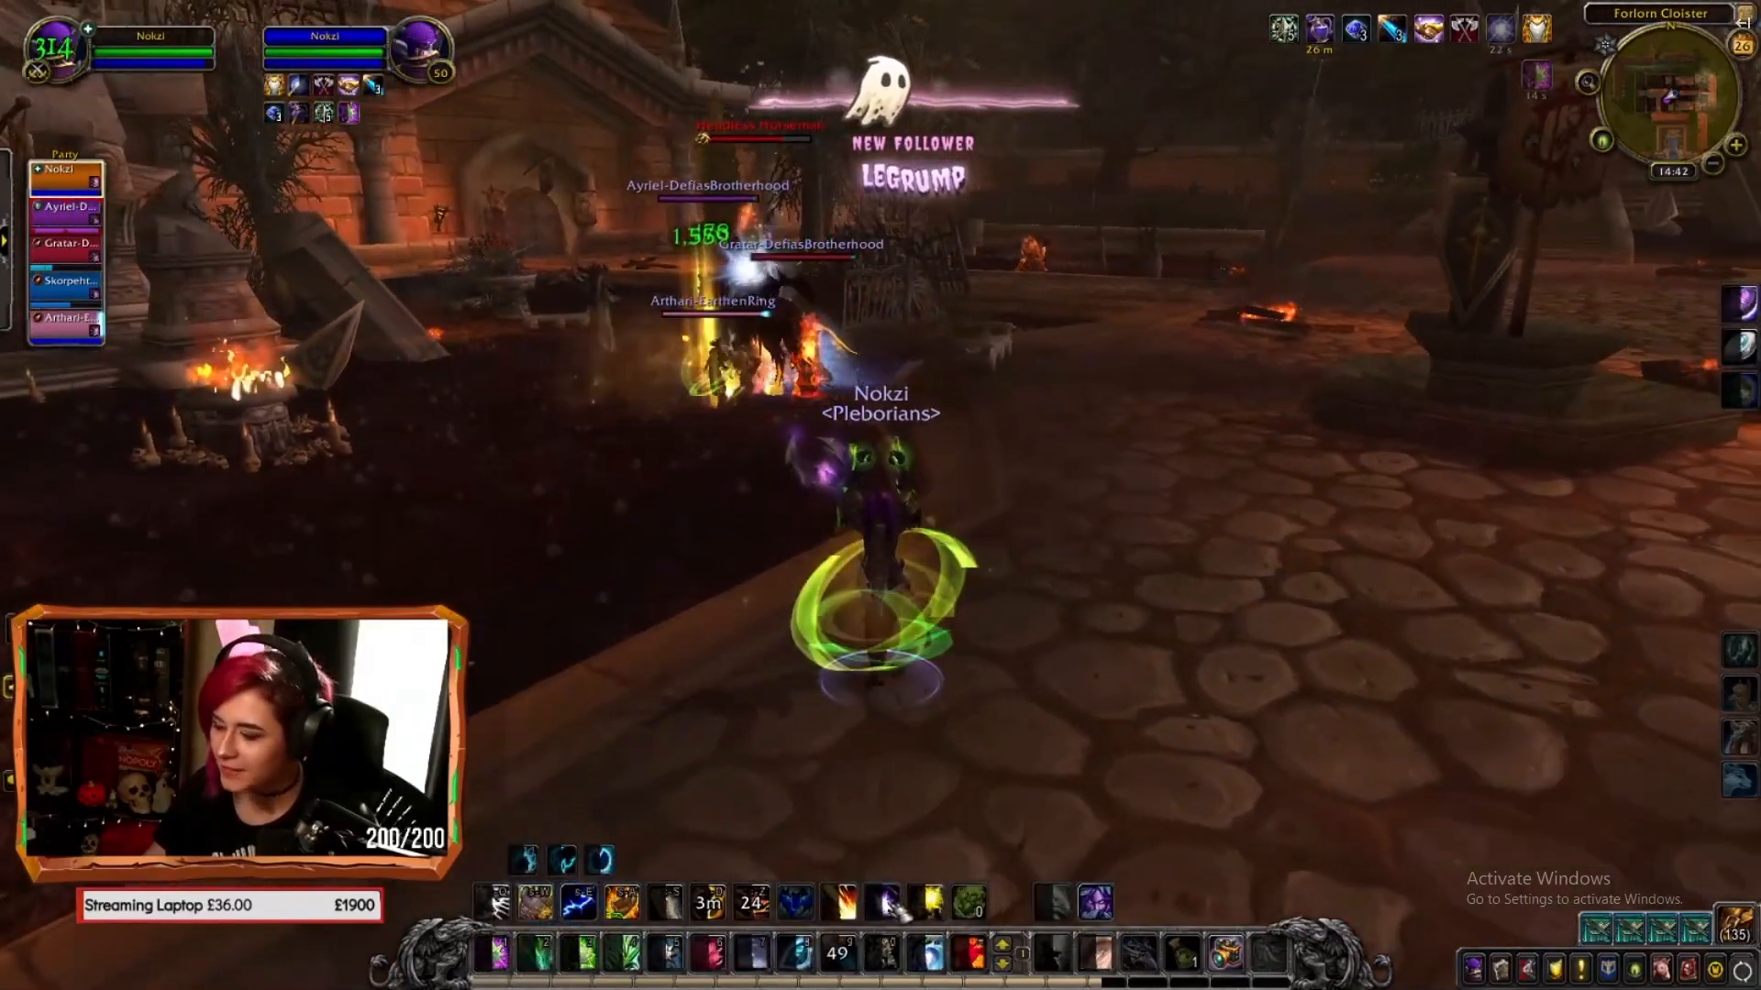
{"action": "left_click", "coordinate": [68, 216]}
{"action": "key", "text": "2"}
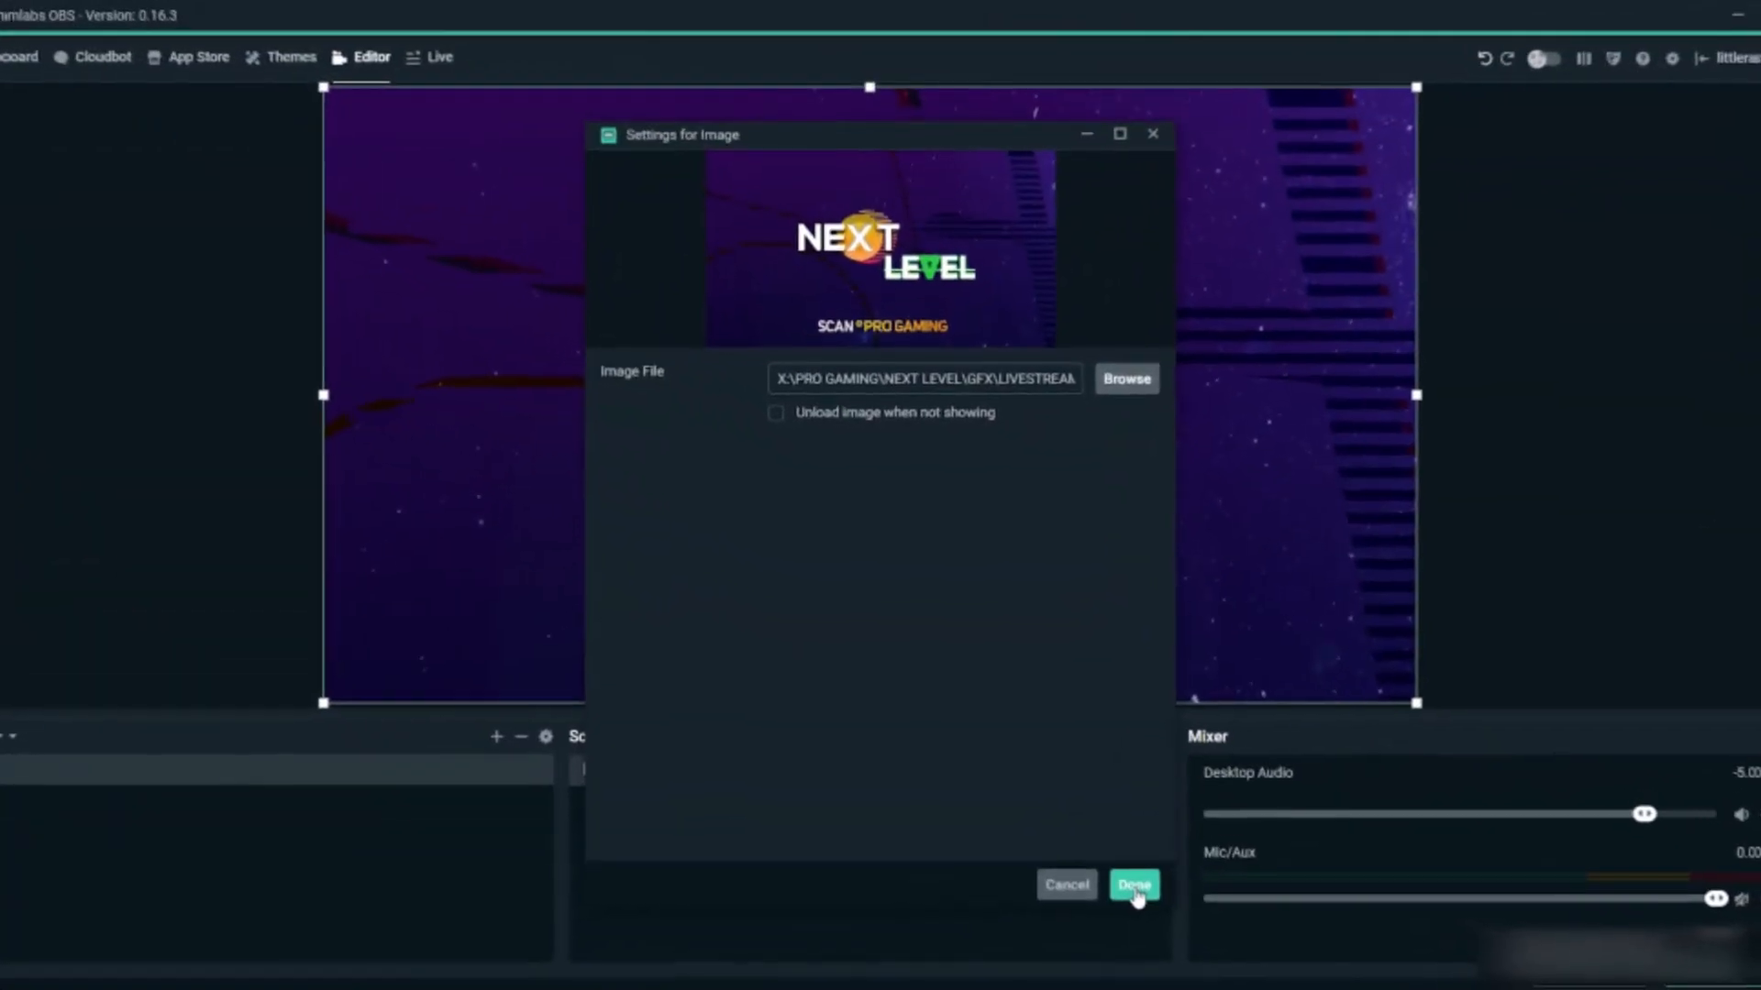
Step: Accept the image source settings for the Next Level graphic and scale the image down on the canvas
{"action": "left_click", "coordinate": [1137, 886]}
{"action": "left_click_drag", "start_coordinate": [1419, 704], "coordinate": [1113, 589]}
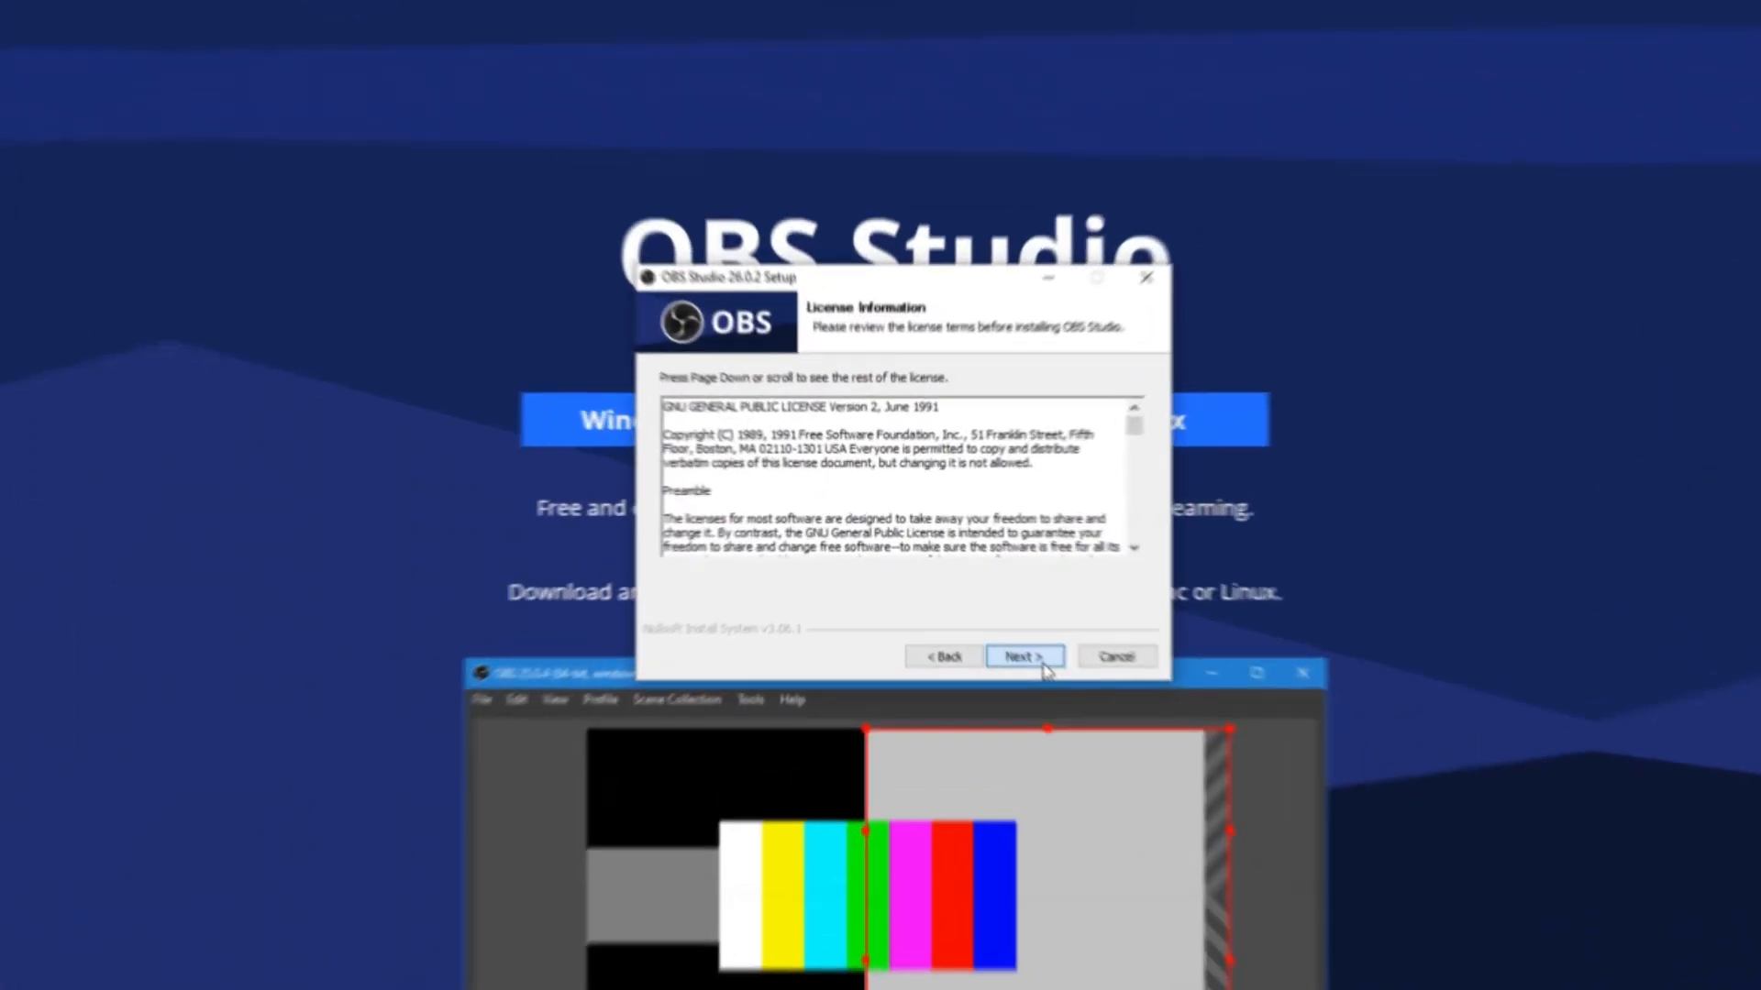
Step: Accept the licence and install OBS Studio 26.0.2 in C:\Program Files\obs-studio, completing the setup
{"action": "left_click", "coordinate": [1039, 660]}
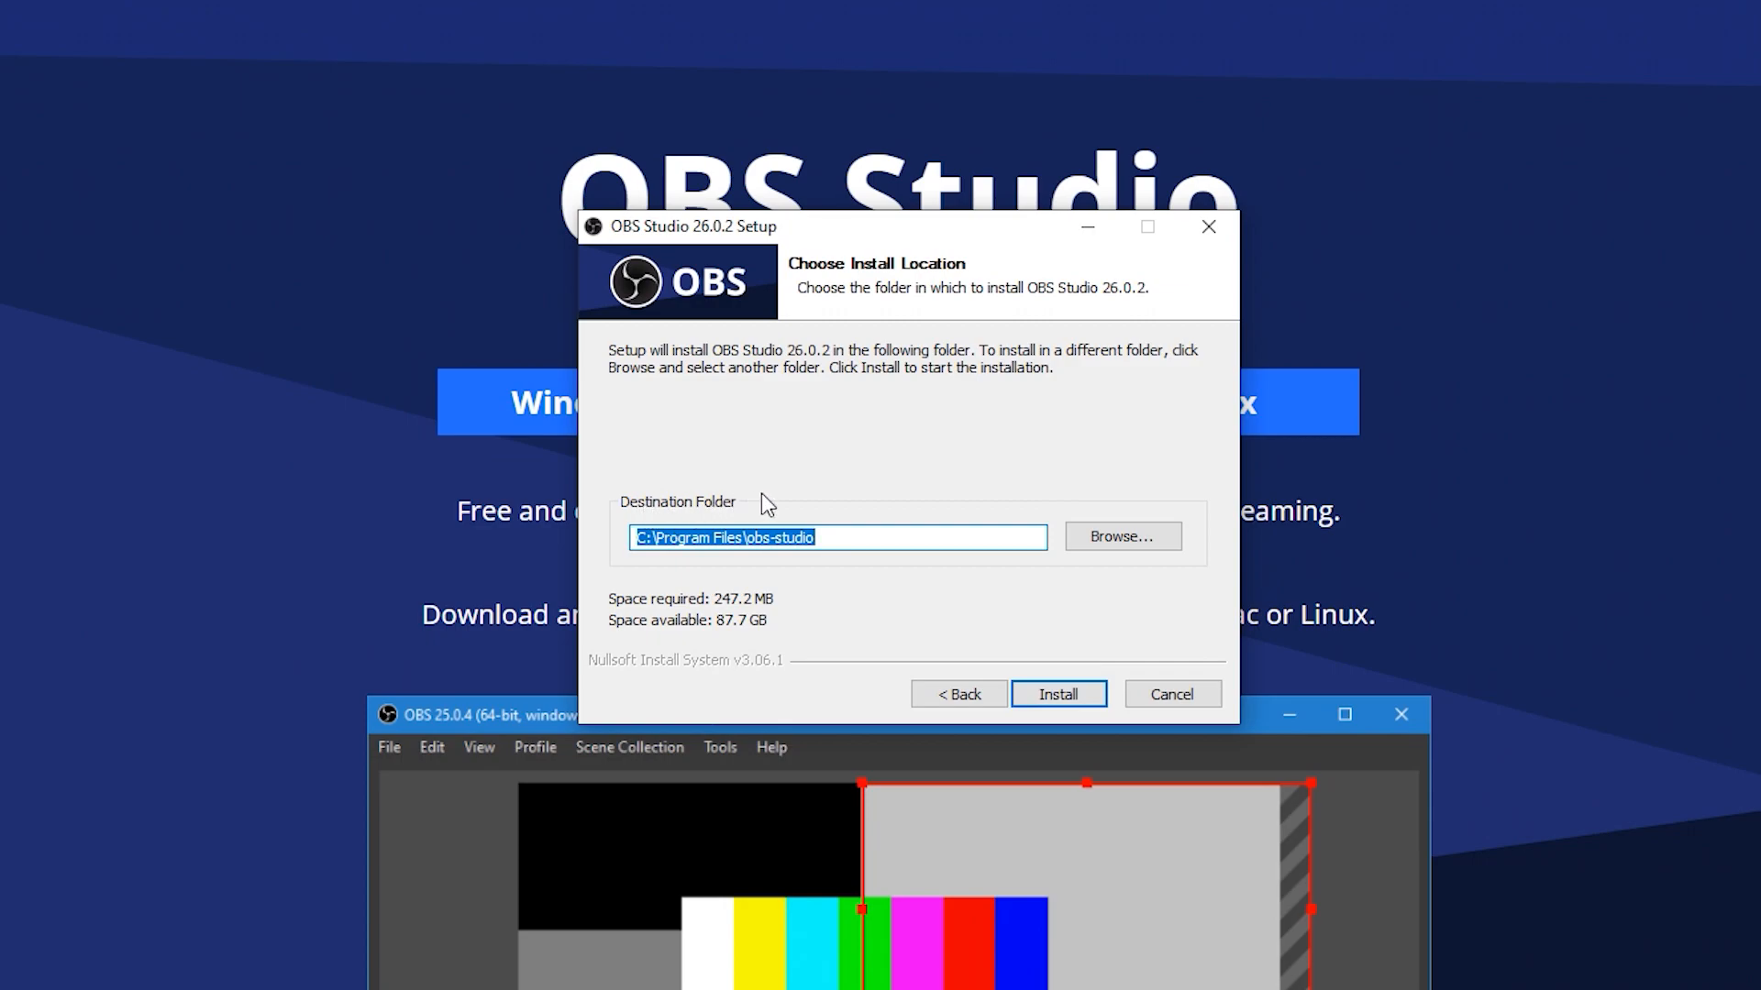
{"action": "left_click", "coordinate": [1060, 694]}
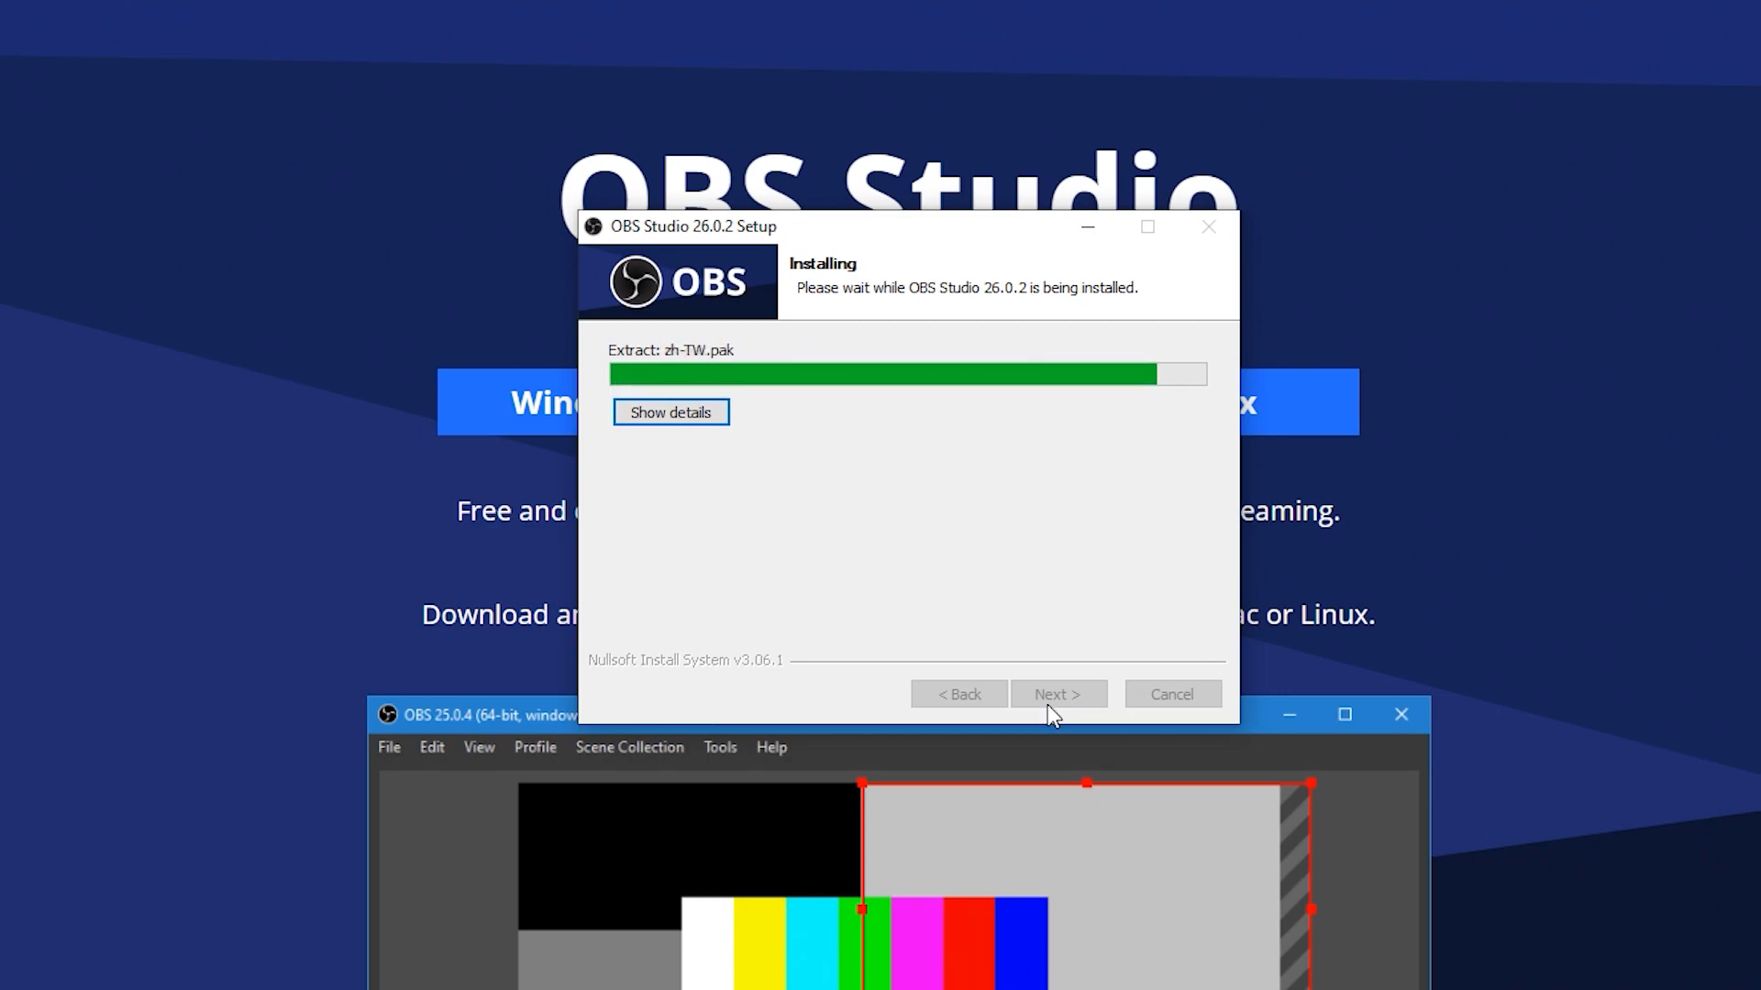
{"action": "left_click", "coordinate": [1051, 706]}
{"action": "left_click", "coordinate": [1057, 695]}
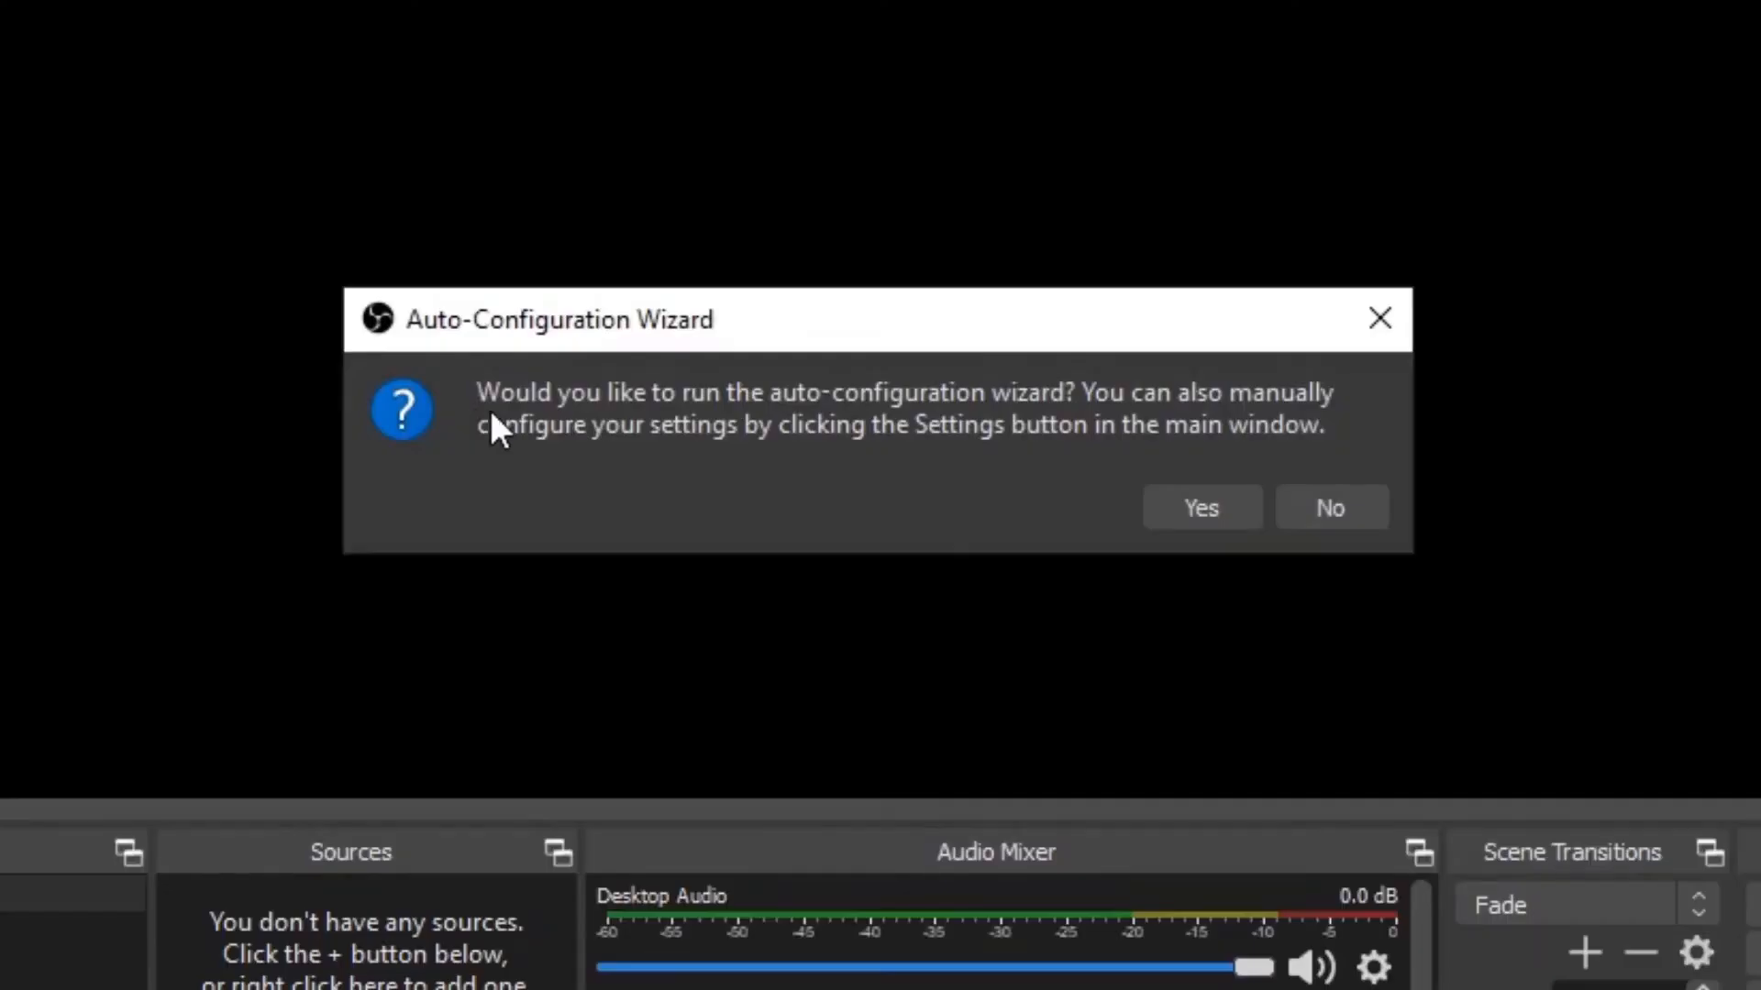
Step: Run the auto-configuration wizard, optimizing just for recording and keeping the 1920x1080 canvas and preferred 60 FPS settings
{"action": "left_click", "coordinate": [1203, 509]}
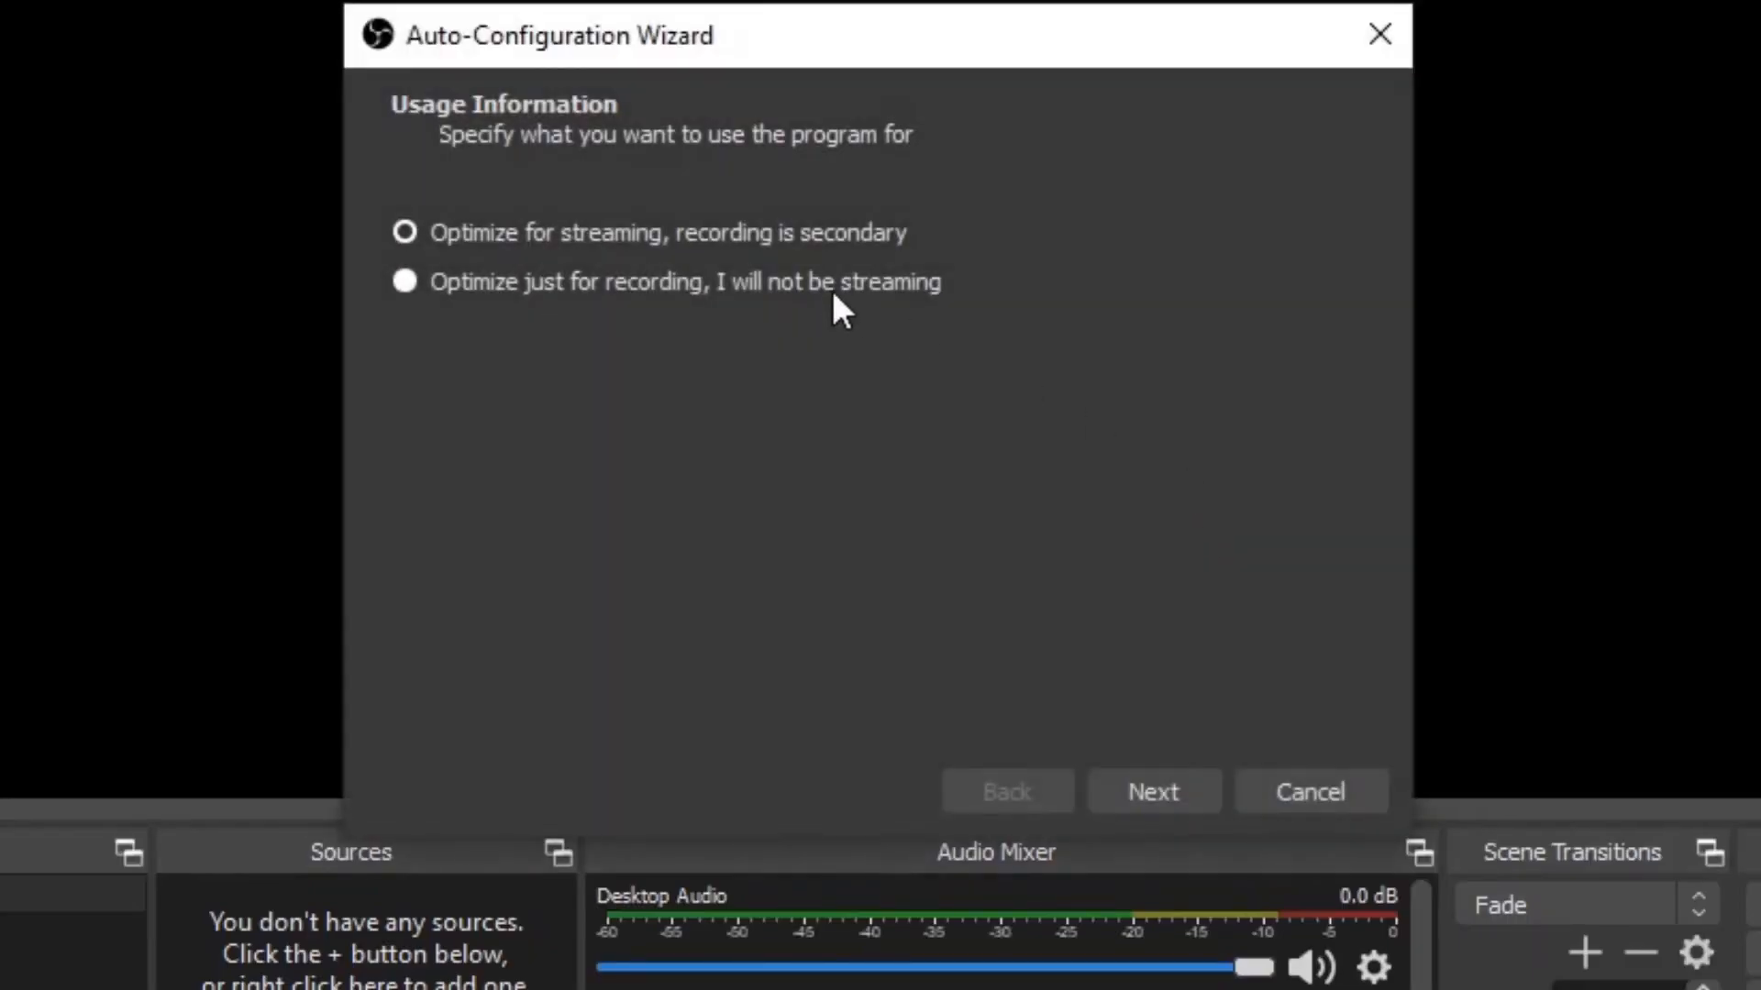
{"action": "left_click", "coordinate": [541, 285]}
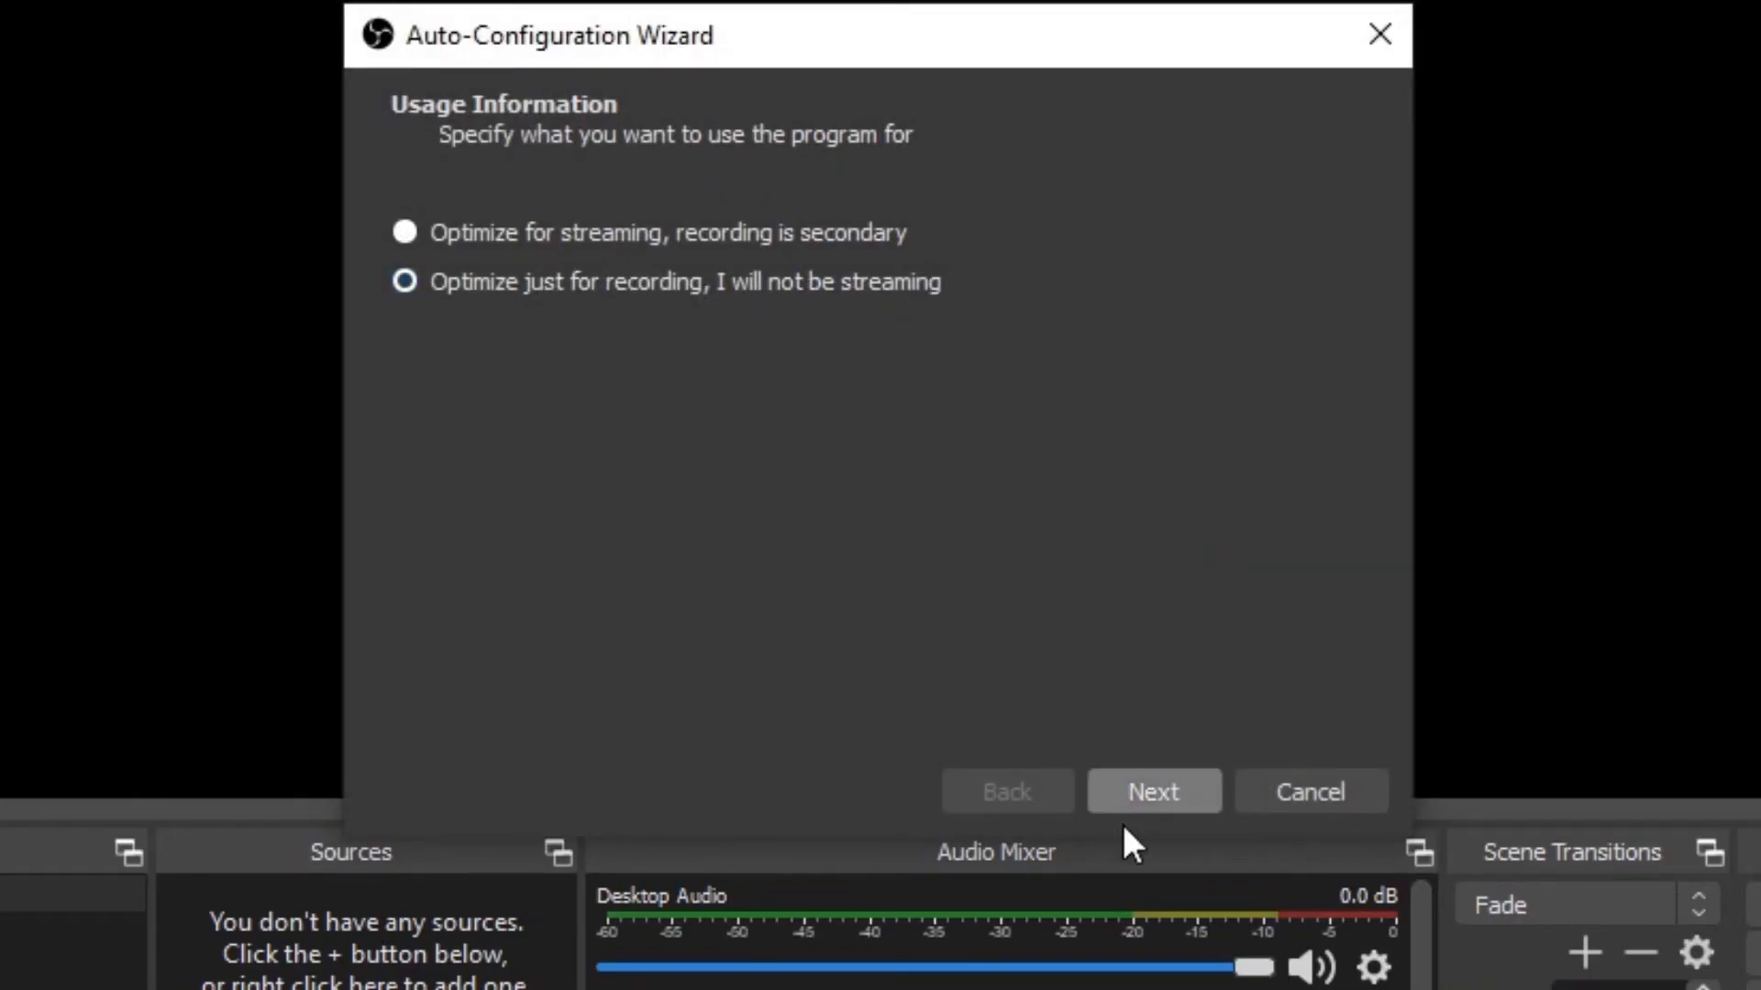
{"action": "left_click", "coordinate": [1164, 794]}
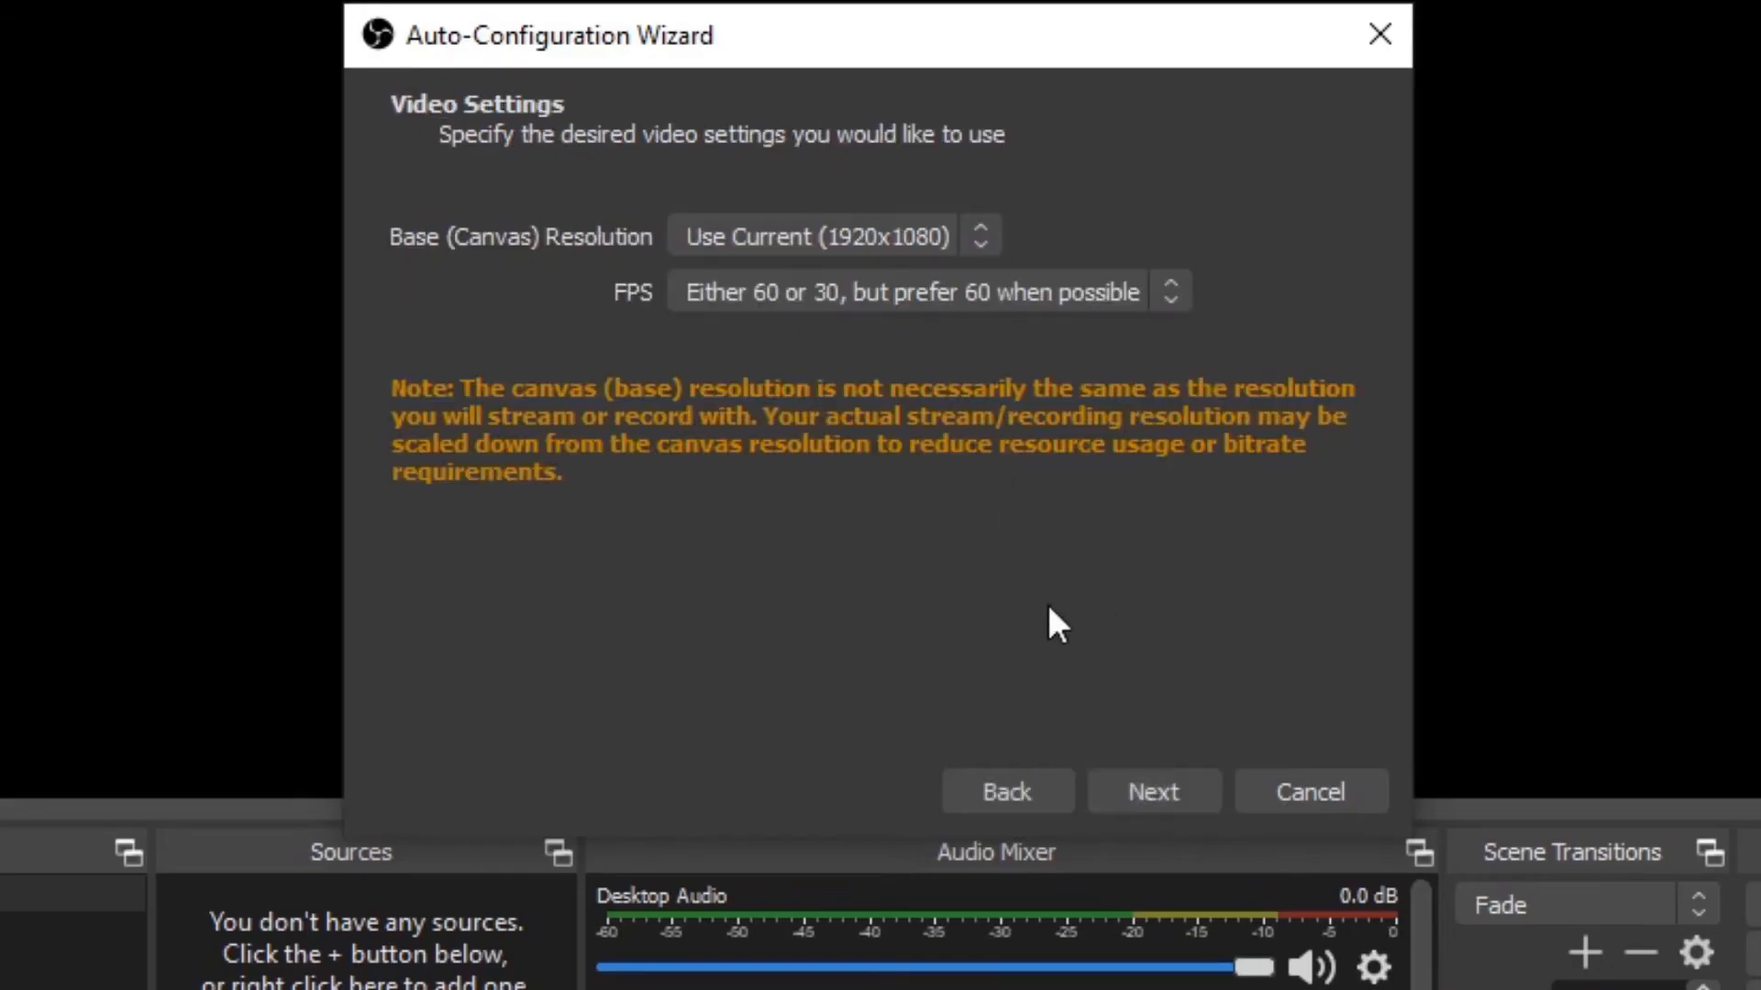
{"action": "left_click", "coordinate": [1176, 792]}
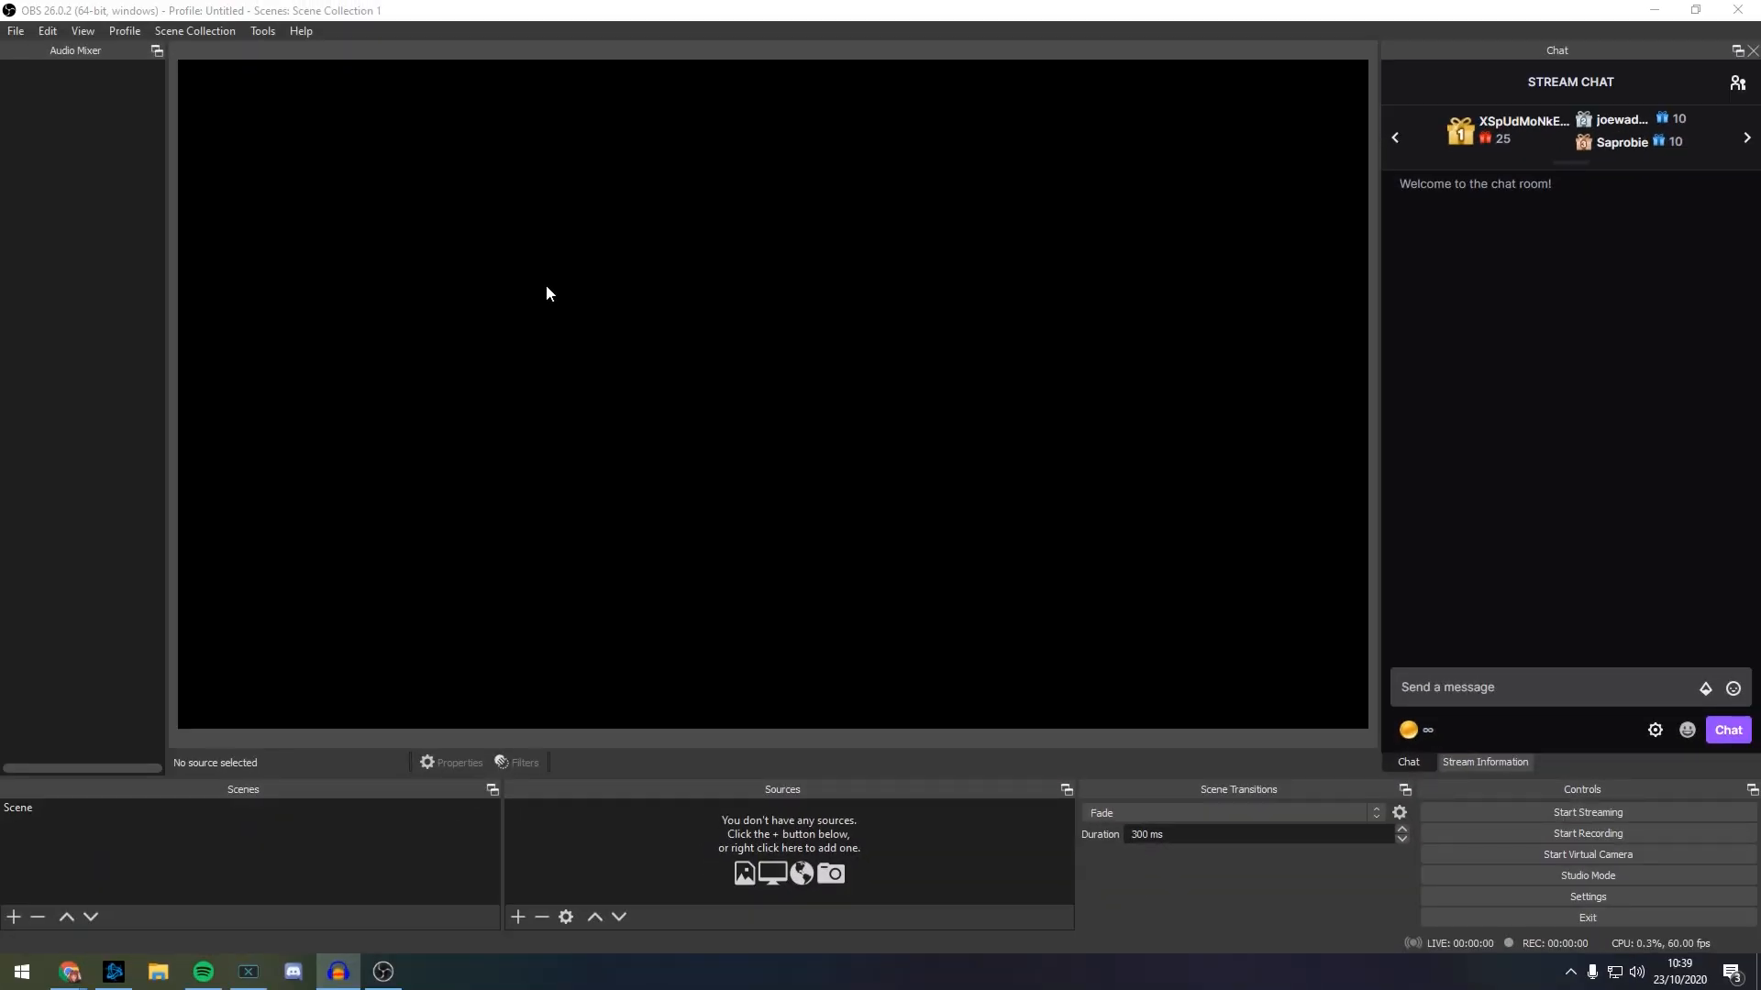
Step: Rearrange the interface by moving the Audio Mixer and Chat docks to different places around the preview
{"action": "left_click_drag", "start_coordinate": [47, 57], "coordinate": [1083, 836]}
{"action": "left_click_drag", "start_coordinate": [1484, 48], "coordinate": [889, 761]}
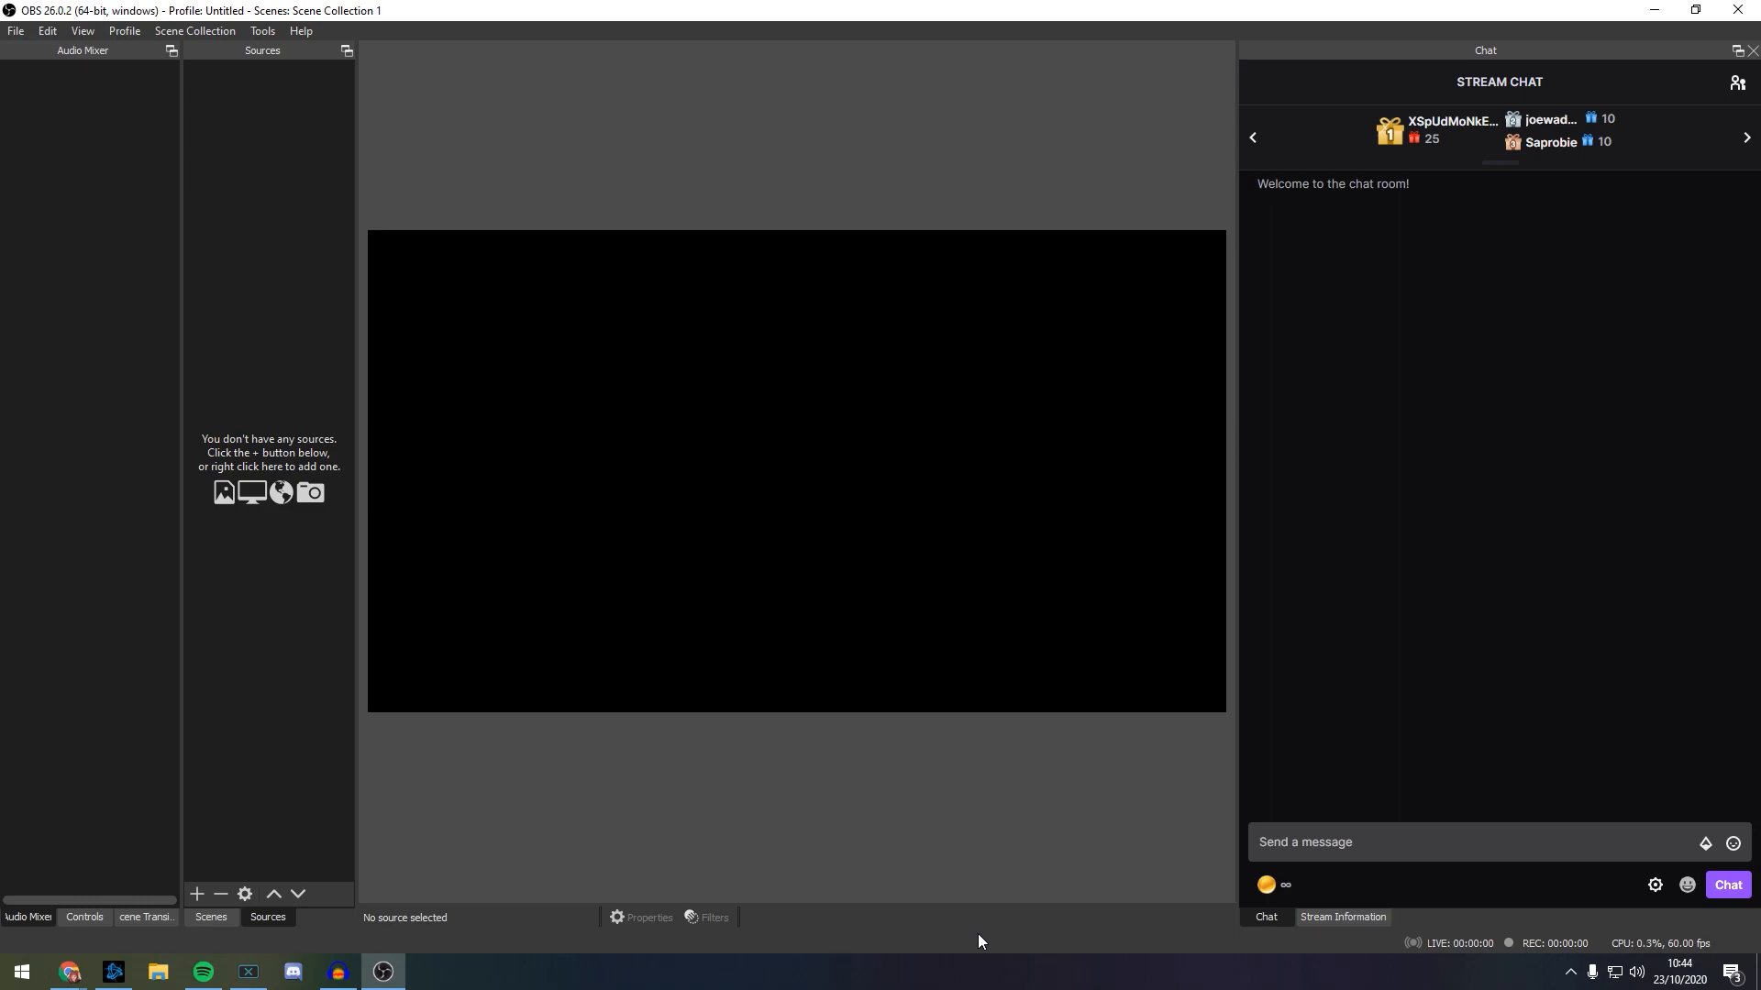
{"action": "right_click", "coordinate": [328, 138]}
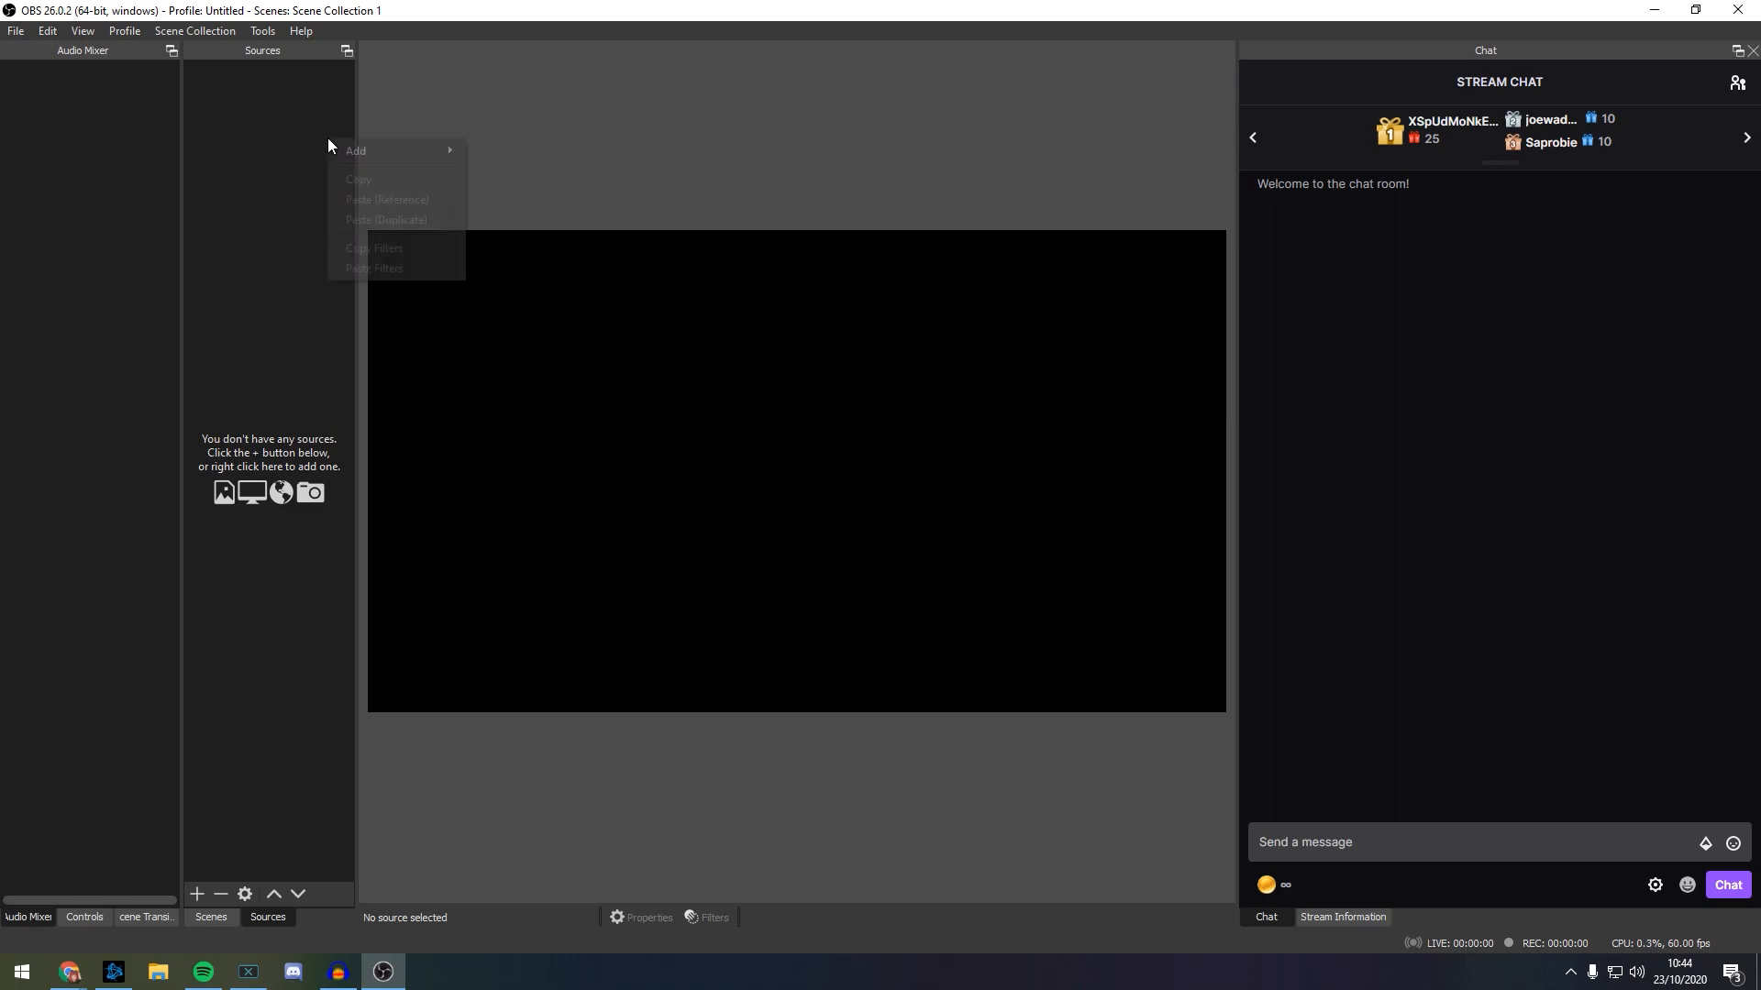
{"action": "left_click", "coordinate": [312, 130]}
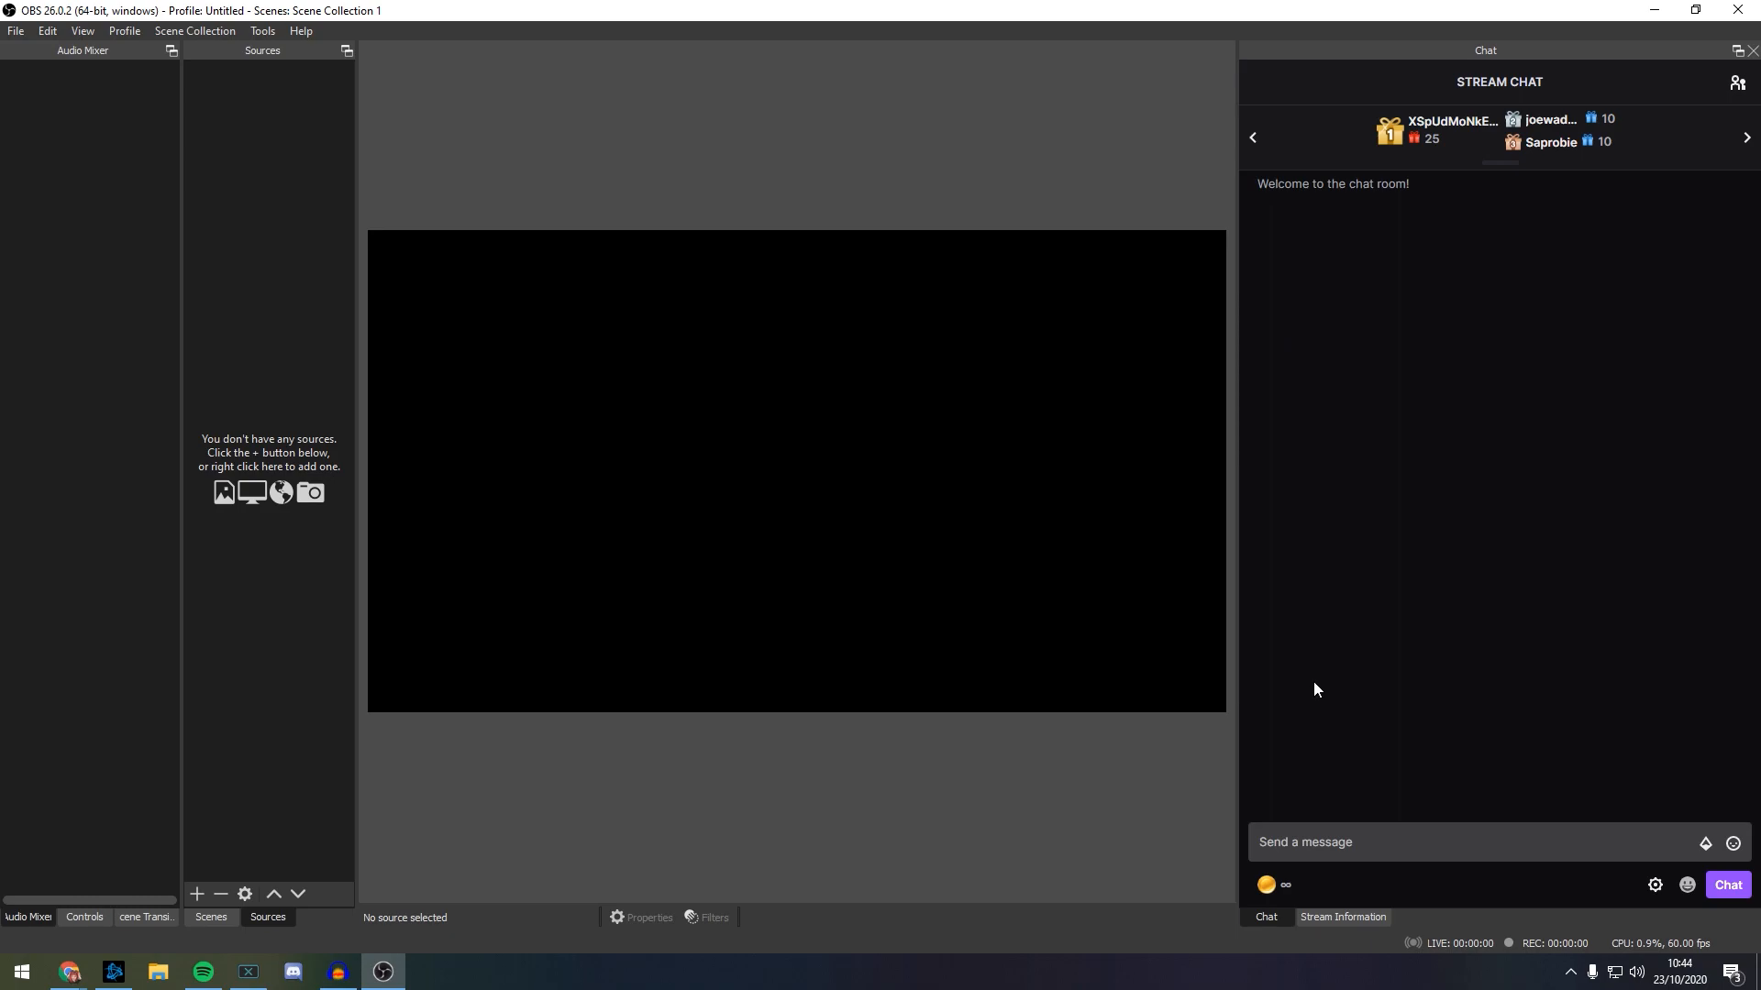
Step: Close the Chat dock, re-enable it, and bring it back in front of Stream Information
{"action": "left_click", "coordinate": [1752, 50]}
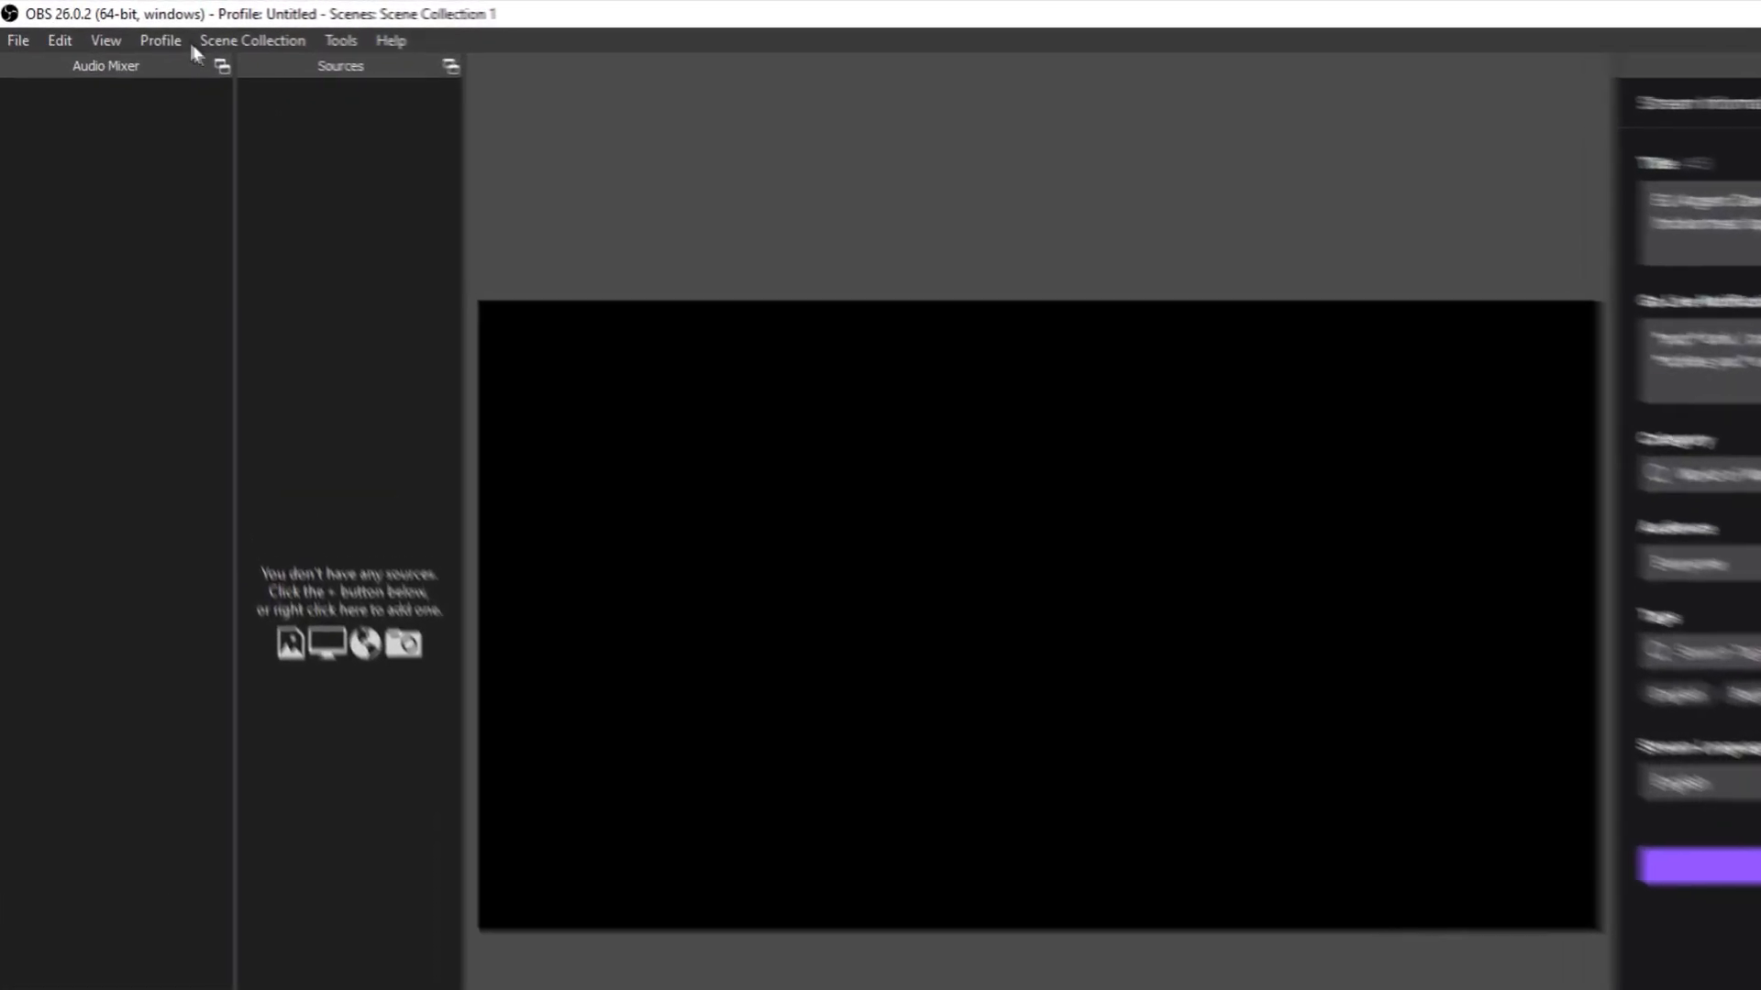
{"action": "left_click", "coordinate": [124, 31]}
{"action": "mouse_move", "coordinate": [85, 33]}
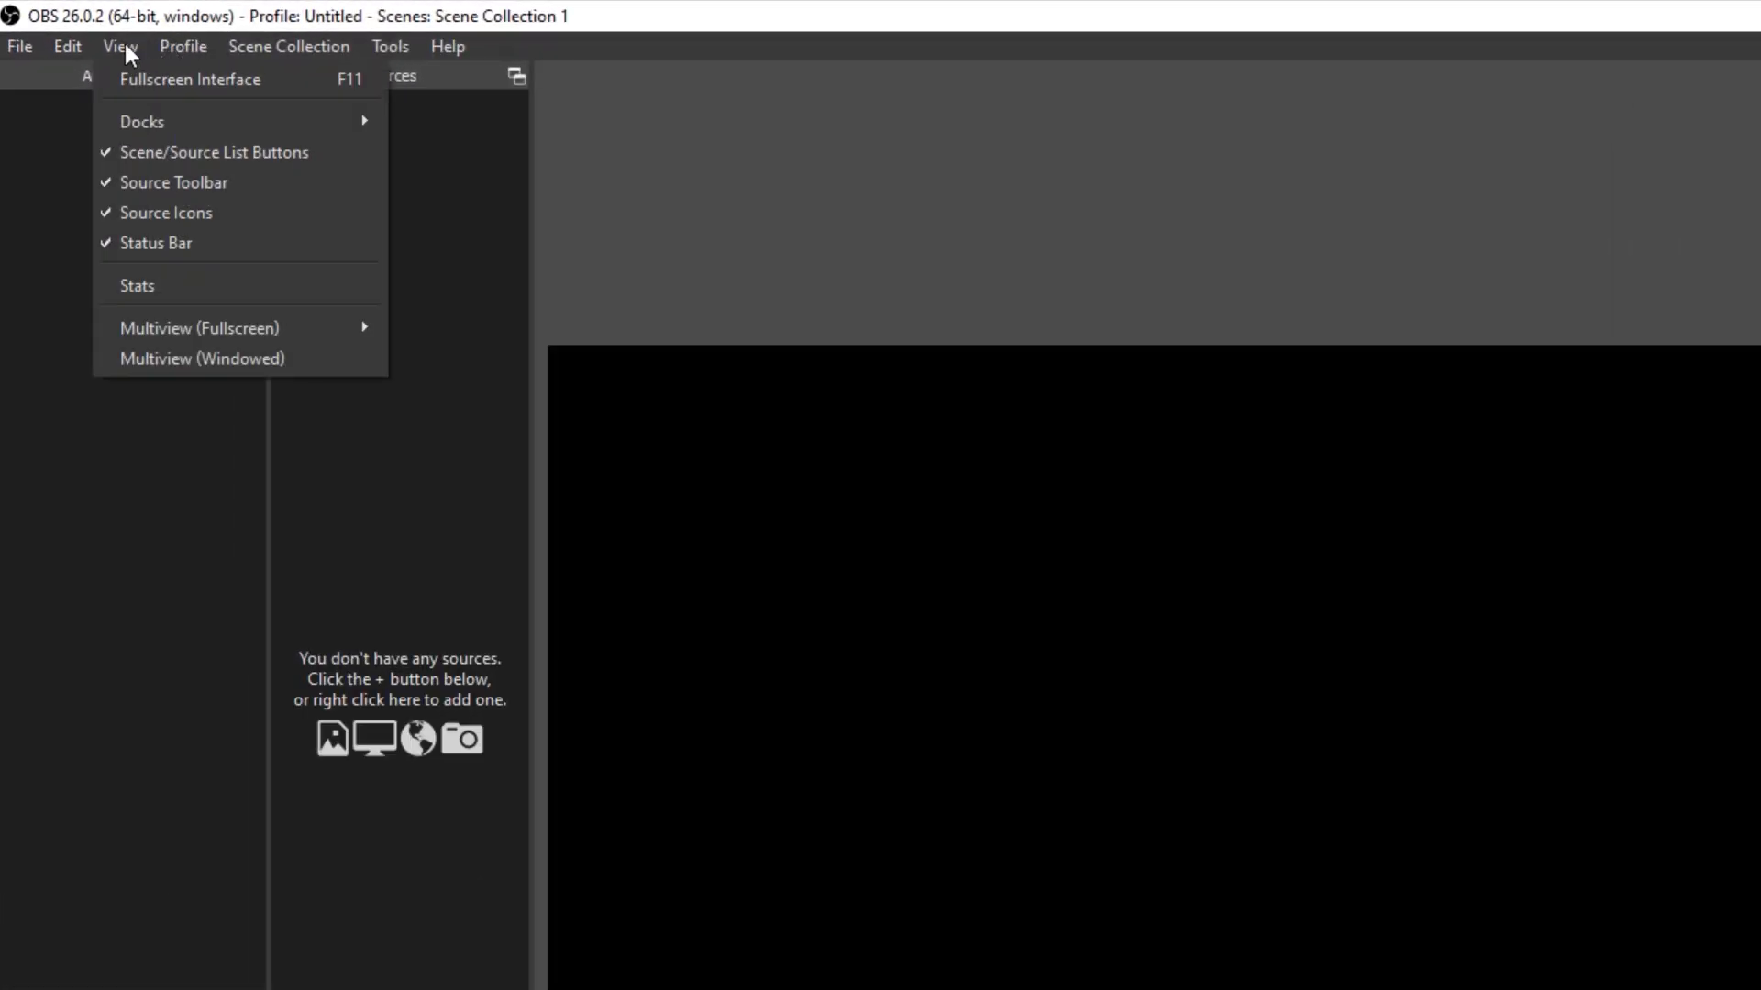
{"action": "mouse_move", "coordinate": [145, 123]}
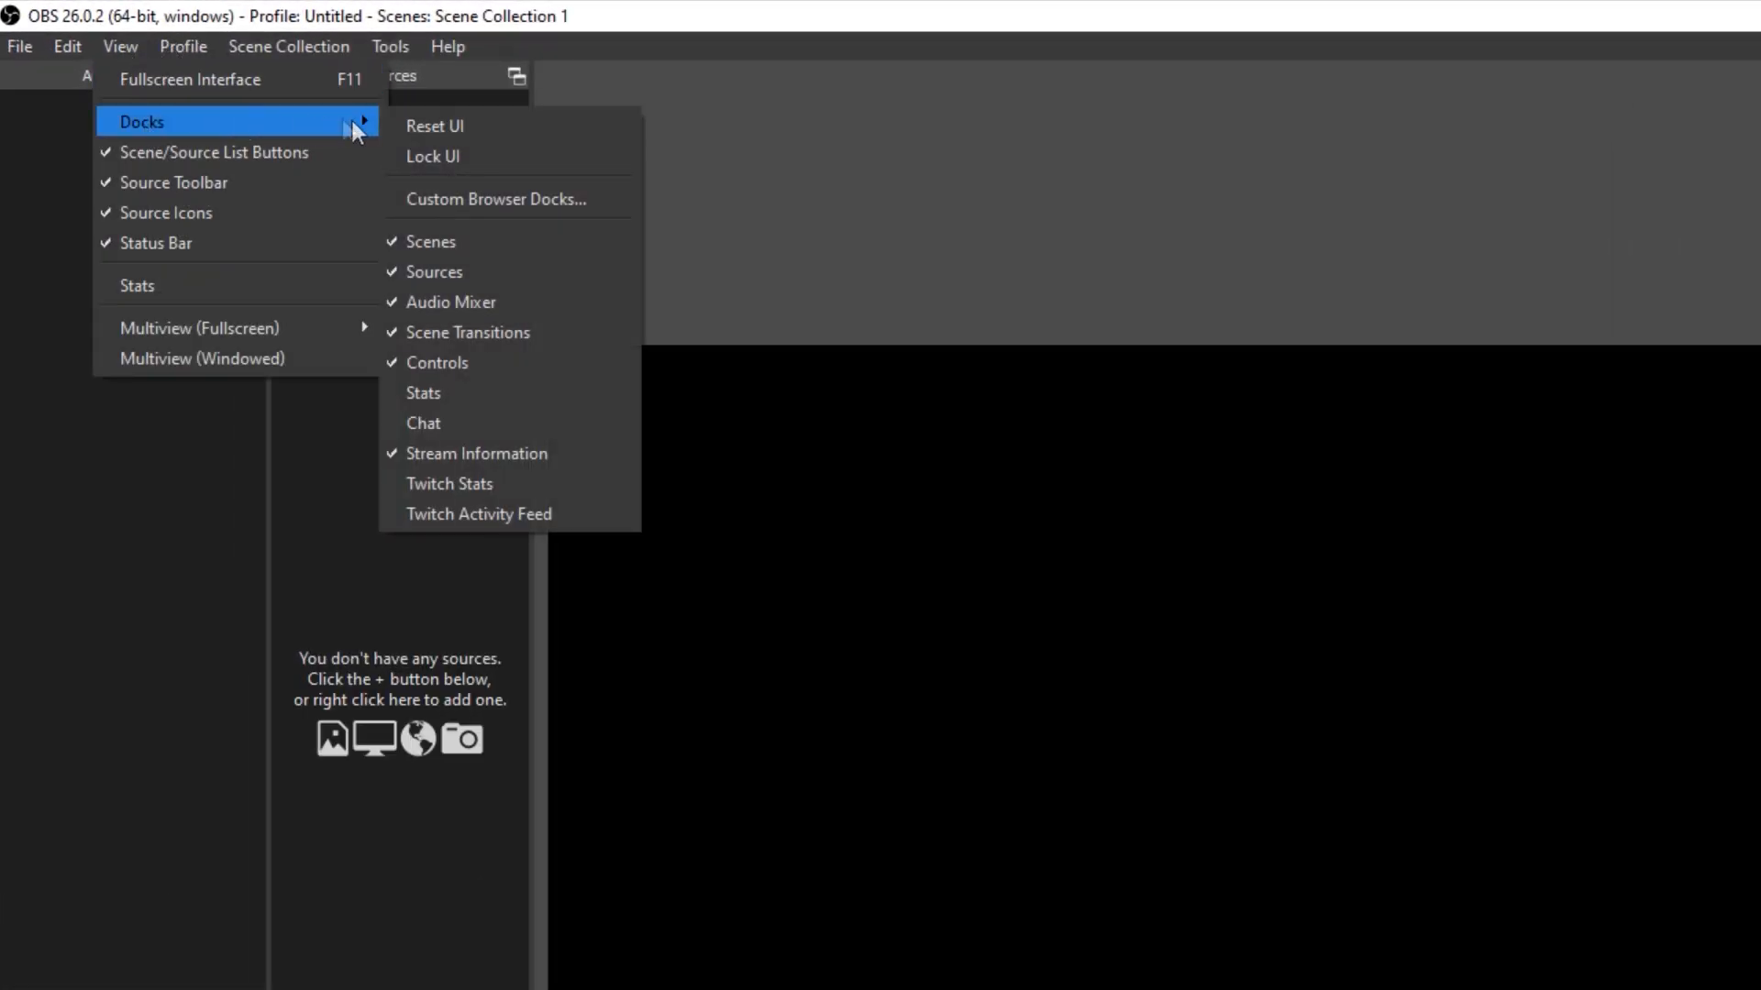
{"action": "left_click", "coordinate": [464, 425]}
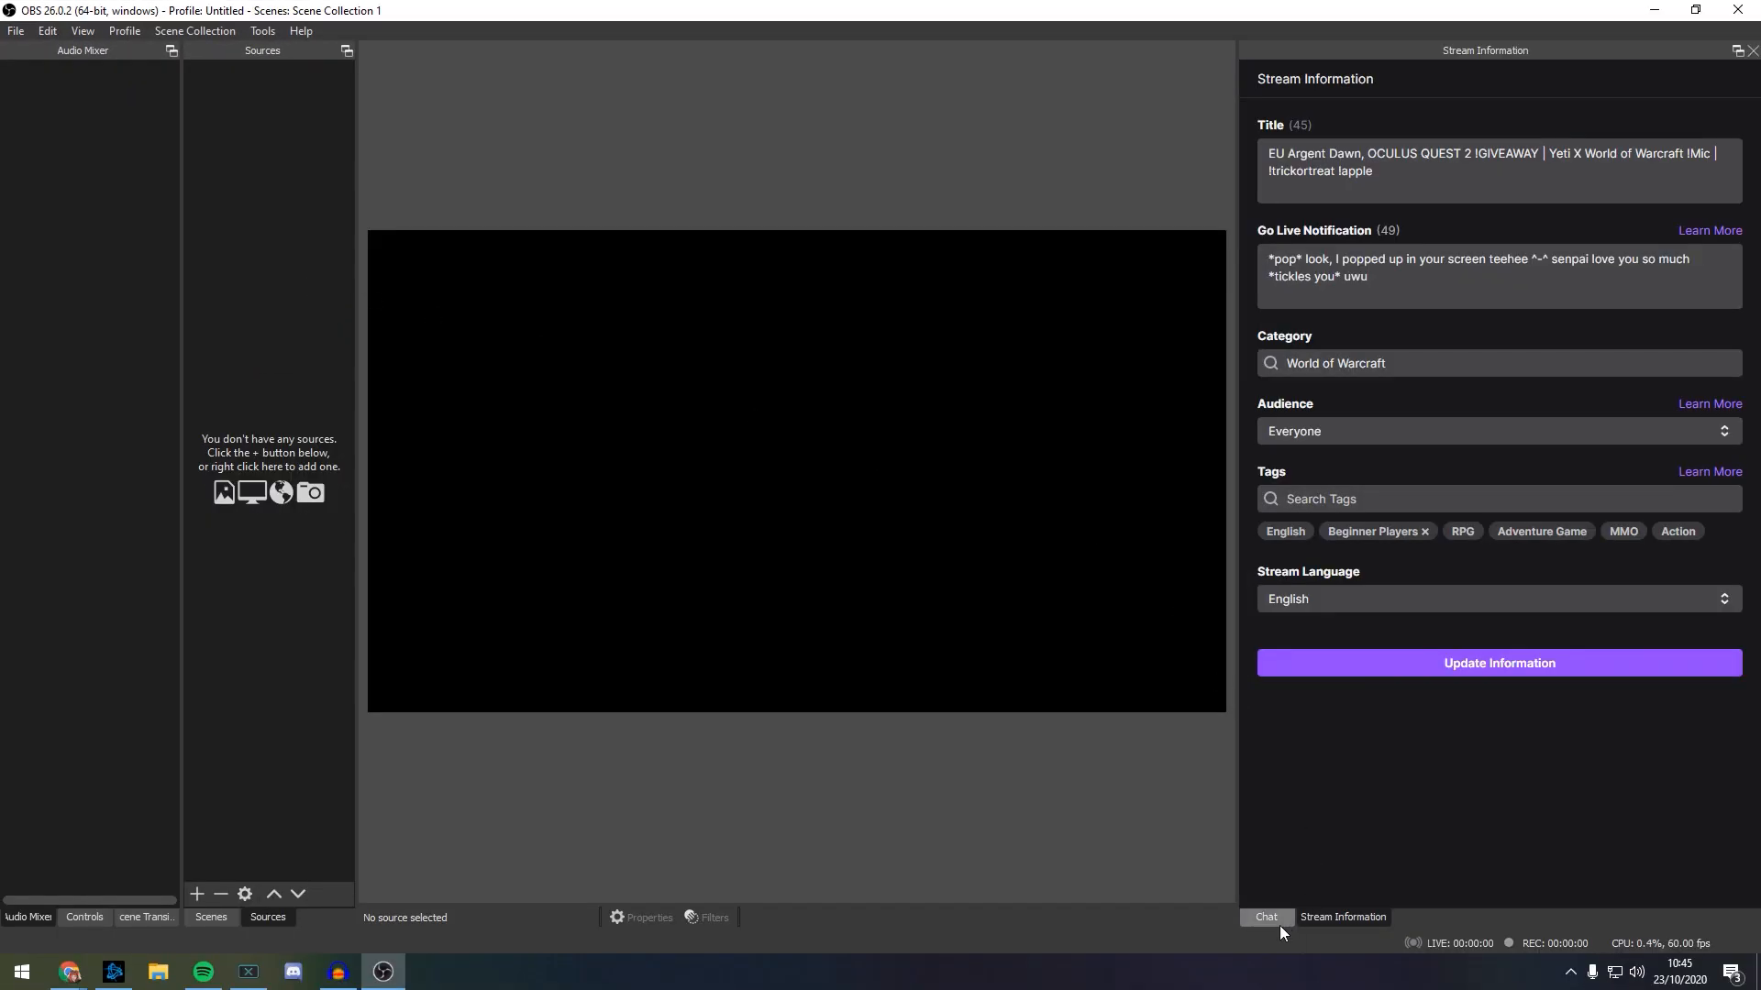
{"action": "left_click", "coordinate": [1274, 920]}
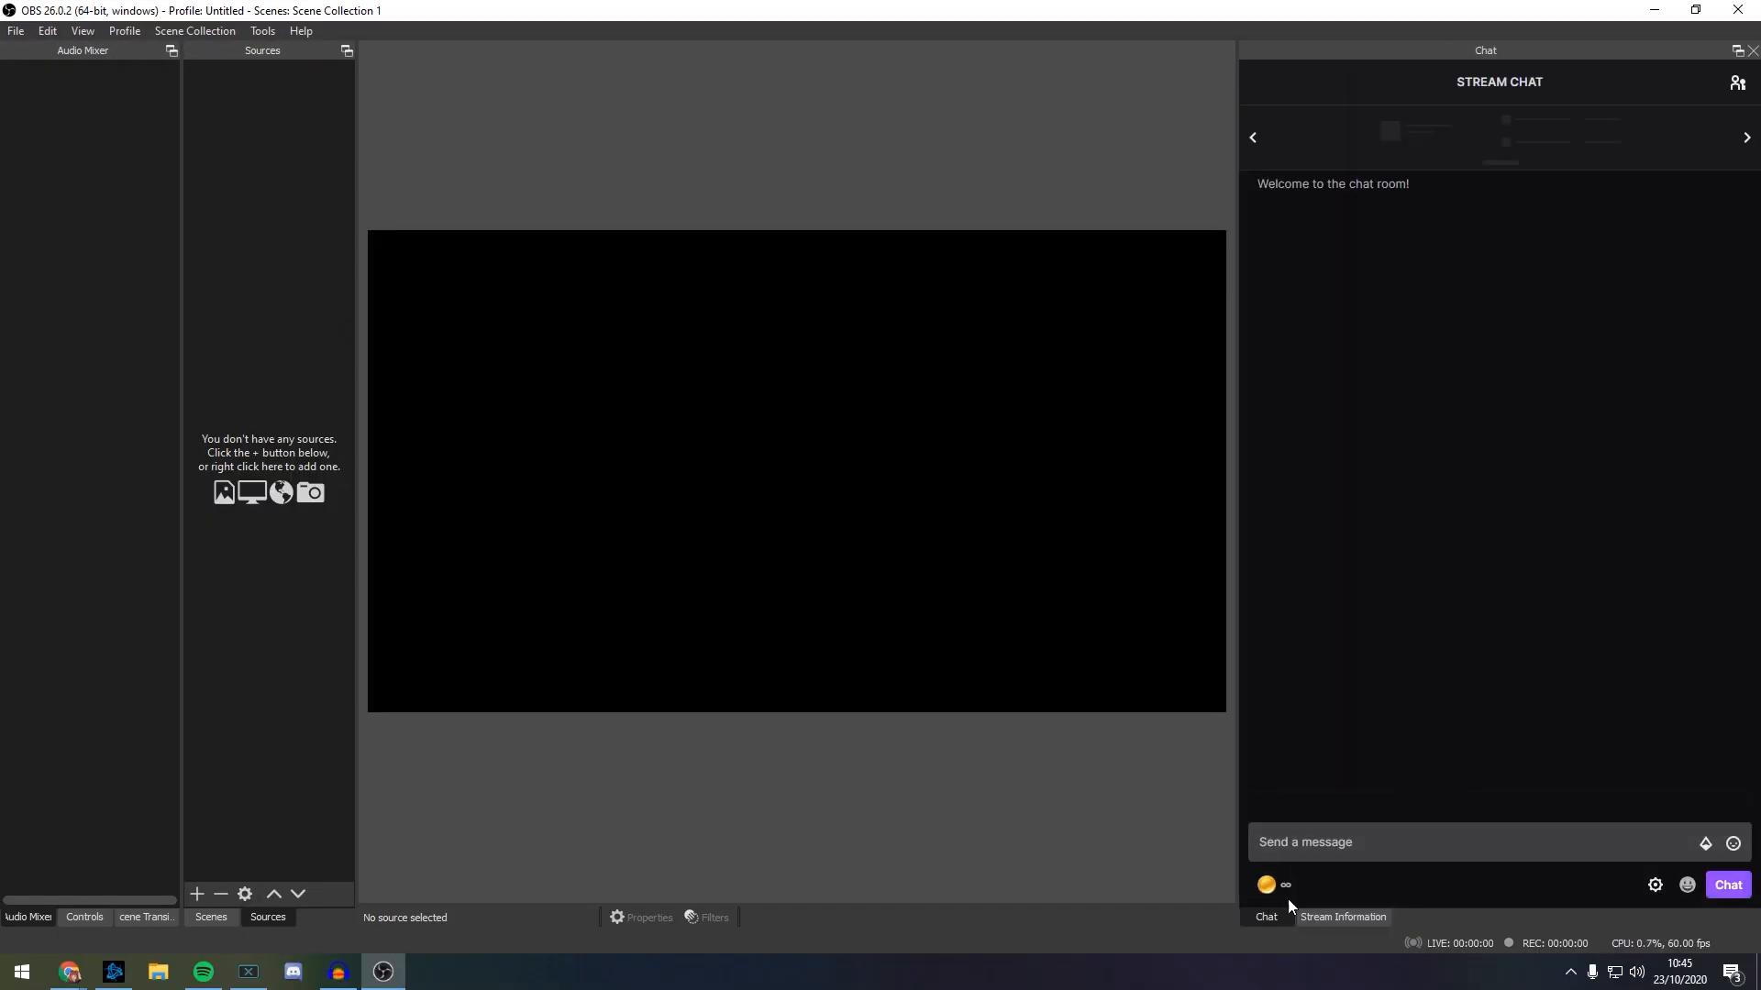
{"action": "left_click", "coordinate": [122, 33]}
{"action": "mouse_move", "coordinate": [82, 31]}
{"action": "mouse_move", "coordinate": [114, 76]}
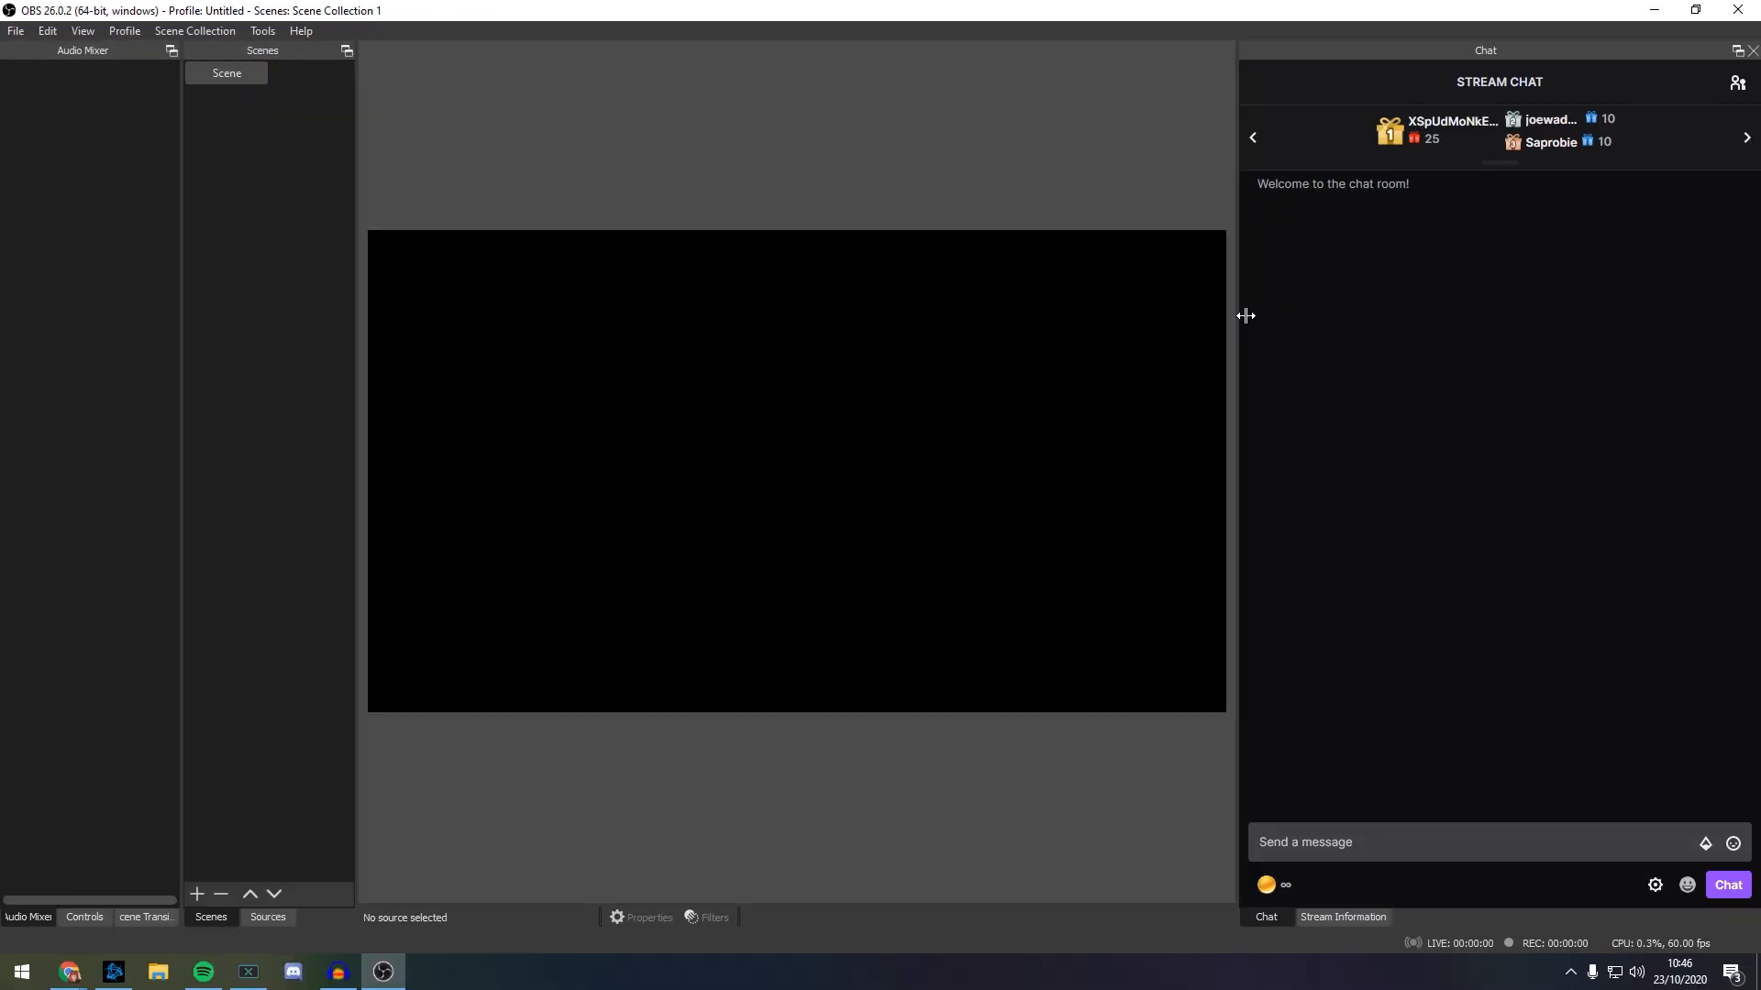
Step: Narrow the Chat dock to give the preview more room
{"action": "left_click_drag", "start_coordinate": [1245, 315], "coordinate": [1619, 323]}
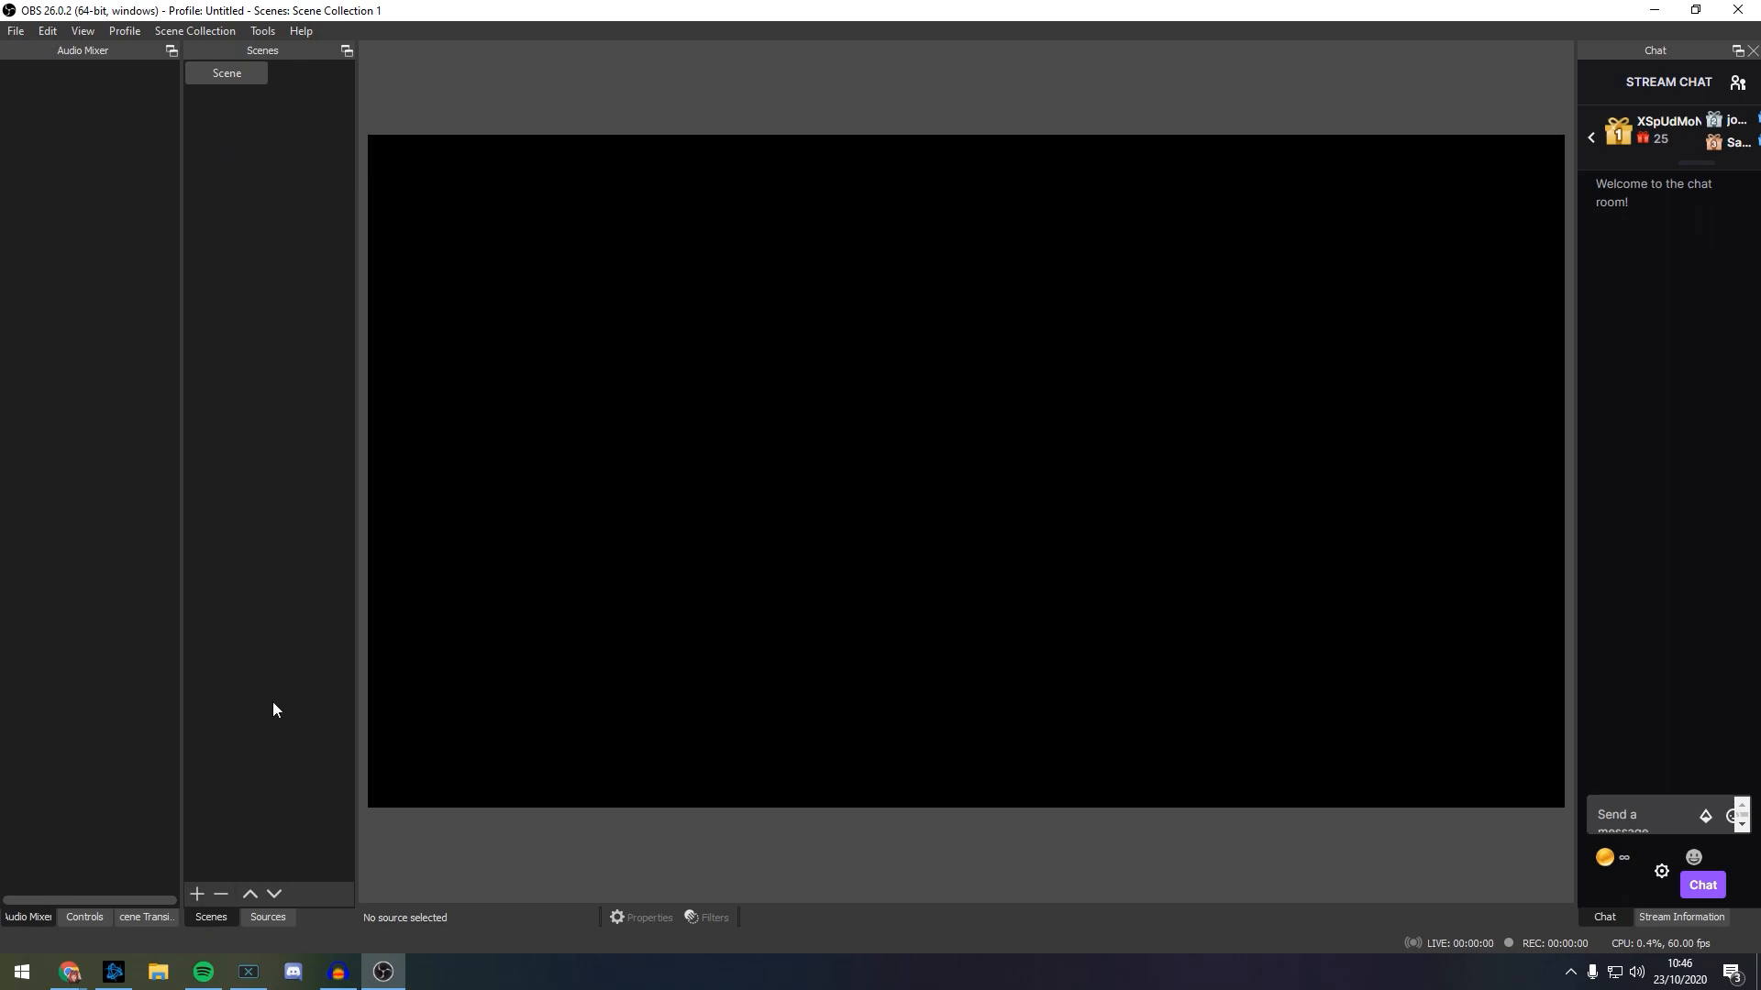
Step: Add a new Game Capture source named World of Warcraft to the scene
{"action": "left_click", "coordinate": [279, 916]}
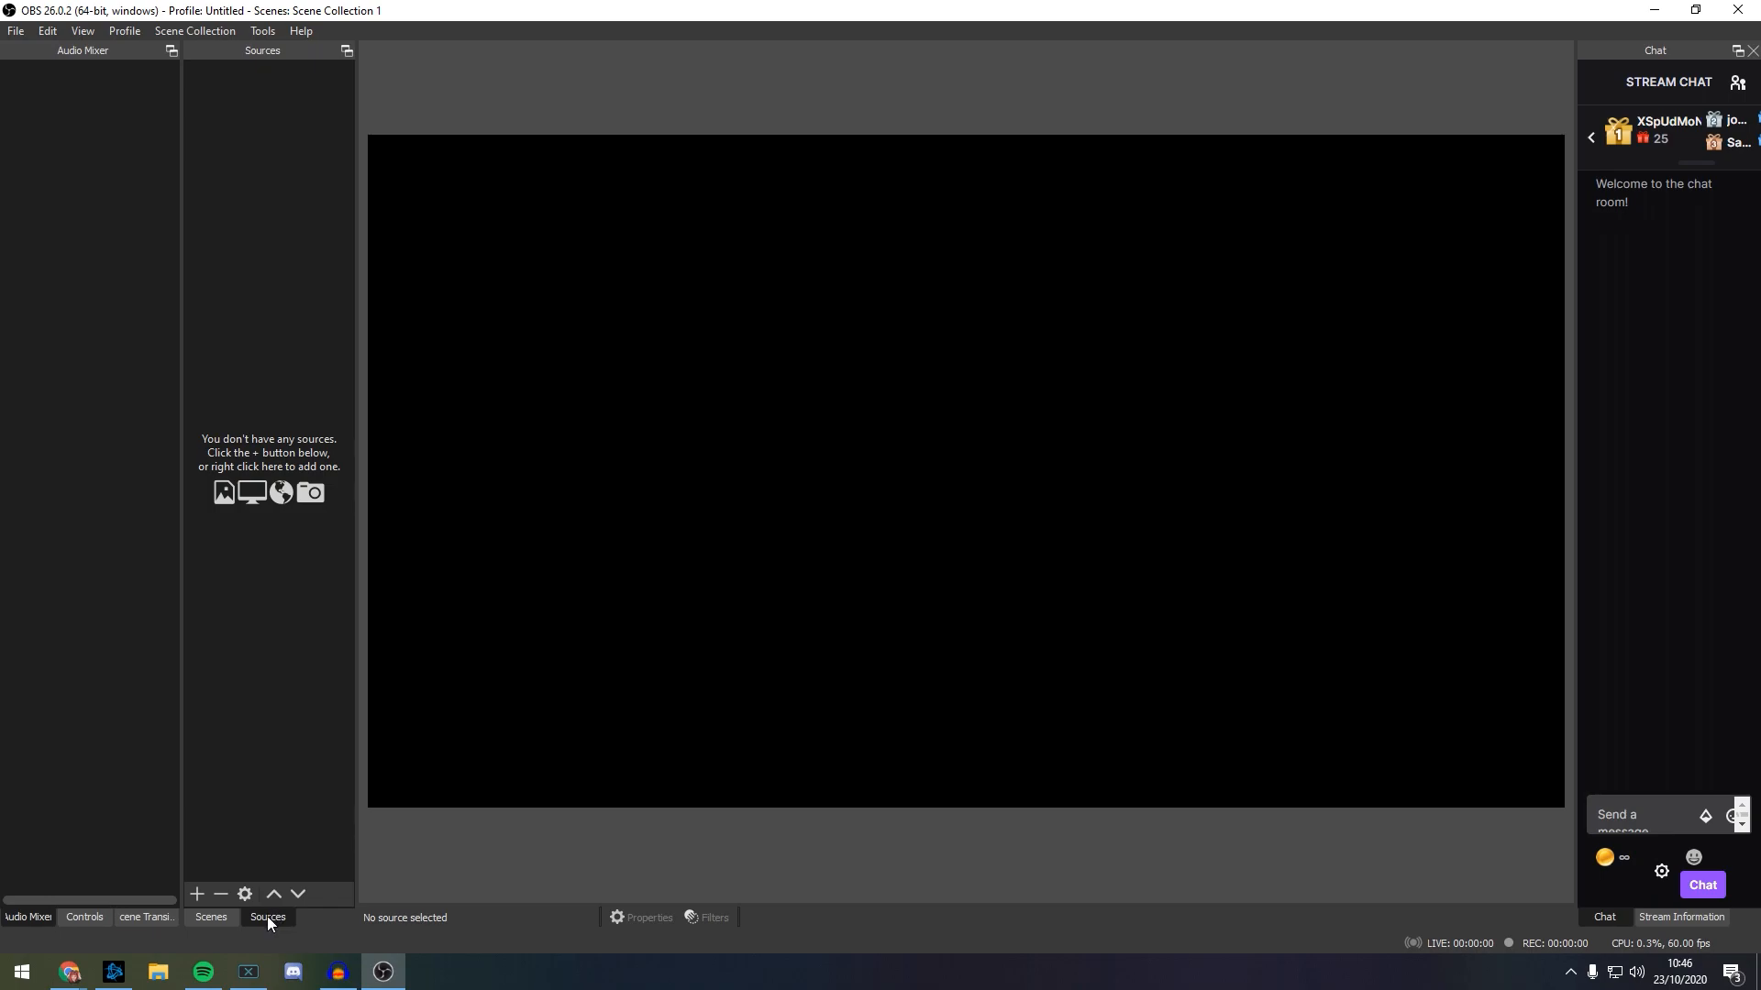
{"action": "right_click", "coordinate": [246, 129]}
{"action": "mouse_move", "coordinate": [279, 140]}
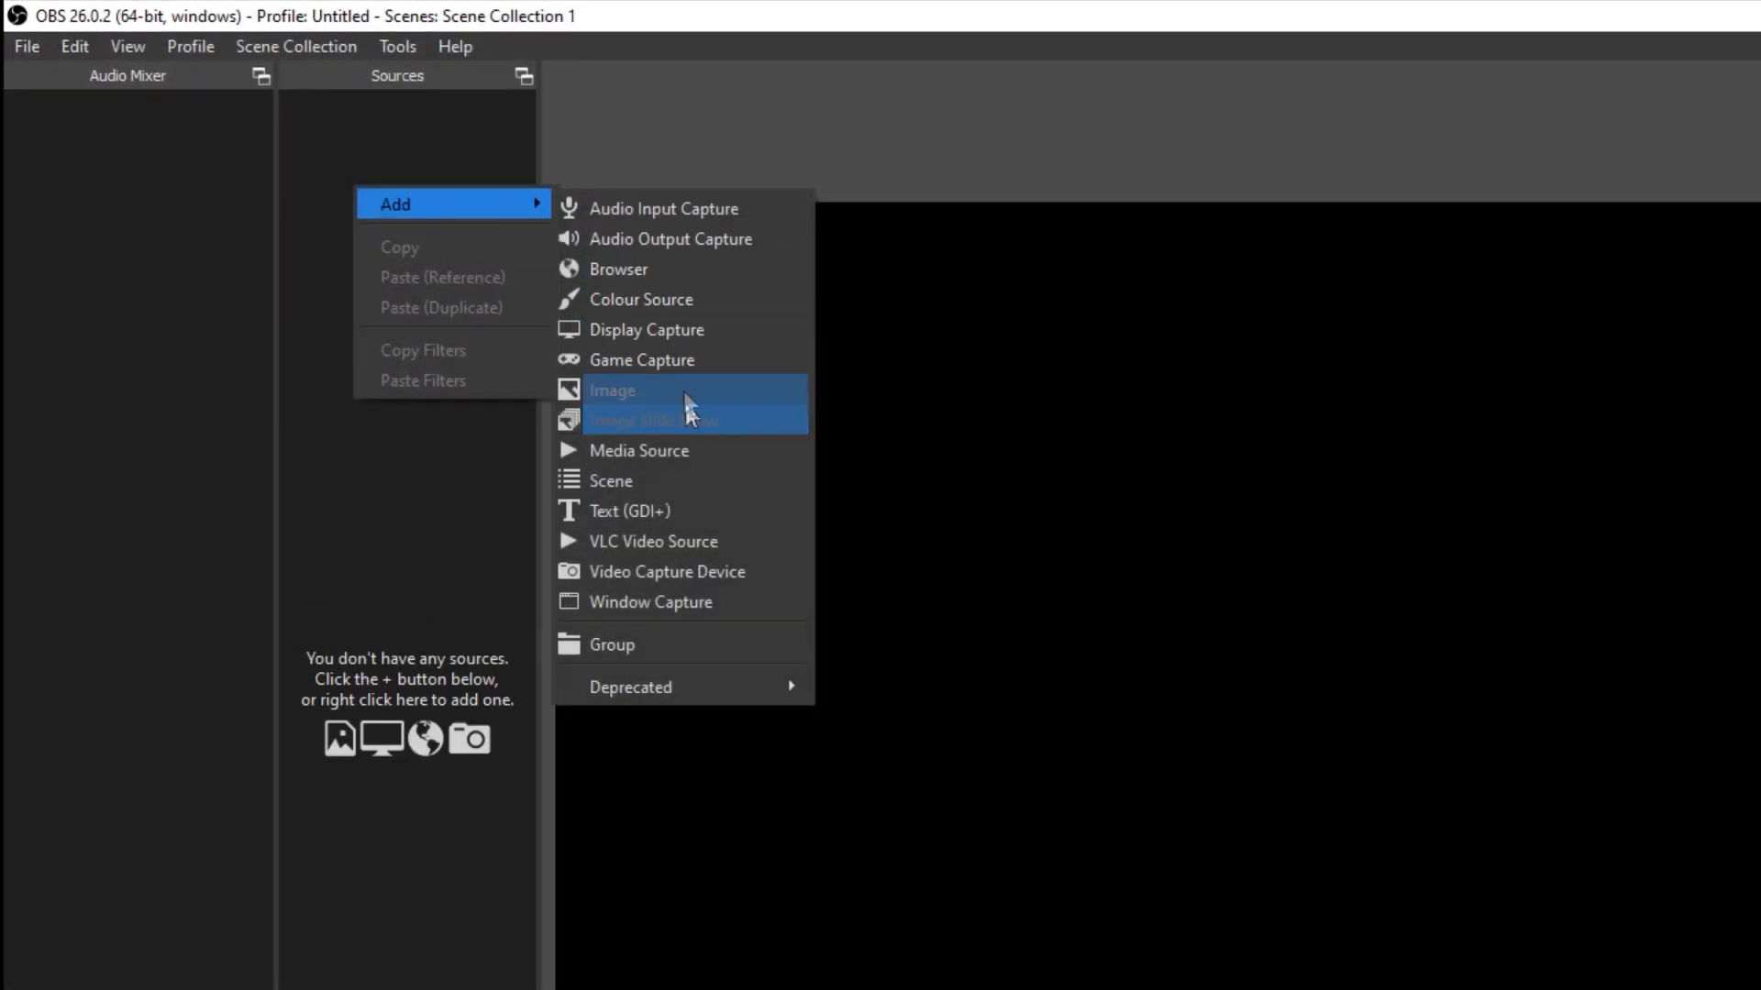
{"action": "left_click", "coordinate": [480, 290]}
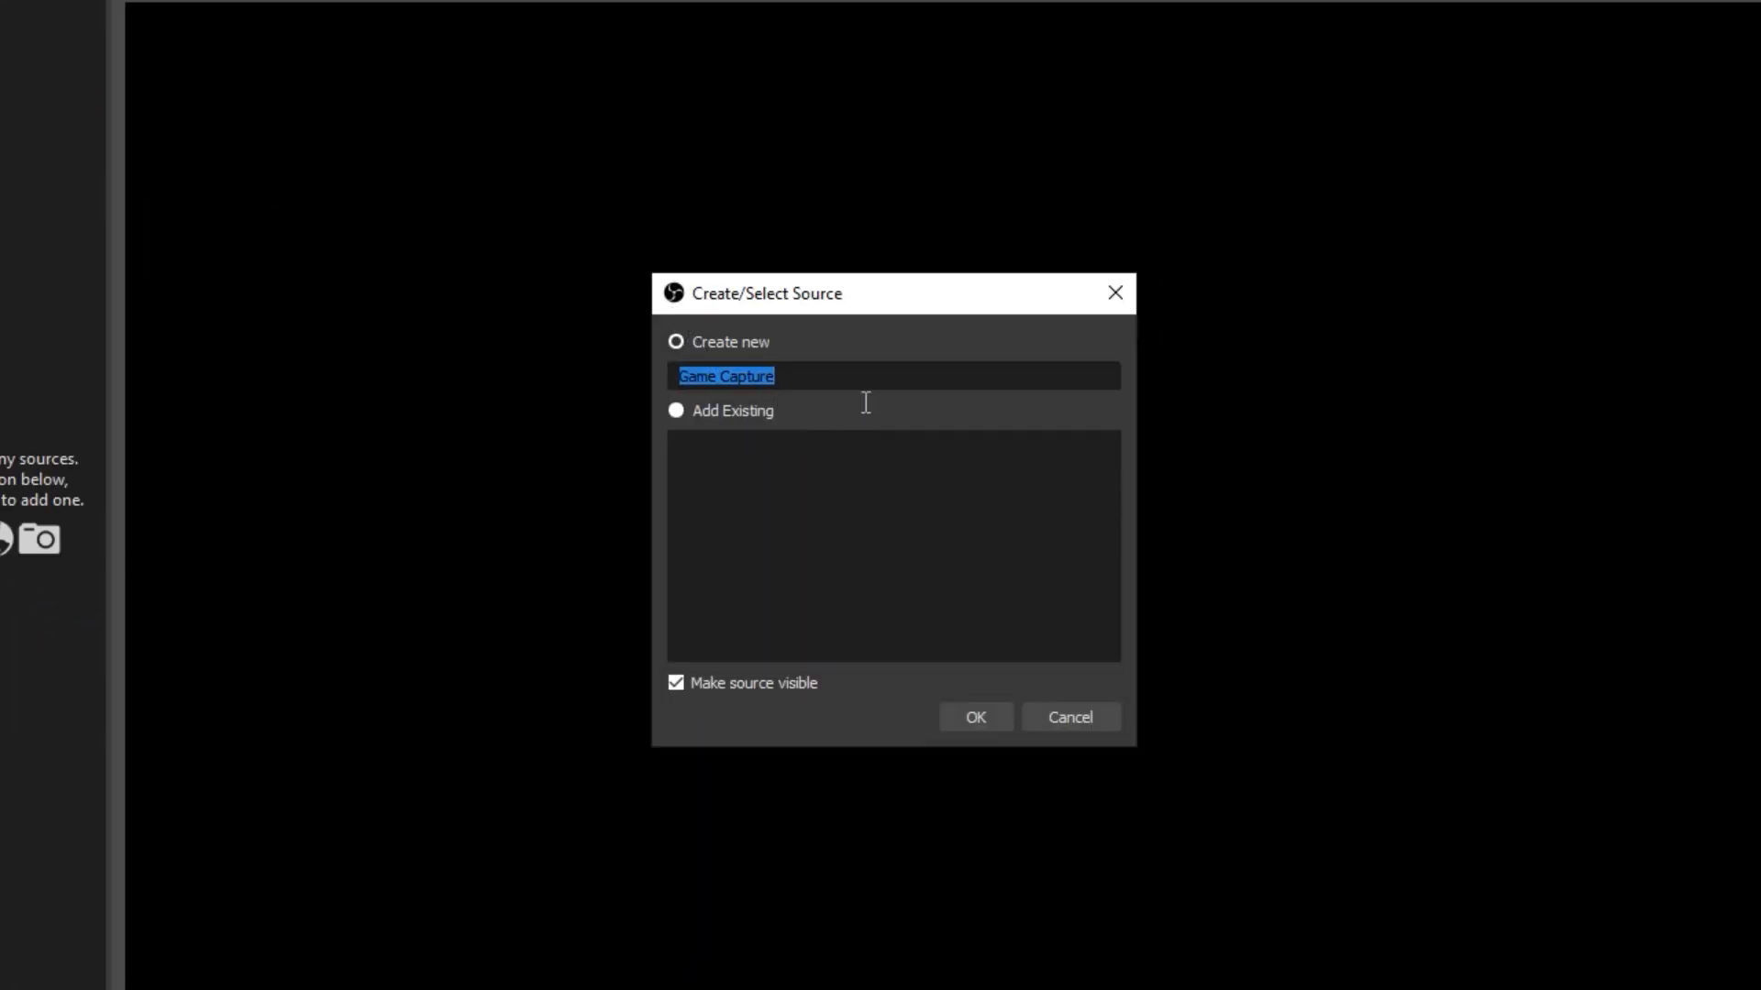
{"action": "type", "text": "World of Warcraft"}
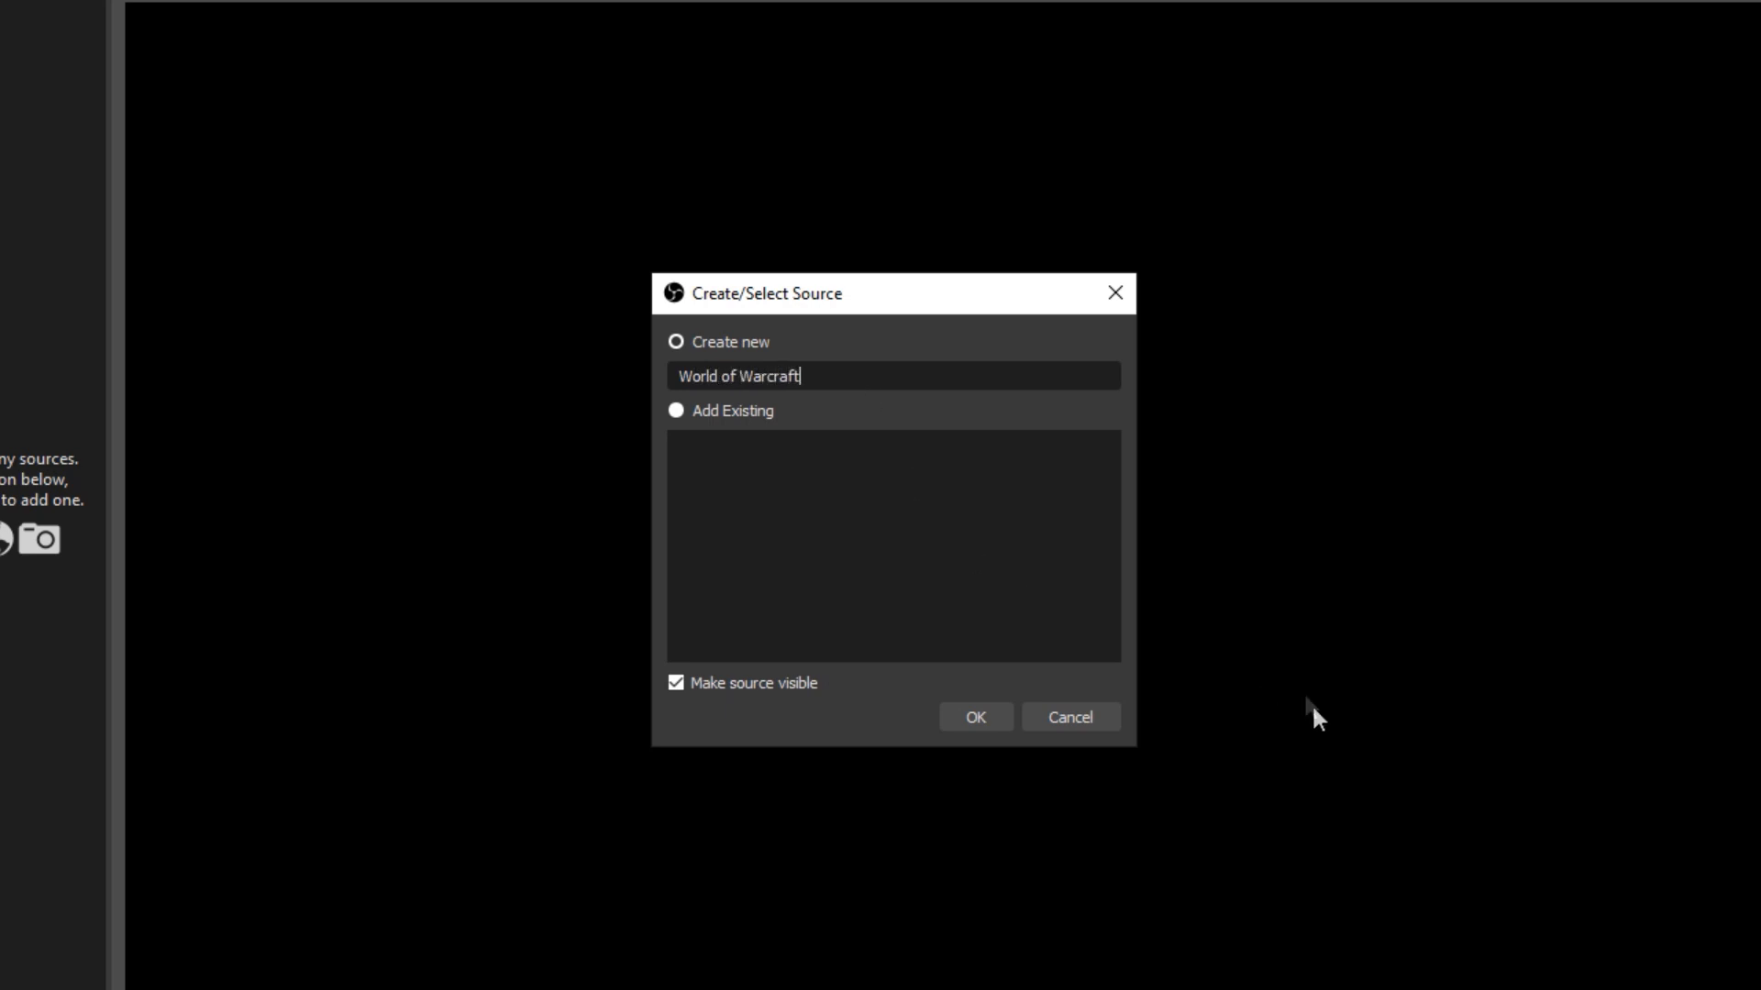
{"action": "left_click", "coordinate": [995, 723]}
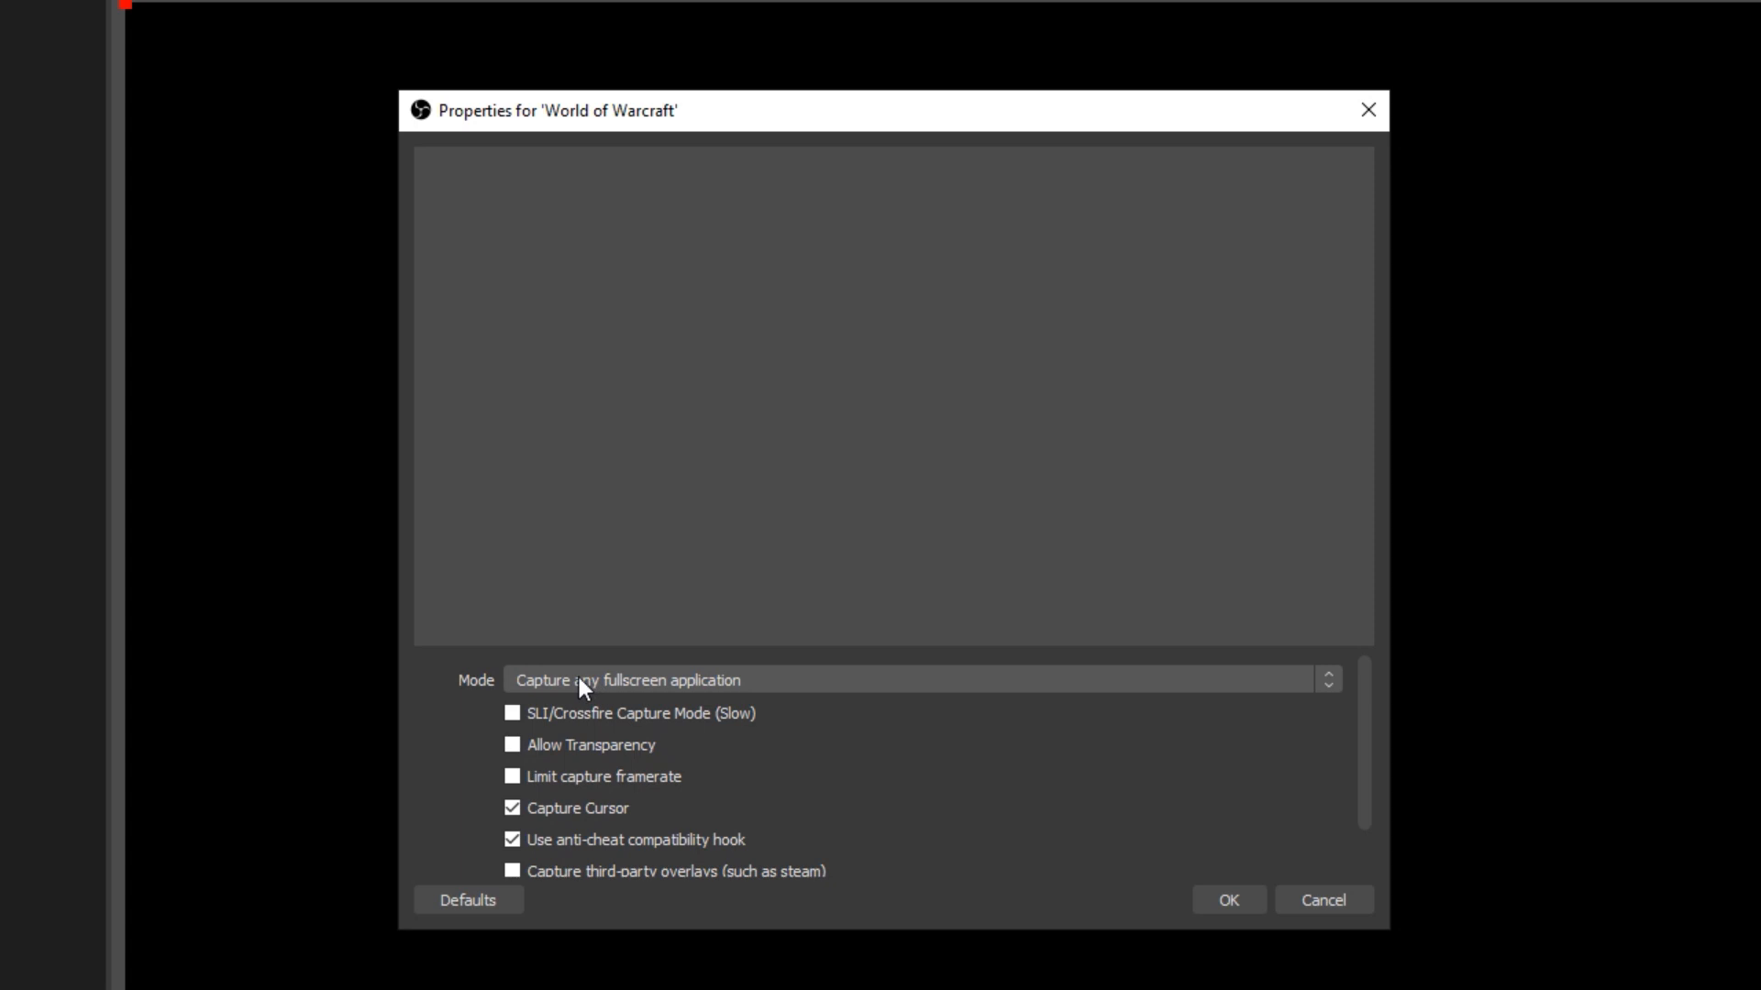
Step: Try setting the World of Warcraft source to Capture specific window and look for the game among the available windows
{"action": "left_click", "coordinate": [645, 679]}
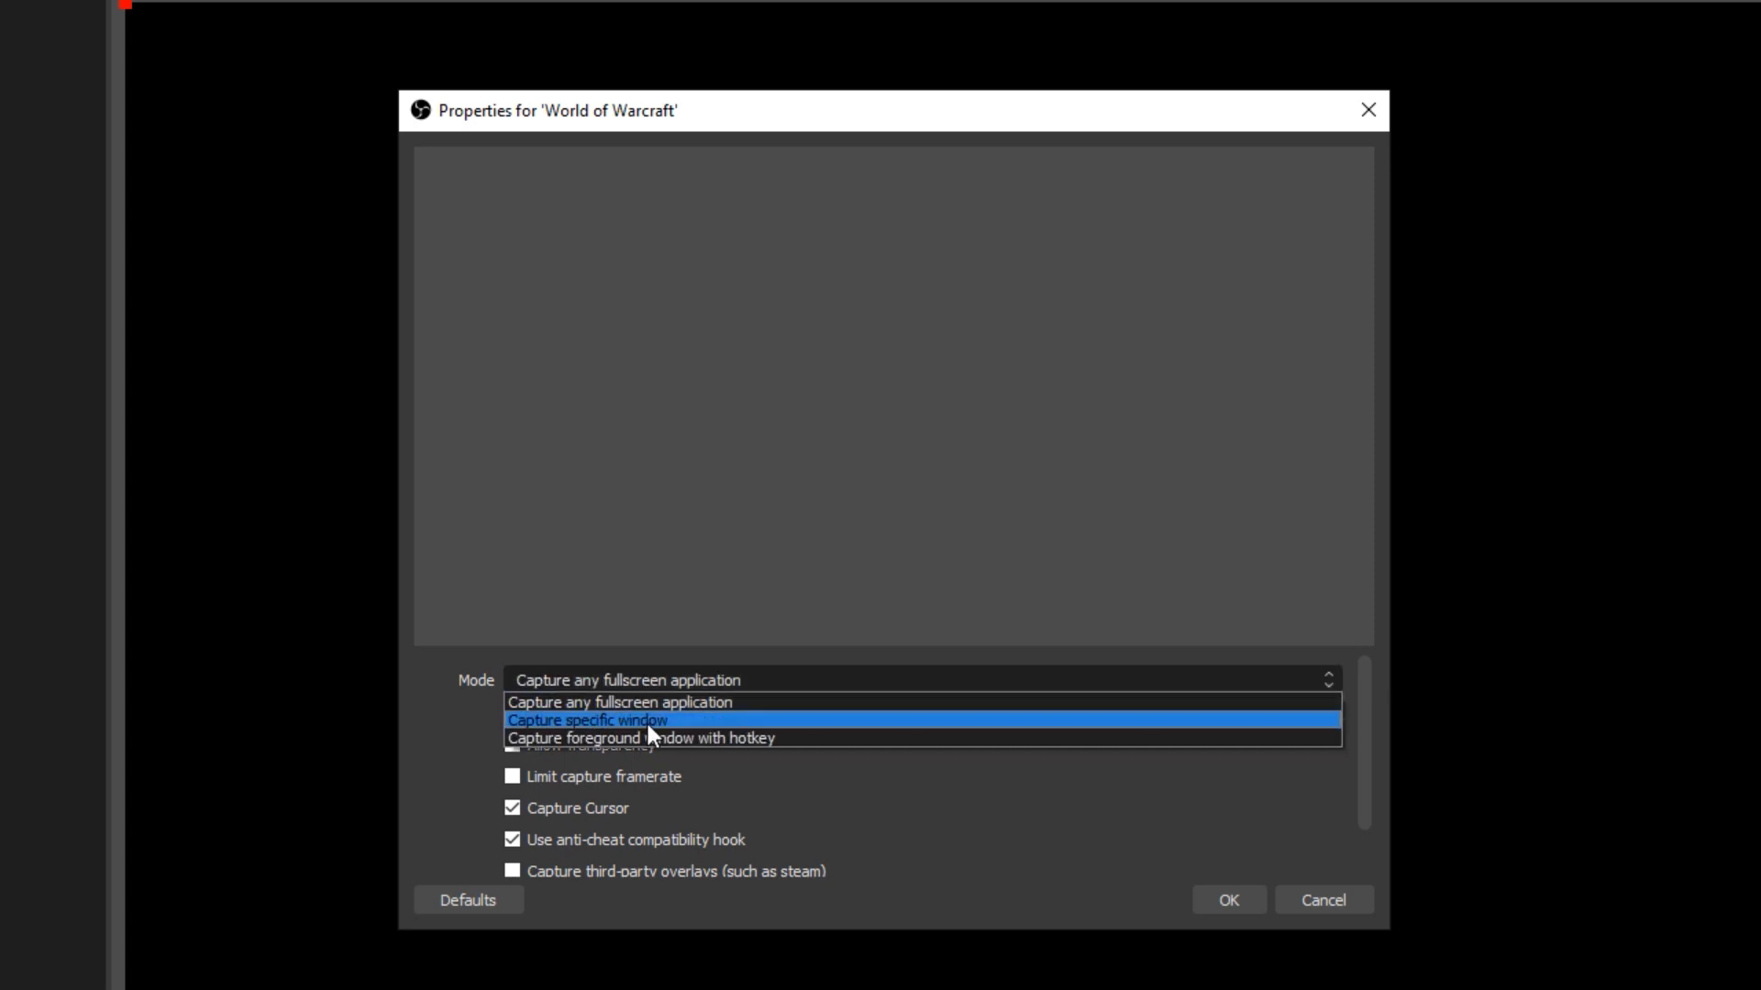
{"action": "left_click", "coordinate": [639, 724]}
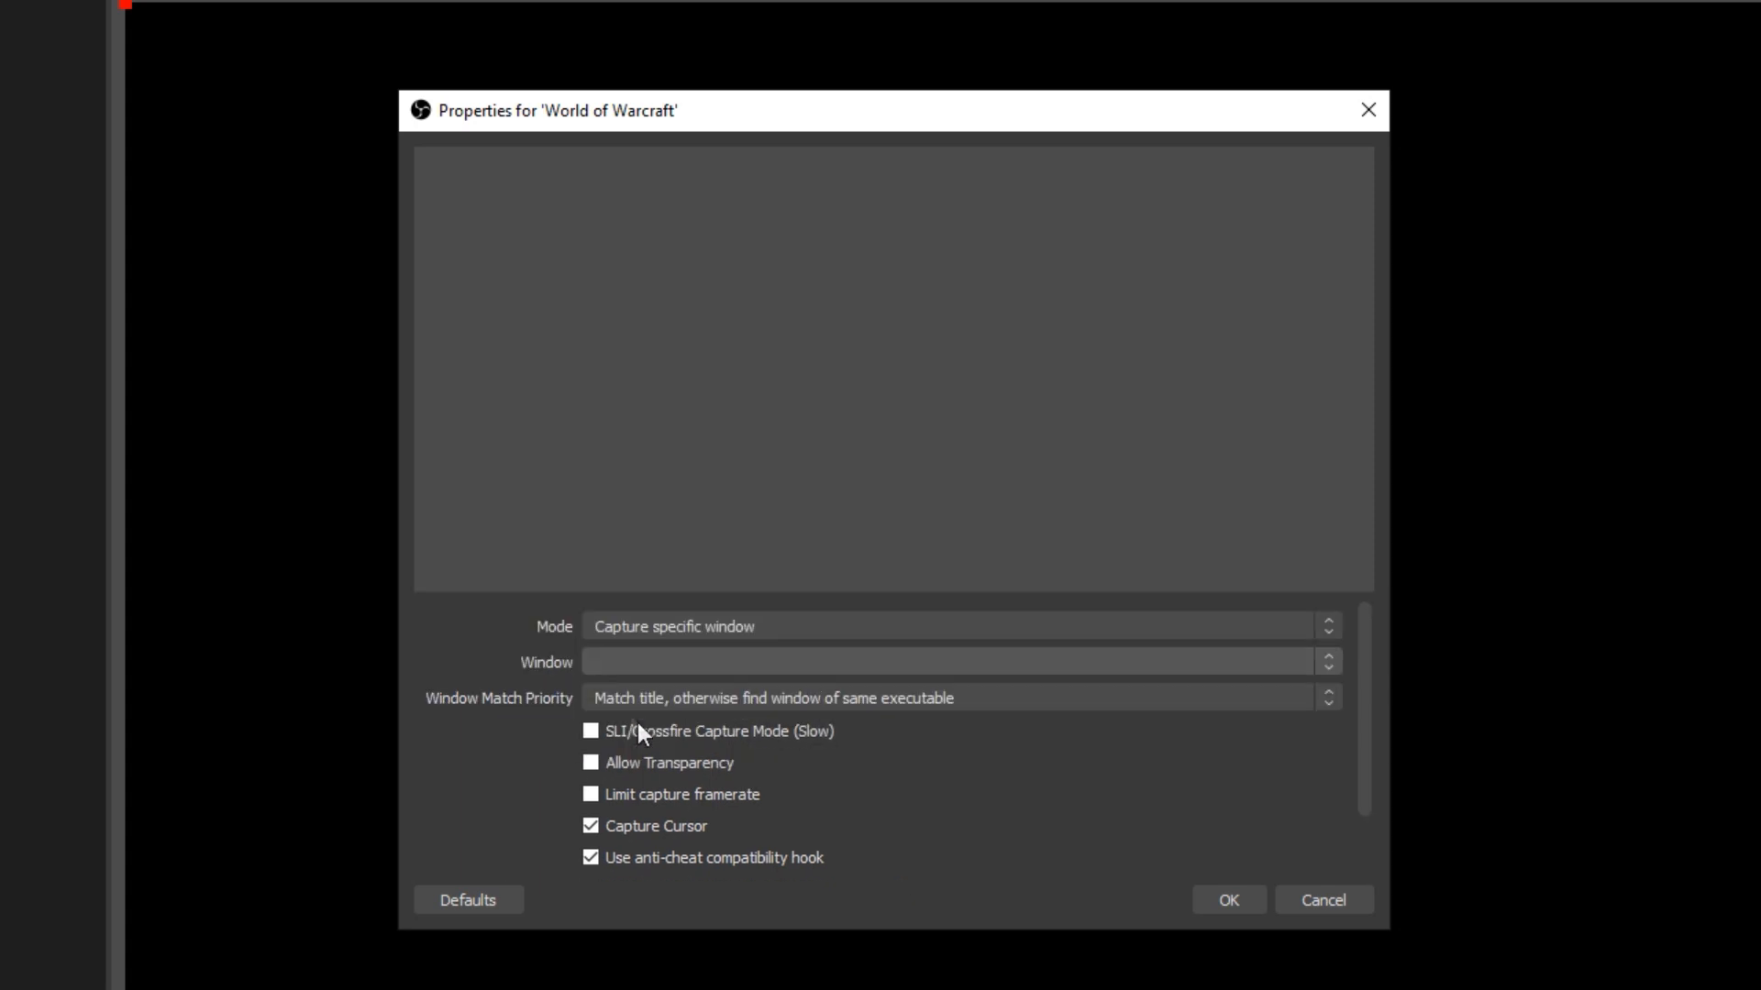
{"action": "left_click", "coordinate": [597, 671]}
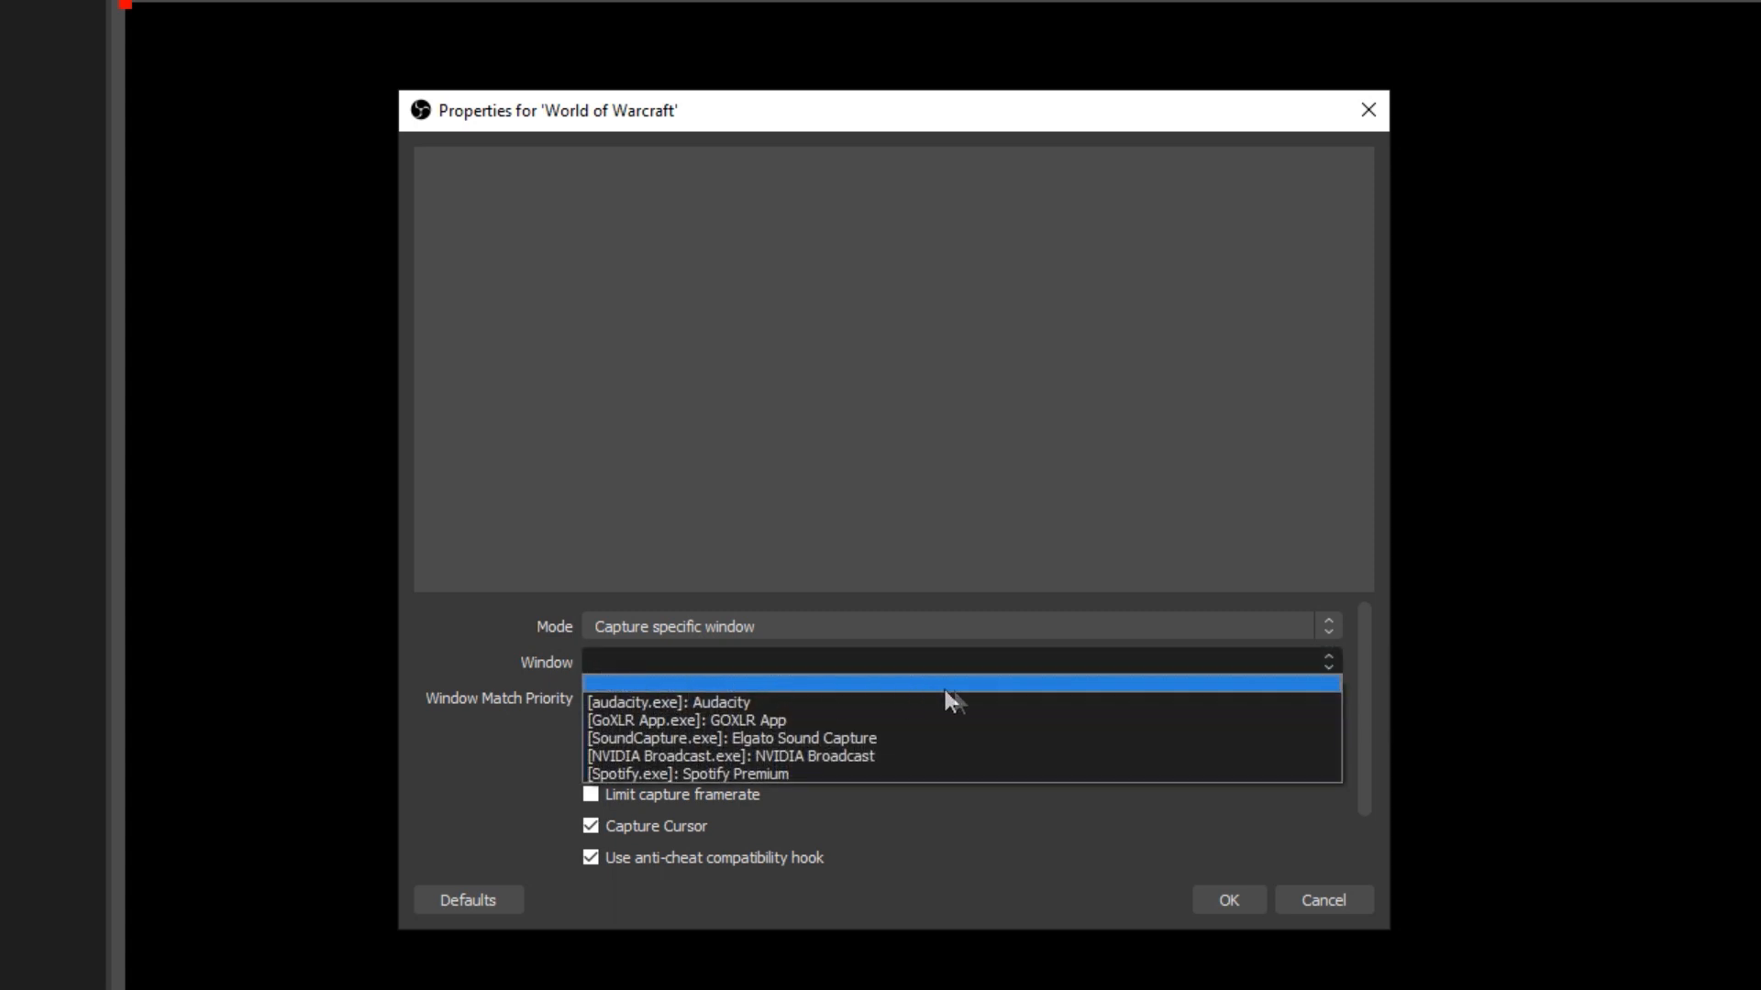
{"action": "left_click", "coordinate": [1009, 674]}
Step: Reopen the World of Warcraft source's properties and set it to capture the specific window [Wow.exe]: World of Warcraft
{"action": "left_click", "coordinate": [100, 987]}
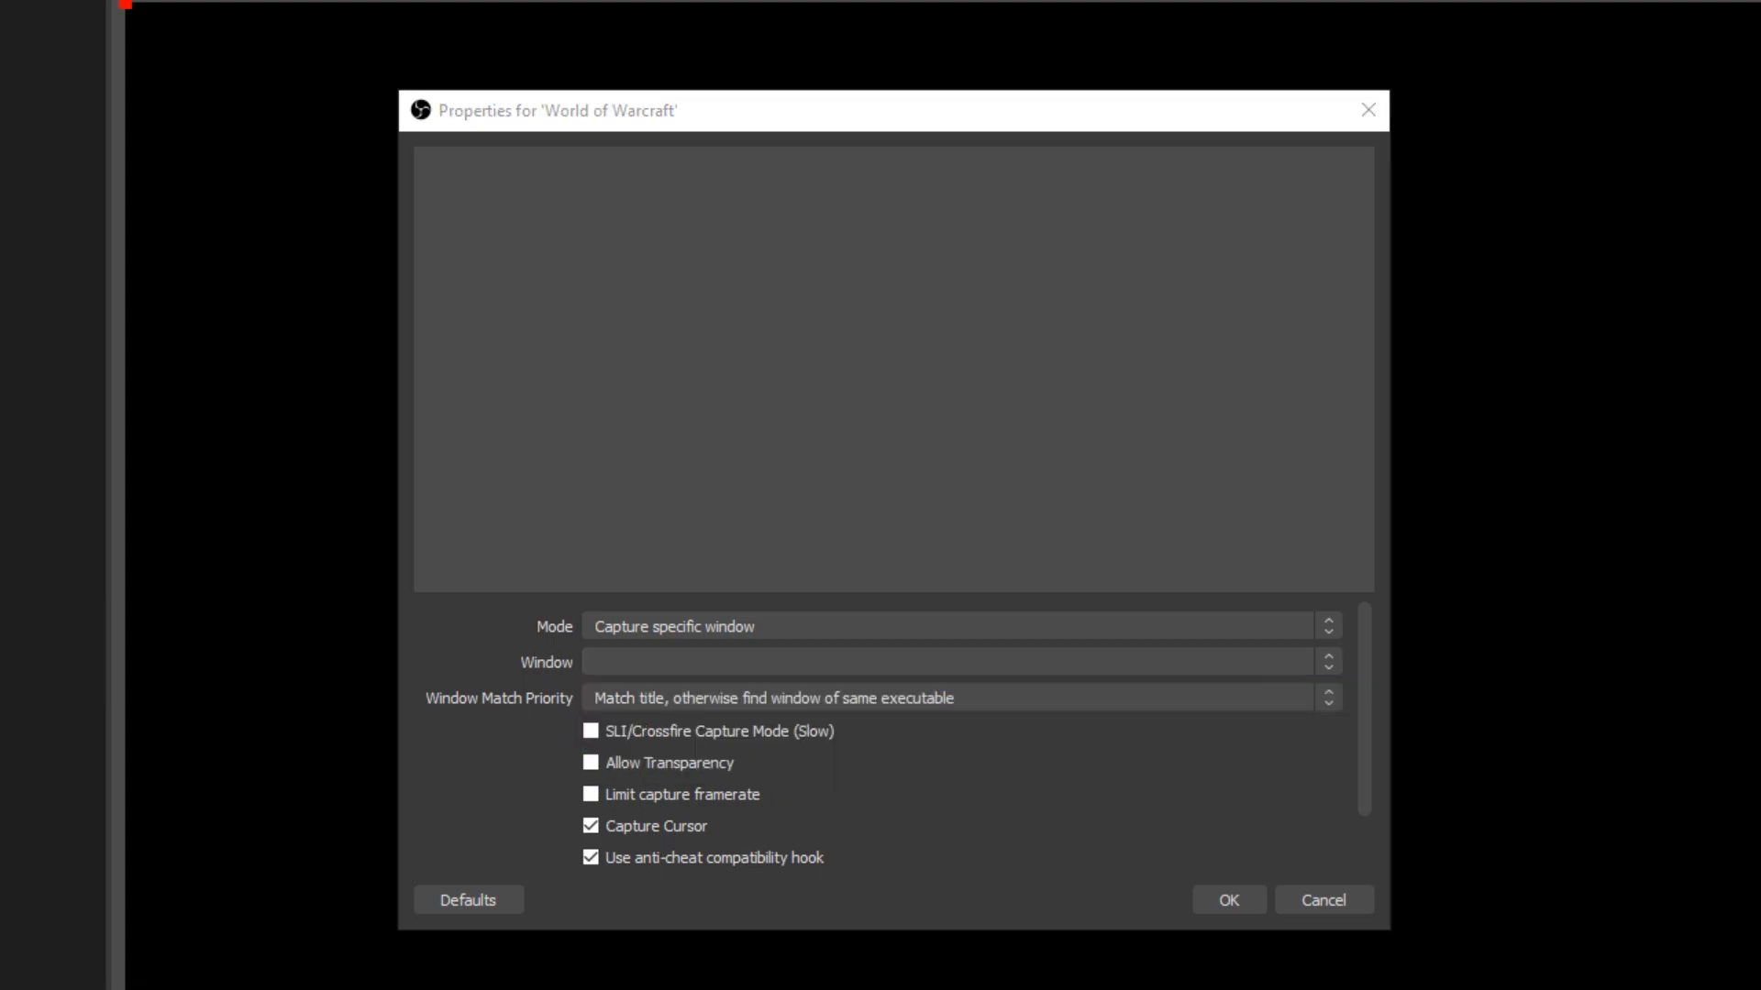
{"action": "right_click", "coordinate": [251, 113]}
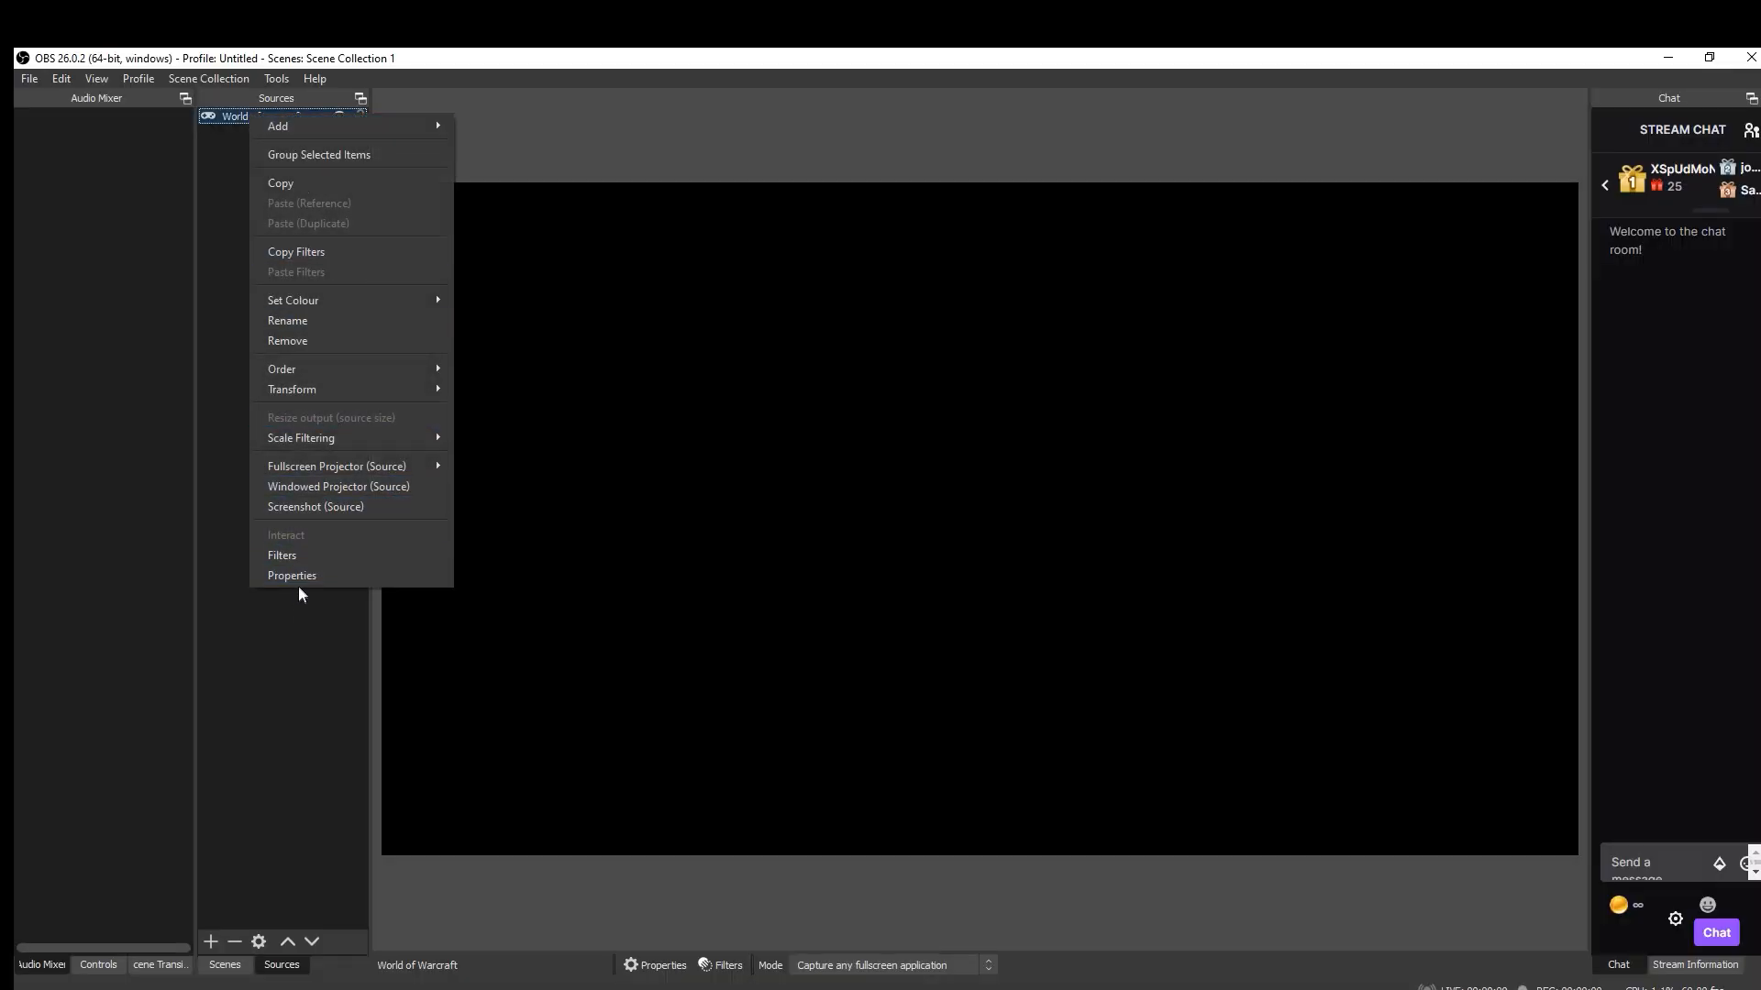
{"action": "left_click", "coordinate": [294, 582]}
{"action": "left_click", "coordinate": [840, 631]}
{"action": "left_click", "coordinate": [794, 702]}
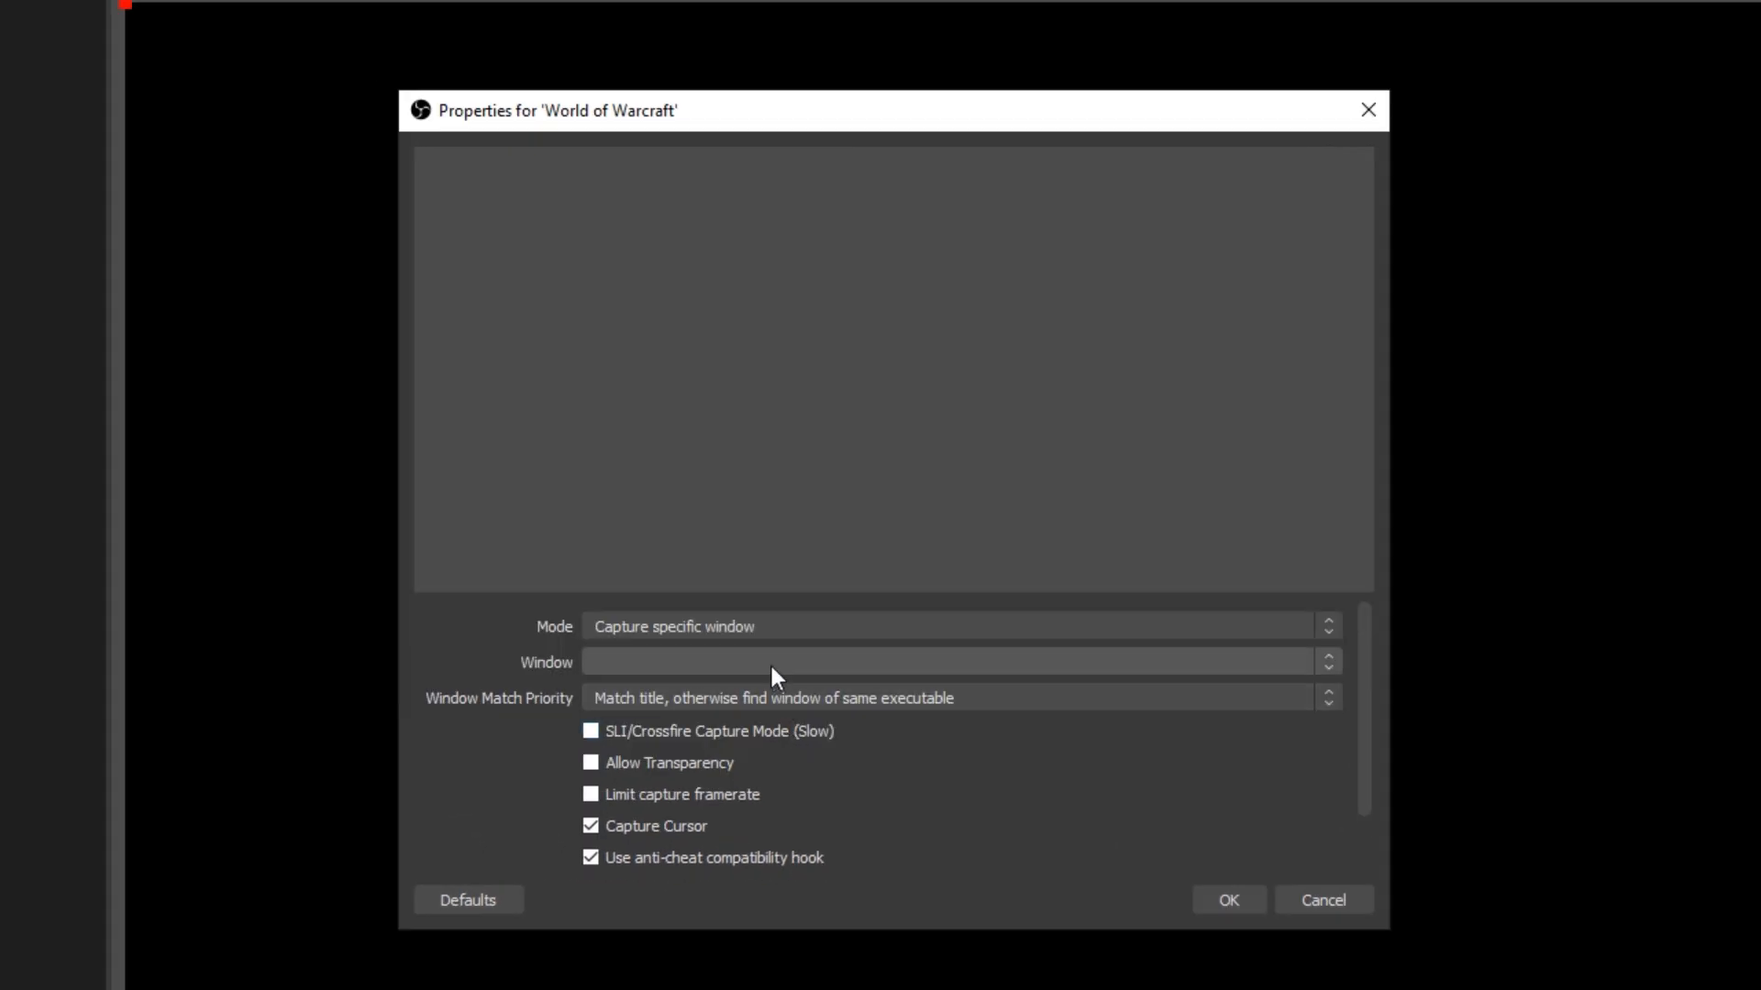
{"action": "left_click", "coordinate": [780, 651]}
{"action": "left_click", "coordinate": [784, 704]}
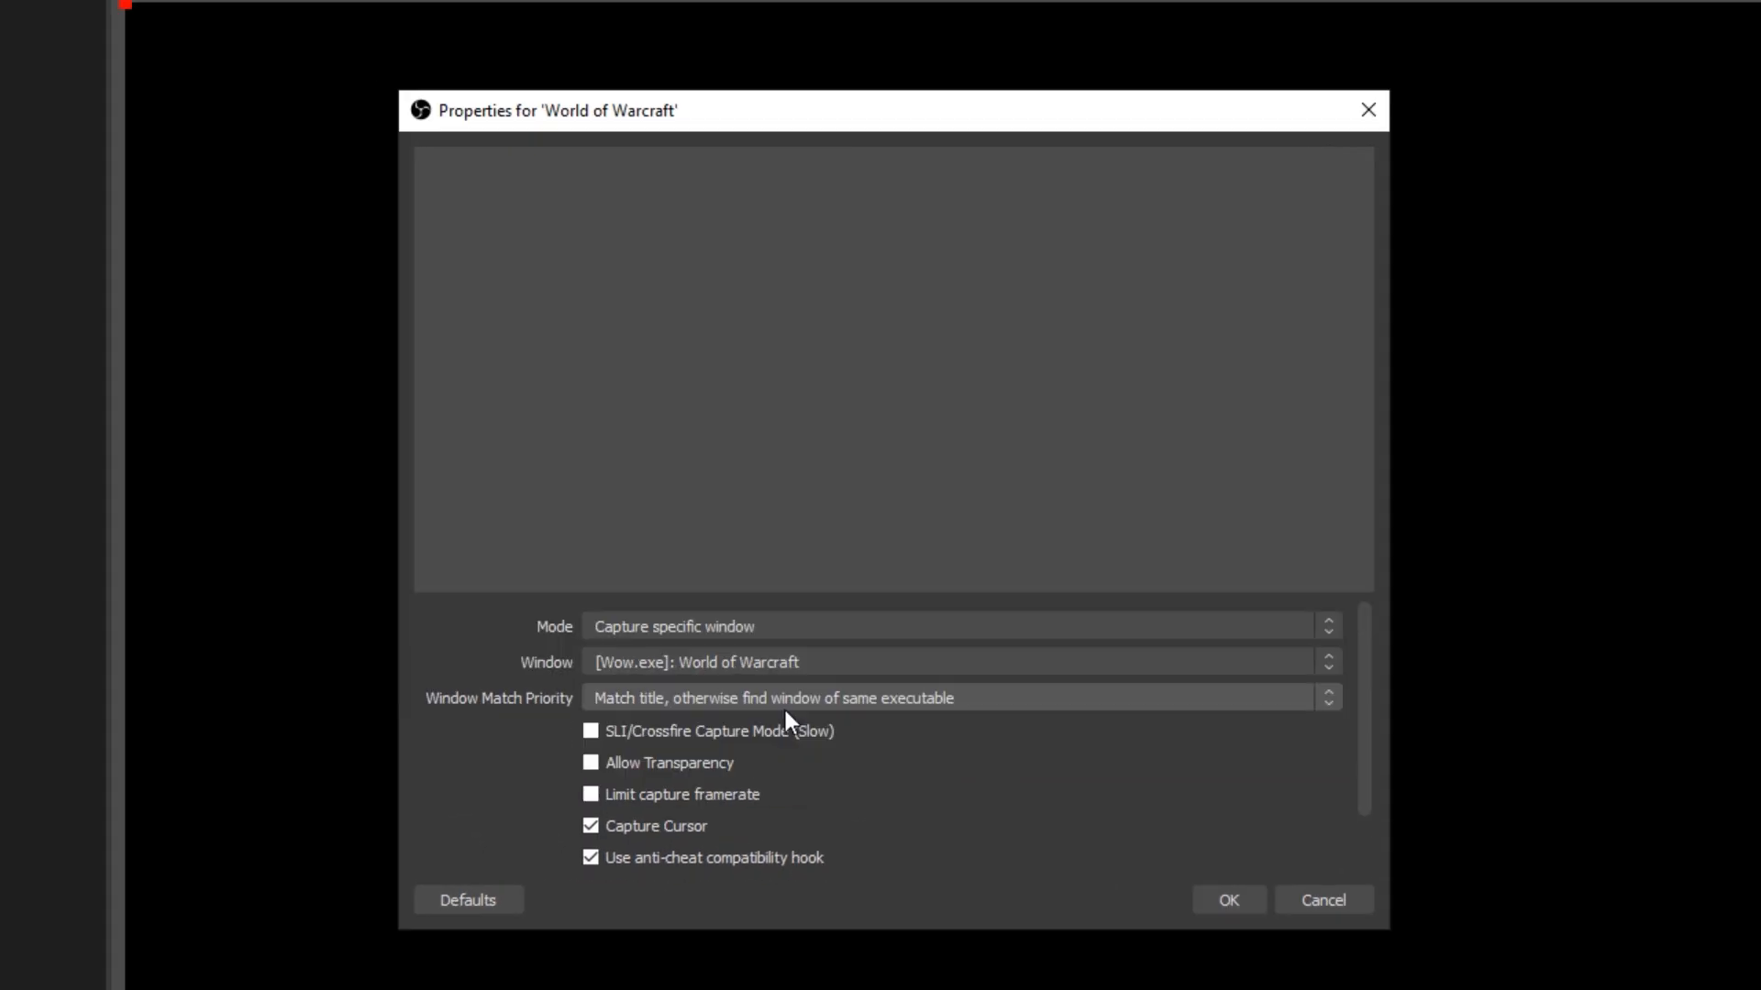
{"action": "scroll", "coordinate": [510, 805], "scroll_direction": "down", "scroll_amount": 2}
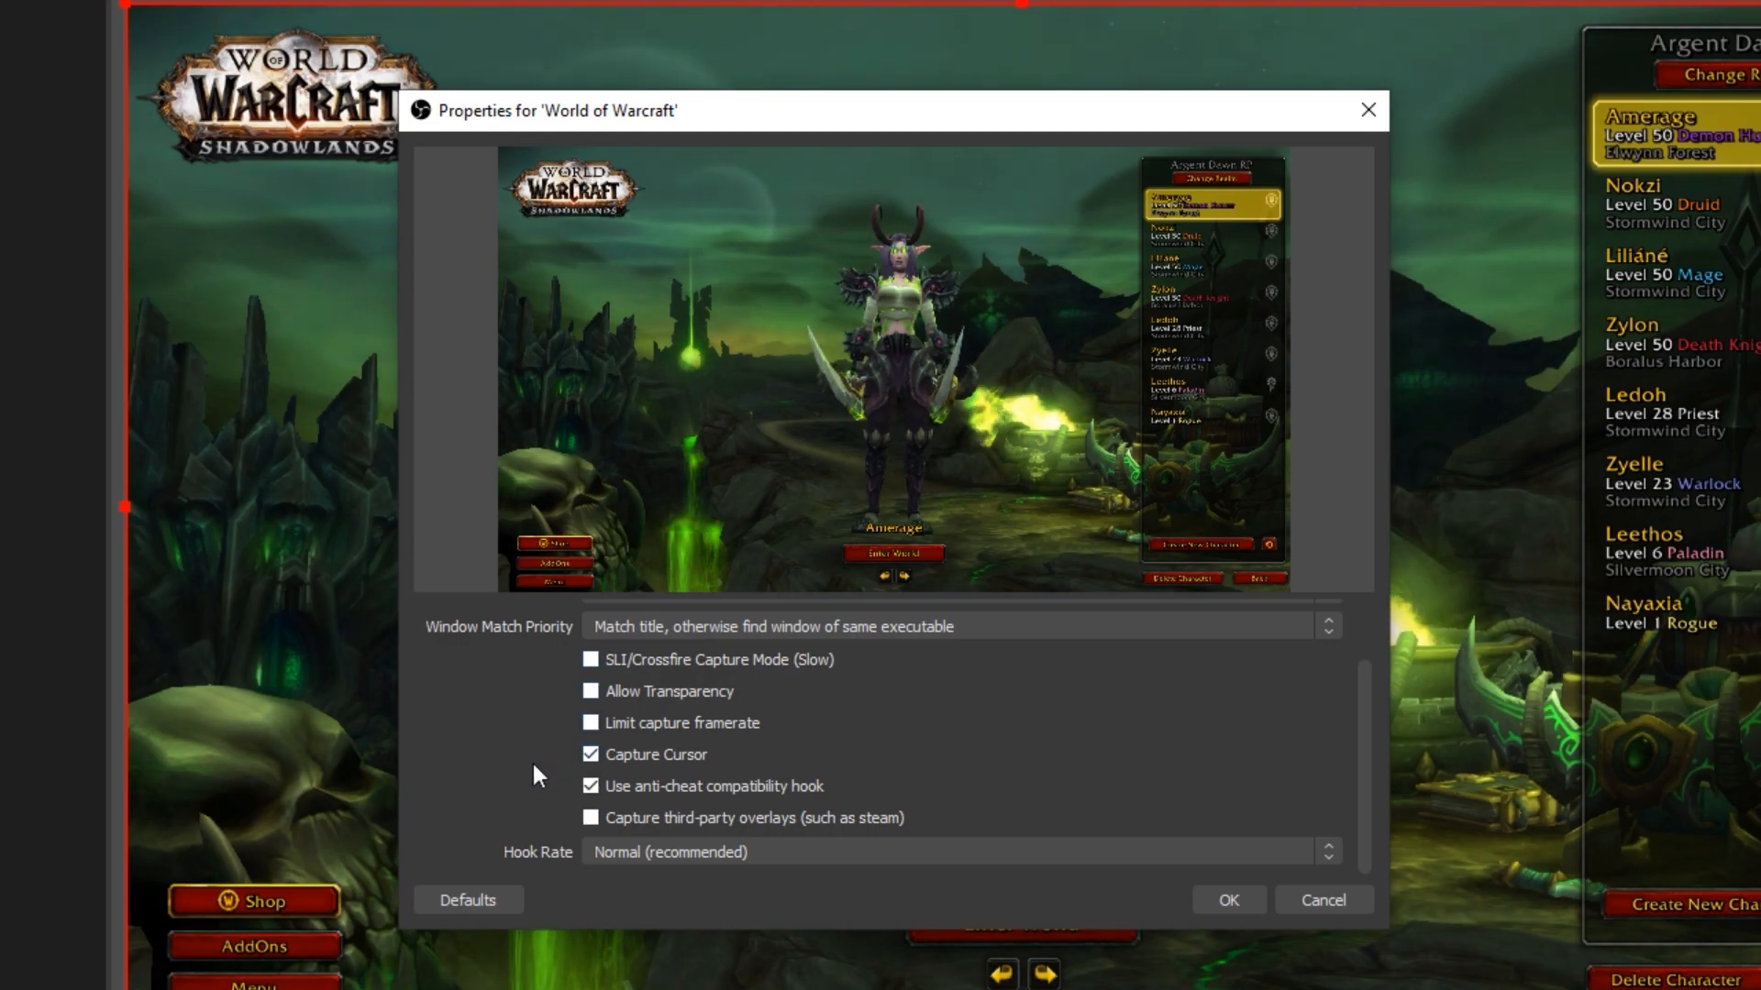
{"action": "scroll", "coordinate": [679, 806], "scroll_direction": "up", "scroll_amount": 2}
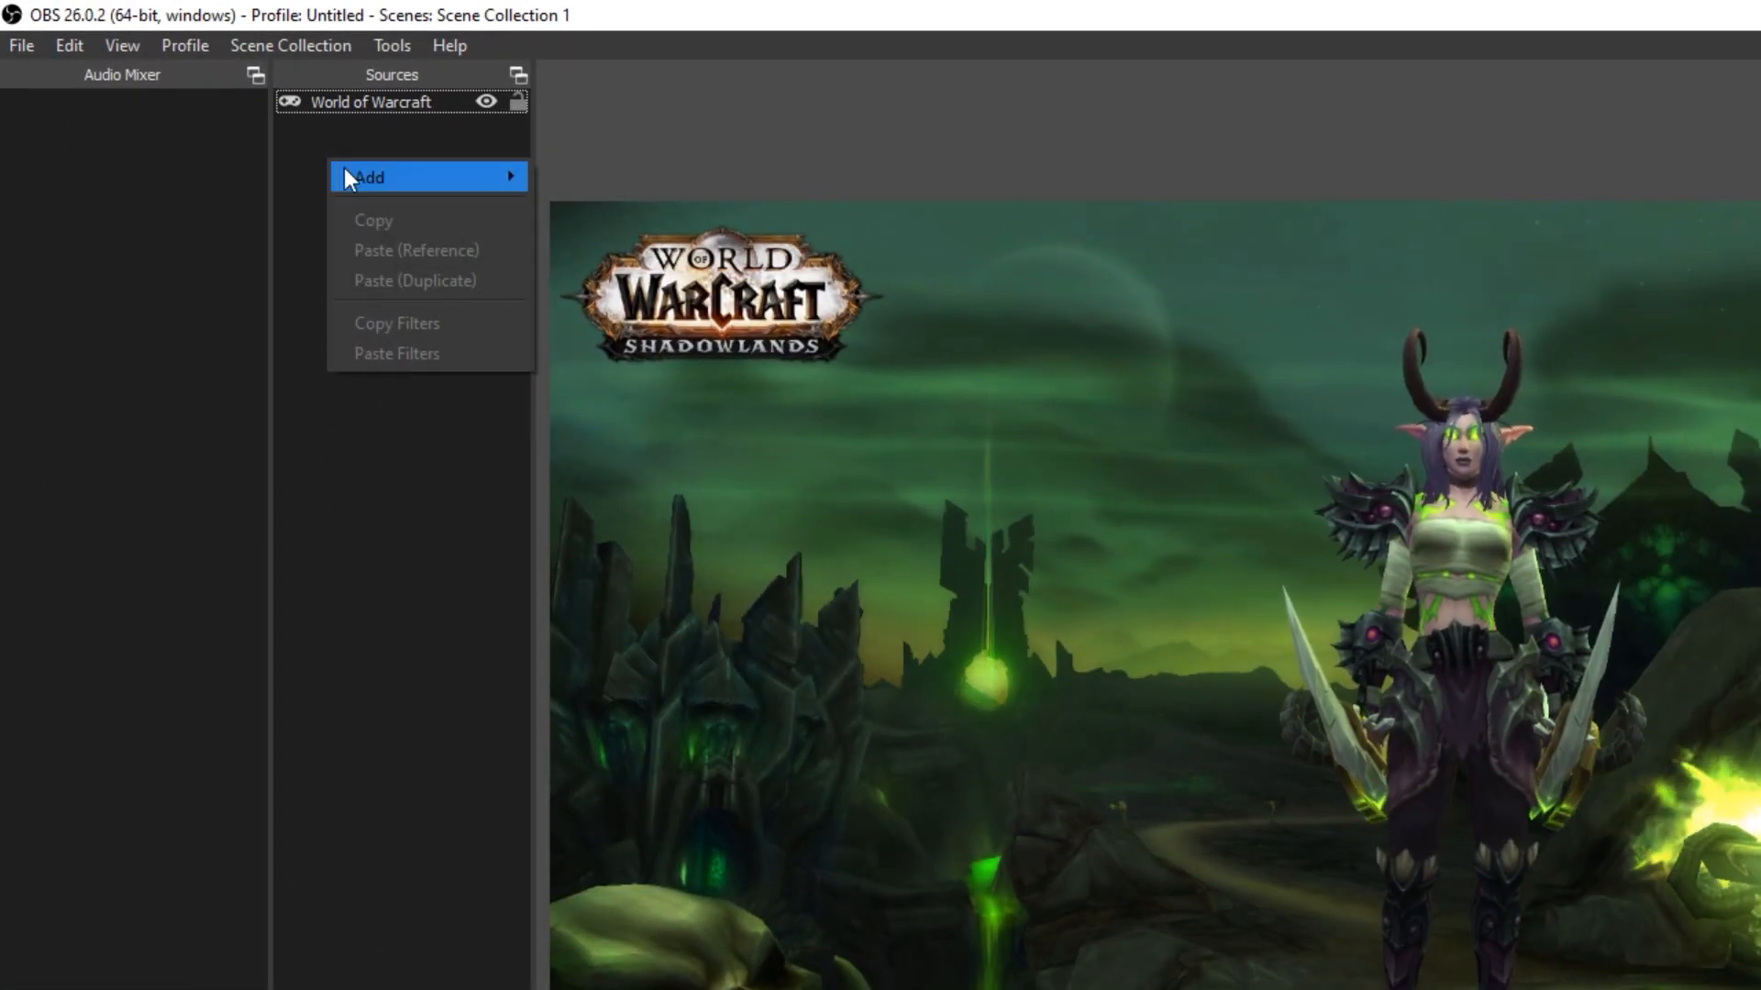
Step: Add a new Video Capture Device source named Logitech C920 and choose HD Pro Webcam C920 as its device
{"action": "mouse_move", "coordinate": [290, 146]}
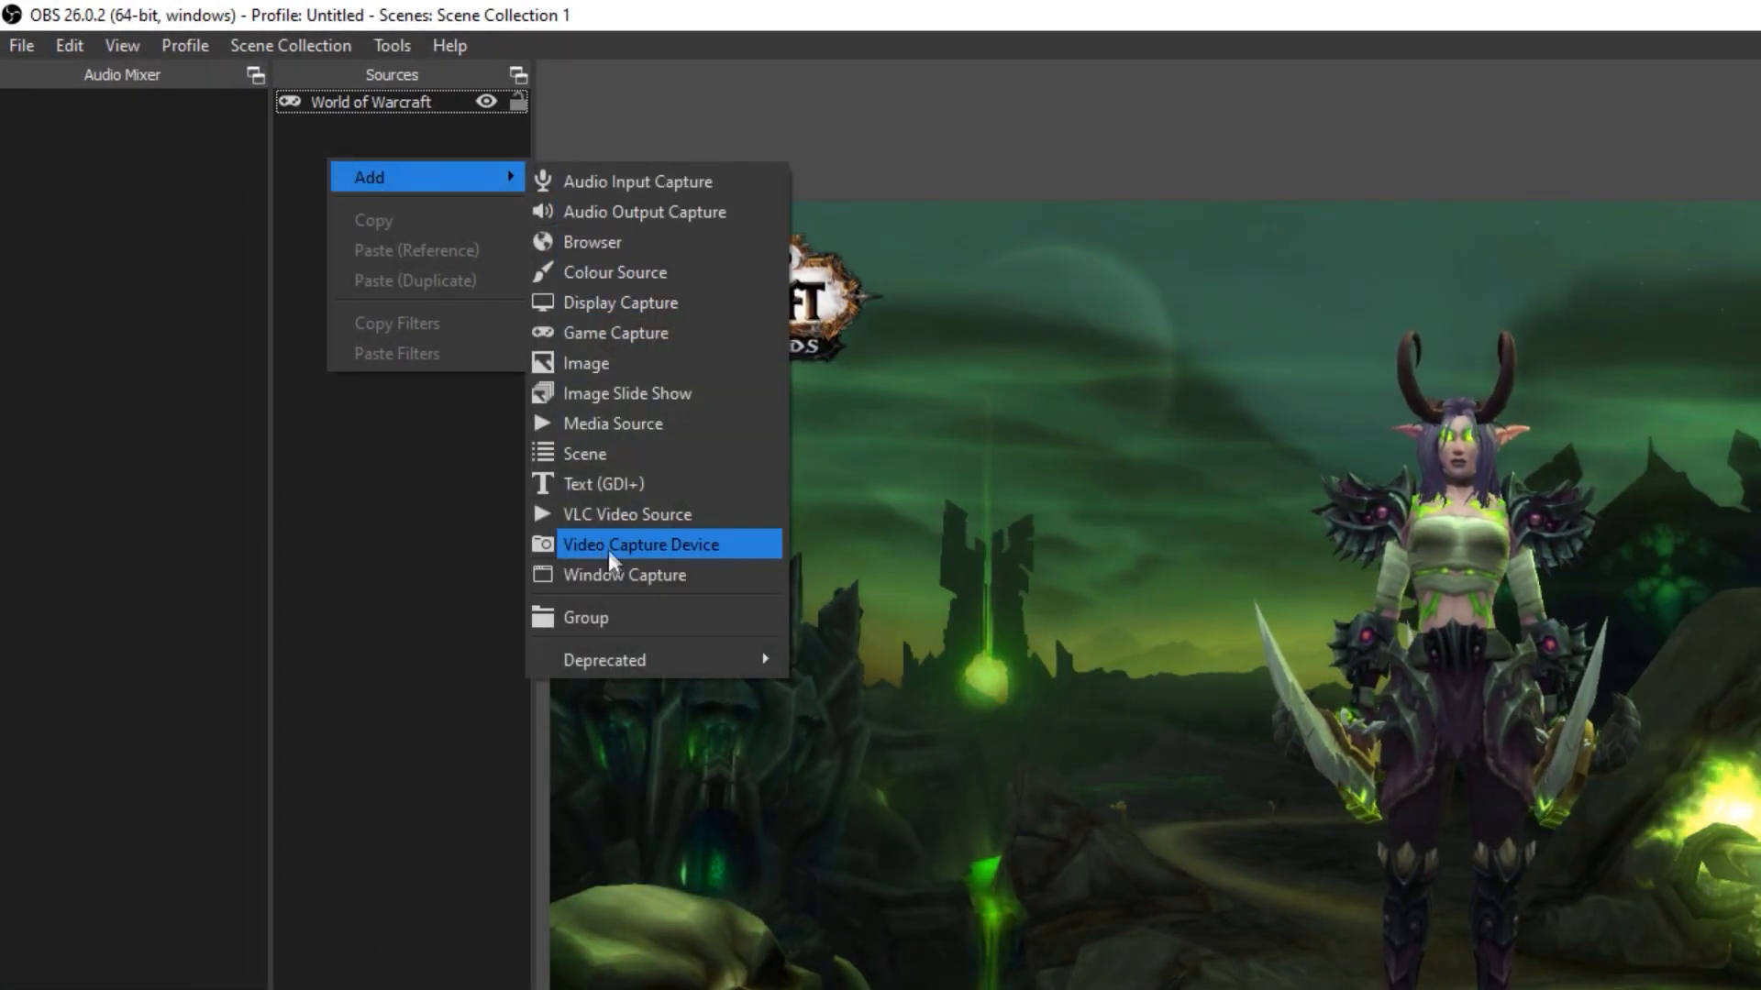
{"action": "left_click", "coordinate": [601, 545]}
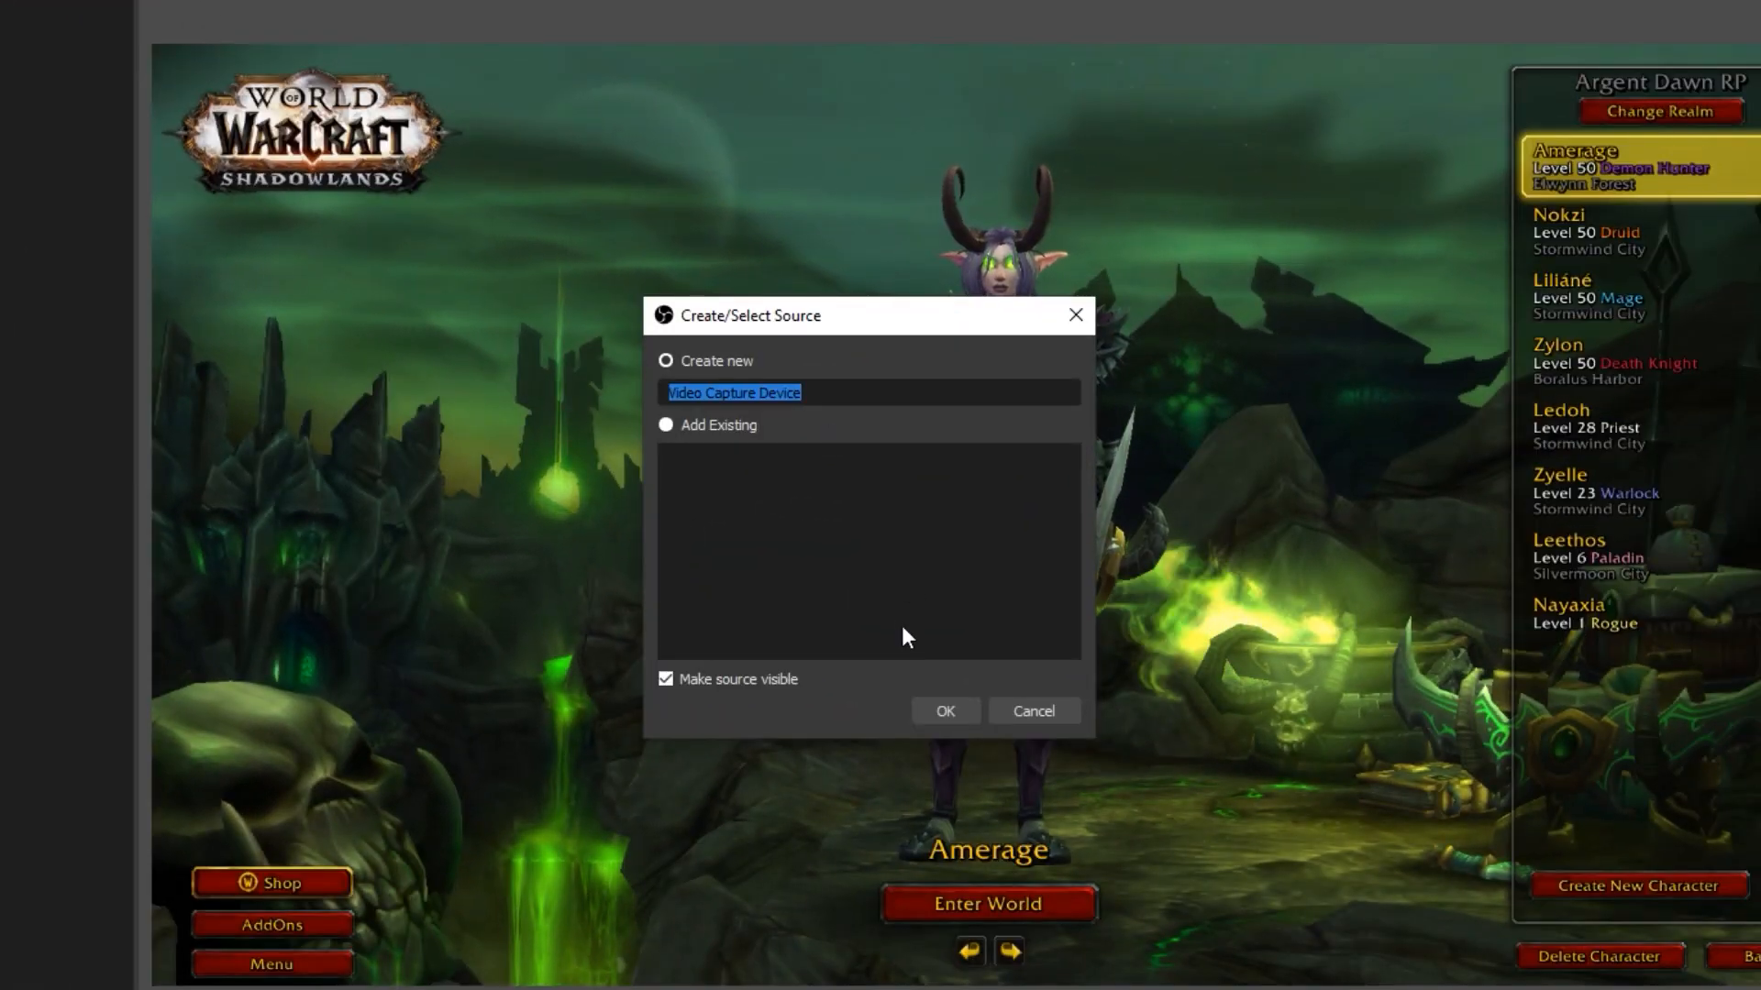
{"action": "type", "text": "Logitech C920"}
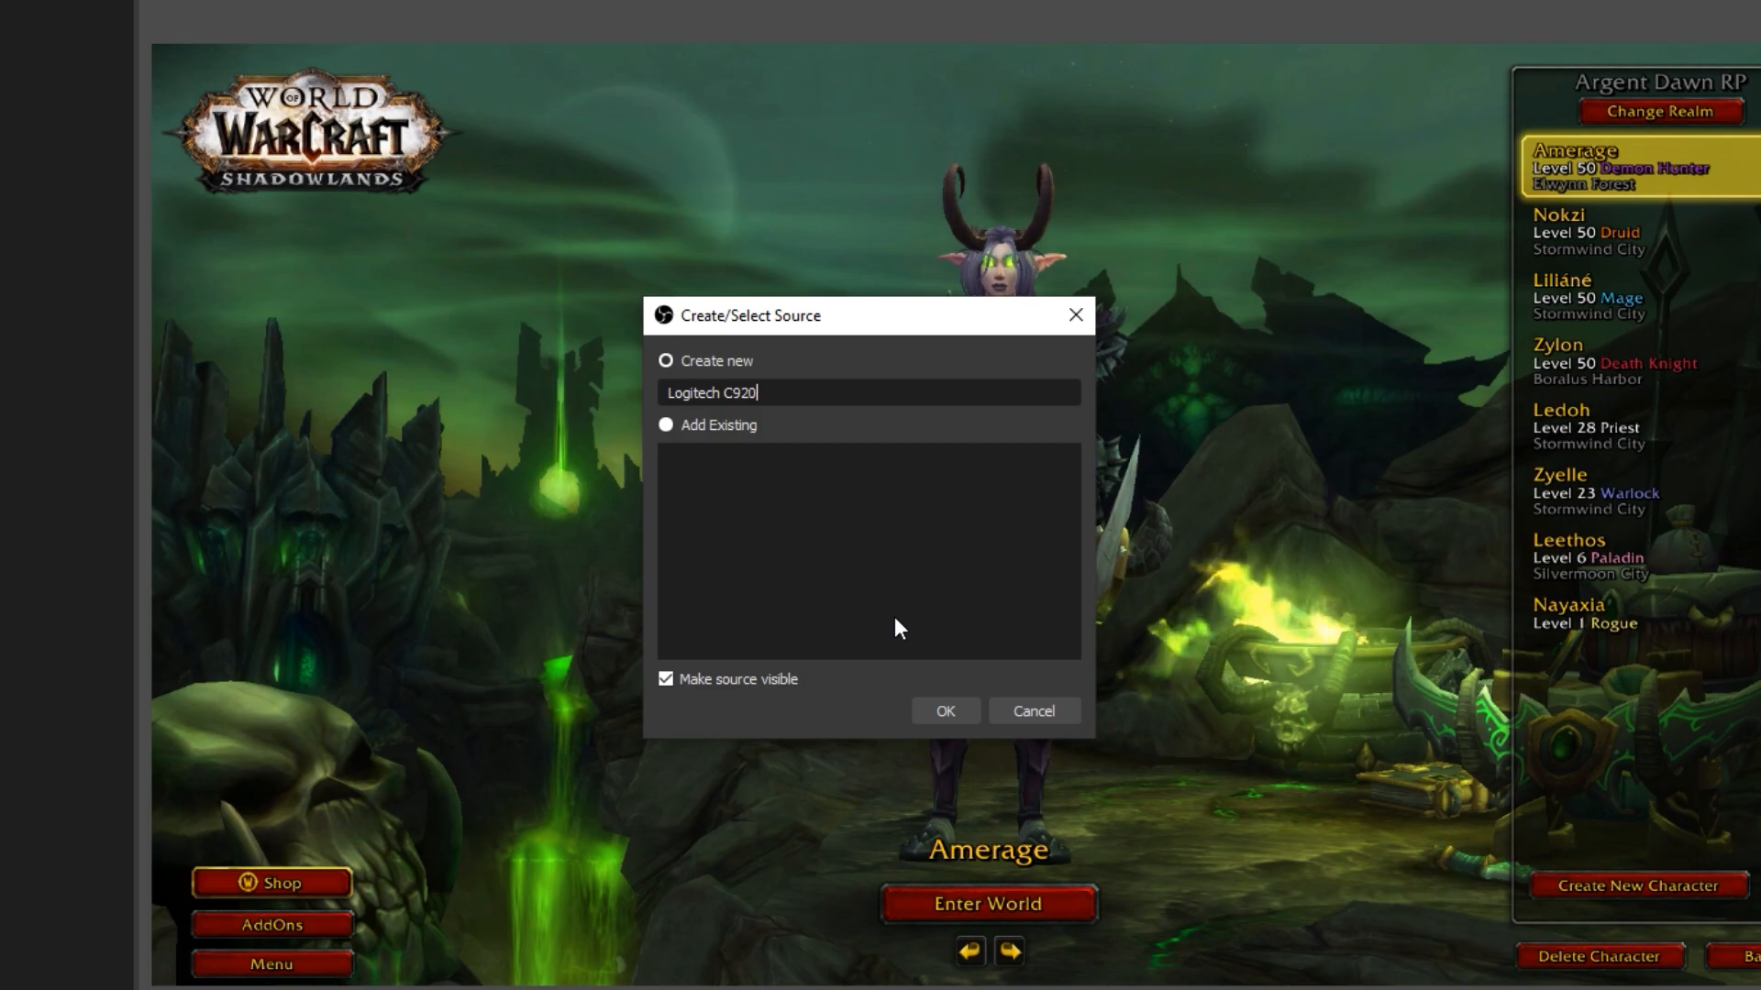
{"action": "key", "text": "Return"}
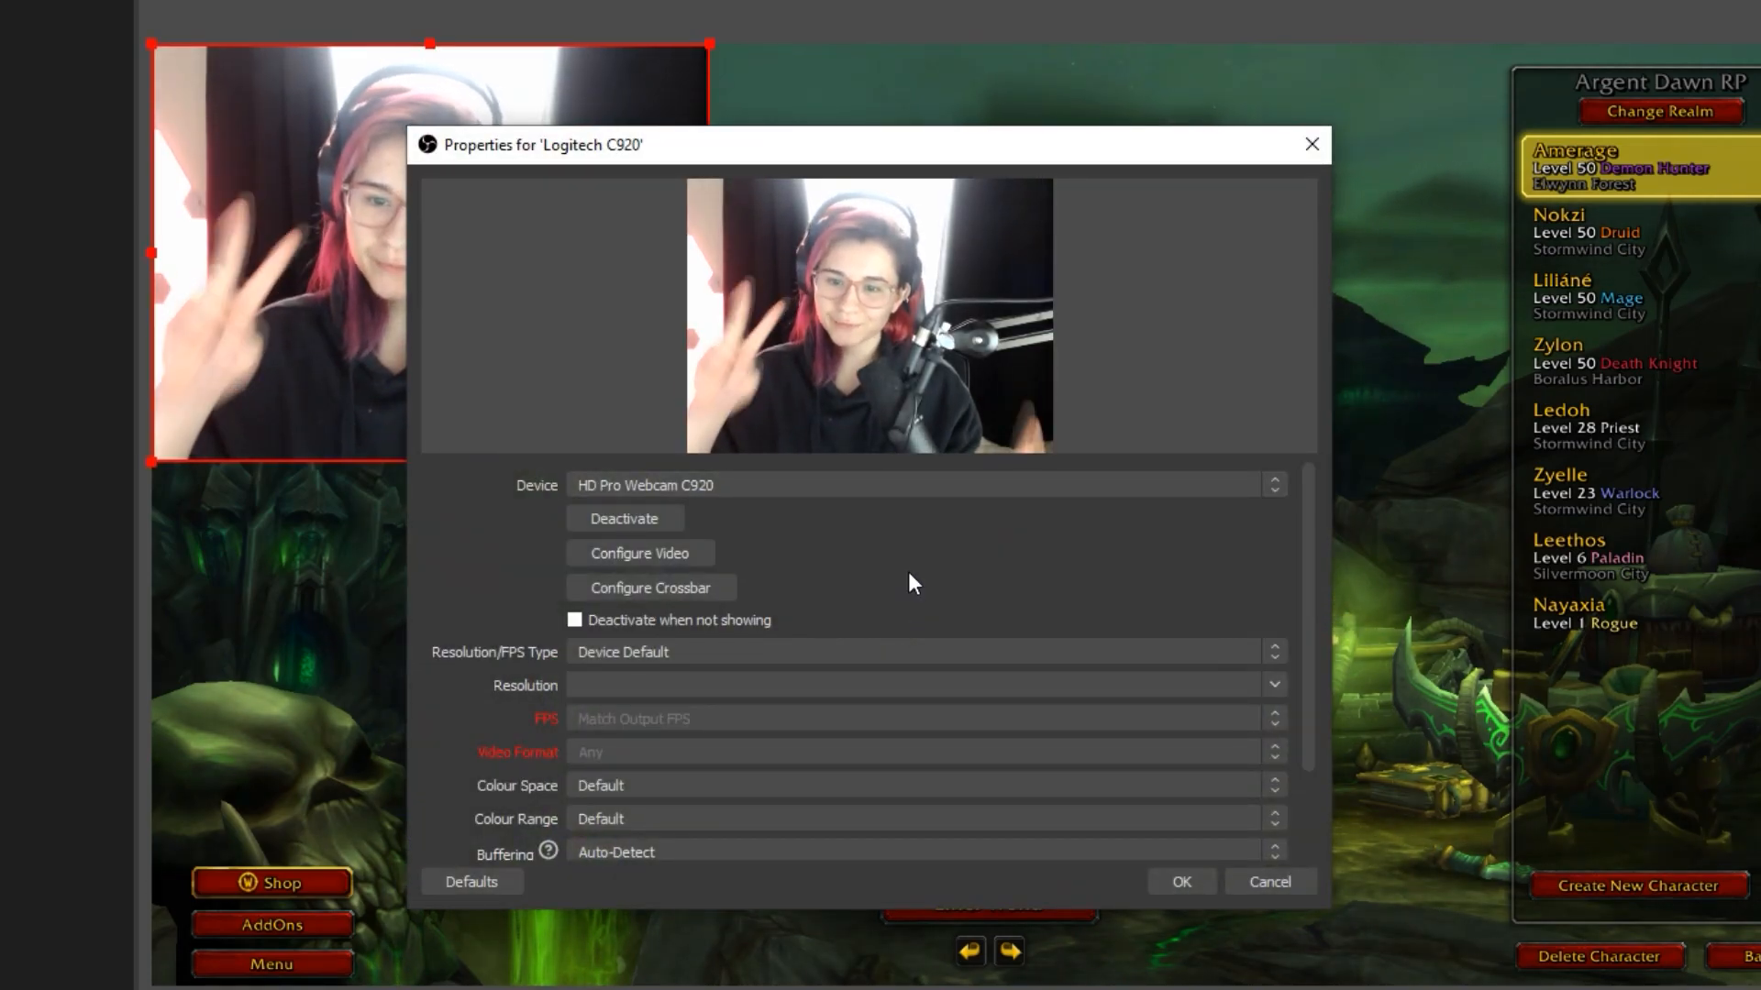
{"action": "left_click", "coordinate": [828, 488]}
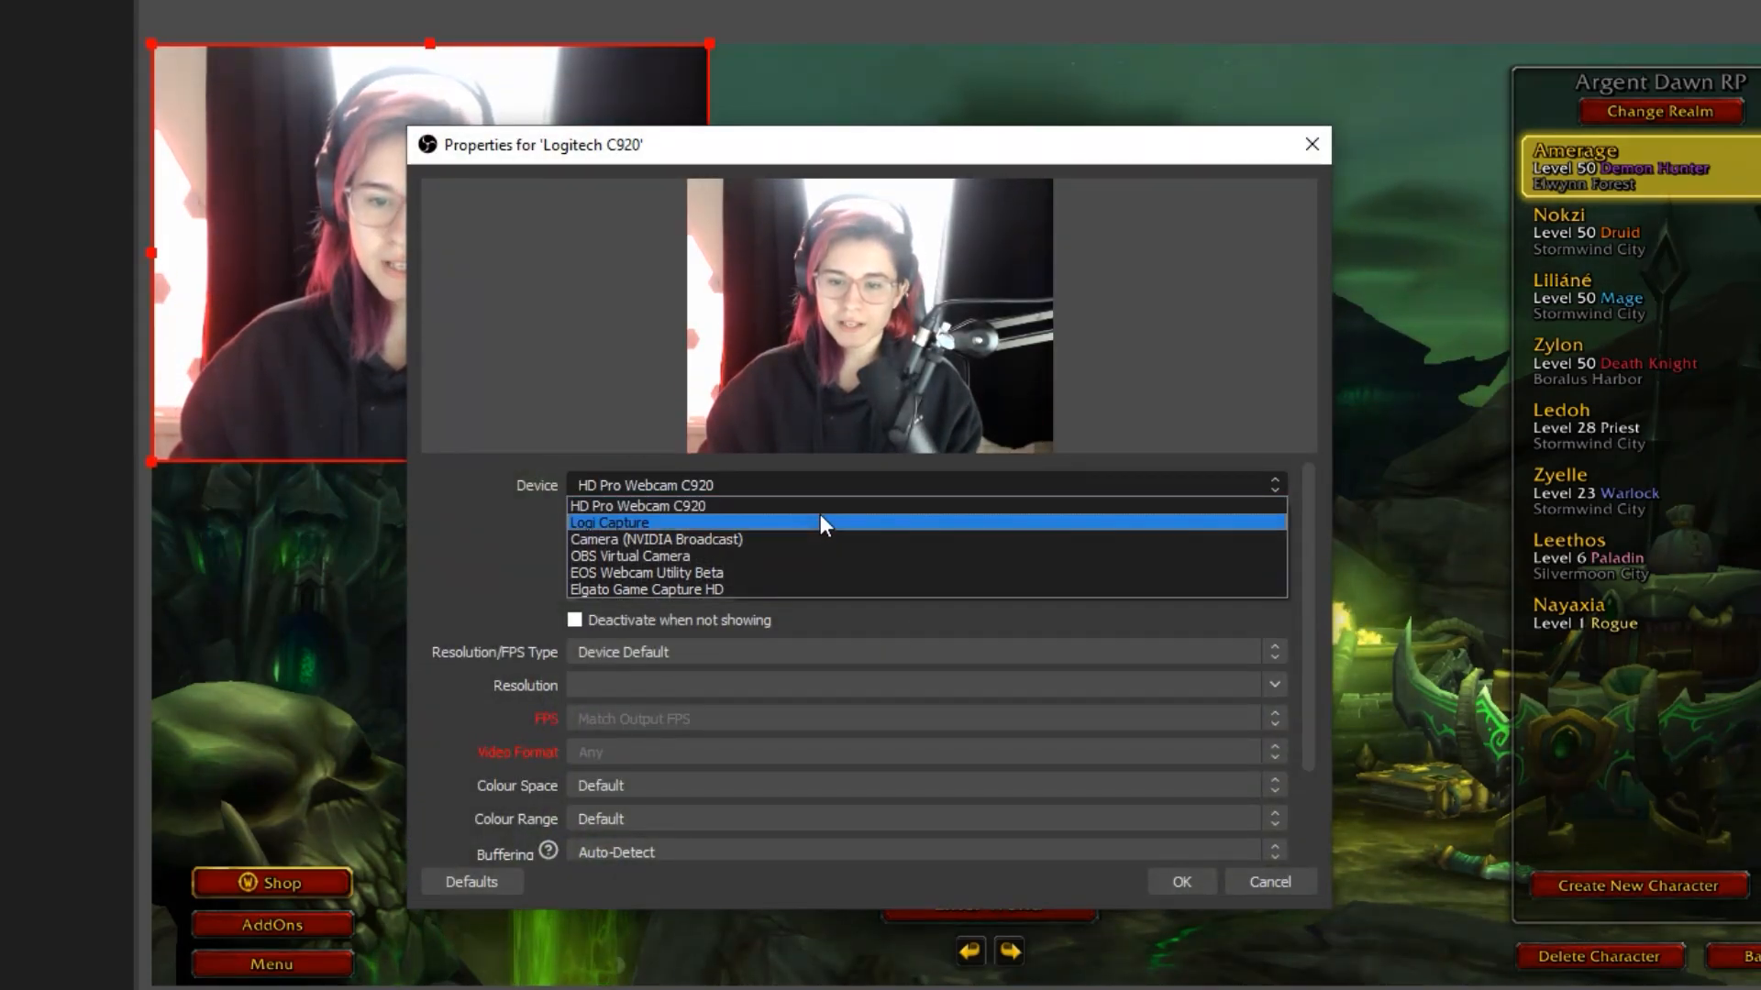
{"action": "left_click", "coordinate": [818, 510]}
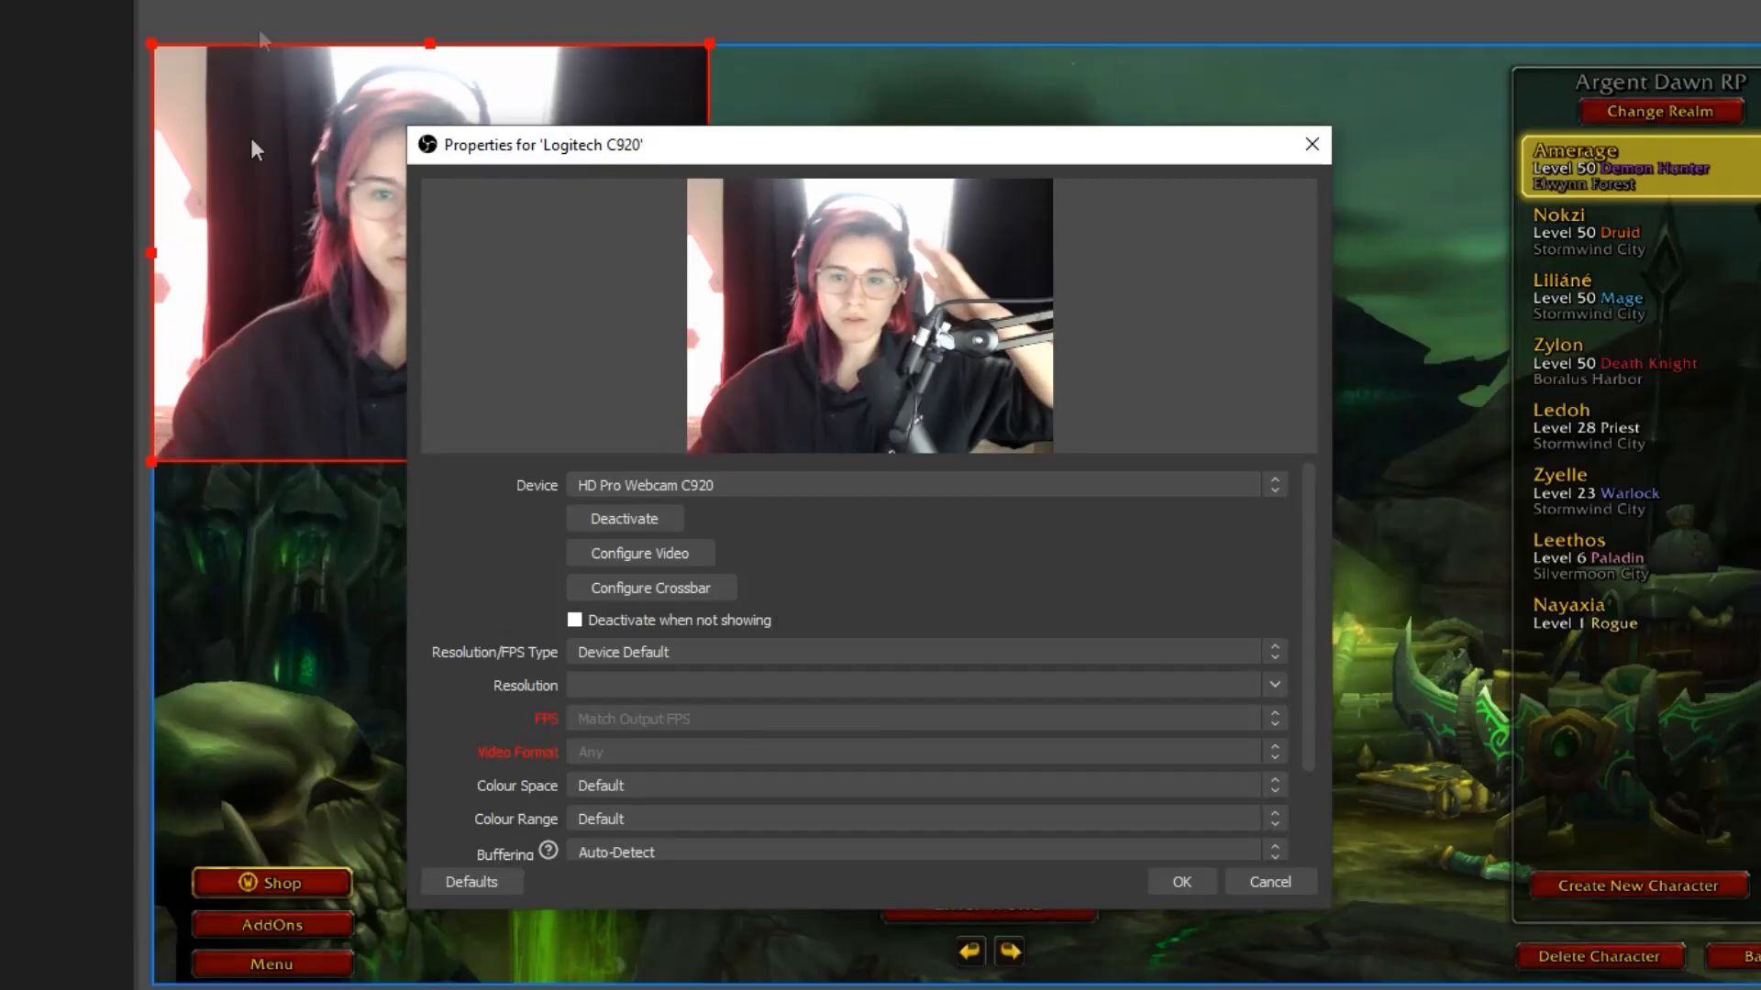
Step: Set the webcam's Resolution/FPS Type to Custom and its resolution to 1920x1080
{"action": "left_click_drag", "start_coordinate": [629, 146], "coordinate": [1020, 5]}
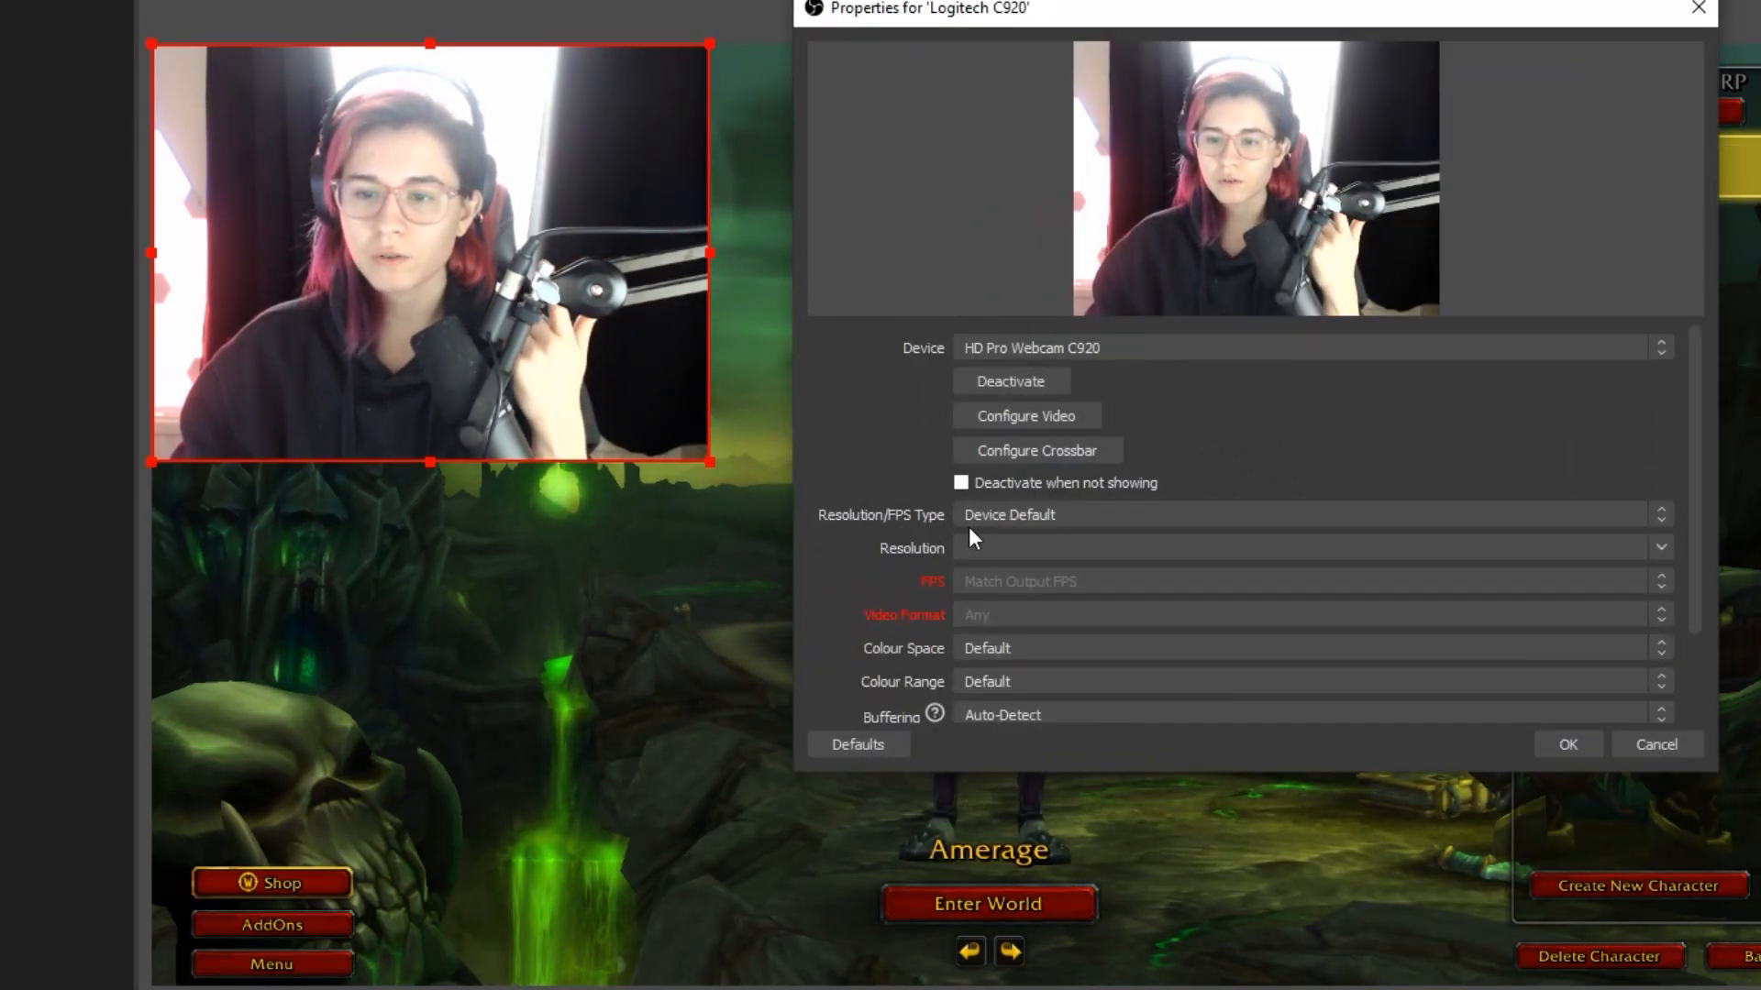
{"action": "left_click", "coordinate": [1008, 516]}
{"action": "left_click", "coordinate": [1021, 546]}
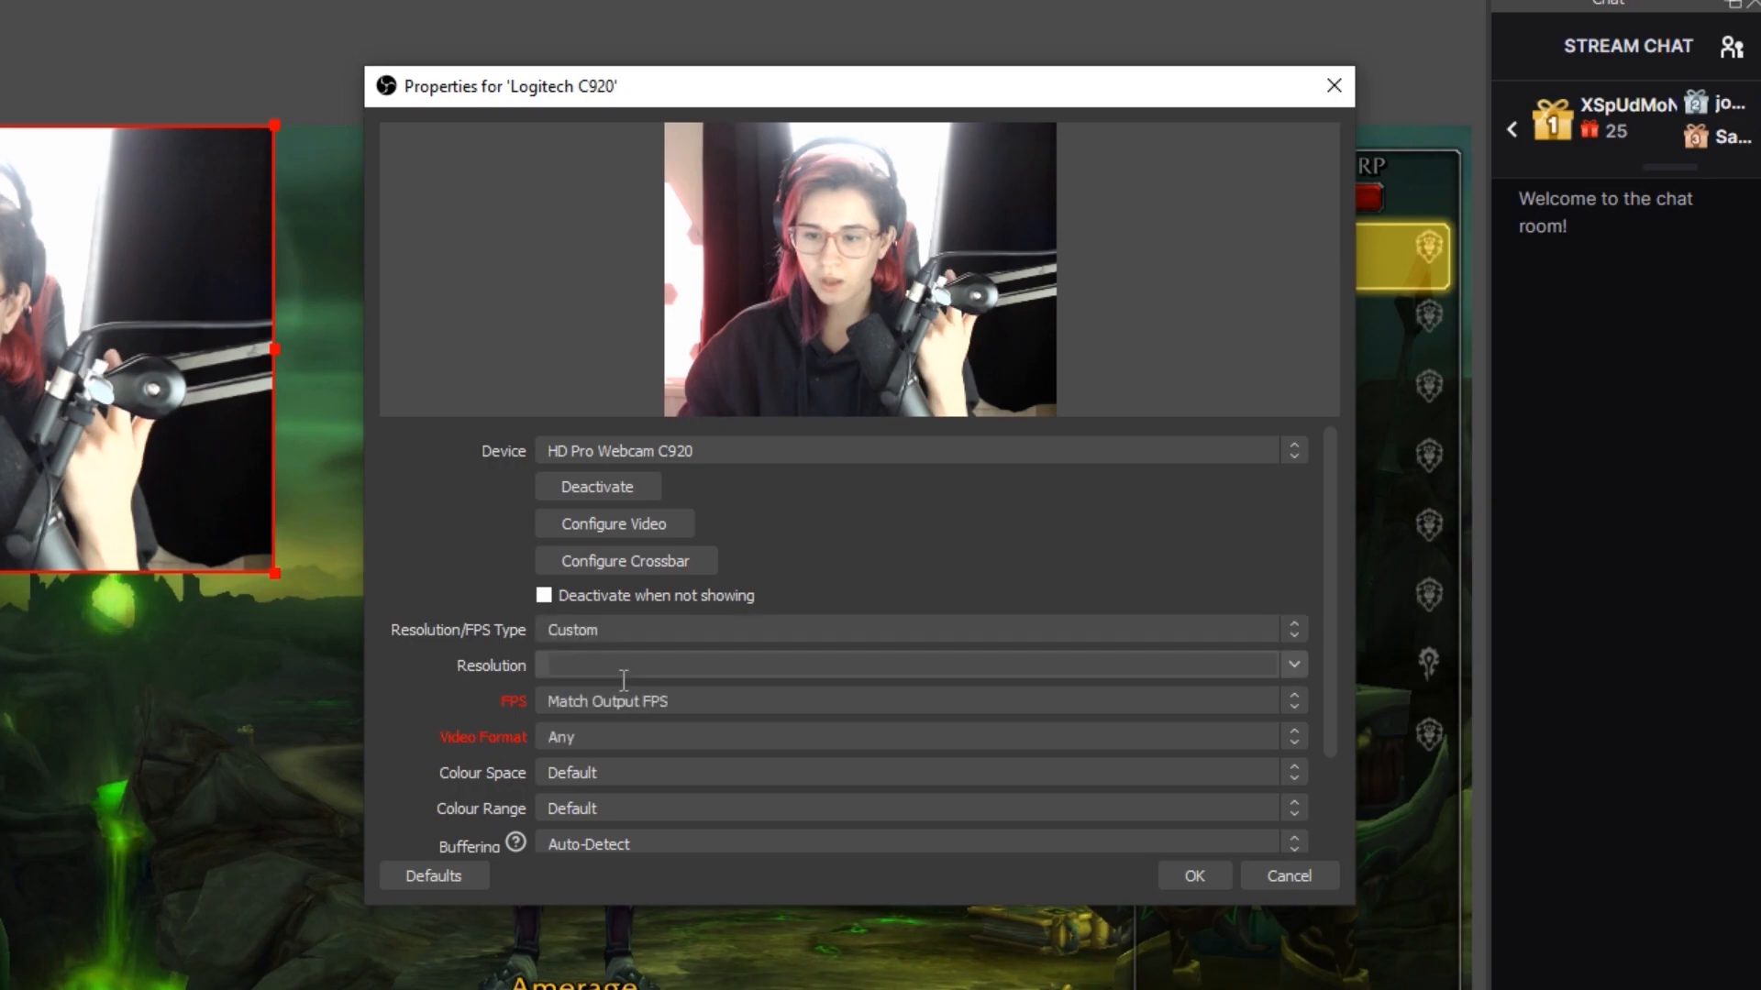
{"action": "left_click", "coordinate": [1293, 666]}
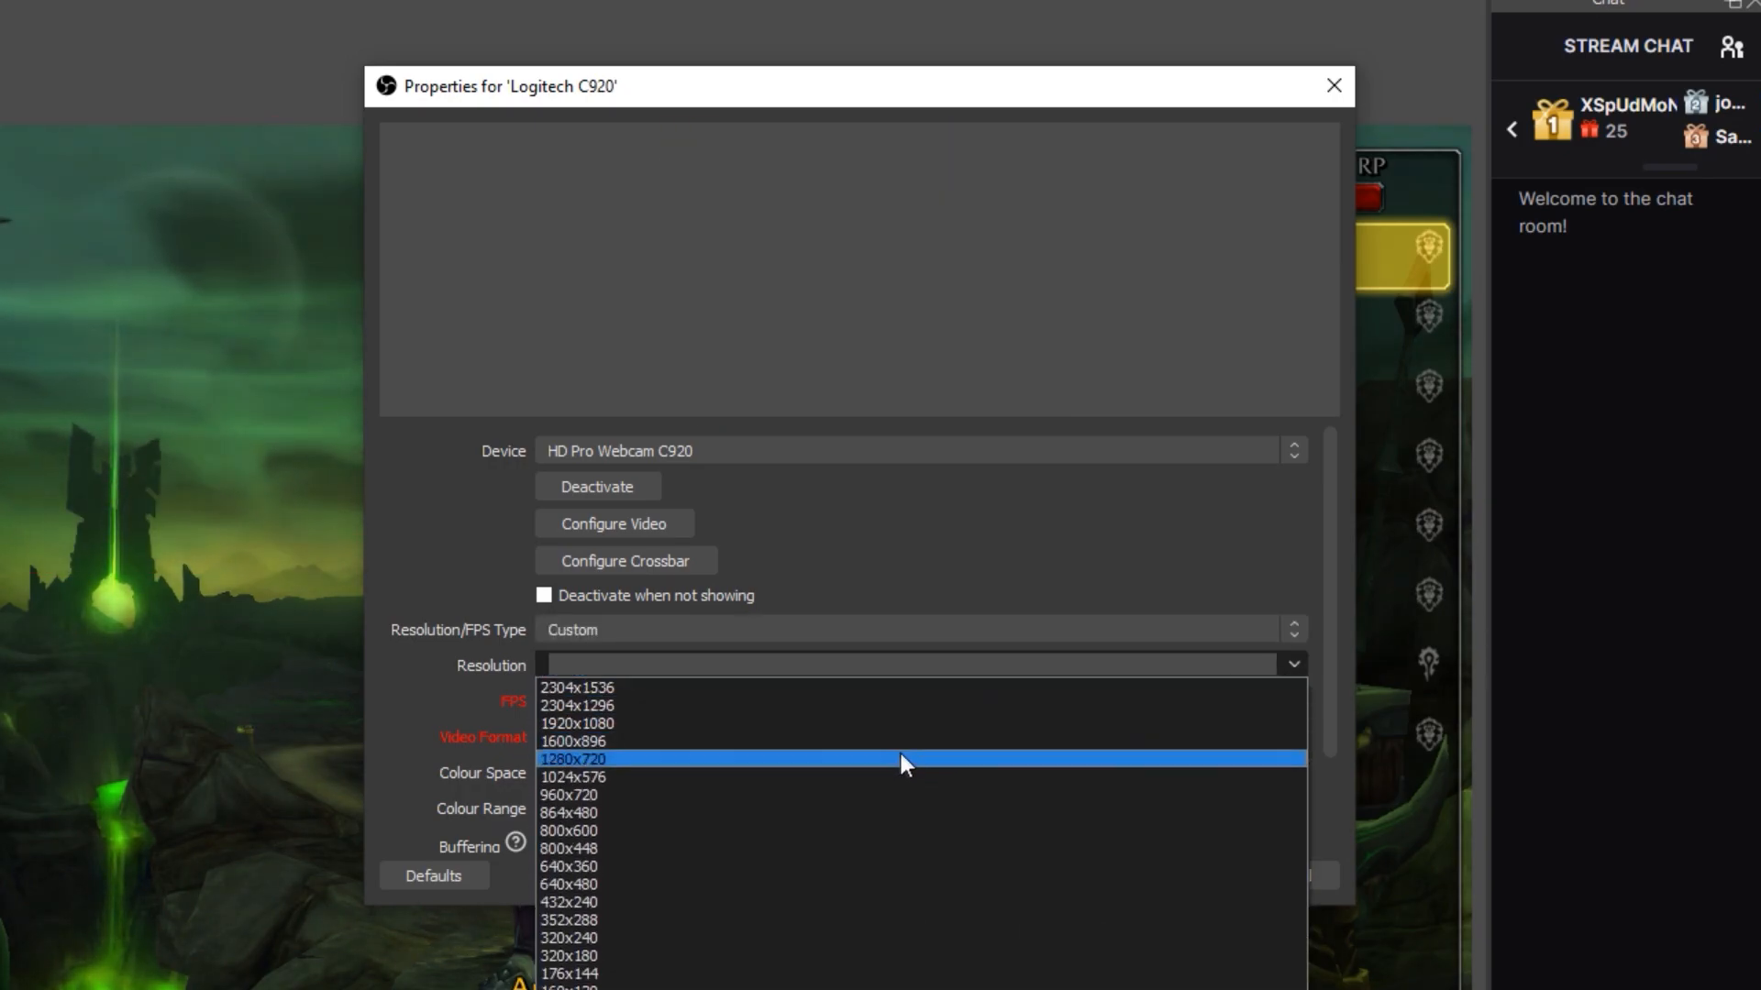
{"action": "left_click", "coordinate": [705, 725]}
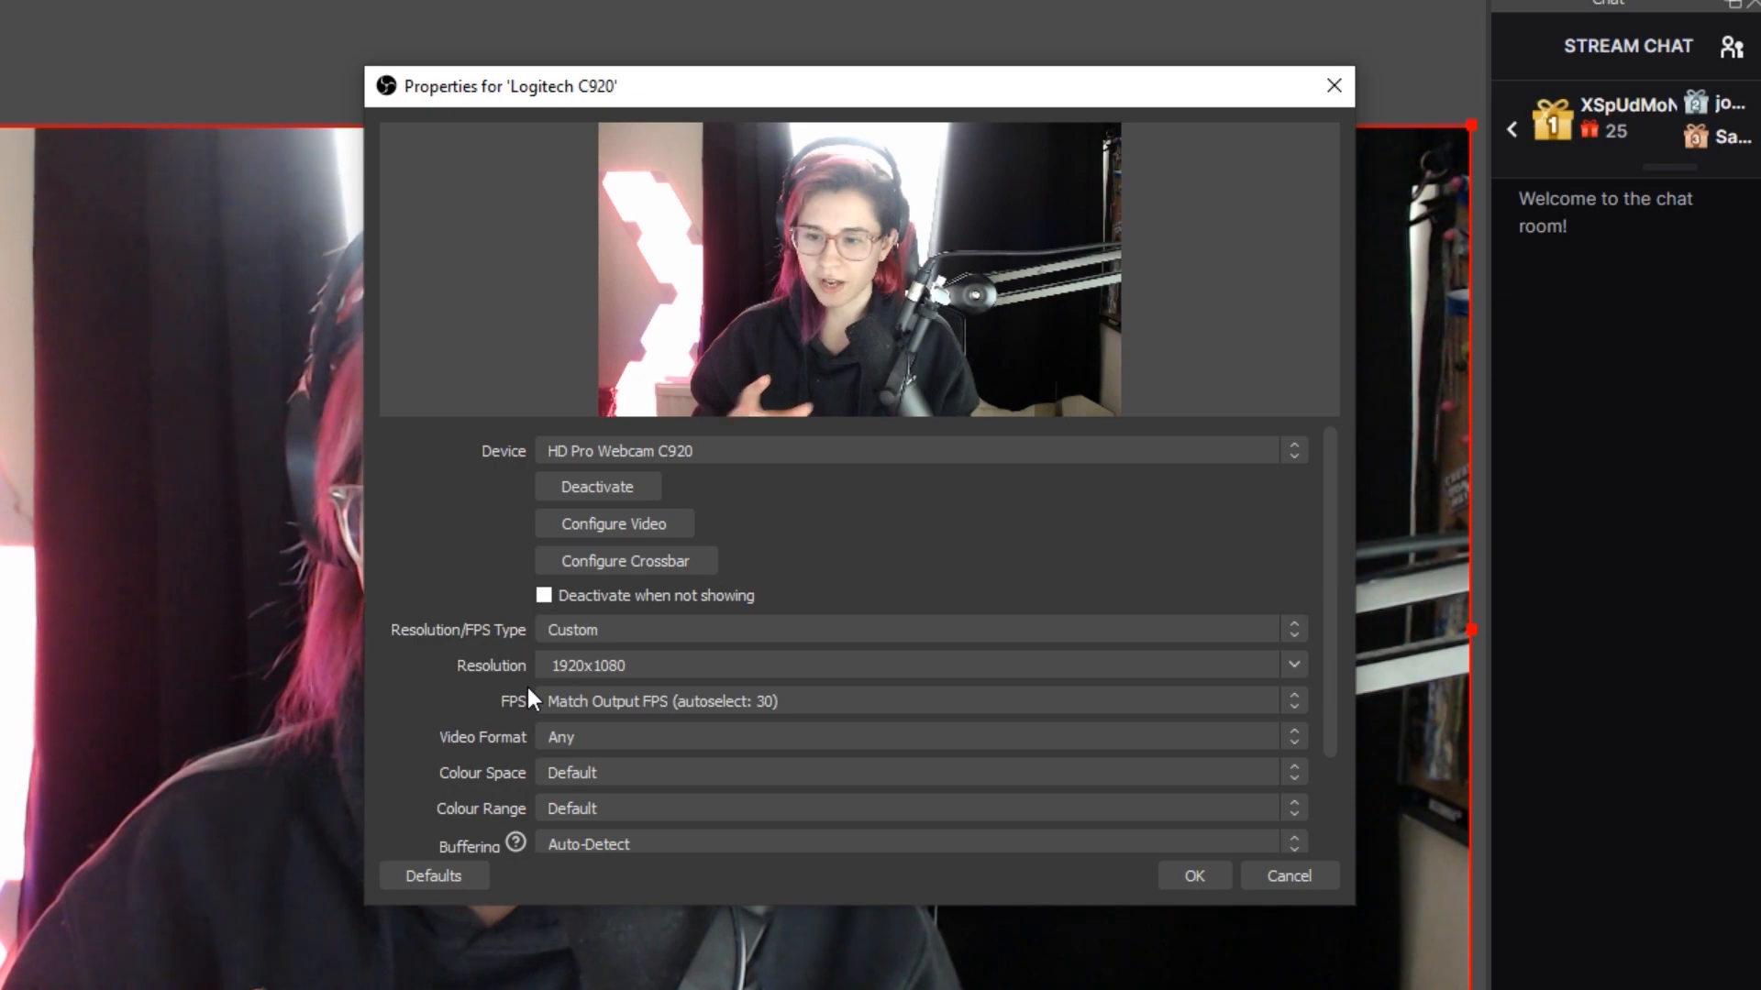
Step: Set the webcam's FPS to 30 and accept the source's properties
{"action": "left_click", "coordinate": [550, 701]}
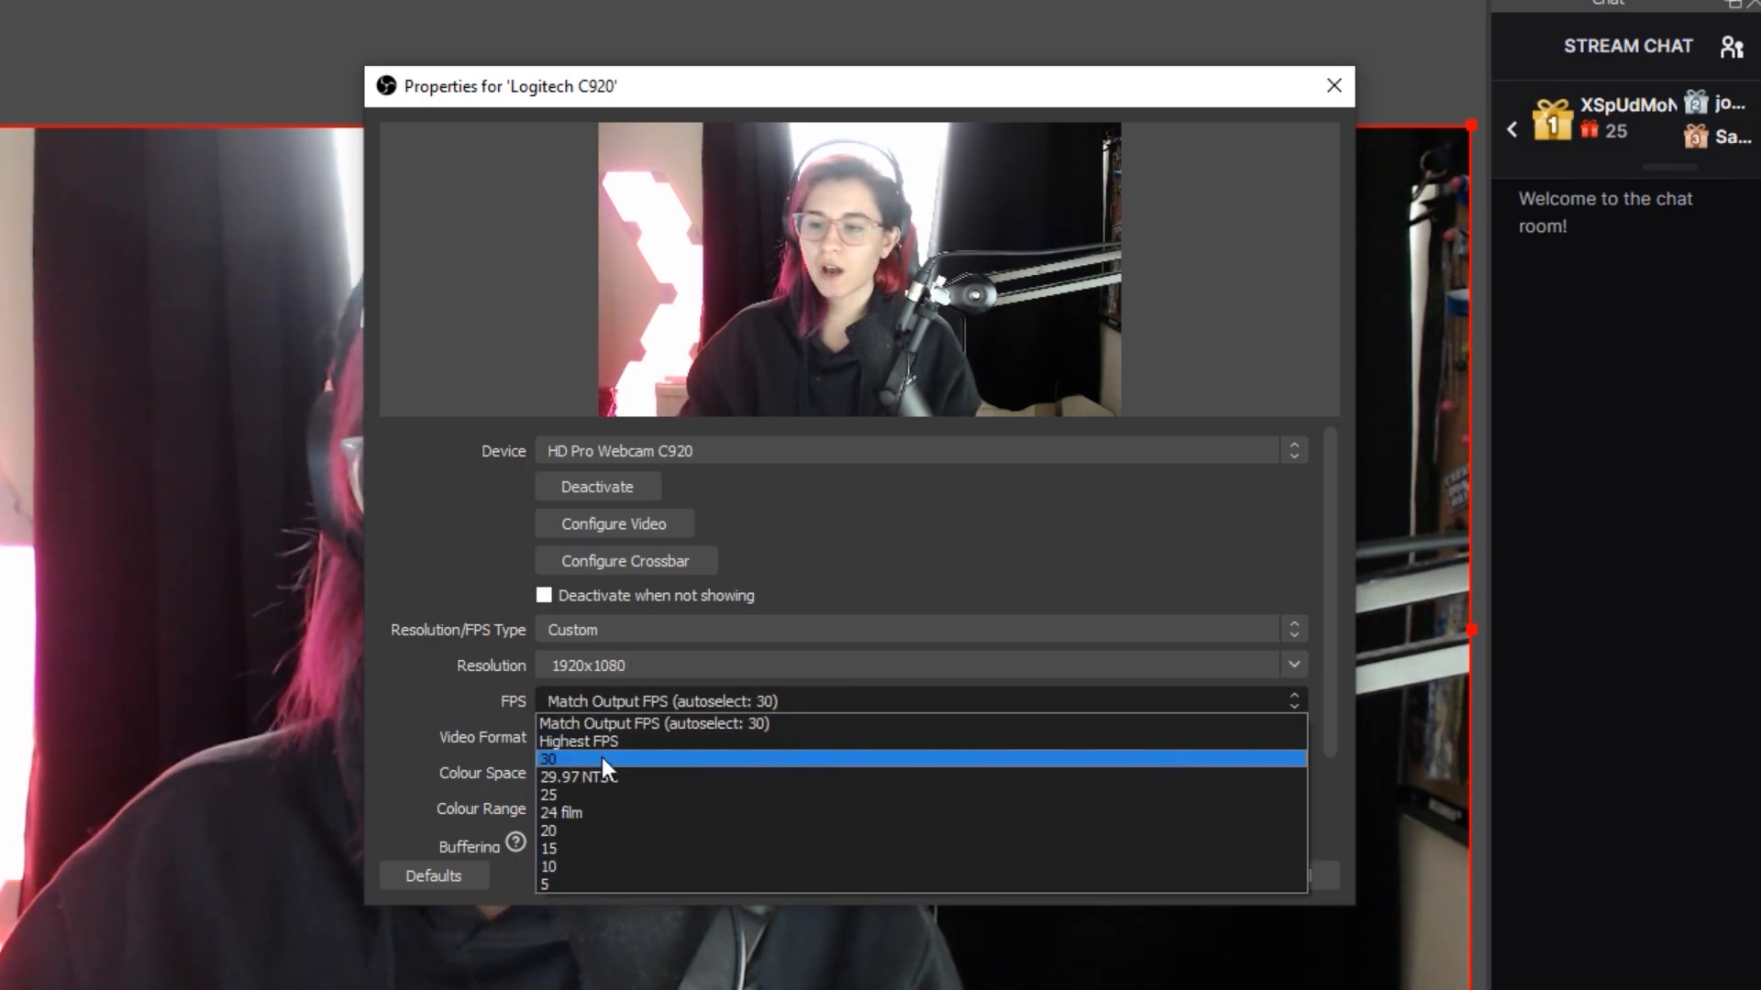
{"action": "left_click", "coordinate": [596, 757]}
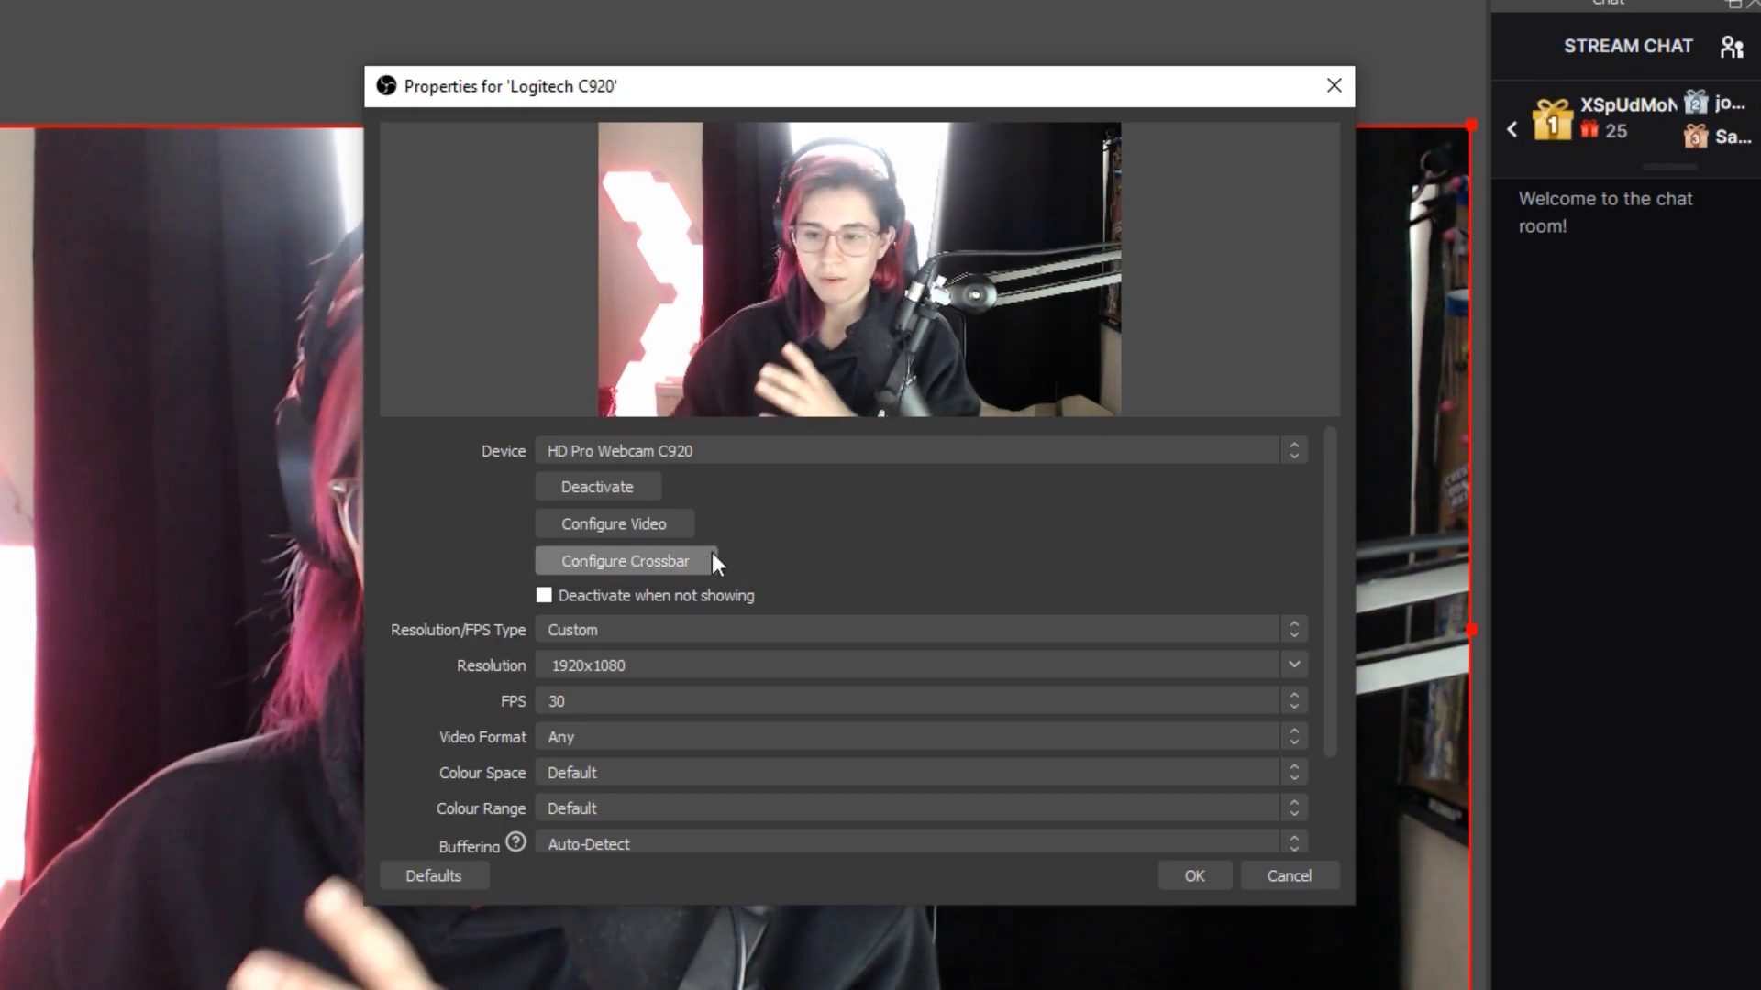
{"action": "left_click_drag", "start_coordinate": [740, 86], "coordinate": [1264, 139]}
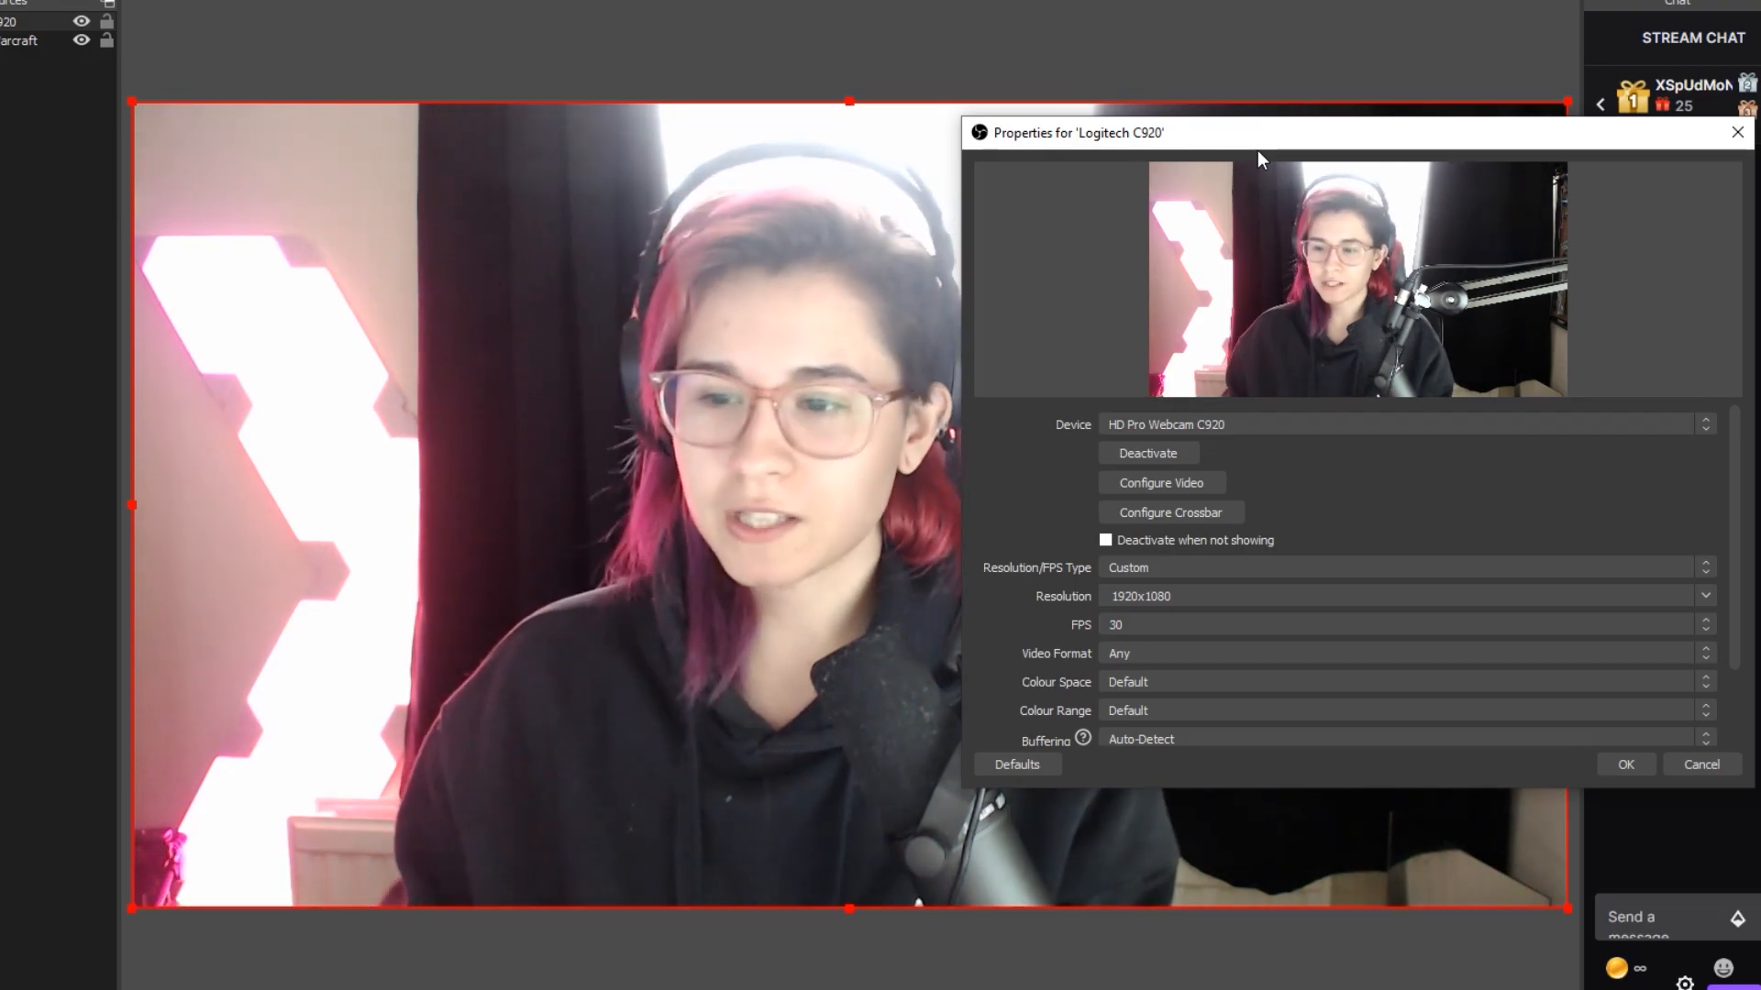
{"action": "left_click", "coordinate": [1624, 765]}
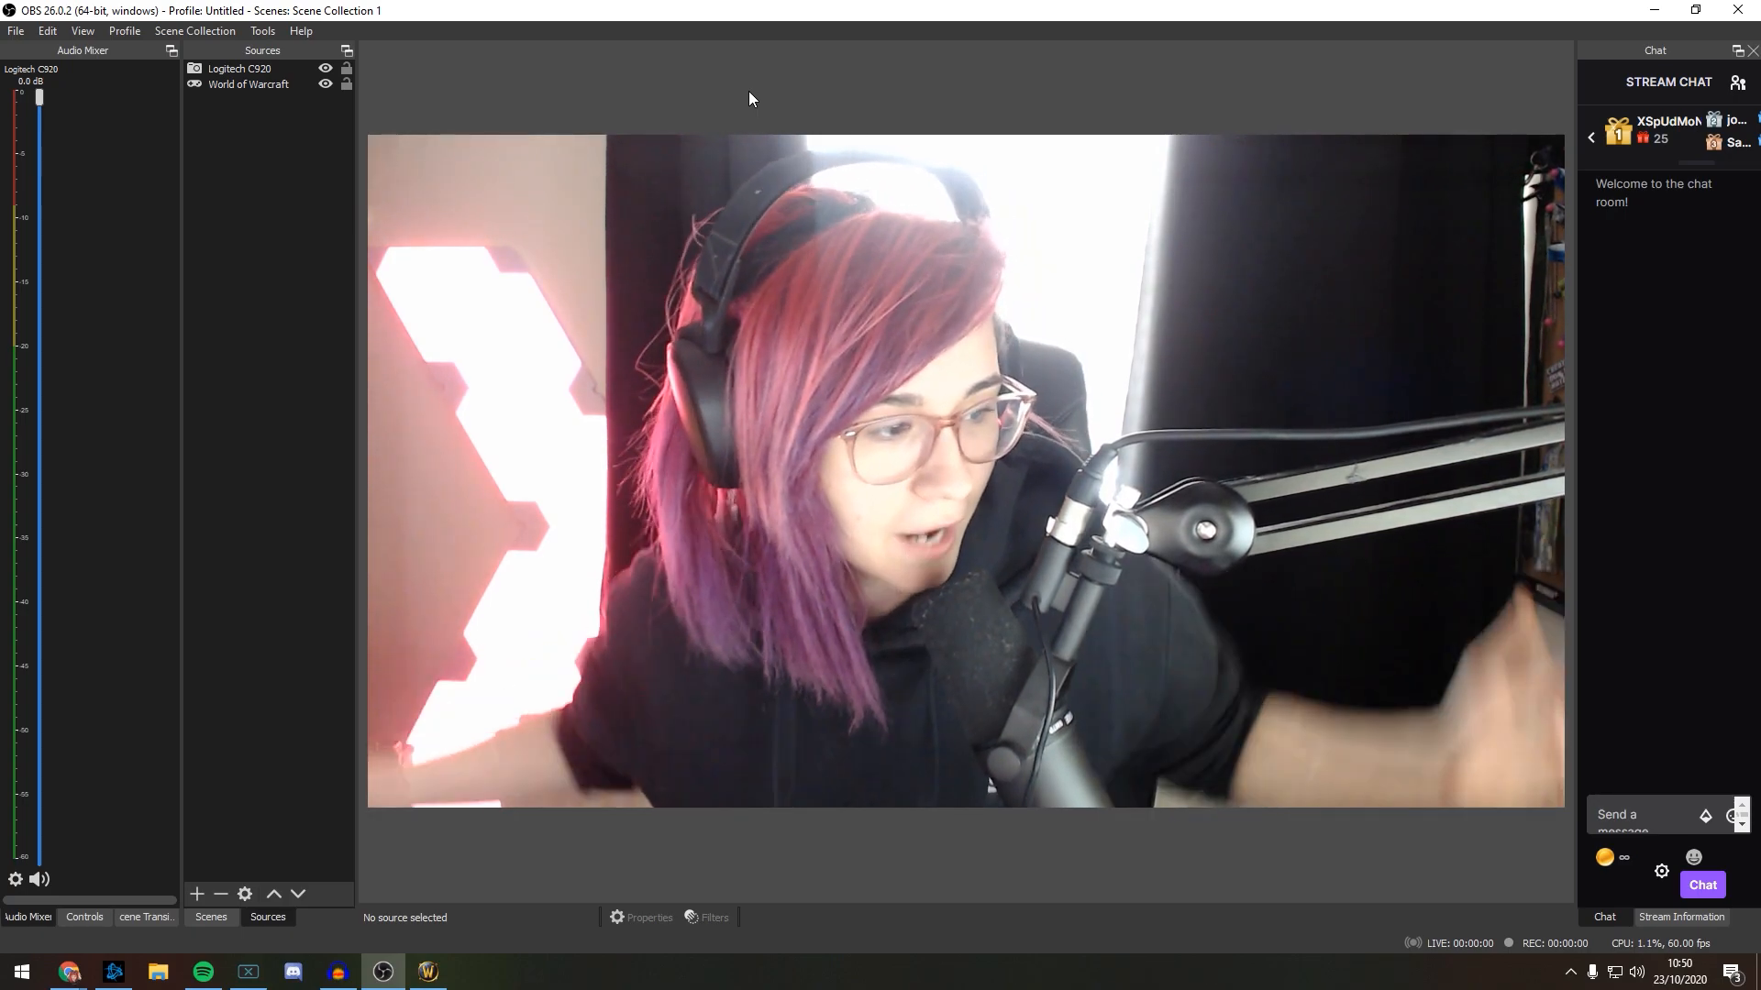
Step: Shrink the Logitech C920 feed to roughly a third of the canvas width and place it in the bottom-left corner of the game
{"action": "left_click", "coordinate": [734, 296]}
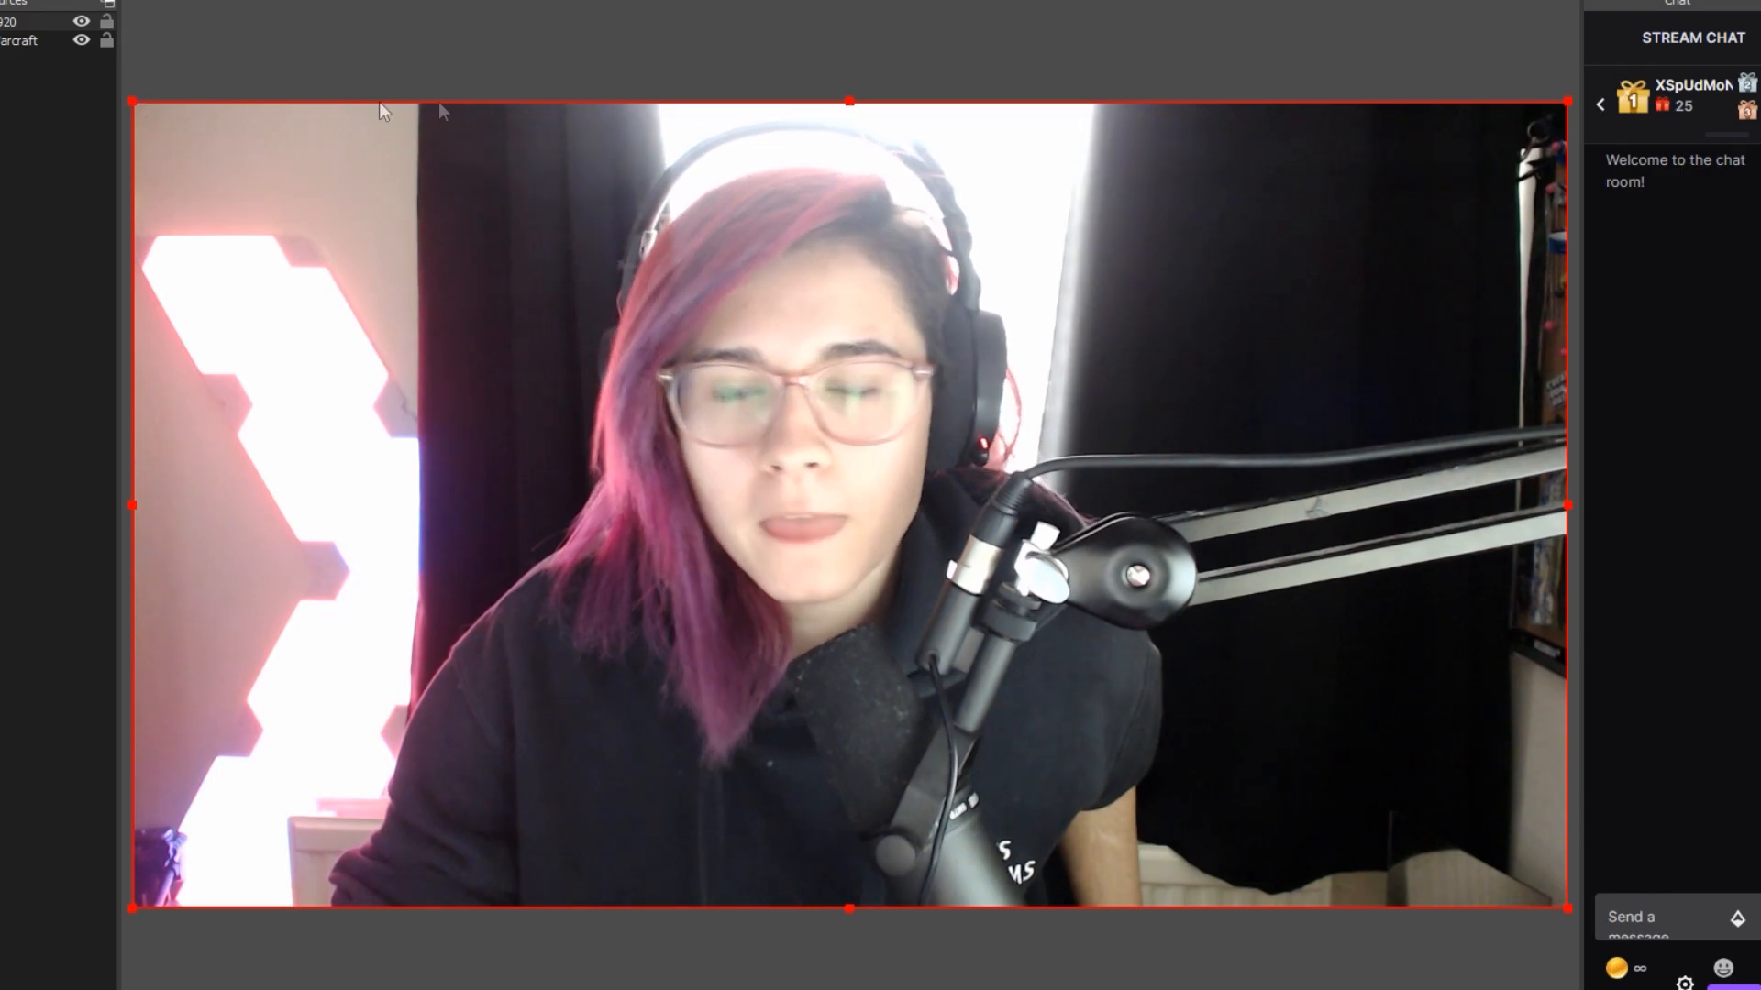
{"action": "left_click_drag", "start_coordinate": [1583, 114], "coordinate": [809, 704]}
{"action": "left_click_drag", "start_coordinate": [678, 830], "coordinate": [740, 689]}
{"action": "left_click_drag", "start_coordinate": [878, 581], "coordinate": [619, 582]}
{"action": "left_click_drag", "start_coordinate": [337, 478], "coordinate": [290, 753]}
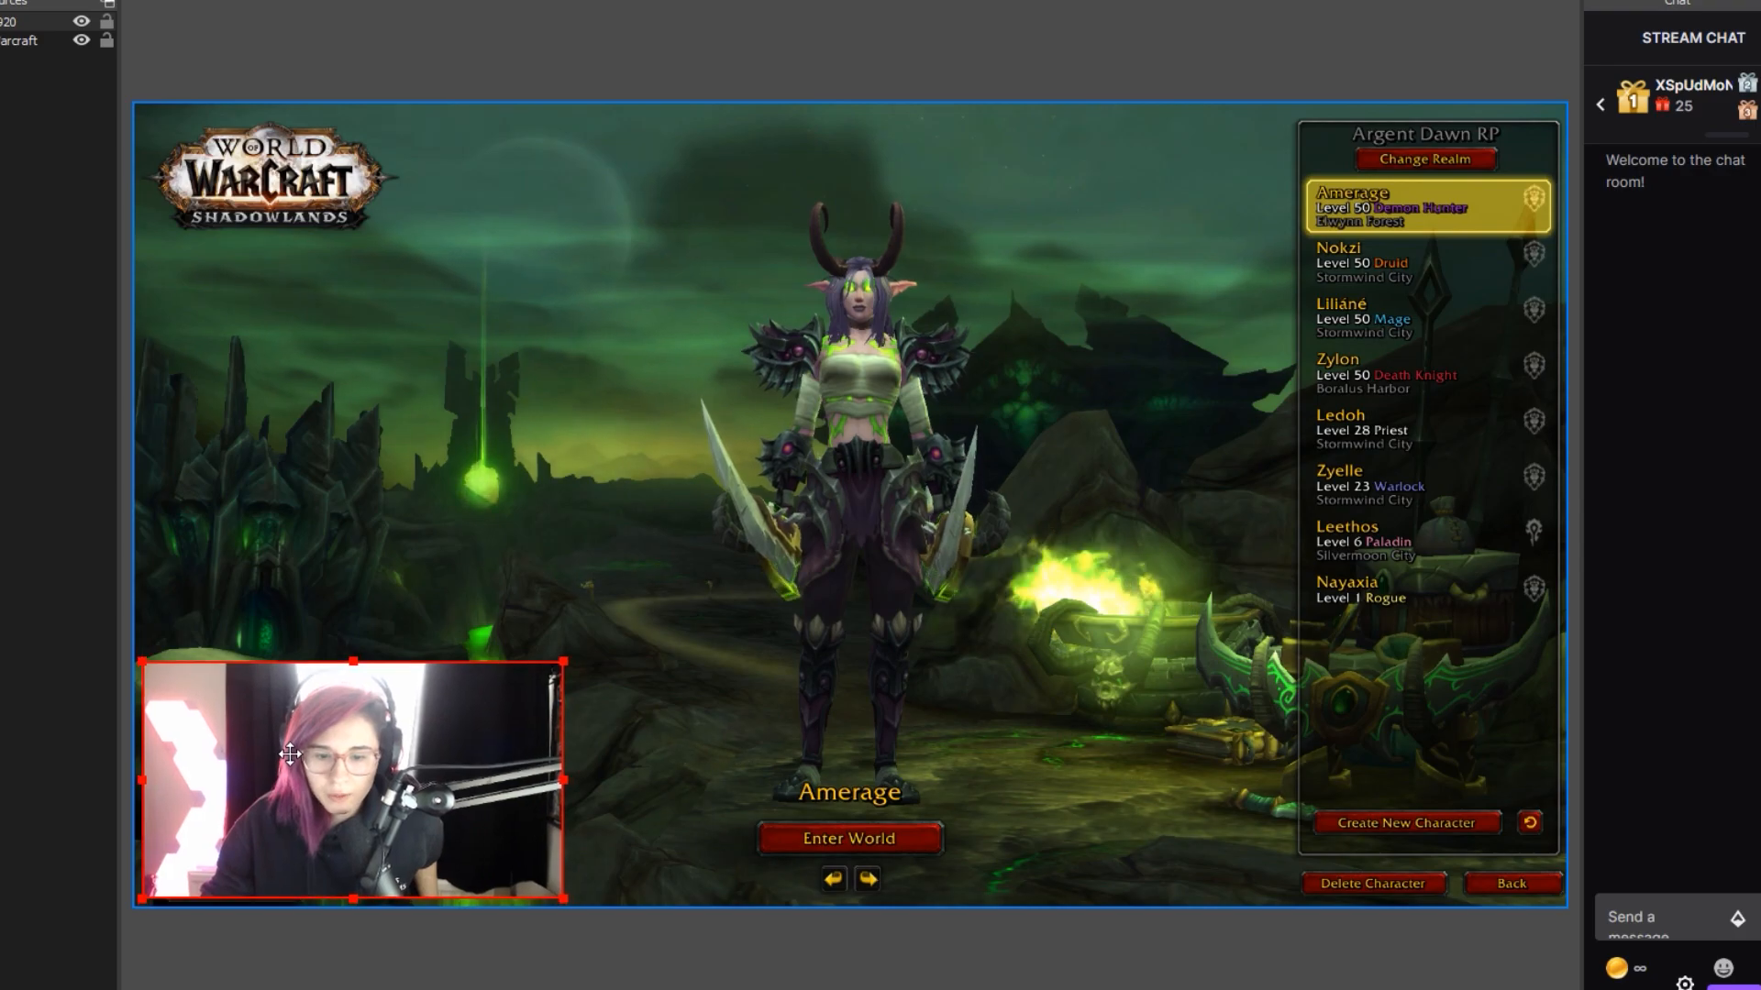
{"action": "left_click", "coordinate": [57, 732]}
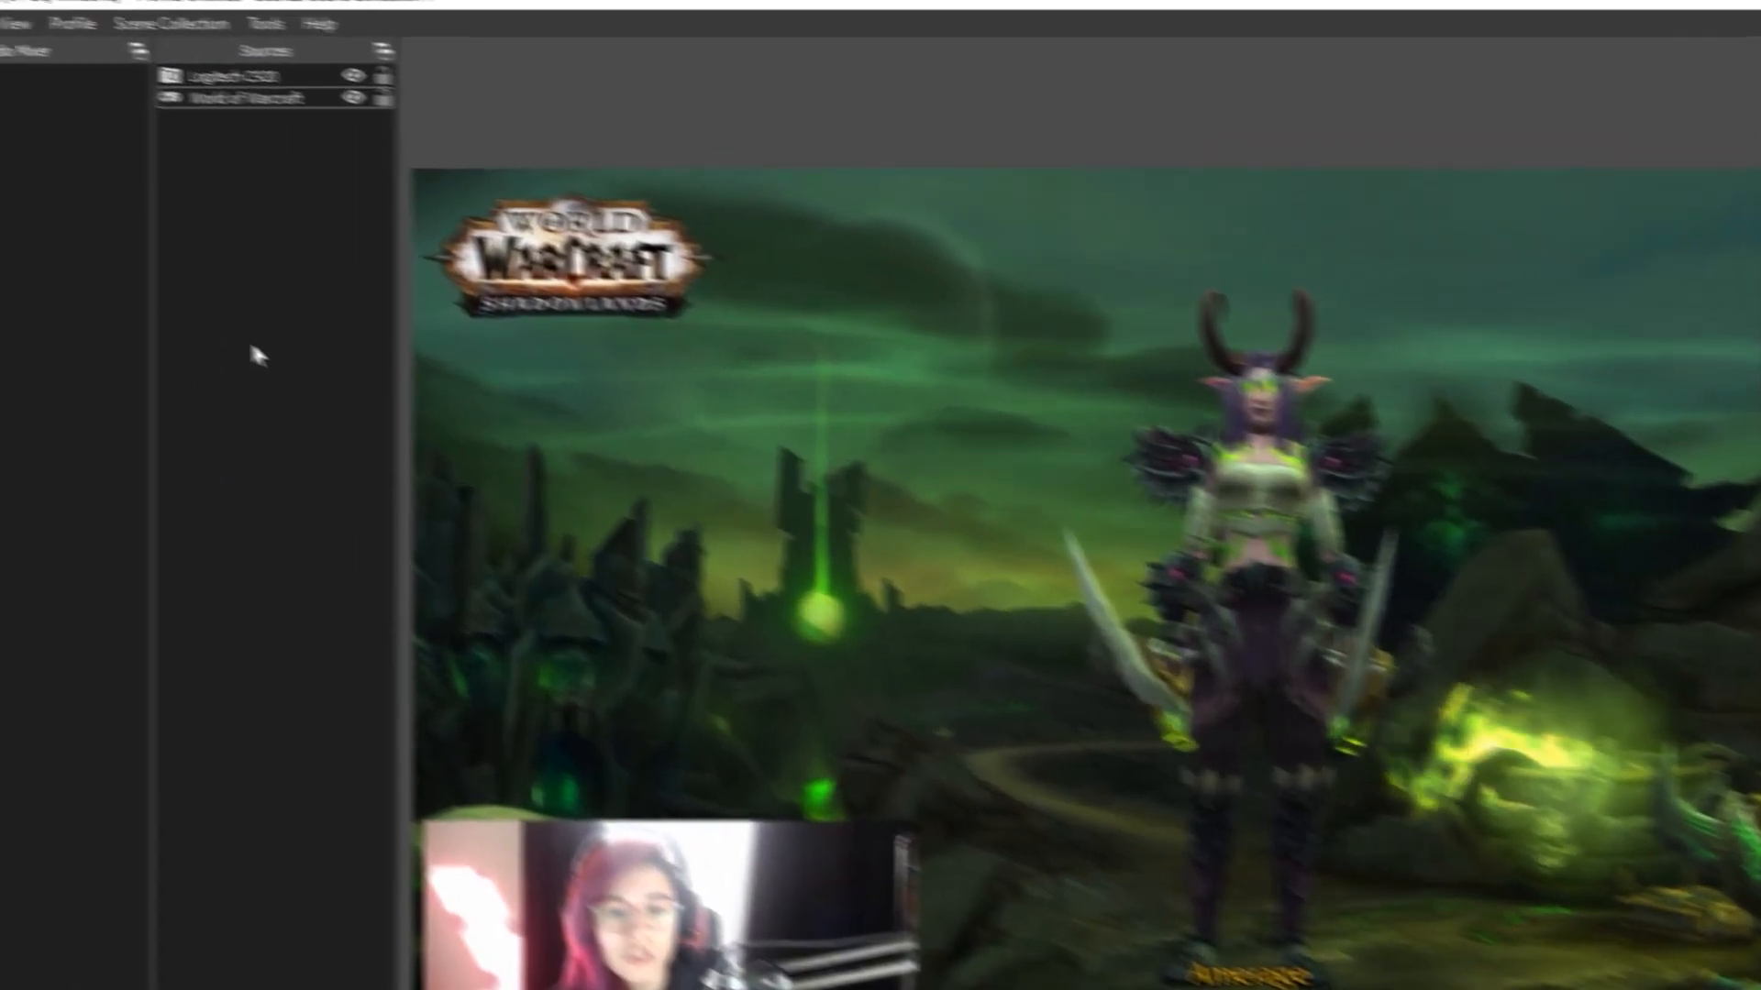
{"action": "right_click", "coordinate": [2, 248]}
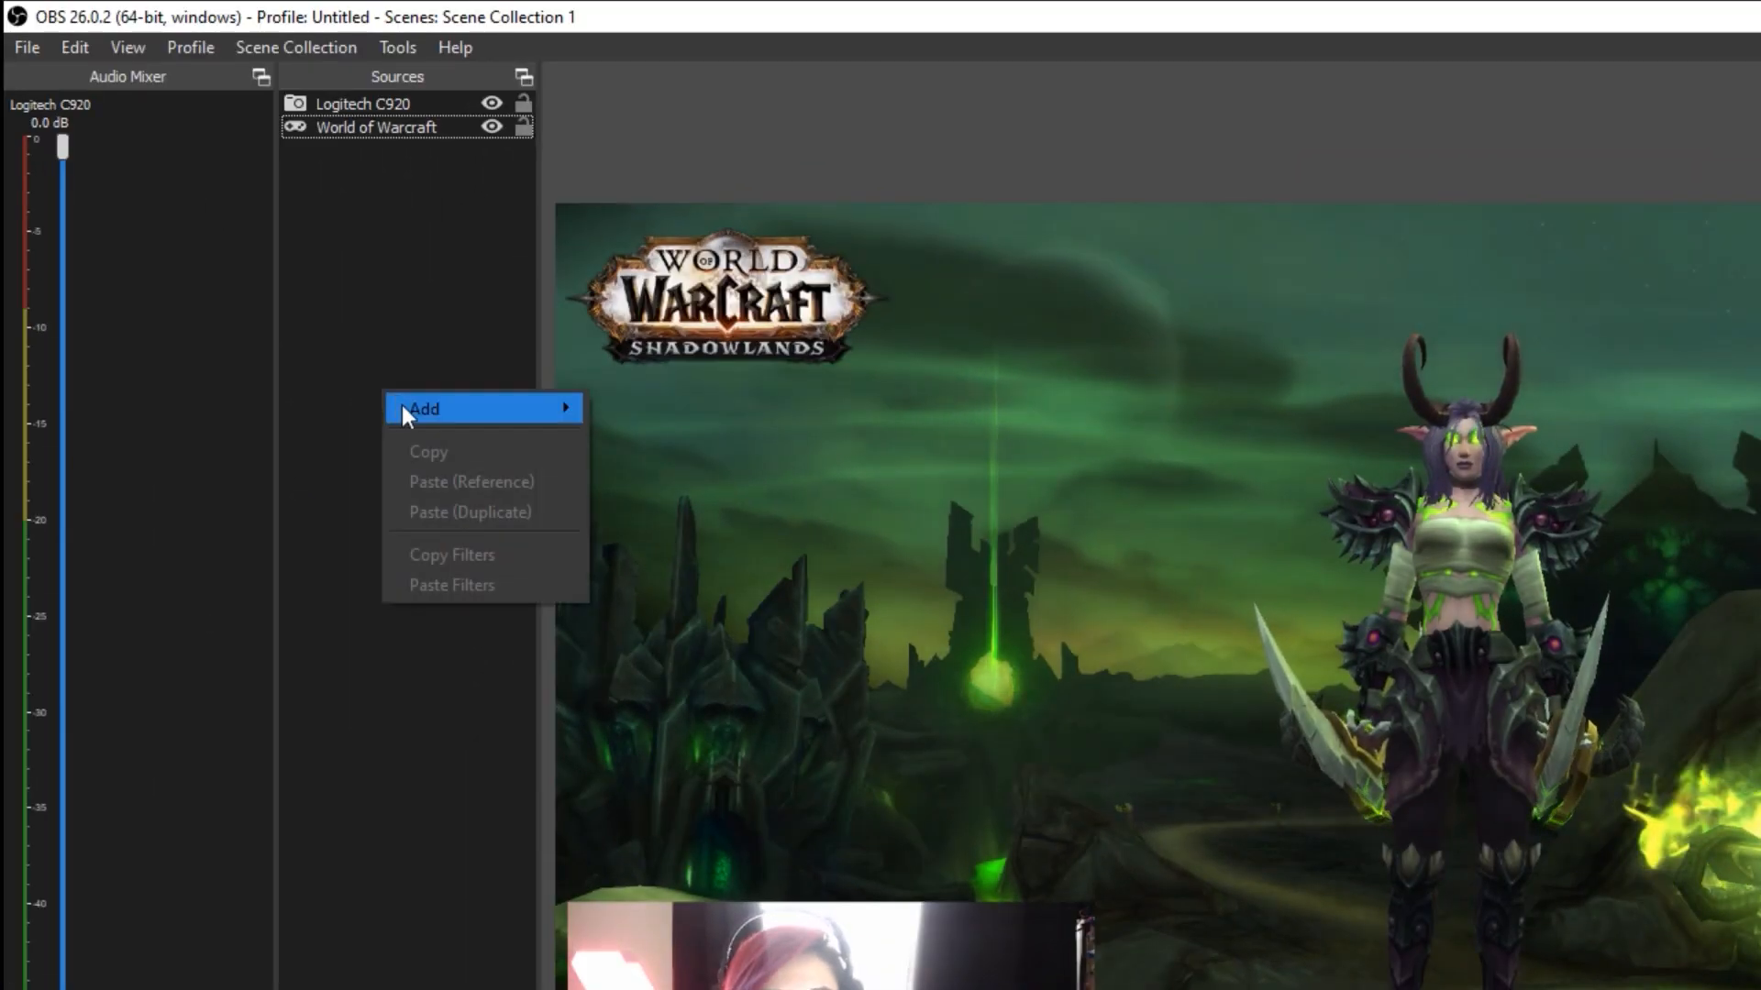
{"action": "mouse_move", "coordinate": [15, 260]}
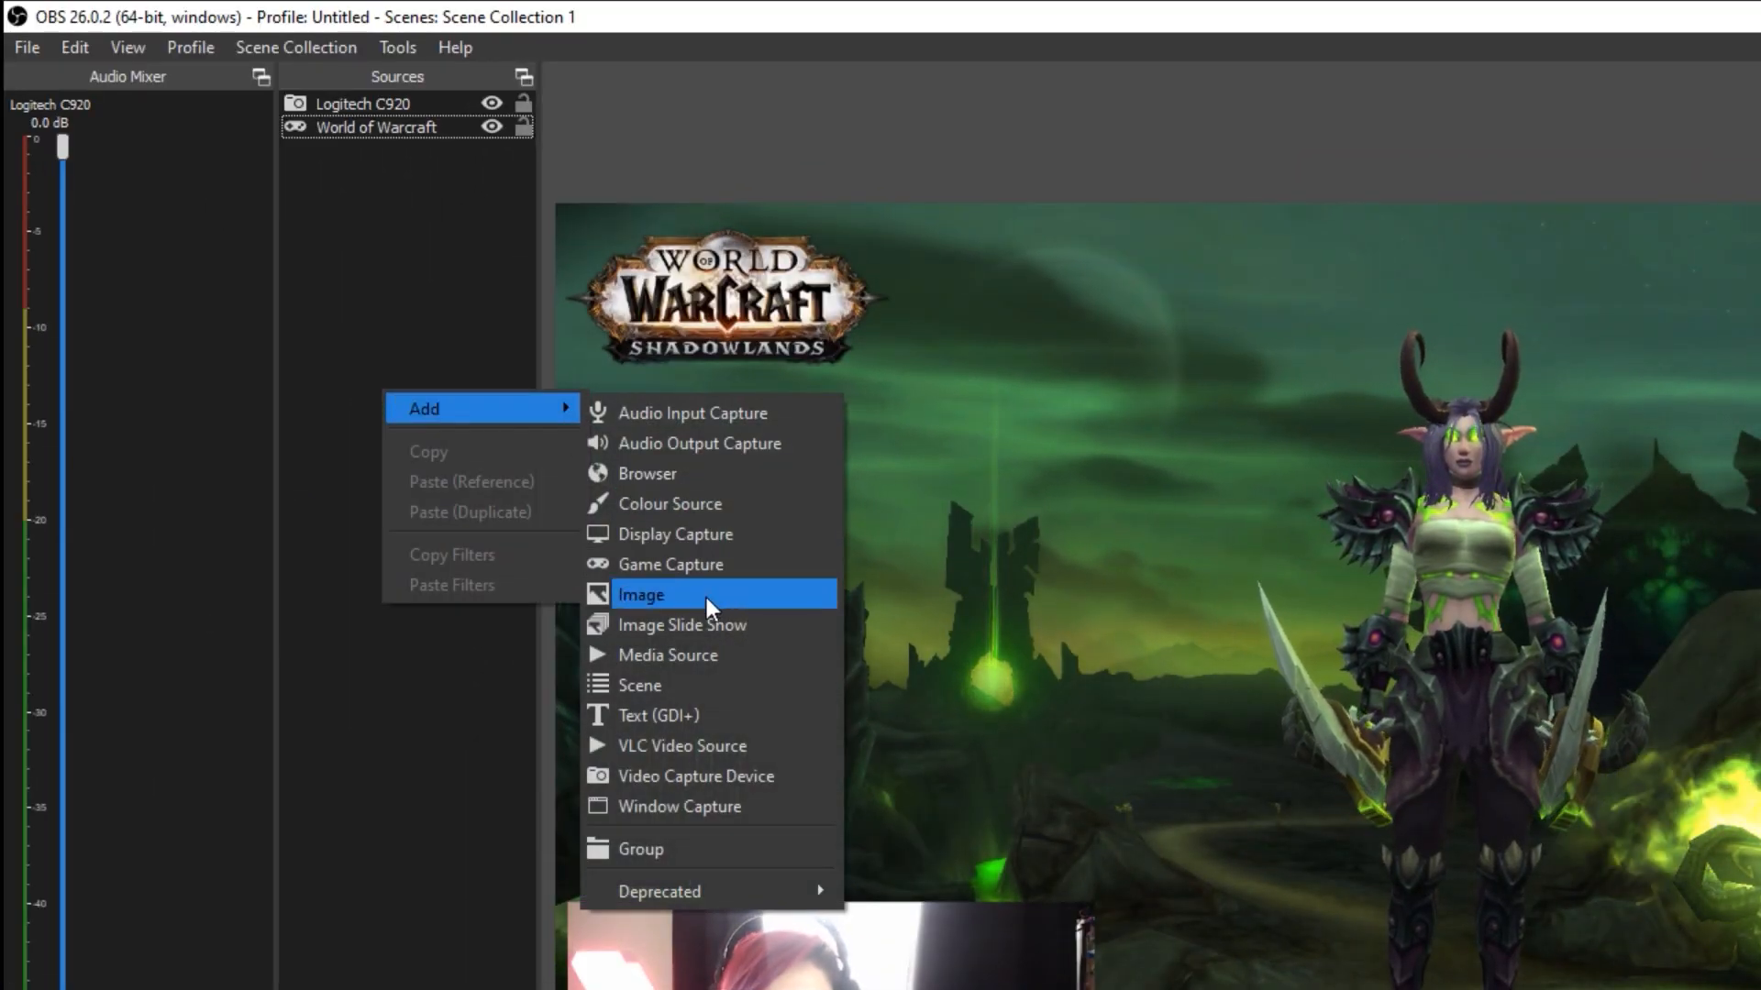
{"action": "left_click", "coordinate": [334, 806]}
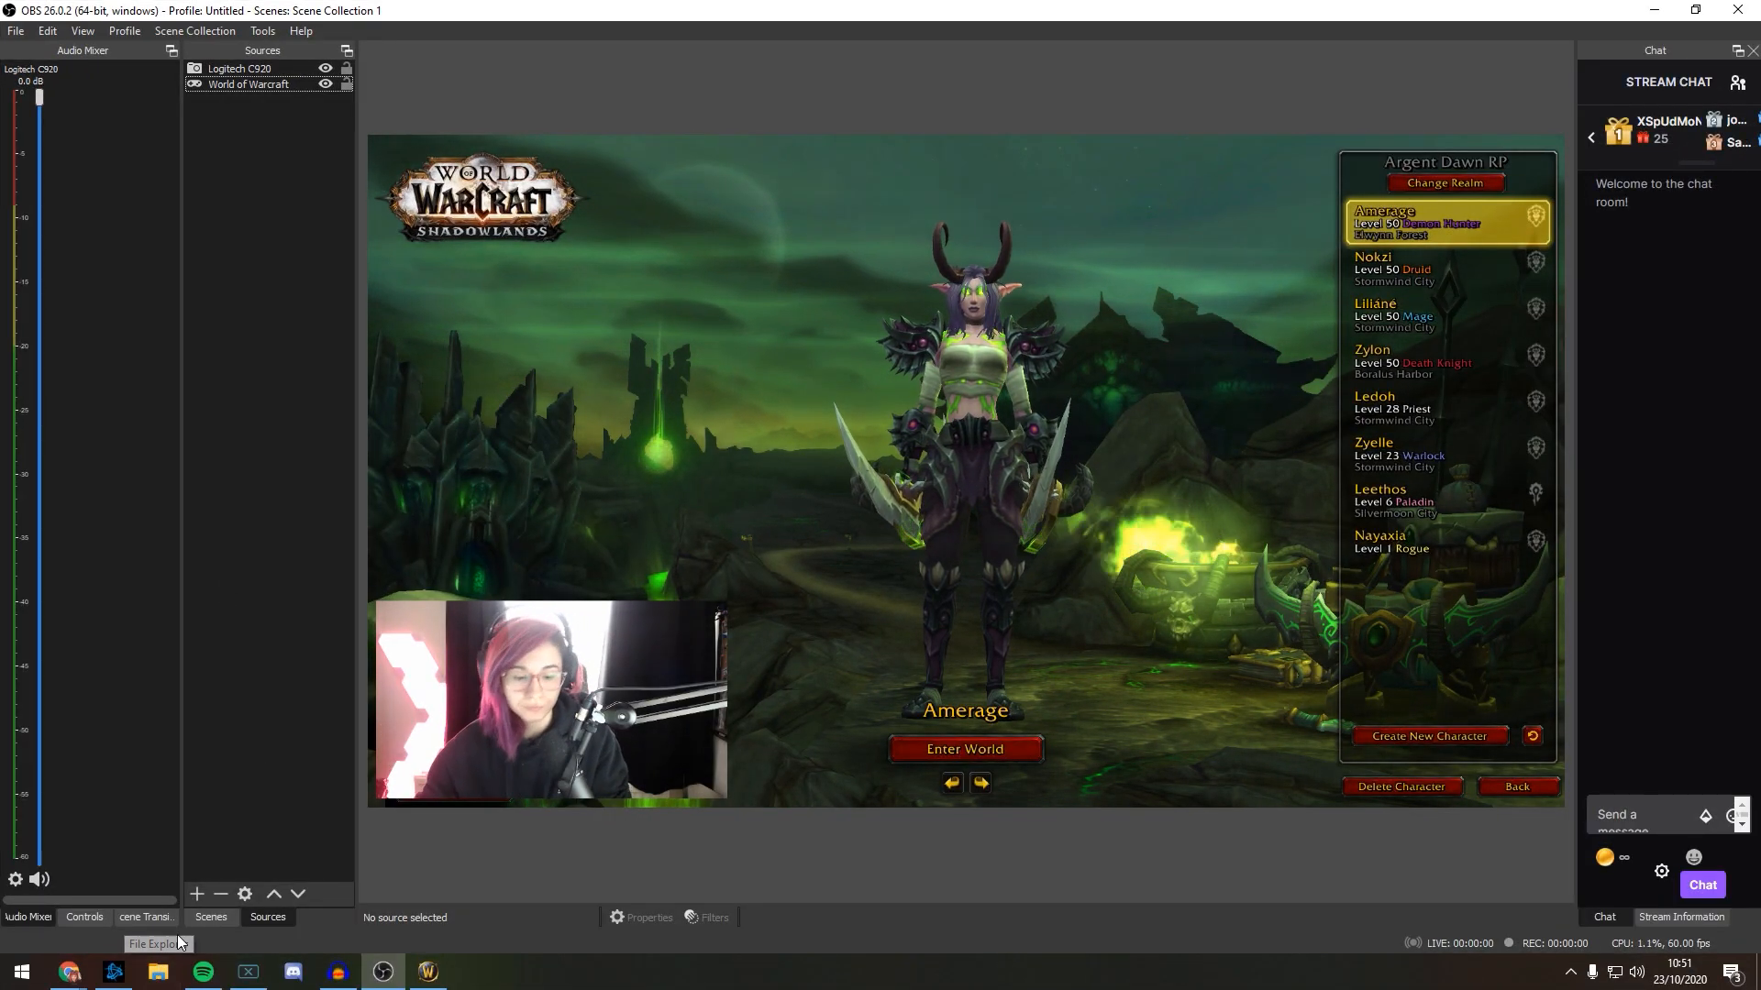
Step: Add the Red and Grey Screen Box image from the Finished Files folder to the scene as a source
{"action": "left_click_drag", "start_coordinate": [818, 404], "coordinate": [790, 541]}
{"action": "left_click_drag", "start_coordinate": [261, 150], "coordinate": [257, 152]}
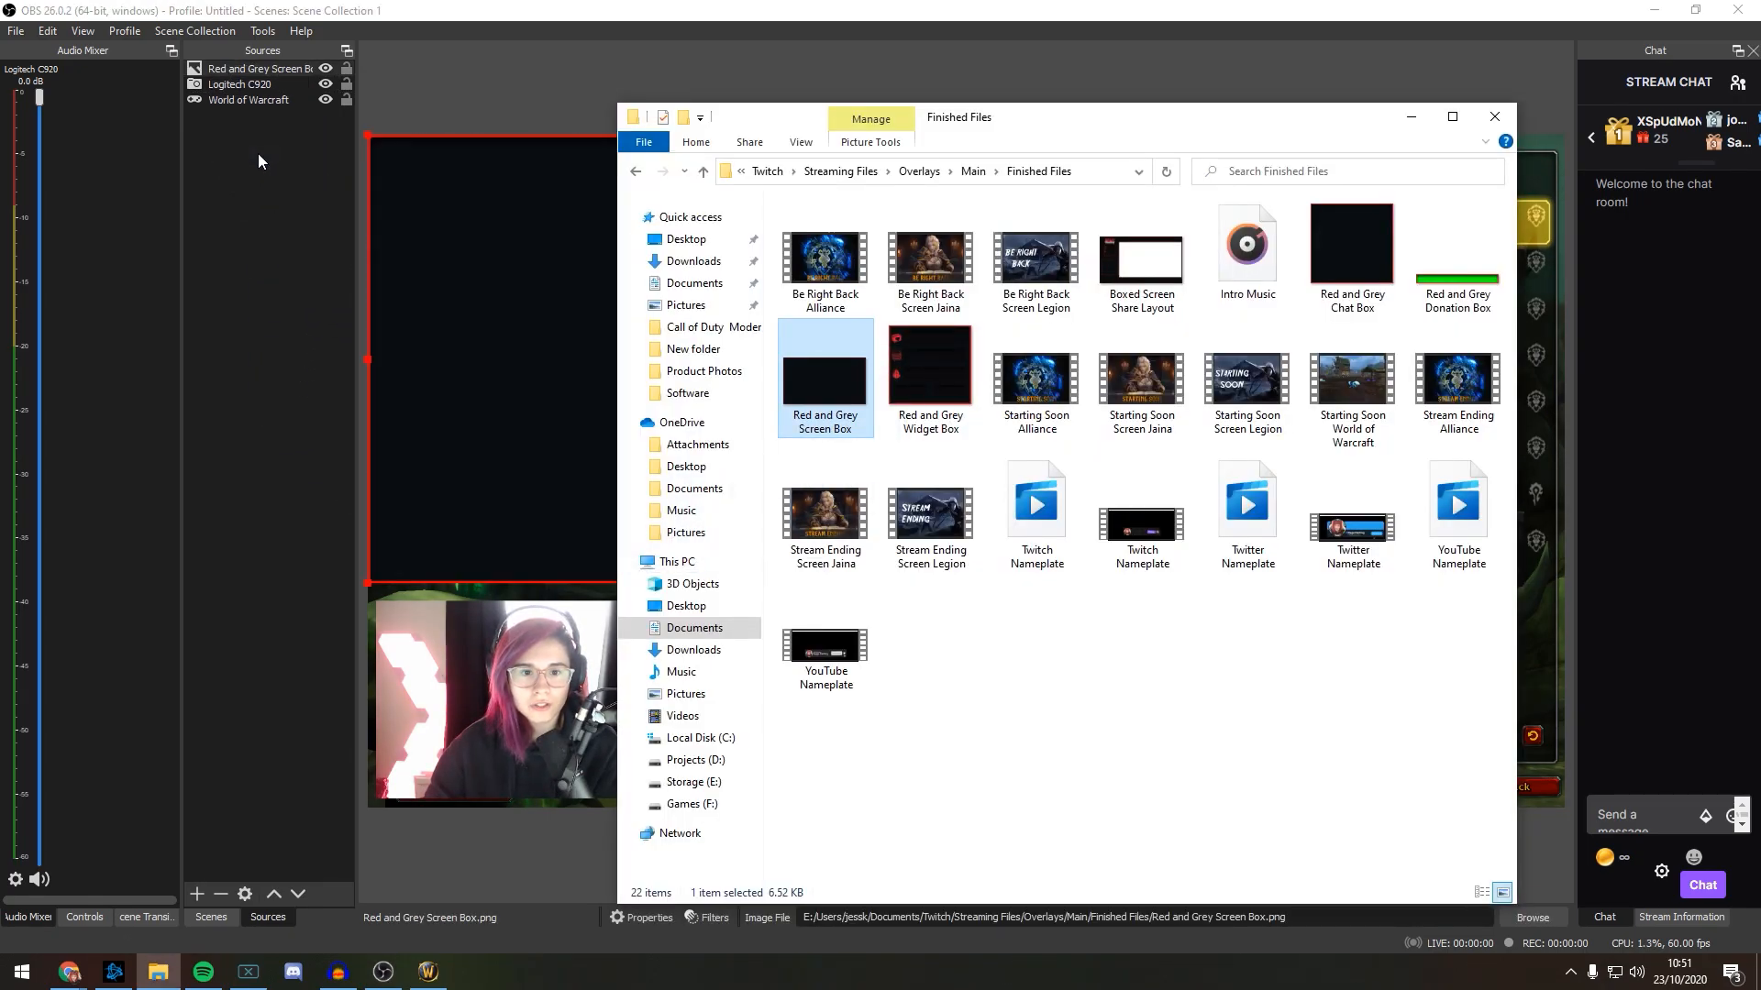
{"action": "left_click", "coordinate": [286, 259]}
{"action": "left_click", "coordinate": [950, 283]}
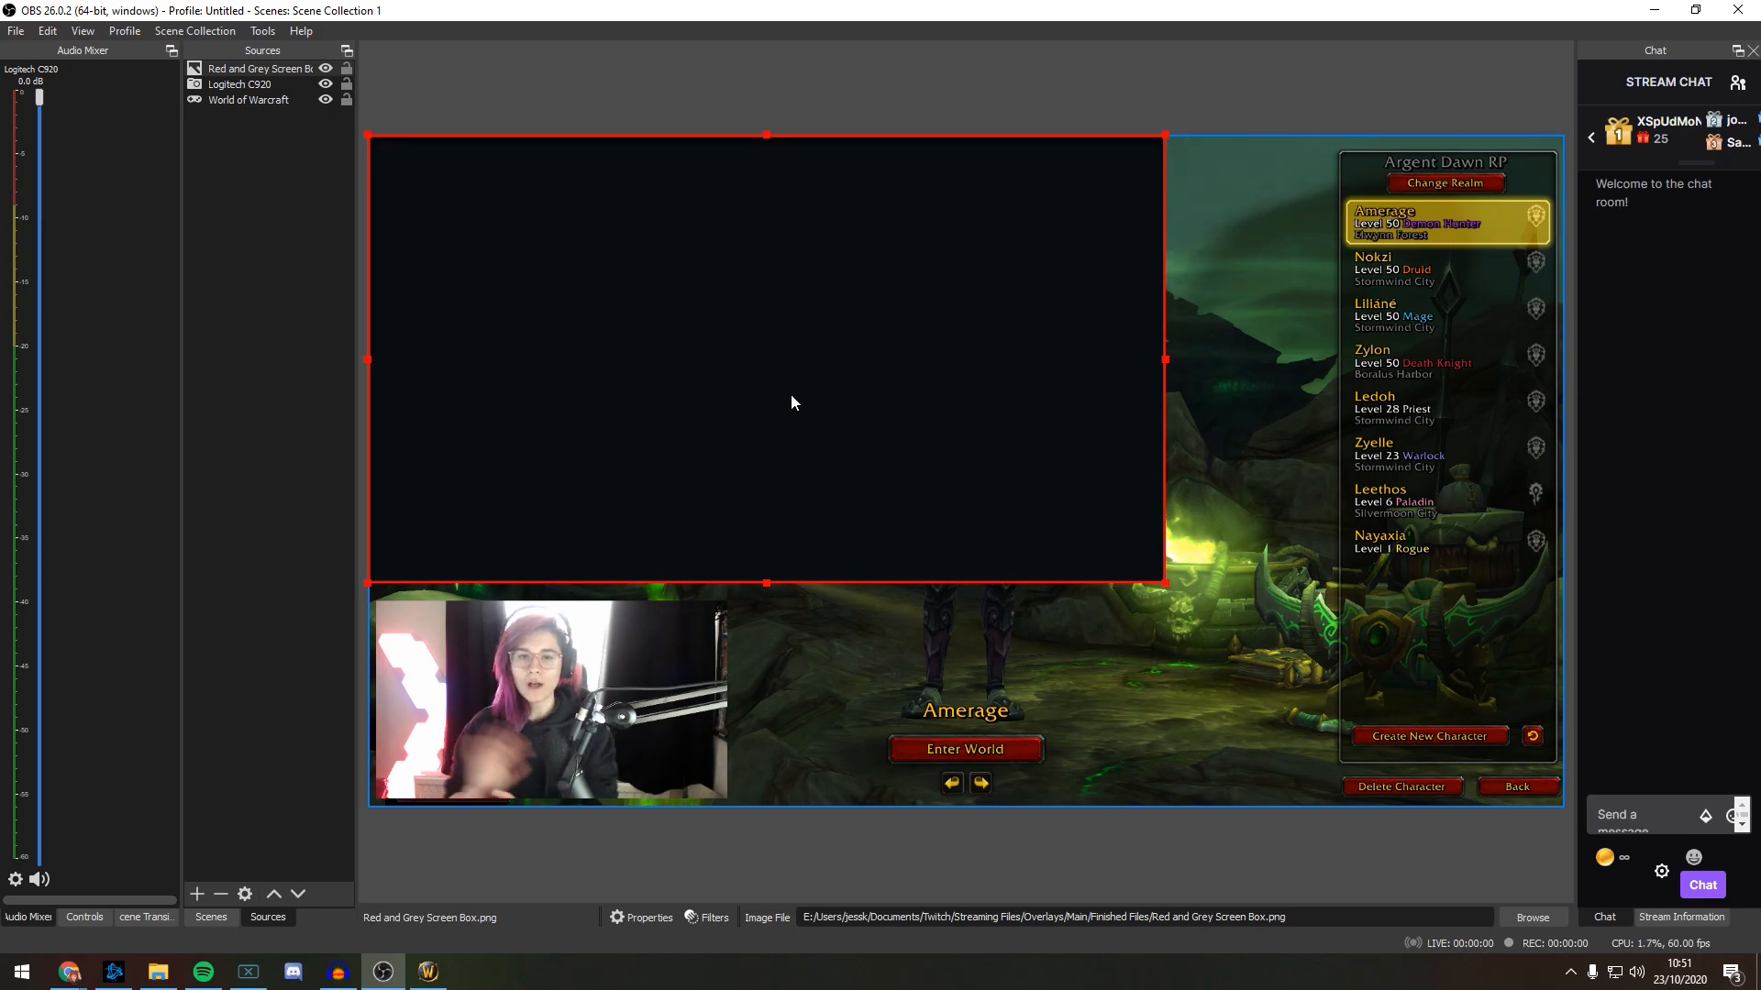
Step: Lock the World of Warcraft and Logitech C920 sources so they cannot be moved
{"action": "left_click_drag", "start_coordinate": [1112, 609], "coordinate": [1146, 663]}
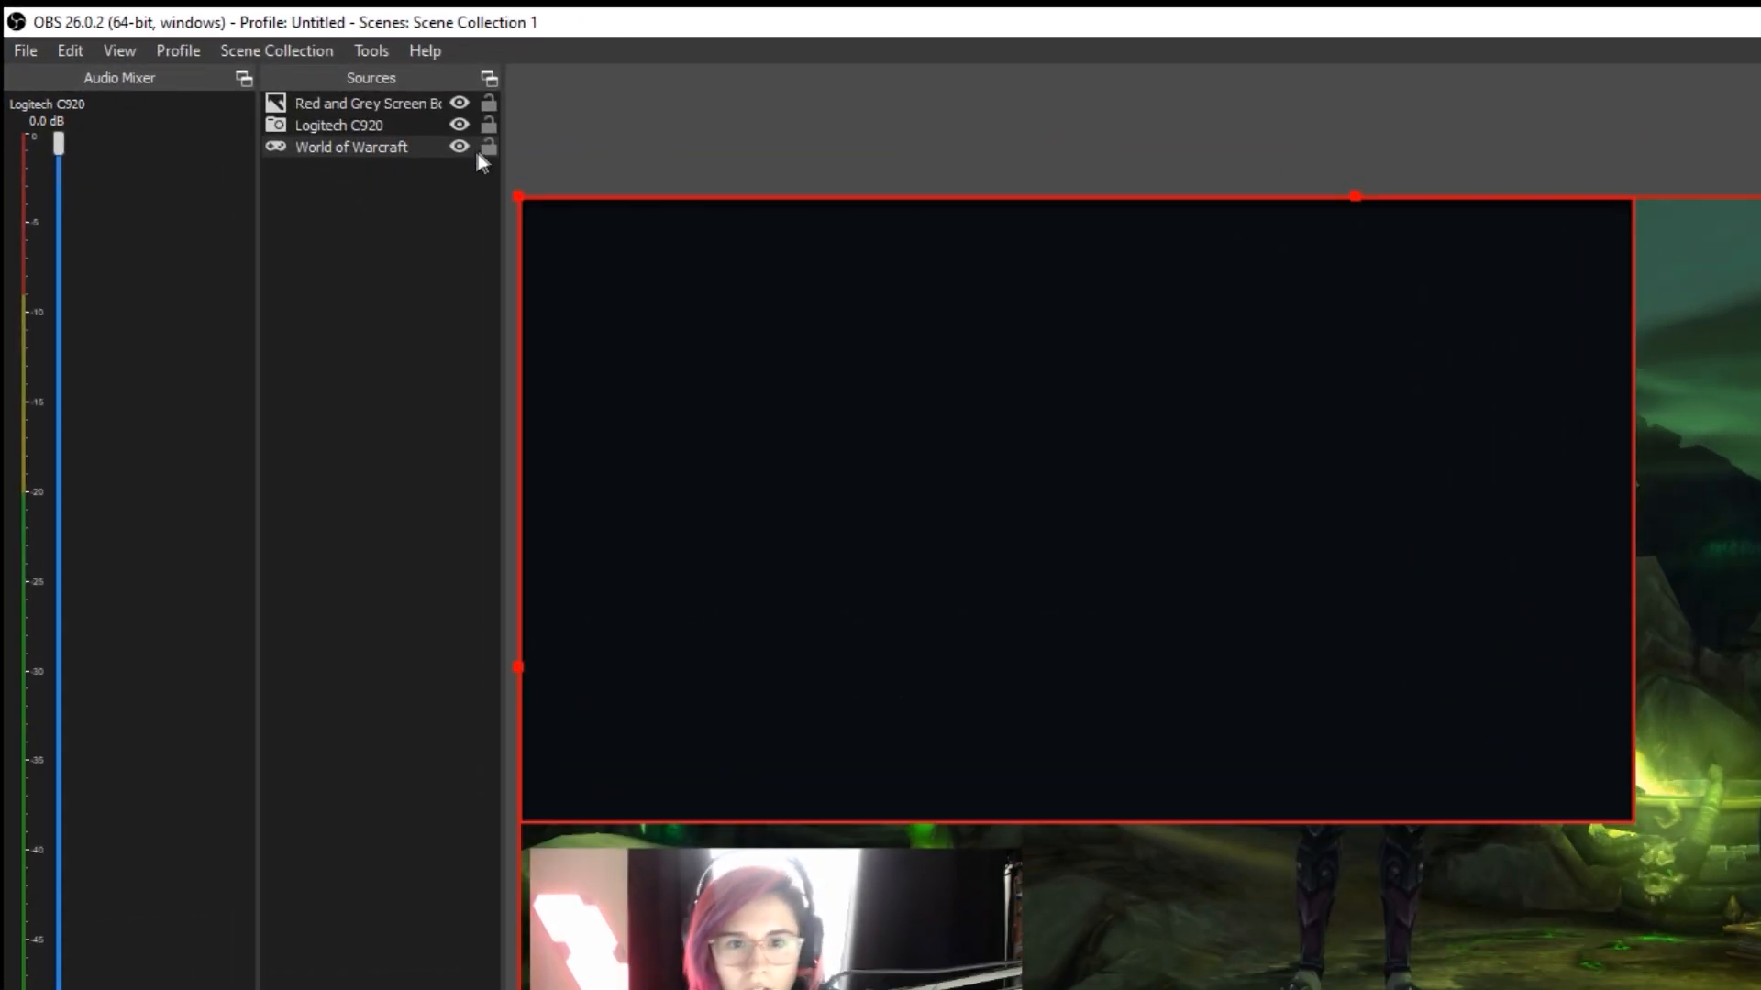
{"action": "left_click", "coordinate": [348, 101]}
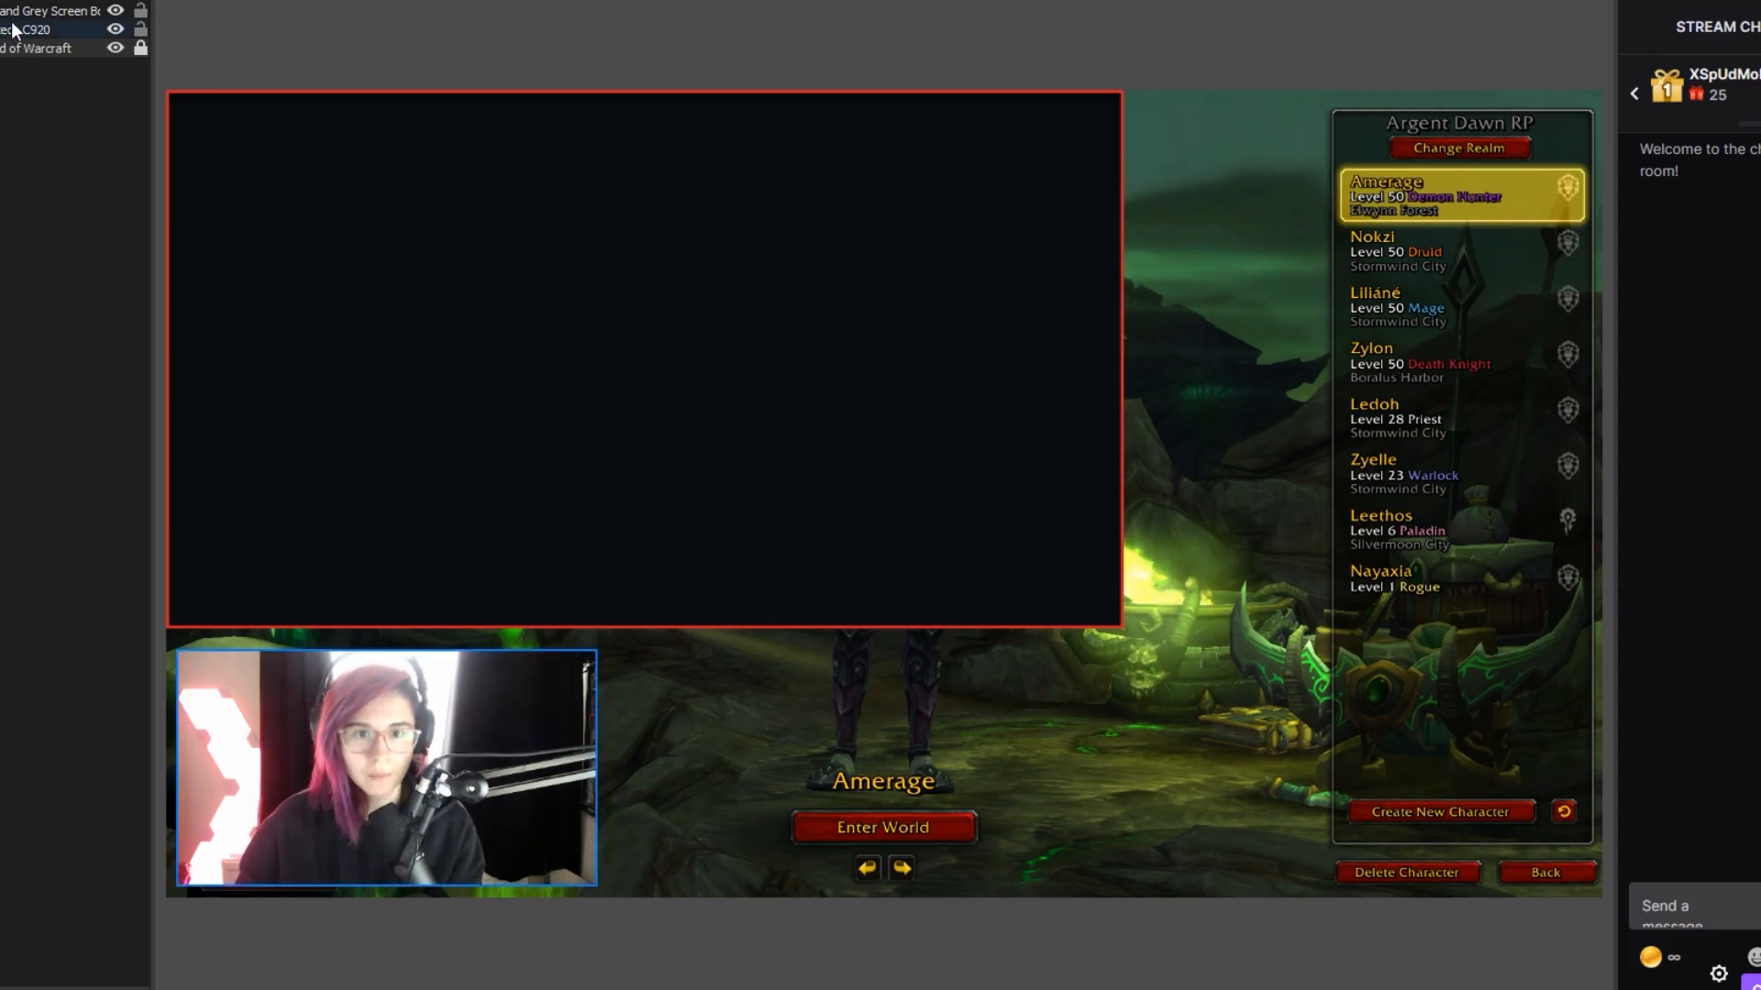
{"action": "left_click", "coordinate": [141, 29]}
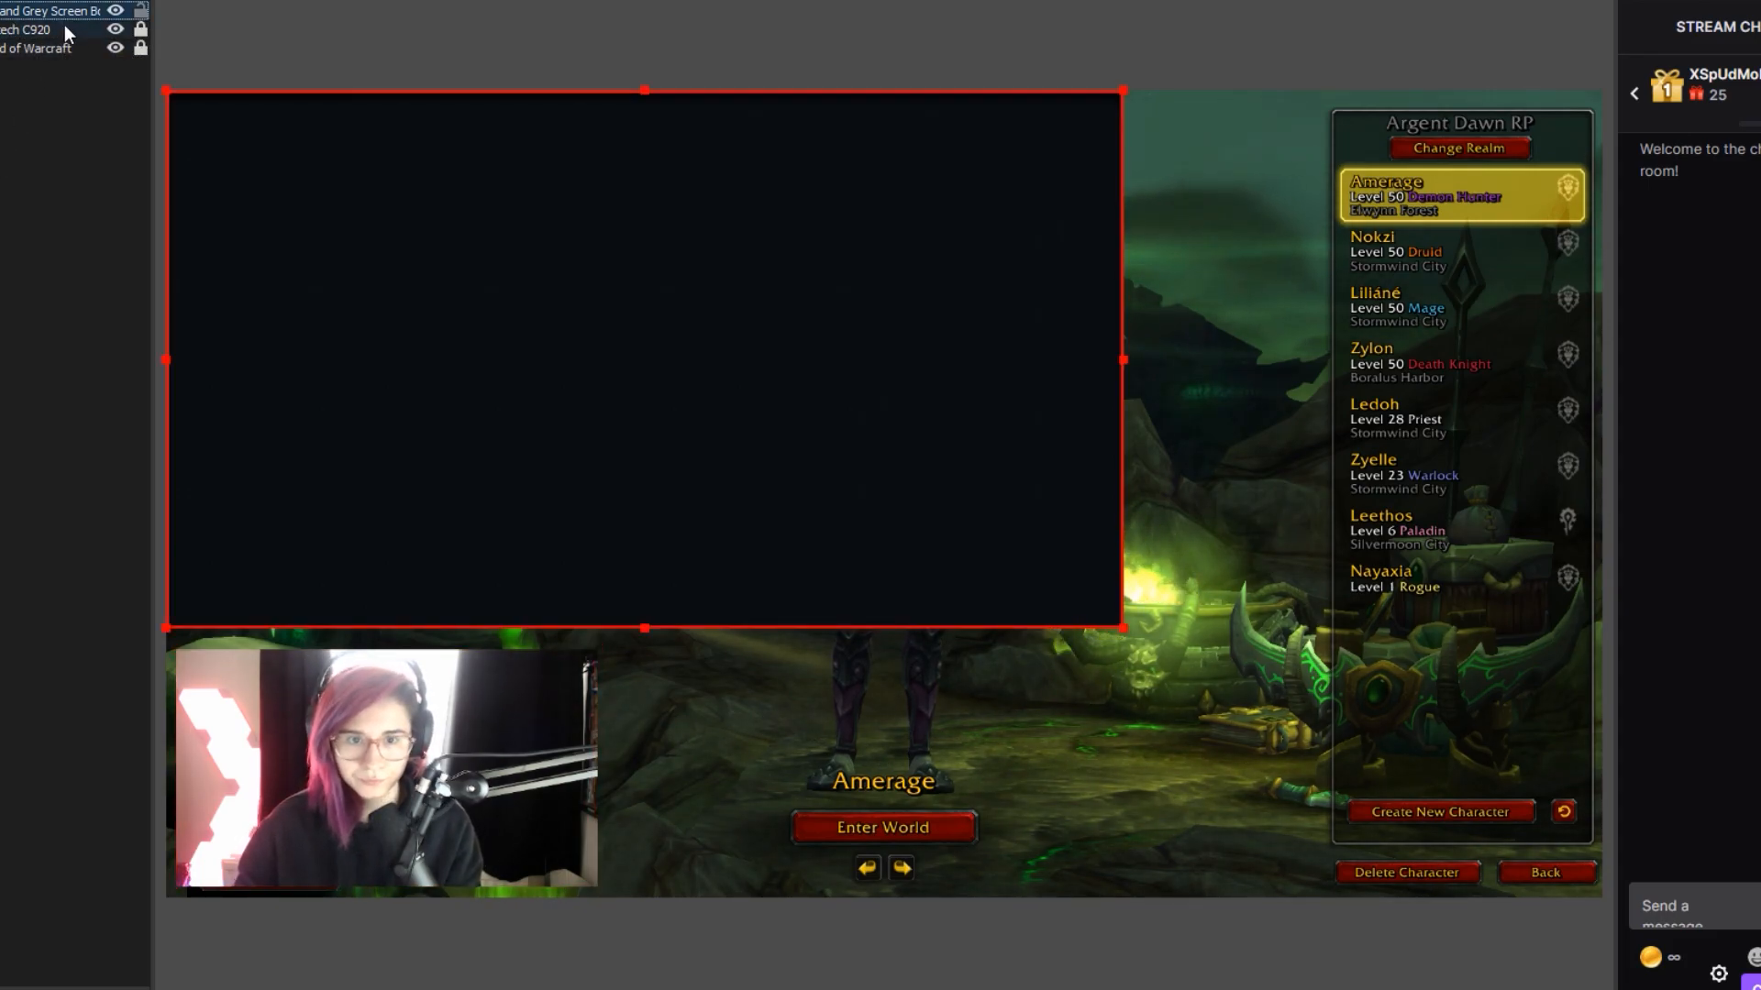
Step: Move the Red and Grey Screen Box so it overlaps the webcam, and order it below the Logitech C920 source
{"action": "left_click_drag", "start_coordinate": [917, 287], "coordinate": [937, 378]}
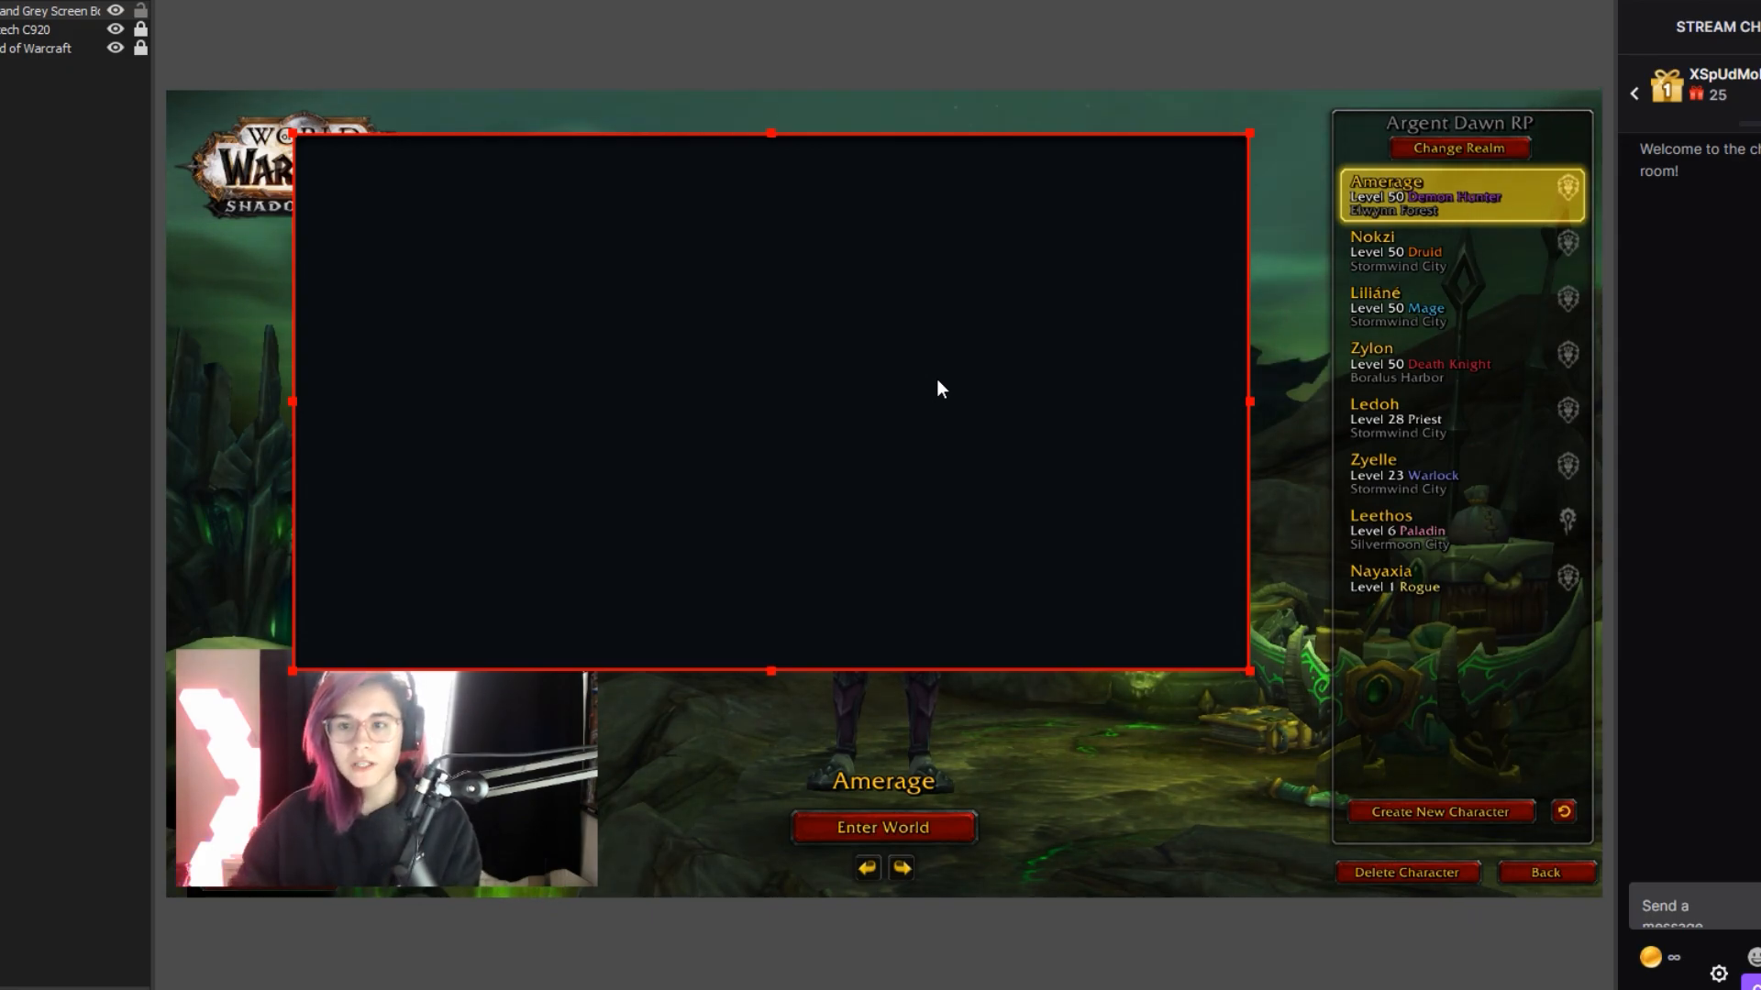
{"action": "left_click_drag", "start_coordinate": [773, 388], "coordinate": [867, 500]}
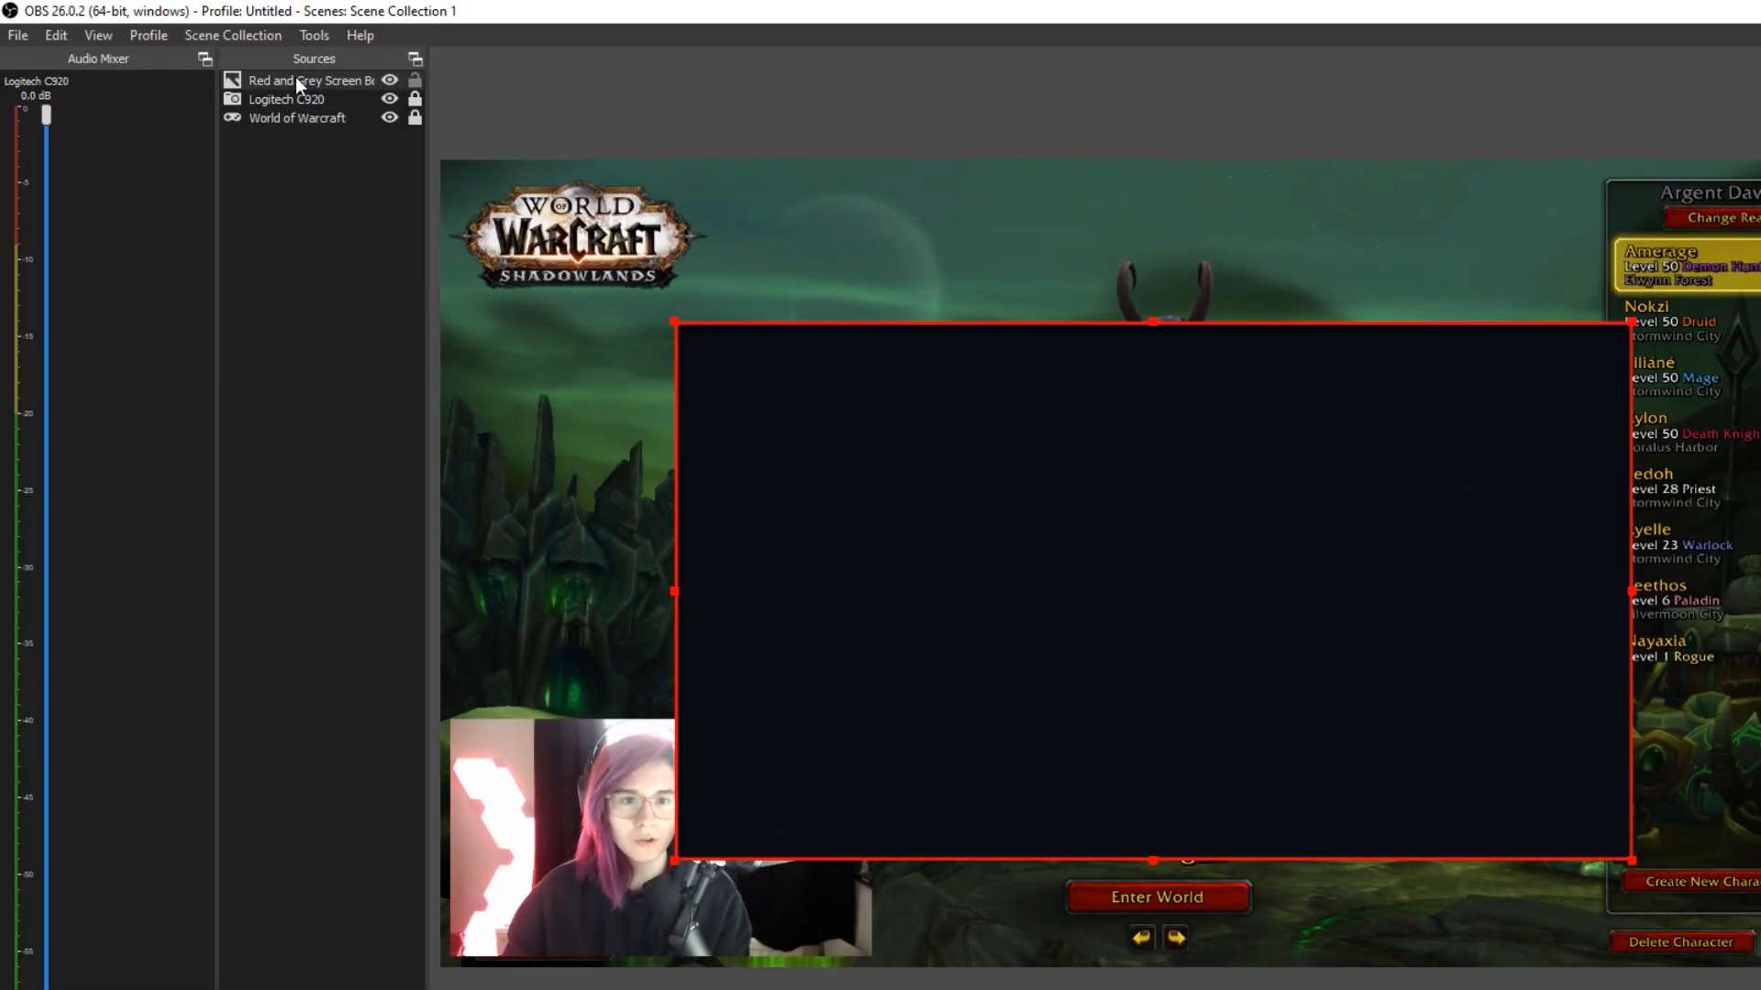
{"action": "left_click_drag", "start_coordinate": [297, 80], "coordinate": [362, 116]}
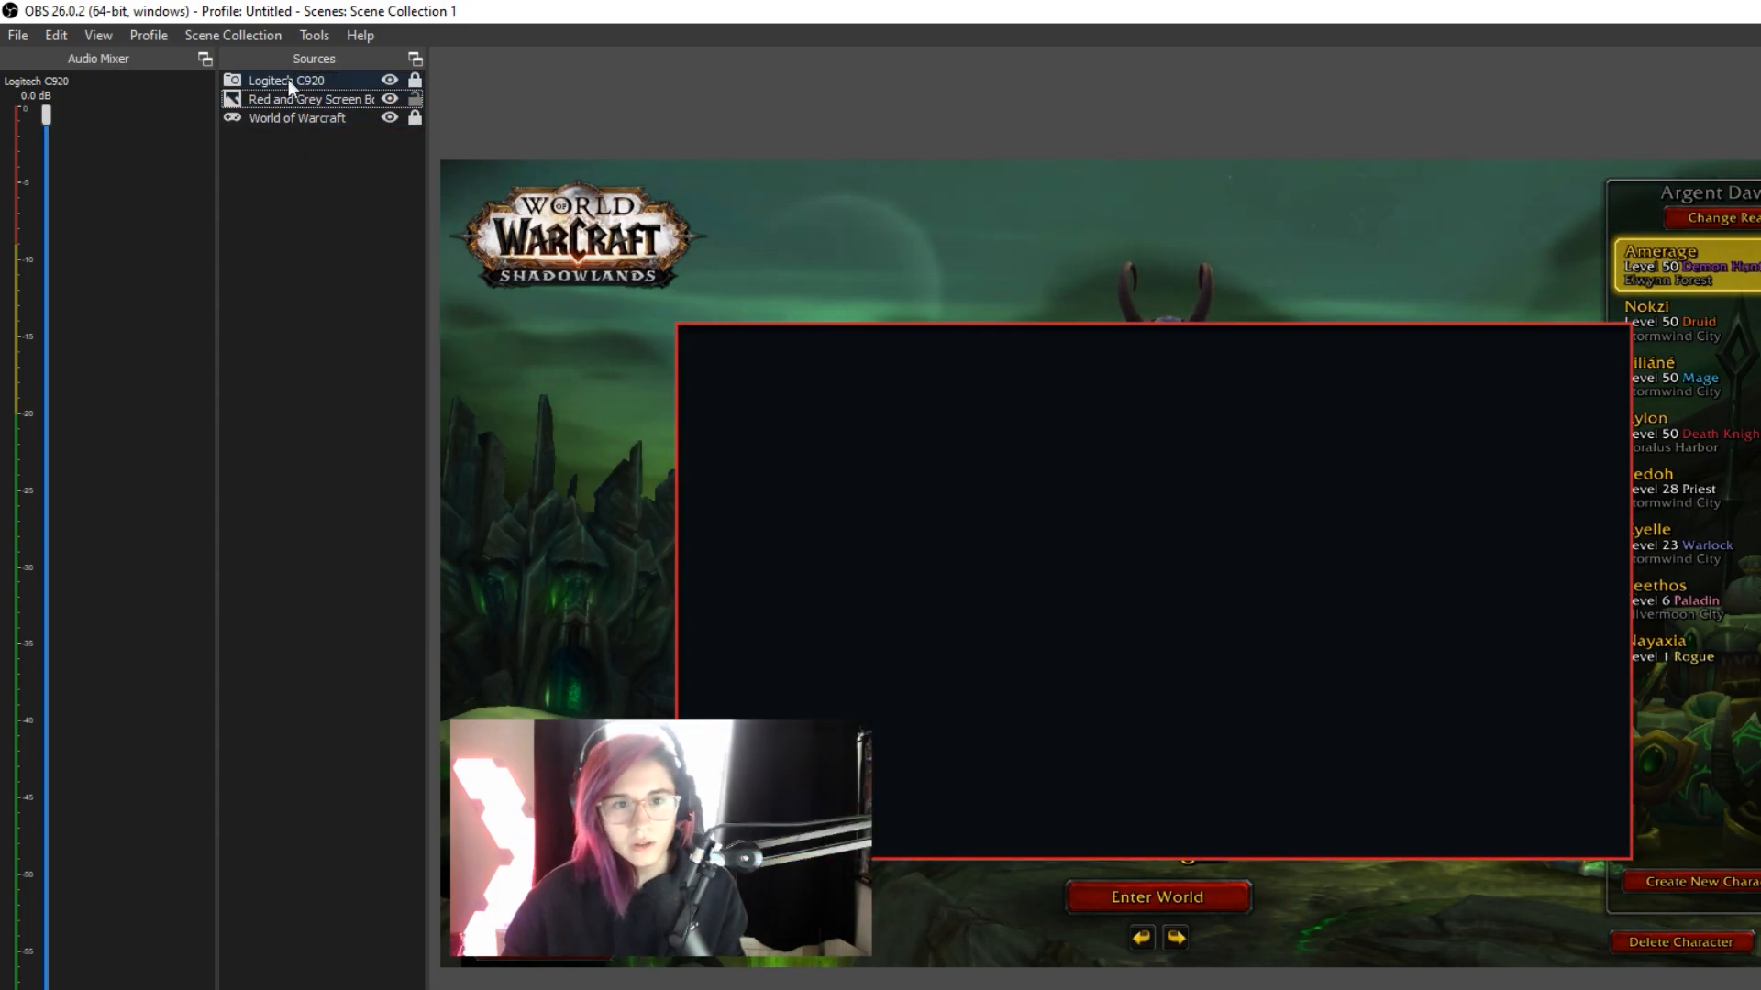
{"action": "left_click", "coordinate": [306, 118]}
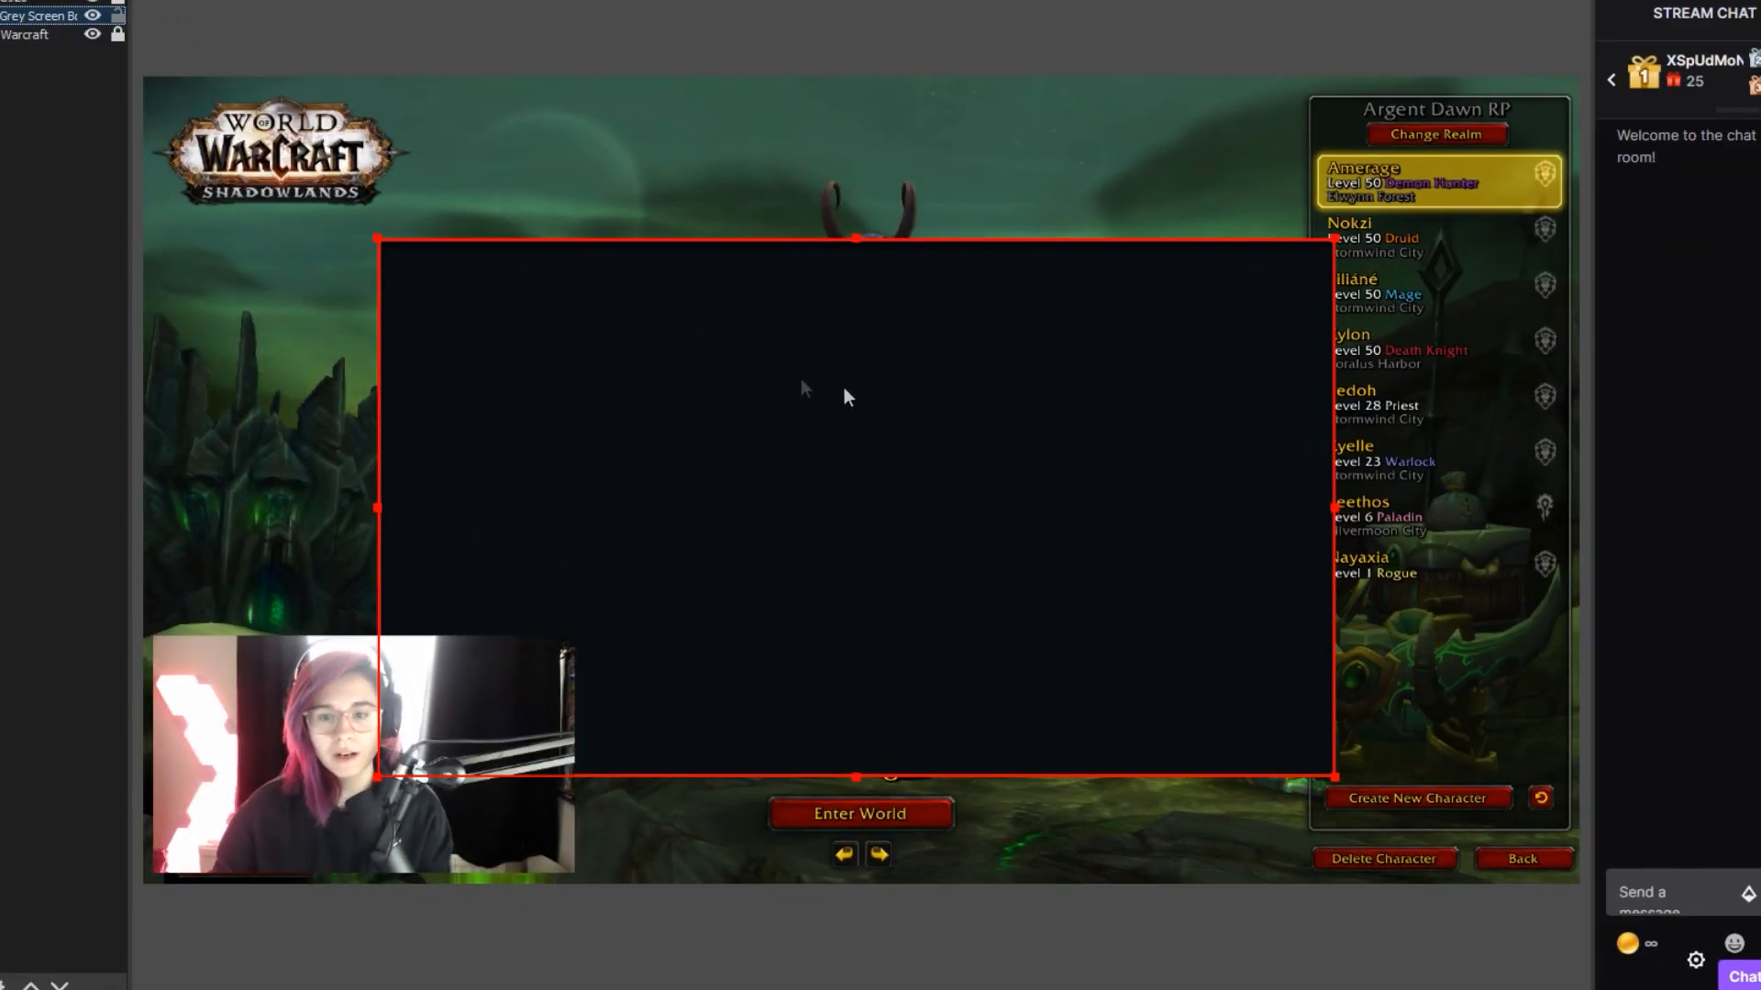
Step: Align the Red and Grey Screen Box with the canvas's bottom-left corner and shrink it to slightly larger than the webcam feed
{"action": "left_click_drag", "start_coordinate": [1191, 552], "coordinate": [959, 657]}
{"action": "left_click_drag", "start_coordinate": [662, 573], "coordinate": [660, 572]}
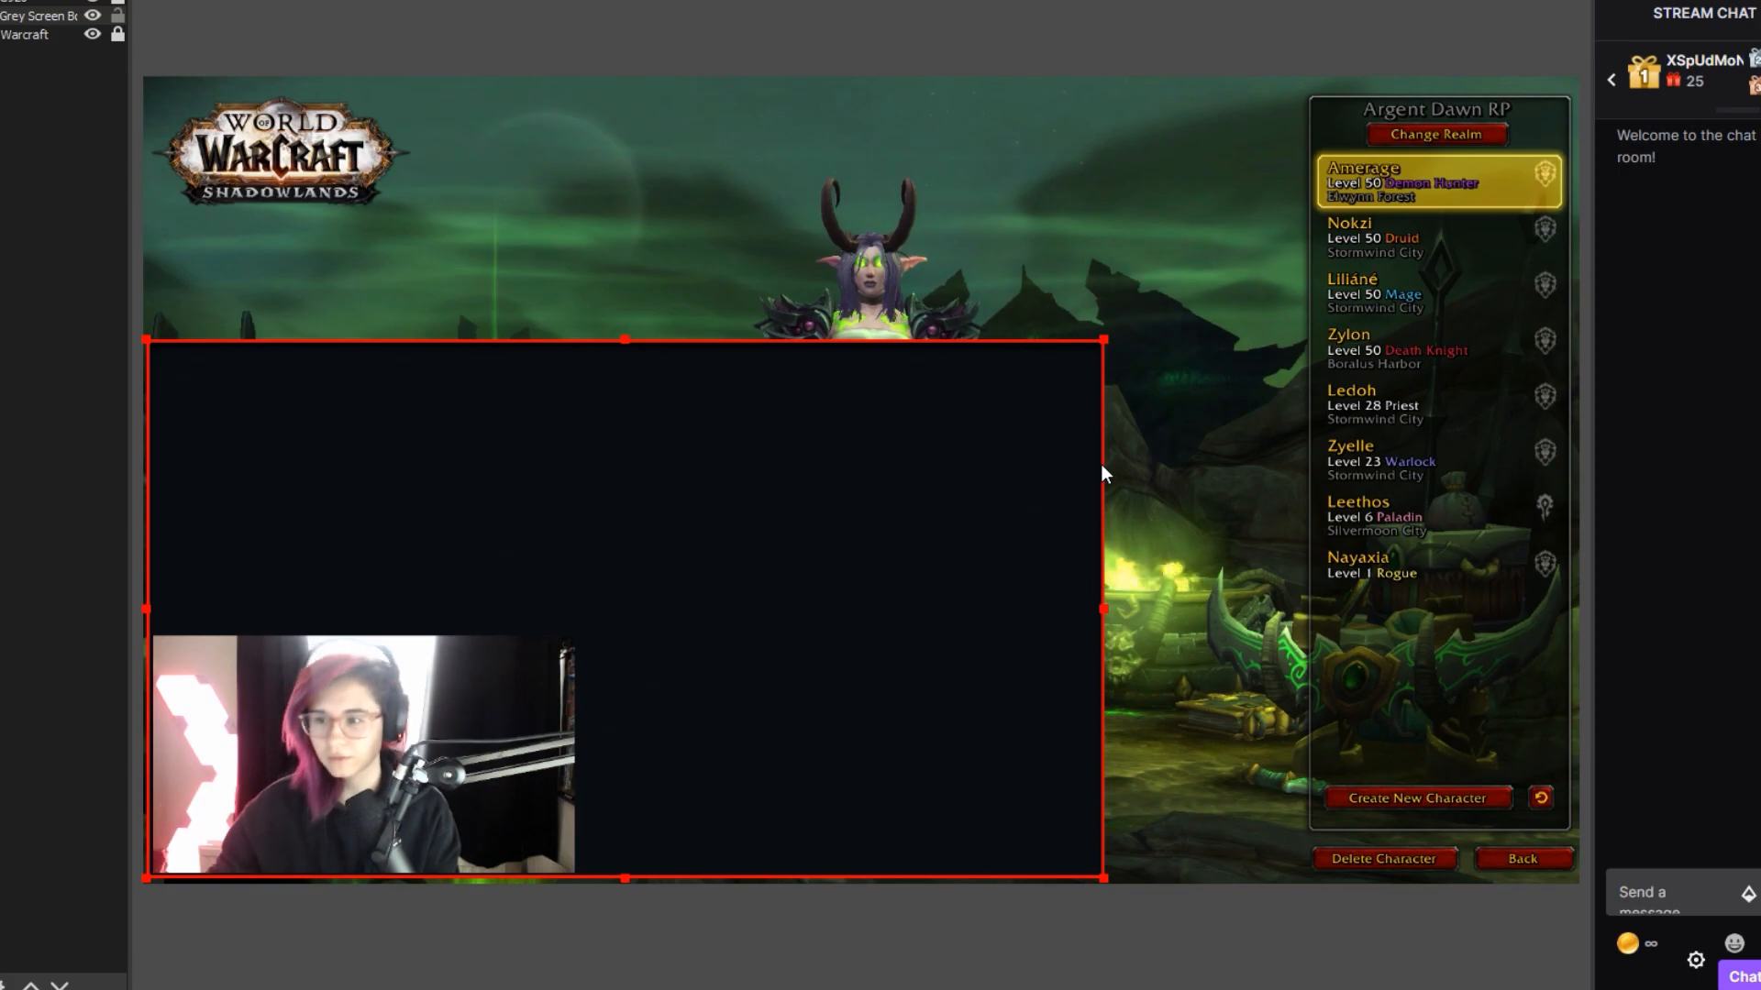
{"action": "left_click_drag", "start_coordinate": [1110, 353], "coordinate": [603, 659]}
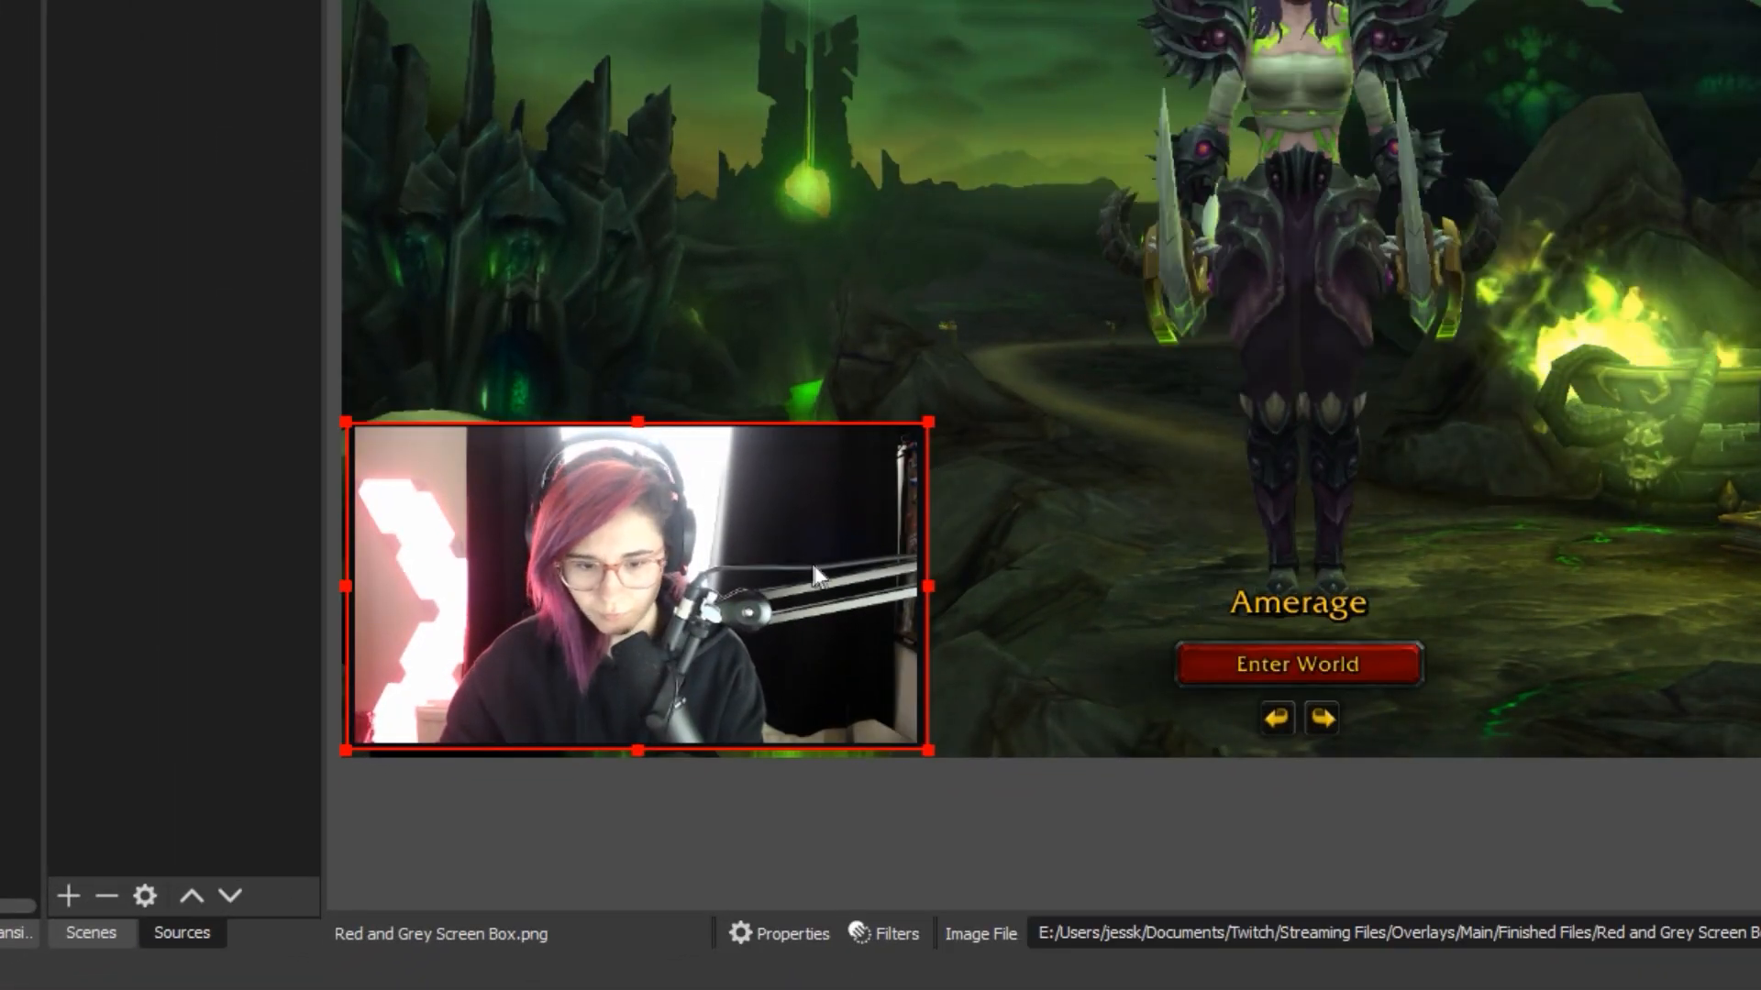
Step: Trim the Red and Grey Screen Box's size slightly and offset it up and to the right behind the webcam feed
{"action": "left_click_drag", "start_coordinate": [943, 592], "coordinate": [935, 596]}
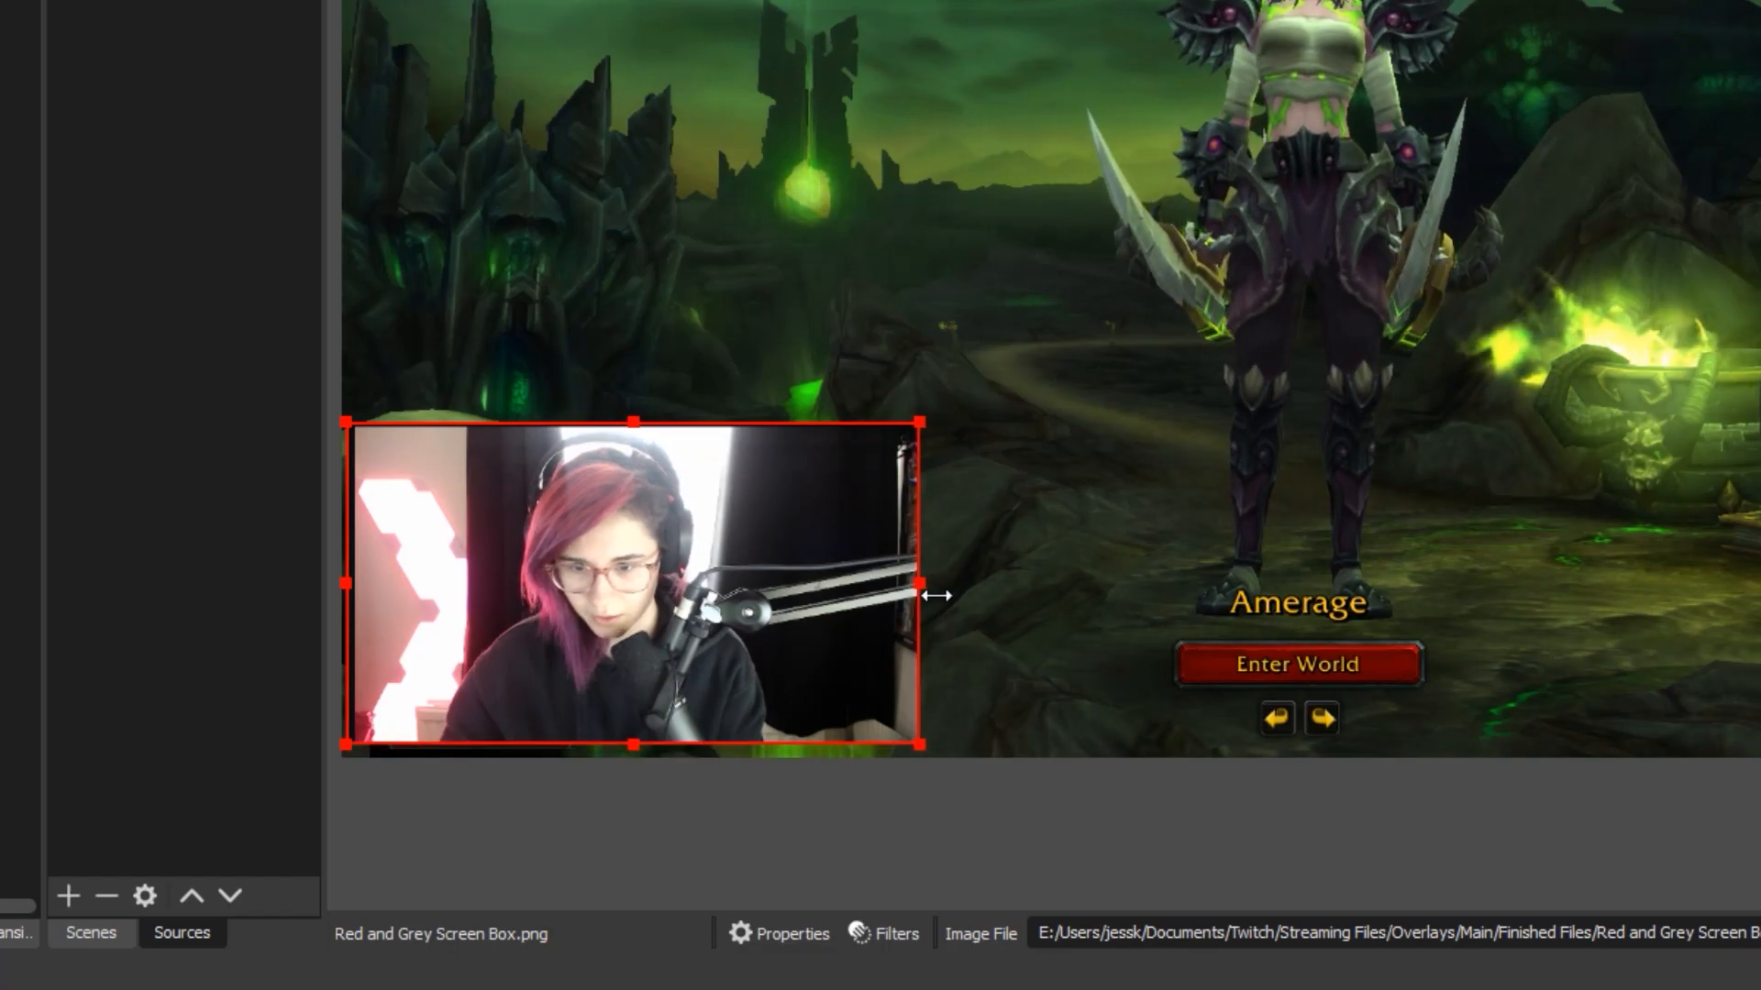
{"action": "left_click_drag", "start_coordinate": [358, 583], "coordinate": [363, 583]}
{"action": "left_click_drag", "start_coordinate": [718, 620], "coordinate": [726, 620]}
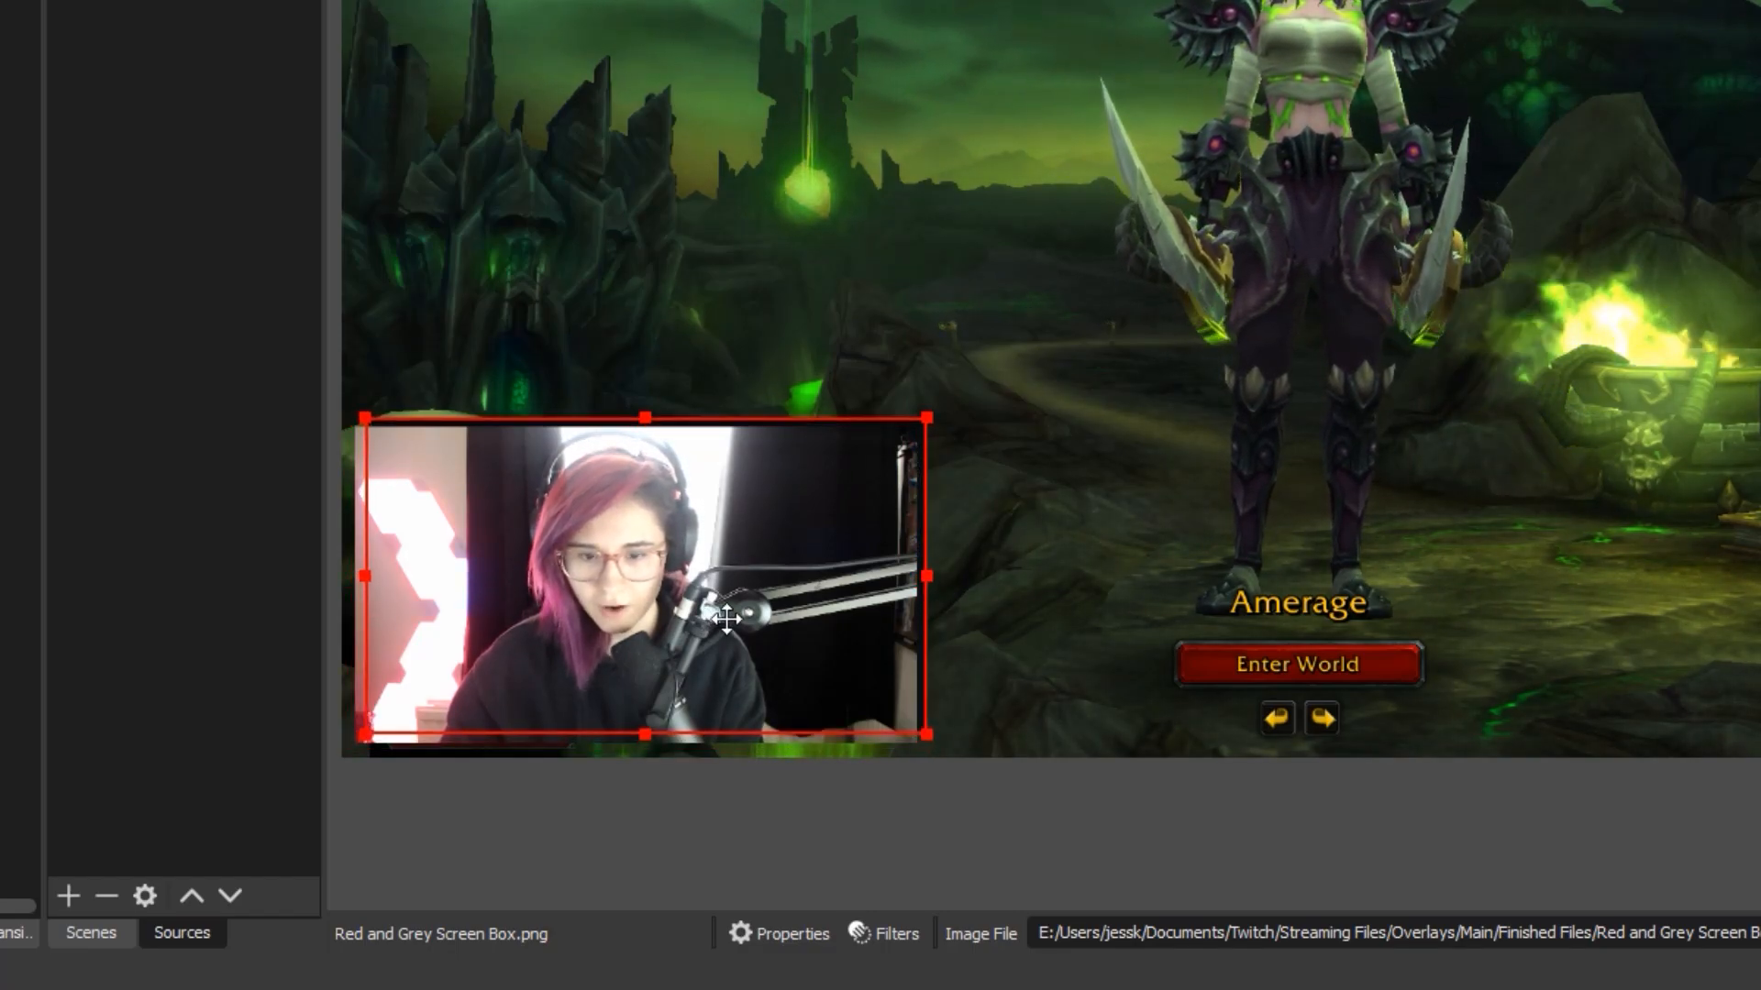
{"action": "left_click", "coordinate": [1483, 870]}
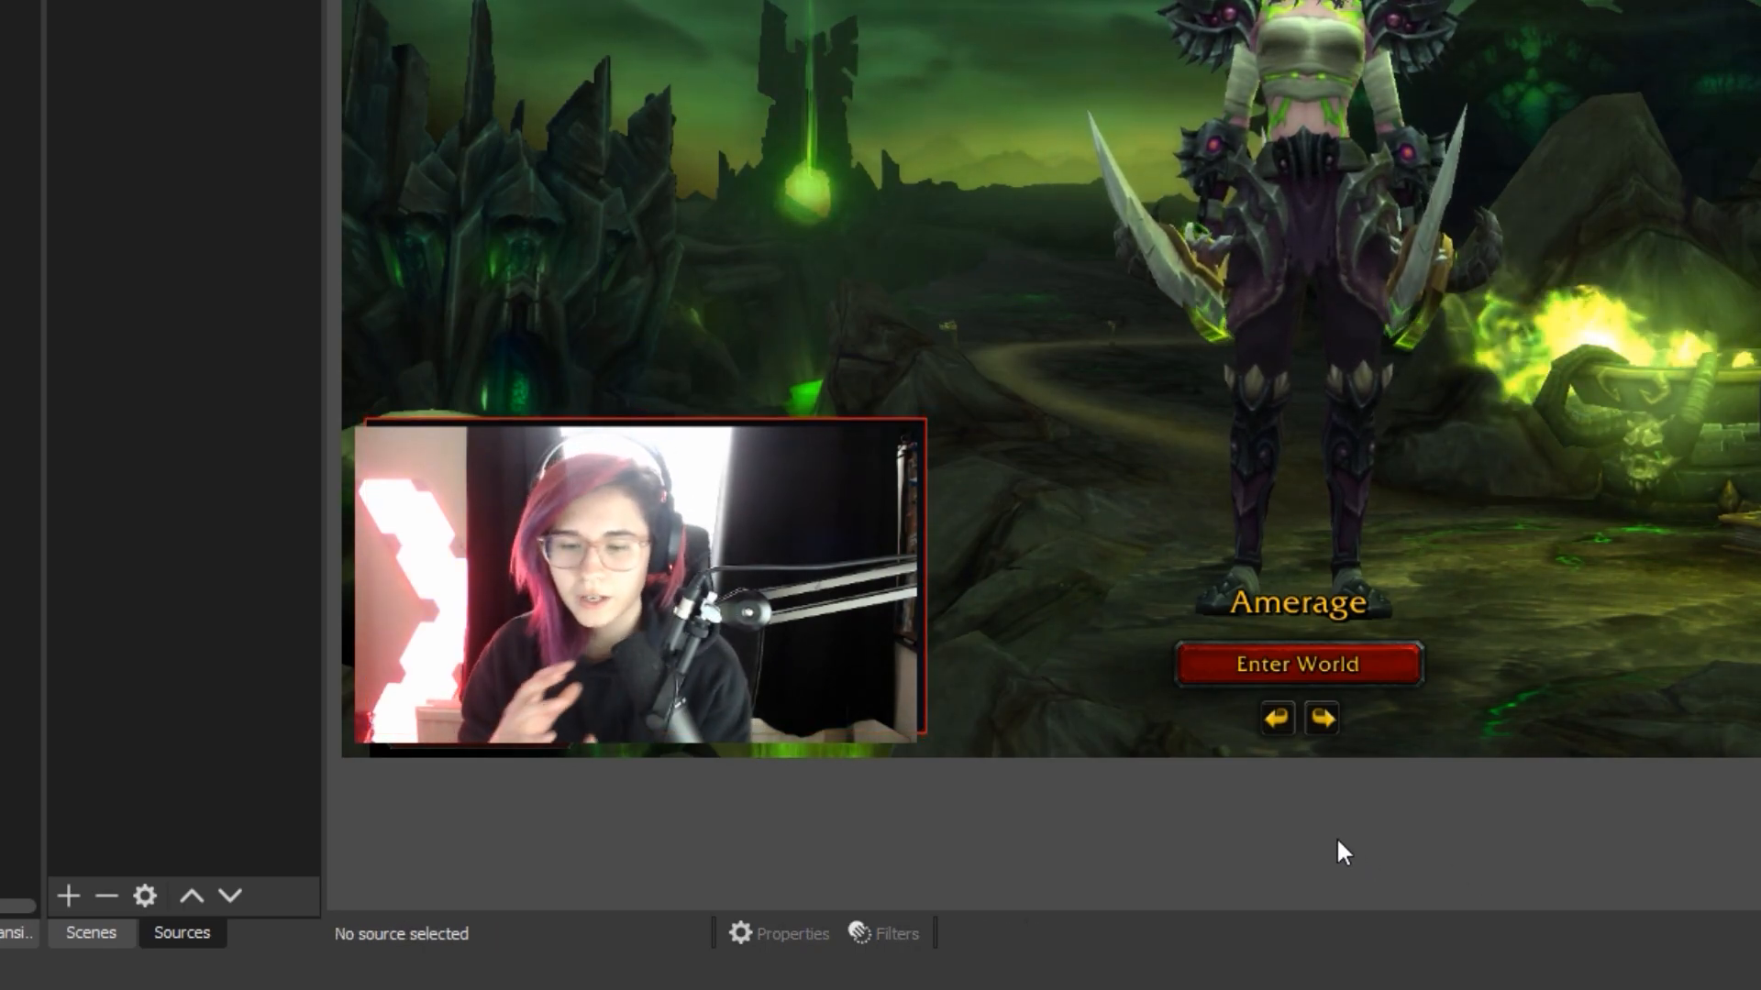
{"action": "left_click", "coordinate": [732, 576]}
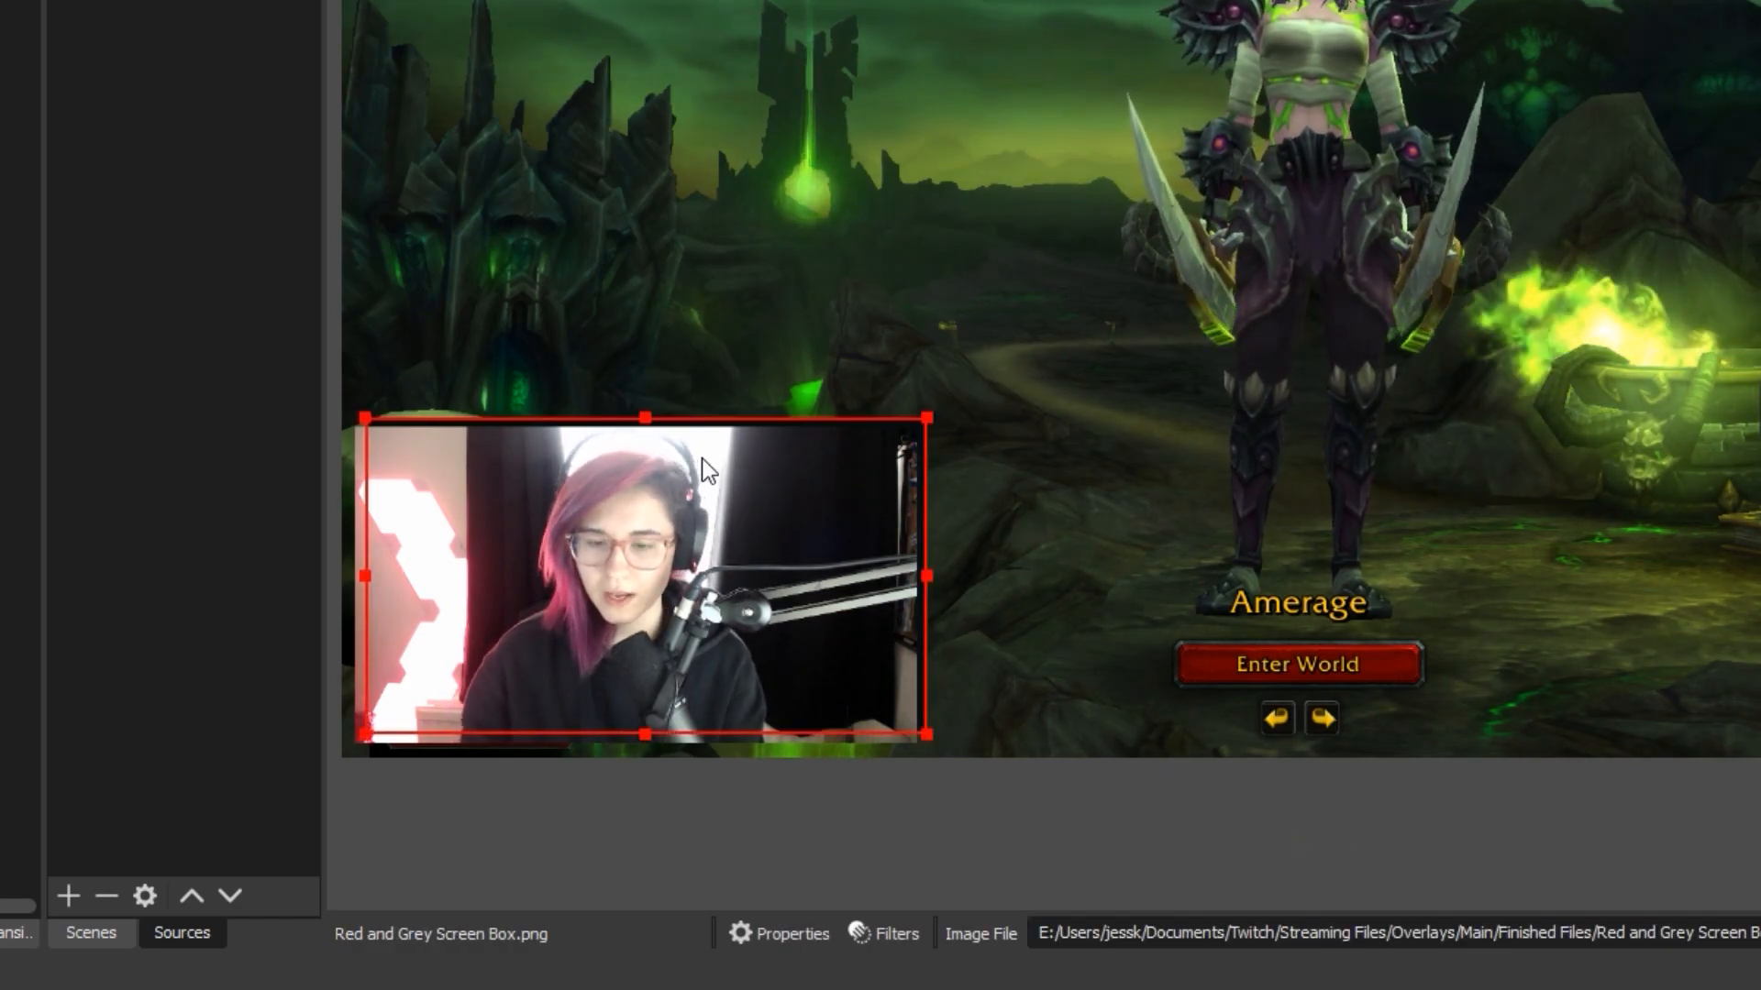
Step: Nudge the Red and Grey Screen Box left so its left edge lines up with the webcam feed
{"action": "key", "text": "Left"}
{"action": "key", "text": "Left"}
{"action": "key", "text": "Left"}
{"action": "key", "text": "Left"}
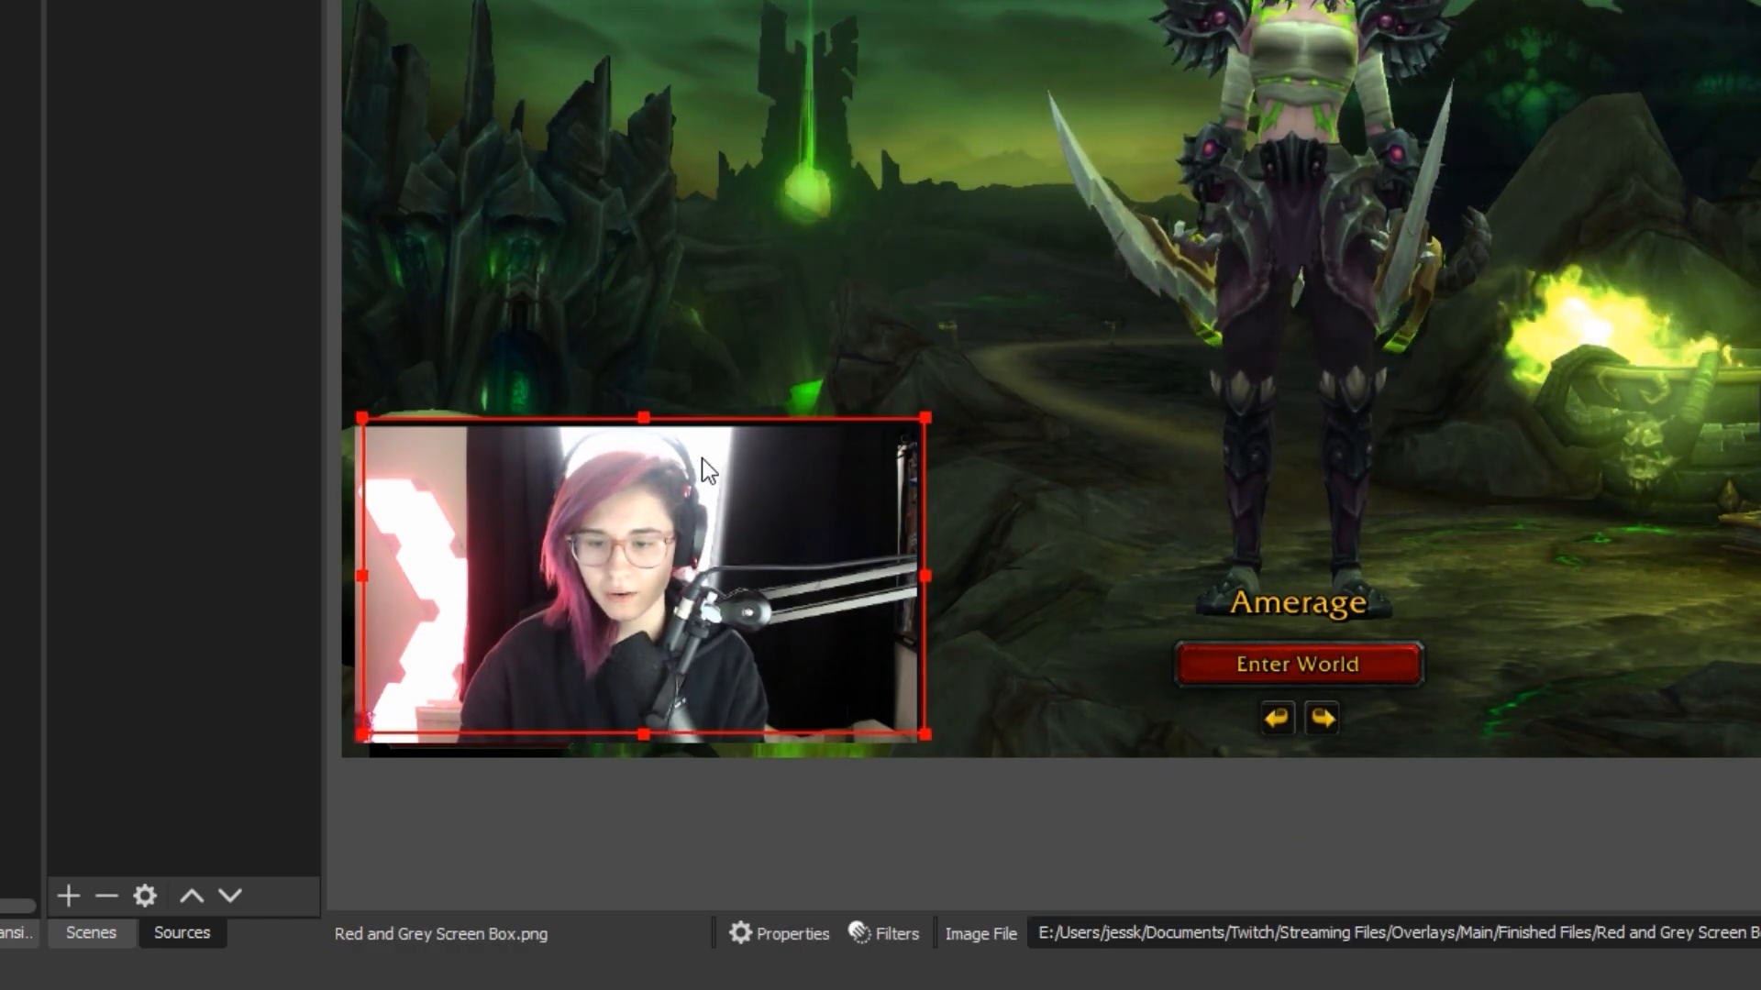
{"action": "key", "text": "Left"}
{"action": "key", "text": "Left"}
{"action": "key", "text": "Left"}
{"action": "key", "text": "Left"}
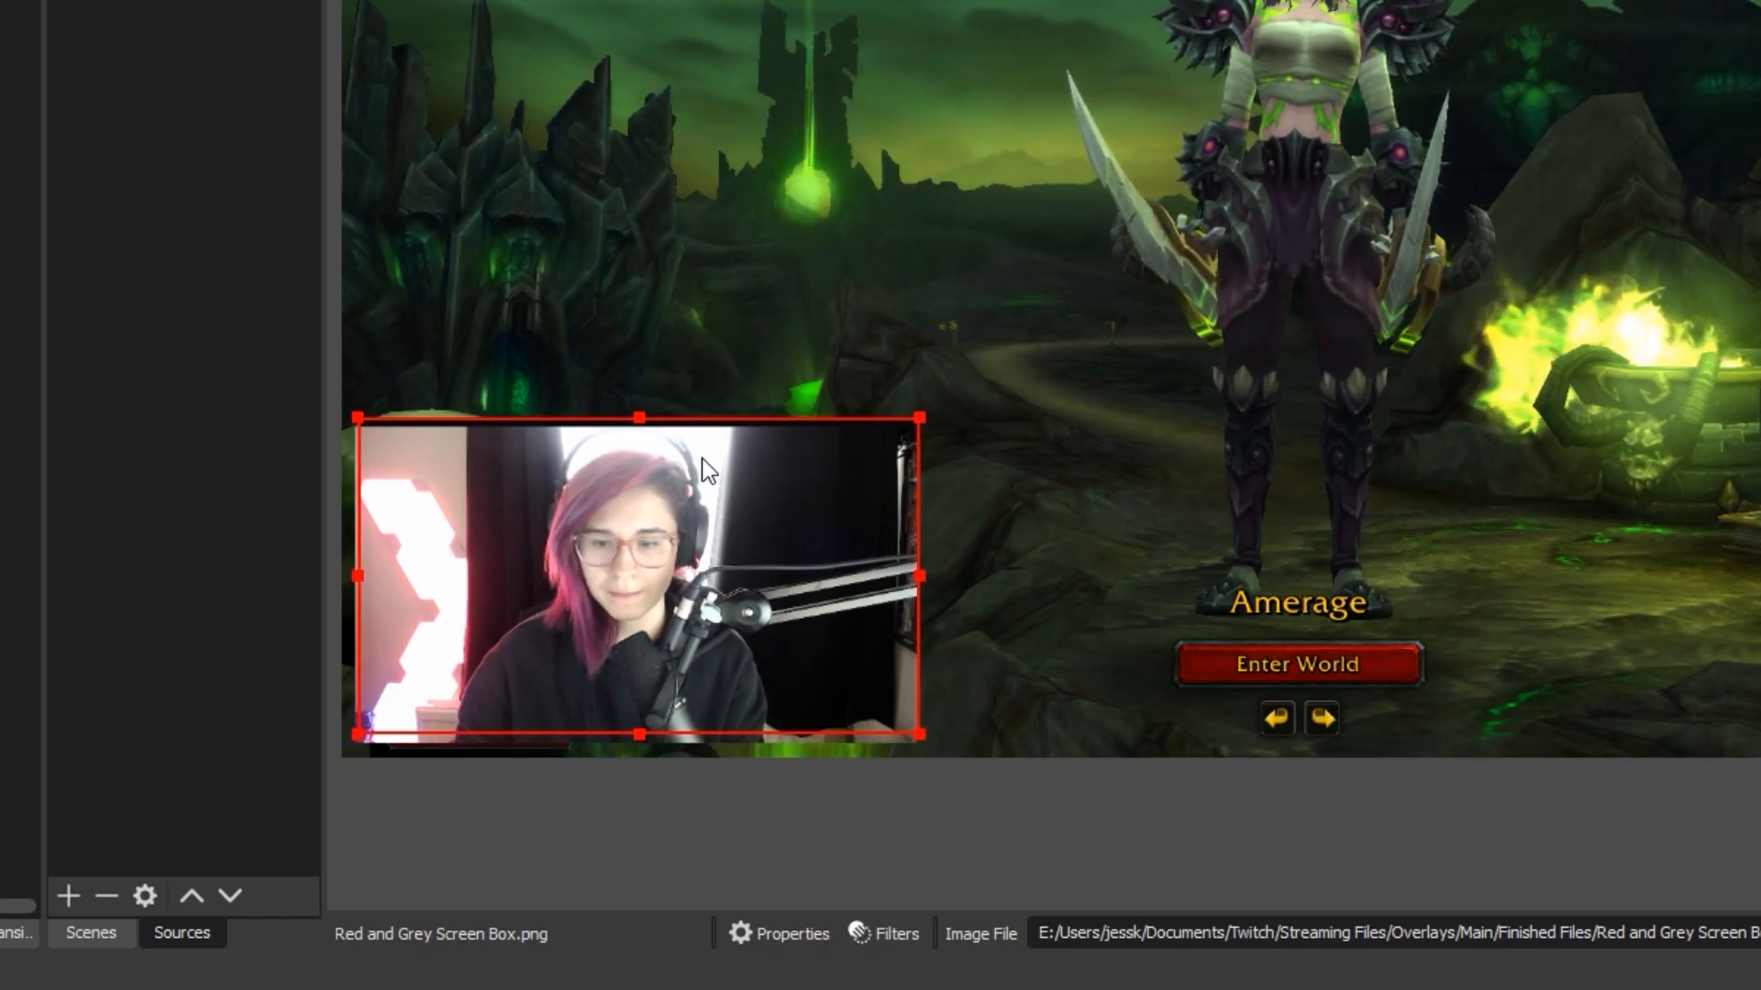
Step: Nudge the Red and Grey Screen Box down until its lower edge reaches the bottom of the webcam feed
{"action": "key", "text": "Down"}
{"action": "key", "text": "Down"}
{"action": "key", "text": "Down"}
{"action": "key", "text": "Down"}
{"action": "key", "text": "Down"}
{"action": "key", "text": "Down"}
{"action": "key", "text": "Down"}
{"action": "key", "text": "Down"}
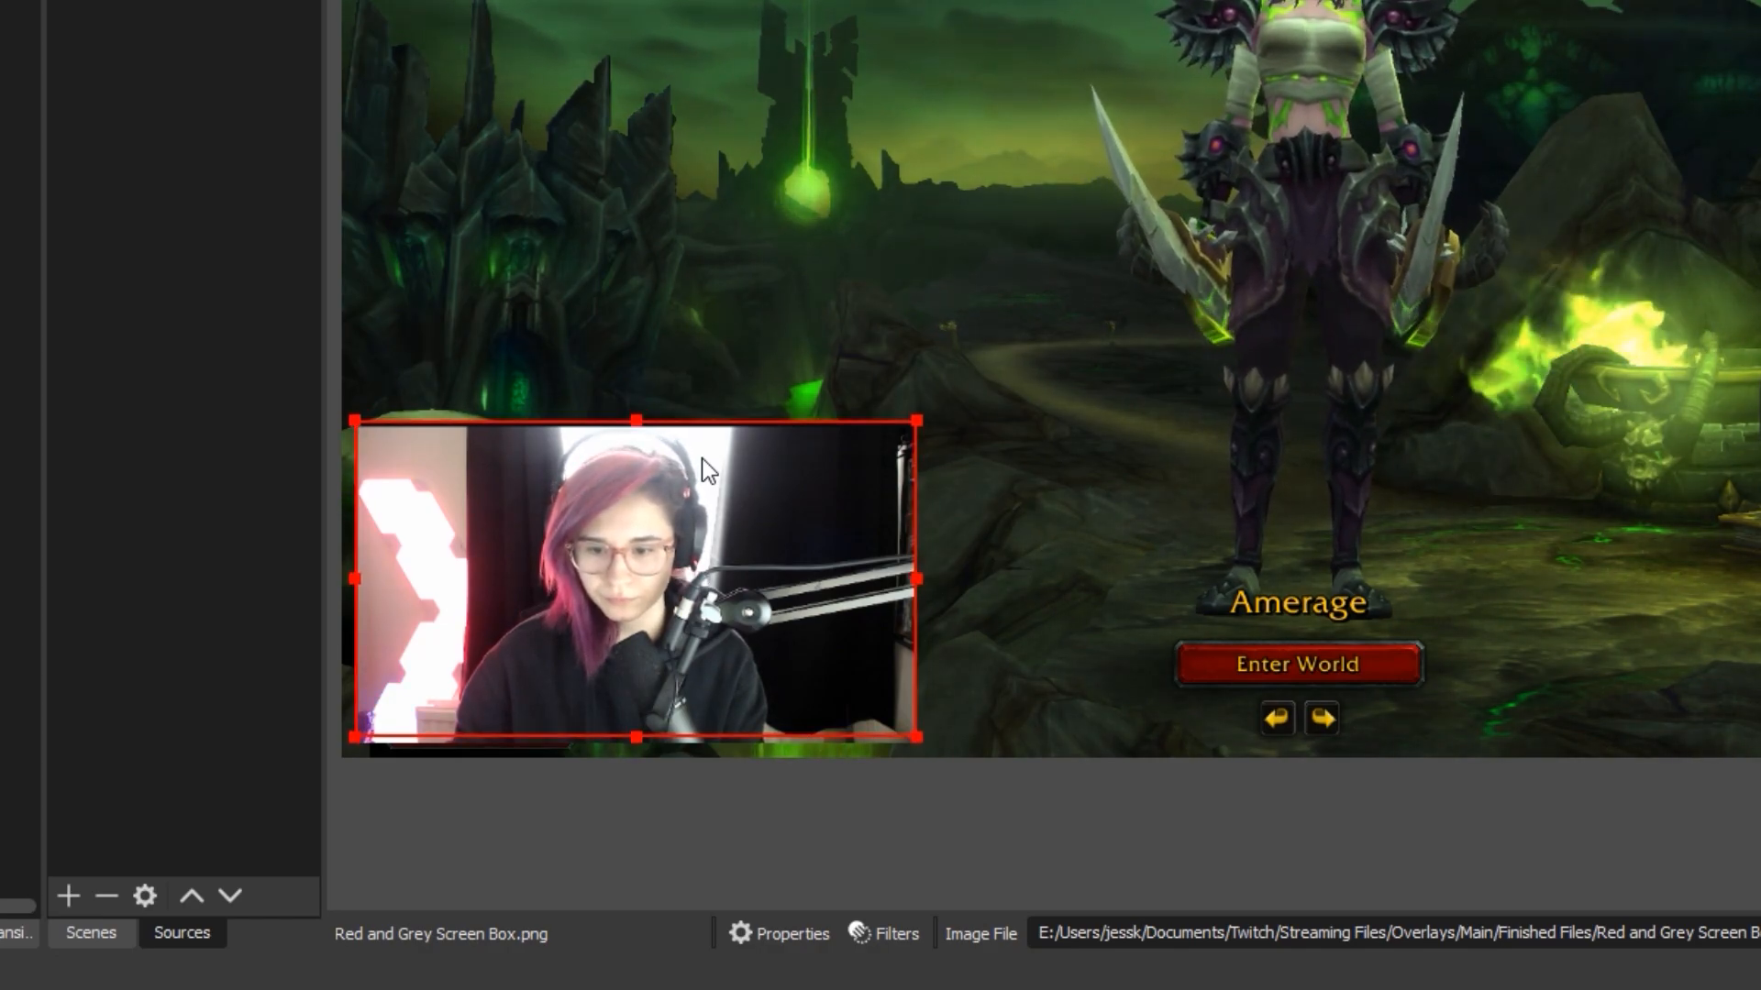
{"action": "key", "text": "Down"}
{"action": "key", "text": "Down"}
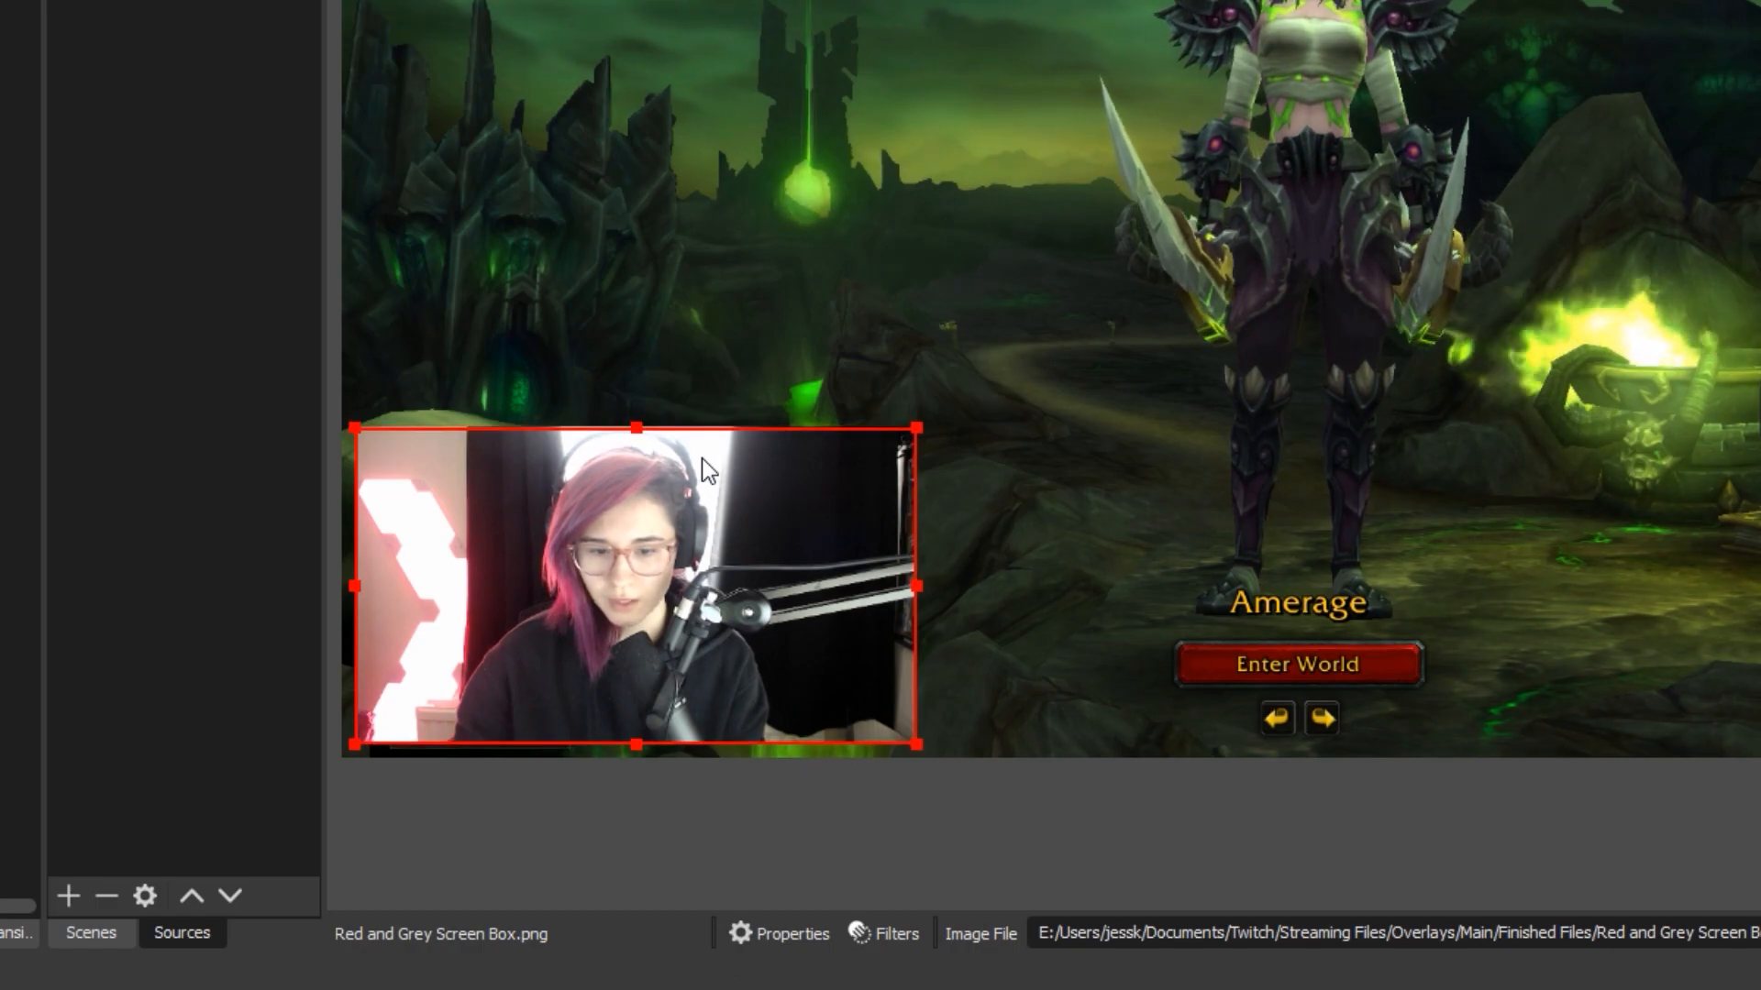
Step: Fine-tune the Red and Grey Screen Box's position so its border shows evenly around the webcam feed
{"action": "key", "text": "Left"}
{"action": "key", "text": "Left"}
{"action": "key", "text": "Left"}
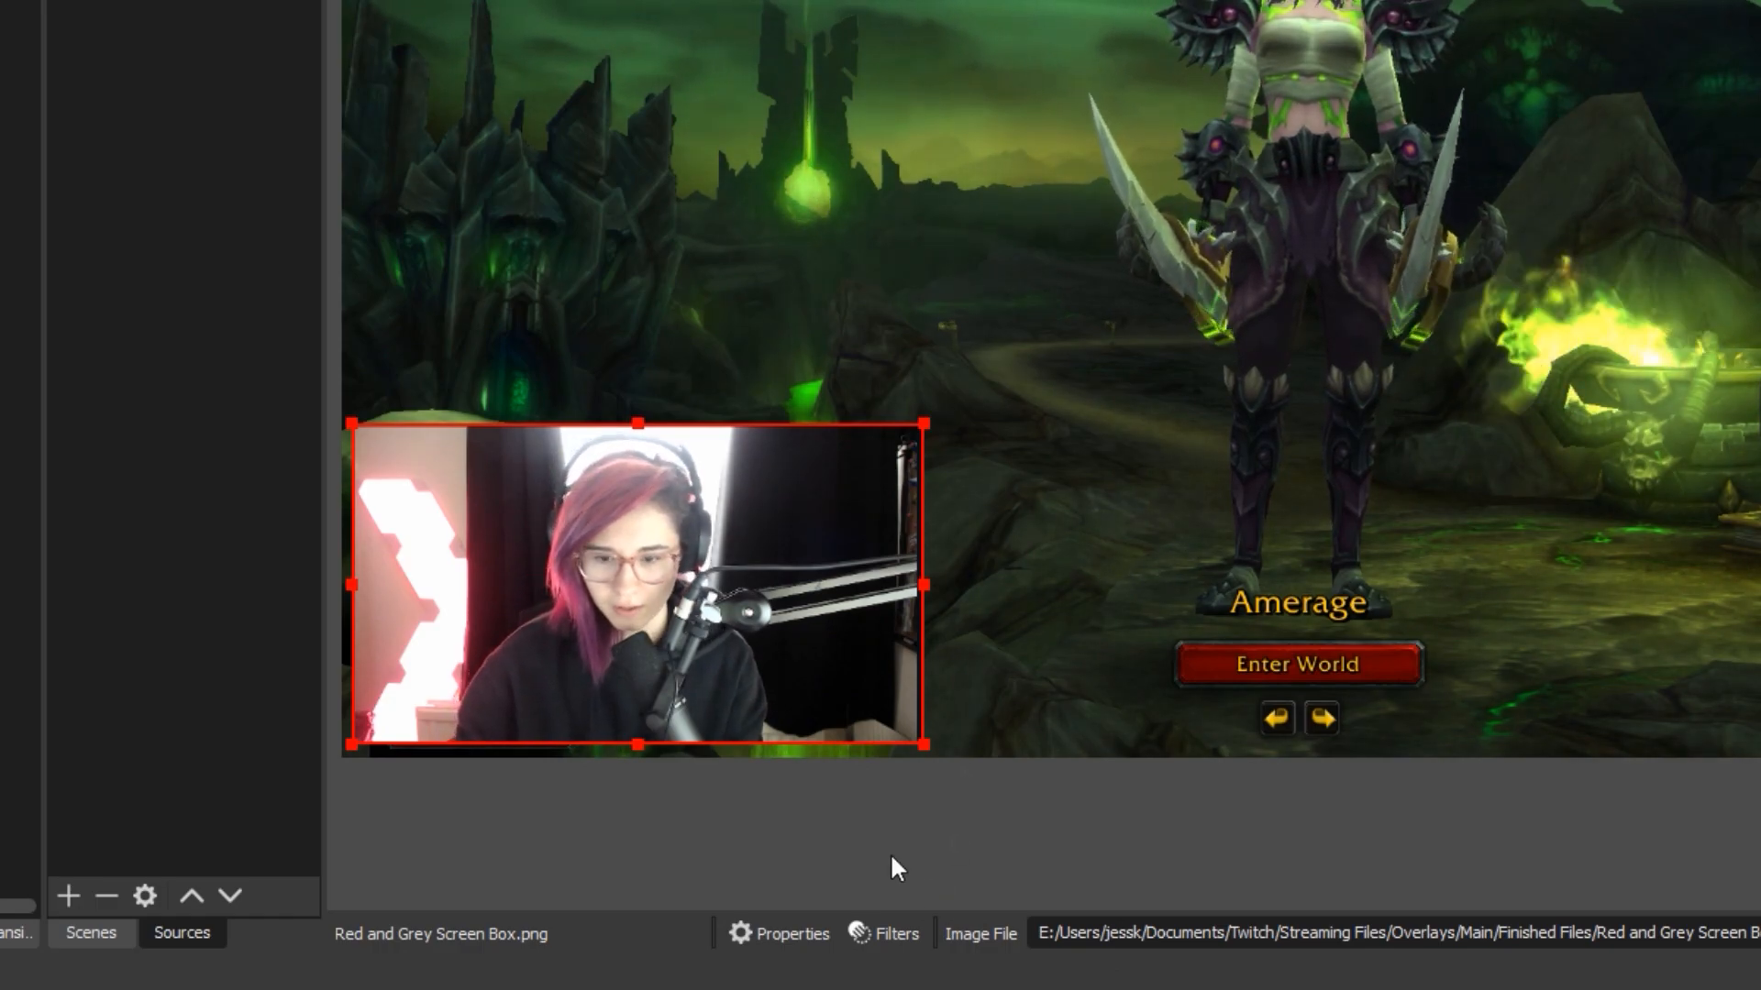
{"action": "key", "text": "Left"}
{"action": "key", "text": "Left"}
{"action": "key", "text": "Left"}
{"action": "key", "text": "Down"}
{"action": "key", "text": "Down"}
{"action": "key", "text": "Right"}
{"action": "key", "text": "Right"}
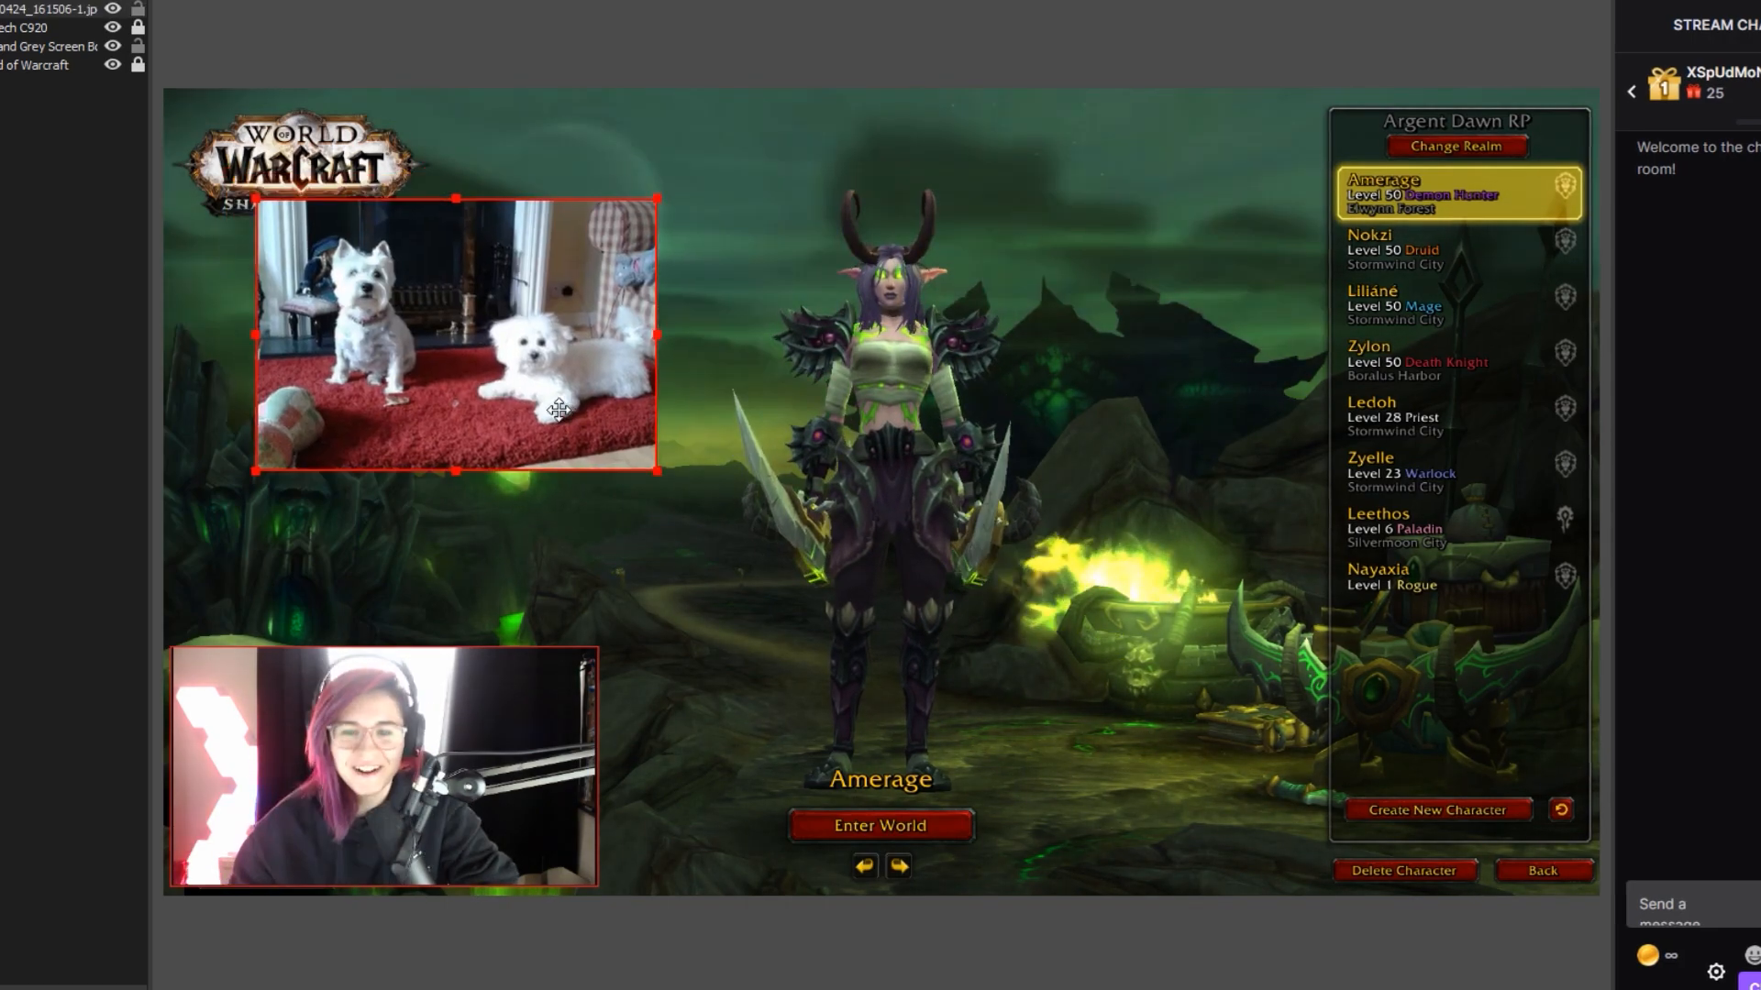
Step: Move the dog photo down toward the webcam feed and crop its left, bottom and top edges around the white dog on the right
{"action": "left_click_drag", "start_coordinate": [458, 334], "coordinate": [516, 459]}
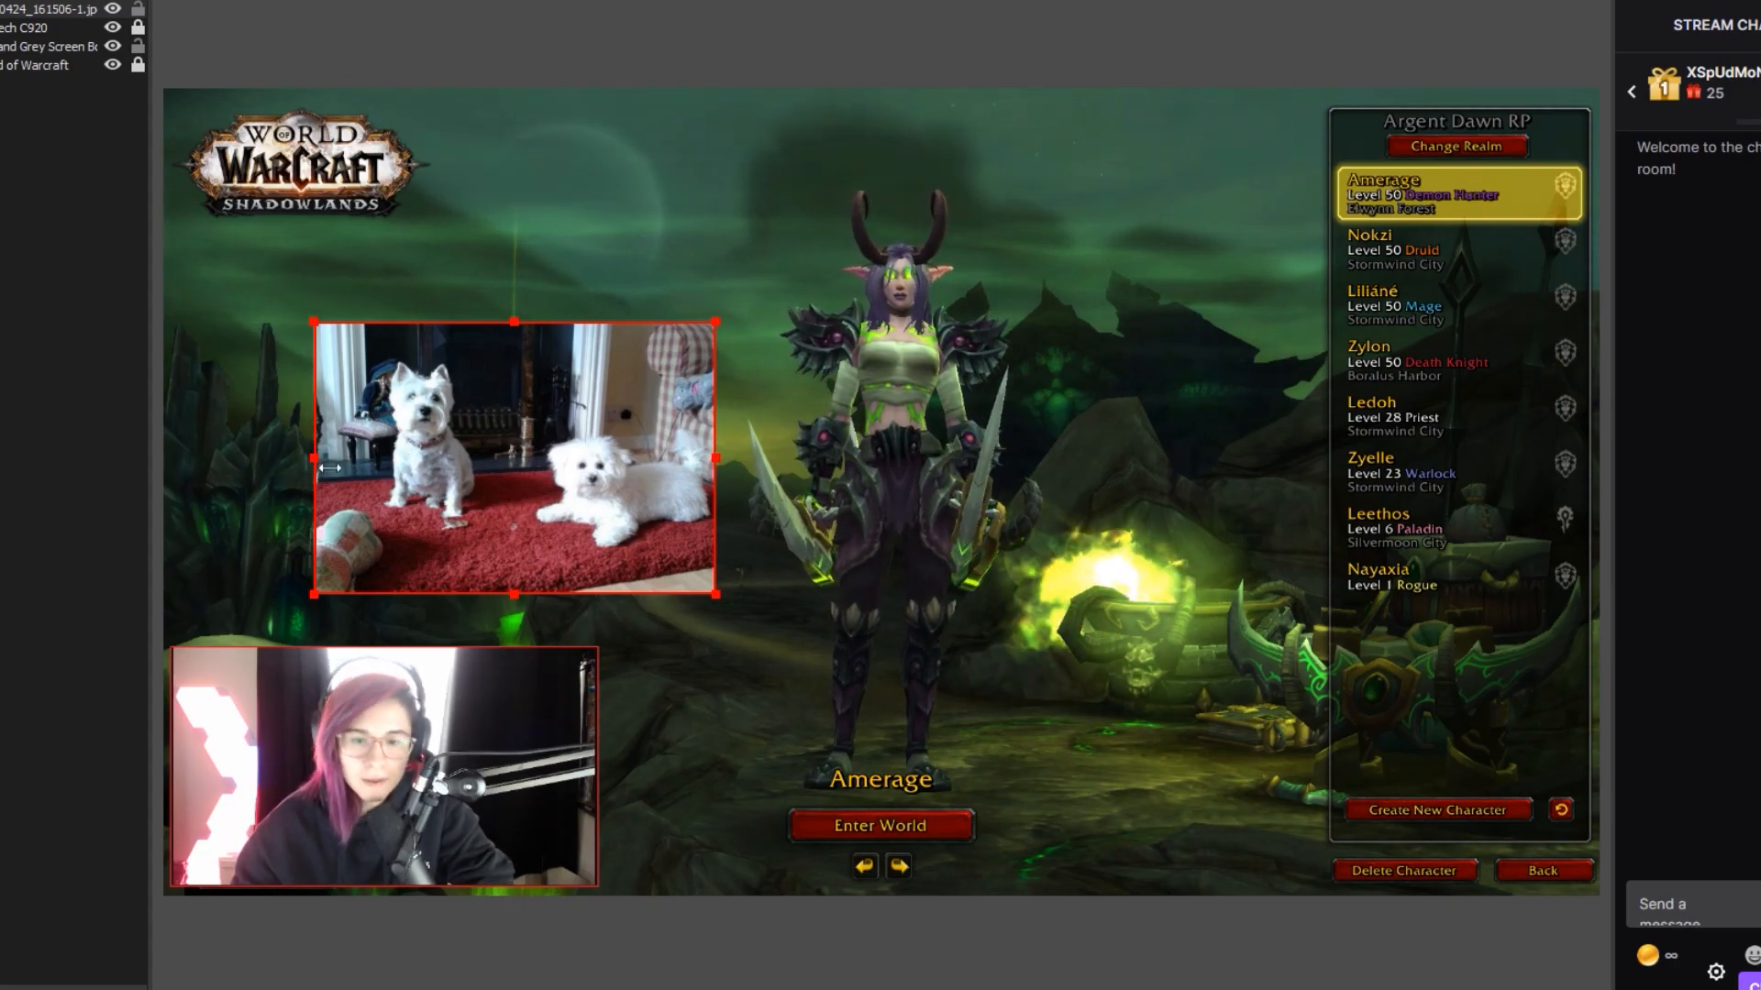
{"action": "left_click_drag", "start_coordinate": [328, 465], "coordinate": [522, 458]}
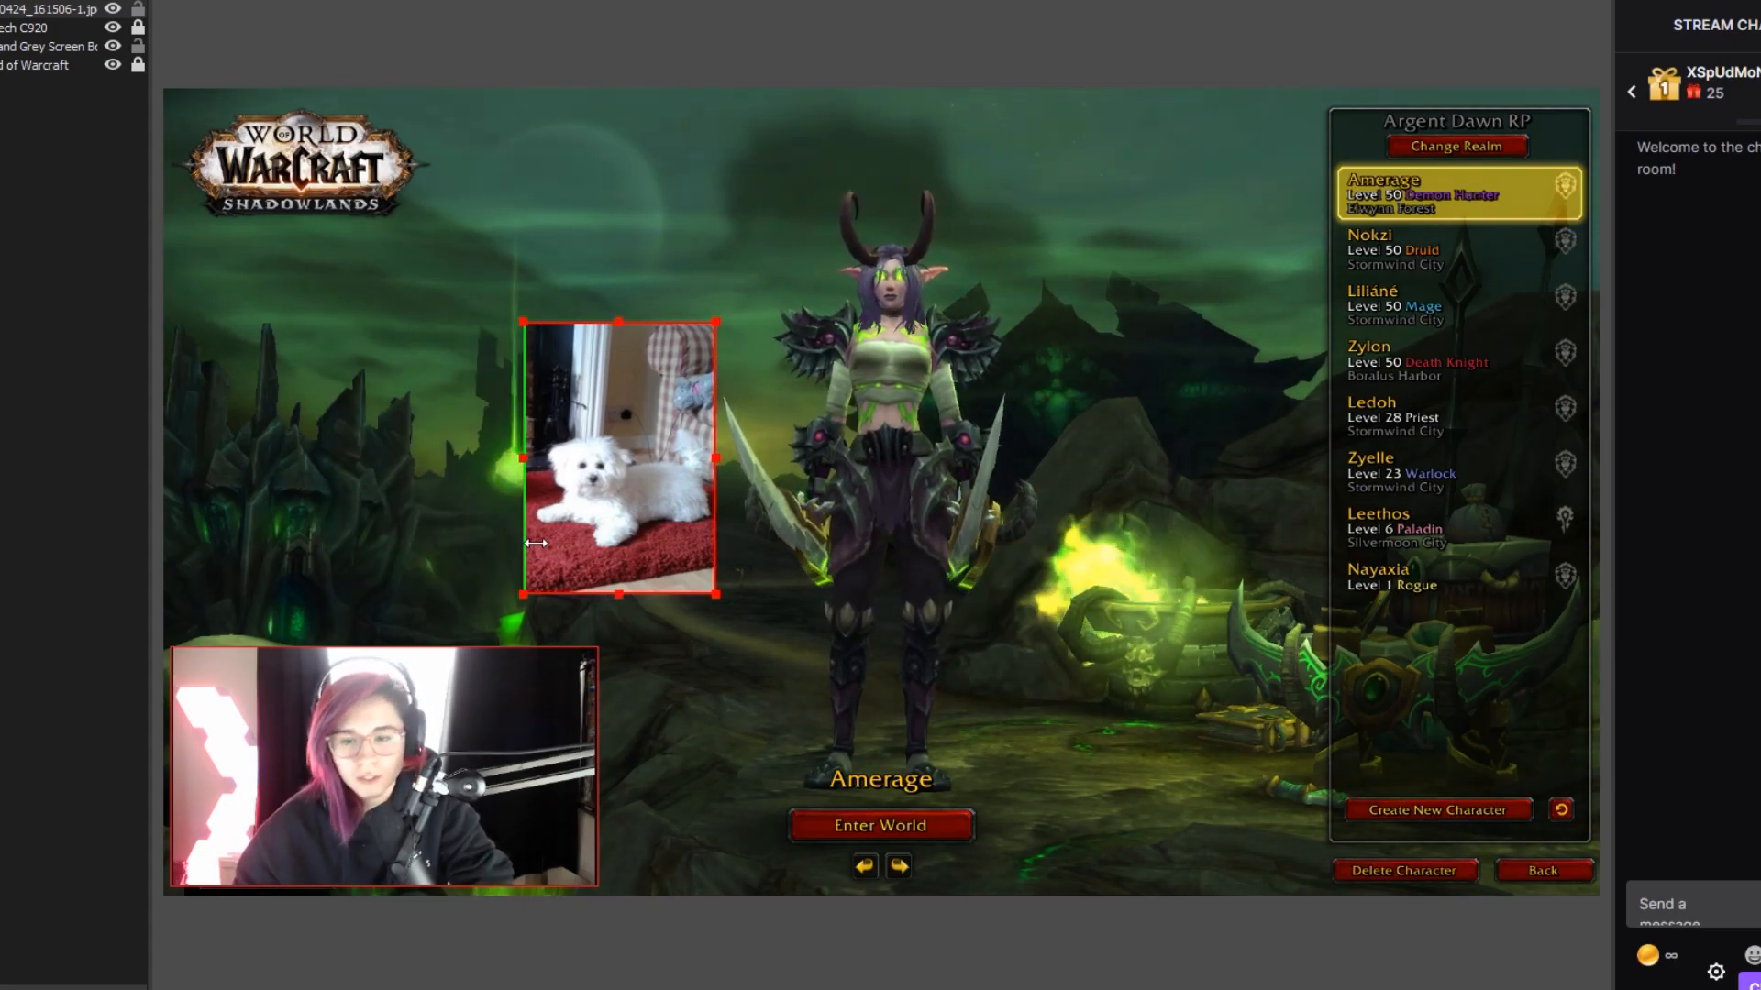
{"action": "left_click_drag", "start_coordinate": [627, 586], "coordinate": [627, 555]}
{"action": "left_click_drag", "start_coordinate": [633, 322], "coordinate": [638, 418]}
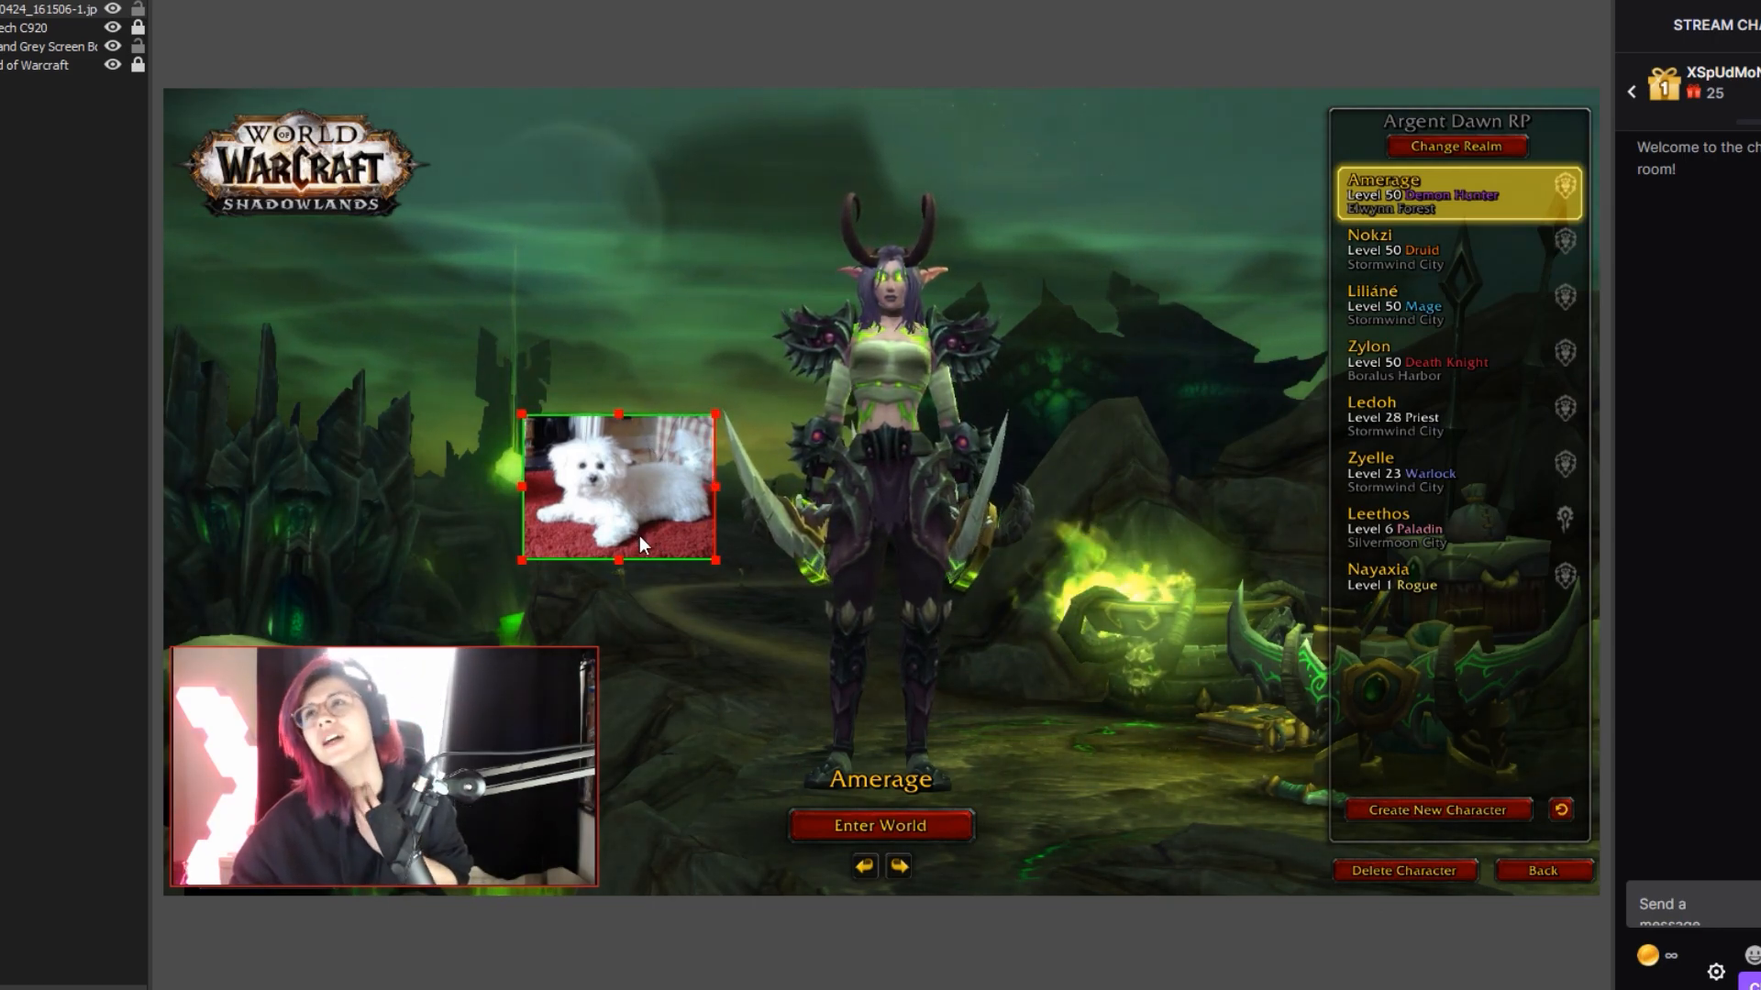
Step: Reposition the cropped dog photo on the canvas, trim its right edge slightly and place it above the webcam feed
{"action": "left_click_drag", "start_coordinate": [619, 531], "coordinate": [501, 485]}
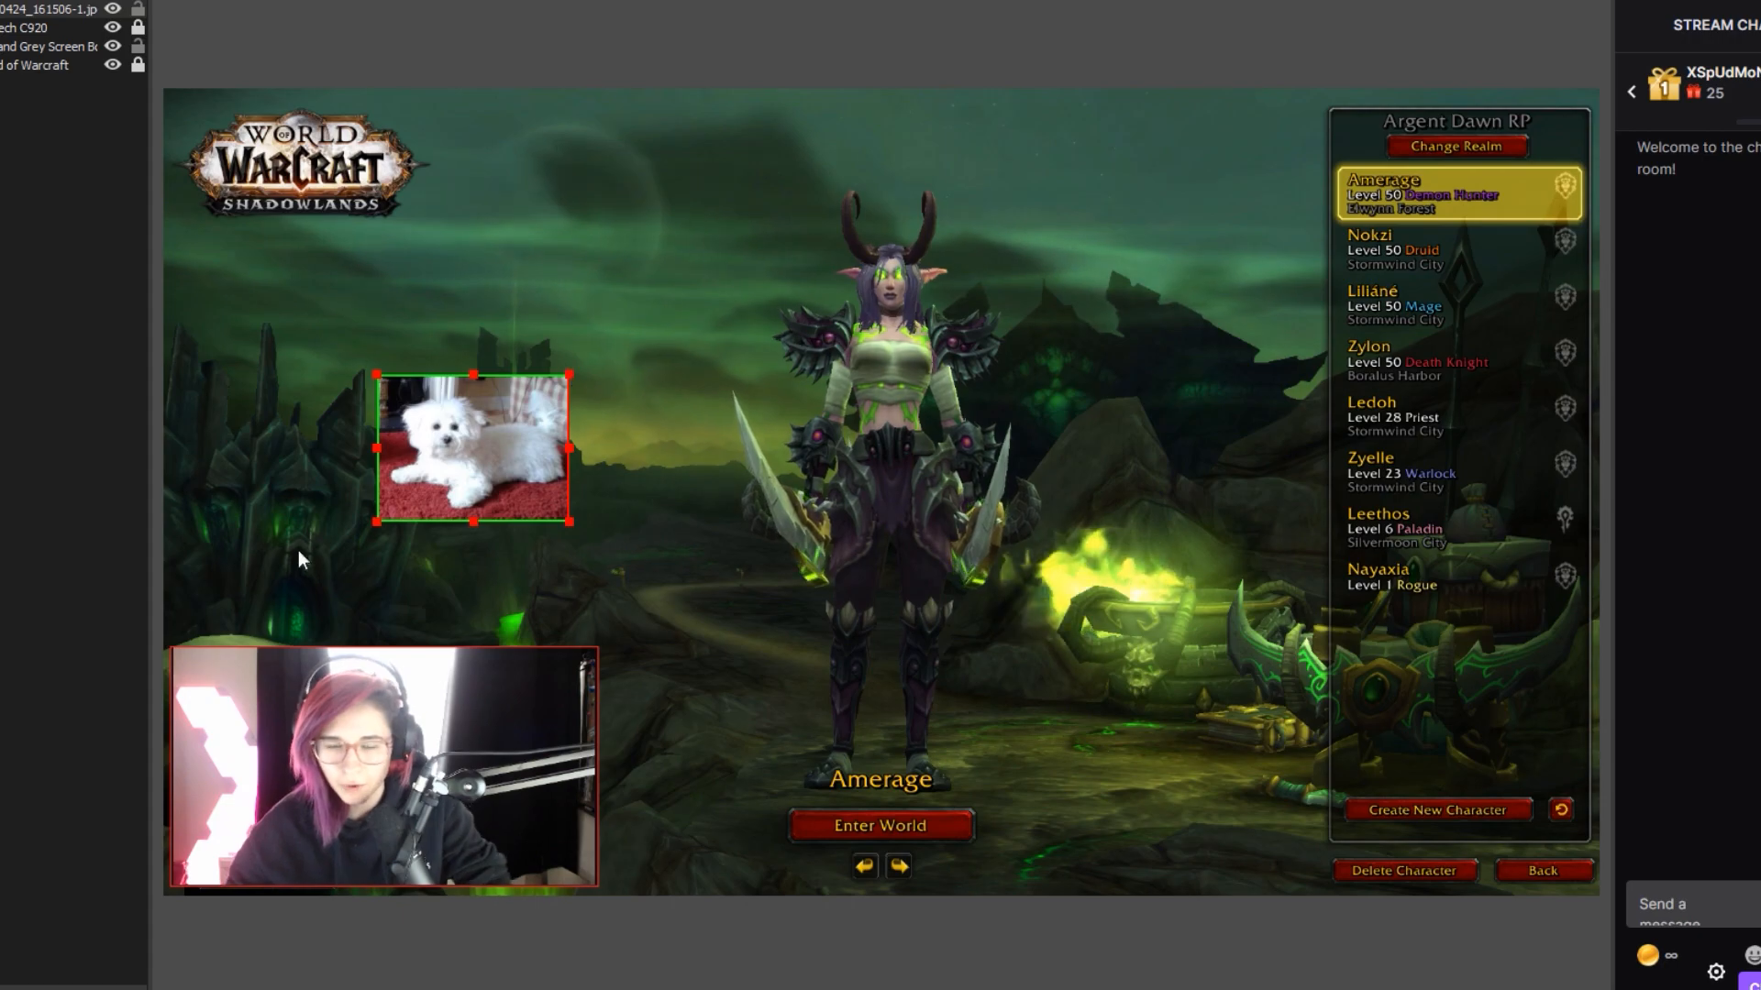
{"action": "left_click_drag", "start_coordinate": [488, 470], "coordinate": [640, 442]}
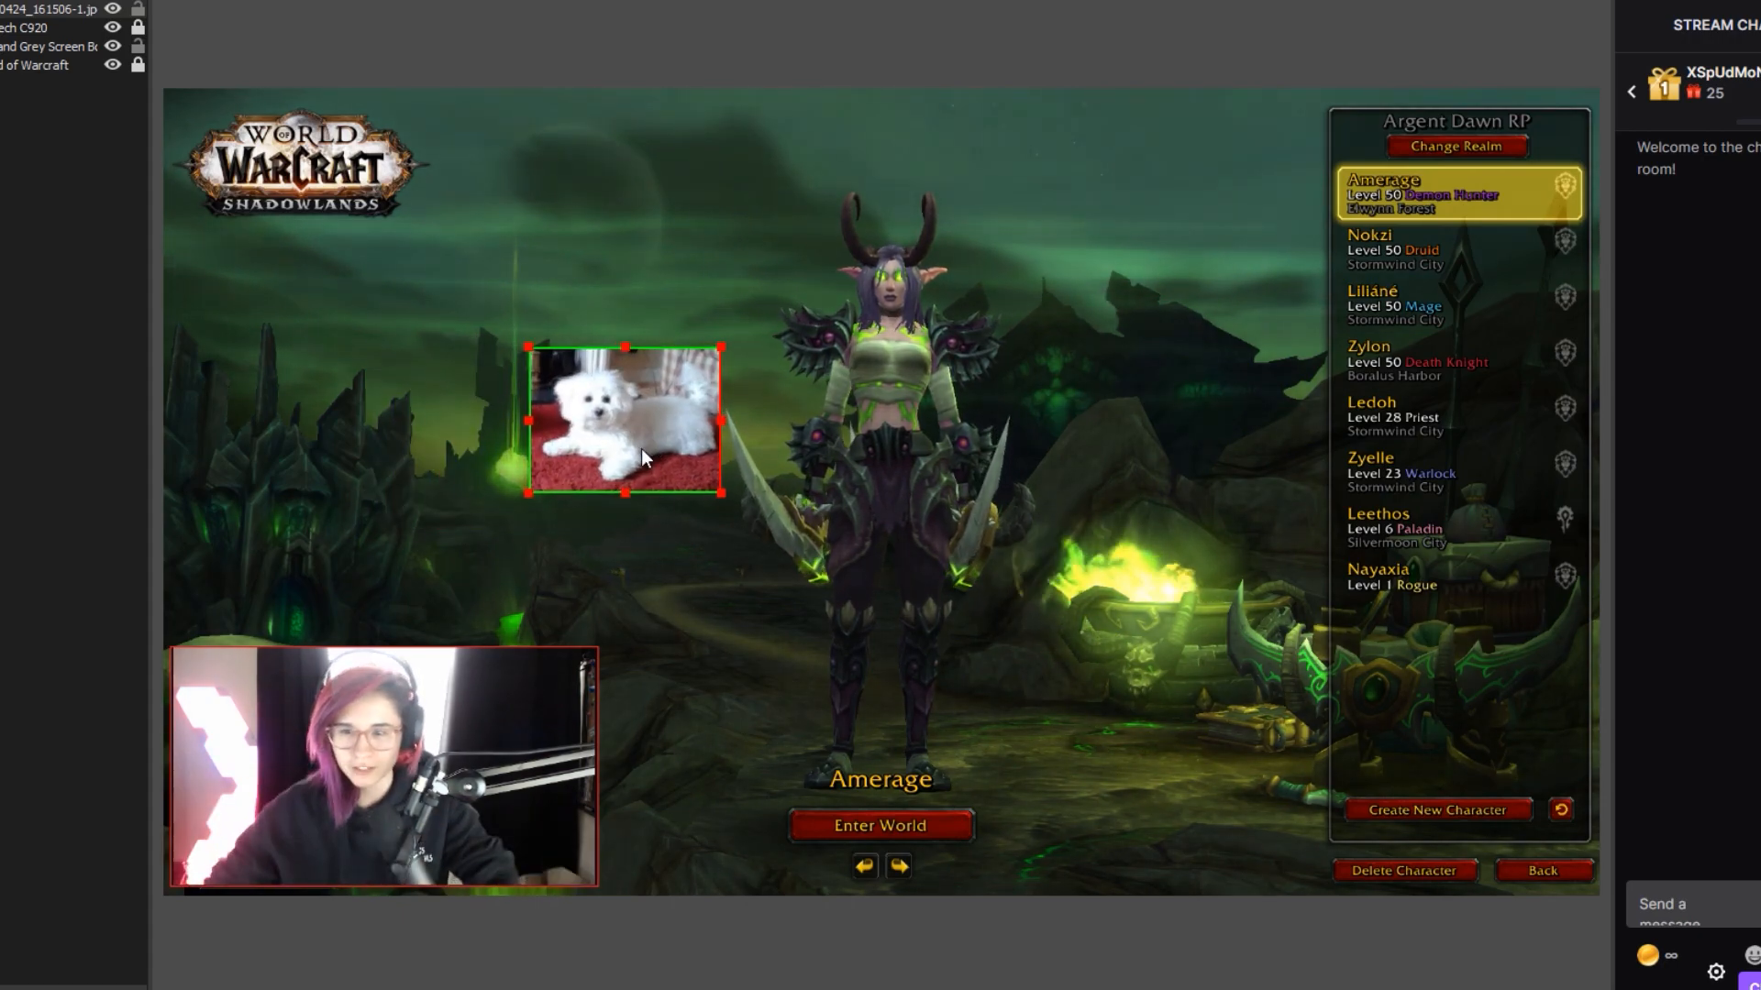
{"action": "left_click_drag", "start_coordinate": [668, 460], "coordinate": [860, 496]}
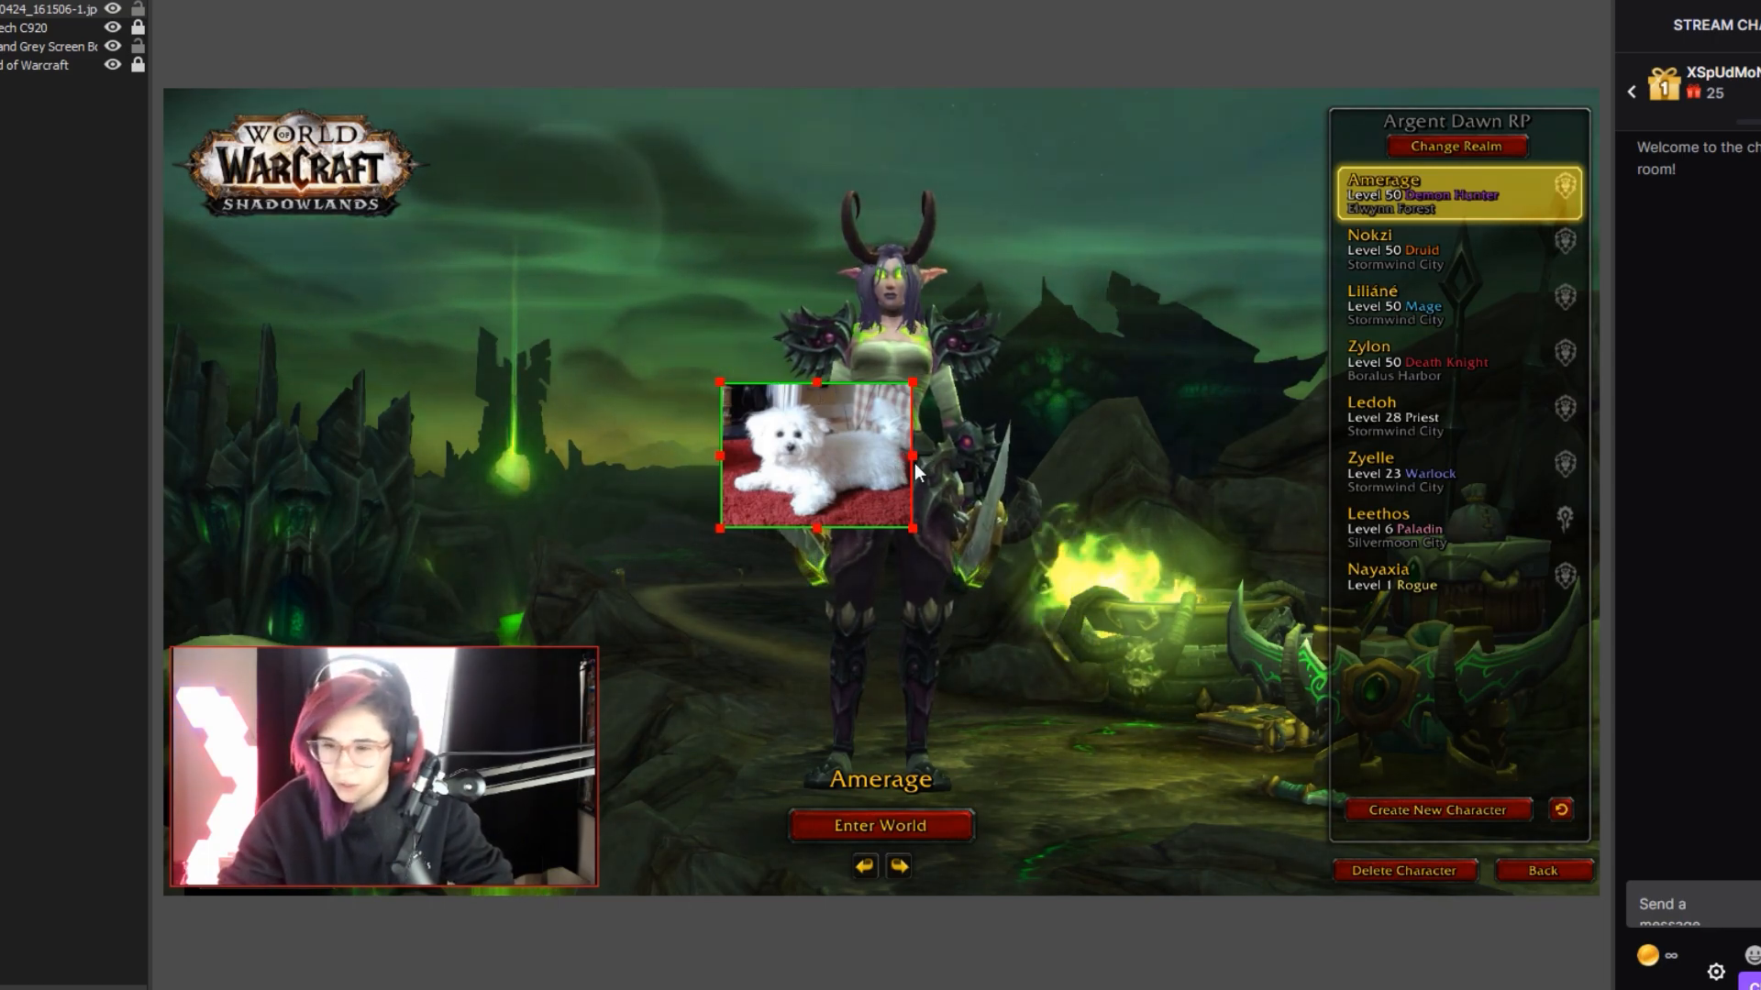
{"action": "left_click_drag", "start_coordinate": [930, 468], "coordinate": [913, 504]}
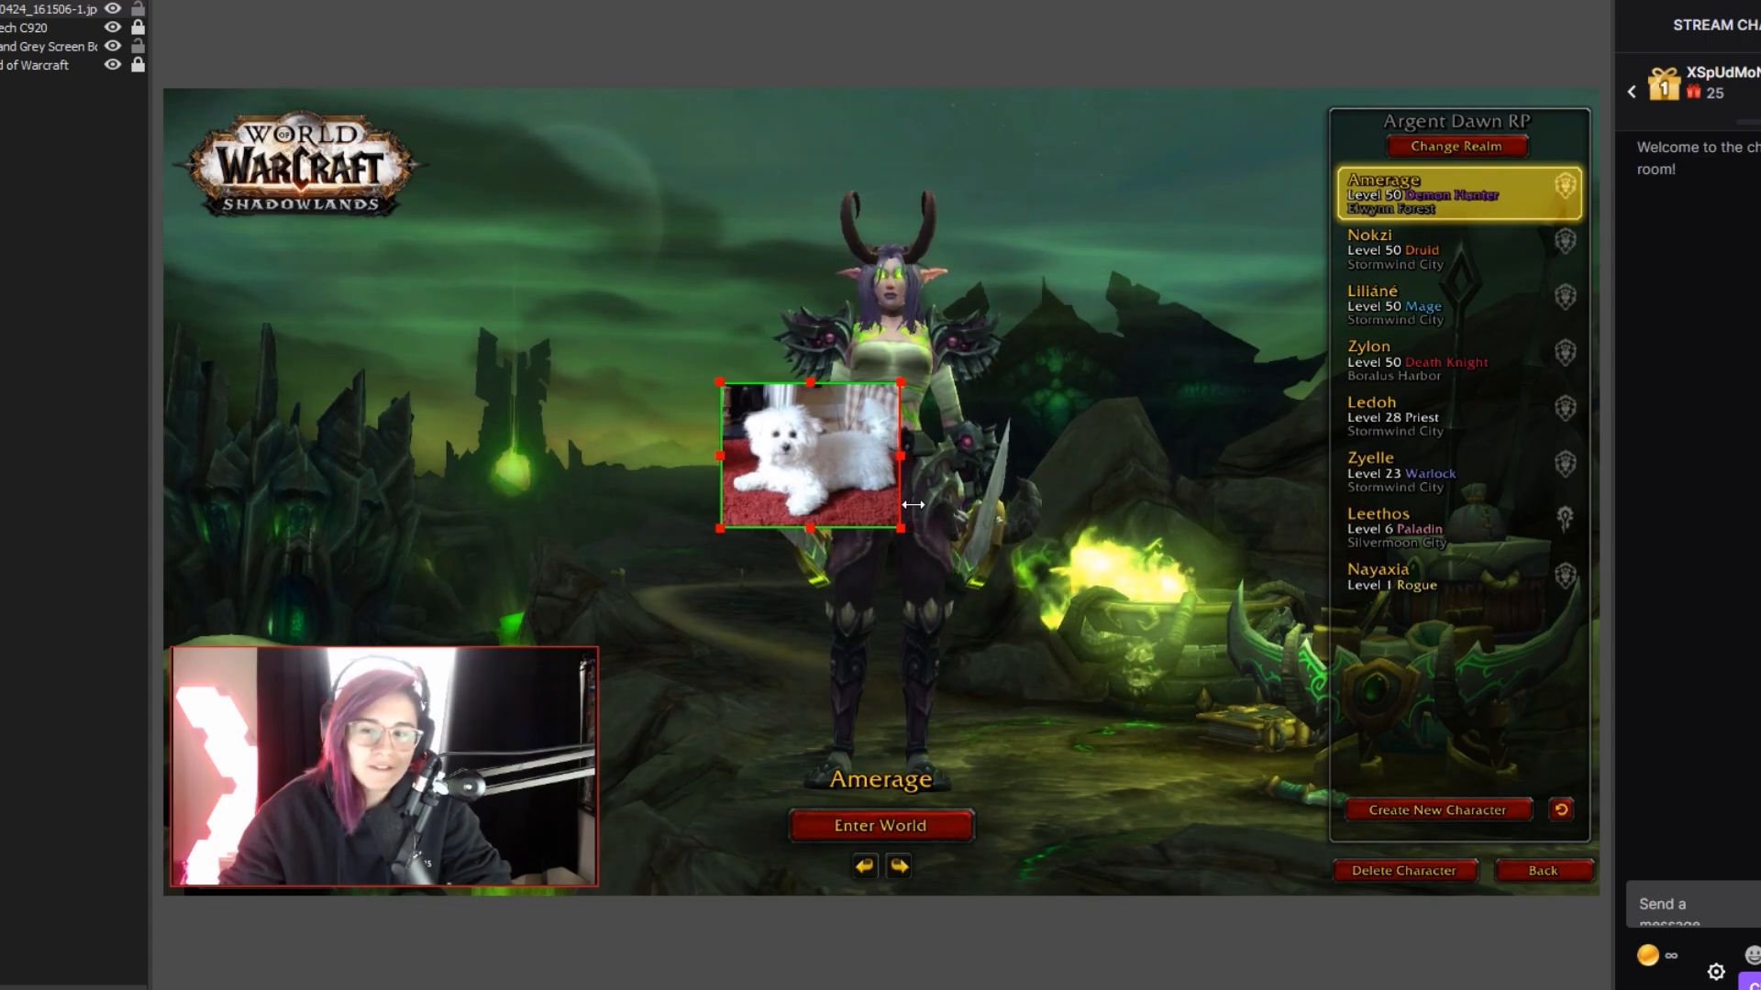
{"action": "left_click_drag", "start_coordinate": [864, 473], "coordinate": [485, 453]}
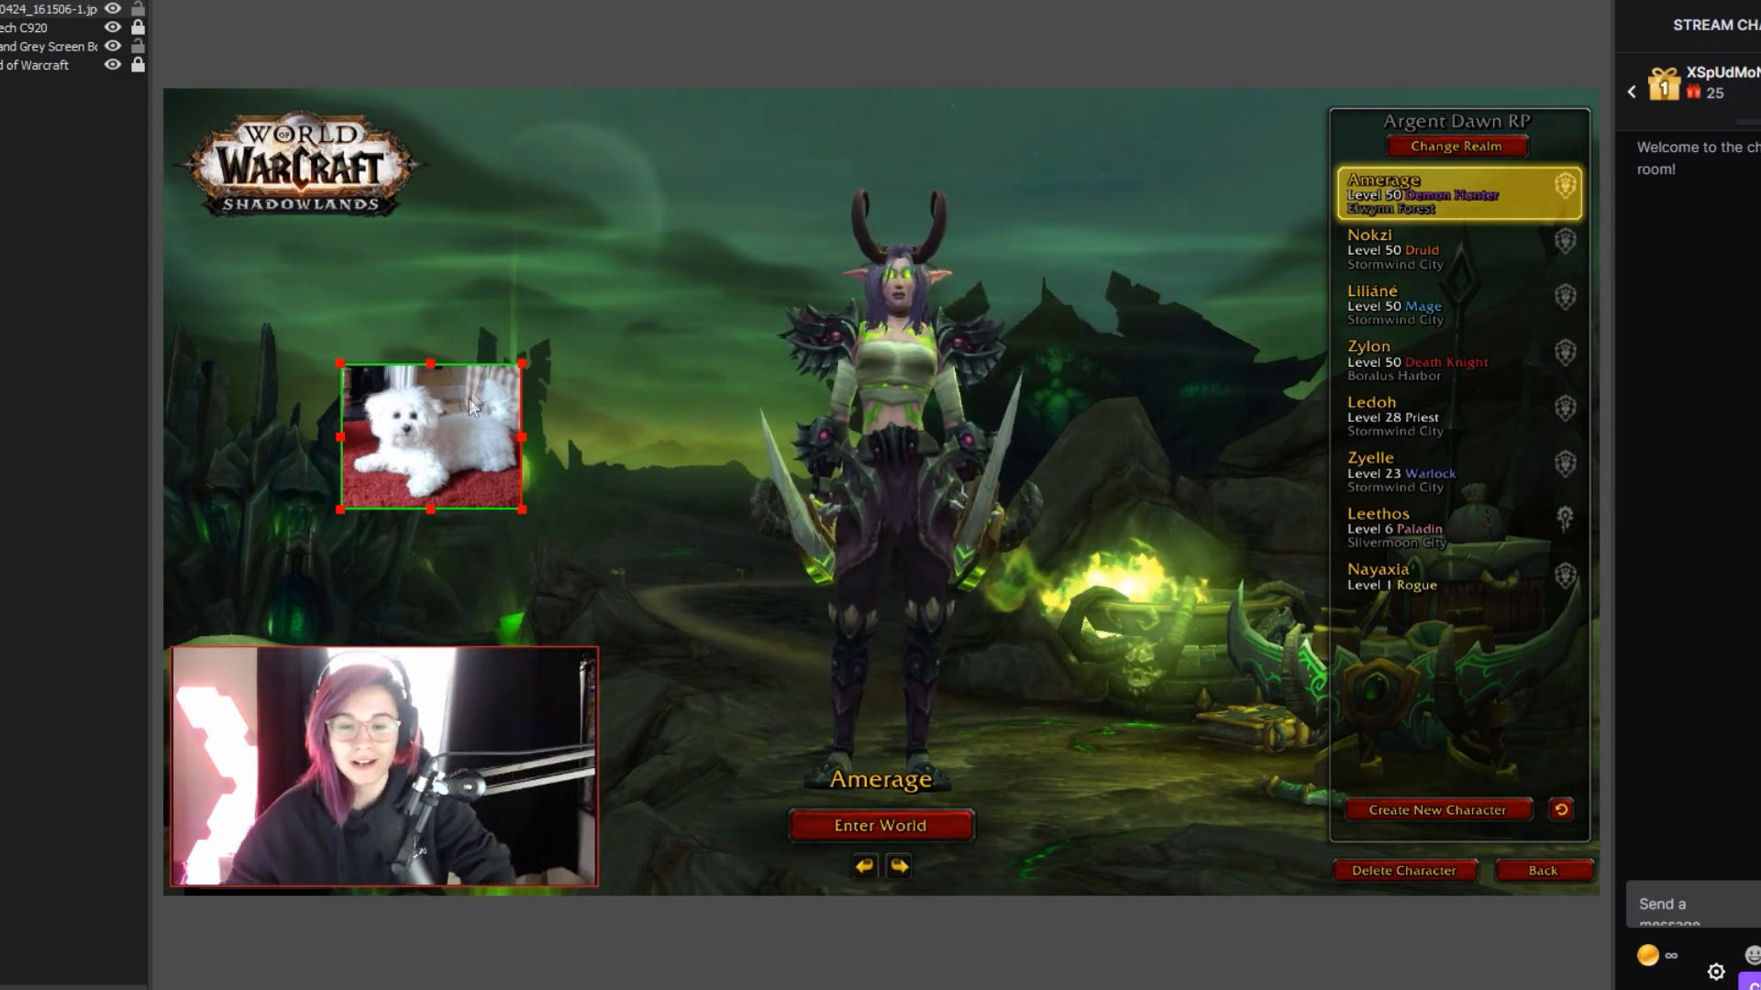
Step: Enlarge the Logitech C920 webcam feed to cover most of the canvas behind the dog photo
{"action": "left_click", "coordinate": [475, 730]}
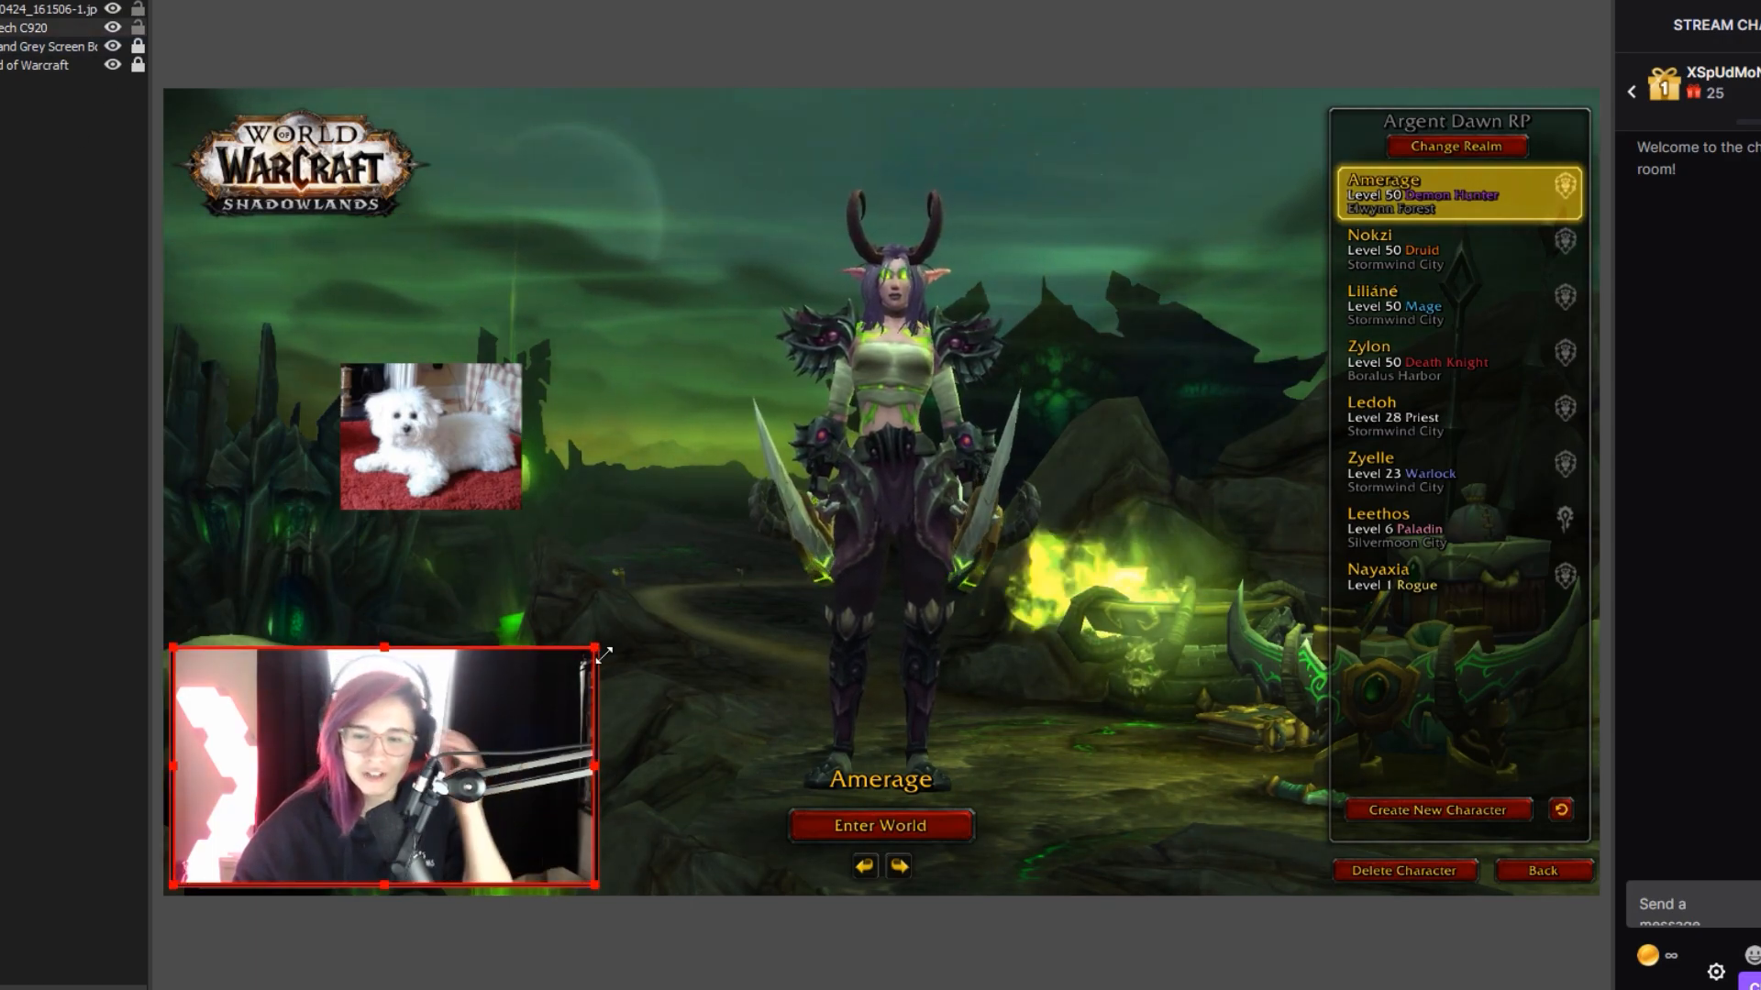
{"action": "left_click_drag", "start_coordinate": [595, 647], "coordinate": [1291, 262]}
{"action": "left_click_drag", "start_coordinate": [1294, 578], "coordinate": [1609, 584]}
{"action": "left_click_drag", "start_coordinate": [903, 258], "coordinate": [906, 169]}
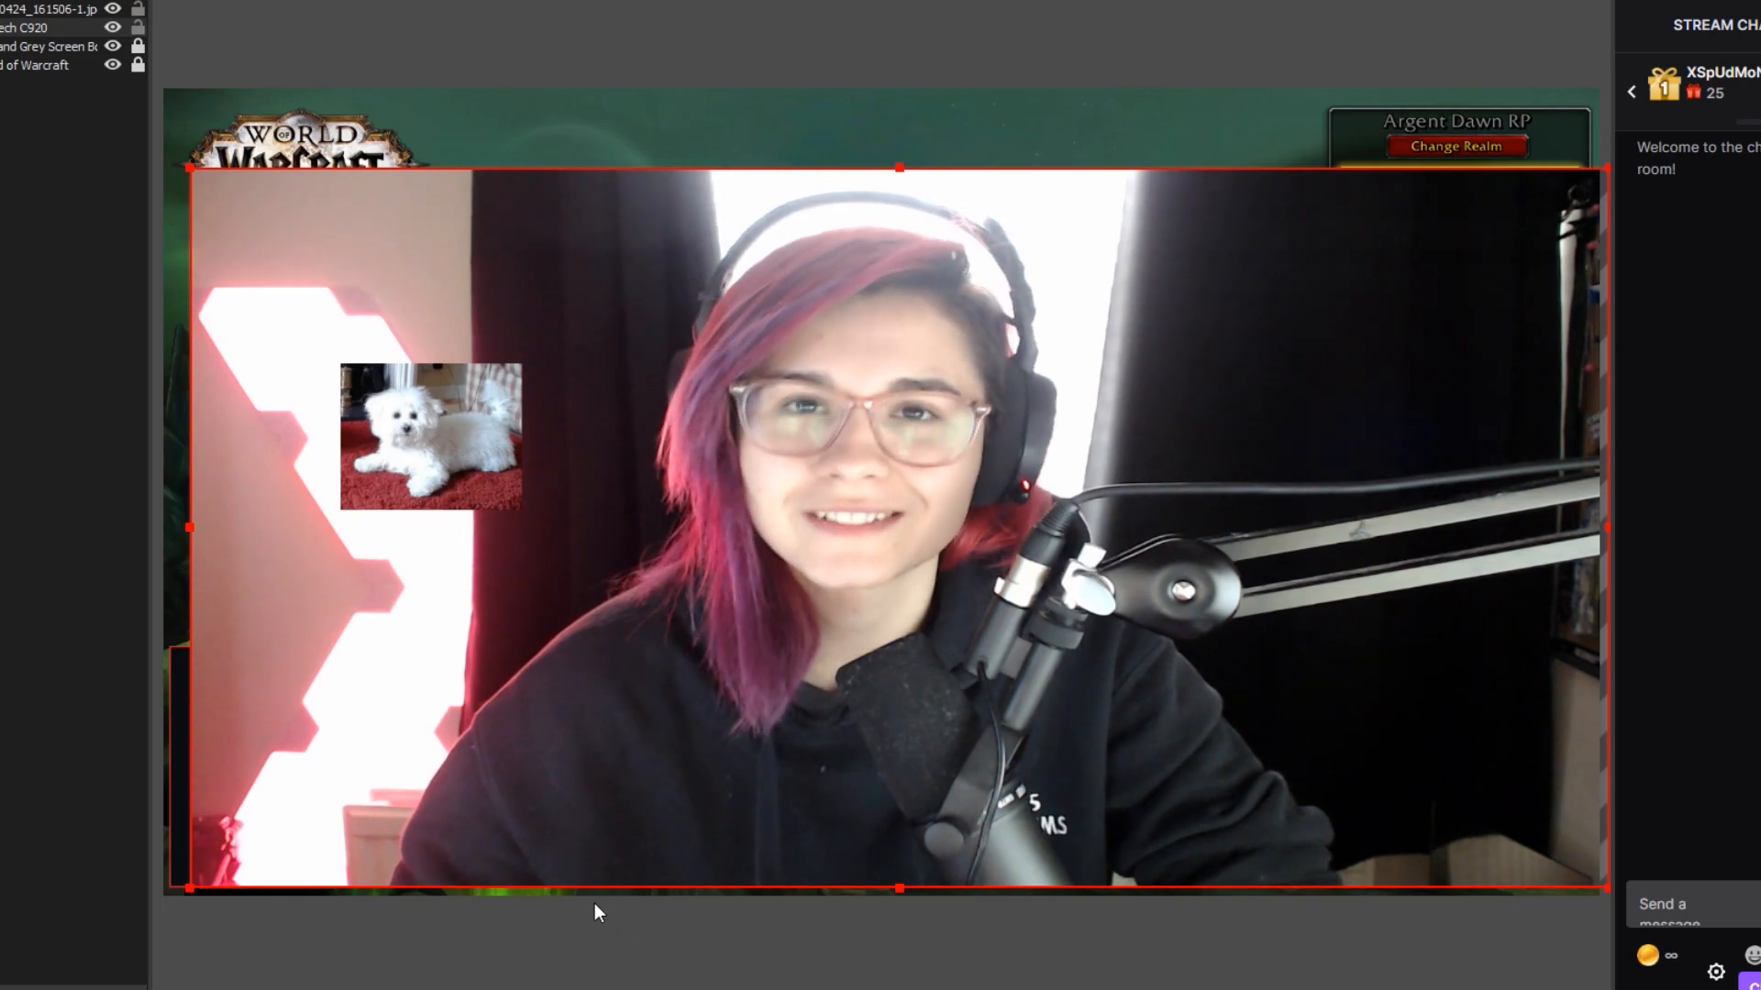
{"action": "left_click_drag", "start_coordinate": [645, 768], "coordinate": [630, 723]}
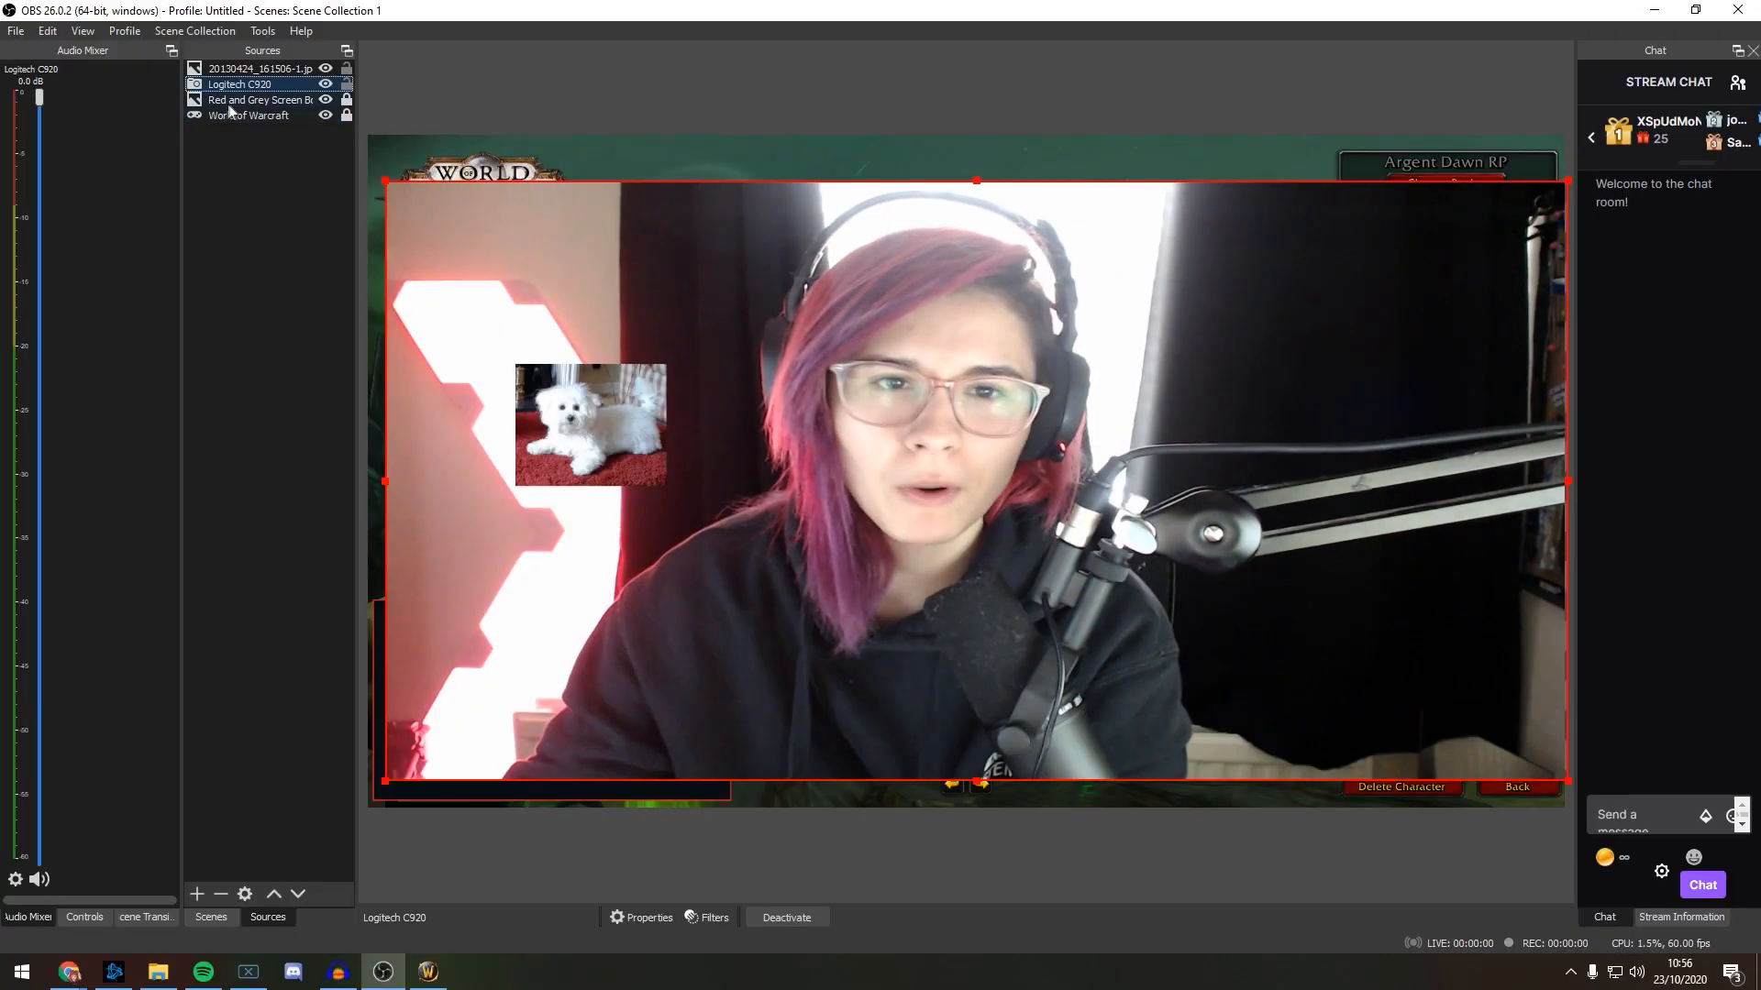
Step: Remove the 20130424_161506-1.jpg image source from the scene
{"action": "left_click", "coordinate": [250, 70]}
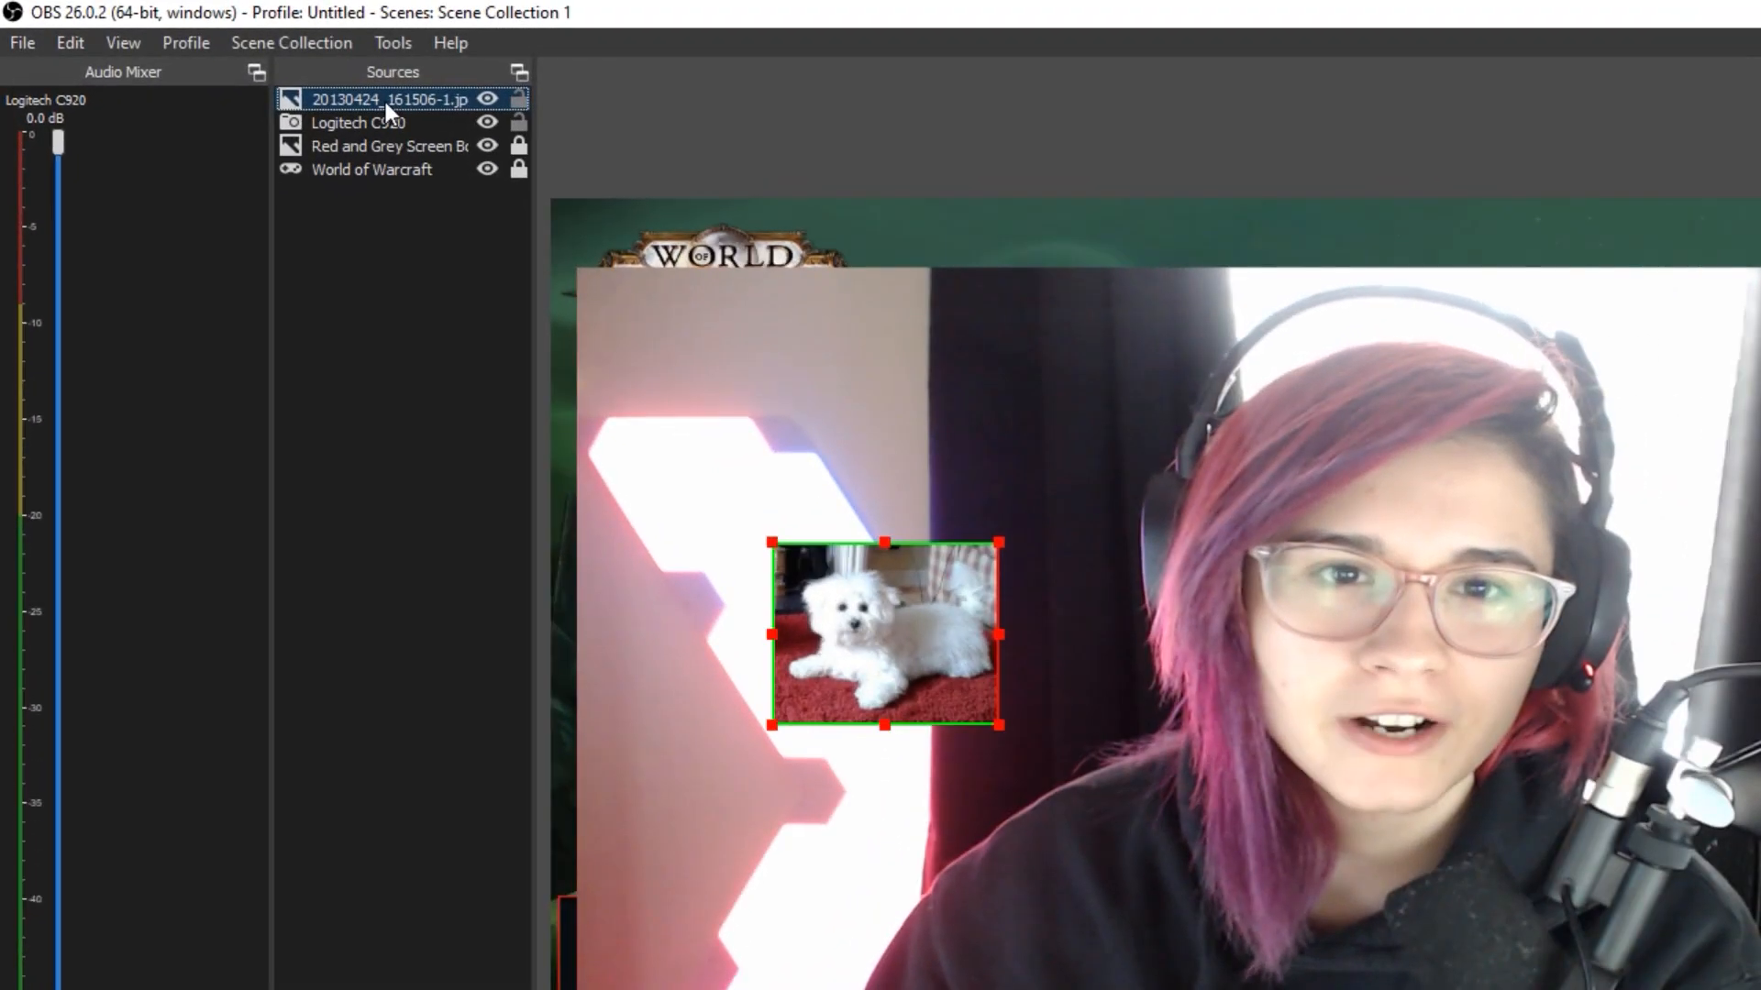
{"action": "right_click", "coordinate": [278, 71]}
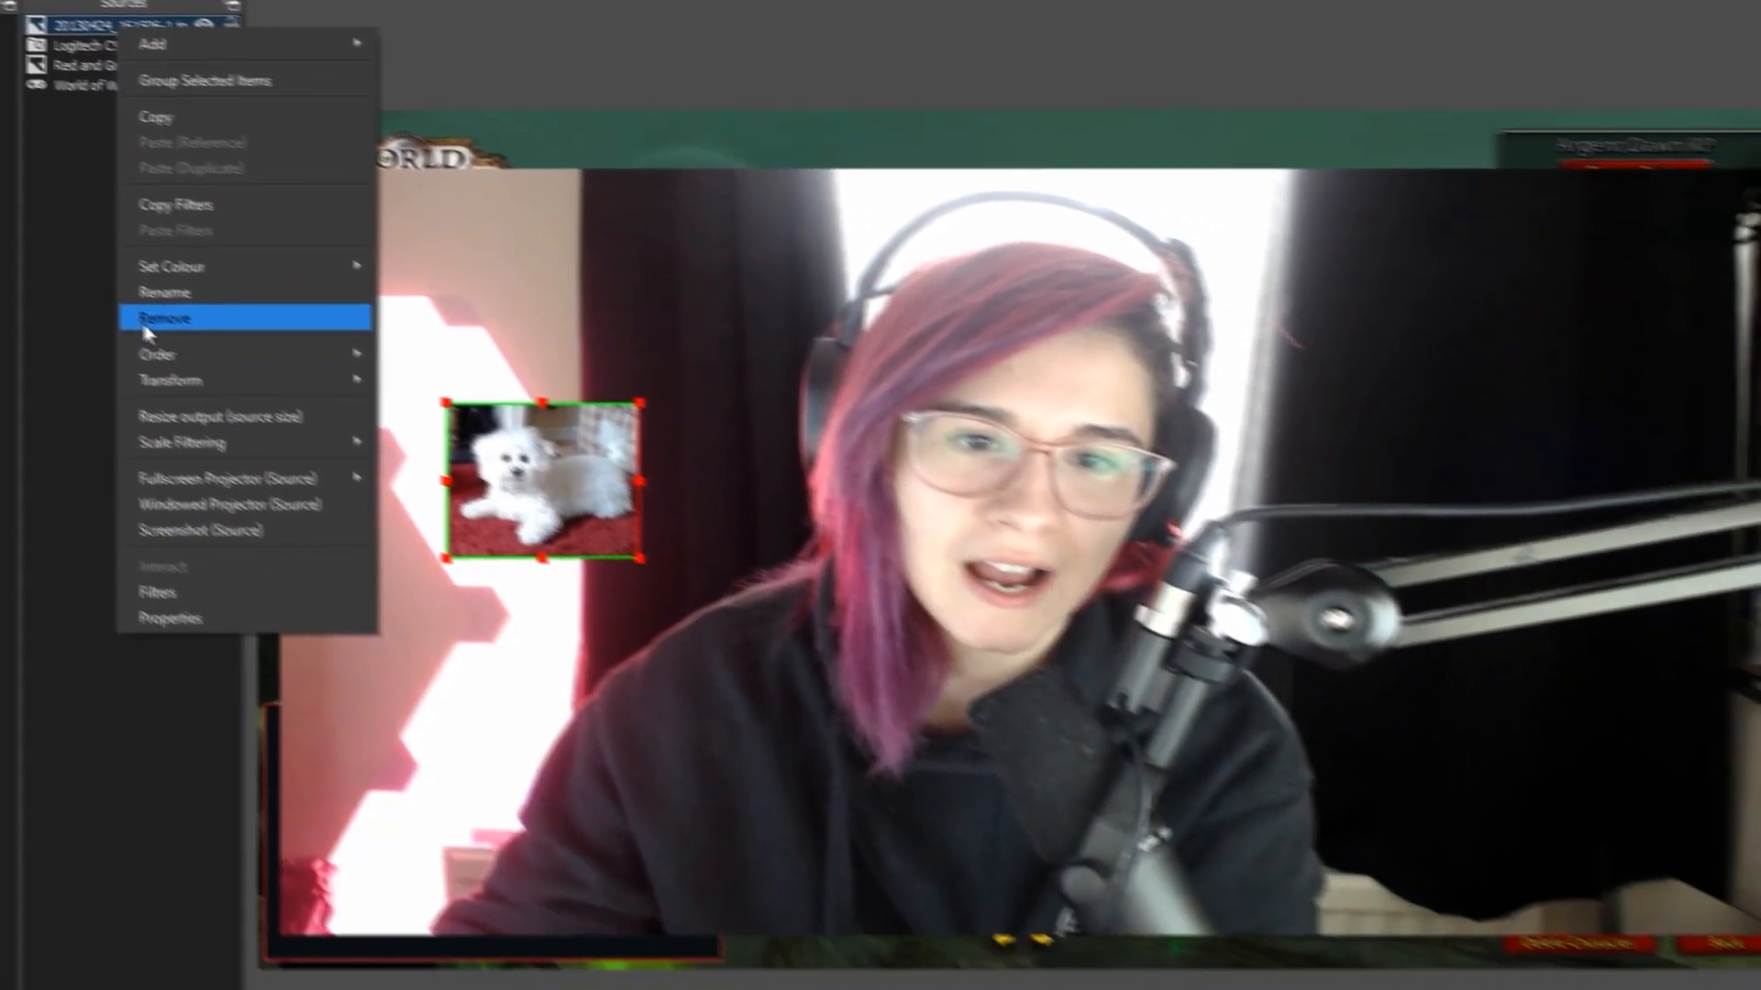
{"action": "left_click", "coordinate": [152, 318]}
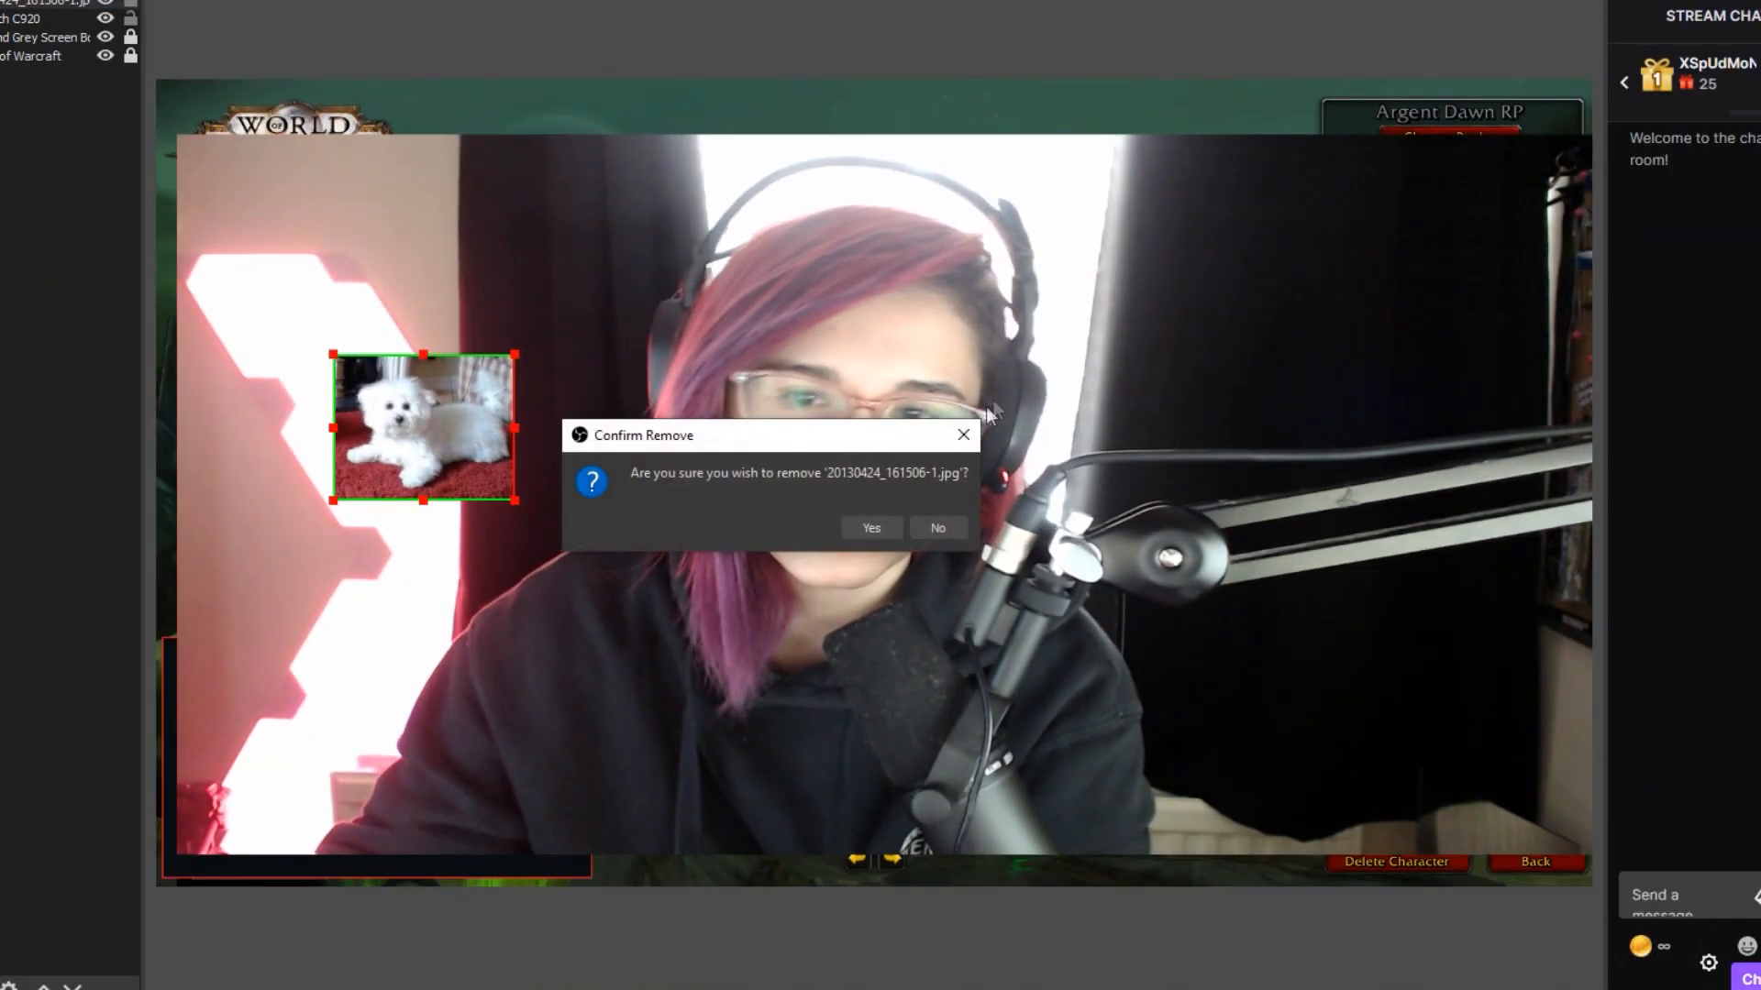
{"action": "left_click", "coordinate": [862, 536]}
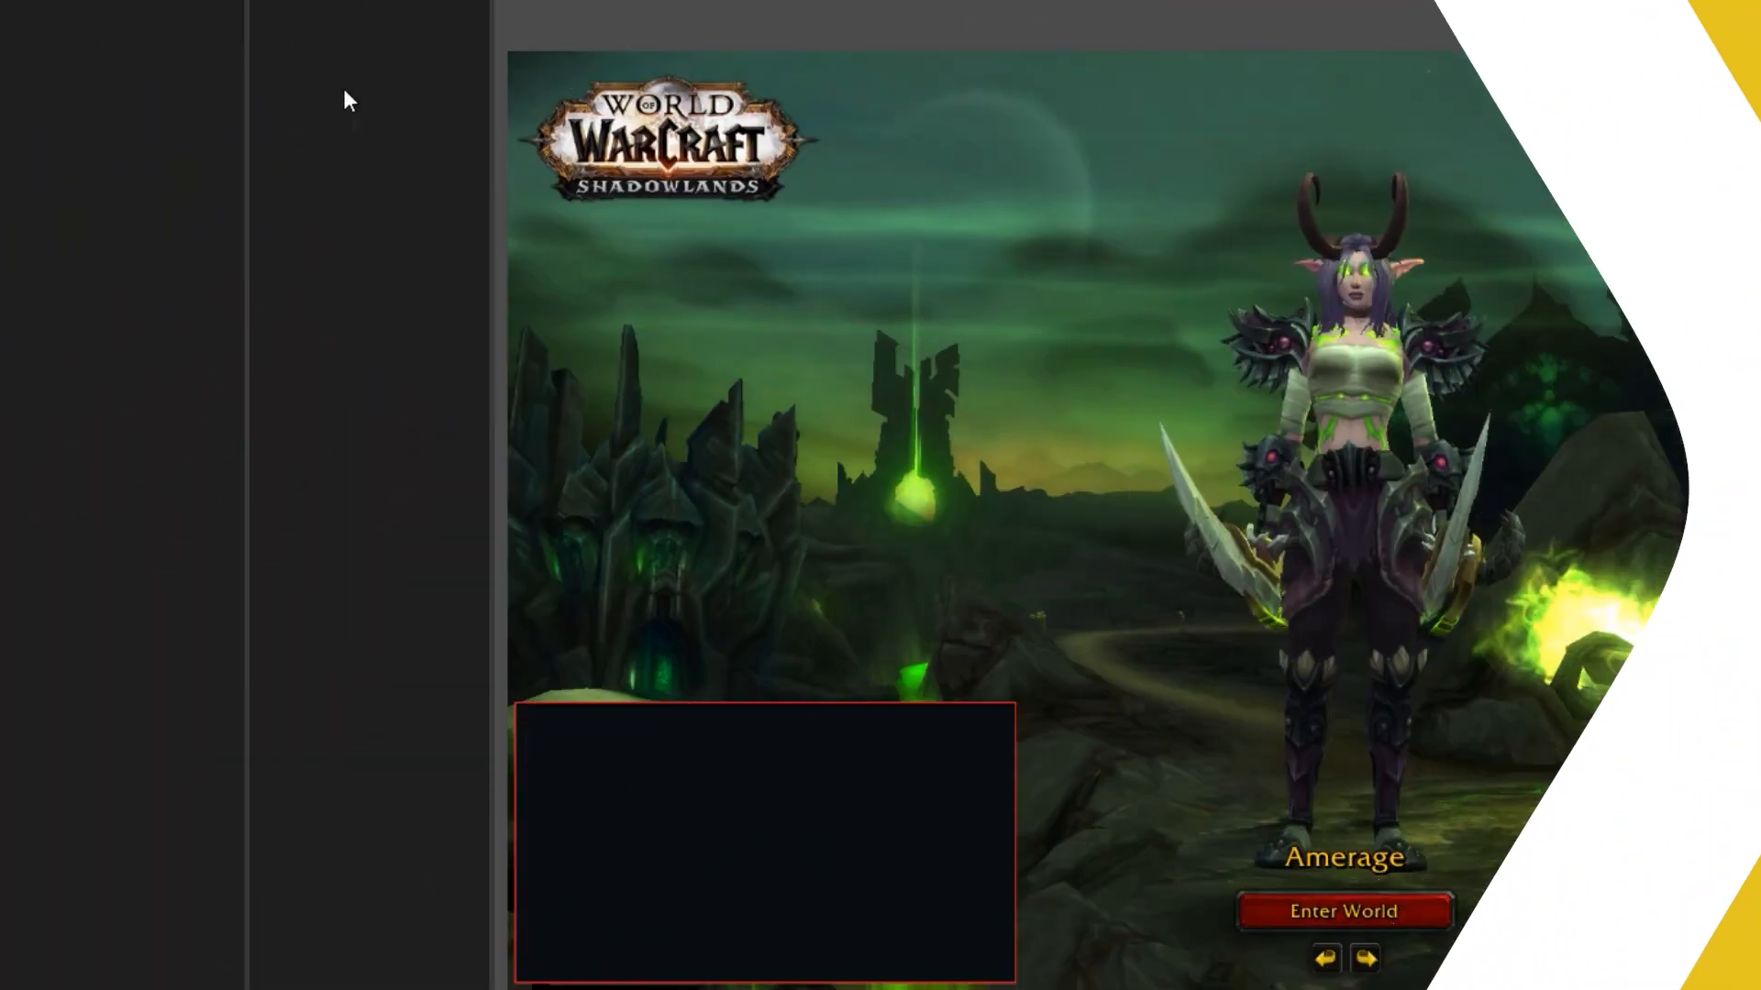
{"action": "right_click", "coordinate": [259, 189]}
{"action": "mouse_move", "coordinate": [299, 211]}
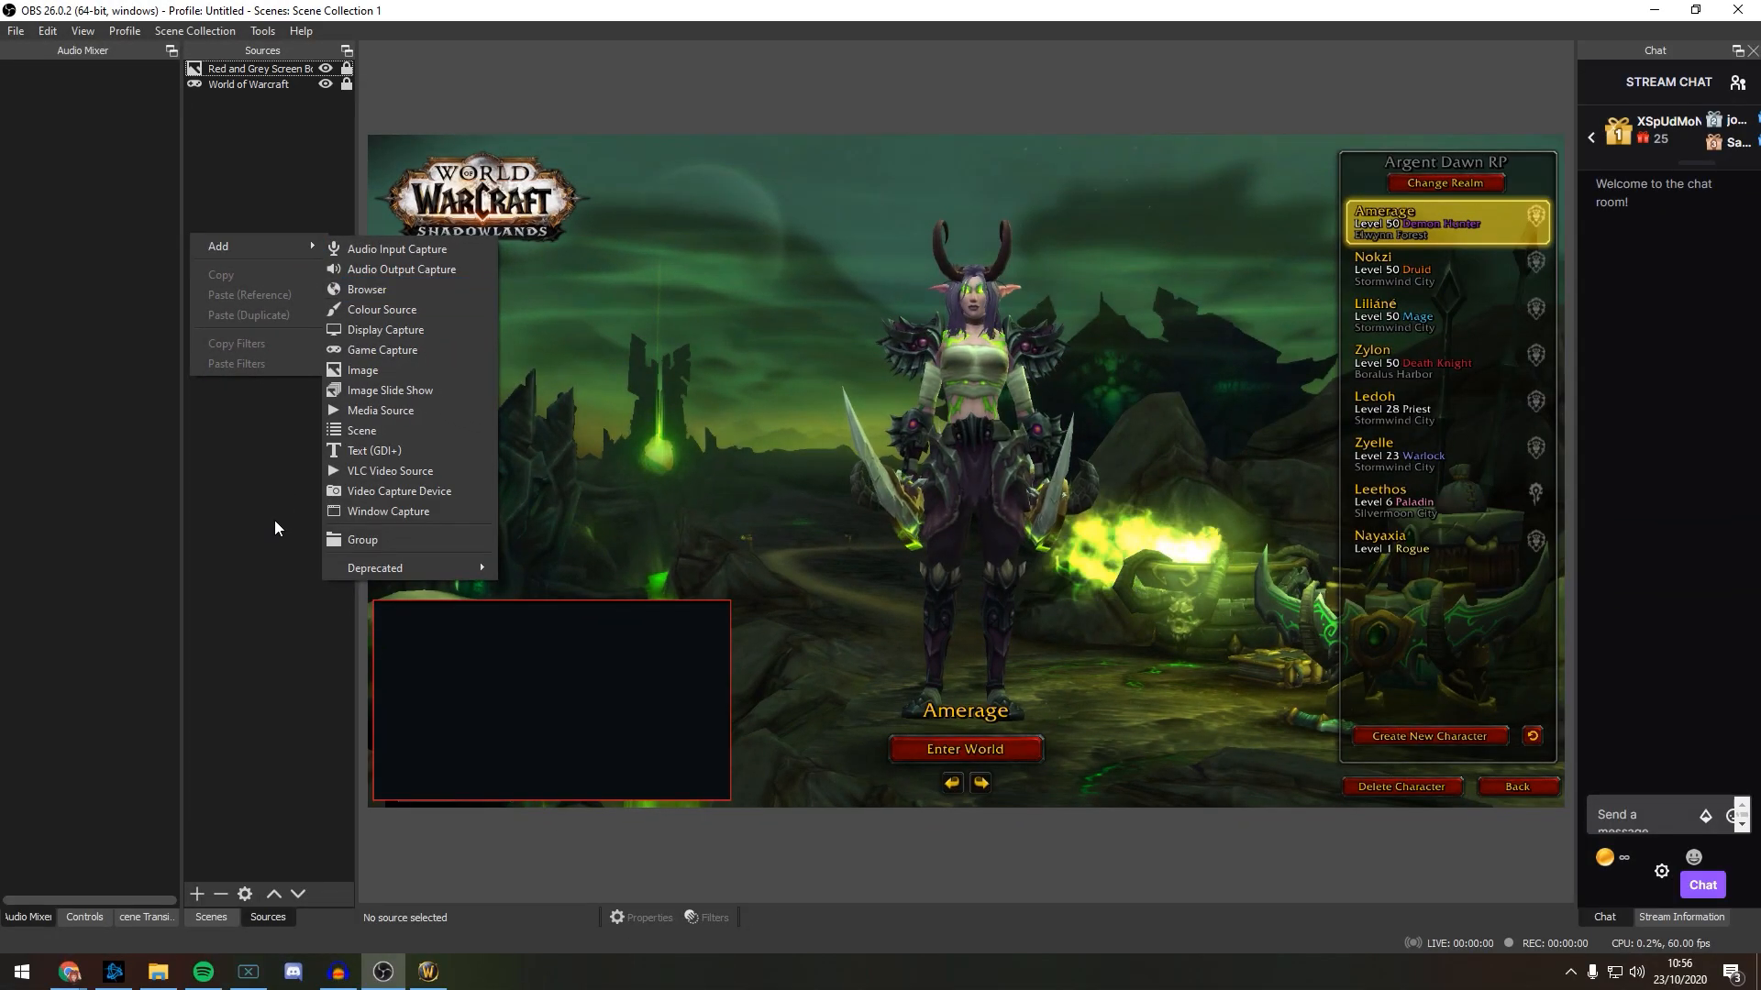
{"action": "left_click", "coordinate": [273, 521]}
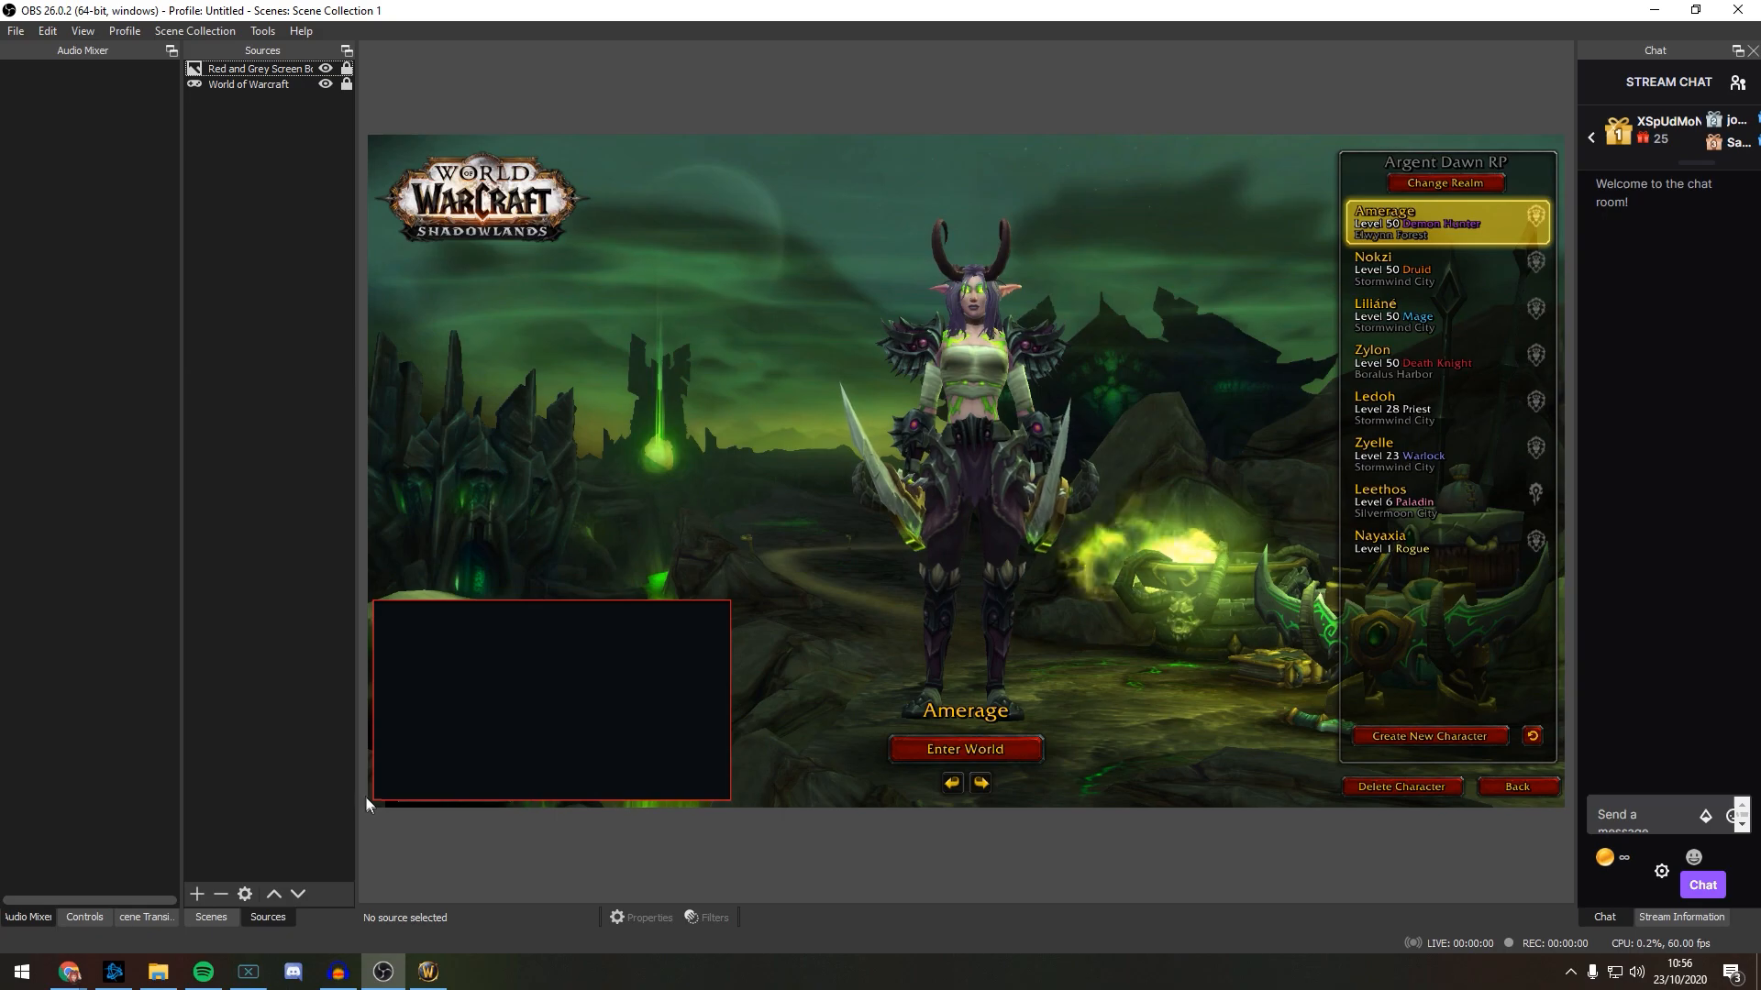
Step: Switch to Chrome, open the Streamlabs dashboard in a new tab and copy the Alert Box widget URL
{"action": "mouse_move", "coordinate": [69, 970]}
{"action": "left_click", "coordinate": [268, 905]}
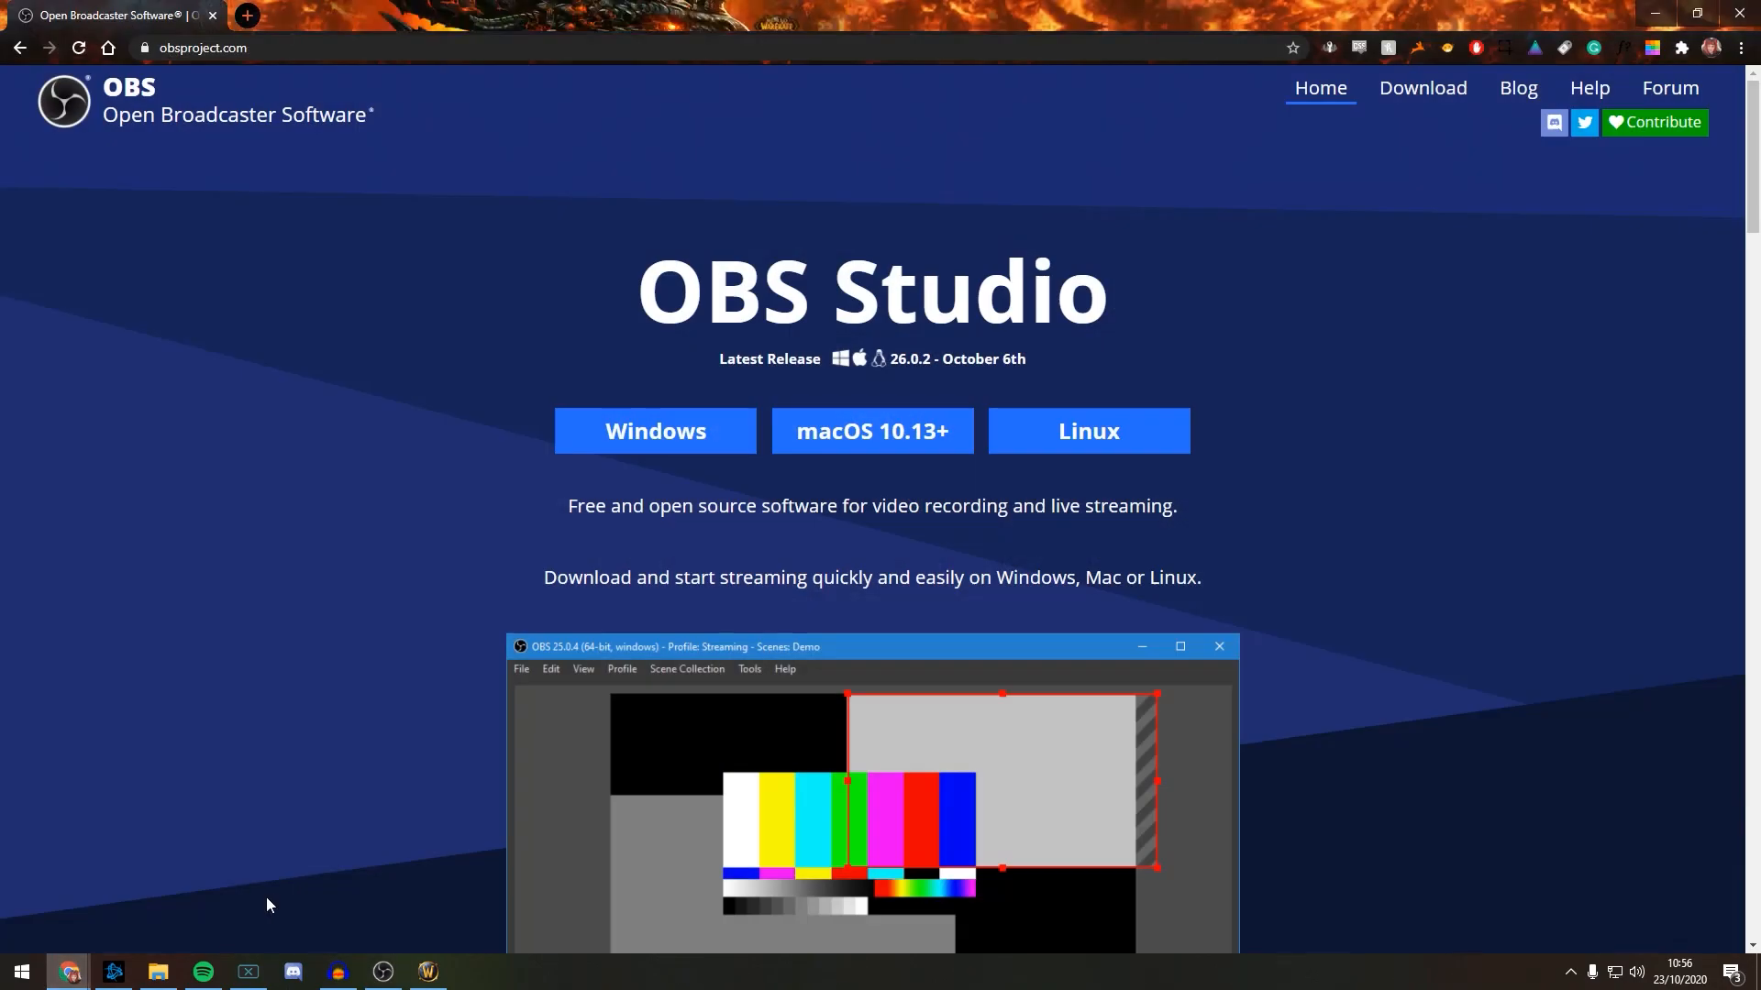
{"action": "left_click", "coordinate": [247, 16]}
{"action": "type", "text": "streamlabs"}
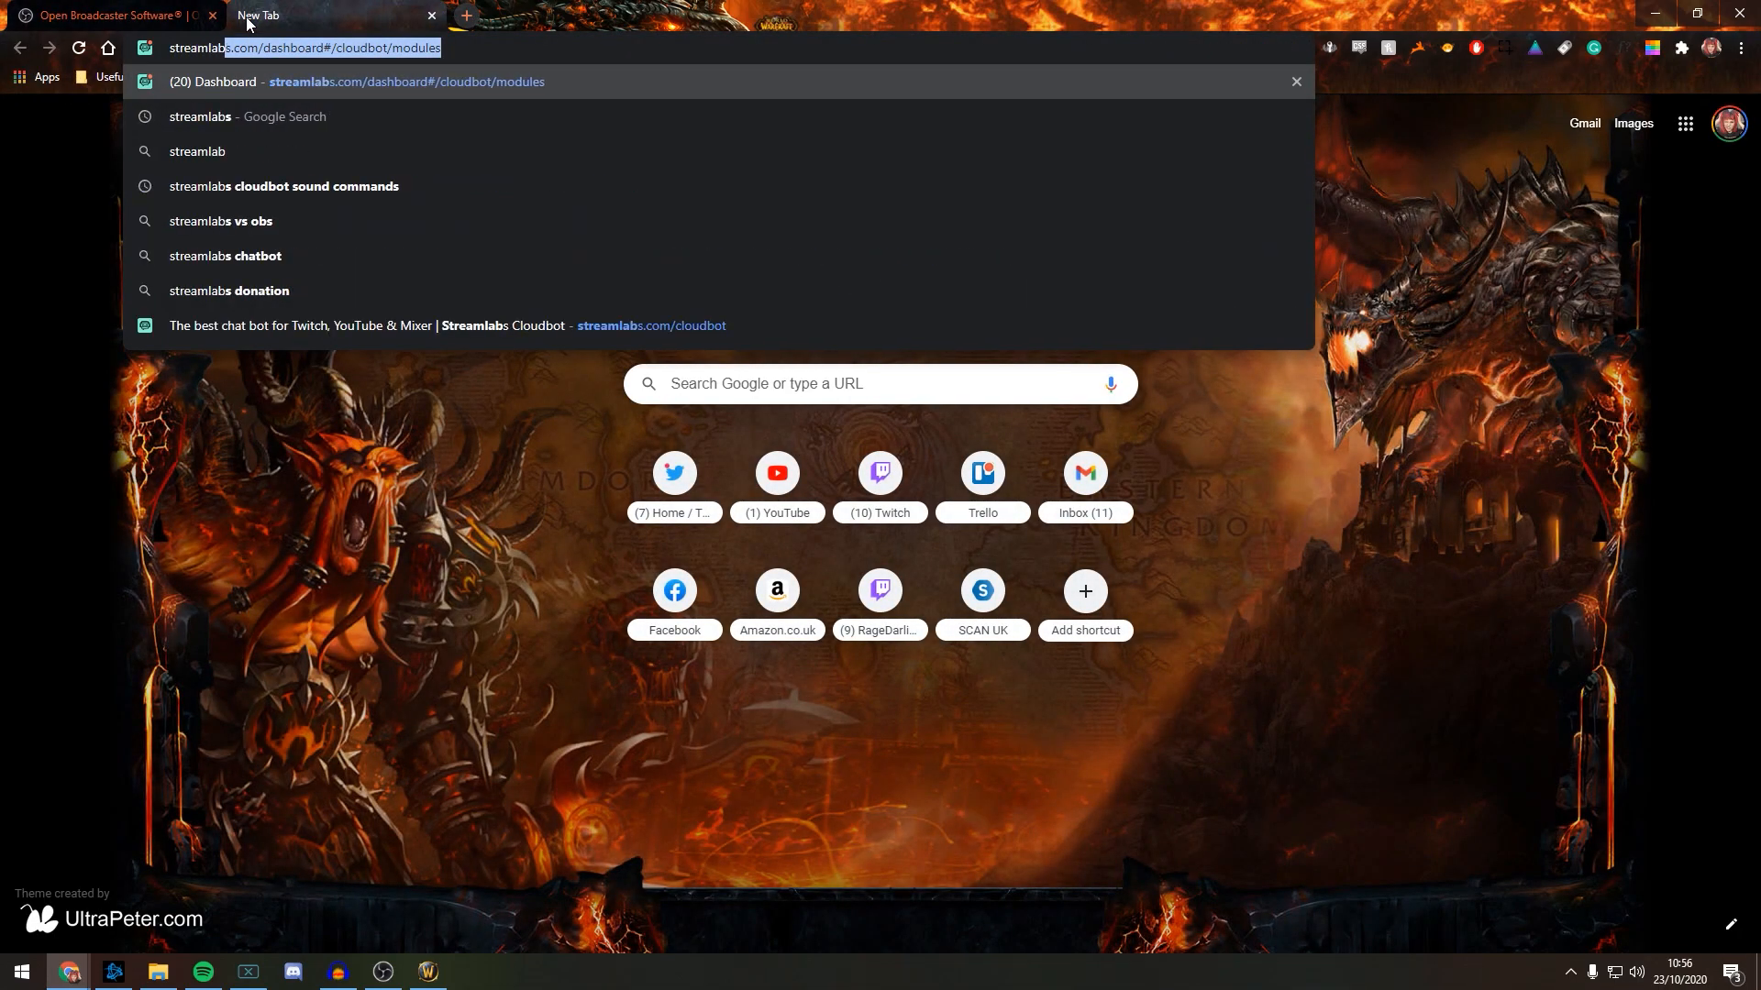
{"action": "key", "text": "Return"}
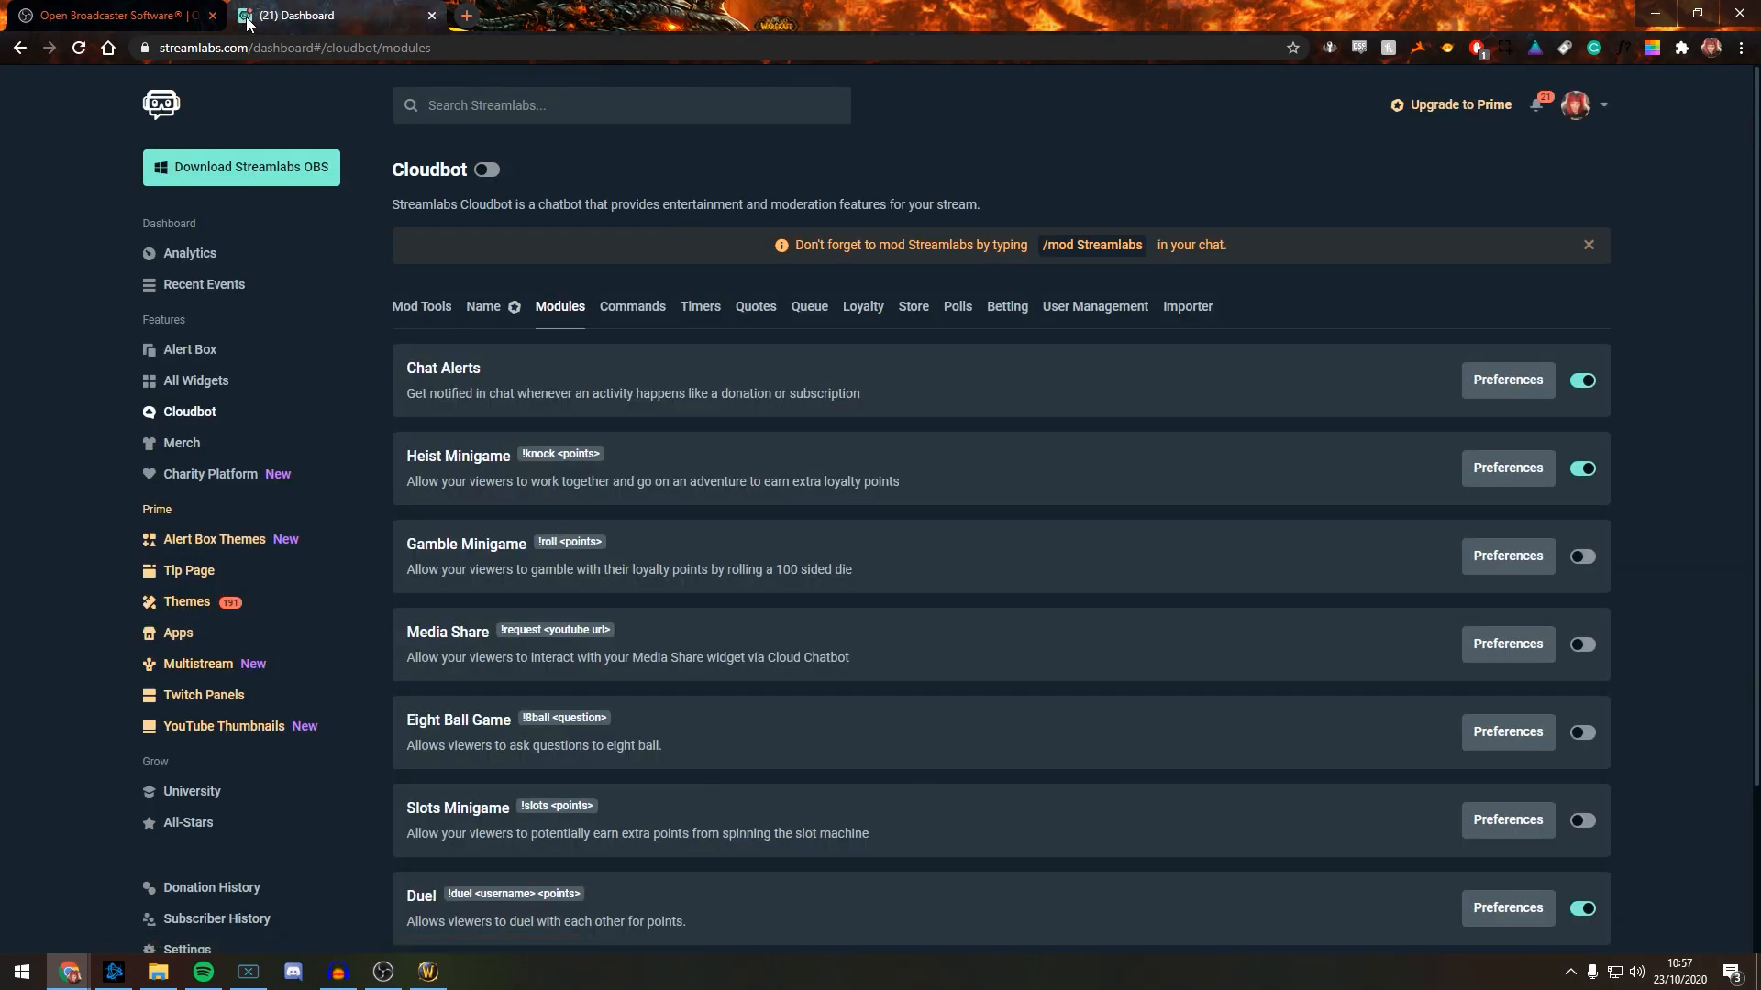
{"action": "left_click", "coordinate": [215, 349]}
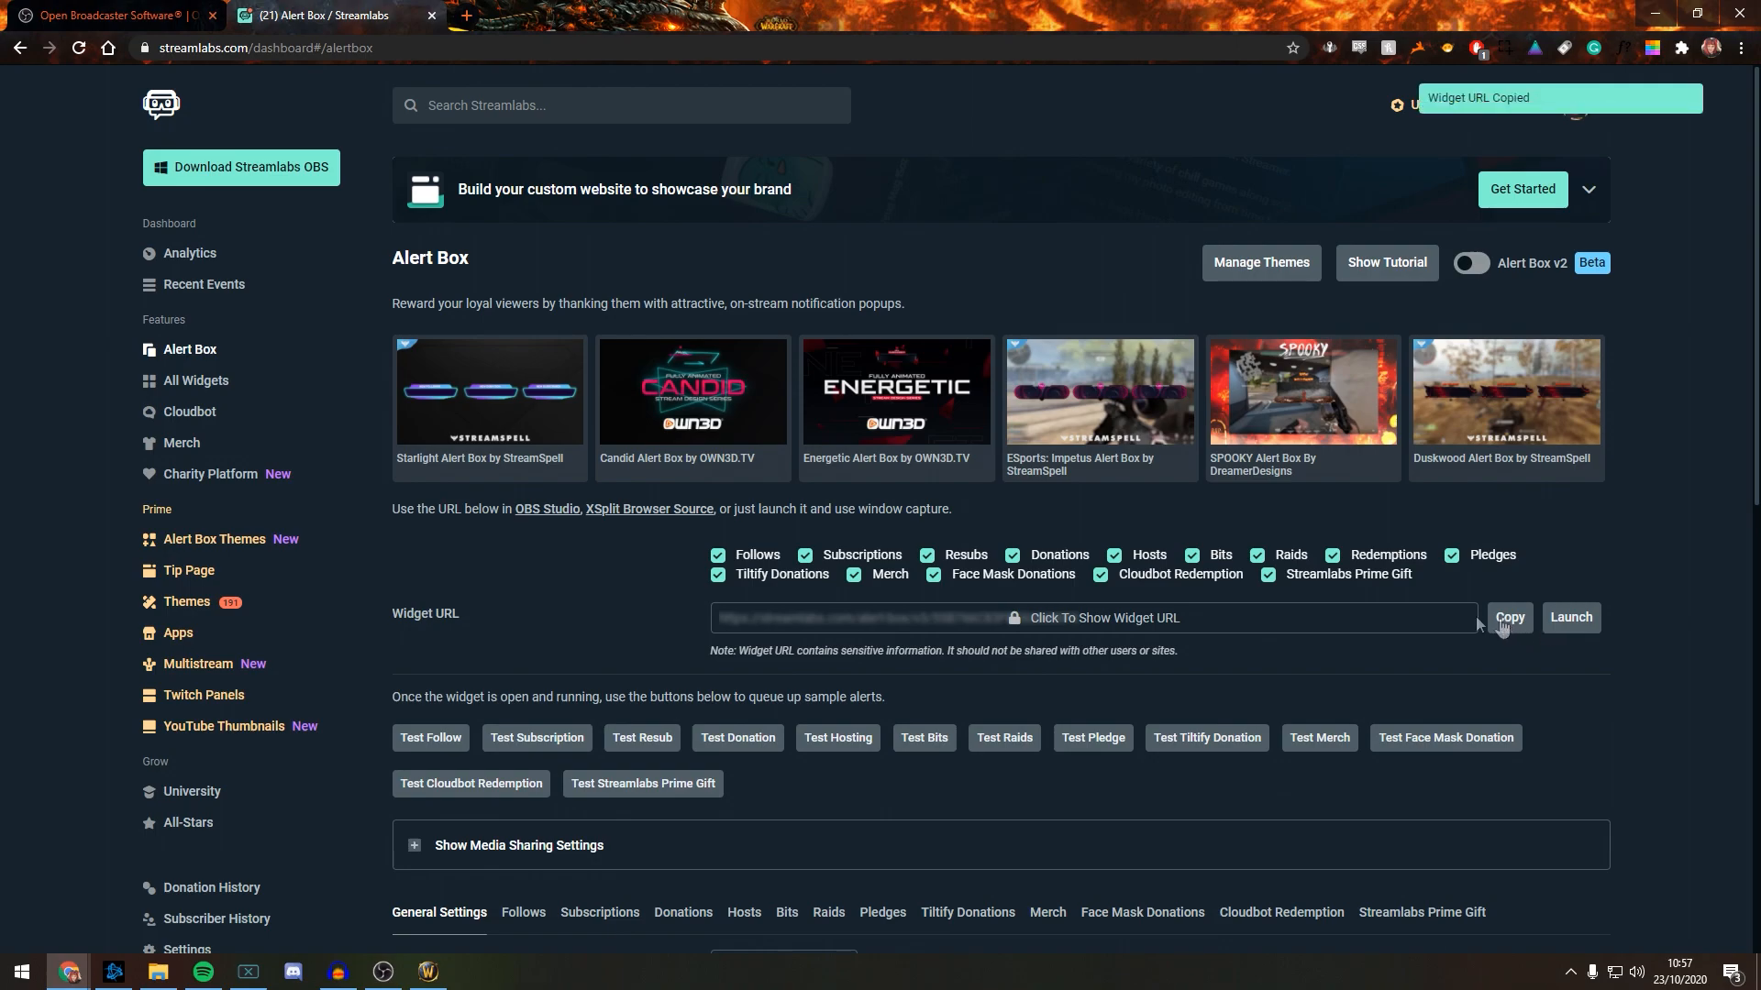
Step: Switch back to OBS Studio and add a new Browser source named Alerts
{"action": "left_click", "coordinate": [382, 972]}
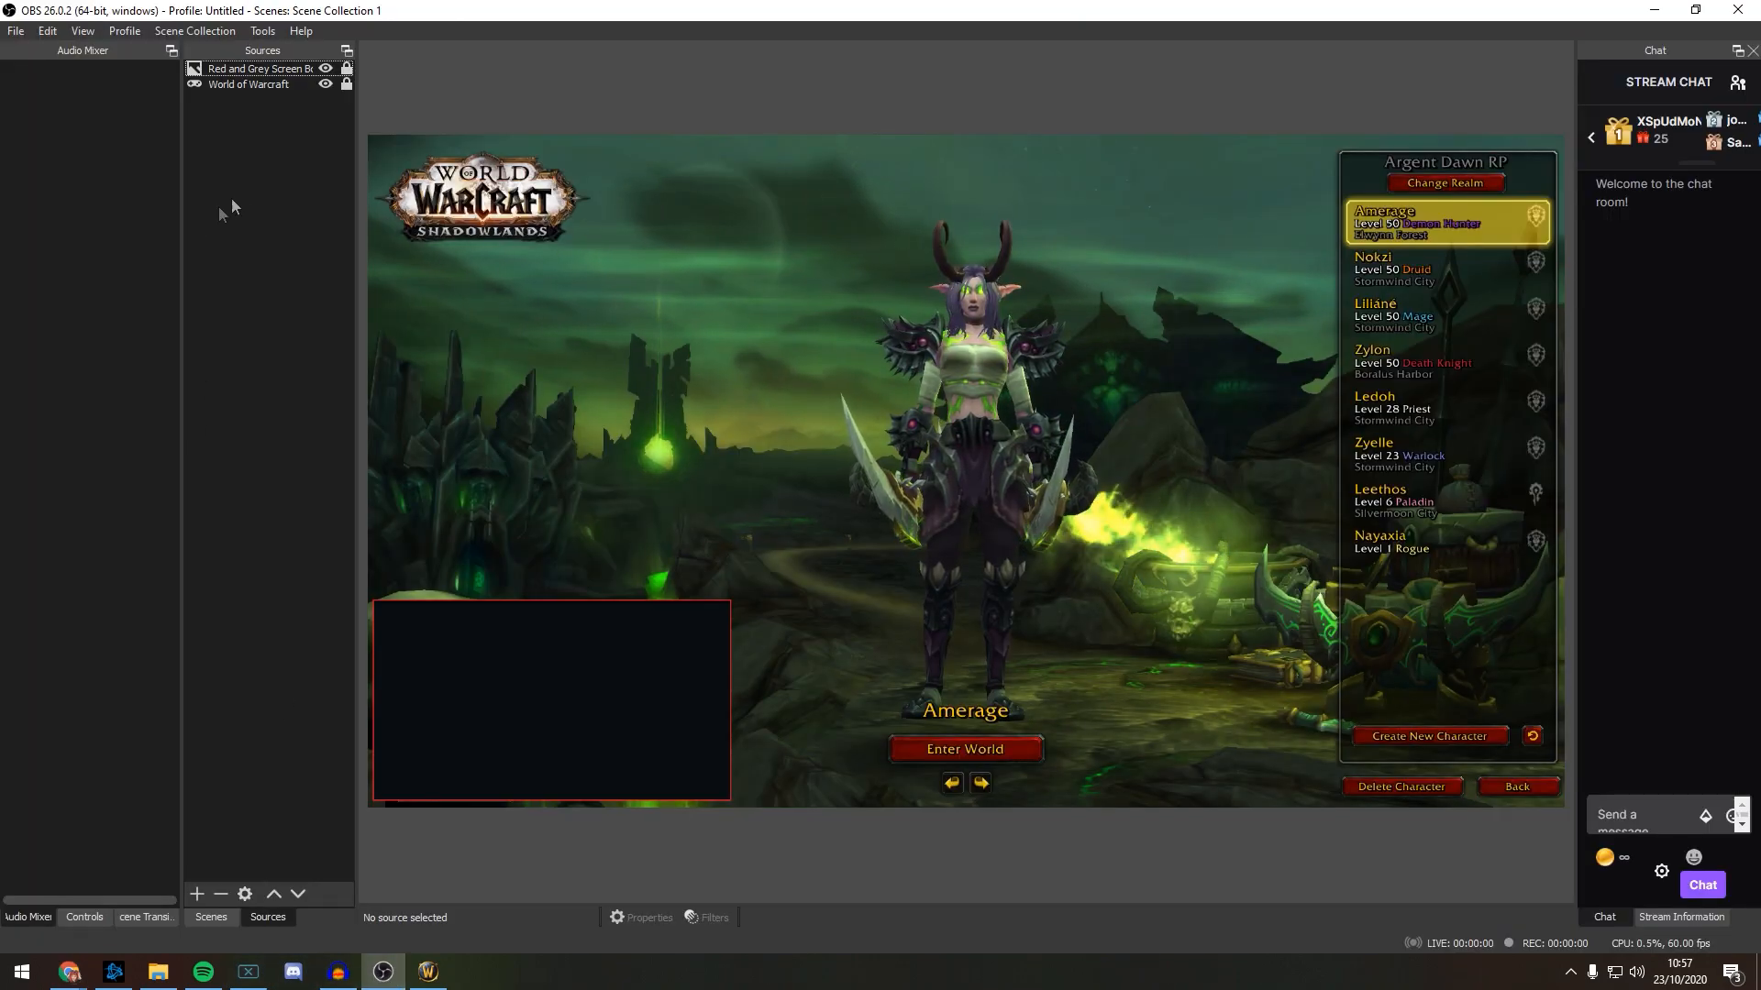
{"action": "right_click", "coordinate": [253, 177]}
{"action": "mouse_move", "coordinate": [458, 225]}
{"action": "left_click", "coordinate": [605, 282]}
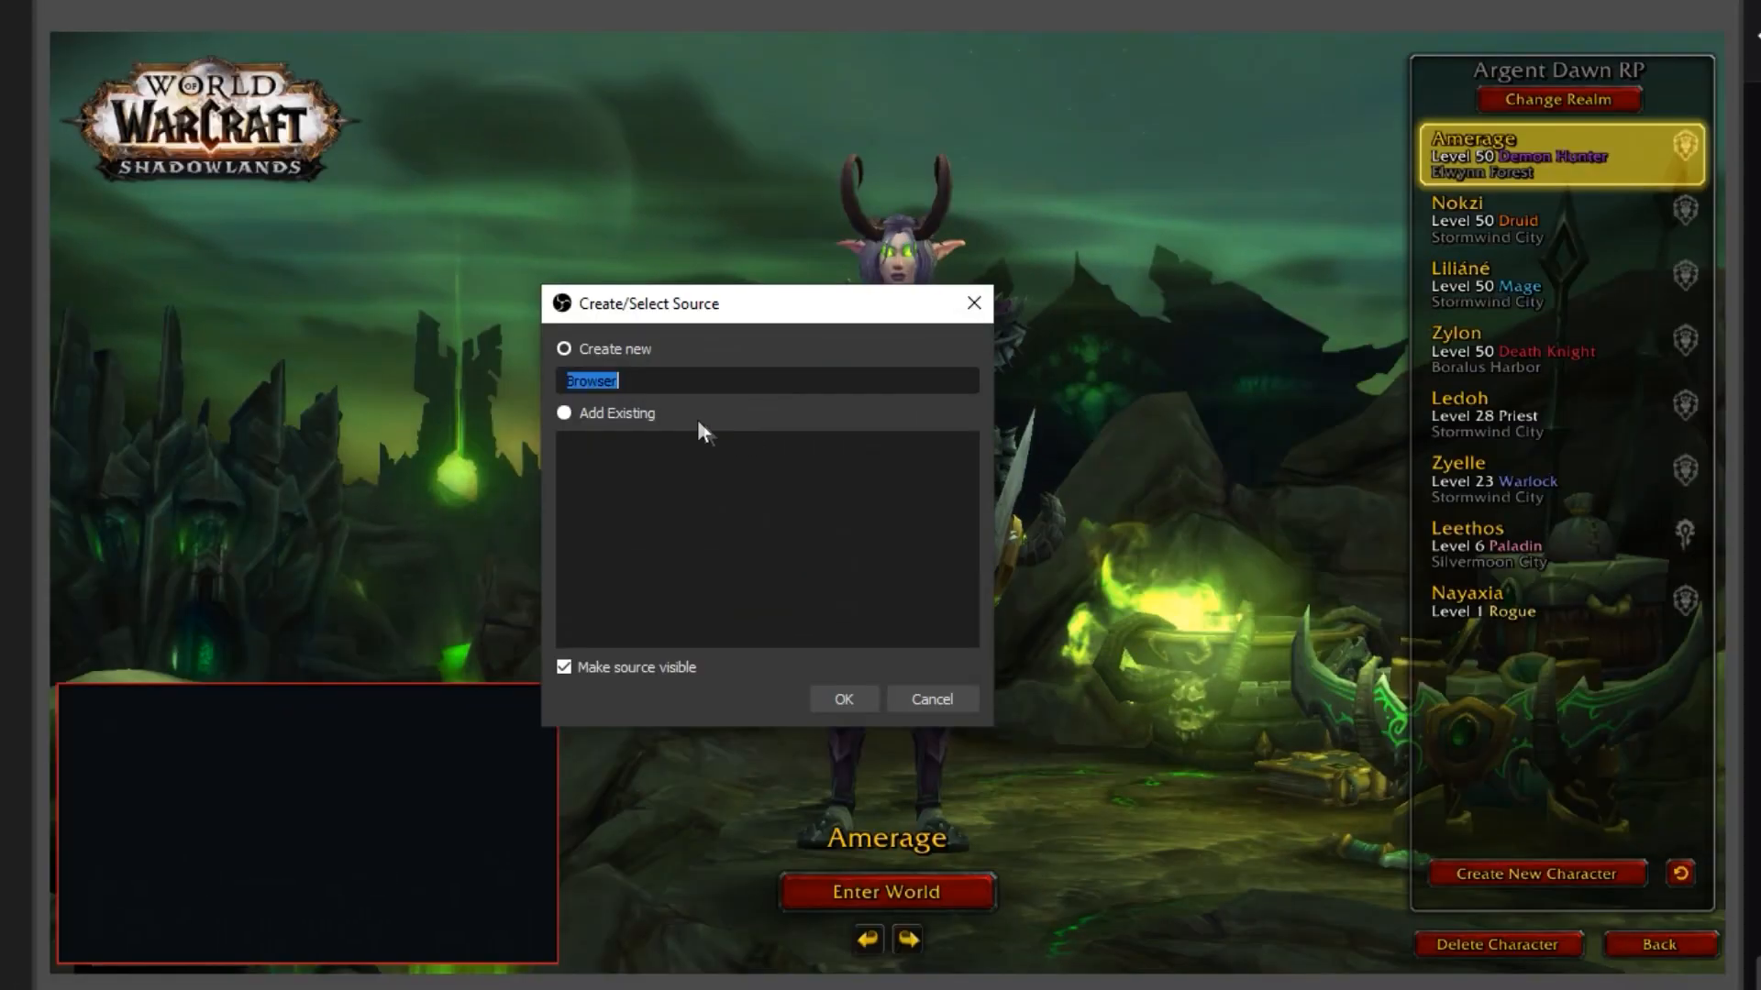
{"action": "type", "text": "Alerts"}
{"action": "key", "text": "Return"}
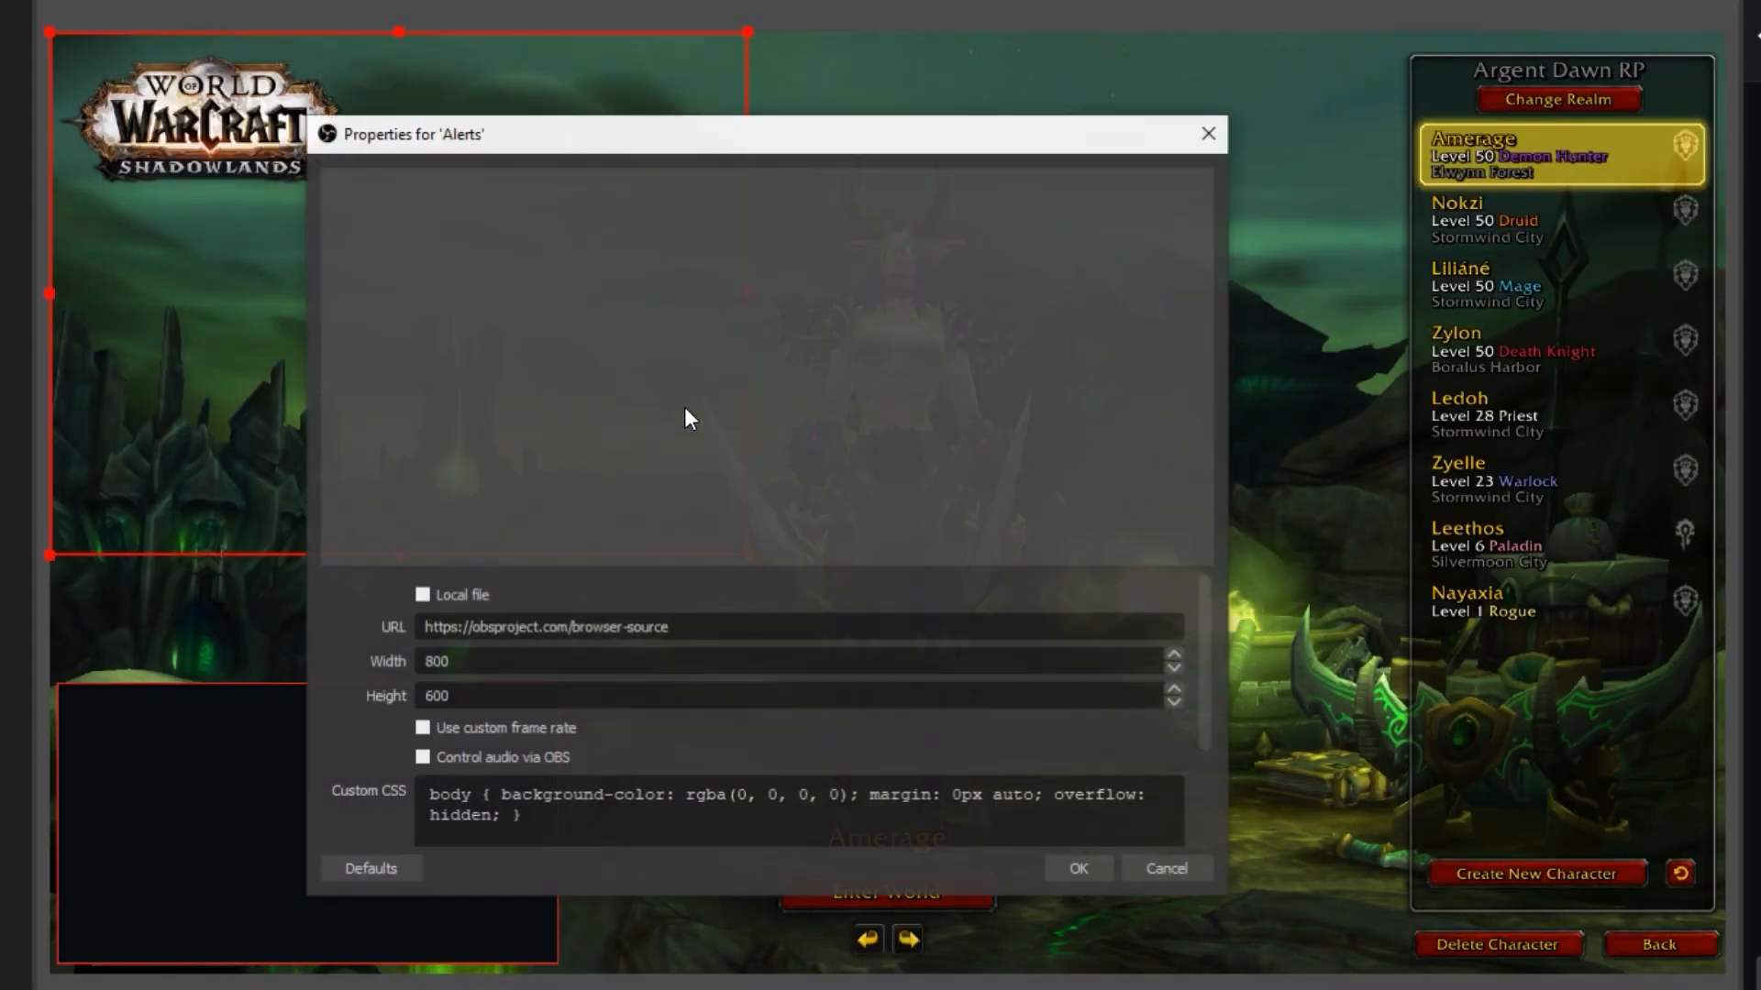
Step: Paste the copied alert widget URL into the Alerts source and set its size to 1920 by 1080
{"action": "left_click", "coordinate": [712, 630]}
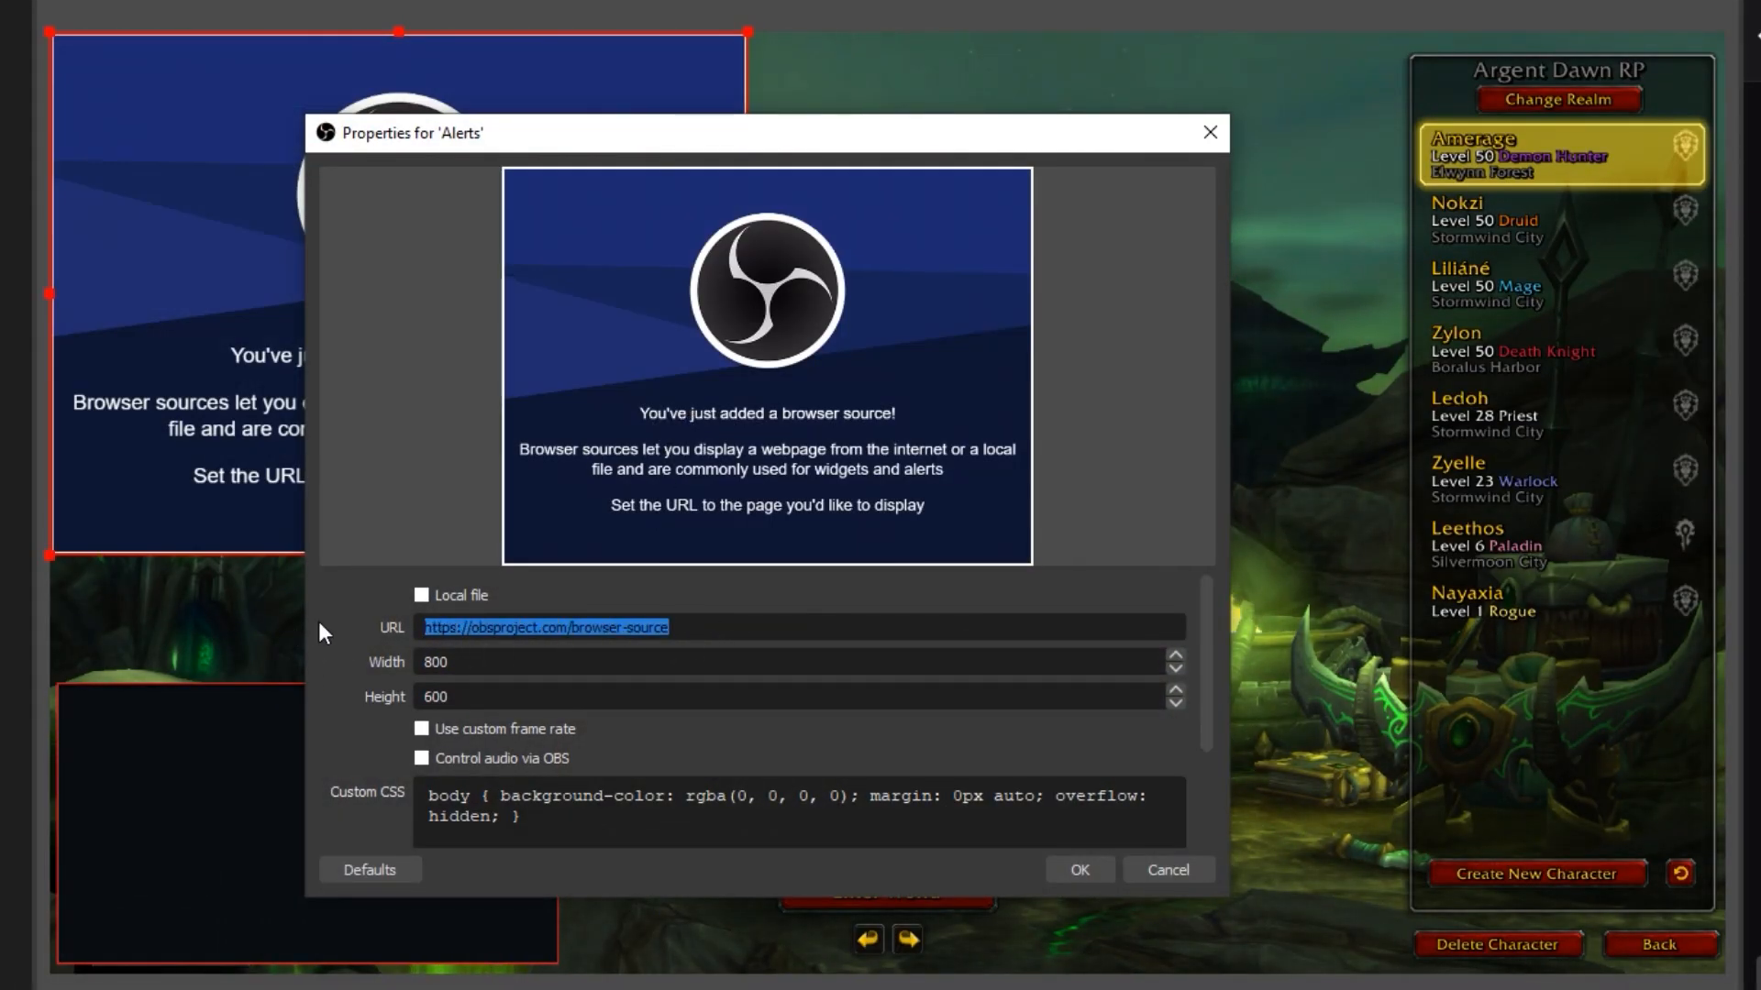
{"action": "type", "text": "PASTE URL HERE"}
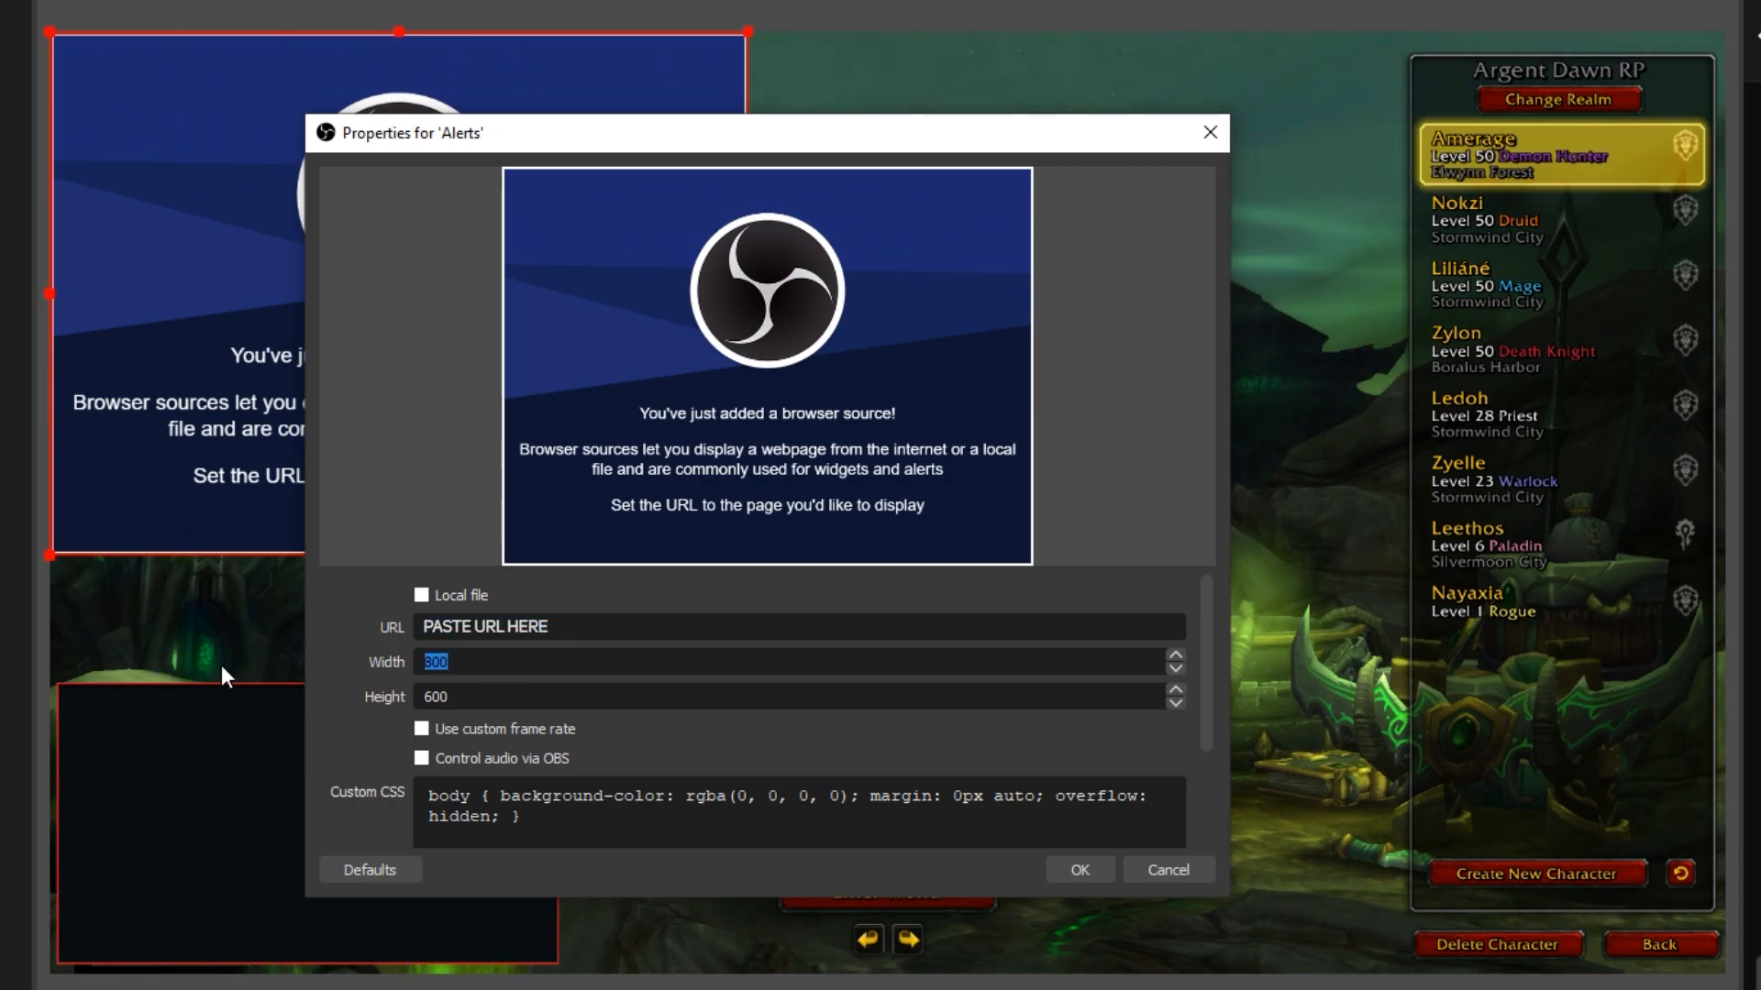
{"action": "type", "text": "1920"}
{"action": "key", "text": "Tab"}
{"action": "type", "text": "1080"}
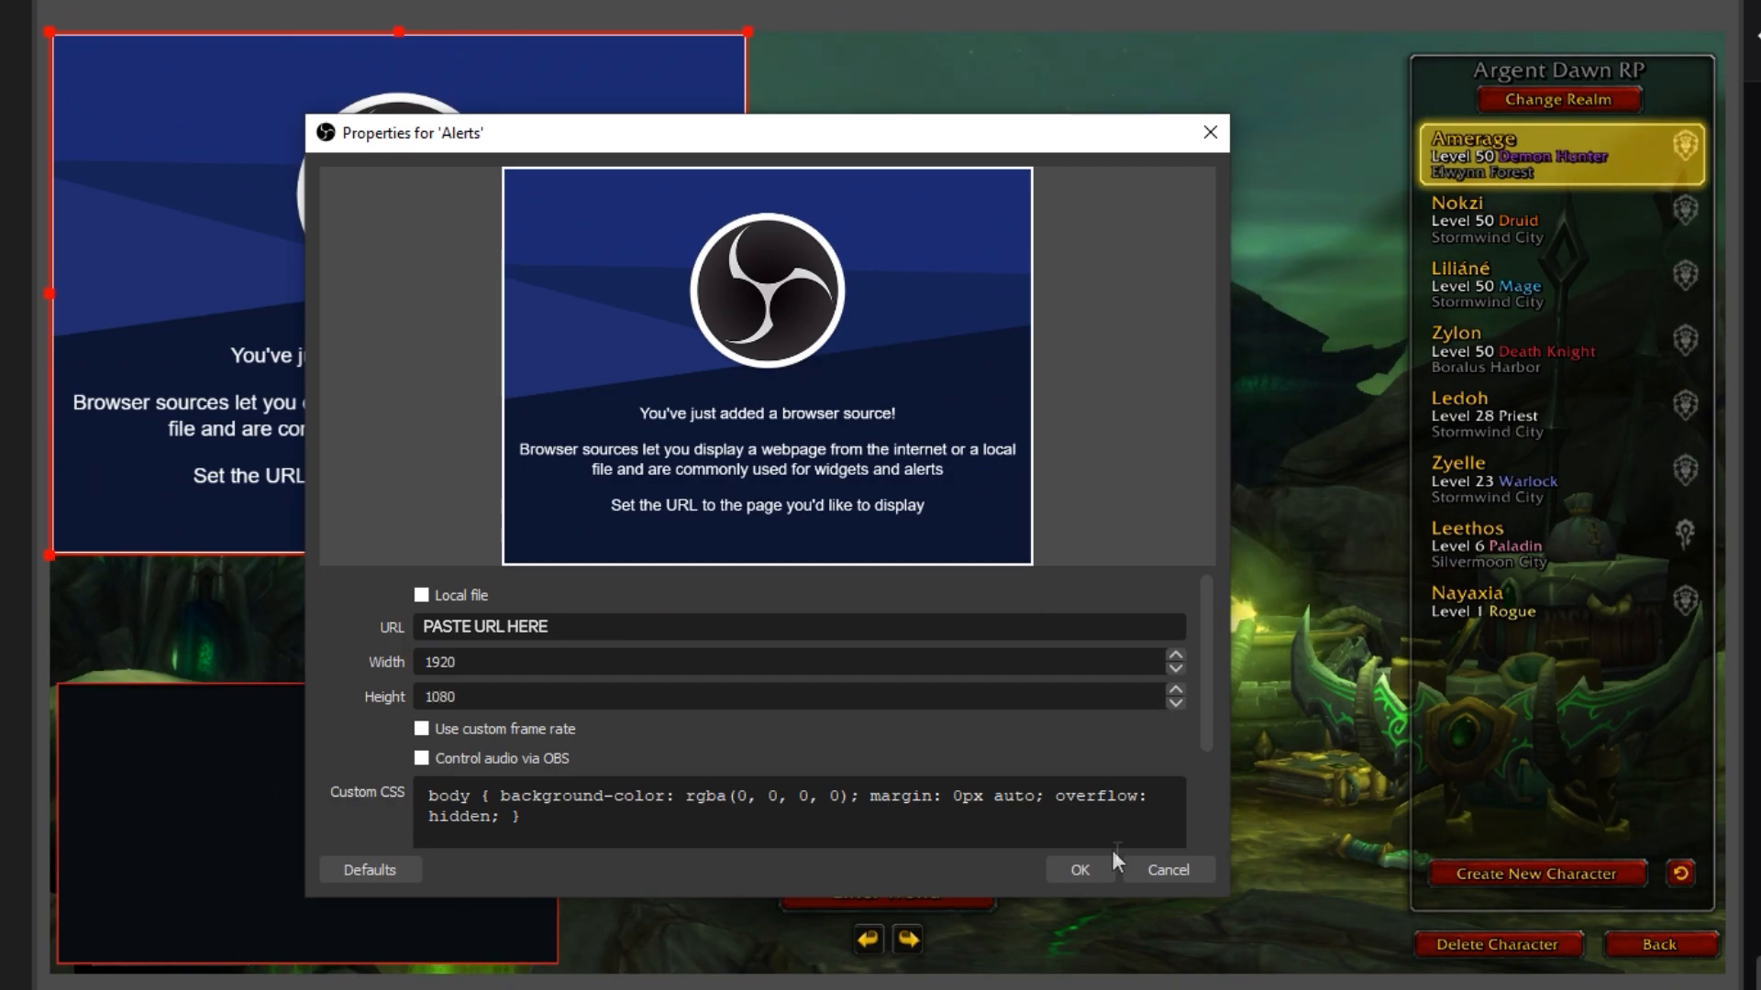
{"action": "left_click", "coordinate": [1100, 871]}
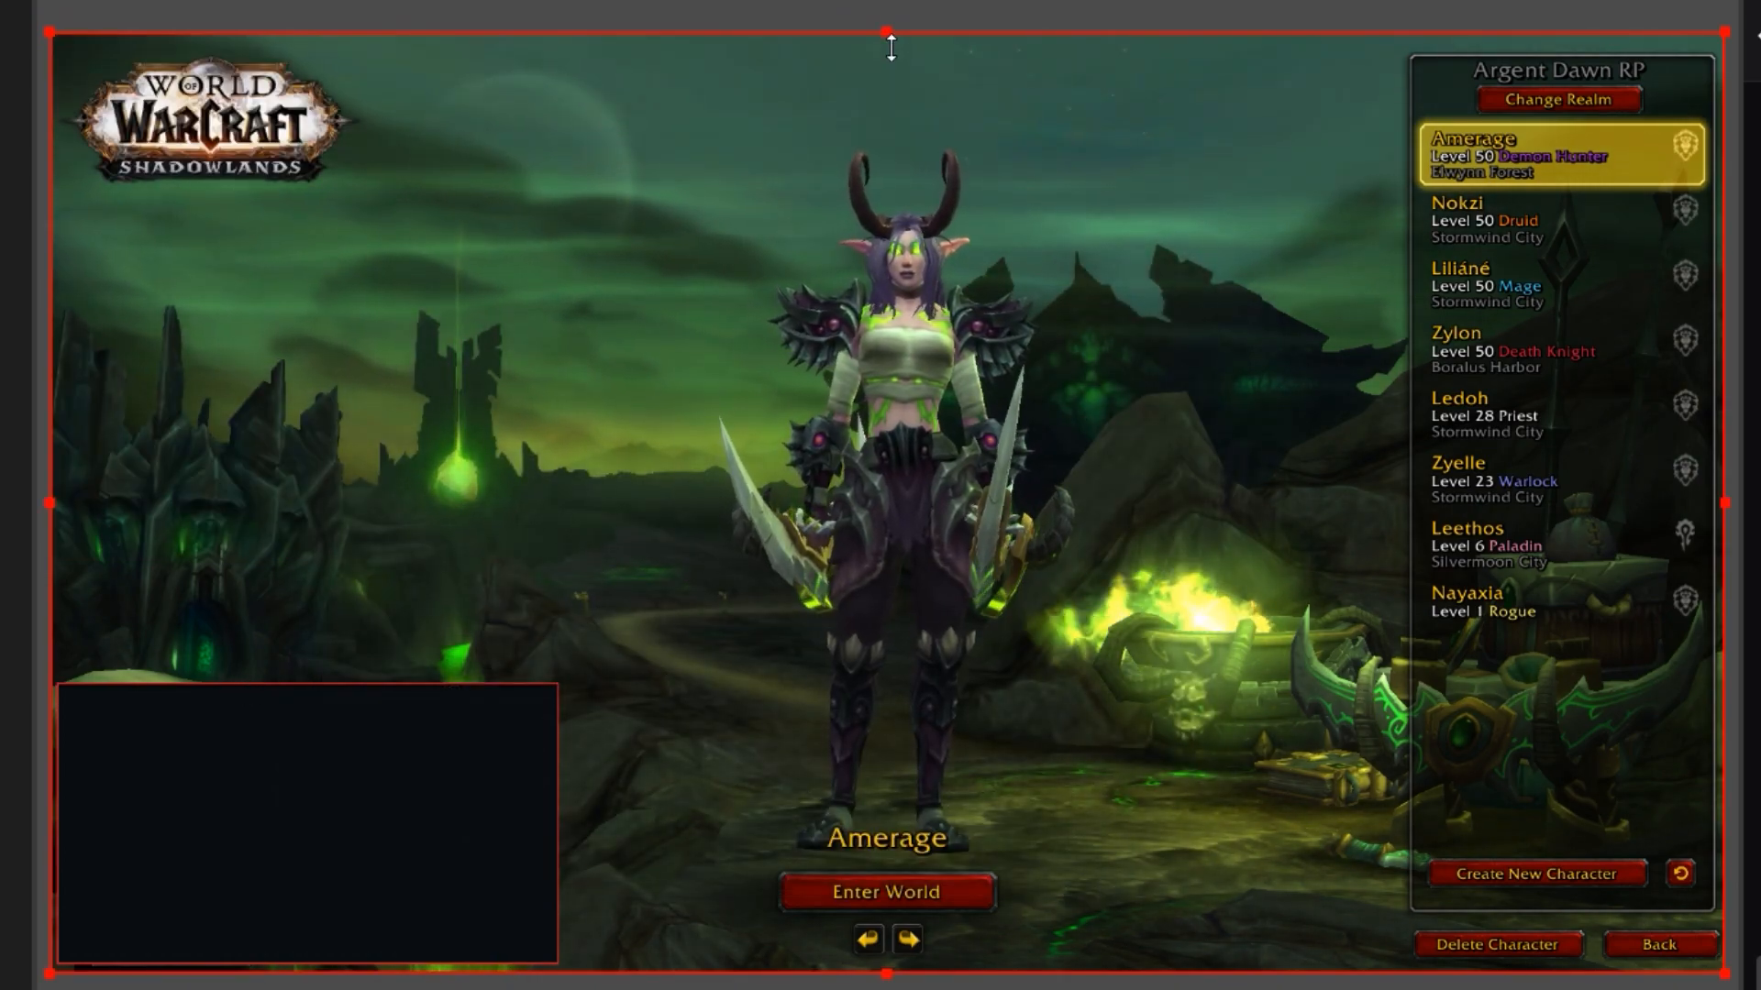
Step: Shrink the Alerts source to about two fifths of the canvas width and place it at the canvas's top centre
{"action": "left_click_drag", "start_coordinate": [889, 41], "coordinate": [853, 620]}
{"action": "left_click_drag", "start_coordinate": [622, 775], "coordinate": [1120, 203]}
{"action": "left_click", "coordinate": [1089, 11]}
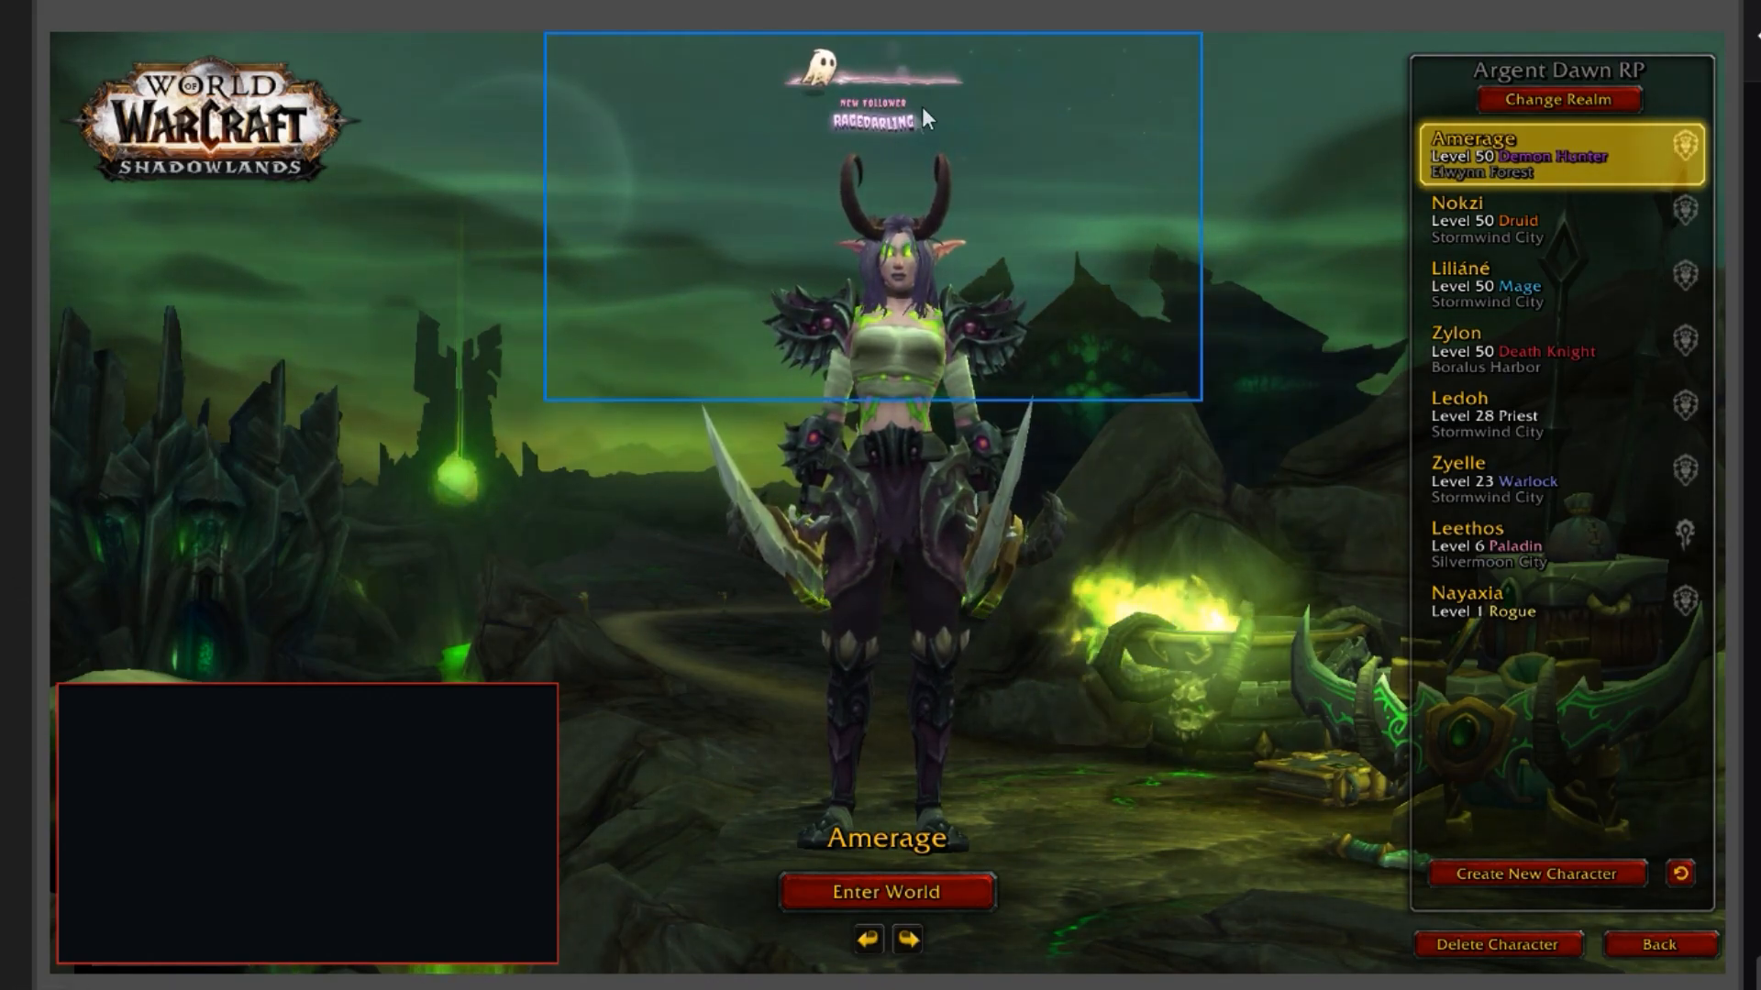
{"action": "left_click_drag", "start_coordinate": [915, 101], "coordinate": [367, 721]}
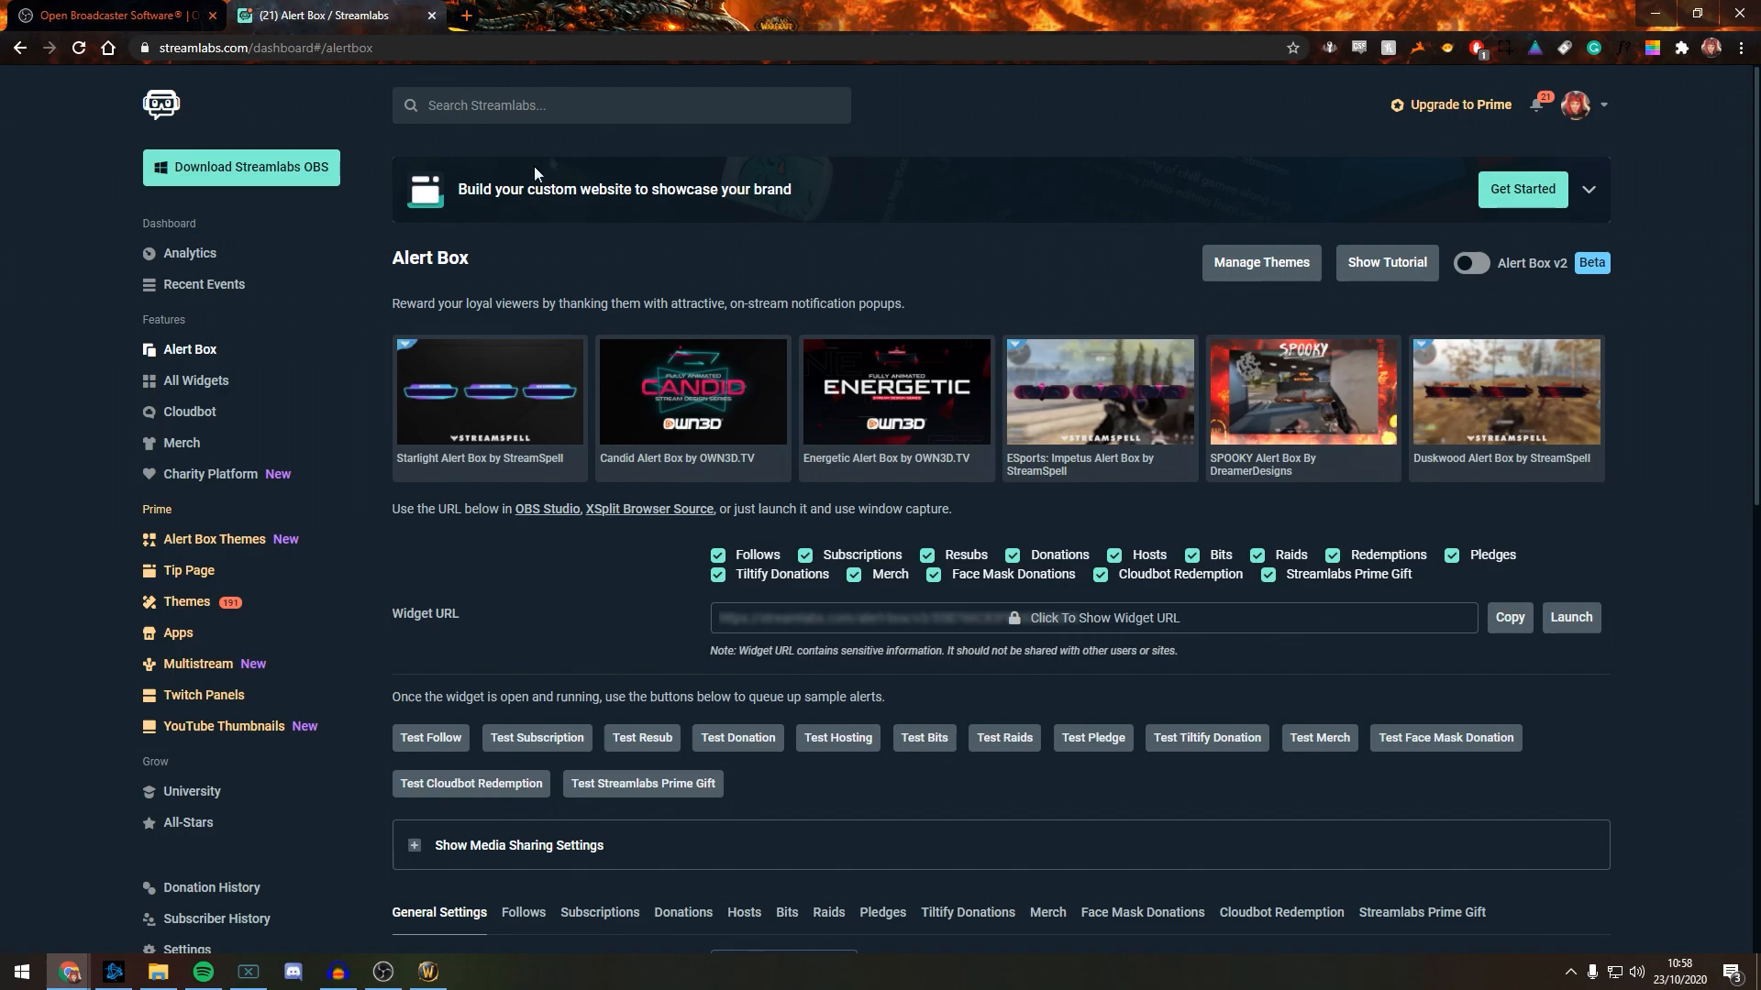
Step: Switch to Chrome, search Streamlabs for "chat", open the Chat Box widget settings and copy the widget URL
{"action": "left_click", "coordinate": [584, 112]}
{"action": "type", "text": "chat"}
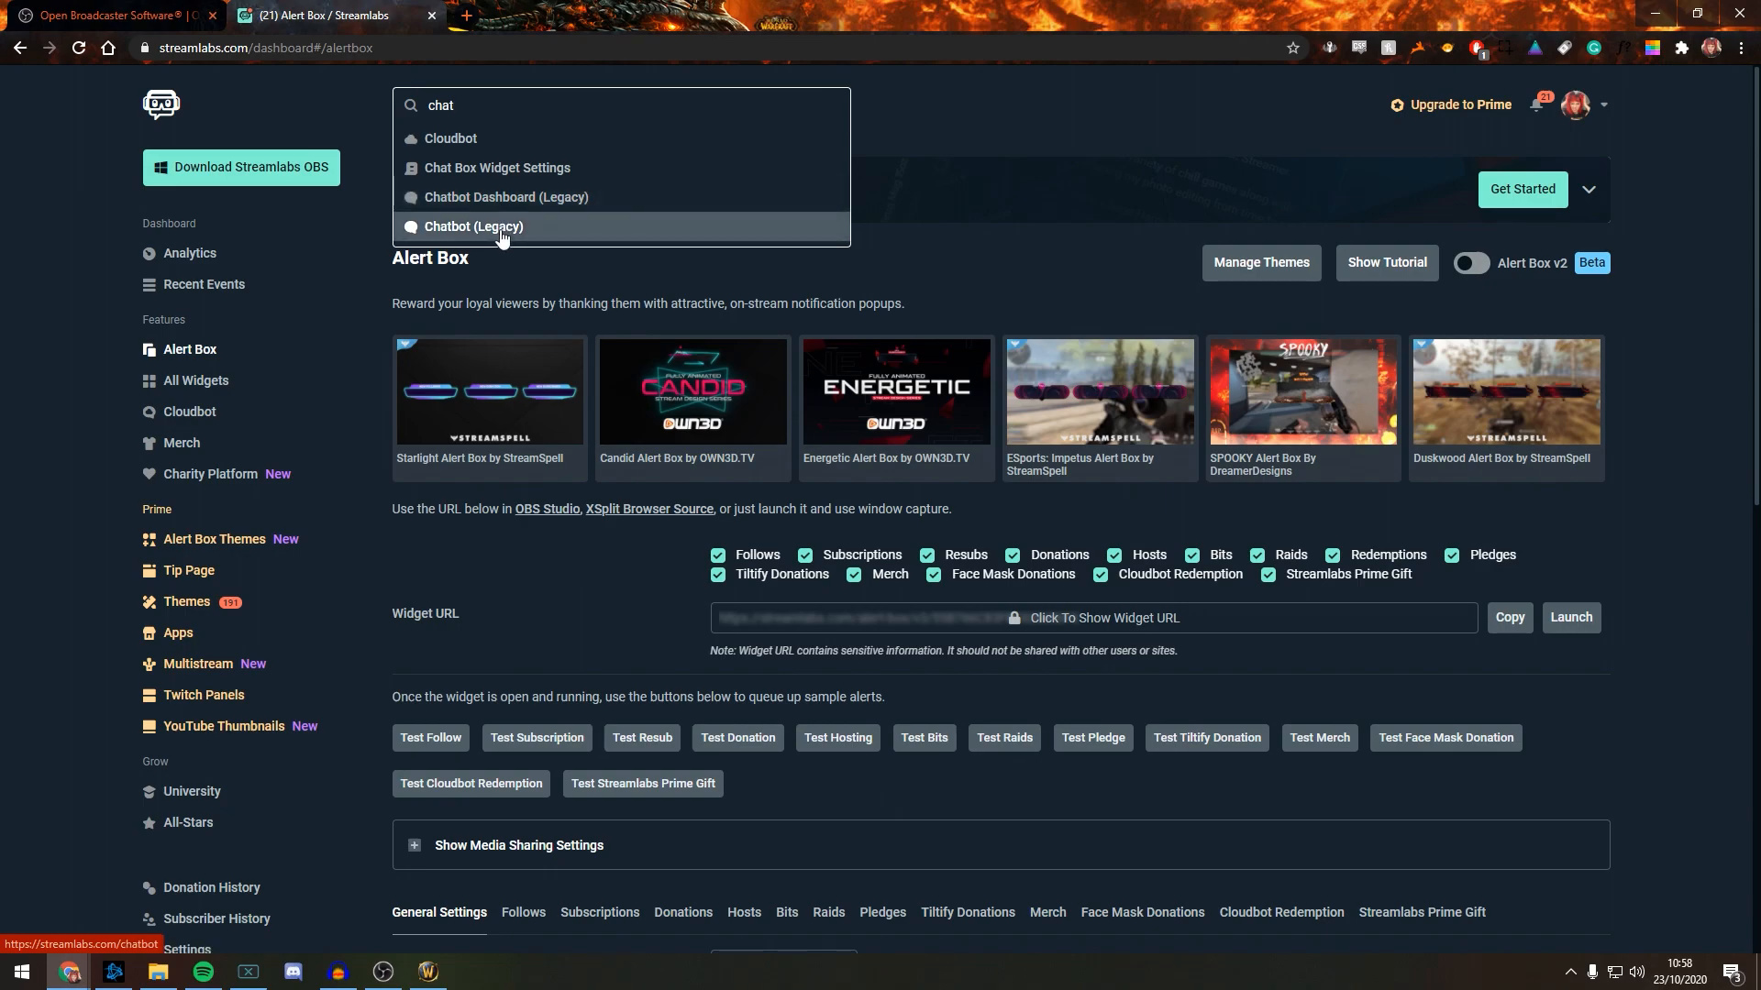
{"action": "left_click", "coordinate": [500, 176]}
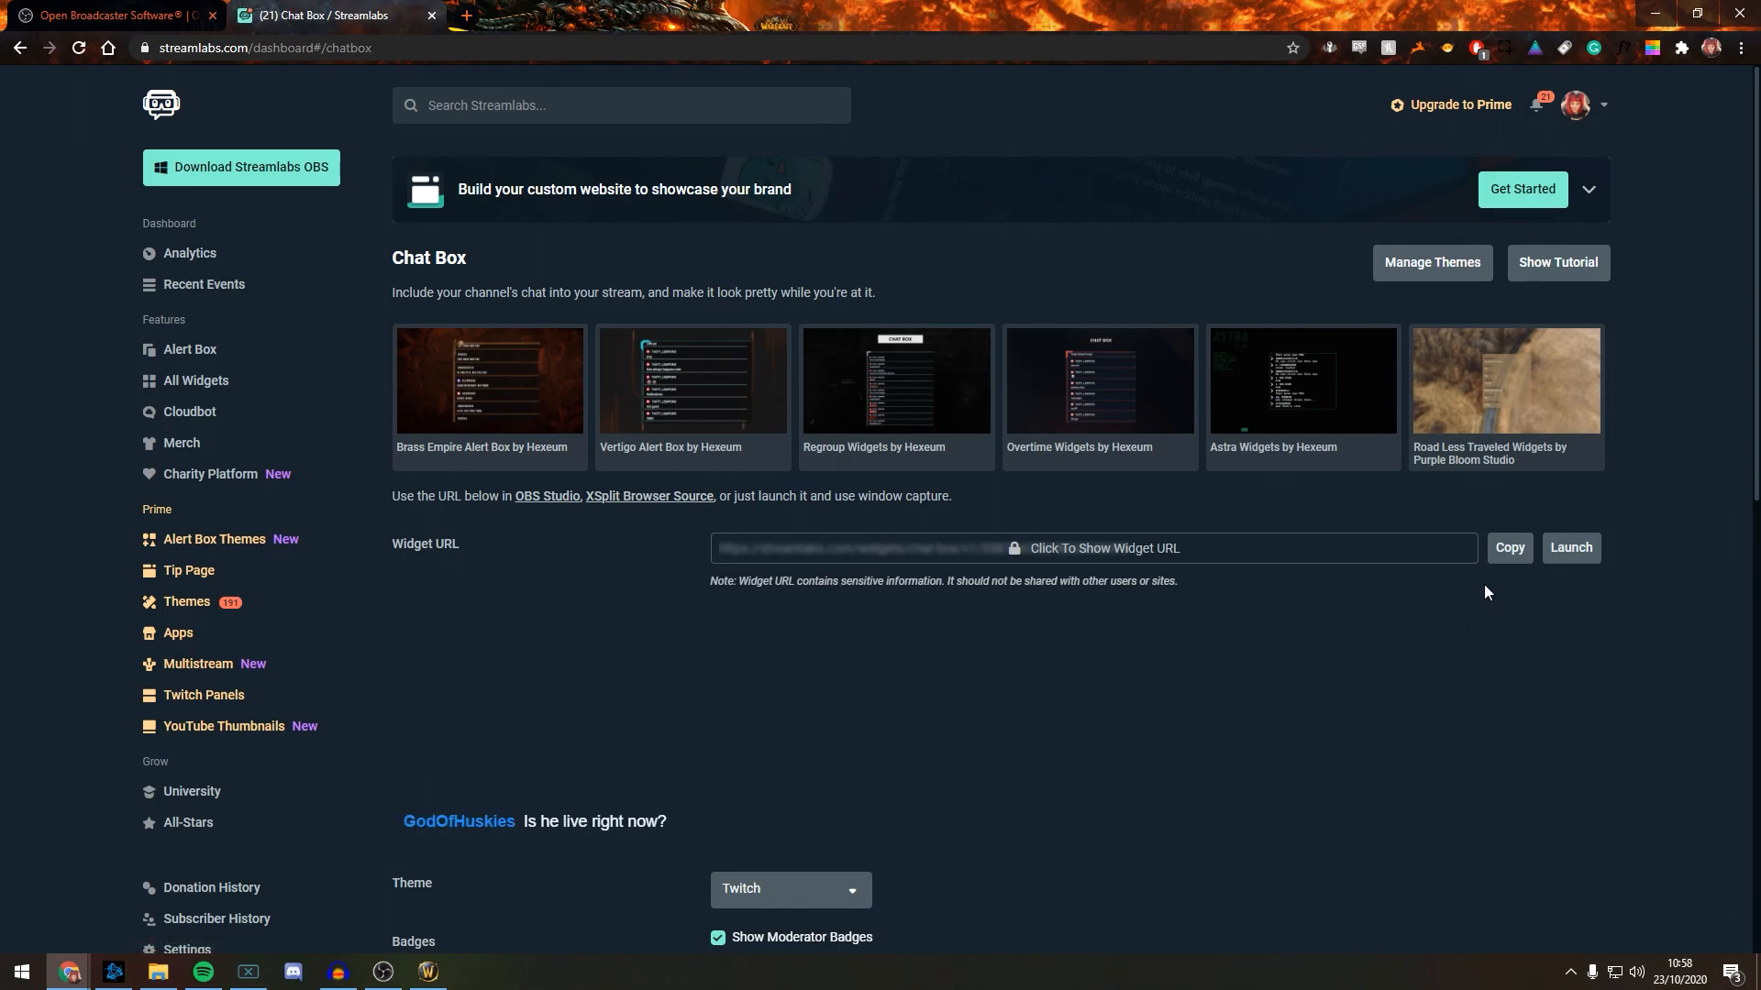
{"action": "left_click", "coordinate": [1510, 550]}
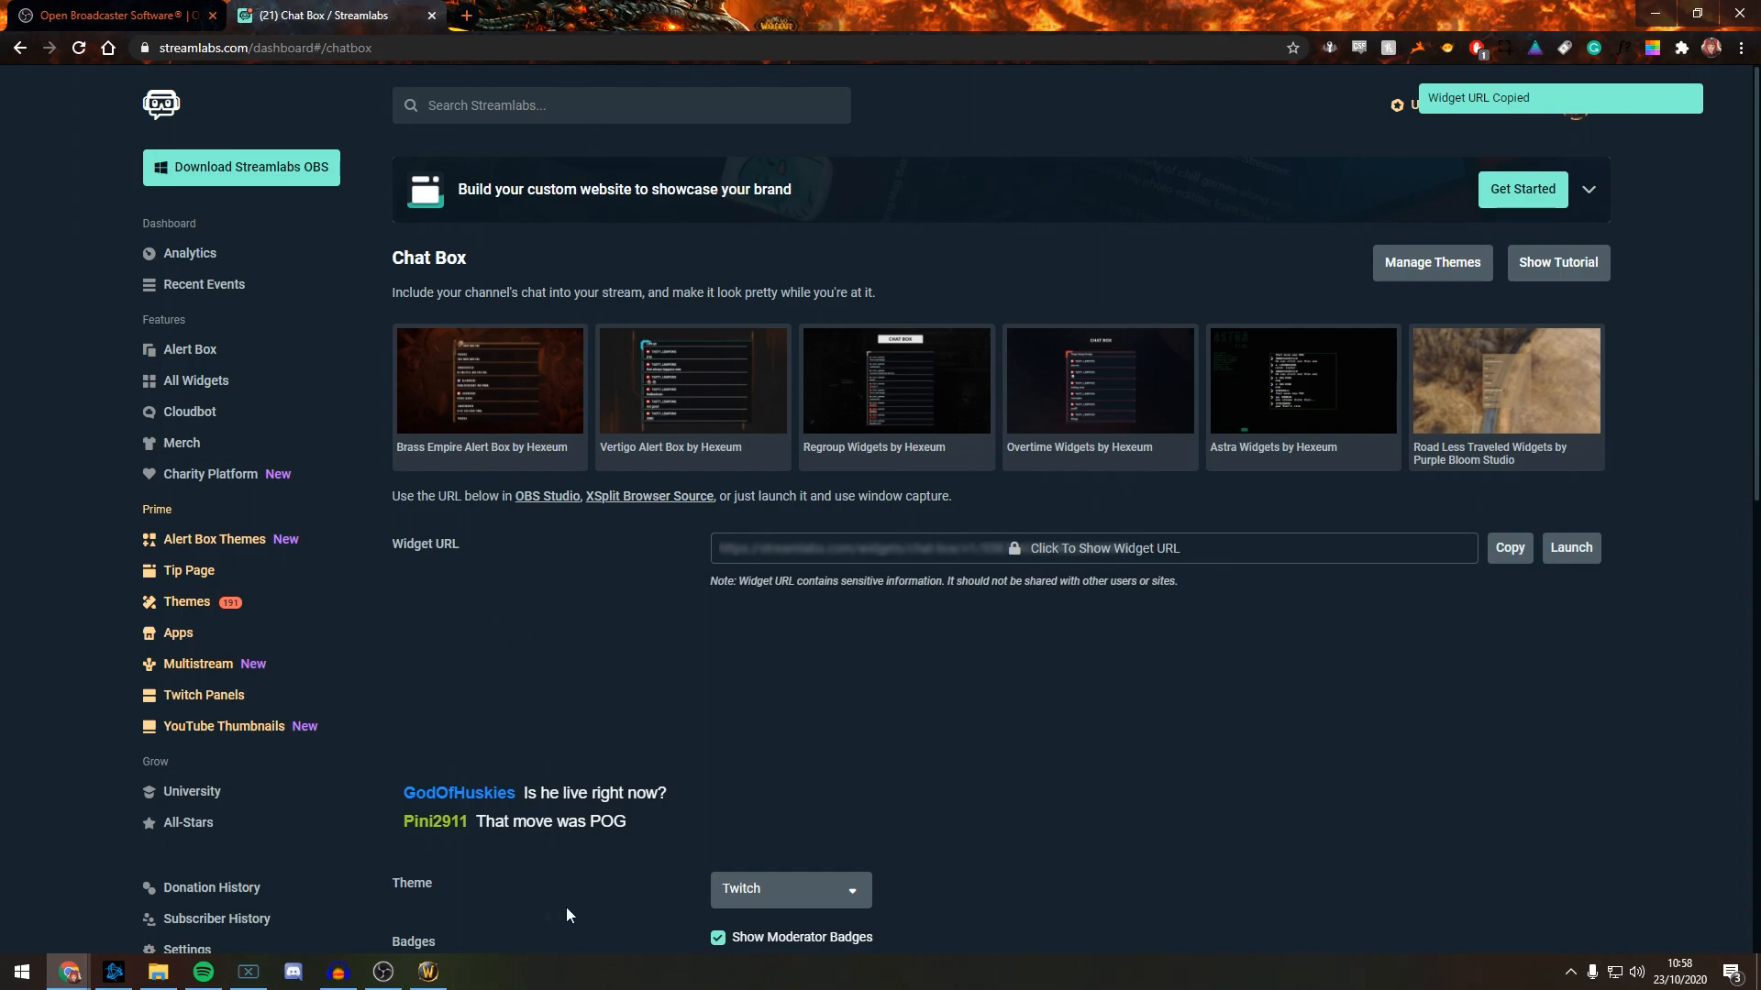
Step: Switch back to OBS Studio and add a new Browser source named Chat Box 1
{"action": "left_click", "coordinate": [382, 972]}
{"action": "right_click", "coordinate": [254, 184]}
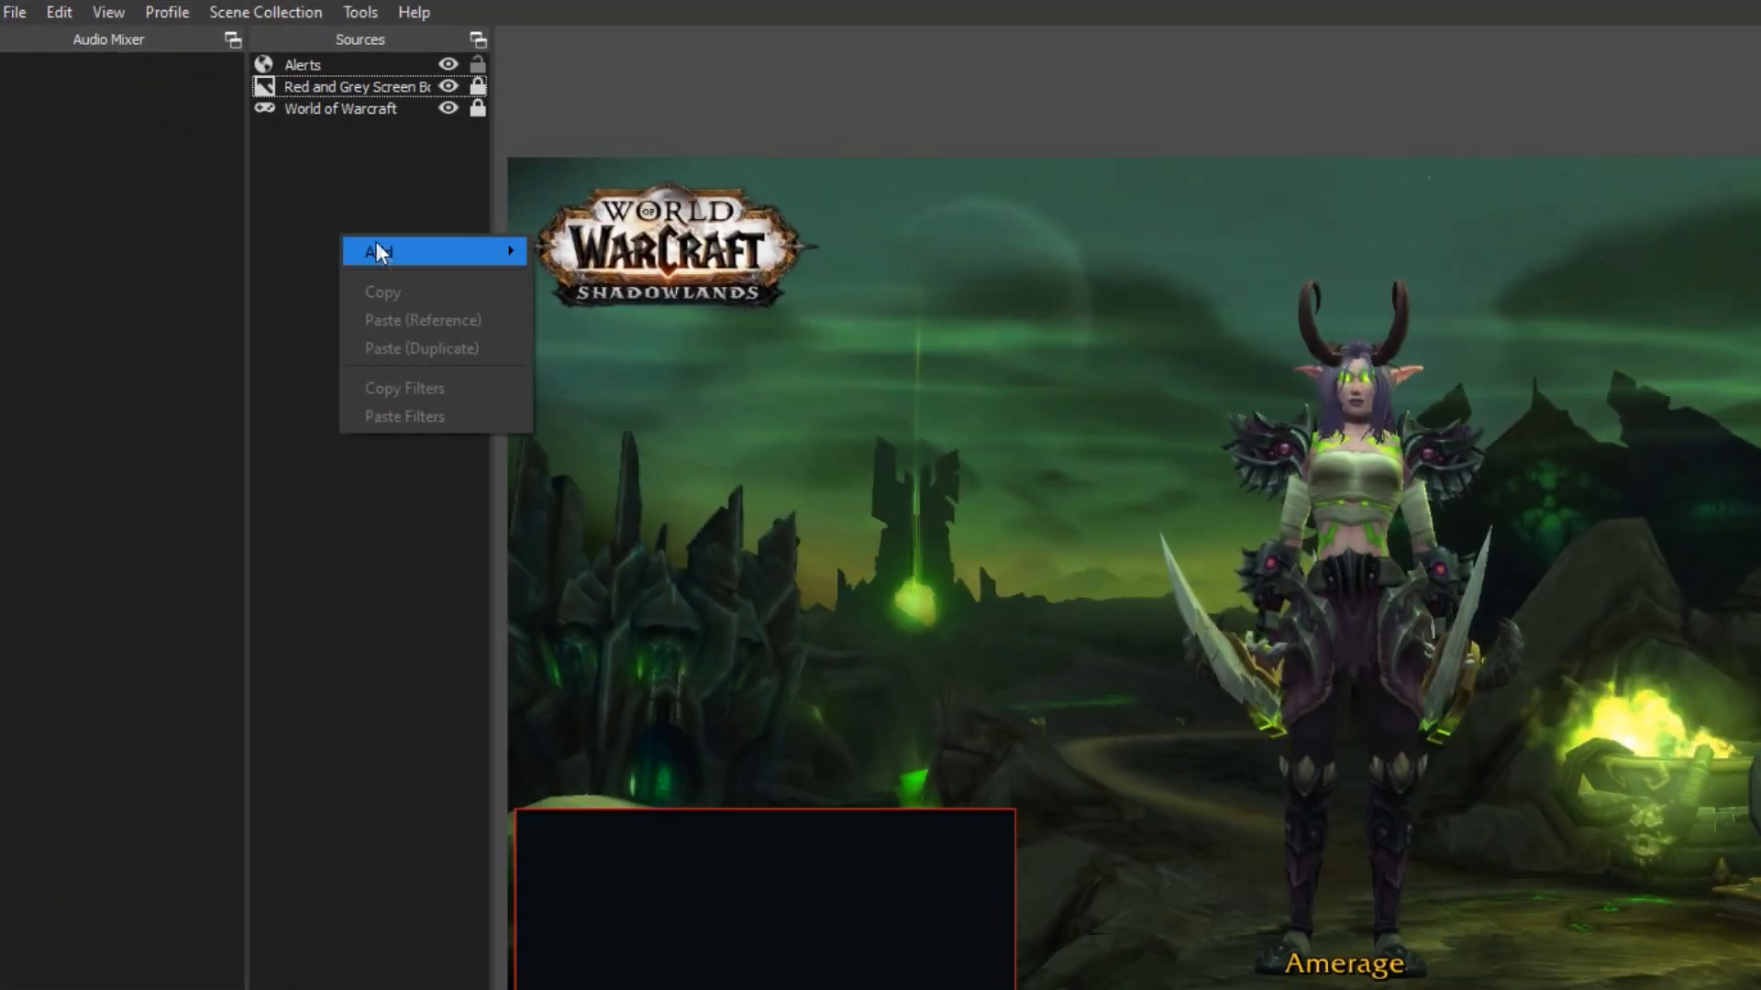
{"action": "mouse_move", "coordinate": [282, 191]}
{"action": "left_click", "coordinate": [586, 311]}
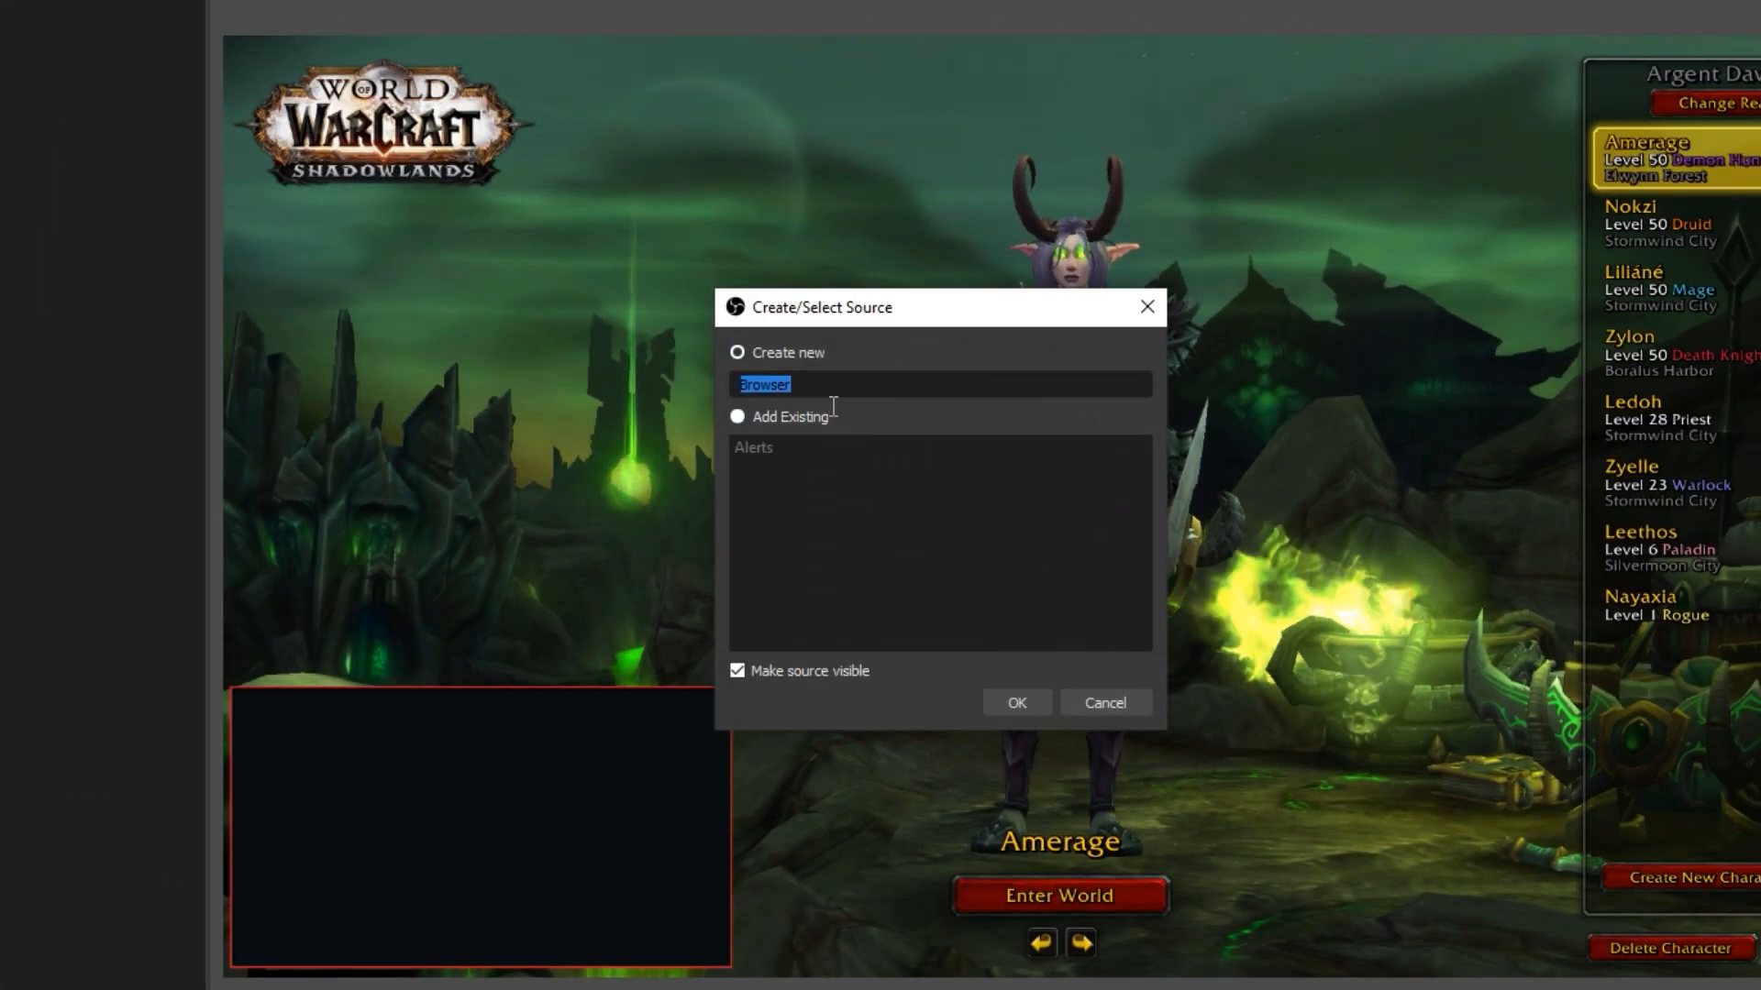
{"action": "type", "text": "Chat Bo"}
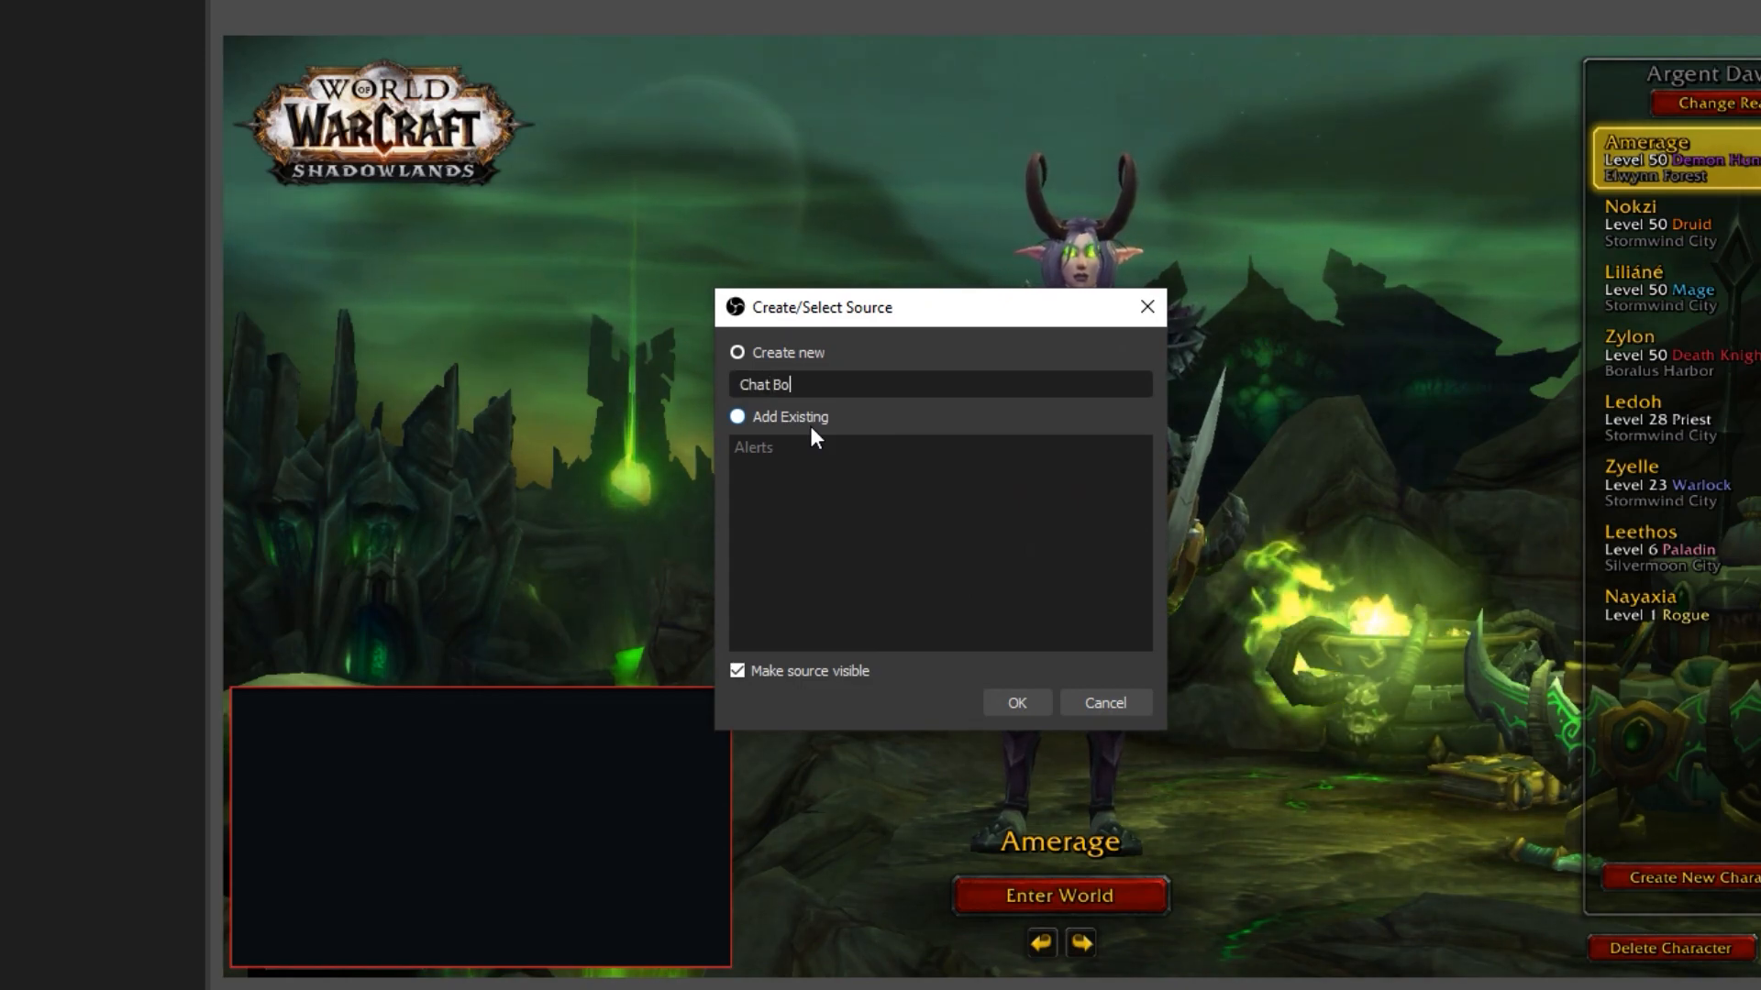
{"action": "type", "text": "x 1"}
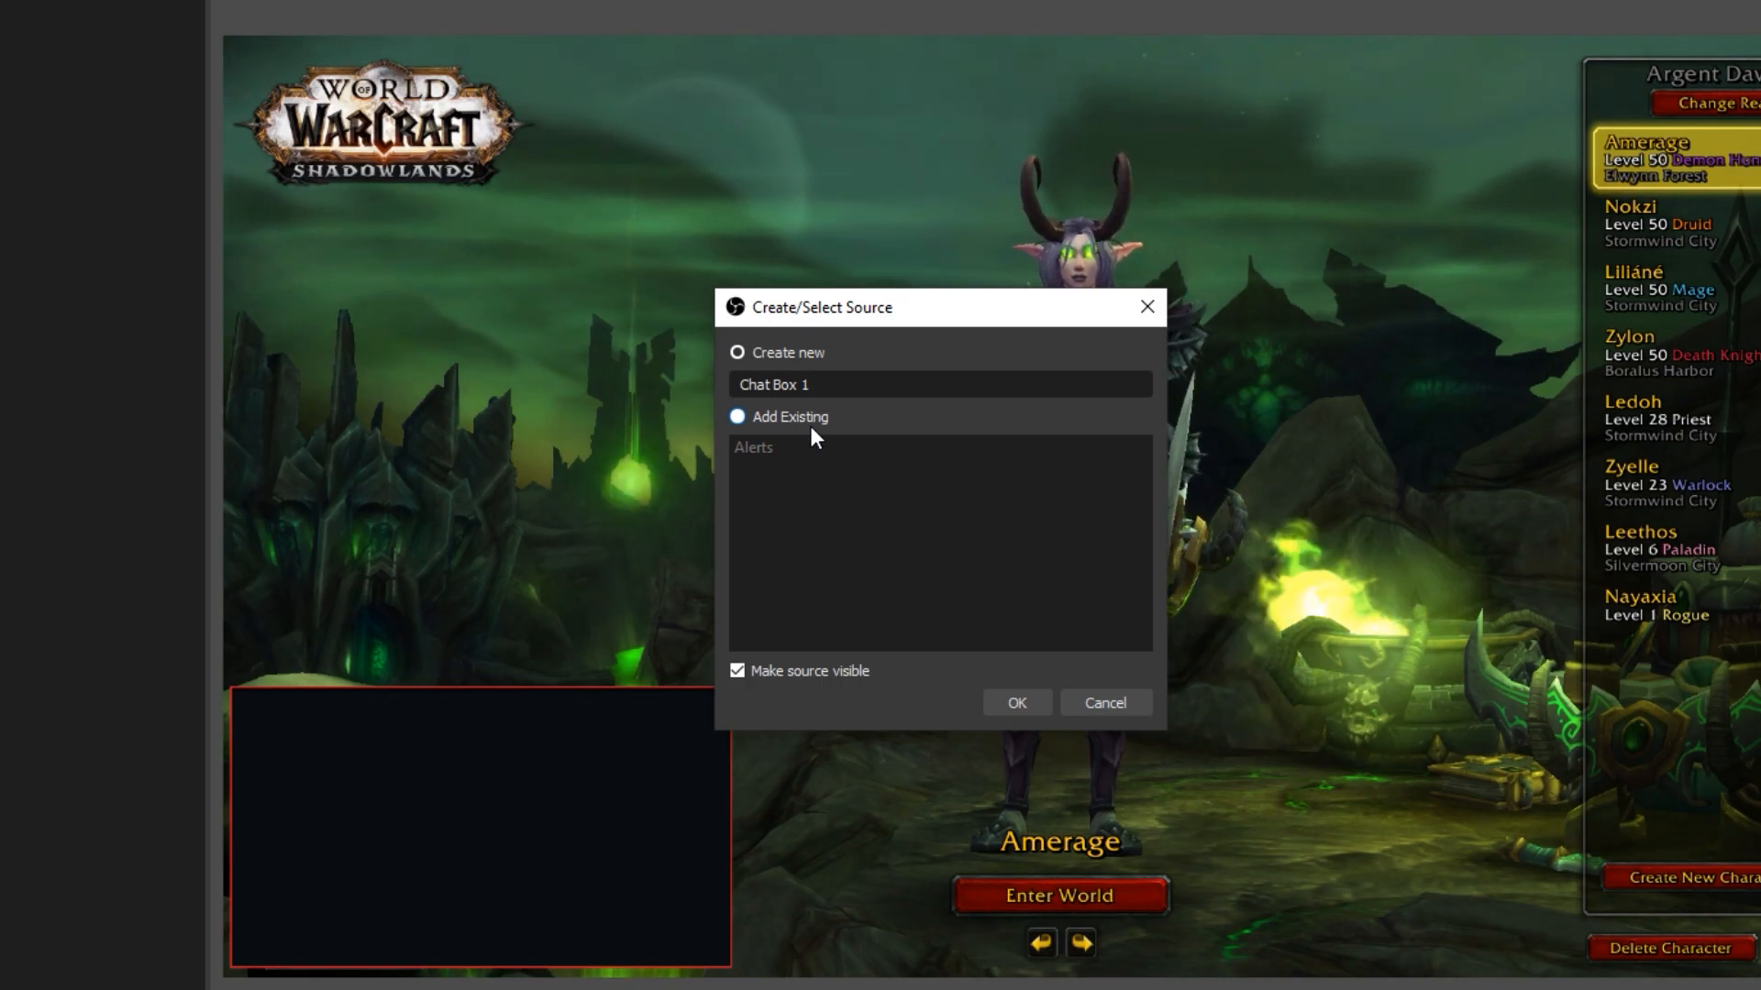
{"action": "key", "text": "Return"}
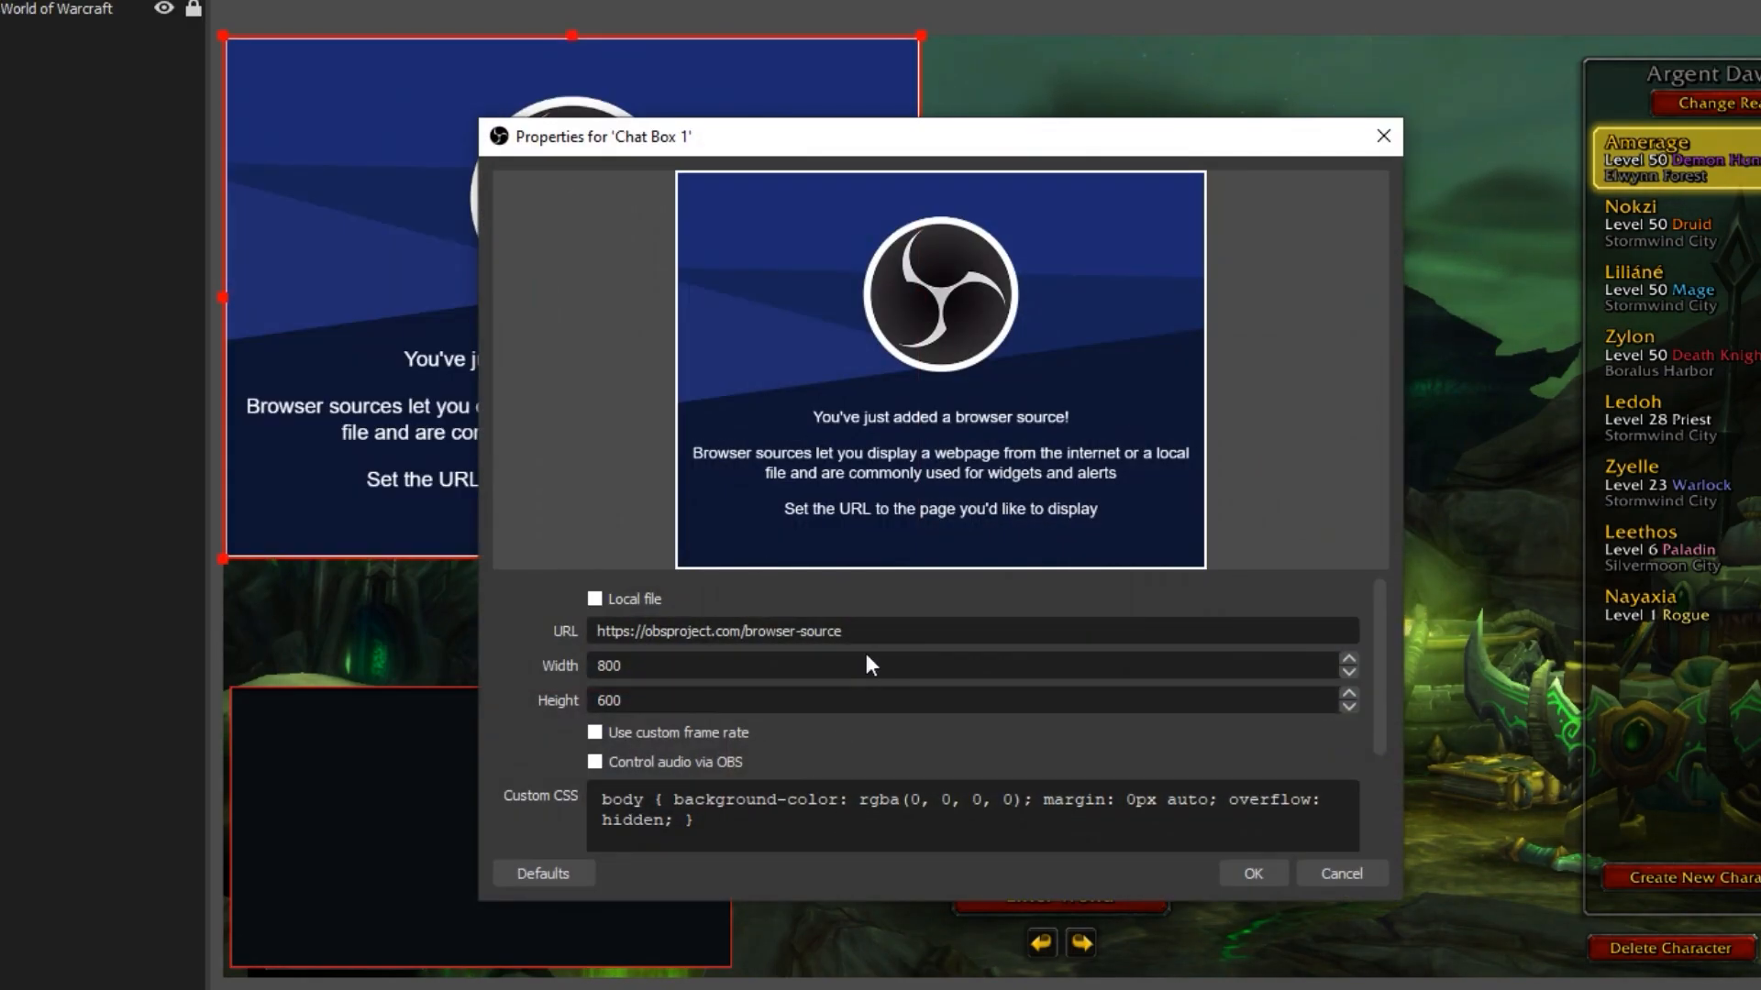
Step: Paste the copied chat widget URL into the Chat Box 1 source and move the source to the canvas's lower centre
{"action": "key", "text": "ctrl+v"}
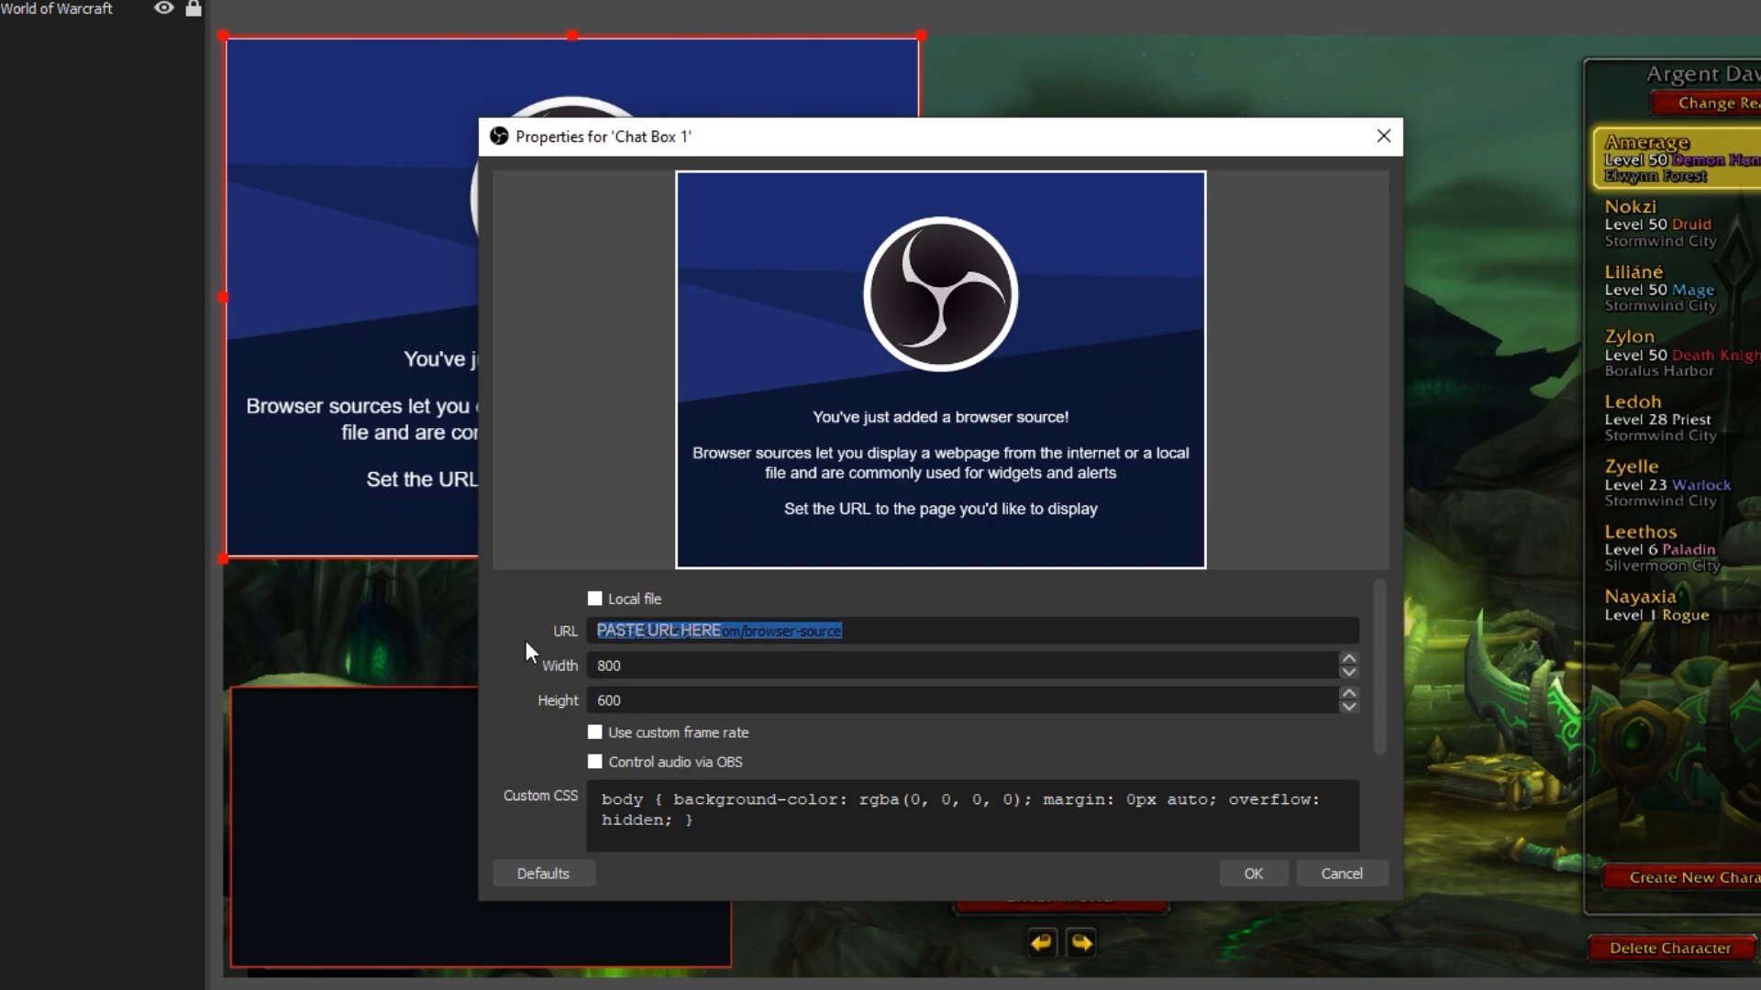
{"action": "key", "text": "Tab"}
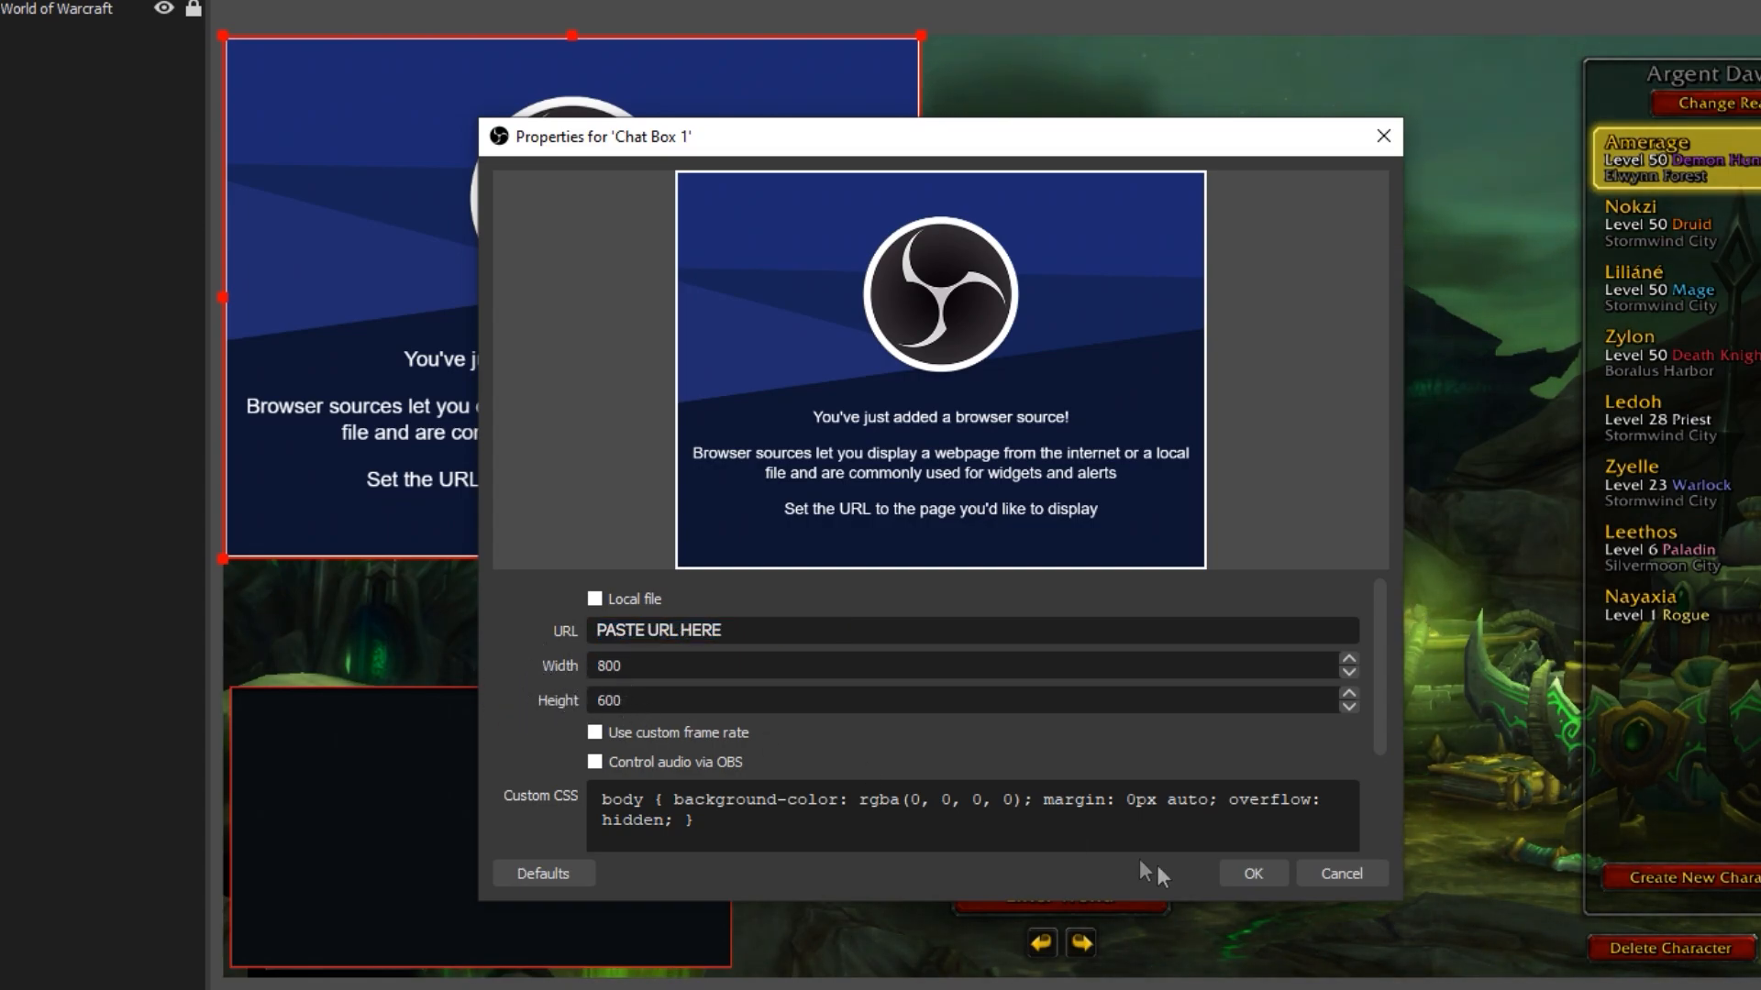
{"action": "left_click", "coordinate": [1238, 878]}
{"action": "left_click_drag", "start_coordinate": [708, 428], "coordinate": [1261, 830]}
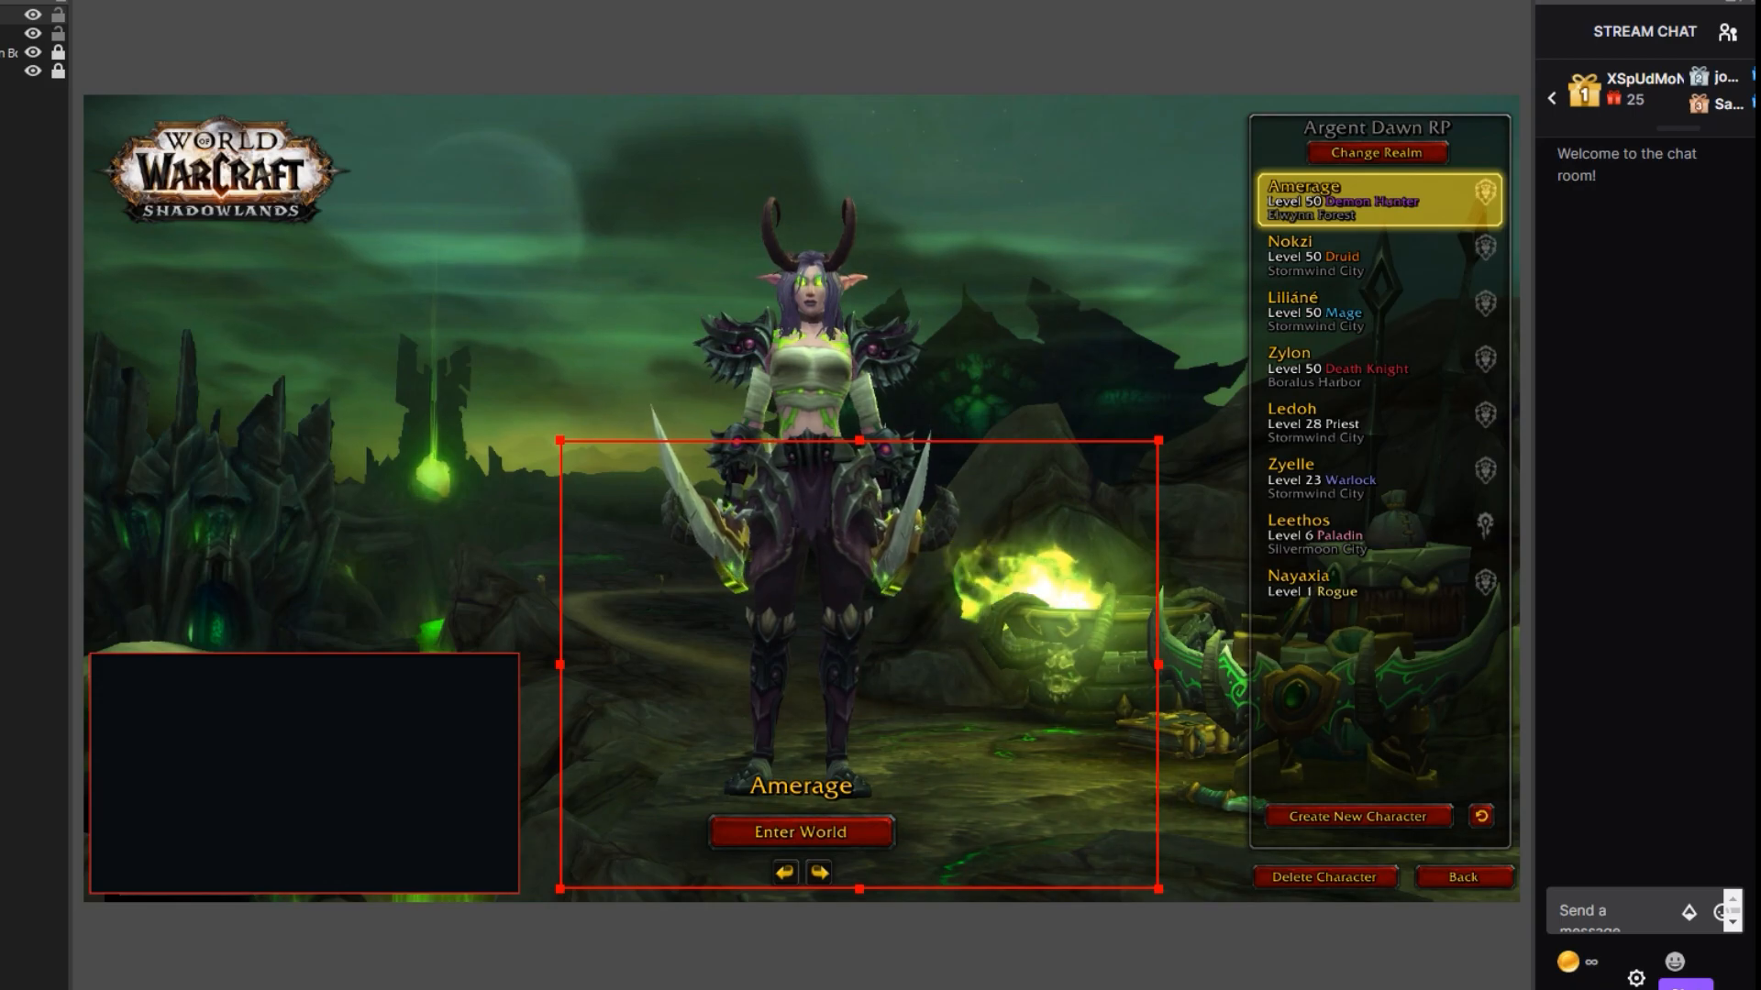
Step: Send the message "test" twice in the stream chat to try out the chat box overlay
{"action": "left_click", "coordinate": [1598, 922]}
{"action": "type", "text": "tes"}
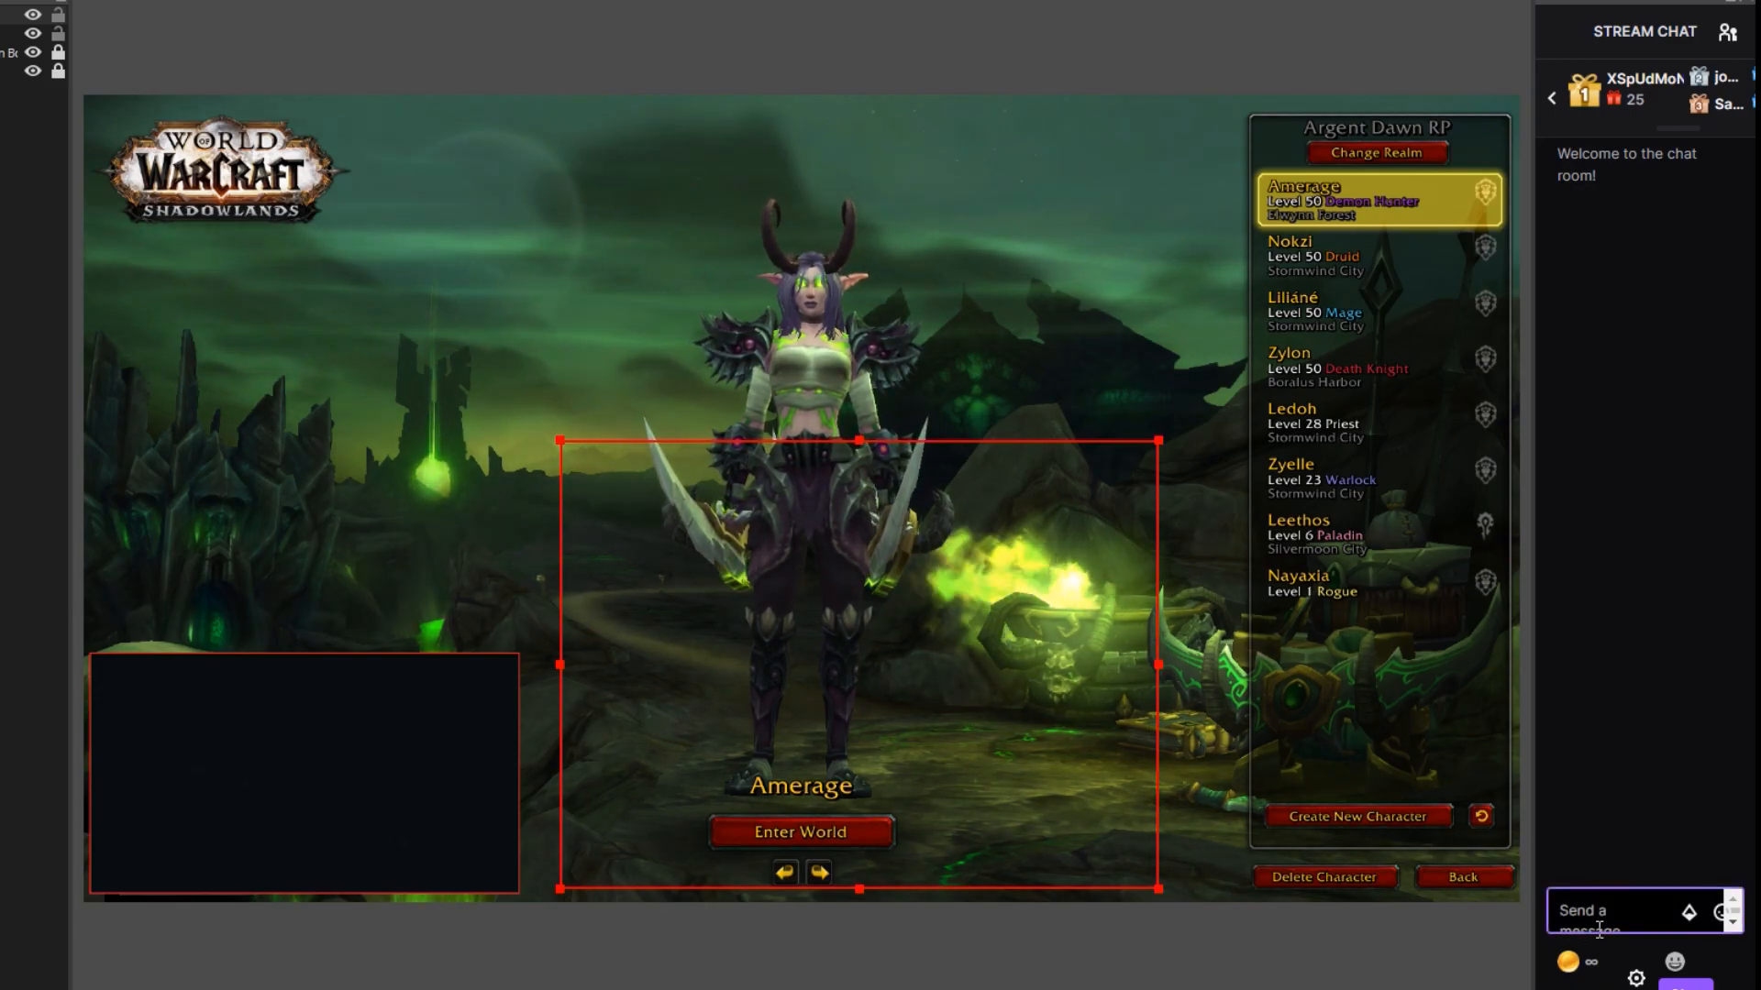
{"action": "type", "text": "t"}
{"action": "key", "text": "Return"}
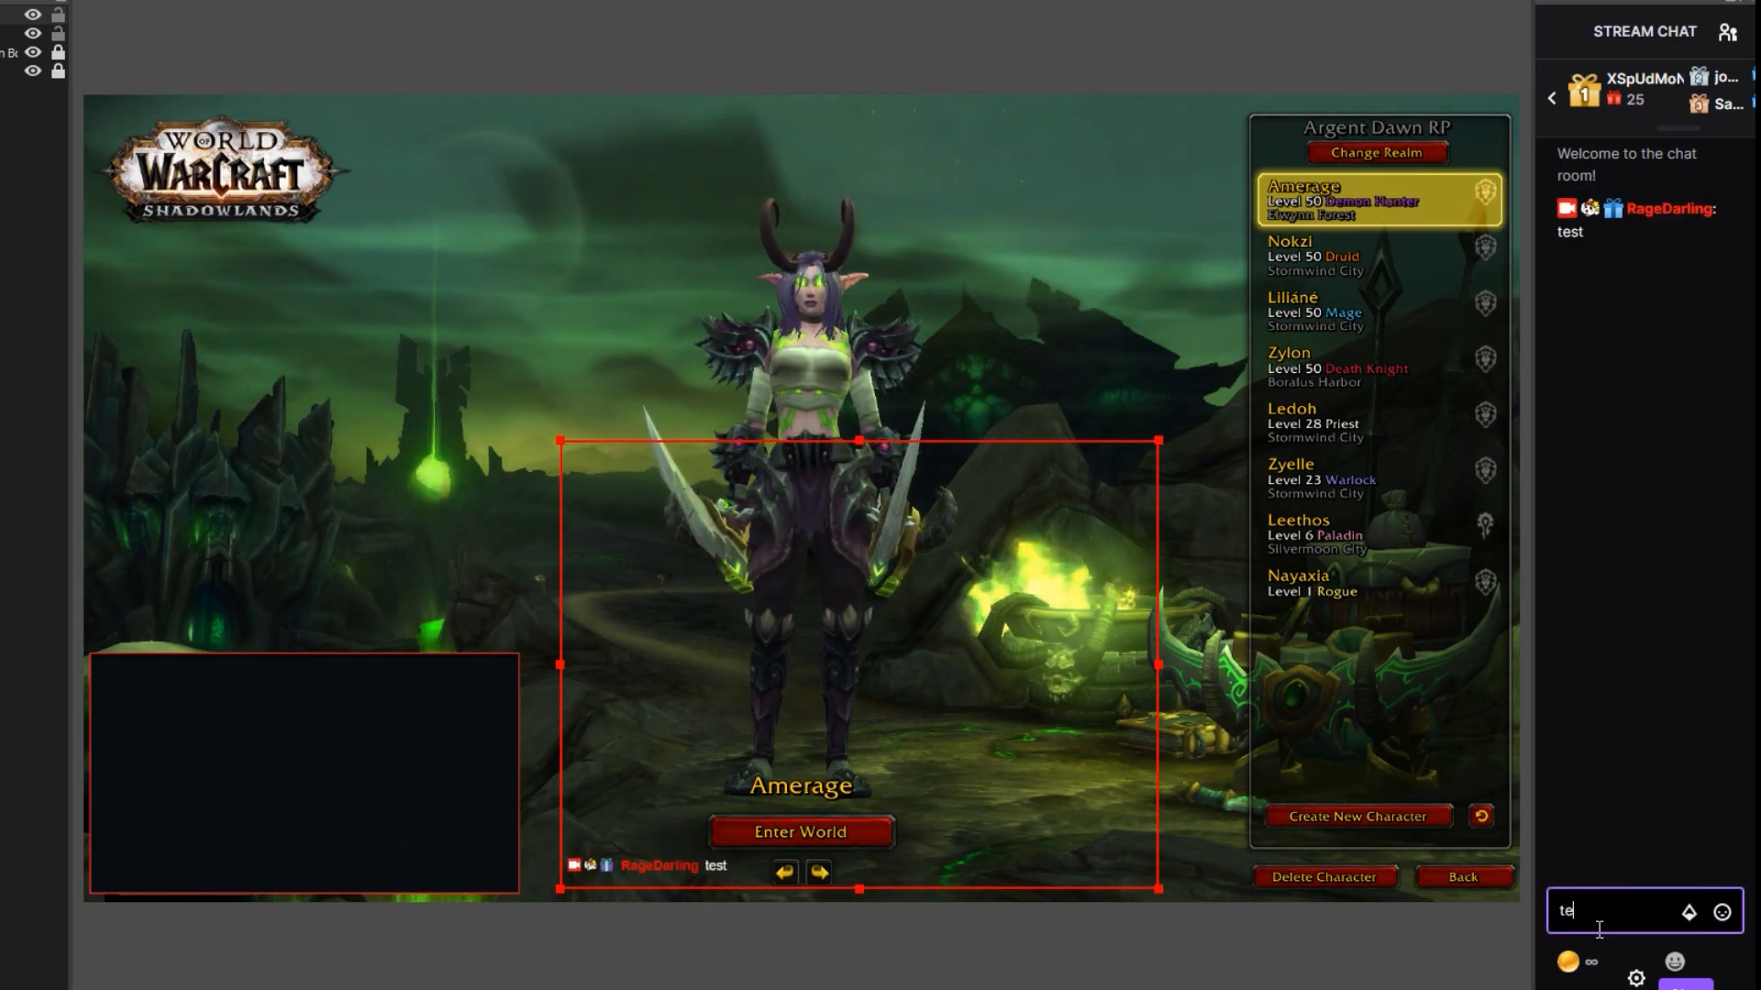
{"action": "left_click", "coordinate": [680, 941]}
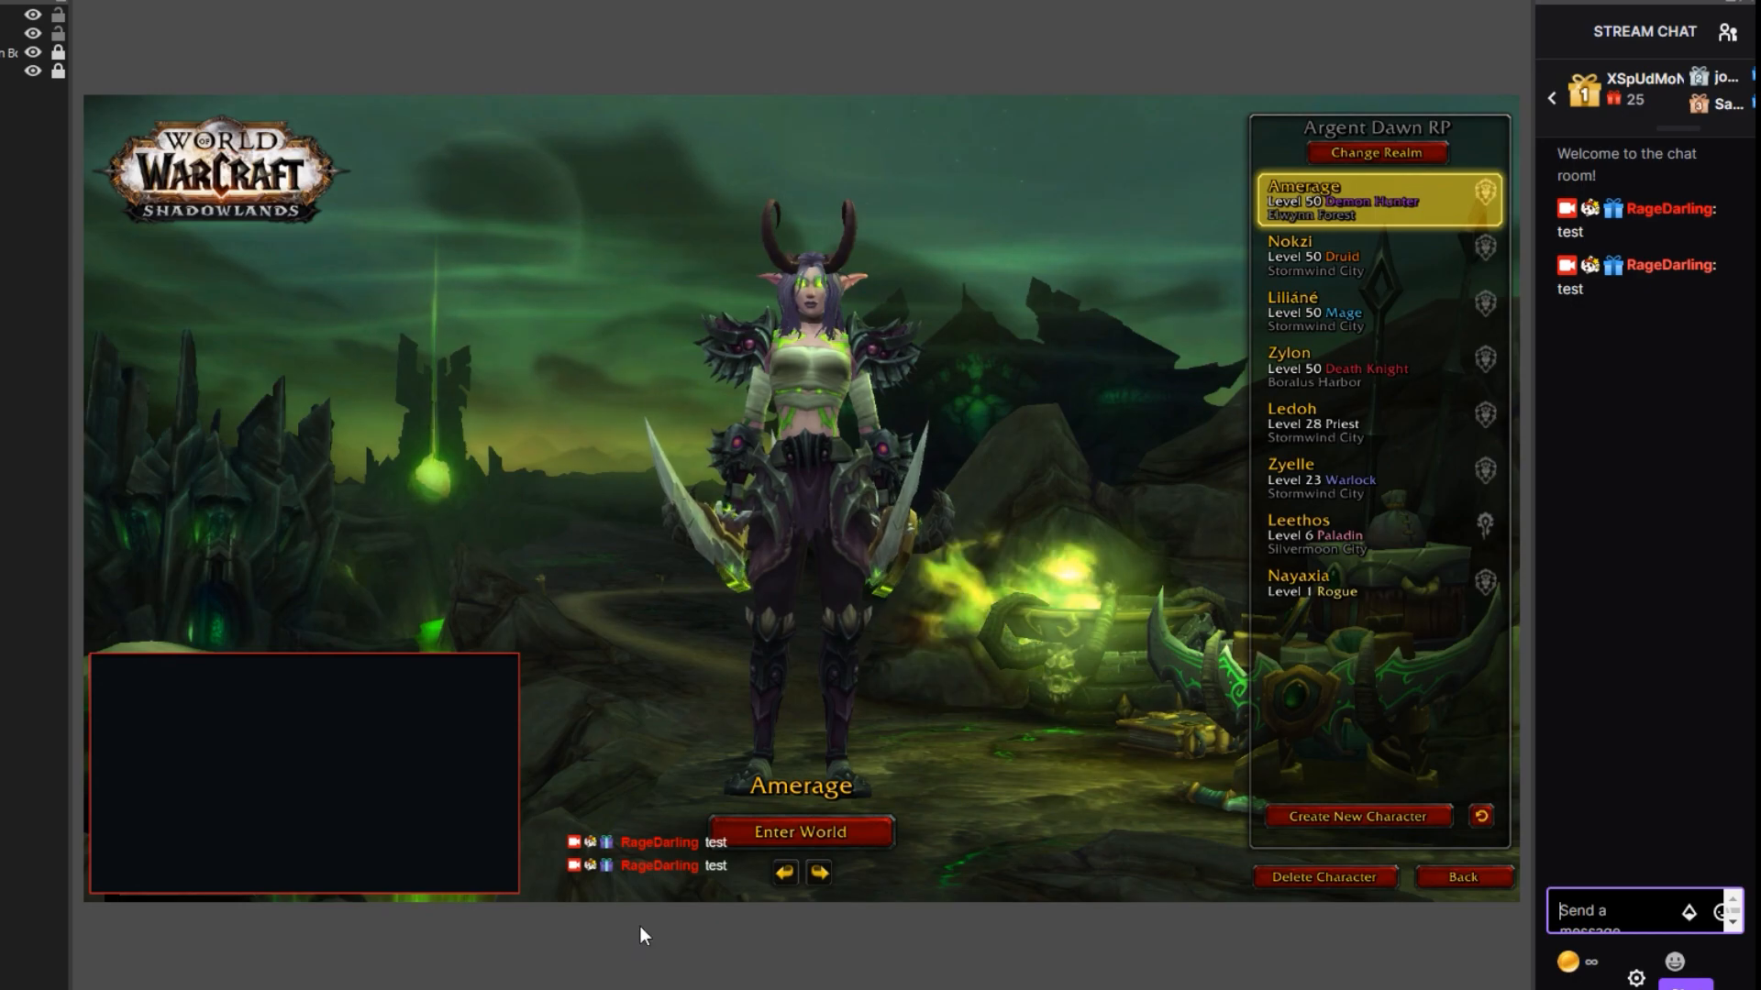
Step: Set the Chat Box 1 source's width to 400 and height to 300
{"action": "left_click", "coordinate": [653, 845]}
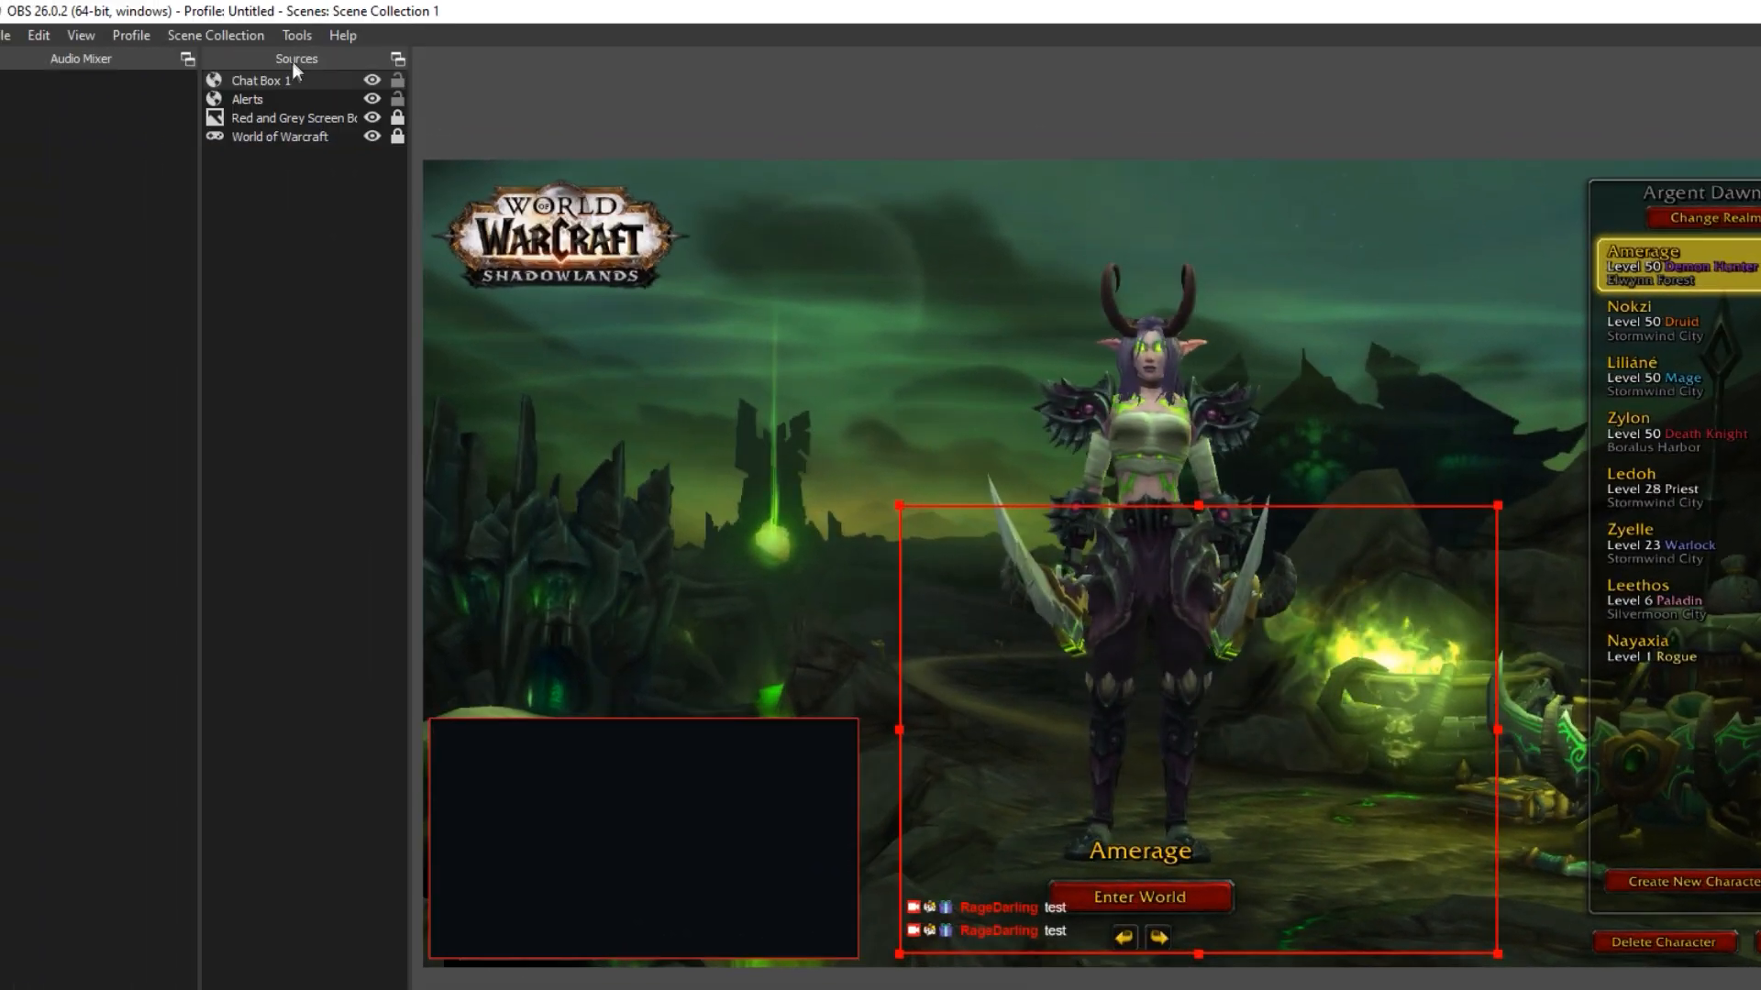
{"action": "right_click", "coordinate": [281, 80]}
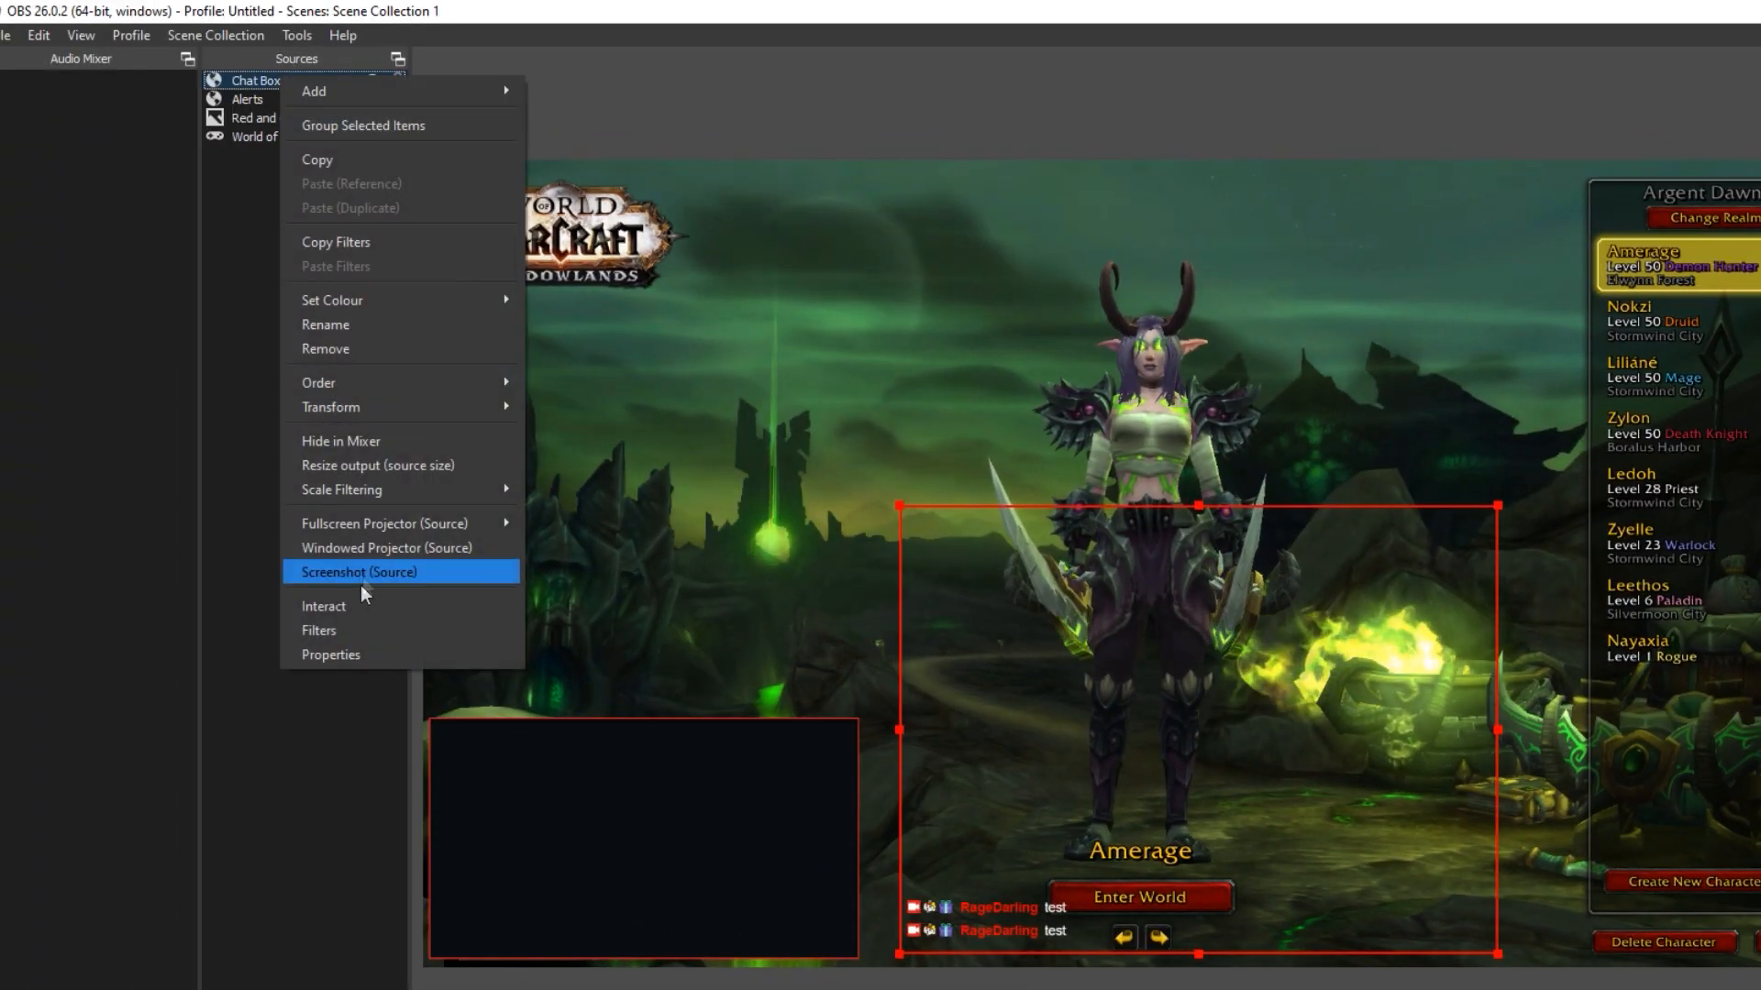
{"action": "left_click", "coordinate": [330, 655]}
{"action": "left_click_drag", "start_coordinate": [762, 713], "coordinate": [692, 697]}
{"action": "type", "text": "400"}
{"action": "key", "text": "Tab"}
{"action": "type", "text": "300"}
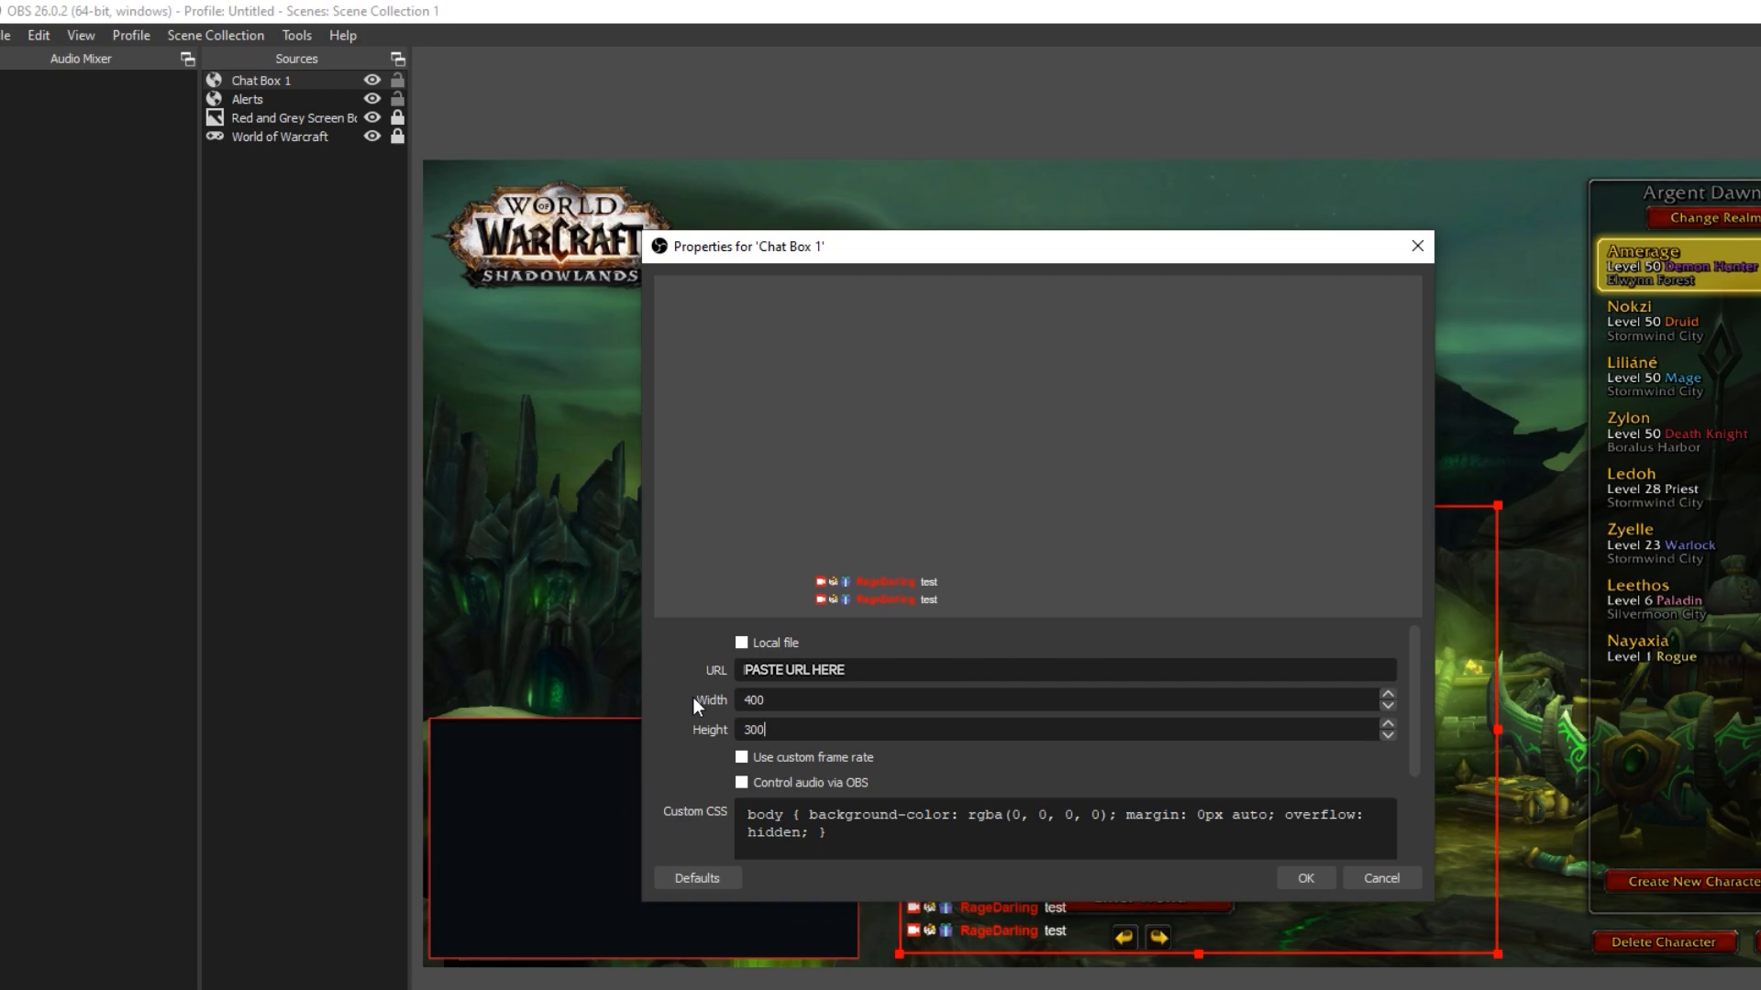
{"action": "key", "text": "Return"}
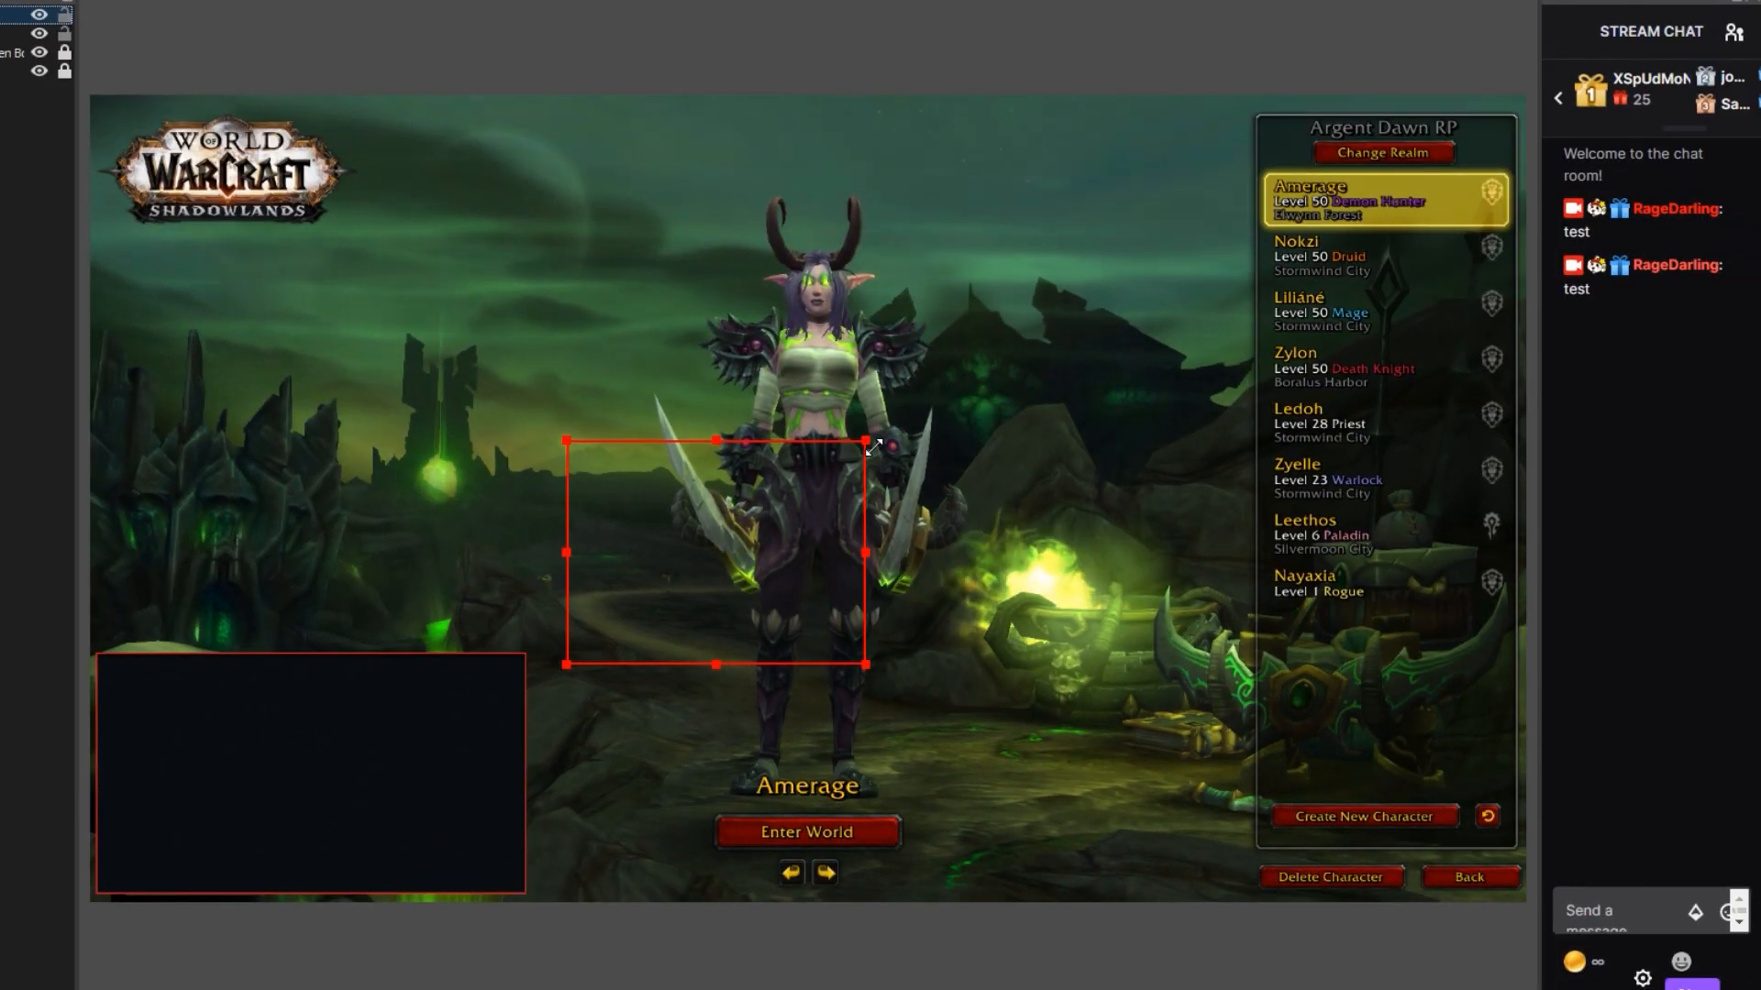
Step: Enlarge the Chat Box 1 source to about two fifths of the canvas width and send "test" in the stream chat
{"action": "left_click_drag", "start_coordinate": [959, 380], "coordinate": [1126, 258]}
{"action": "left_click_drag", "start_coordinate": [987, 518], "coordinate": [964, 722]}
{"action": "left_click", "coordinate": [1629, 917]}
{"action": "type", "text": "test"}
{"action": "left_click", "coordinate": [1707, 981]}
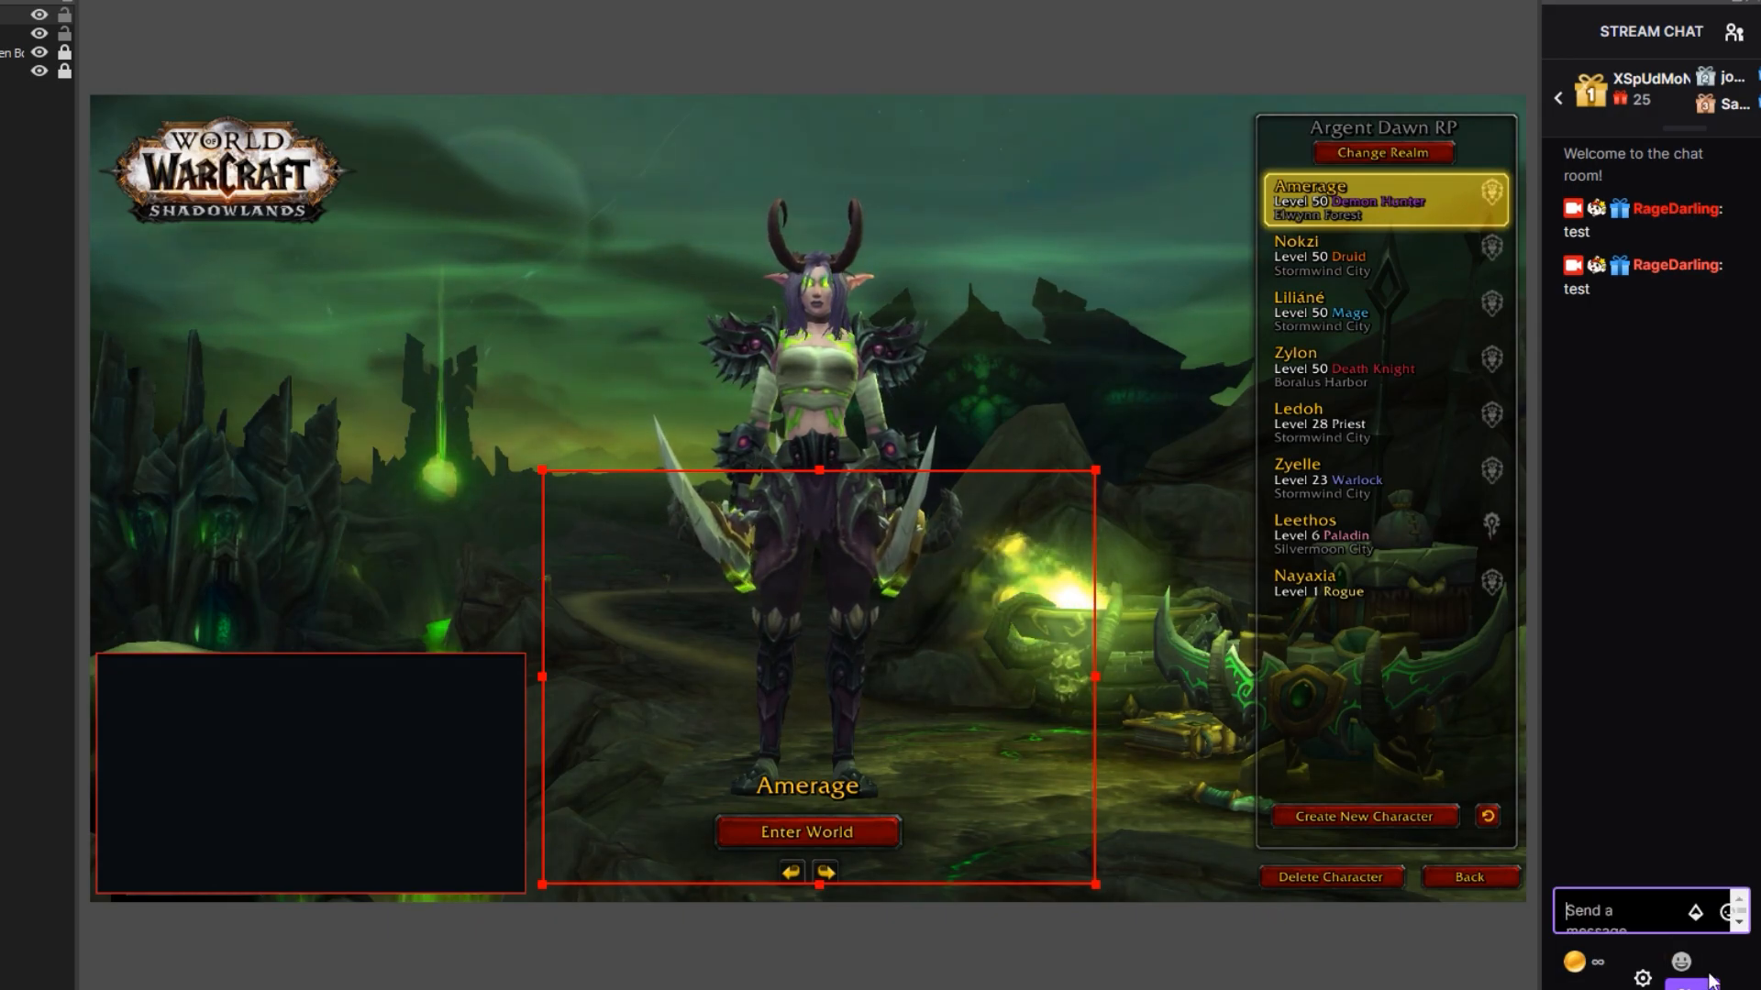
Step: Place the Chat Box 1 source at the canvas's left edge, directly above the webcam frame
{"action": "left_click_drag", "start_coordinate": [883, 831], "coordinate": [441, 590]}
{"action": "left_click", "coordinate": [409, 978]}
{"action": "left_click", "coordinate": [390, 530]}
{"action": "left_click_drag", "start_coordinate": [450, 566], "coordinate": [447, 570]}
{"action": "left_click_drag", "start_coordinate": [101, 449], "coordinate": [119, 448]}
{"action": "left_click_drag", "start_coordinate": [195, 491], "coordinate": [203, 529]}
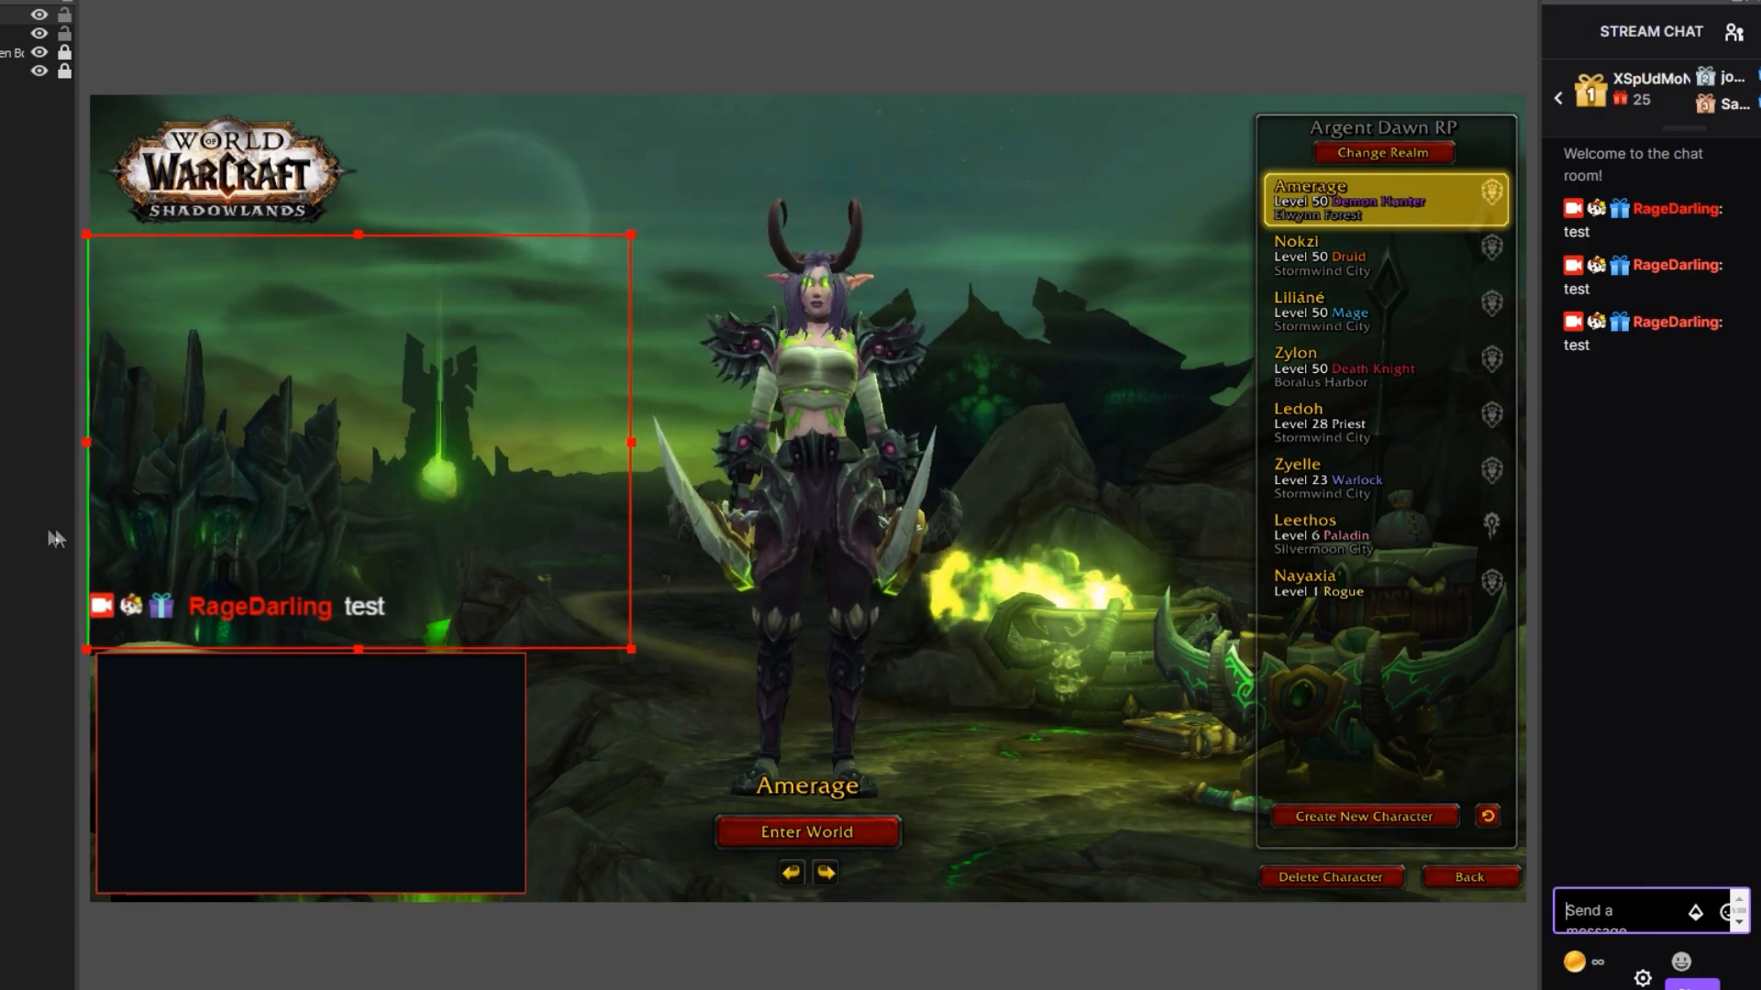
{"action": "left_click", "coordinate": [53, 532]}
{"action": "left_click_drag", "start_coordinate": [353, 568], "coordinate": [373, 576]}
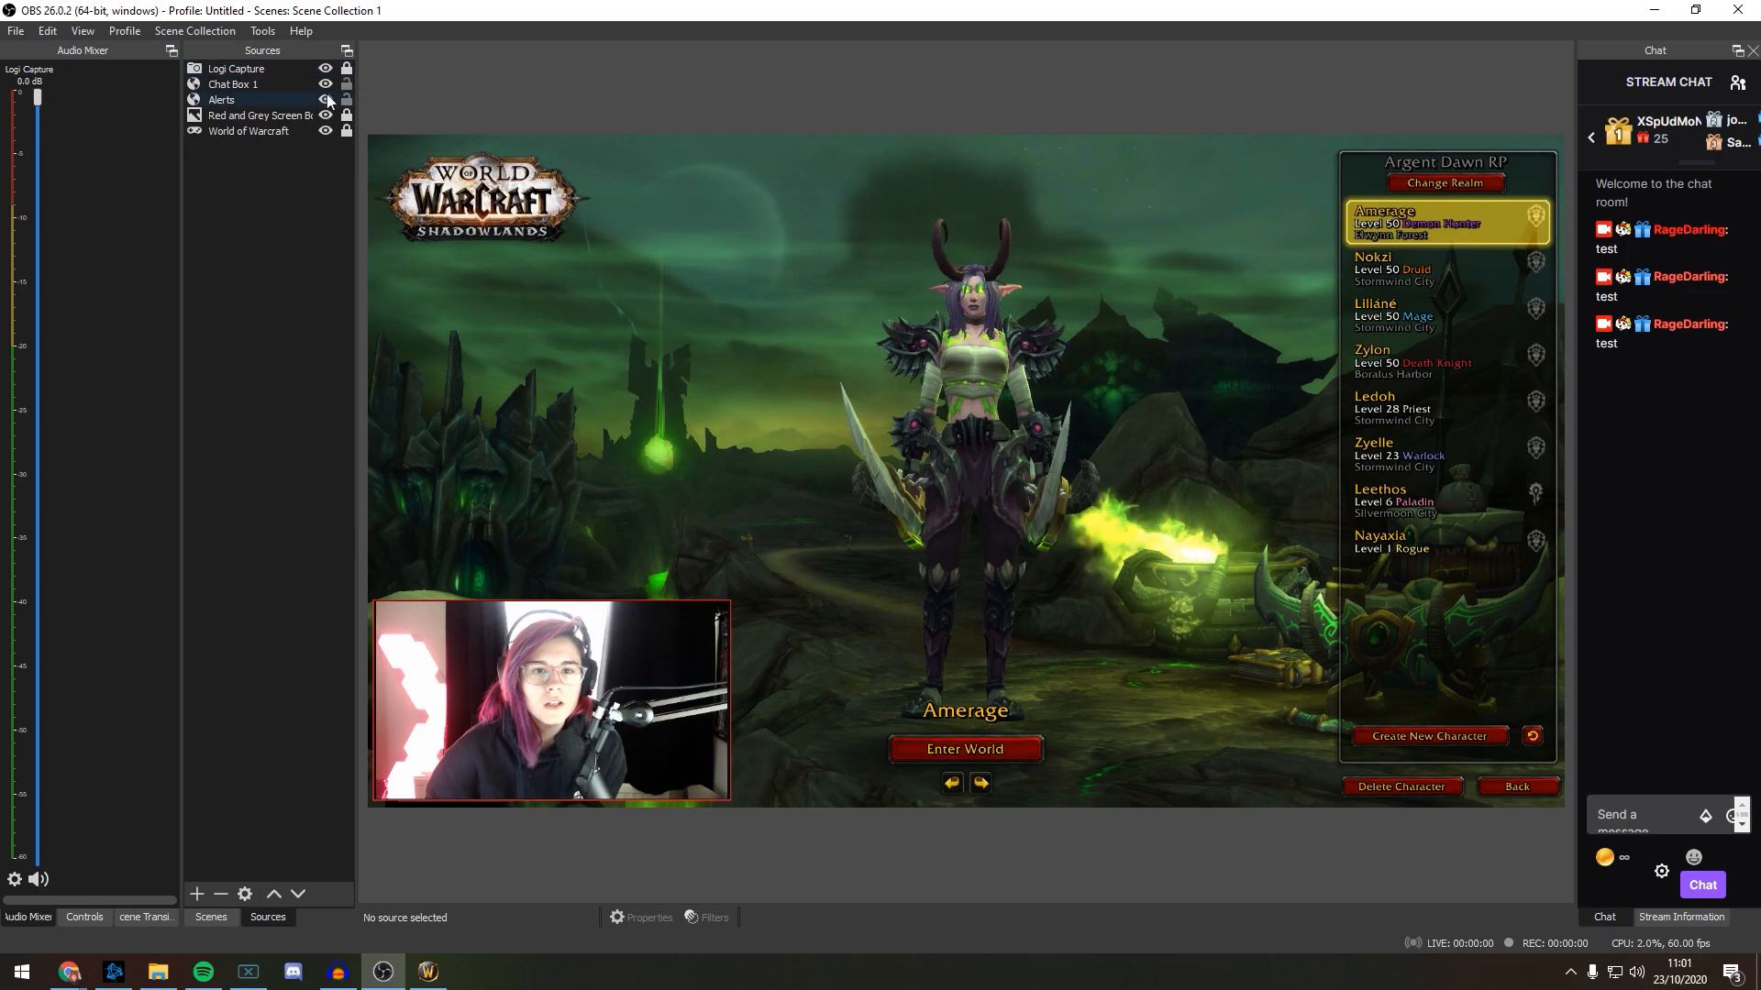
Step: Reorder the sources so that Alerts and Chat Box 1 sit above Logi Capture, and lock both
{"action": "mouse_move", "coordinate": [234, 103]}
{"action": "left_mouse_down"}
{"action": "mouse_move", "coordinate": [281, 79]}
{"action": "mouse_move", "coordinate": [266, 68]}
{"action": "mouse_move", "coordinate": [245, 90]}
{"action": "left_mouse_up"}
{"action": "left_click", "coordinate": [230, 102]}
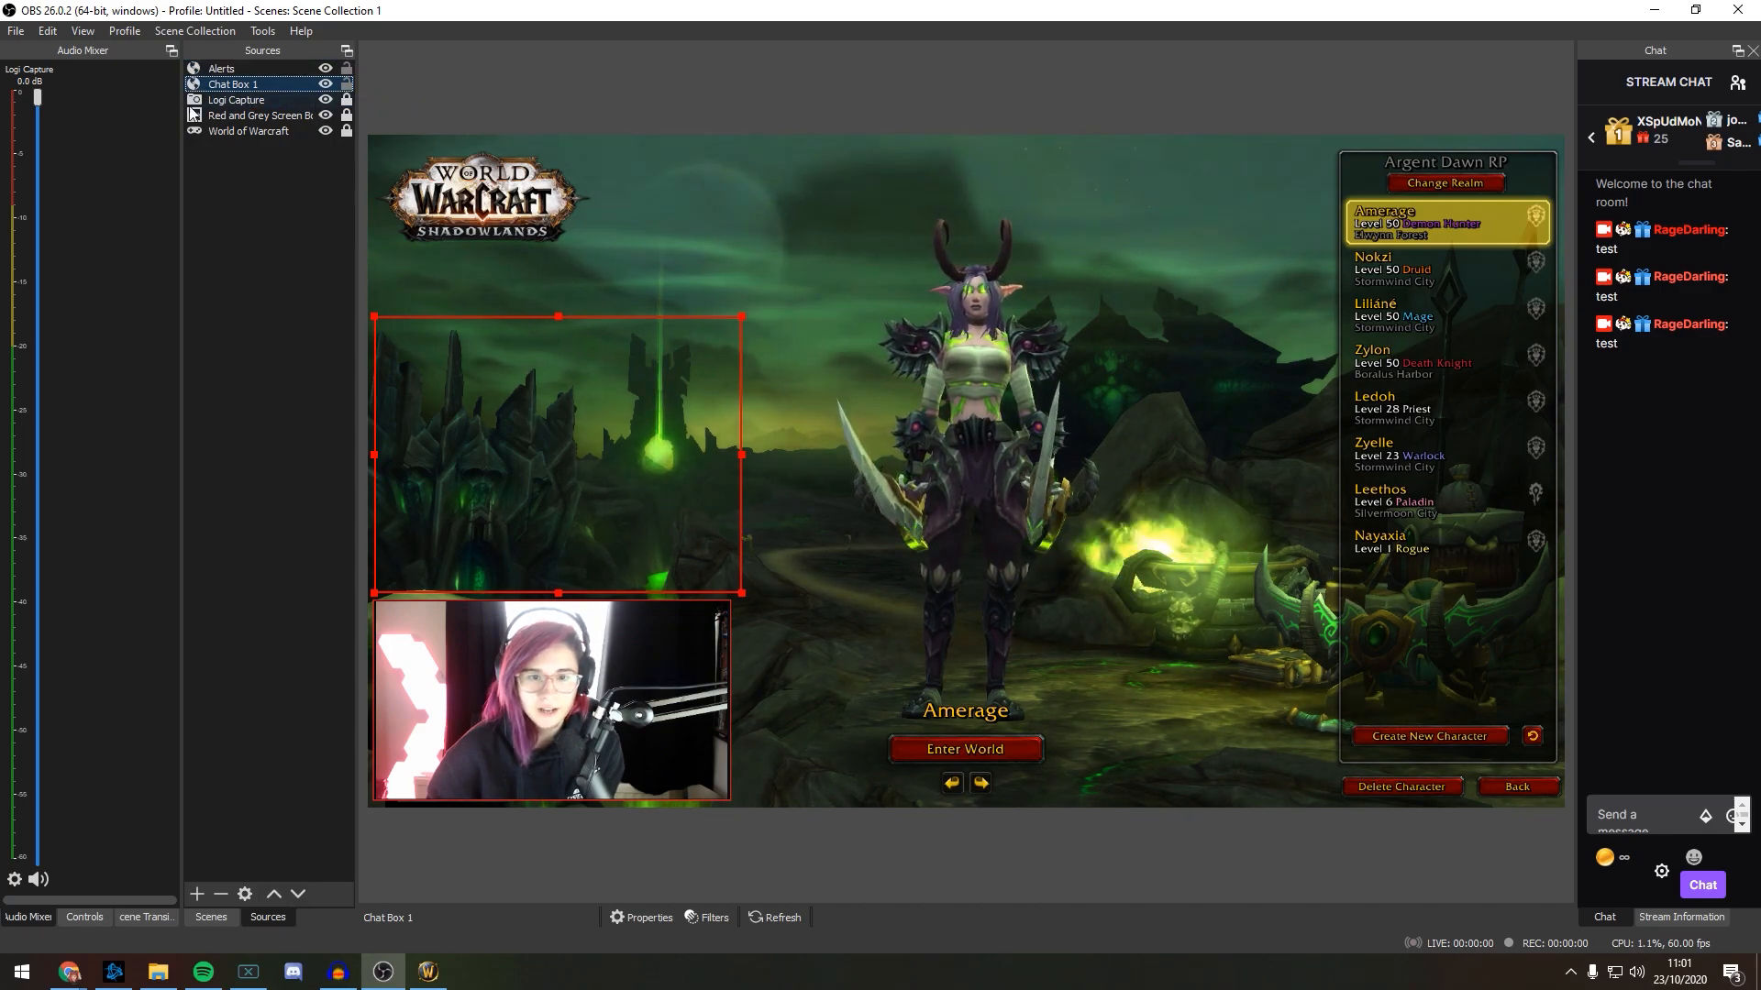
{"action": "left_click", "coordinate": [226, 70]}
{"action": "left_click_drag", "start_coordinate": [762, 697], "coordinate": [1155, 400]}
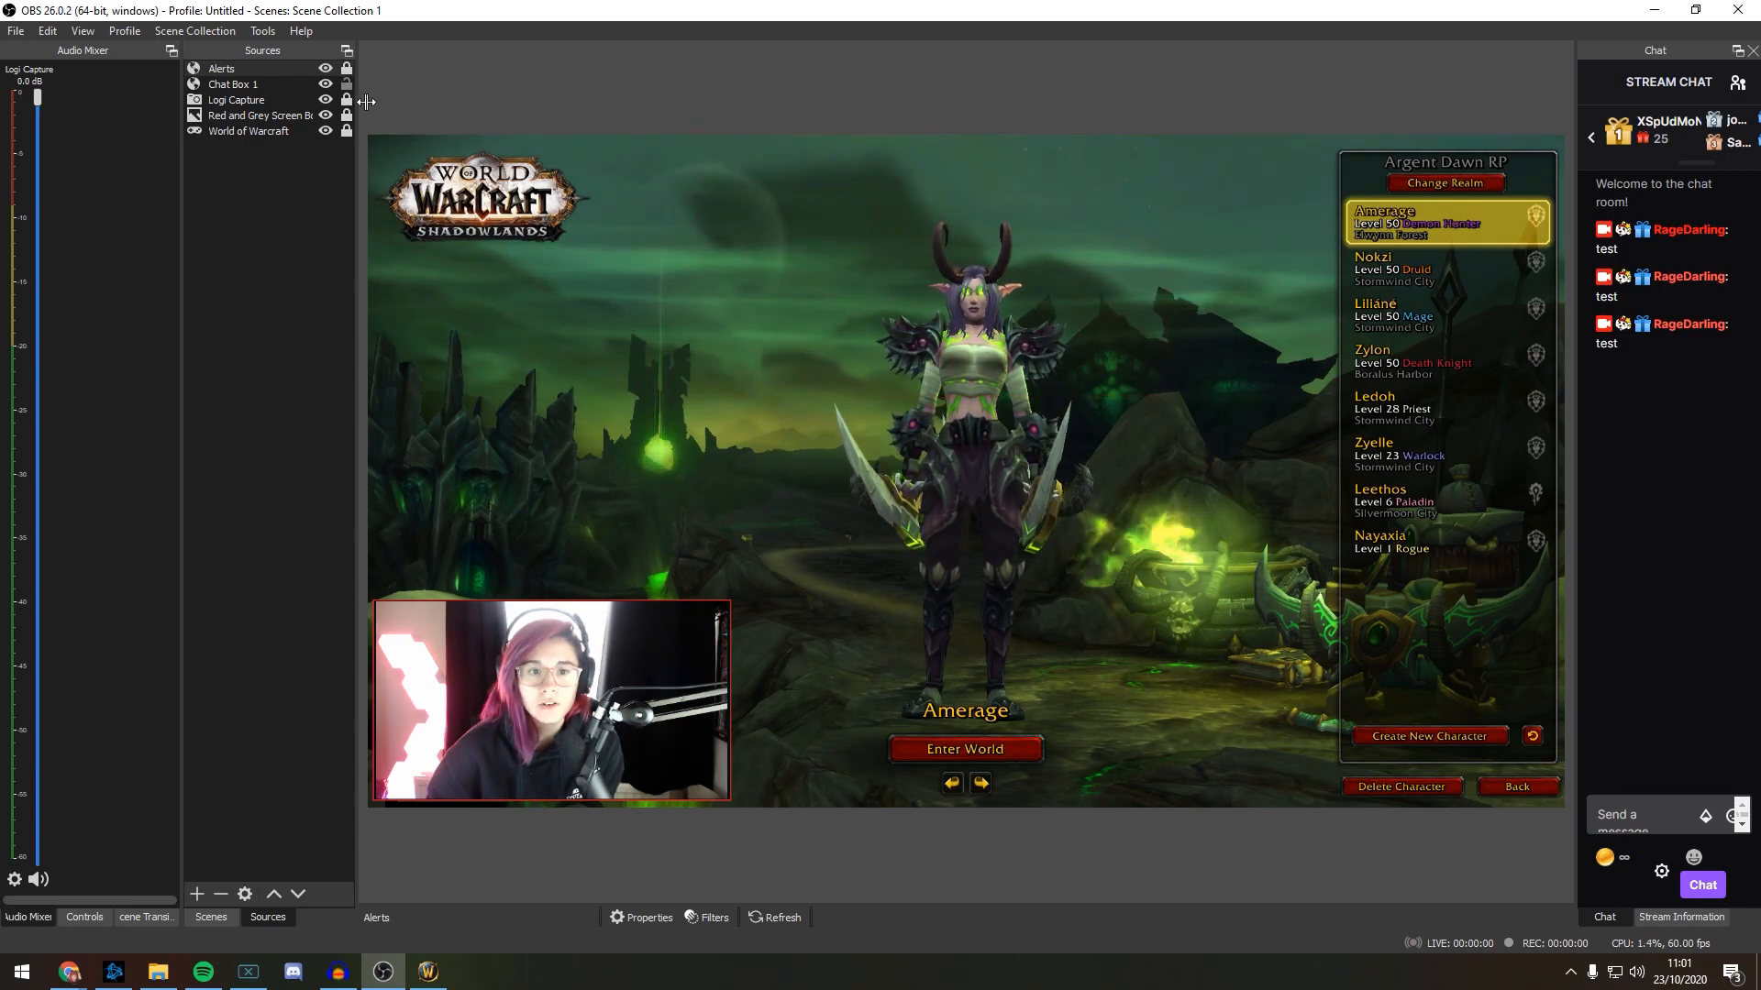
{"action": "left_click", "coordinate": [287, 240]}
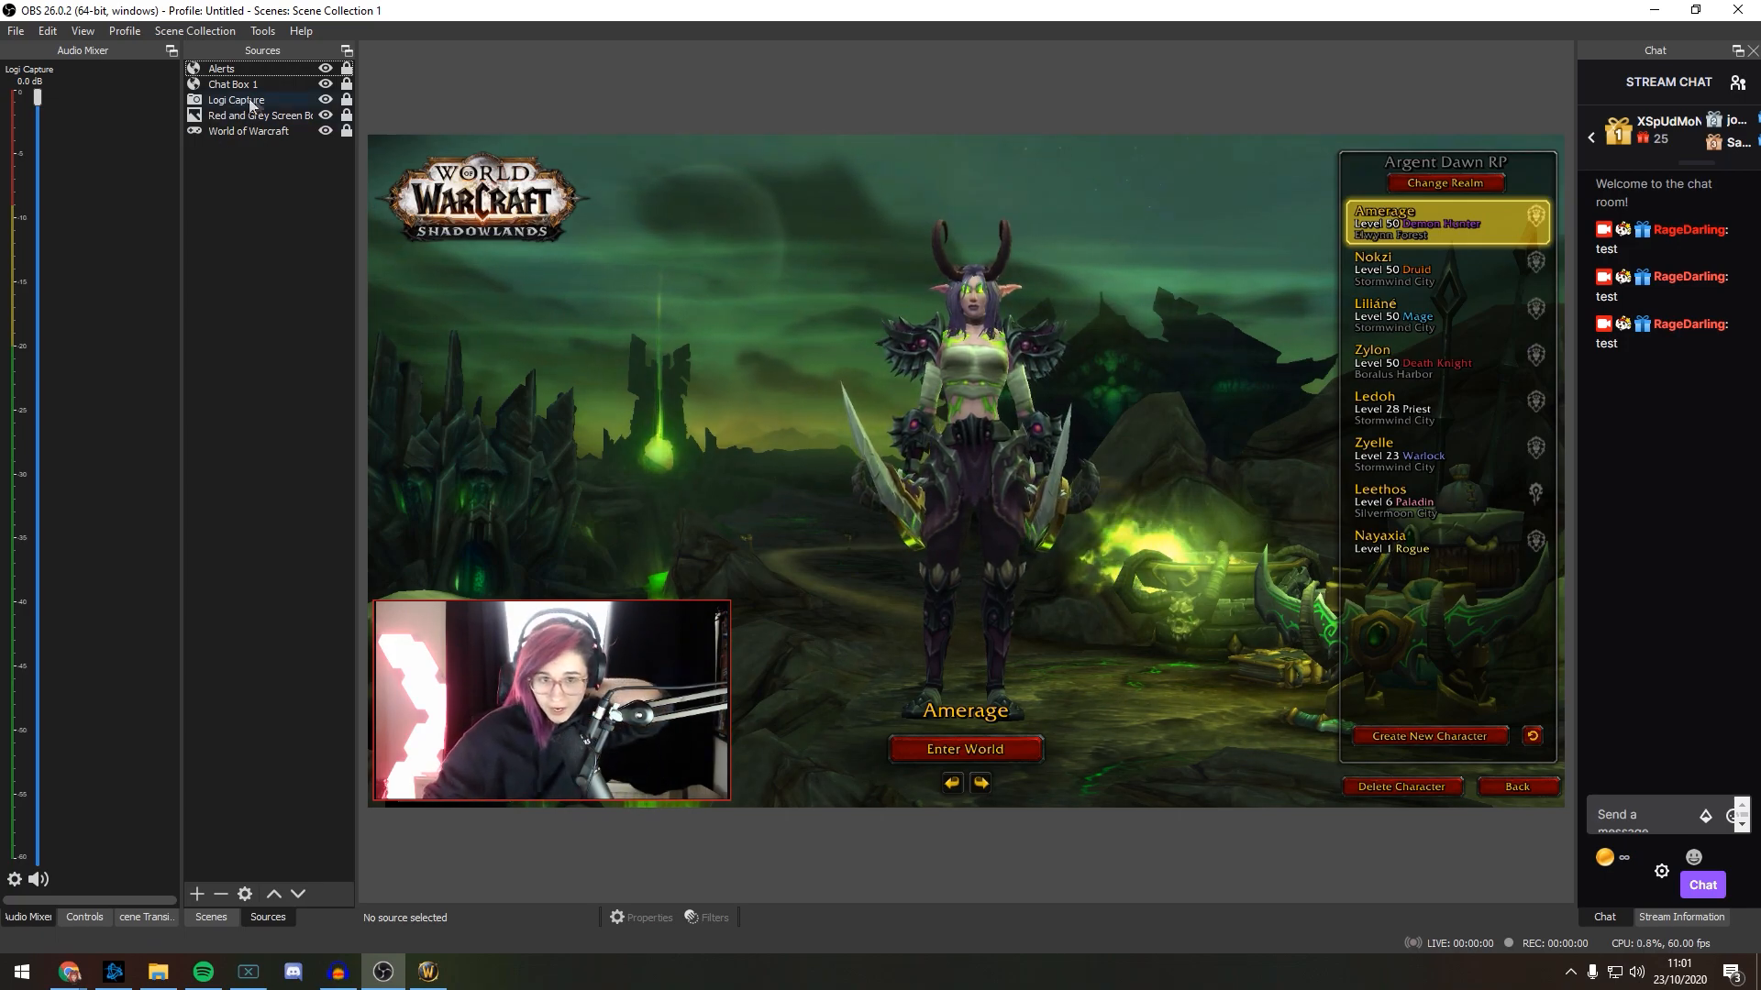
Step: Hide the Logi Capture webcam source and show it again
{"action": "left_click", "coordinate": [325, 102]}
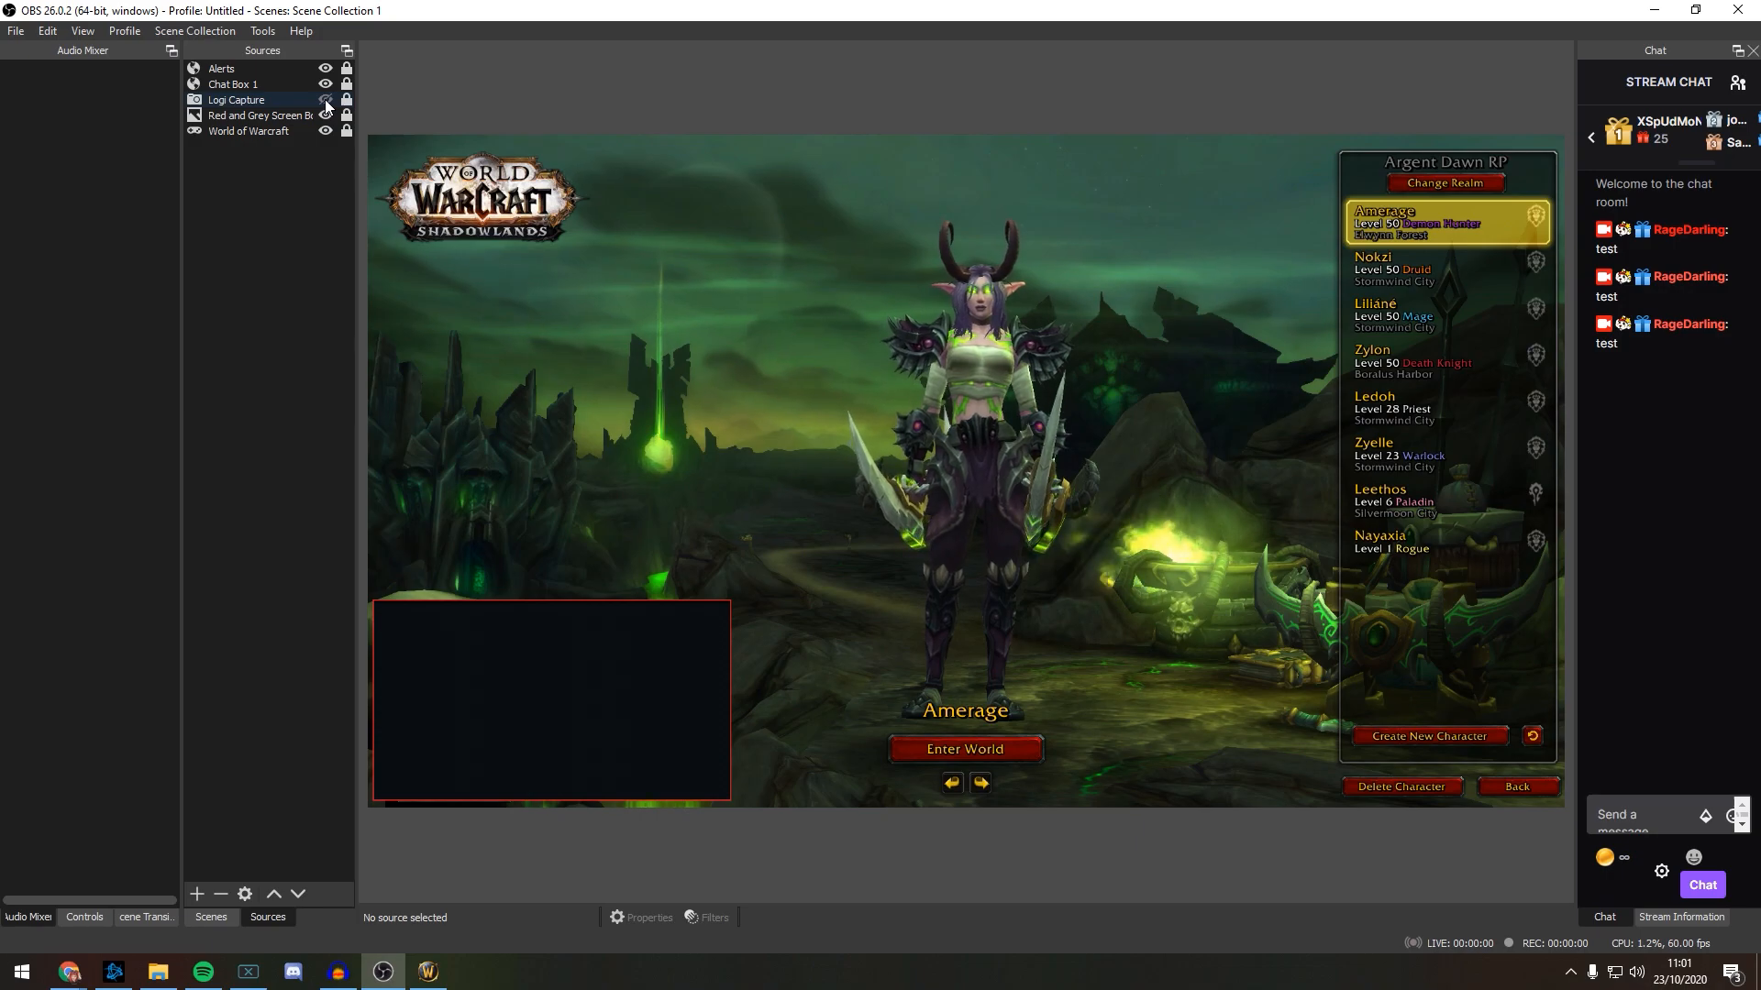
{"action": "left_click", "coordinate": [326, 101]}
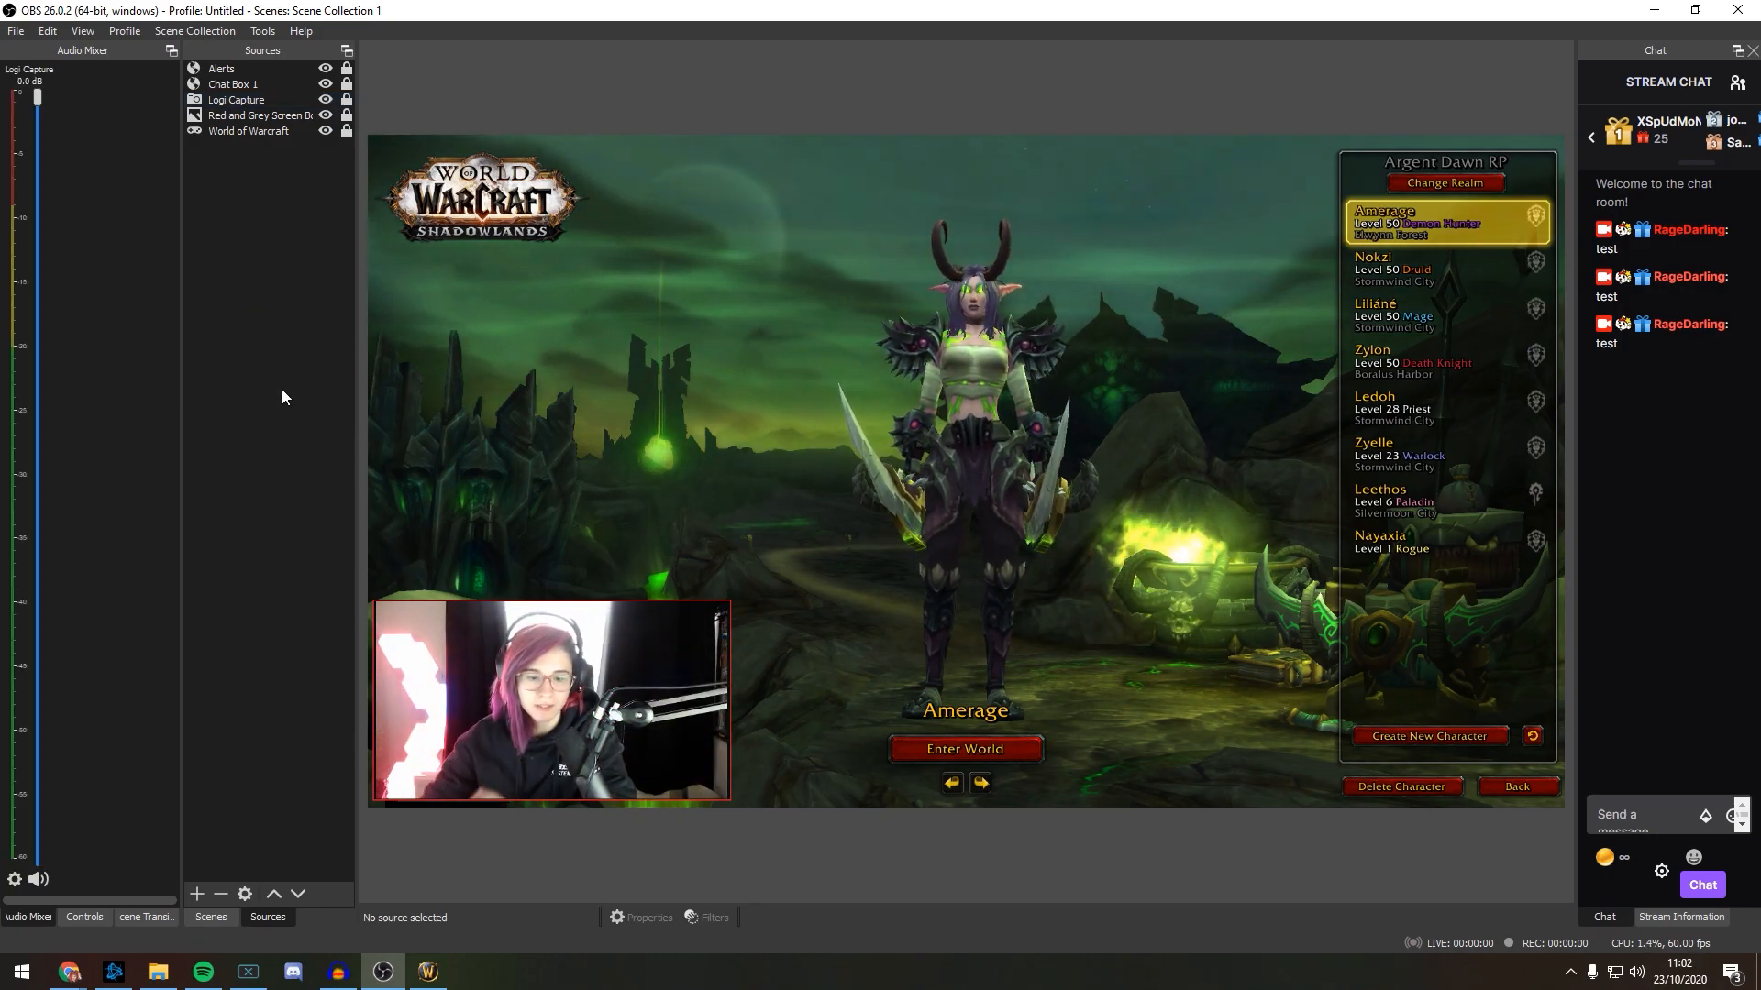
Step: Rename the existing scene as GAME
{"action": "left_click", "coordinate": [210, 918]}
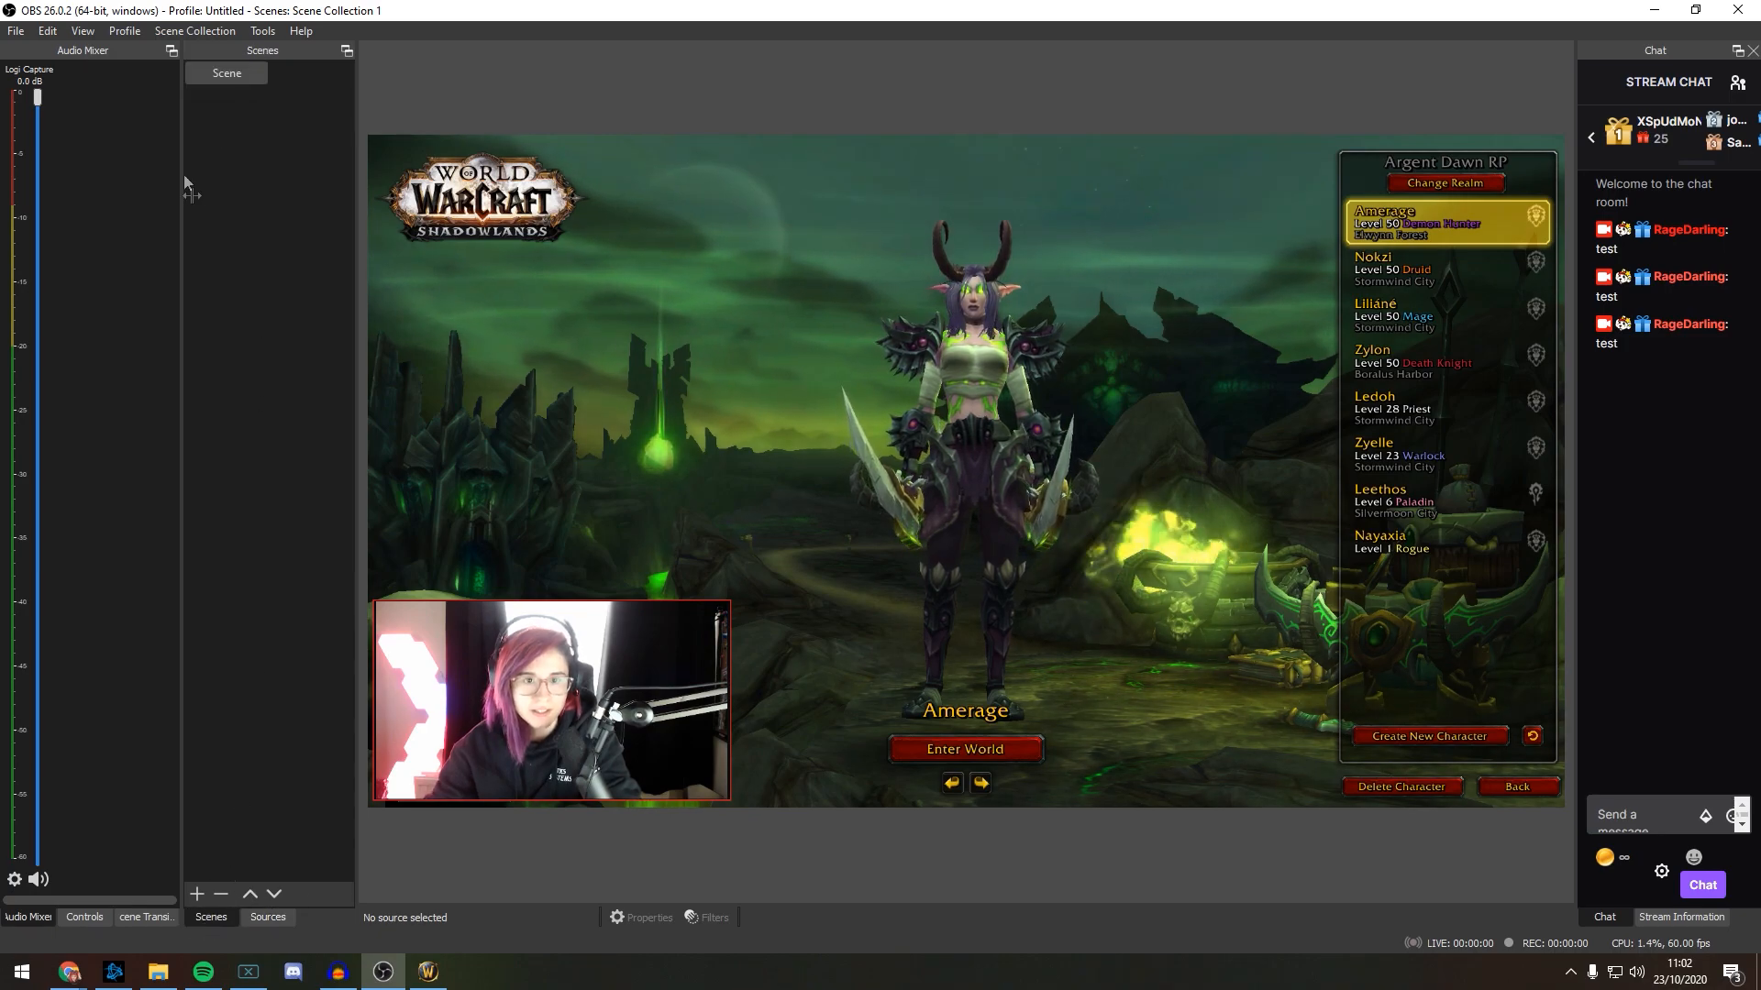
{"action": "left_click", "coordinate": [284, 181]}
{"action": "type", "text": "GAME"}
{"action": "key", "text": "Return"}
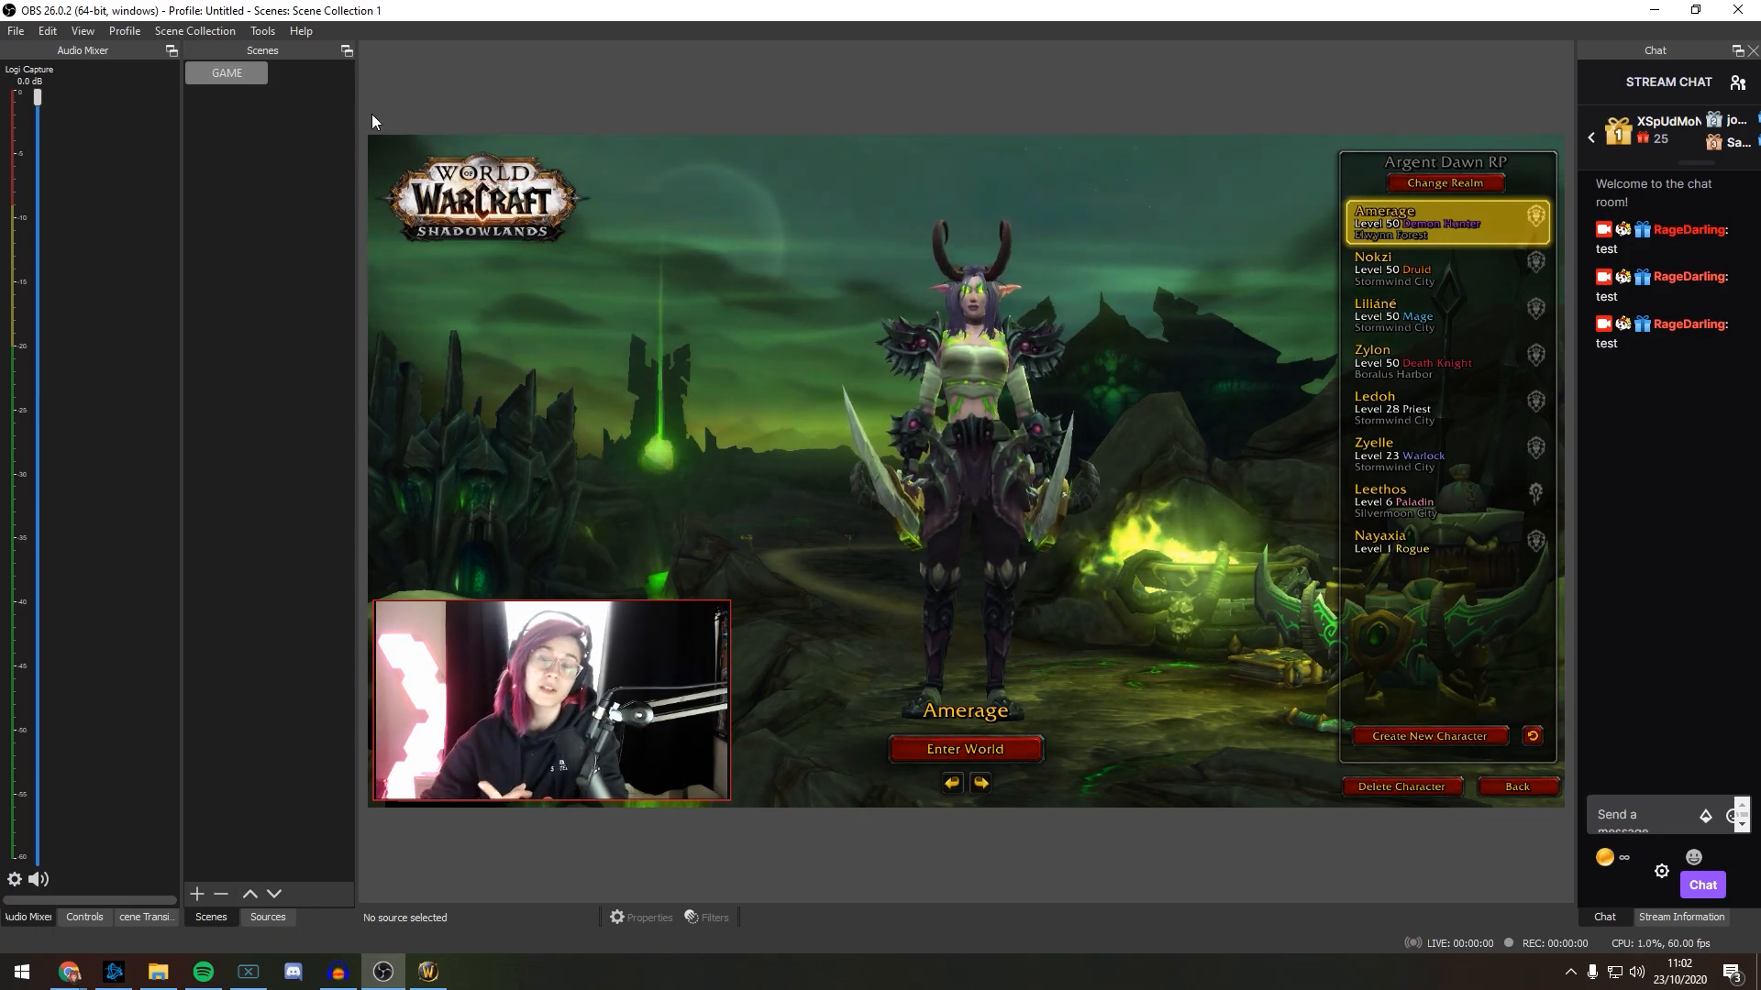
Step: Add a new scene named STARTING and move it ahead of the GAME scene
{"action": "right_click", "coordinate": [223, 73]}
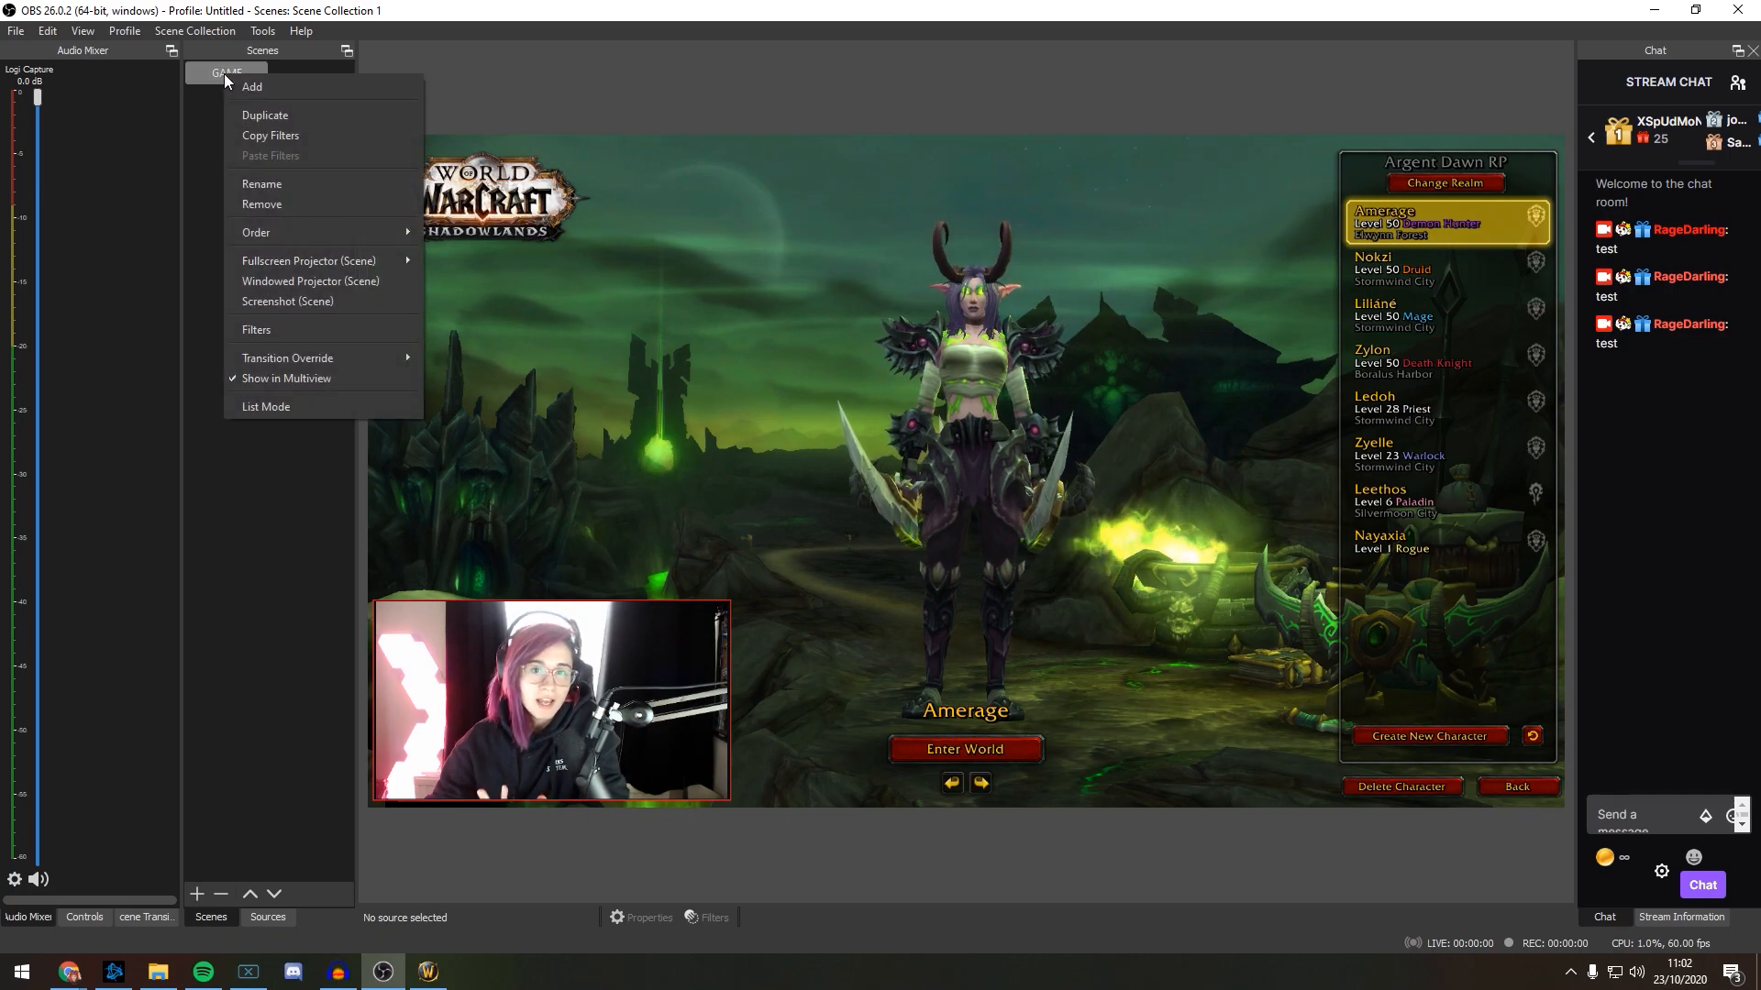
{"action": "left_click", "coordinate": [282, 124]}
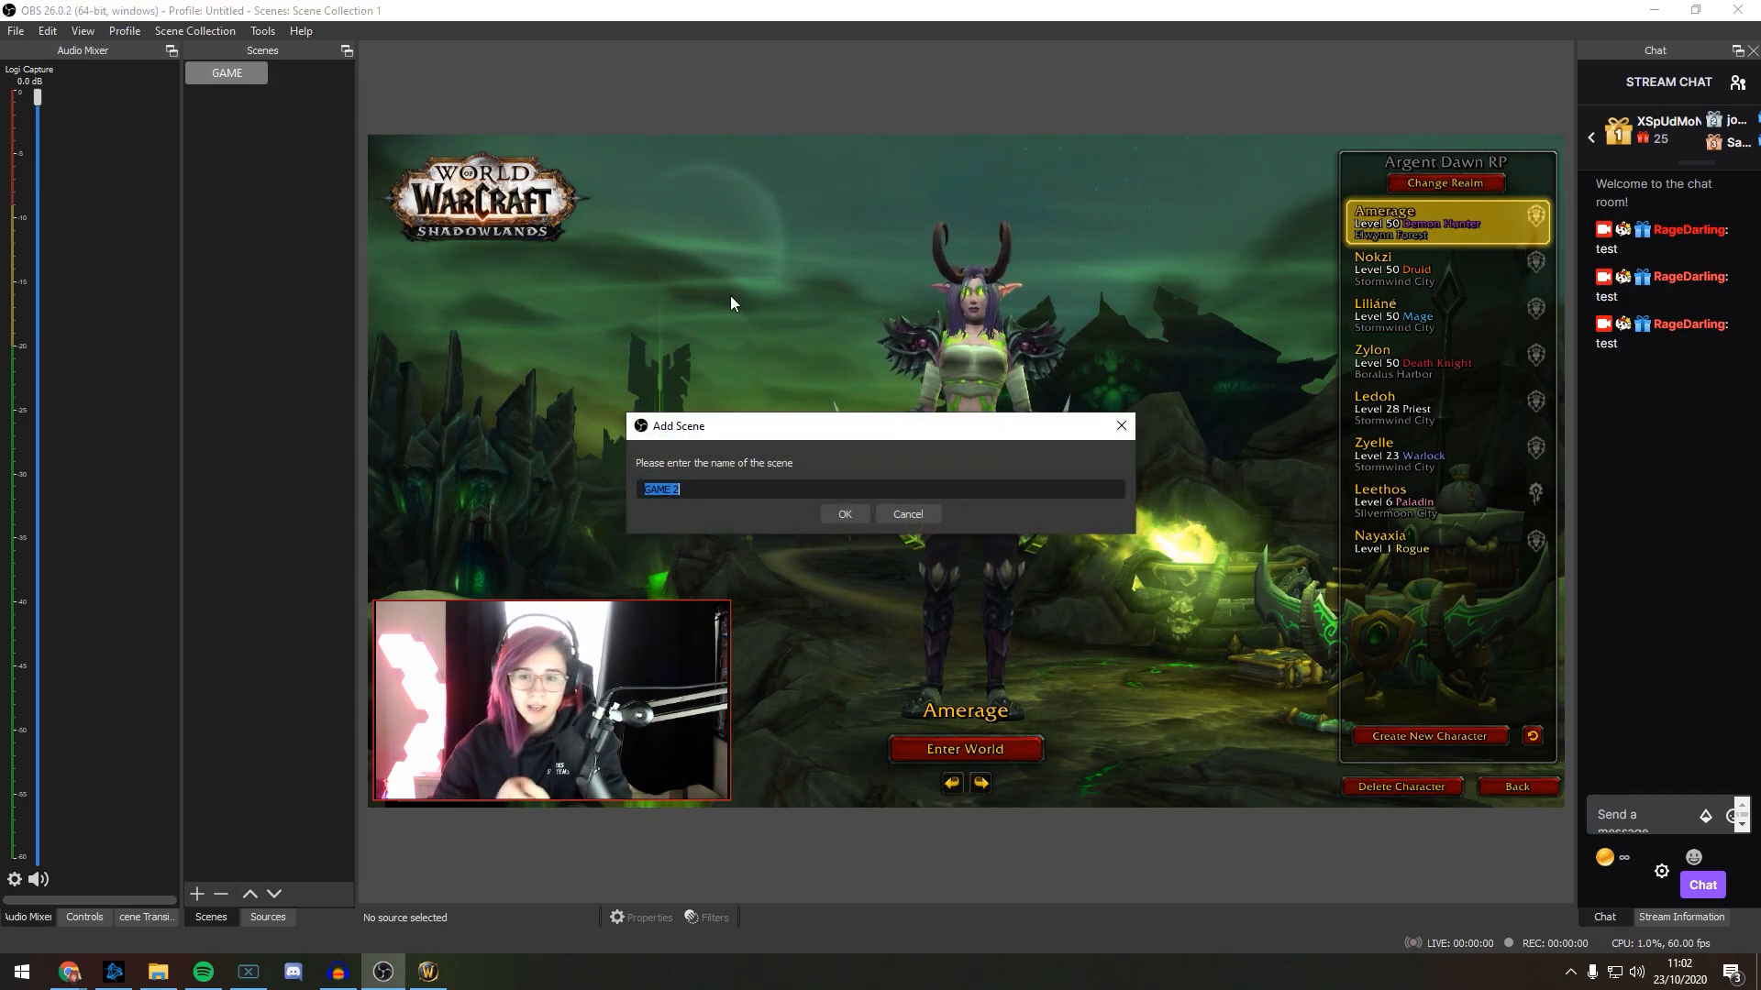
{"action": "type", "text": "STARTING"}
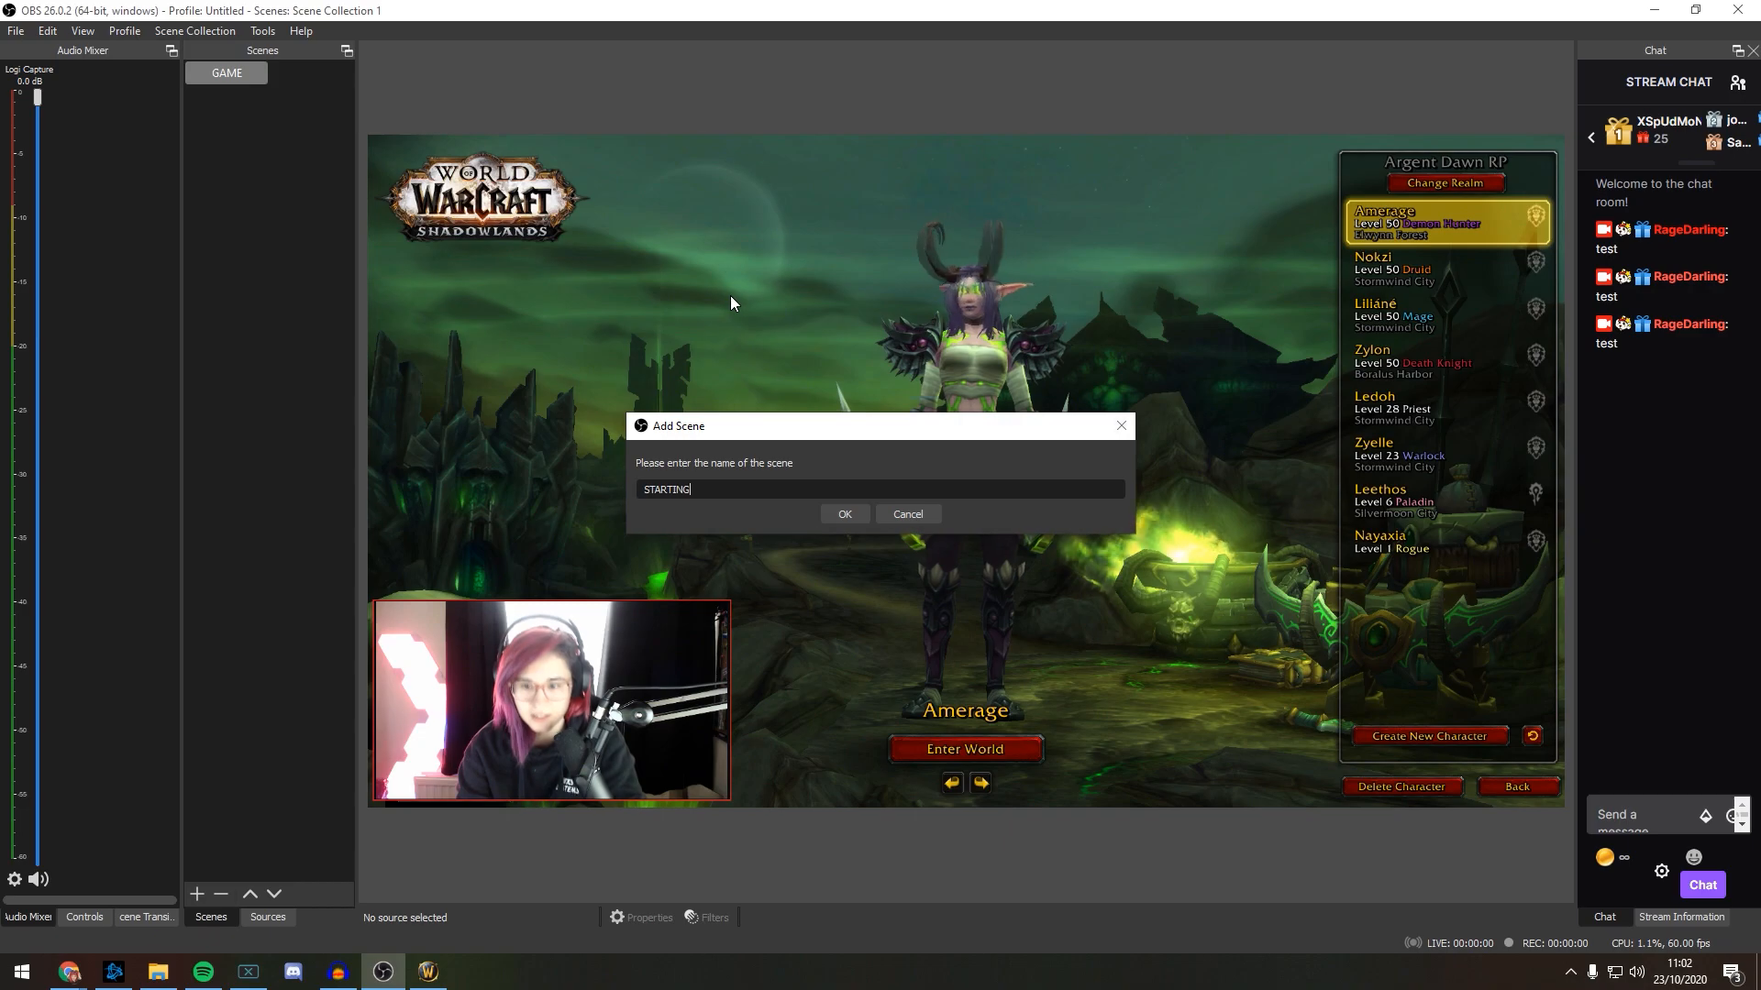
{"action": "key", "text": "Return"}
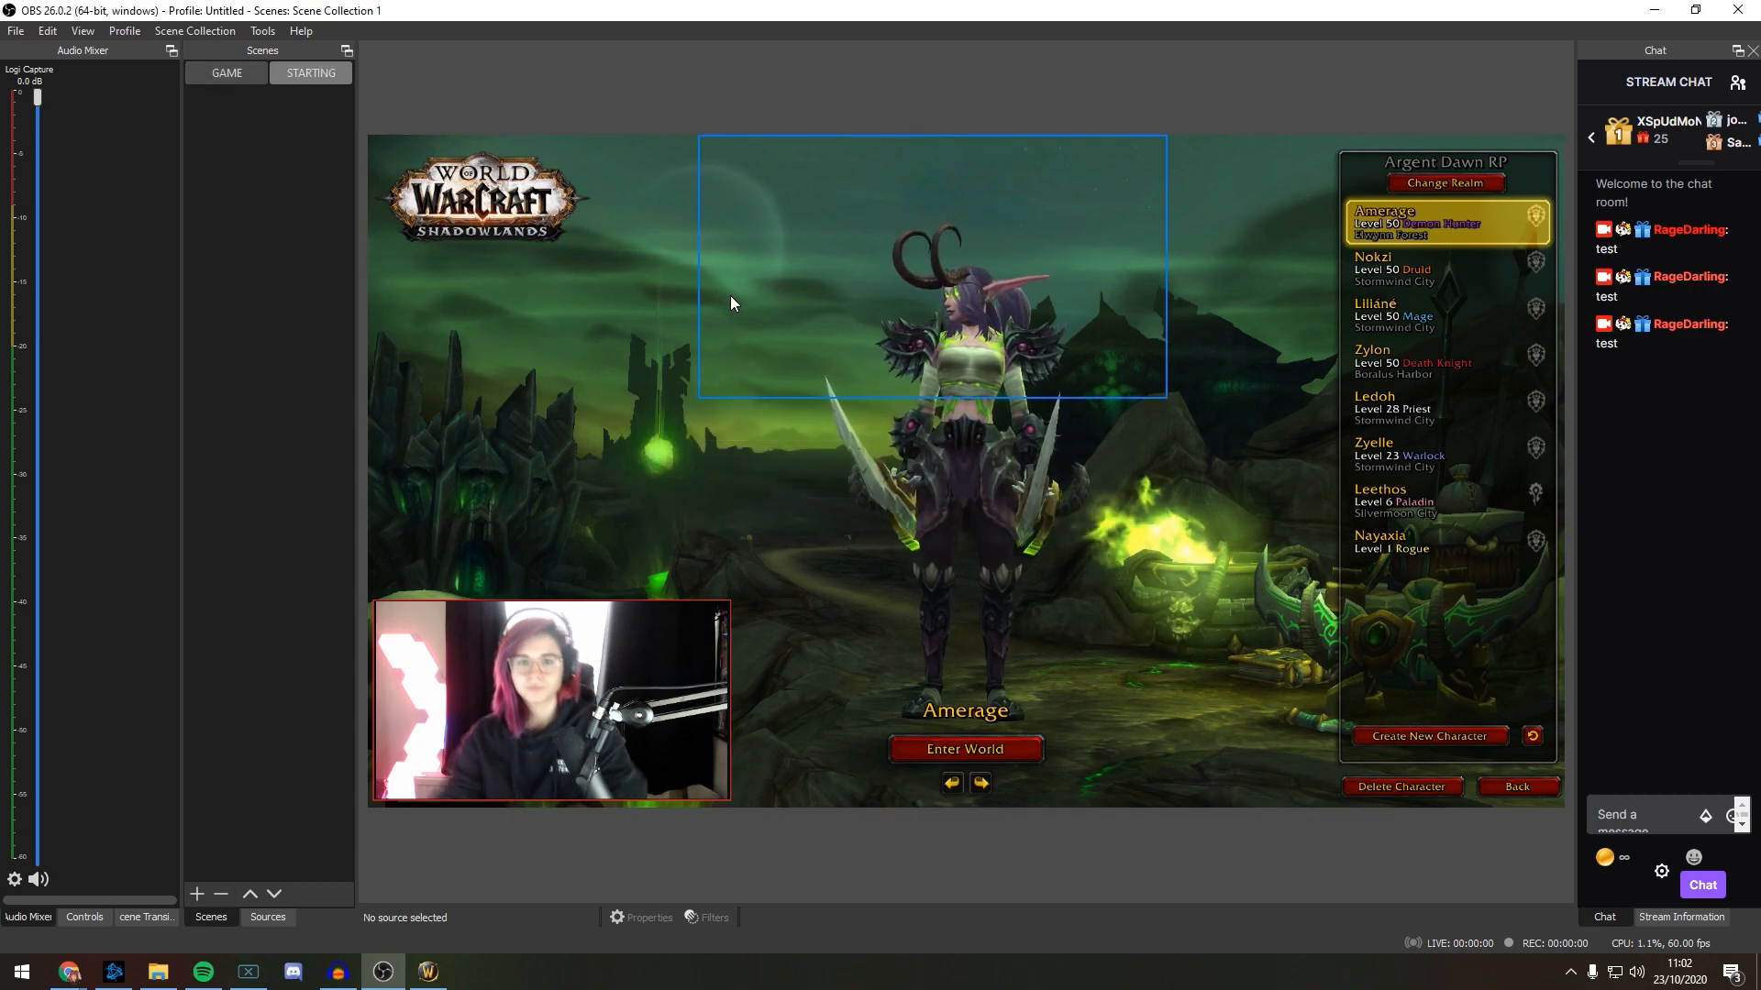
{"action": "left_click", "coordinate": [229, 73]}
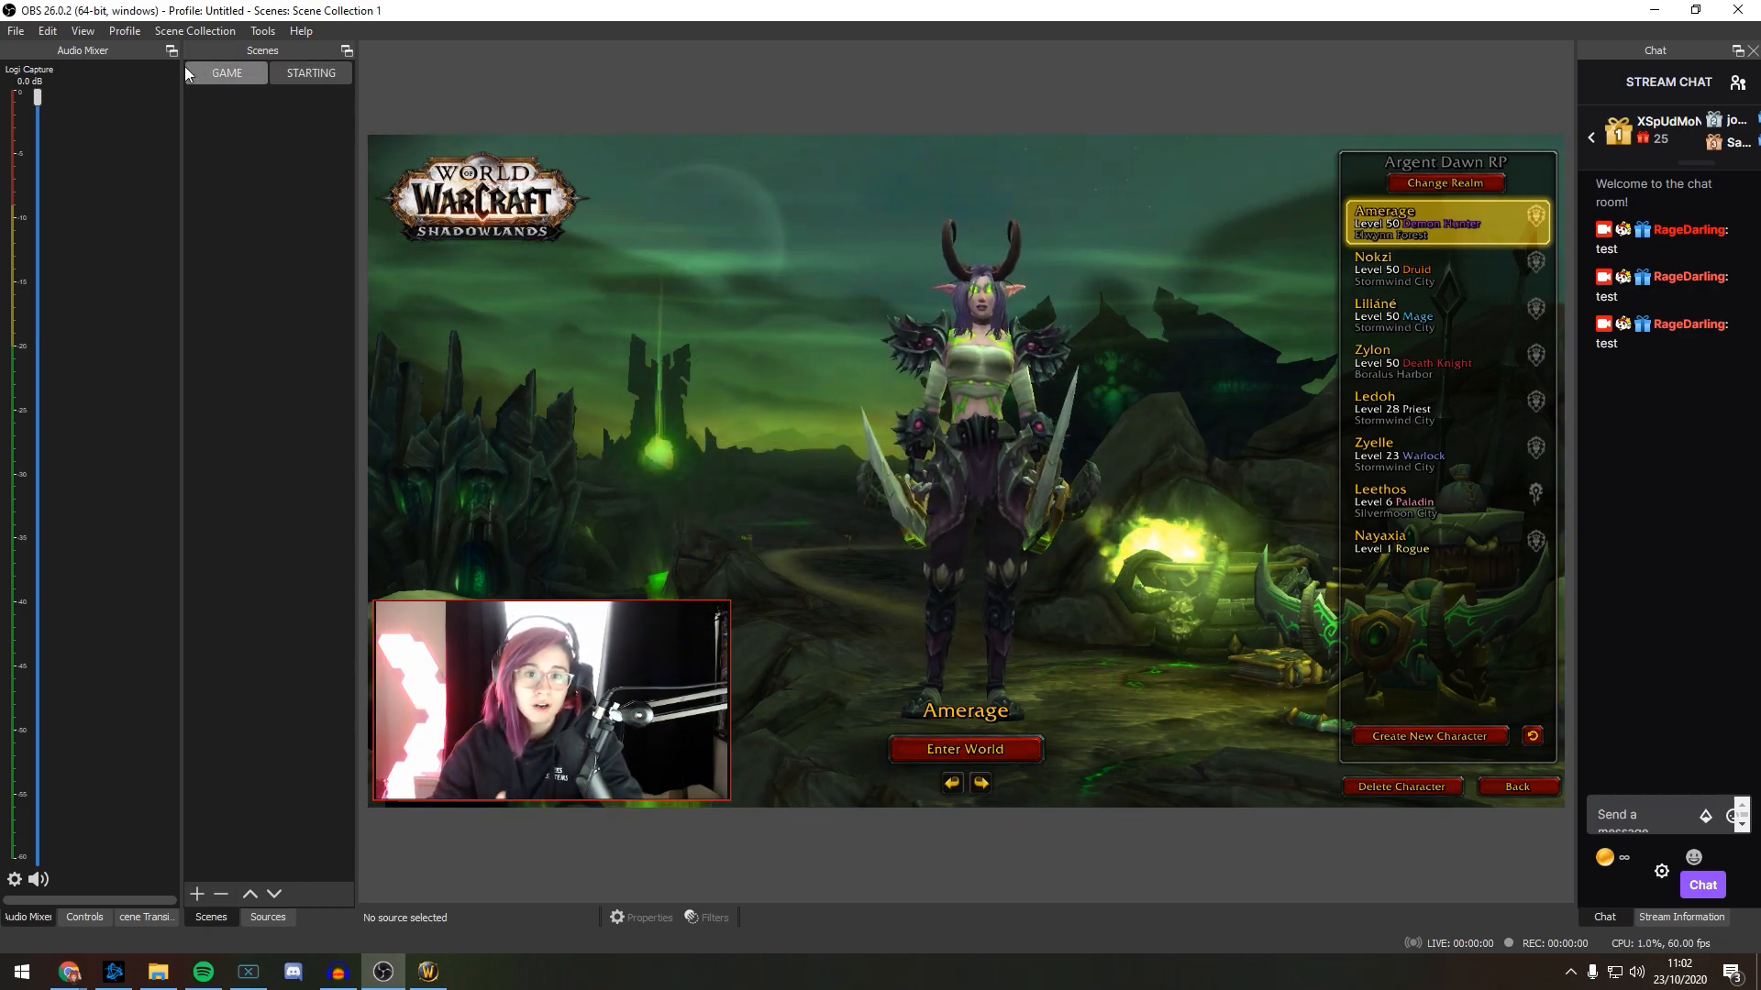
{"action": "mouse_move", "coordinate": [319, 87]}
{"action": "left_mouse_down"}
{"action": "mouse_move", "coordinate": [328, 71]}
{"action": "mouse_move", "coordinate": [302, 84]}
{"action": "left_mouse_up"}
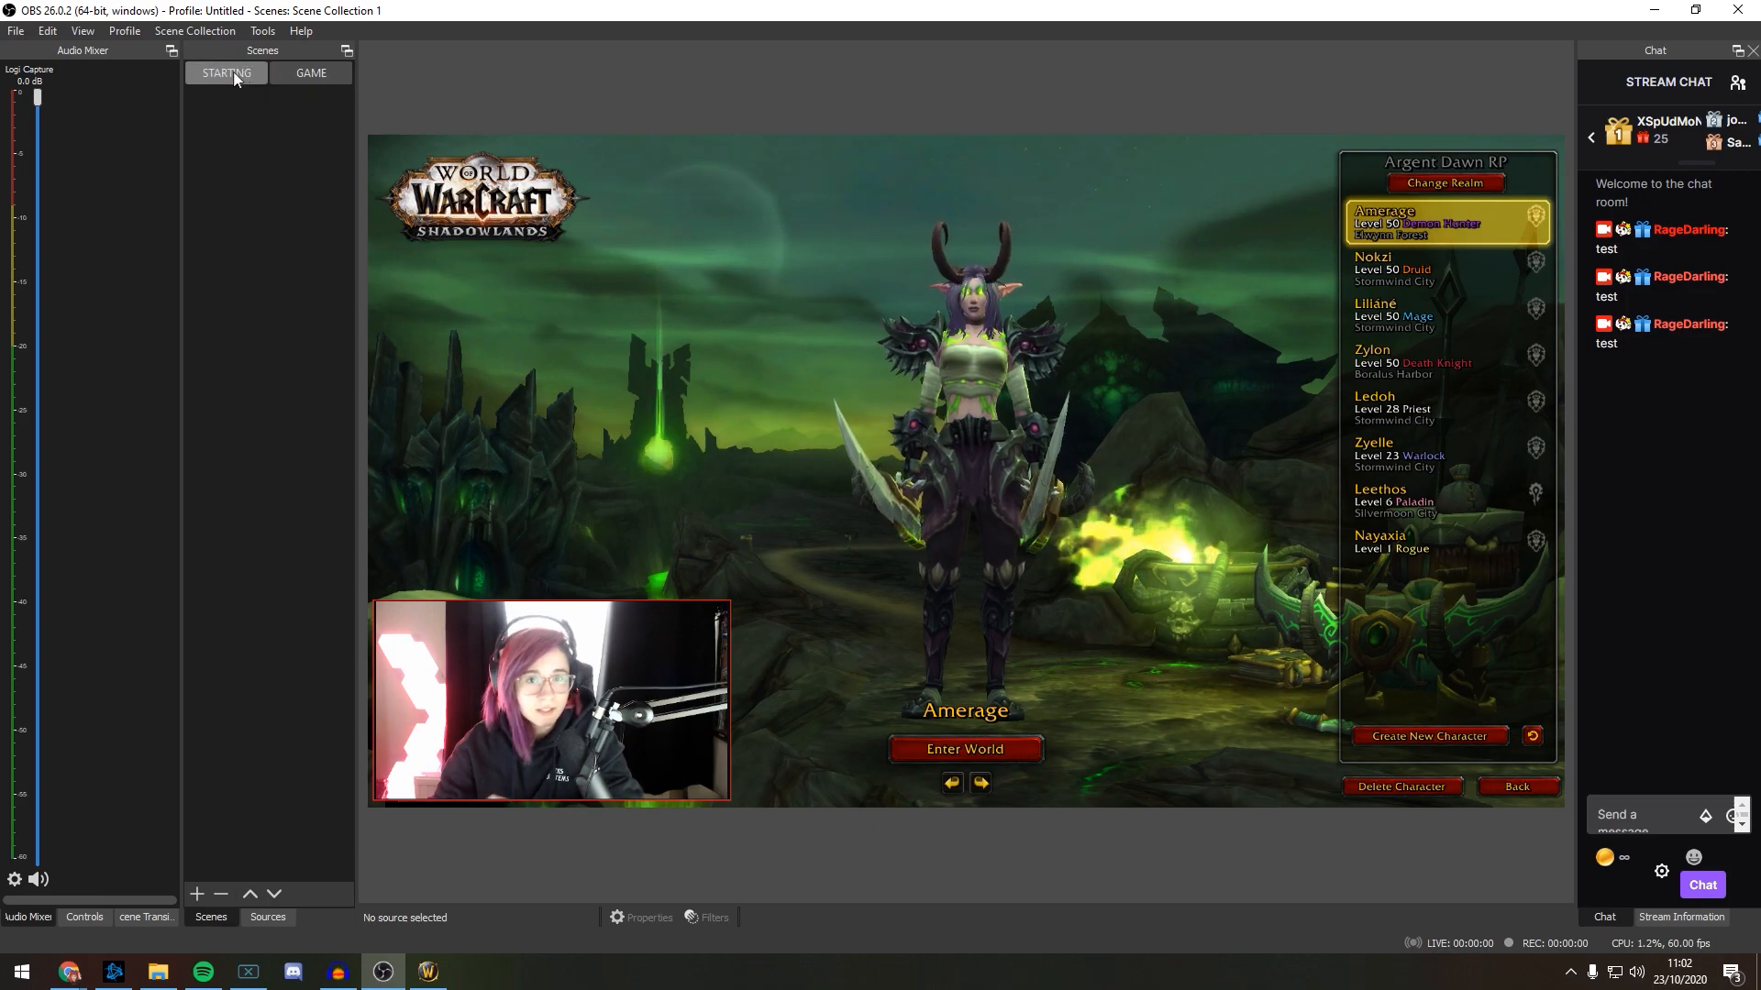
Step: Remove the Logi Capture webcam and the Red and Grey Screen Box image from the STARTING scene's sources
{"action": "left_click", "coordinate": [268, 917]}
{"action": "left_click", "coordinate": [235, 114]}
{"action": "left_click", "coordinate": [233, 101]}
{"action": "key", "text": "Delete"}
{"action": "key", "text": "Return"}
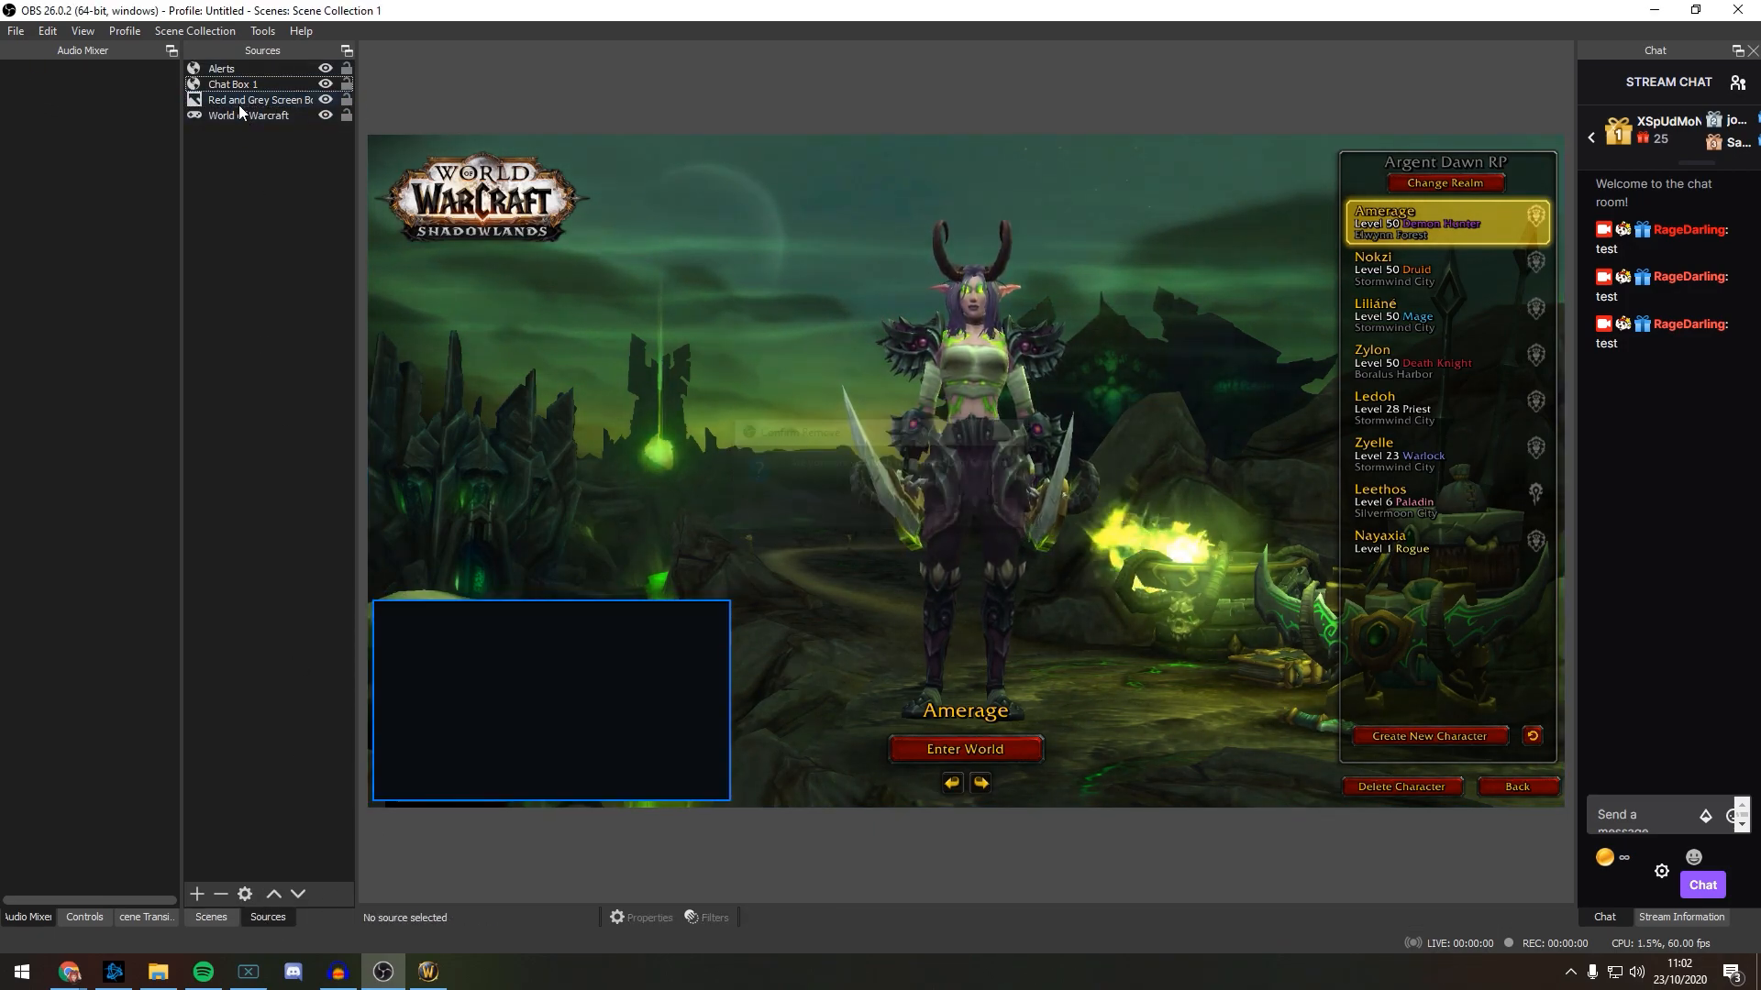
{"action": "left_click", "coordinate": [240, 99]}
{"action": "key", "text": "Delete"}
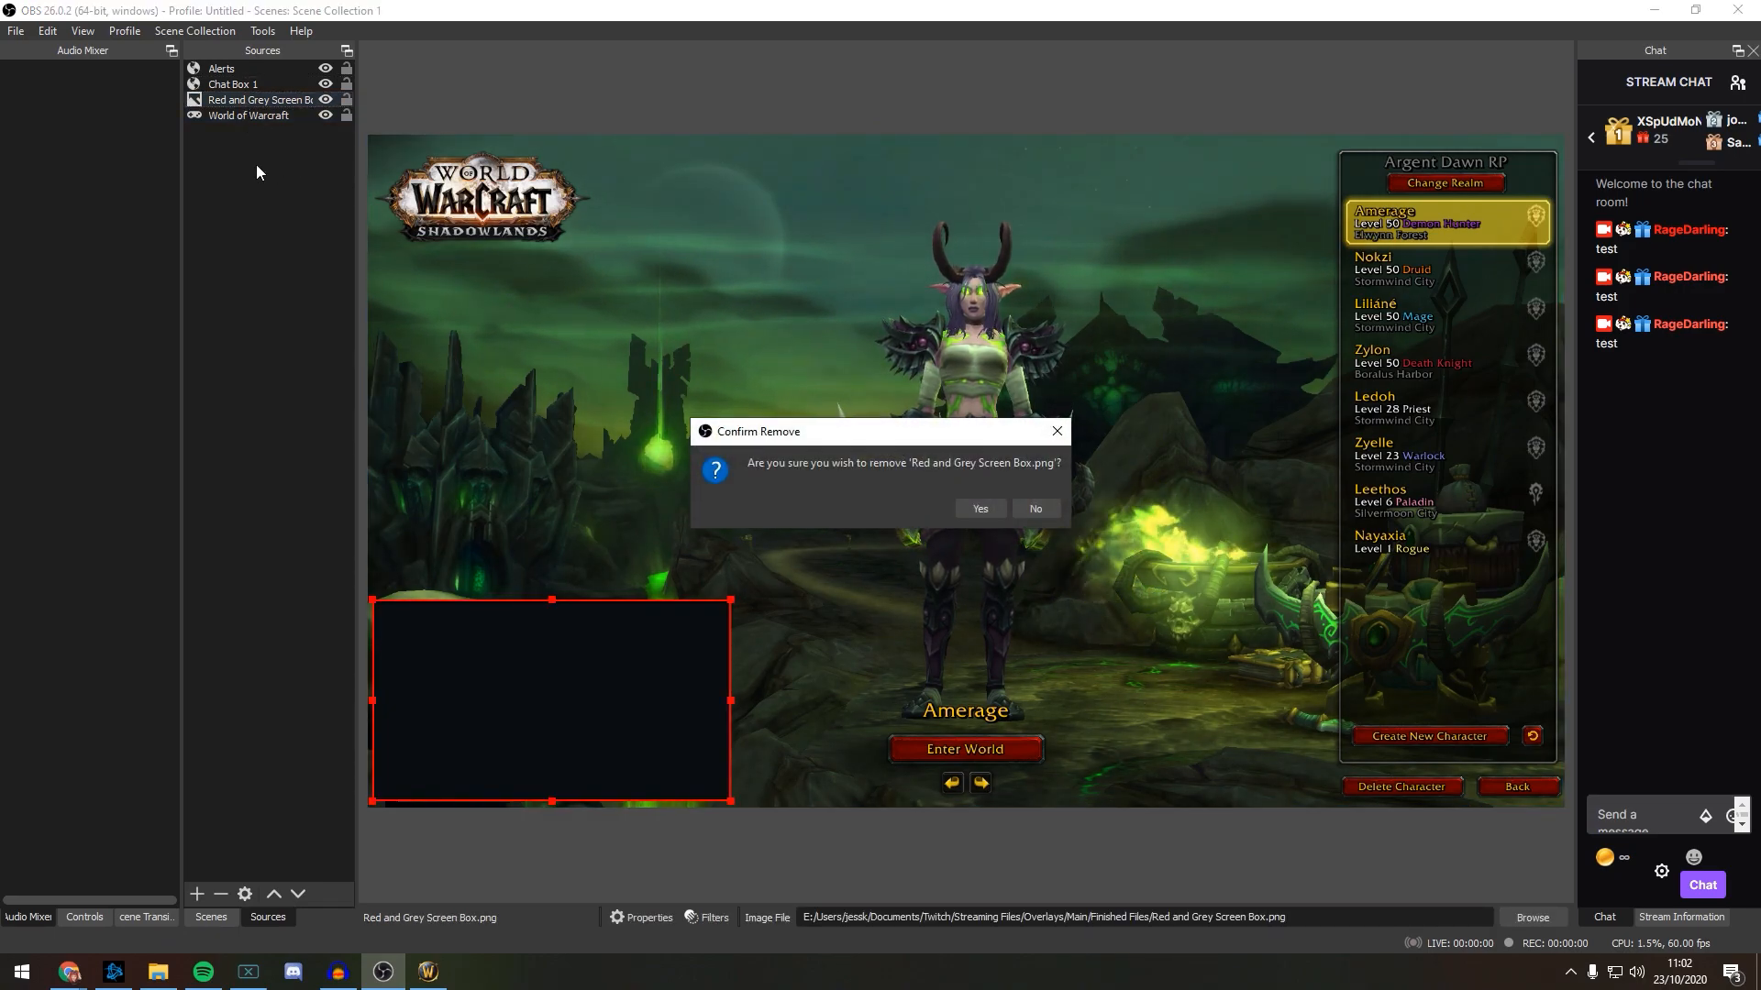
{"action": "key", "text": "Return"}
Step: Move the Chat Box 1 source down into the lower-left corner of the STARTING scene's canvas
{"action": "left_click", "coordinate": [235, 72]}
{"action": "left_click", "coordinate": [251, 82]}
{"action": "left_click_drag", "start_coordinate": [586, 543], "coordinate": [586, 754]}
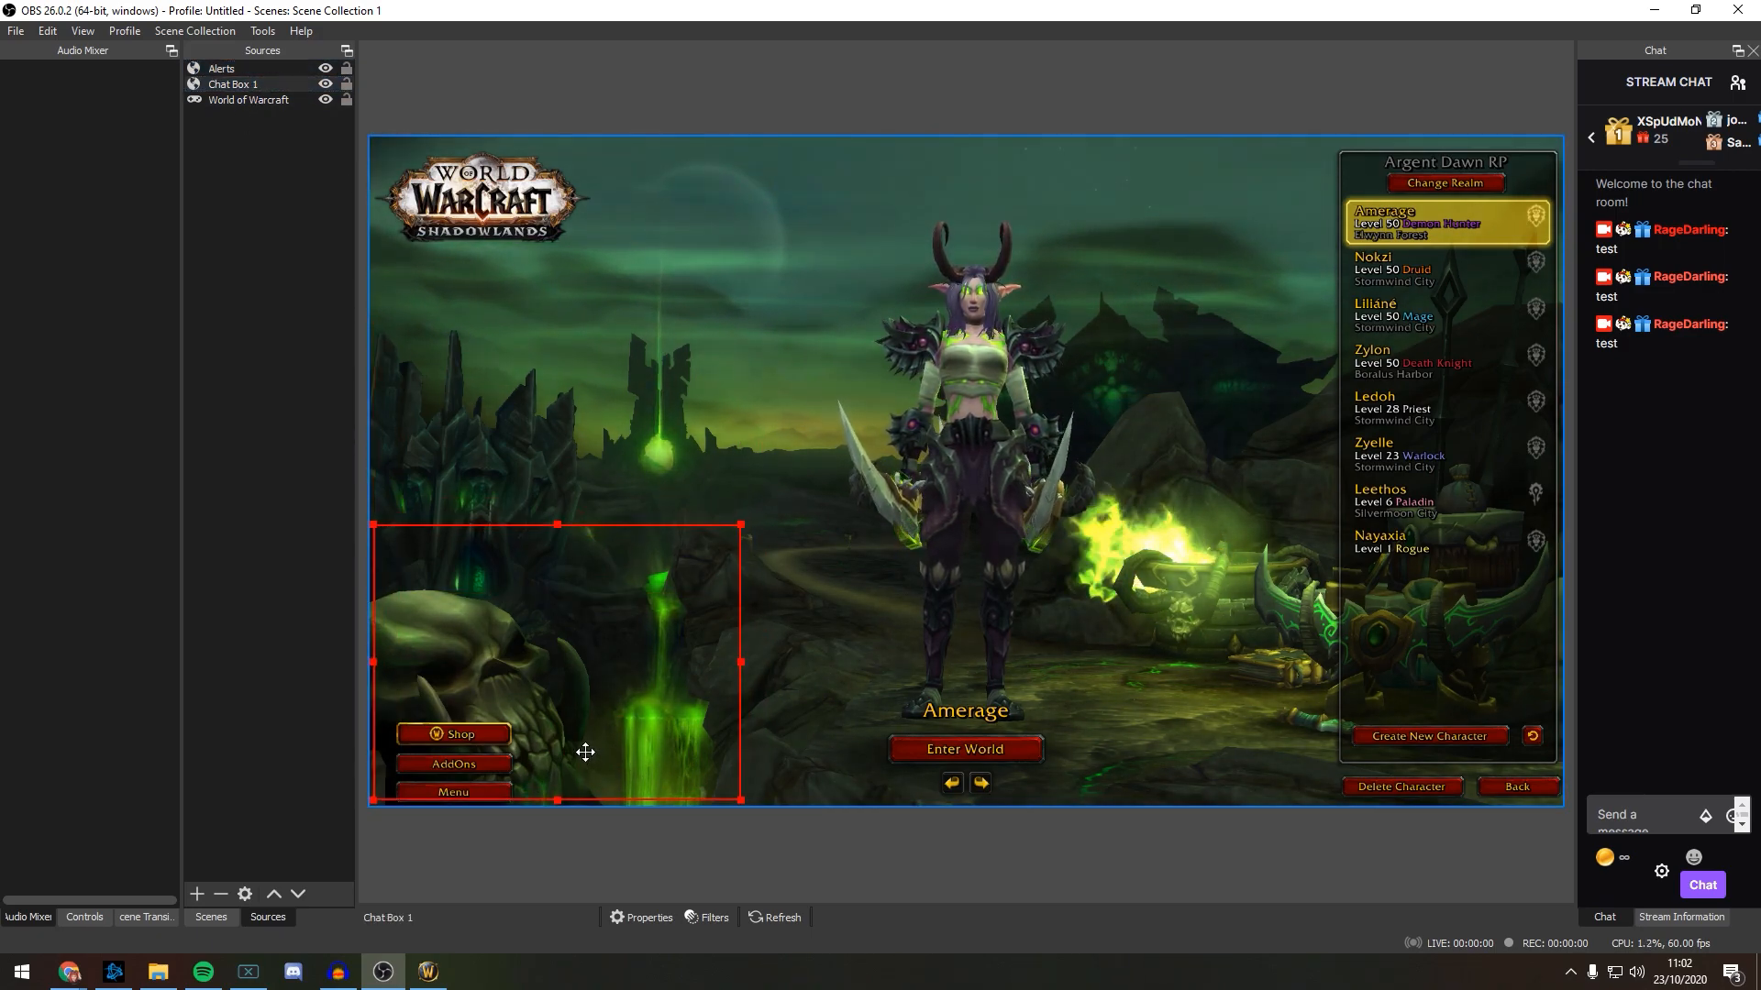
{"action": "left_click", "coordinate": [286, 275]}
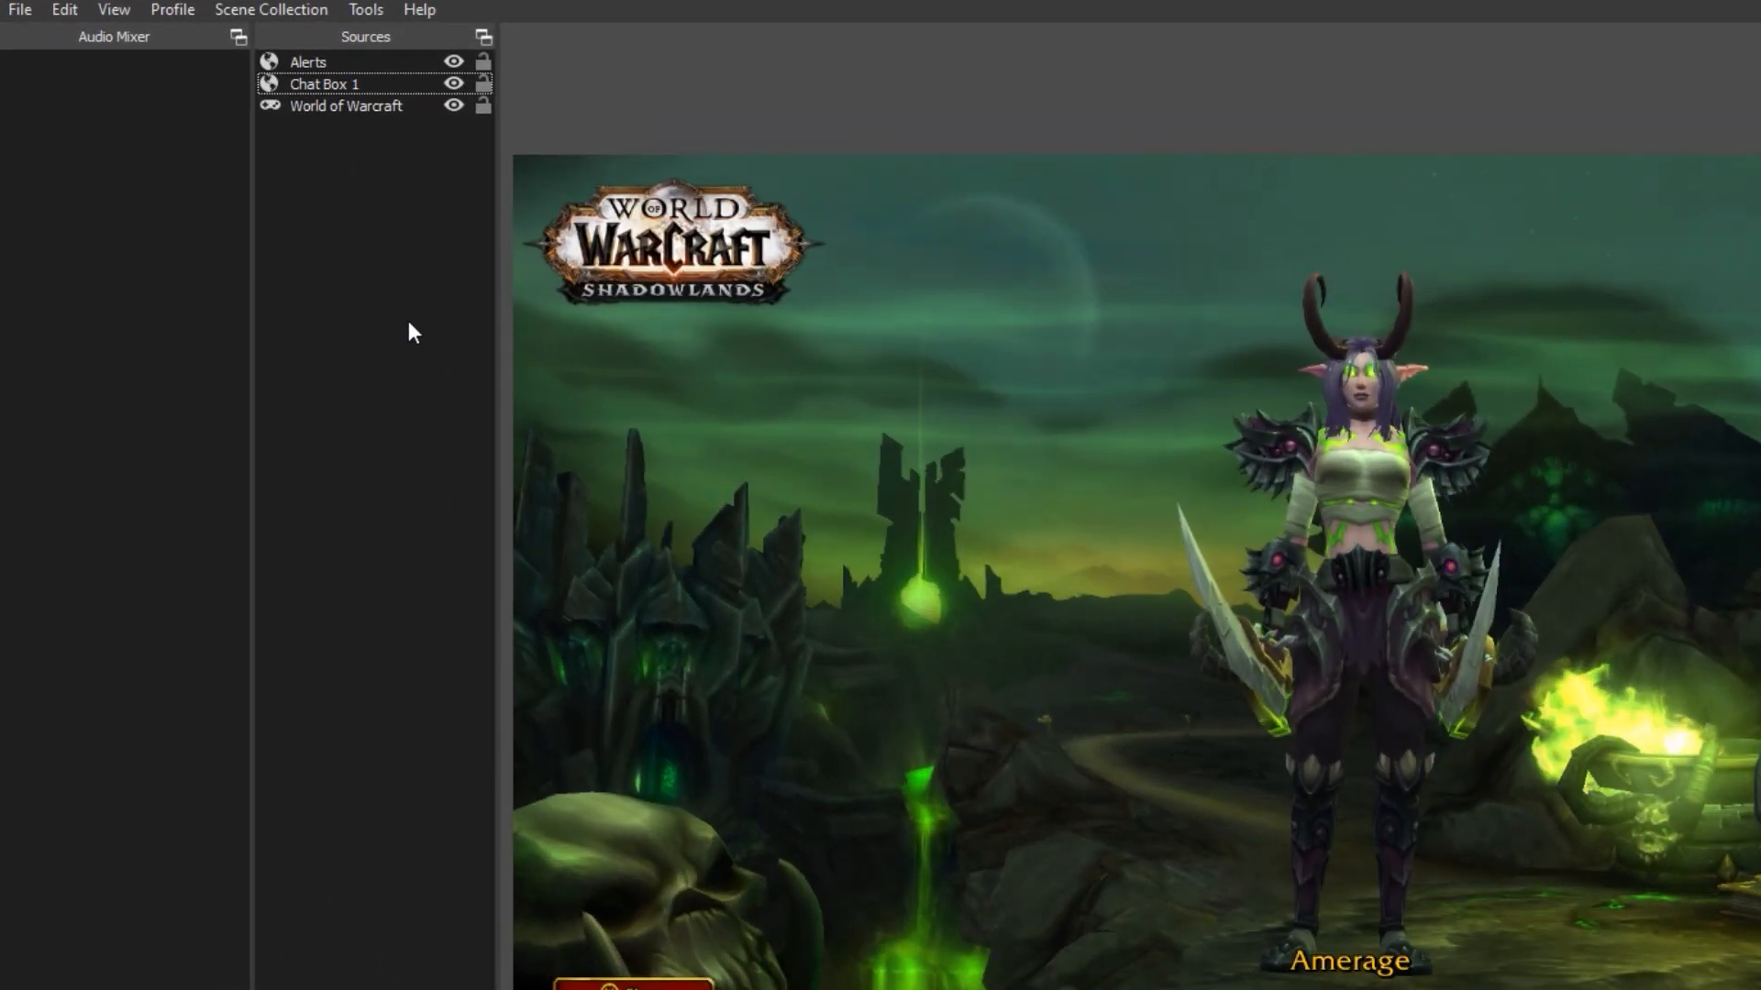
Step: Add a new Text (GDI+) source named Starting Soon to the STARTING scene
{"action": "right_click", "coordinate": [336, 181]}
{"action": "mouse_move", "coordinate": [431, 194]}
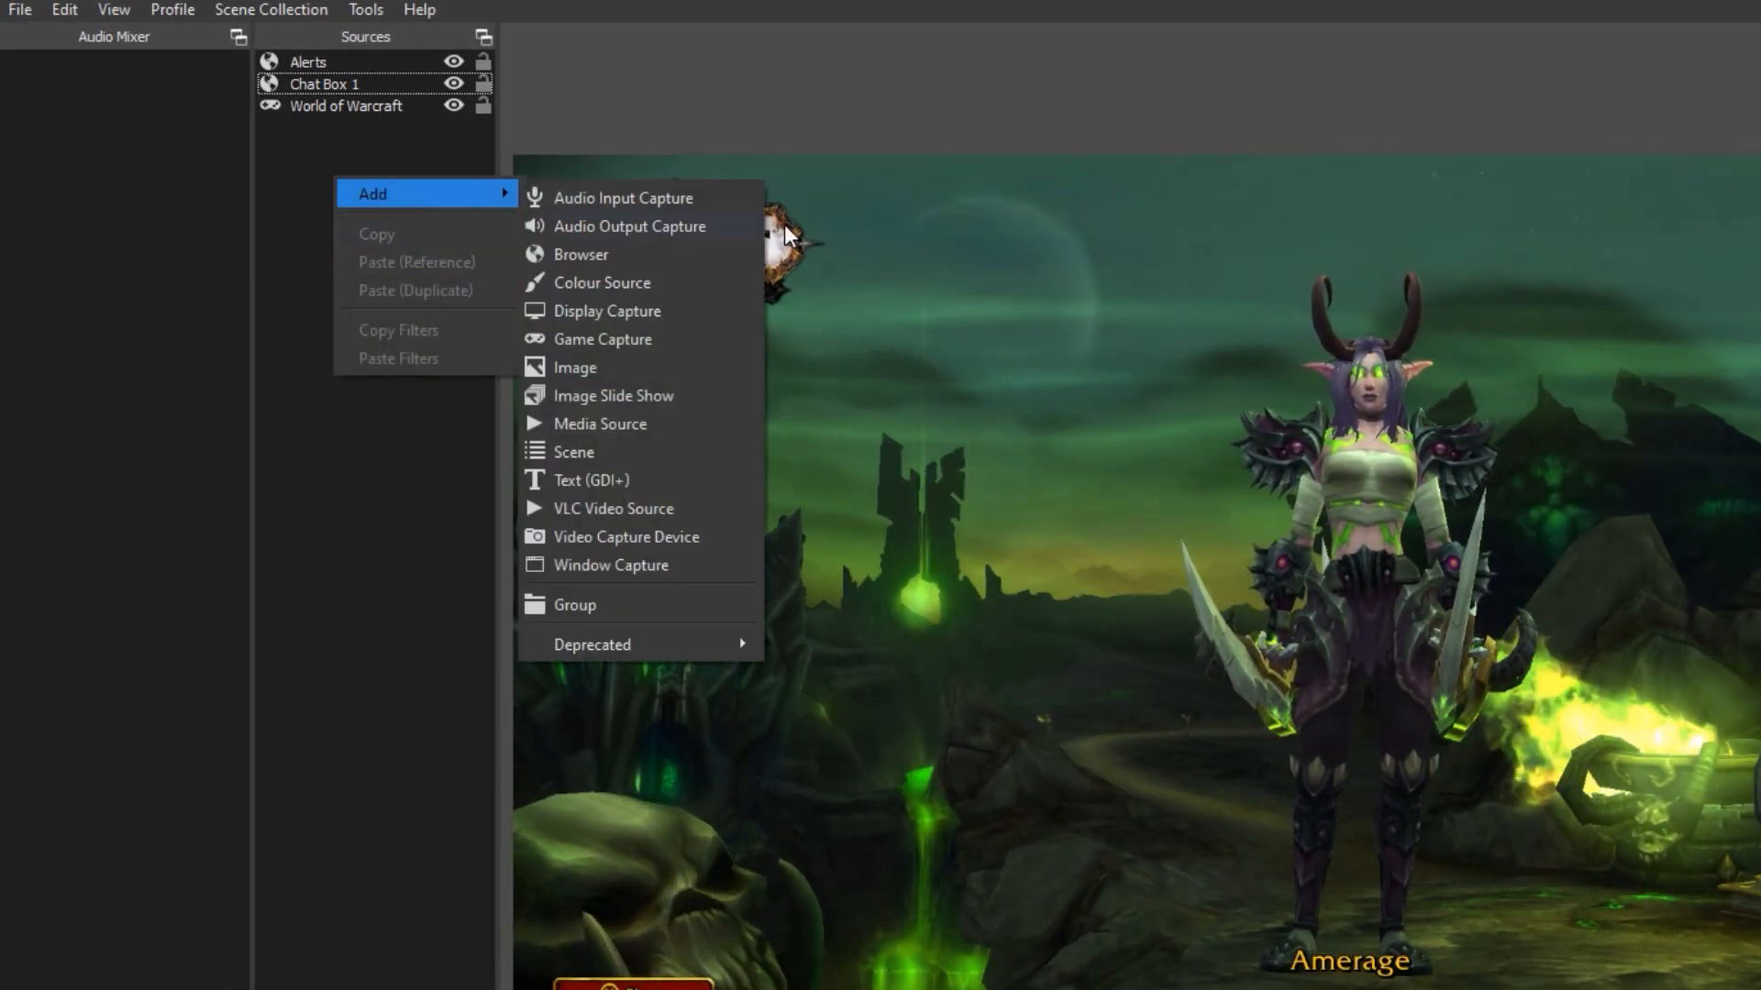
{"action": "left_click", "coordinate": [609, 481]}
{"action": "type", "text": "Starting Soon"}
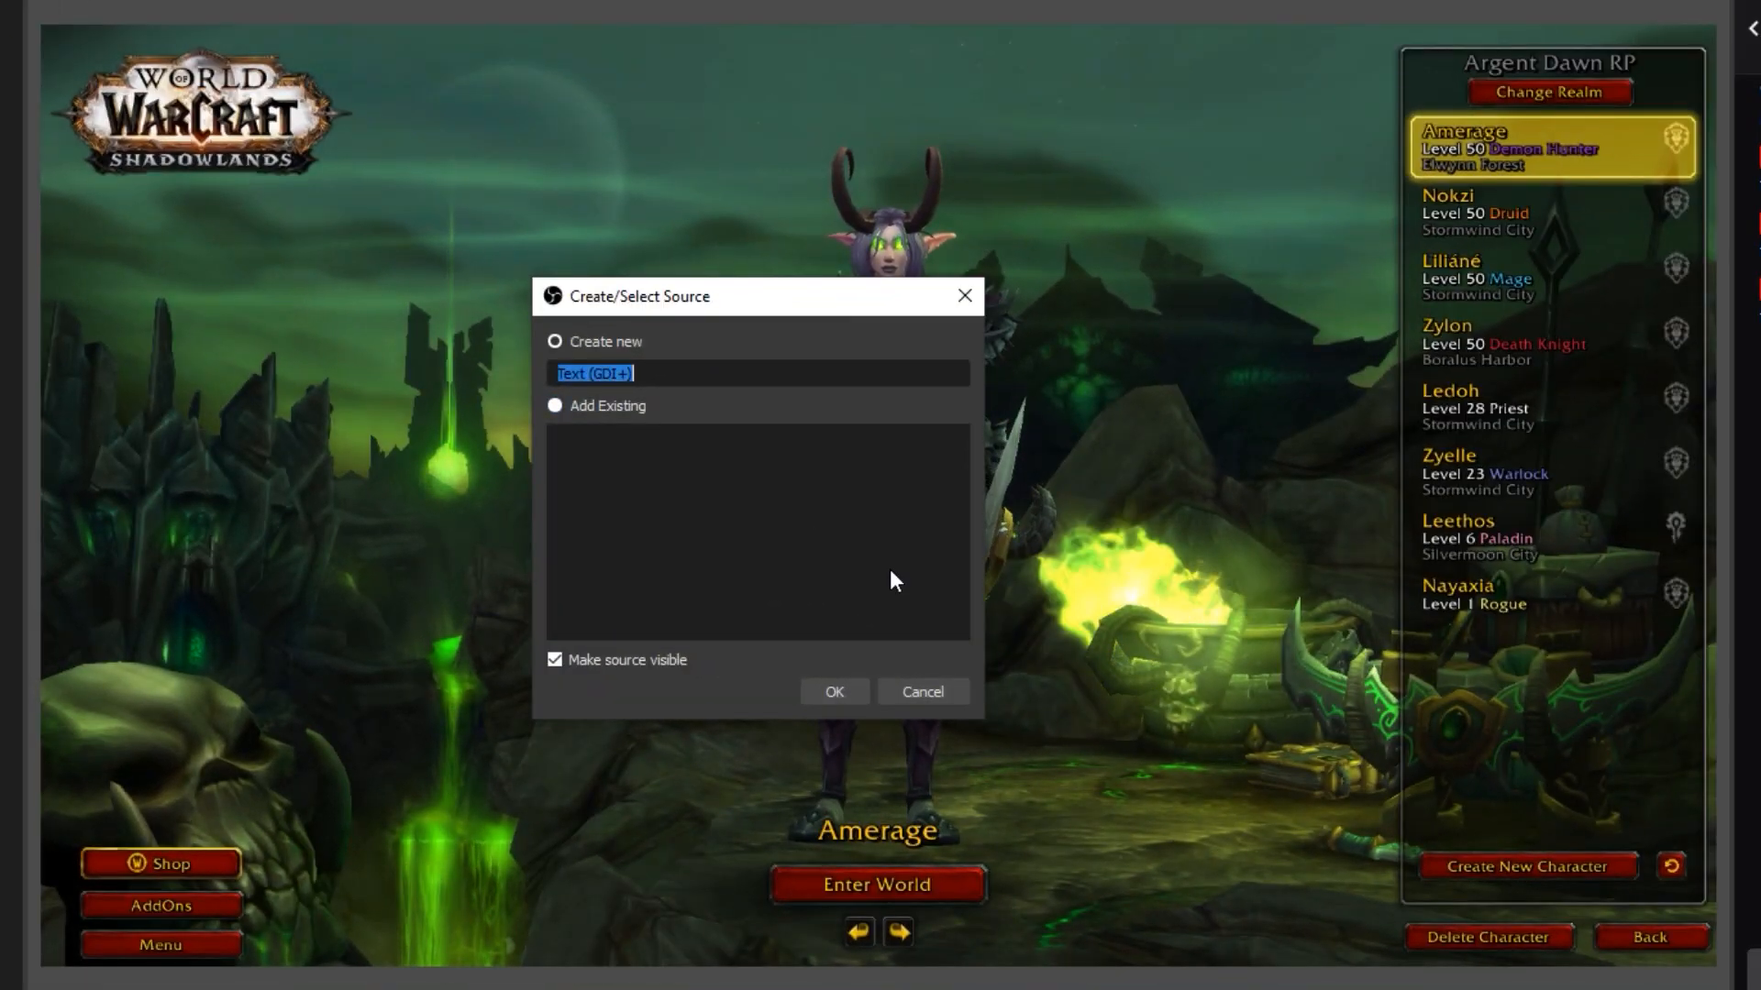
{"action": "key", "text": "Return"}
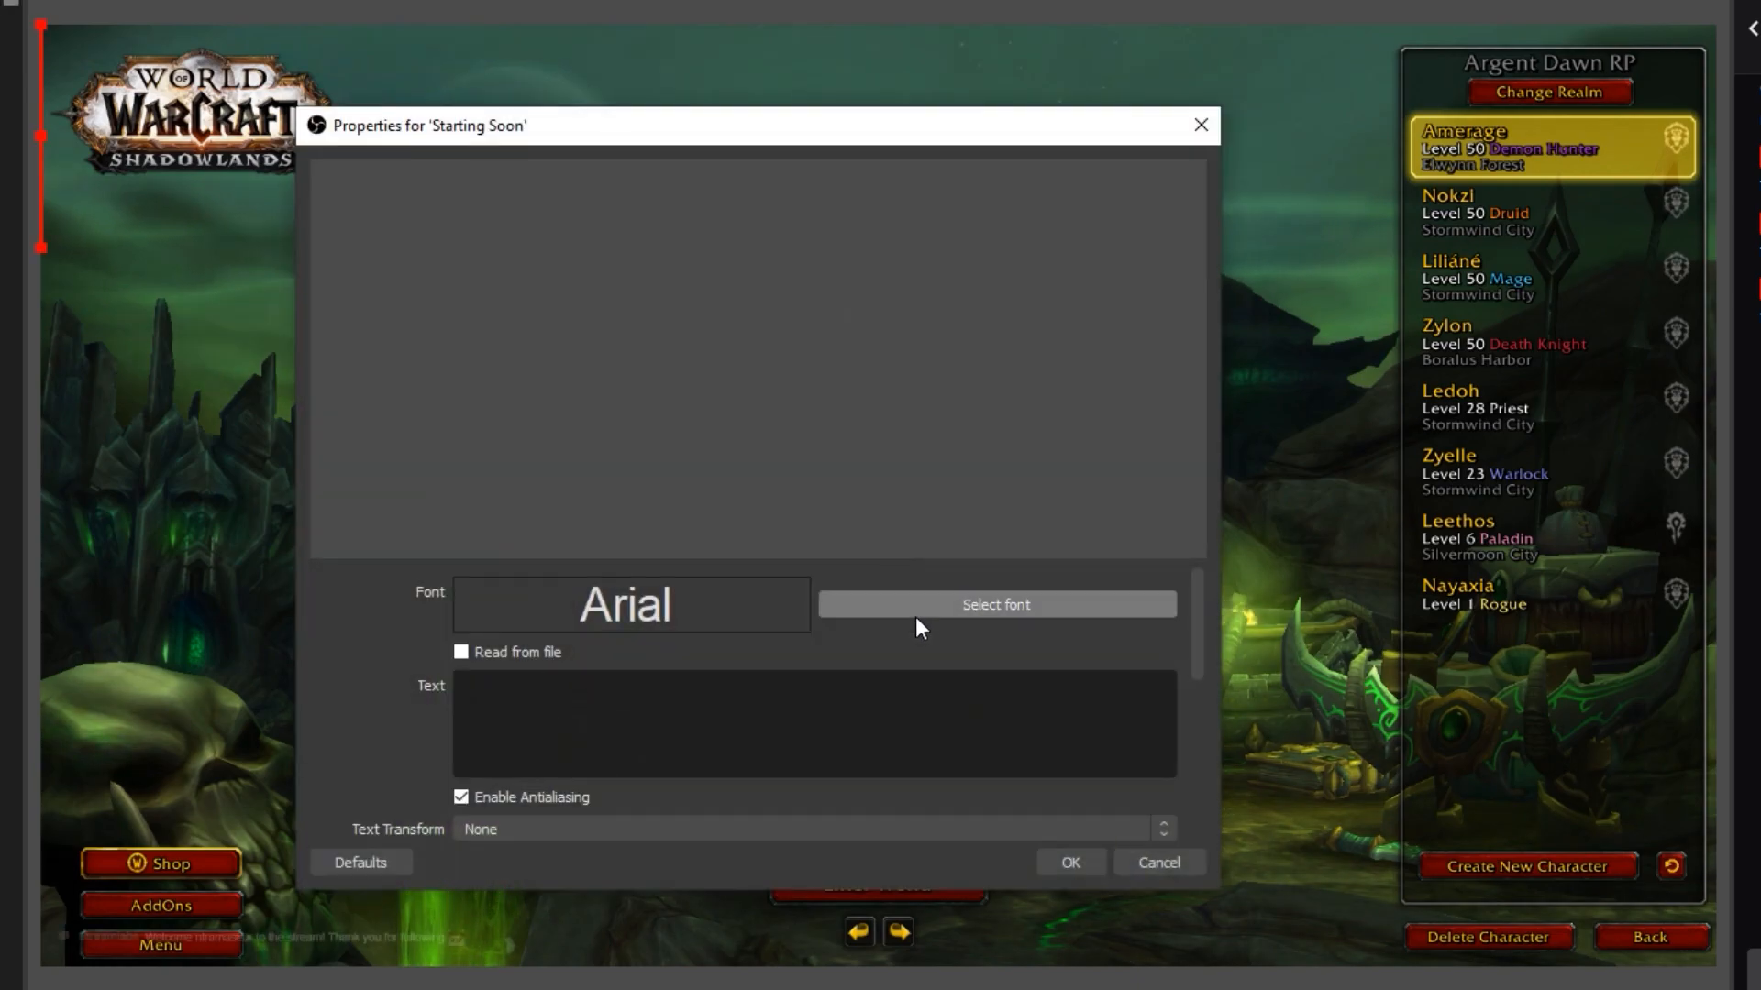
Step: Set the Starting Soon text source's font to Cuppycake Regular
{"action": "left_click", "coordinate": [915, 605]}
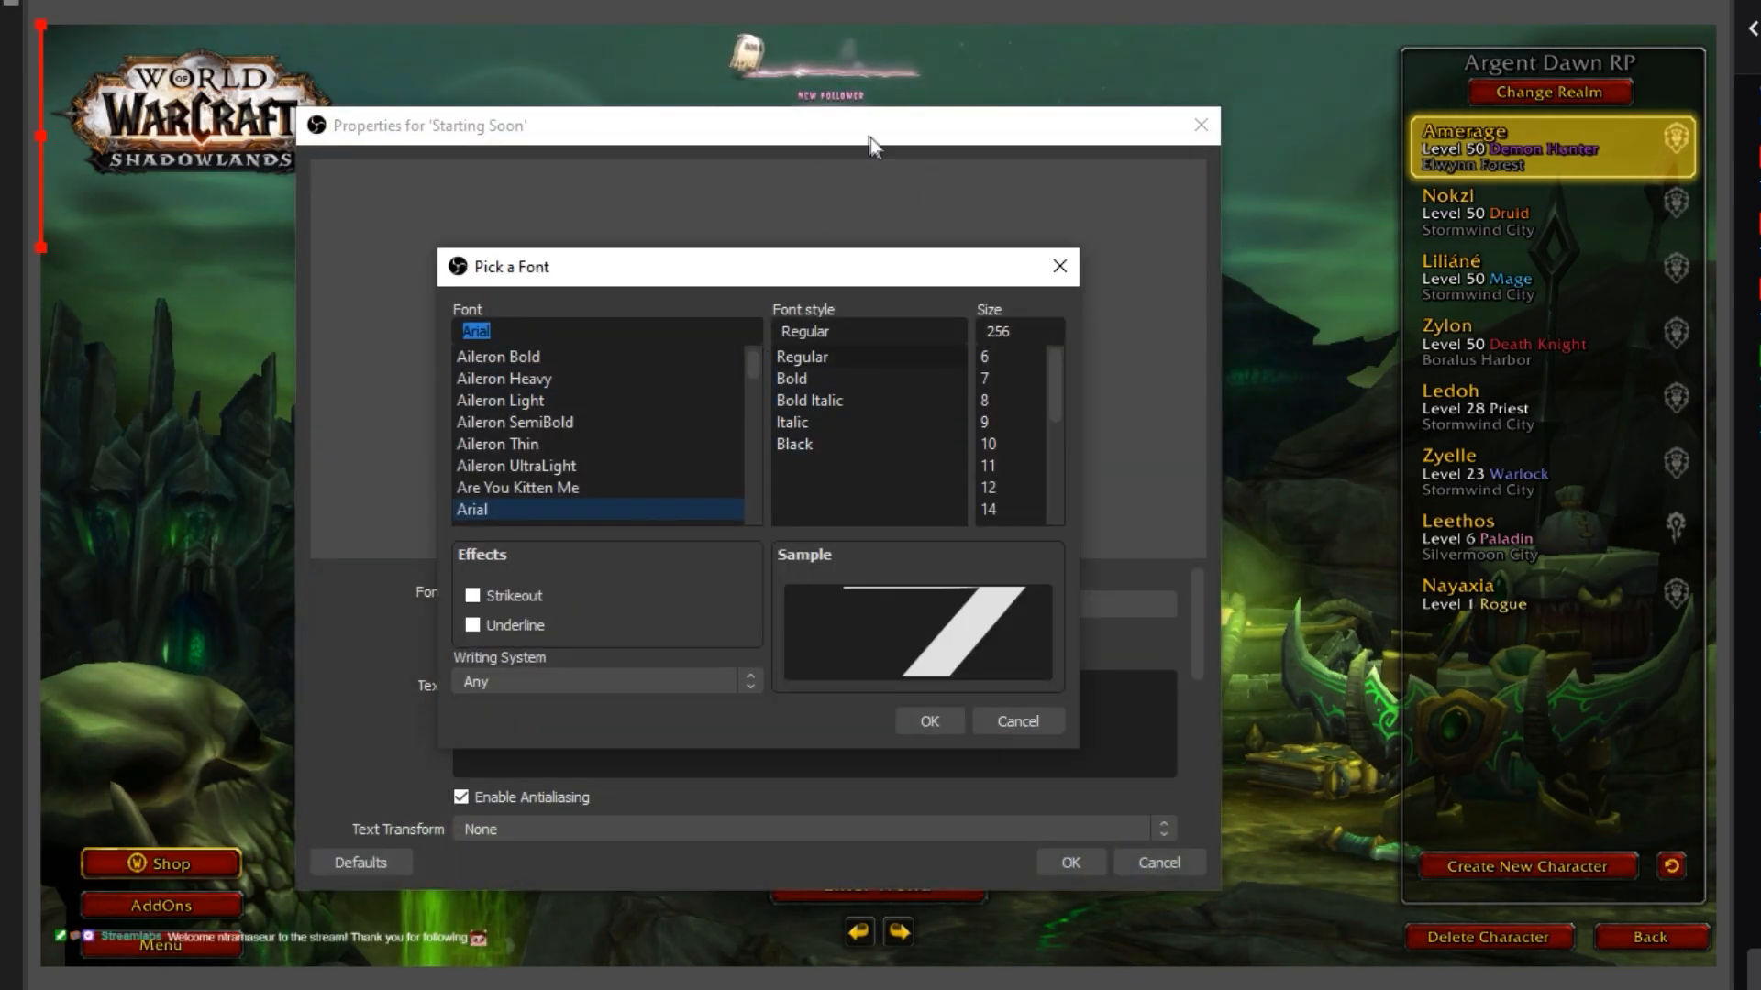
{"action": "left_click_drag", "start_coordinate": [752, 365], "coordinate": [750, 392]}
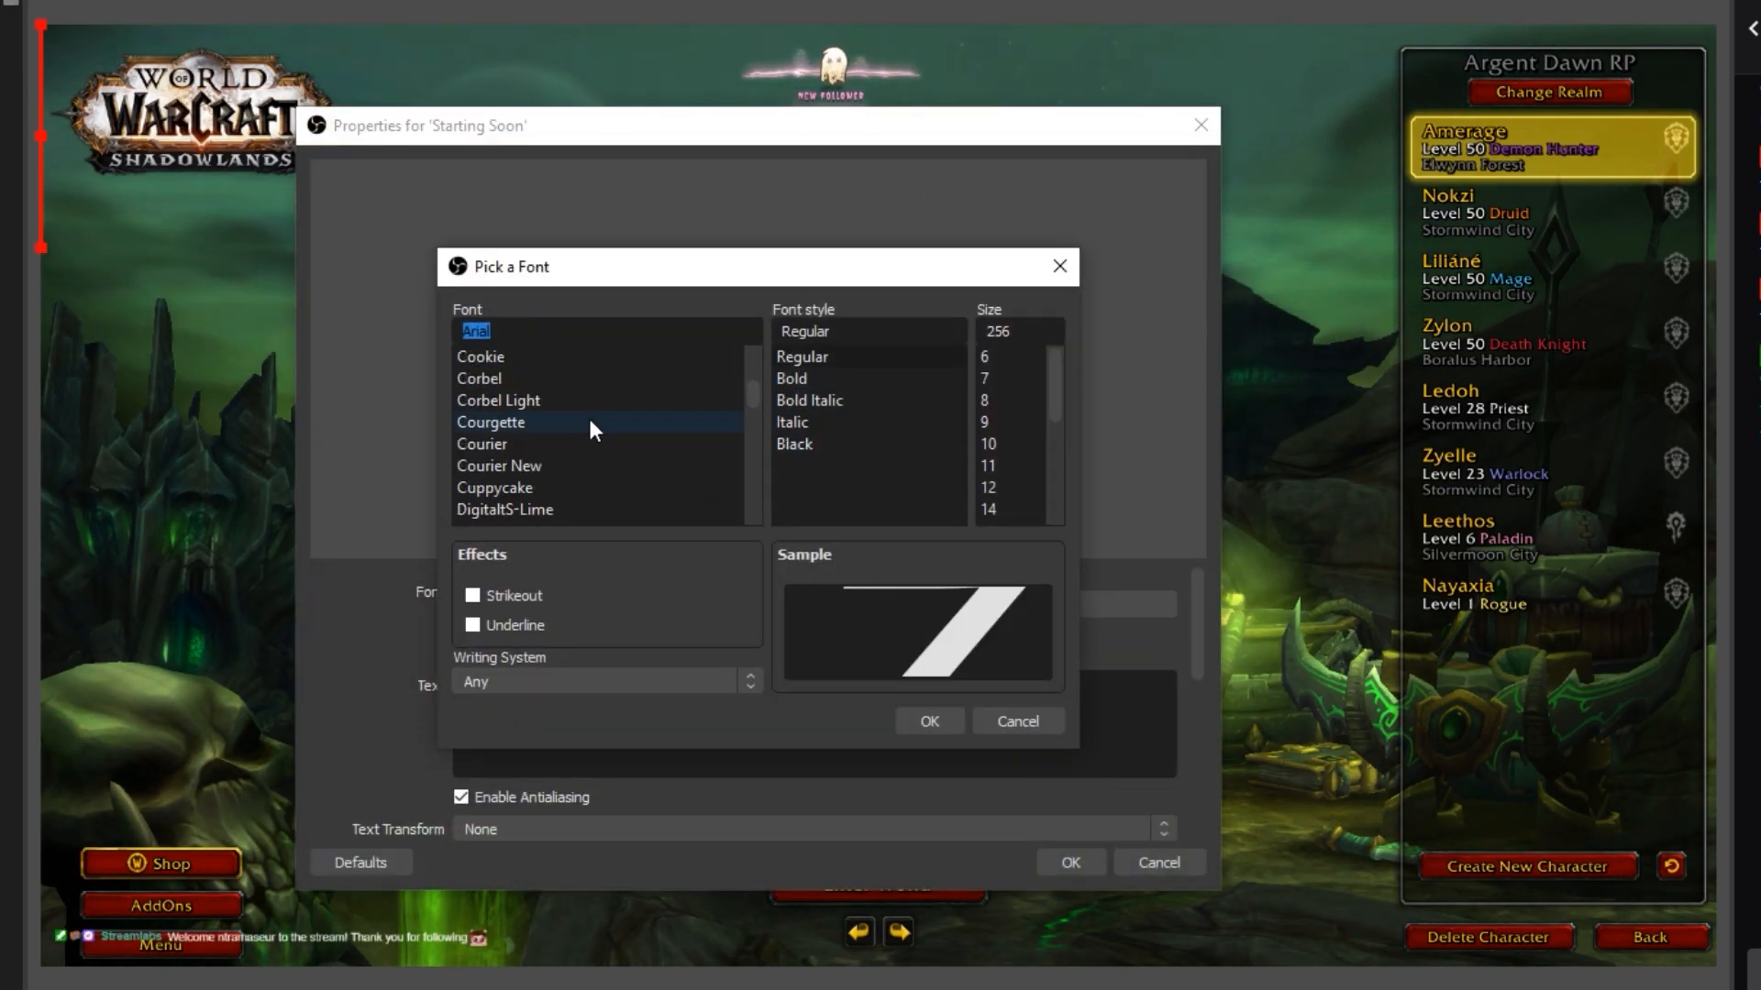
{"action": "scroll", "coordinate": [587, 422], "scroll_direction": "down", "scroll_amount": 5}
{"action": "scroll", "coordinate": [552, 407], "scroll_direction": "up", "scroll_amount": 7}
{"action": "left_click", "coordinate": [534, 402]}
{"action": "scroll", "coordinate": [530, 413], "scroll_direction": "down", "scroll_amount": 3}
{"action": "left_click", "coordinate": [525, 426]}
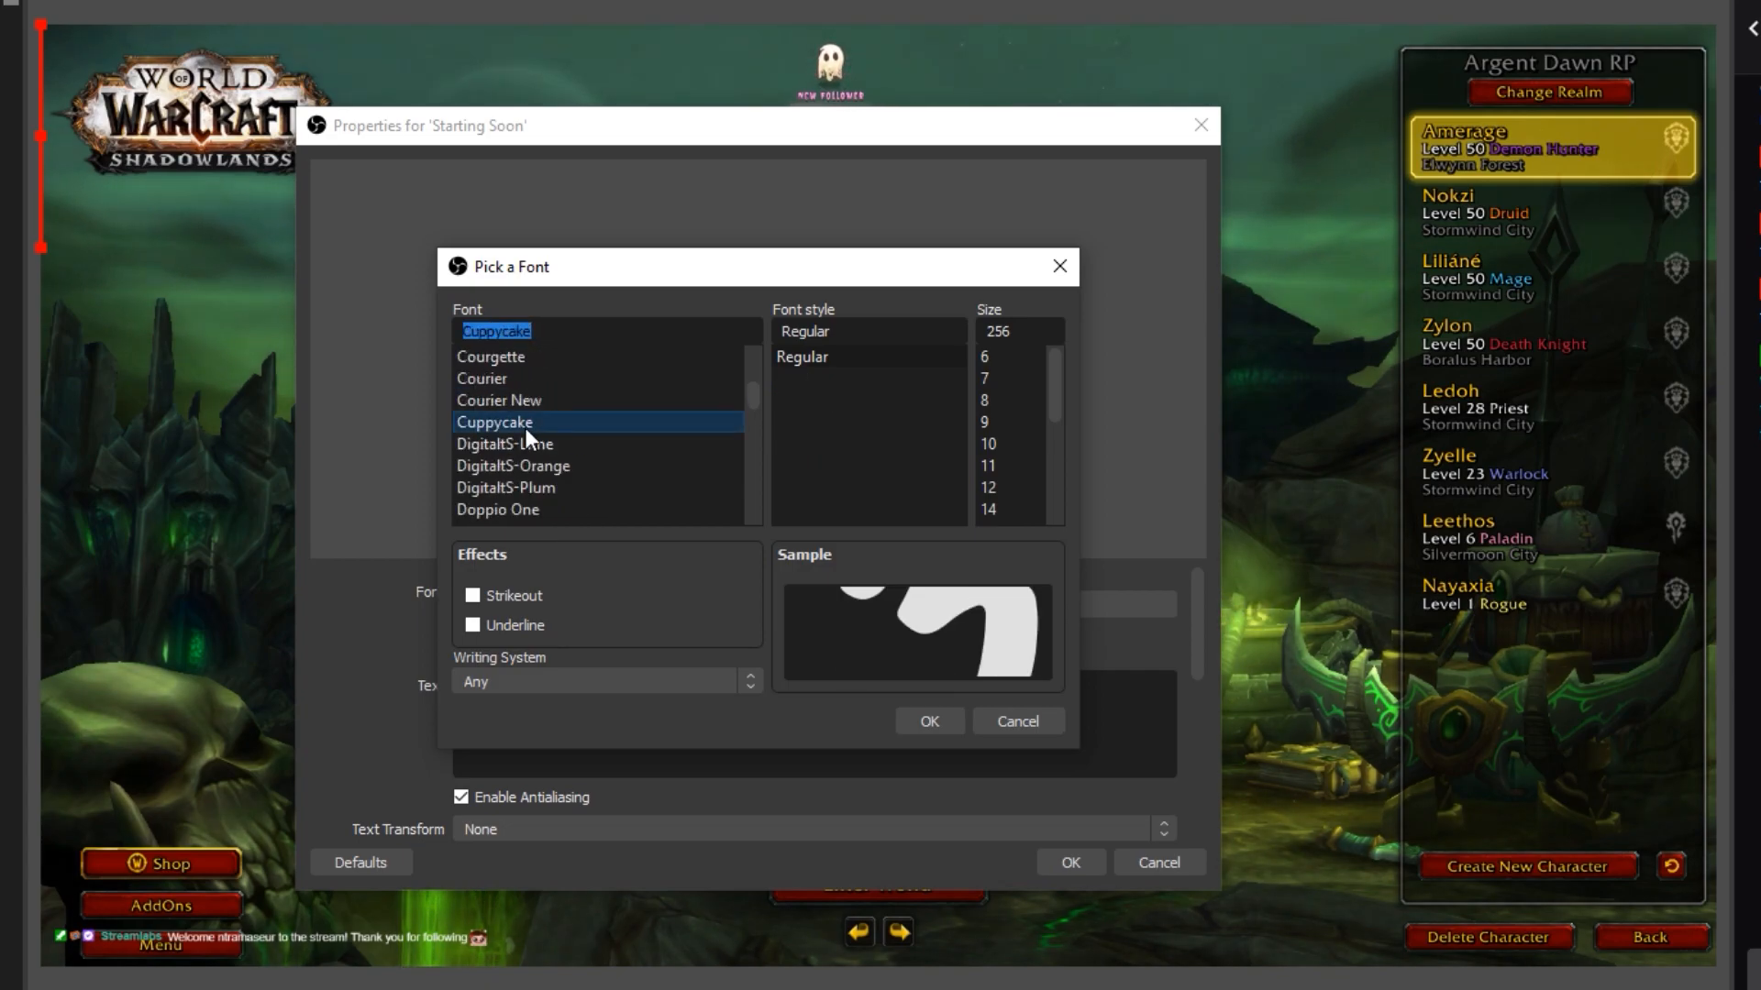
{"action": "left_click", "coordinate": [930, 721]}
Step: Enter "Starting soon" as the source's text and place it over the lower middle of the canvas
{"action": "left_click", "coordinate": [621, 756]}
{"action": "type", "text": "Starting "}
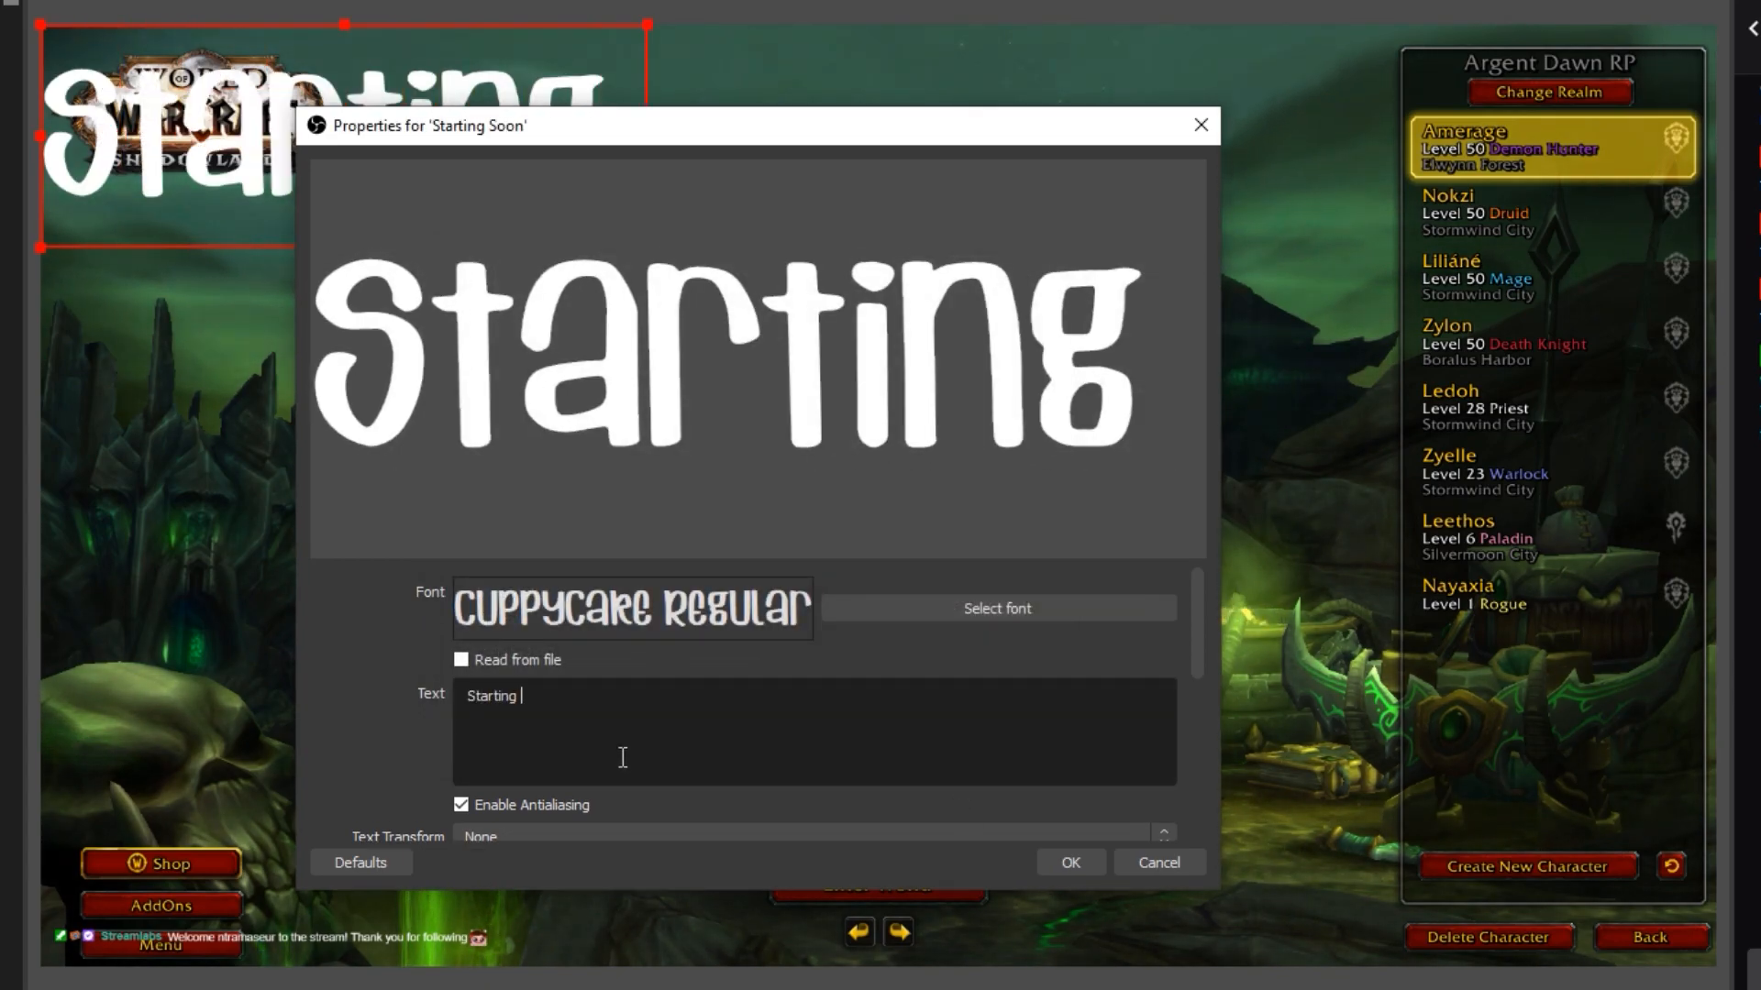
{"action": "type", "text": "soonb"}
{"action": "key", "text": "BackSpace"}
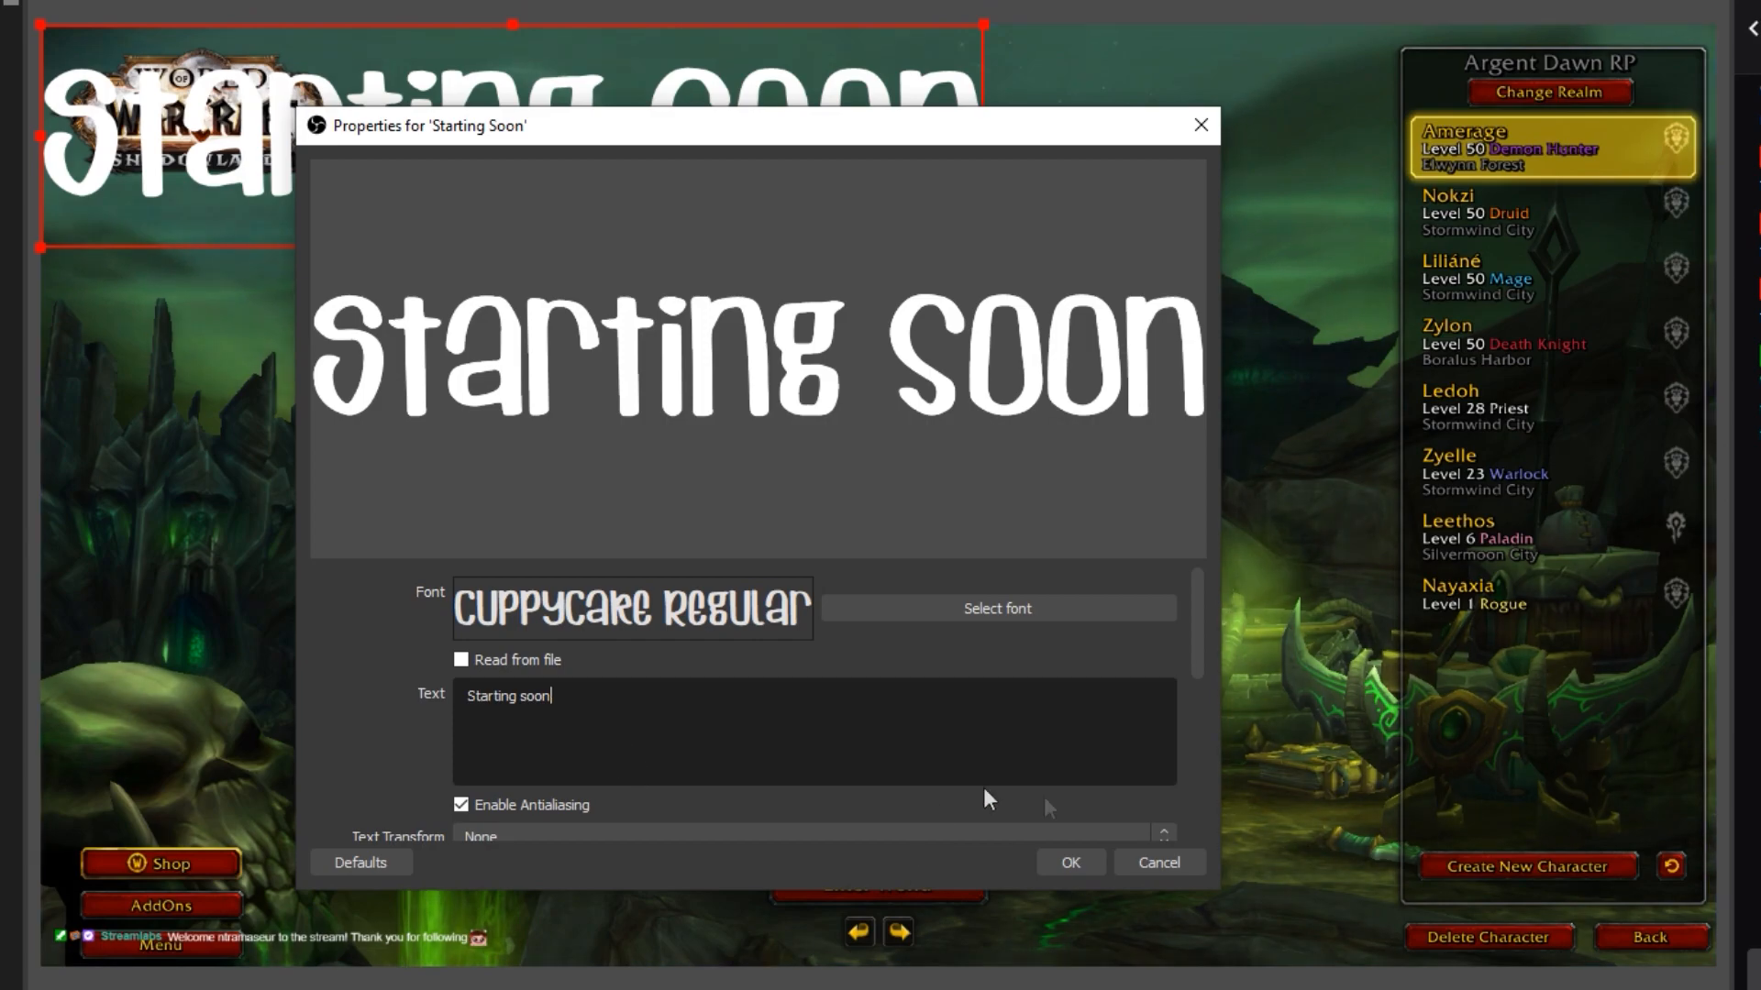
{"action": "left_click", "coordinate": [1070, 862]}
{"action": "left_click_drag", "start_coordinate": [758, 207], "coordinate": [1149, 781]}
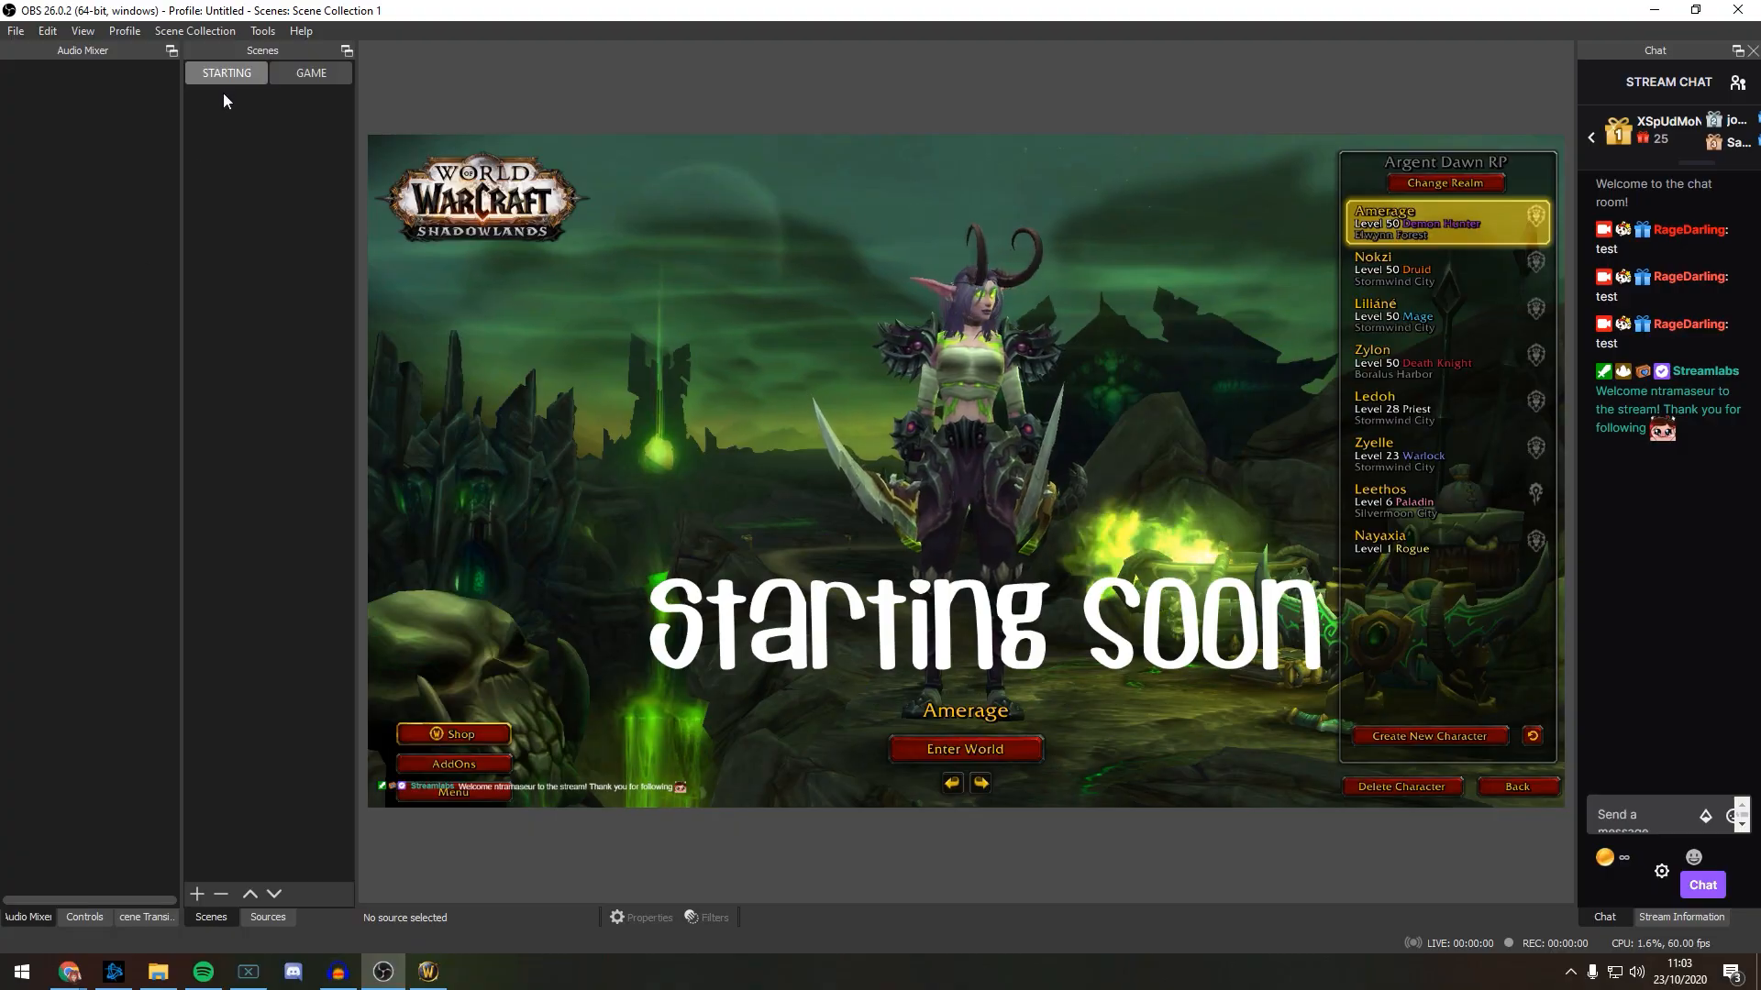
Step: Duplicate the STARTING scene as a new scene named ENDING
{"action": "right_click", "coordinate": [225, 89]}
{"action": "left_click", "coordinate": [264, 110]}
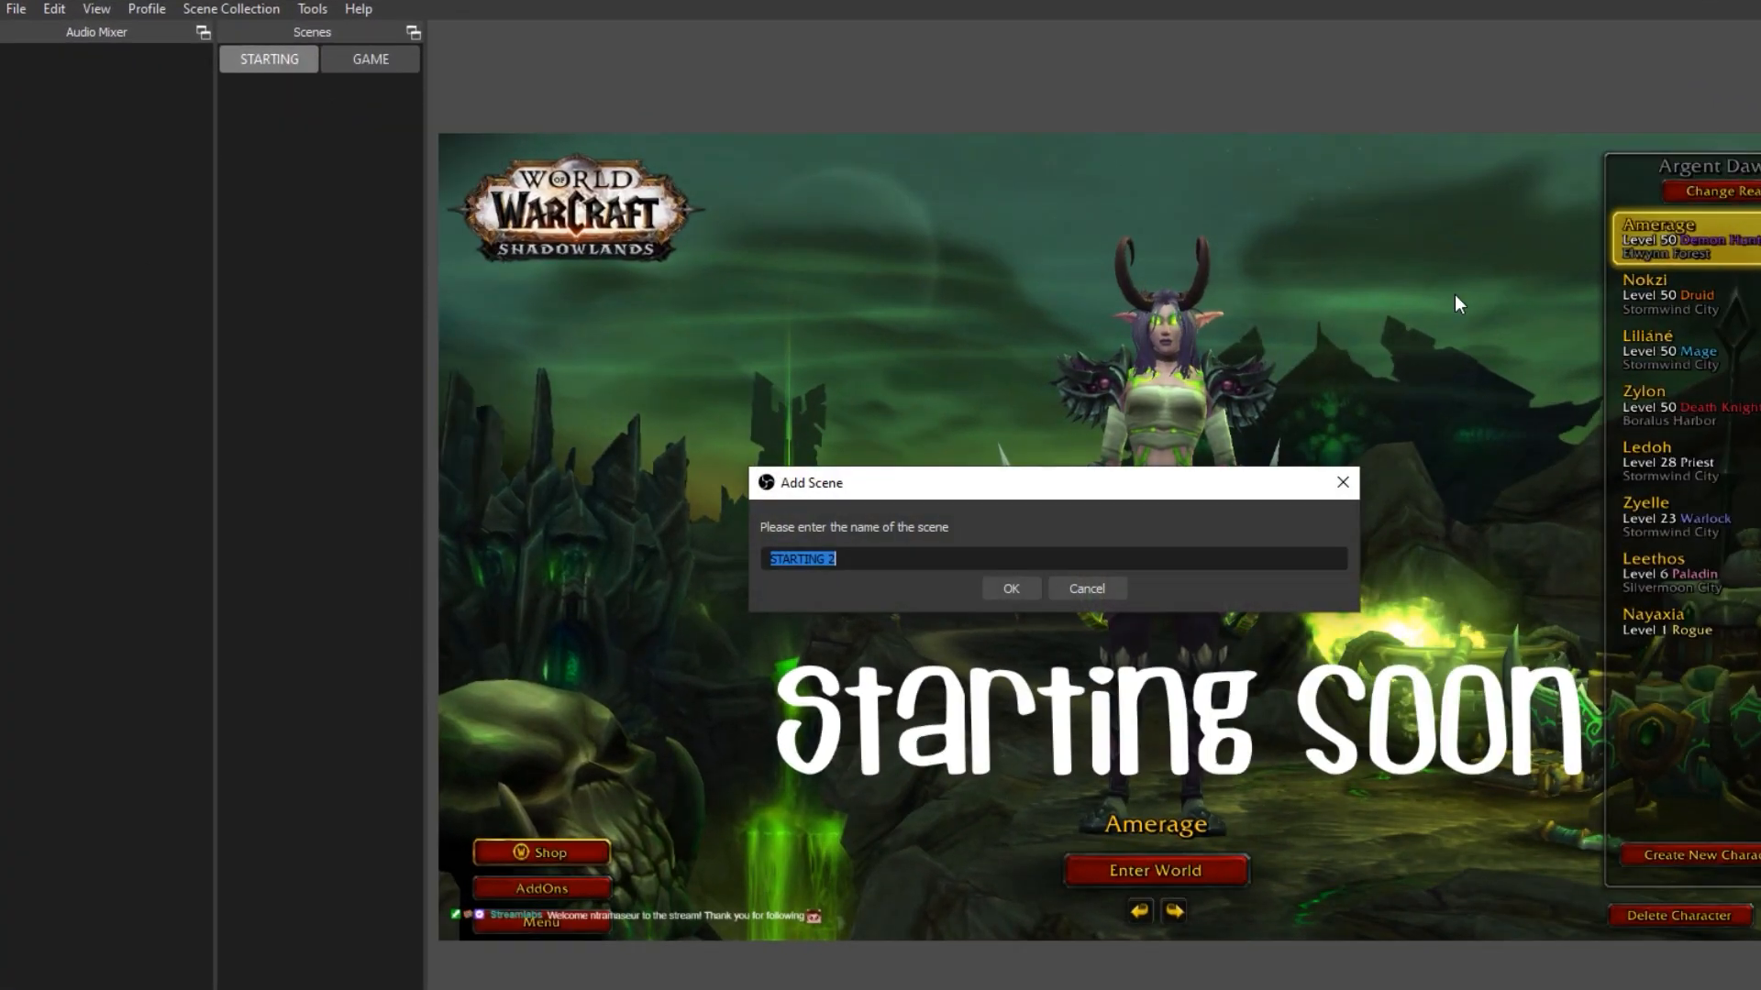
{"action": "type", "text": "ENDING"}
{"action": "key", "text": "Return"}
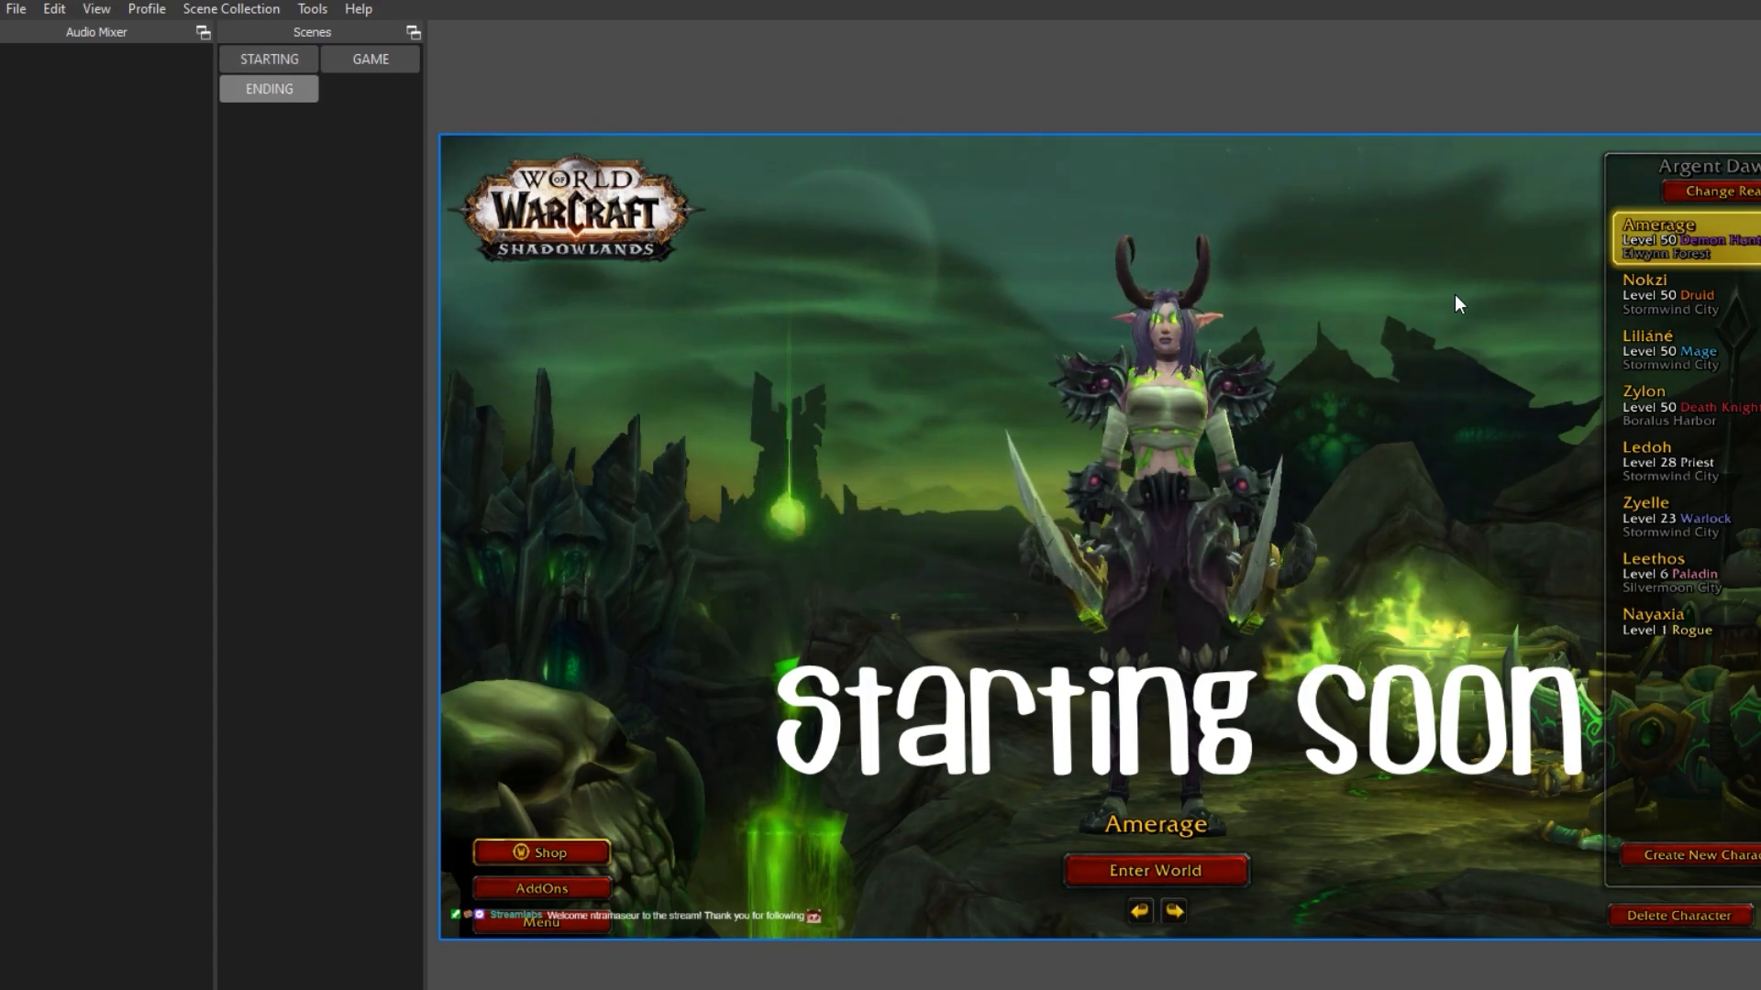
Step: Change the ENDING scene's text to "Ending - thanks for watching!", shrink it to fit the canvas and centre it just above Enter World
{"action": "left_click", "coordinate": [295, 986]}
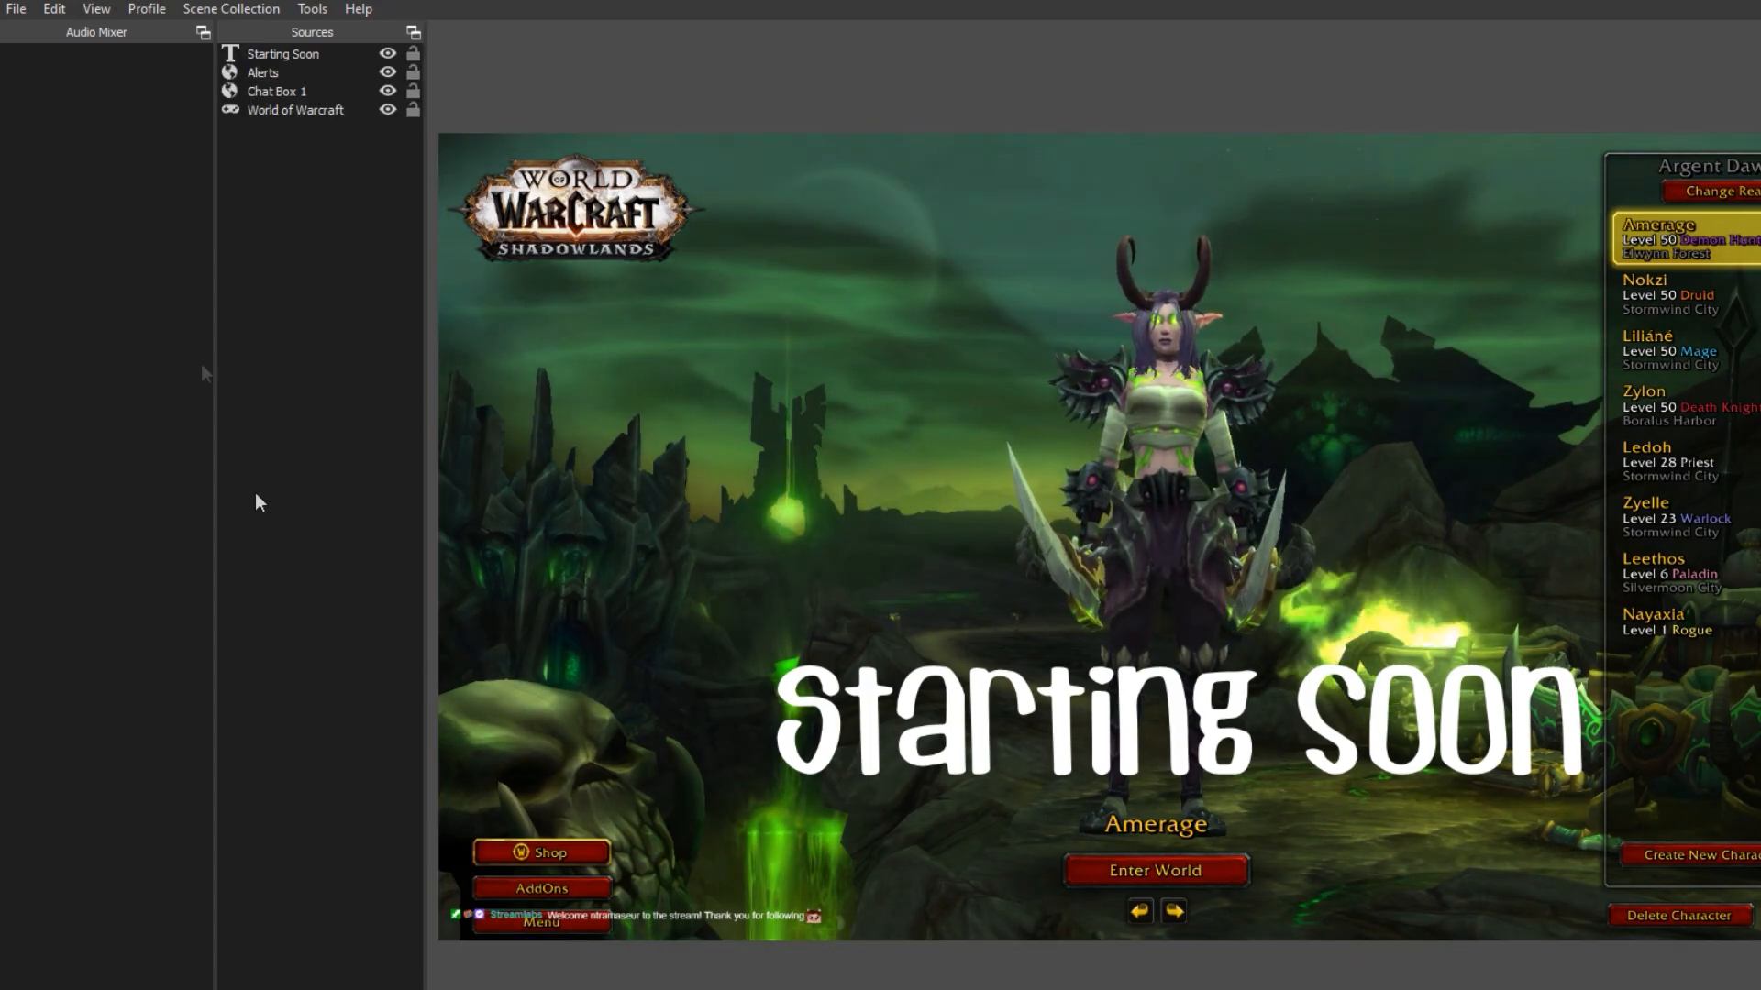
{"action": "left_click", "coordinate": [289, 59]}
{"action": "right_click", "coordinate": [275, 56]}
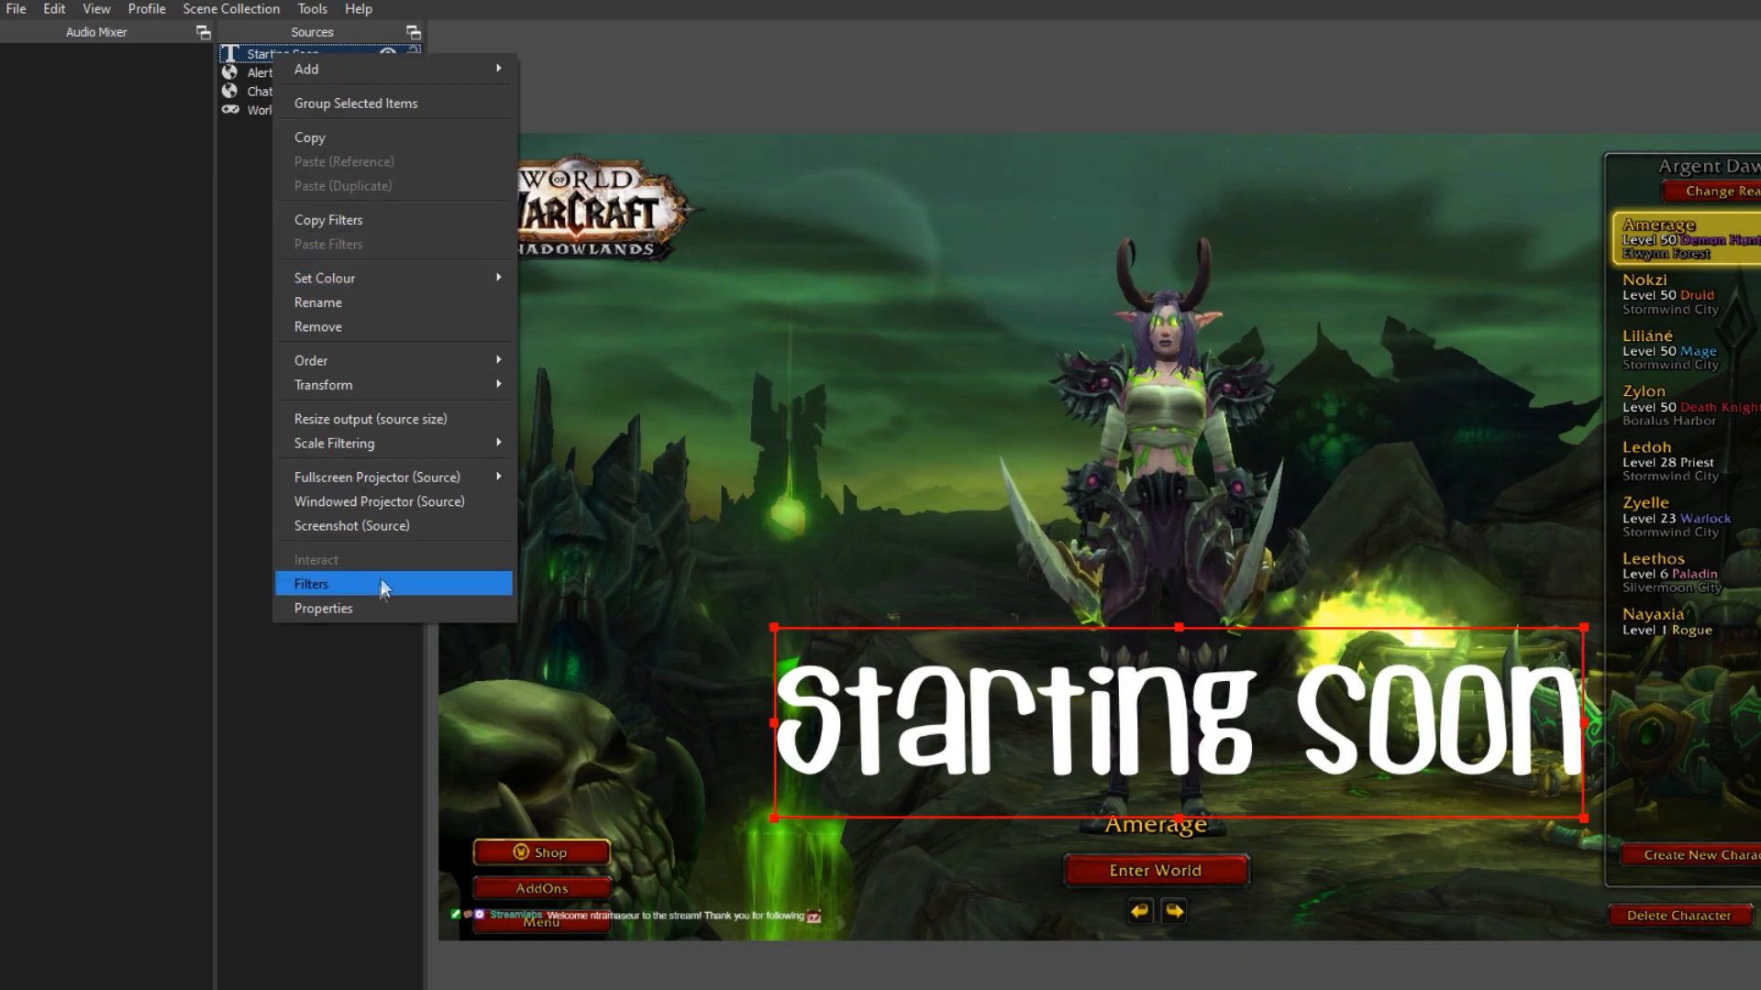
{"action": "left_click", "coordinate": [349, 609]}
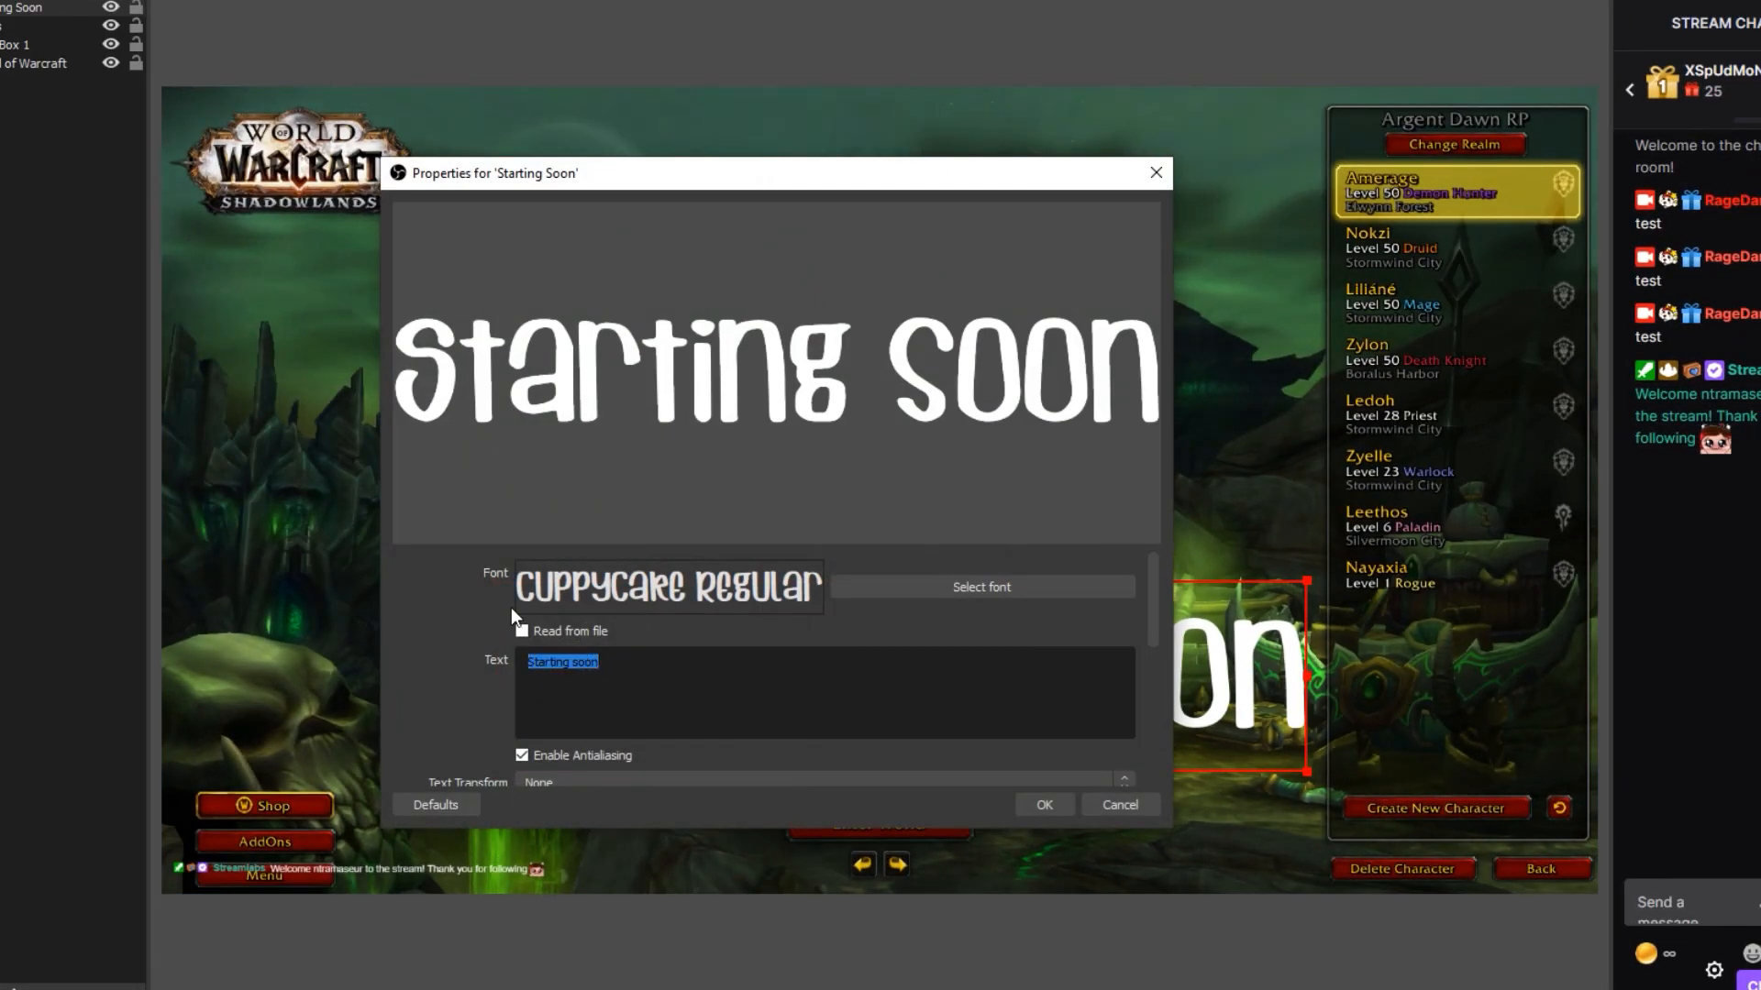
{"action": "type", "text": "Ending - than"}
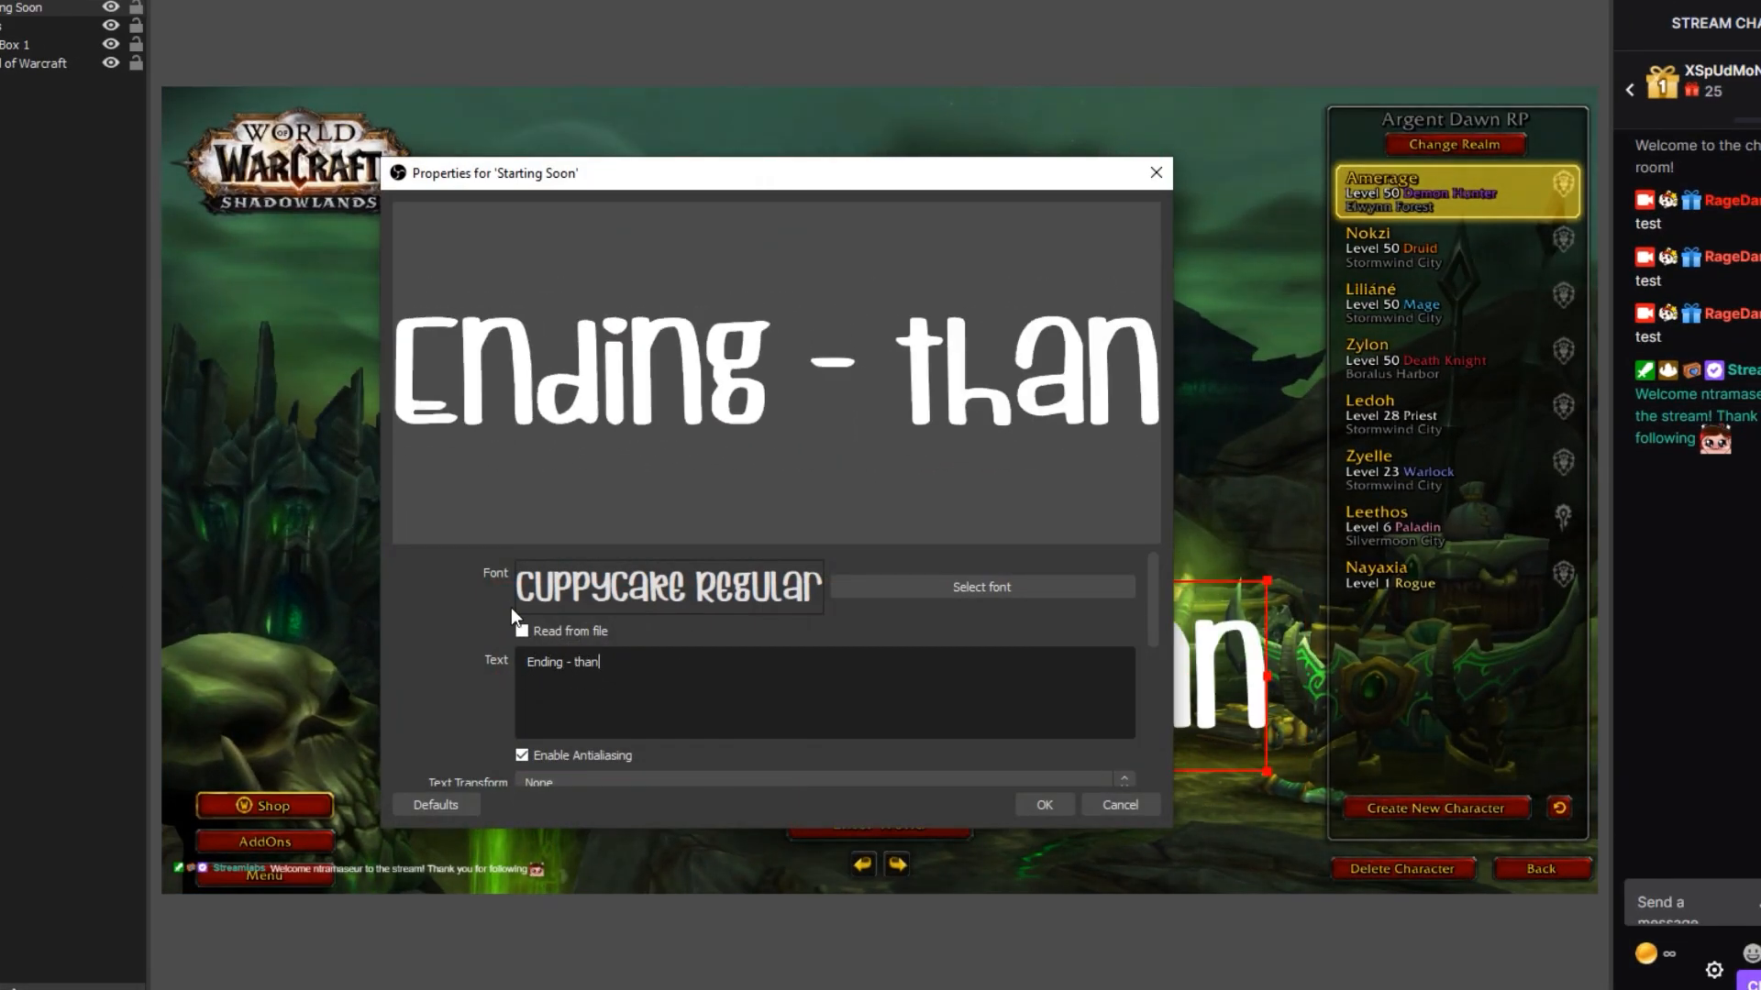
{"action": "type", "text": "ks for watching!"}
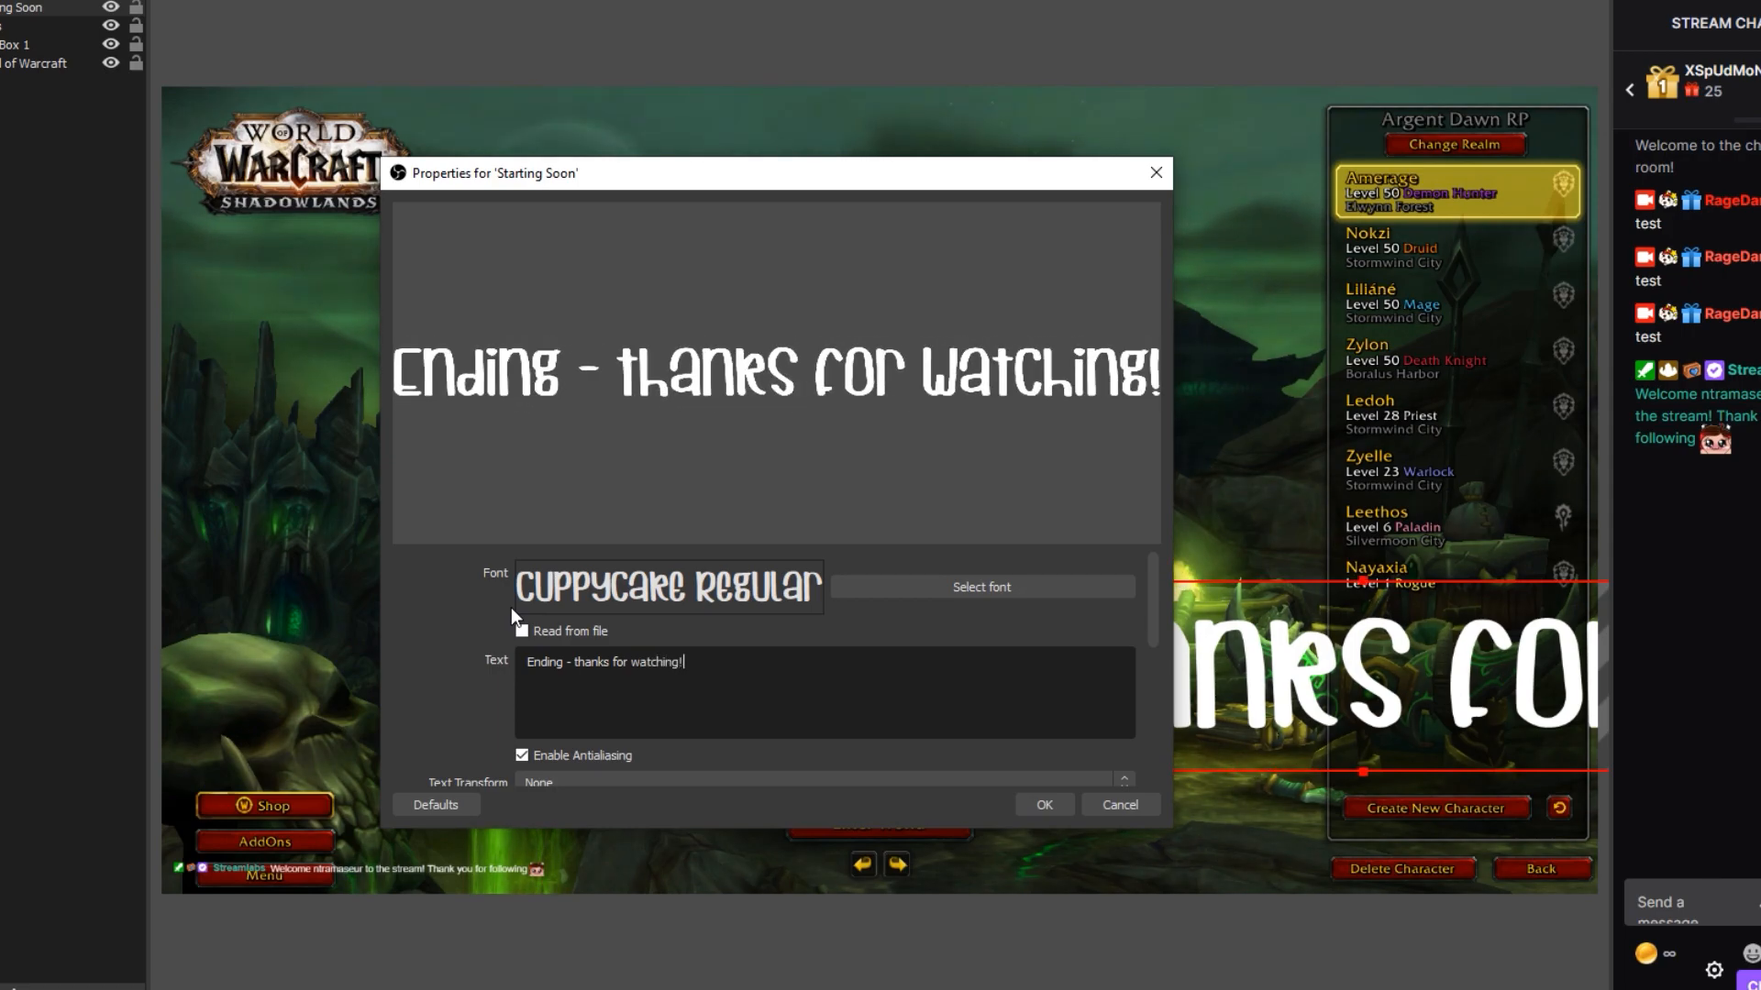
{"action": "left_click", "coordinate": [1045, 805]}
{"action": "left_click_drag", "start_coordinate": [1256, 706], "coordinate": [609, 696]}
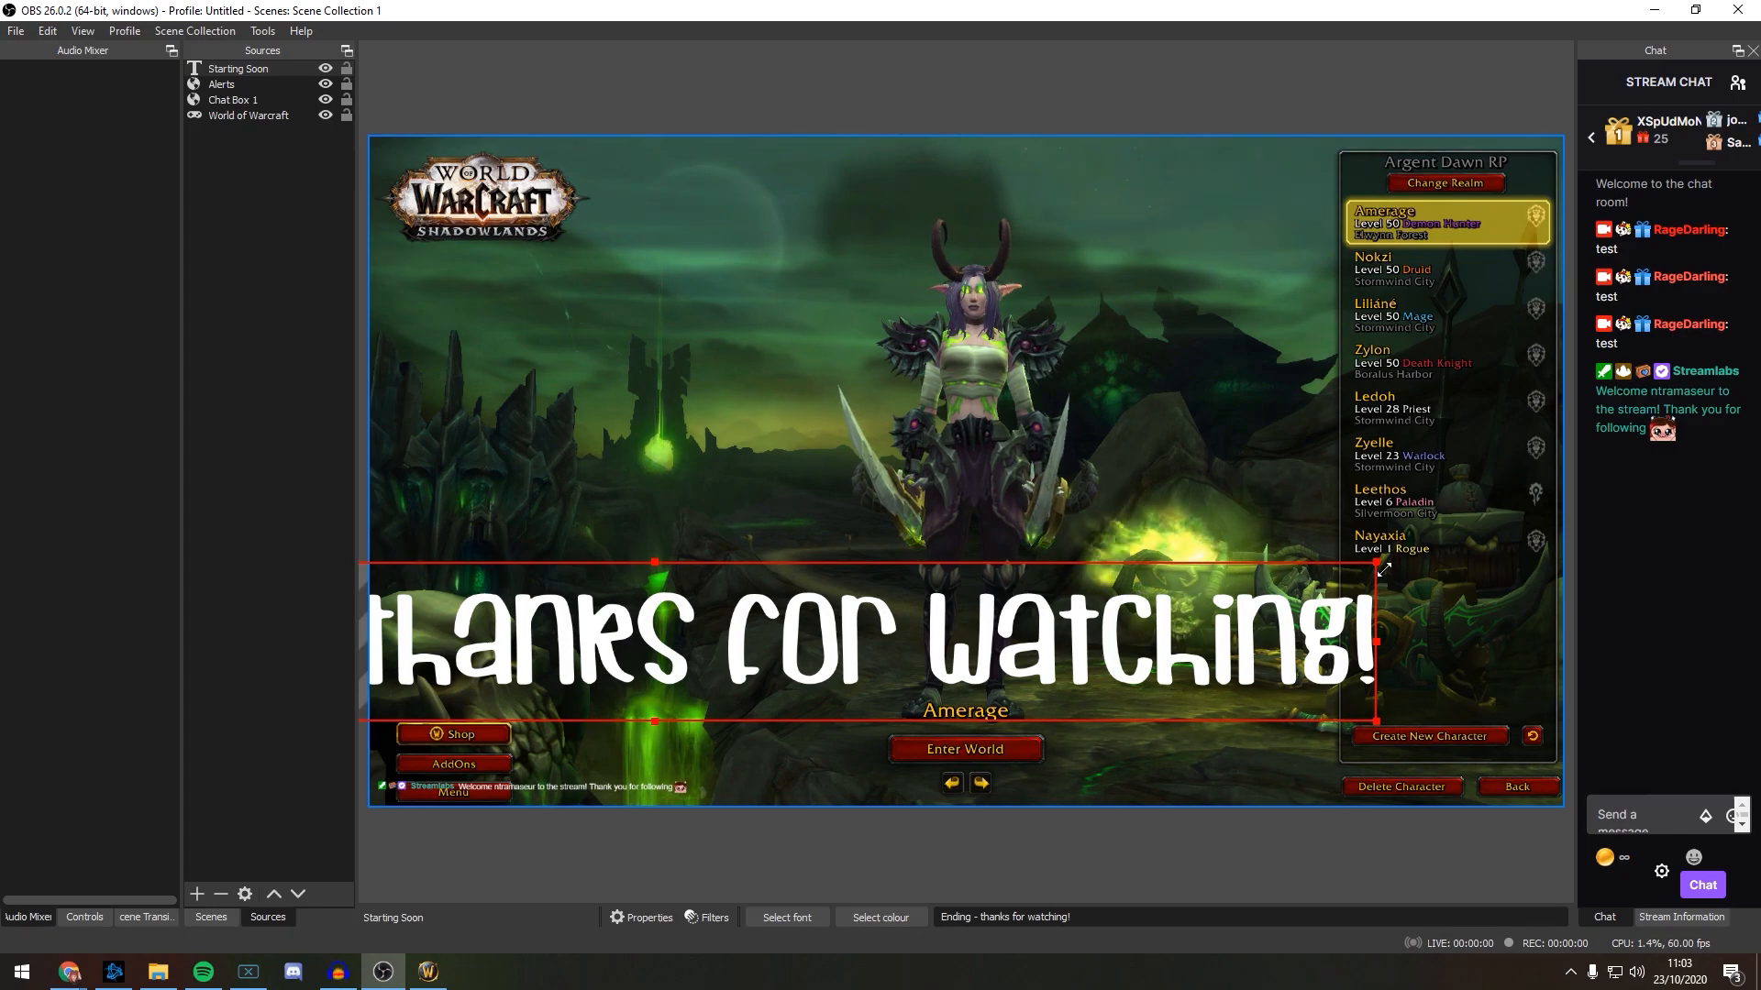
{"action": "left_click_drag", "start_coordinate": [1382, 568], "coordinate": [729, 636]}
{"action": "left_click_drag", "start_coordinate": [615, 692], "coordinate": [1257, 675]}
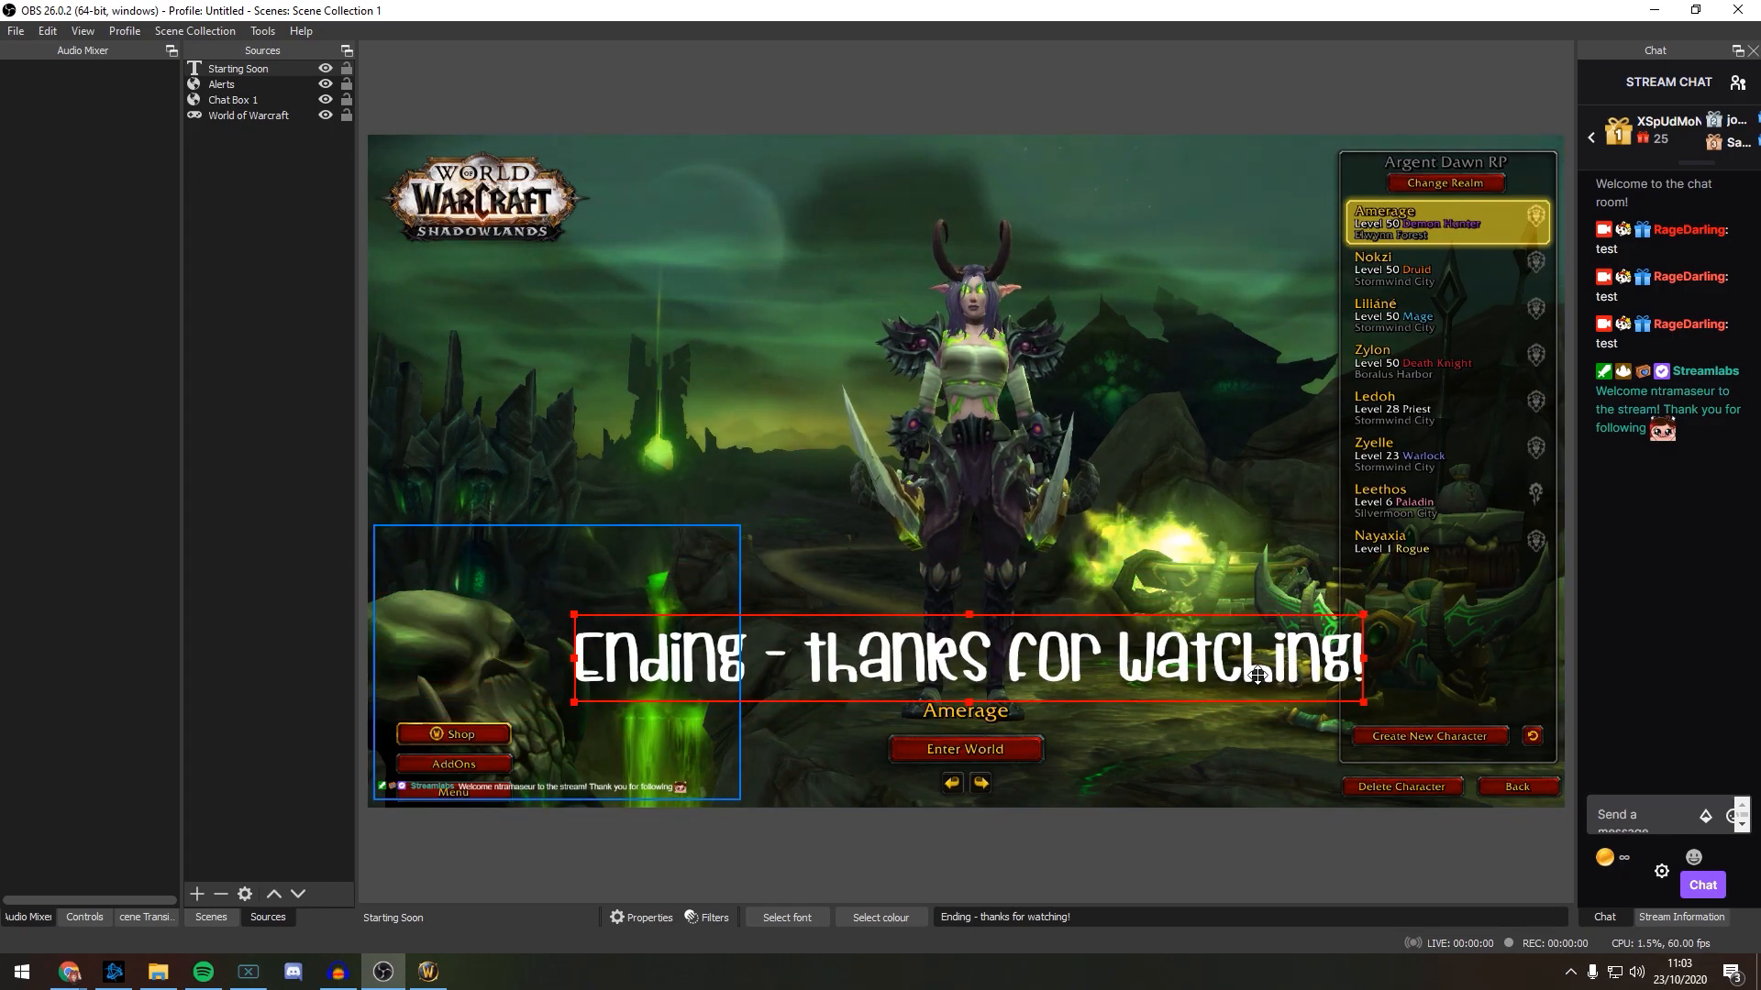
{"action": "left_click", "coordinate": [803, 836]}
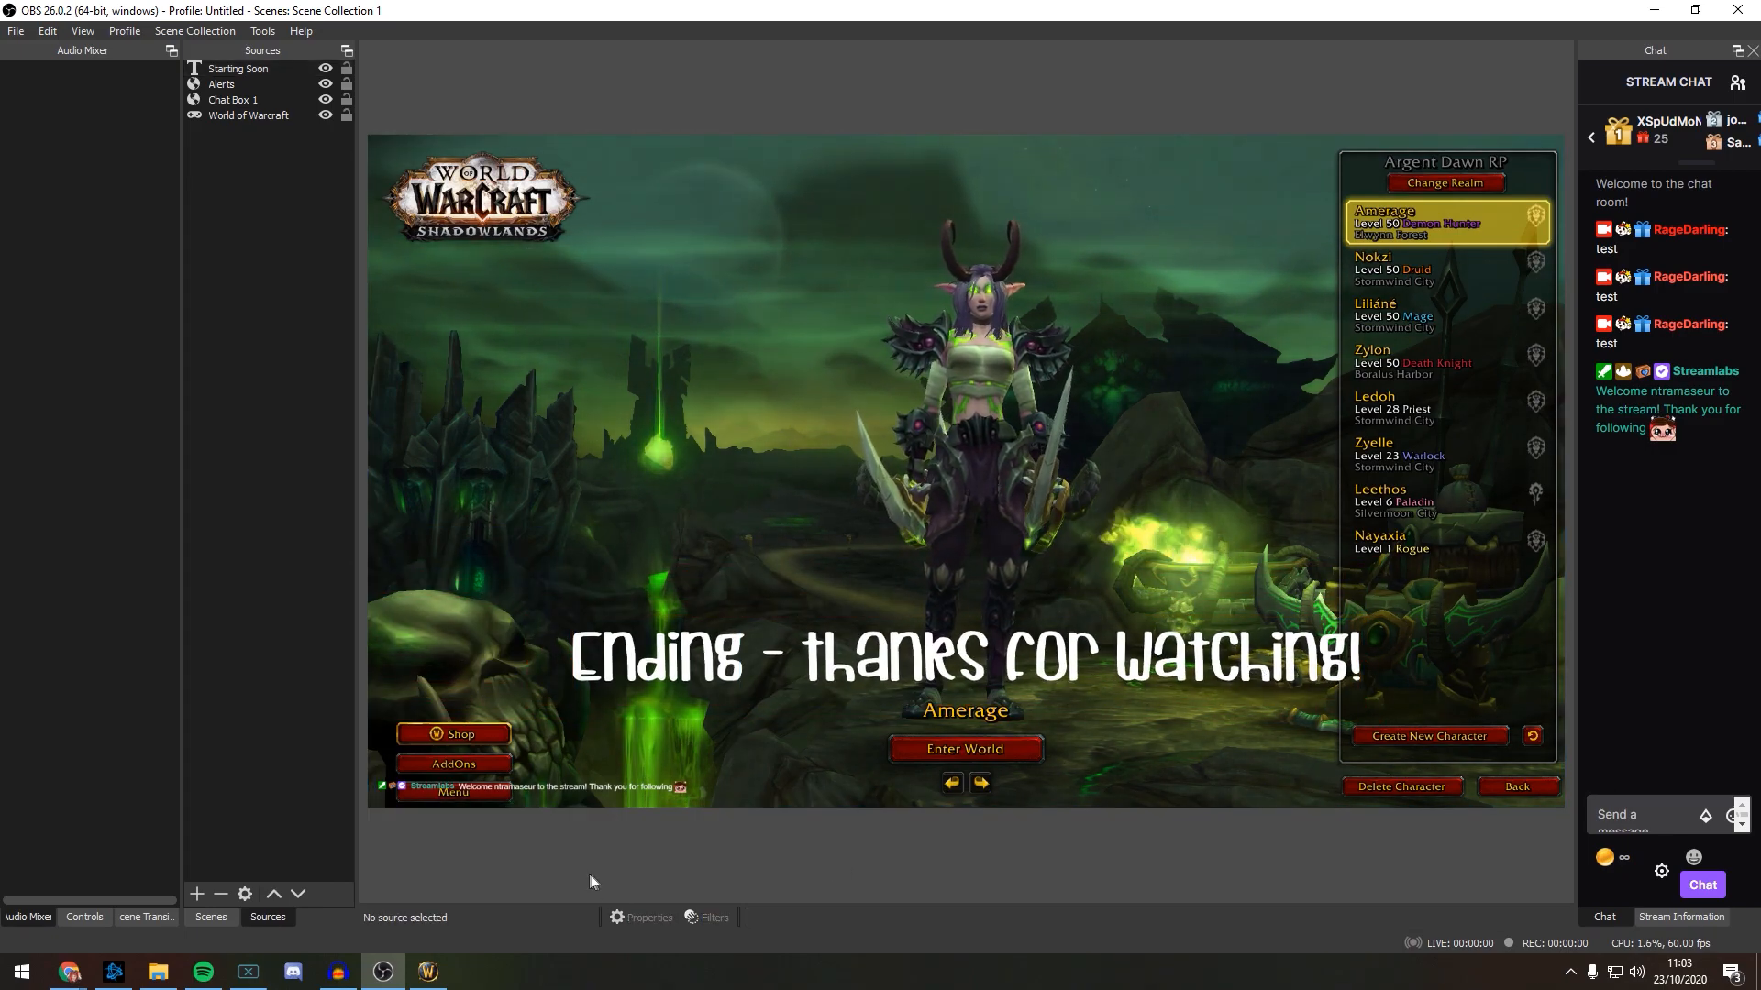
Step: Duplicate the ENDING scene as a new scene named BRB
{"action": "left_click", "coordinate": [211, 917]}
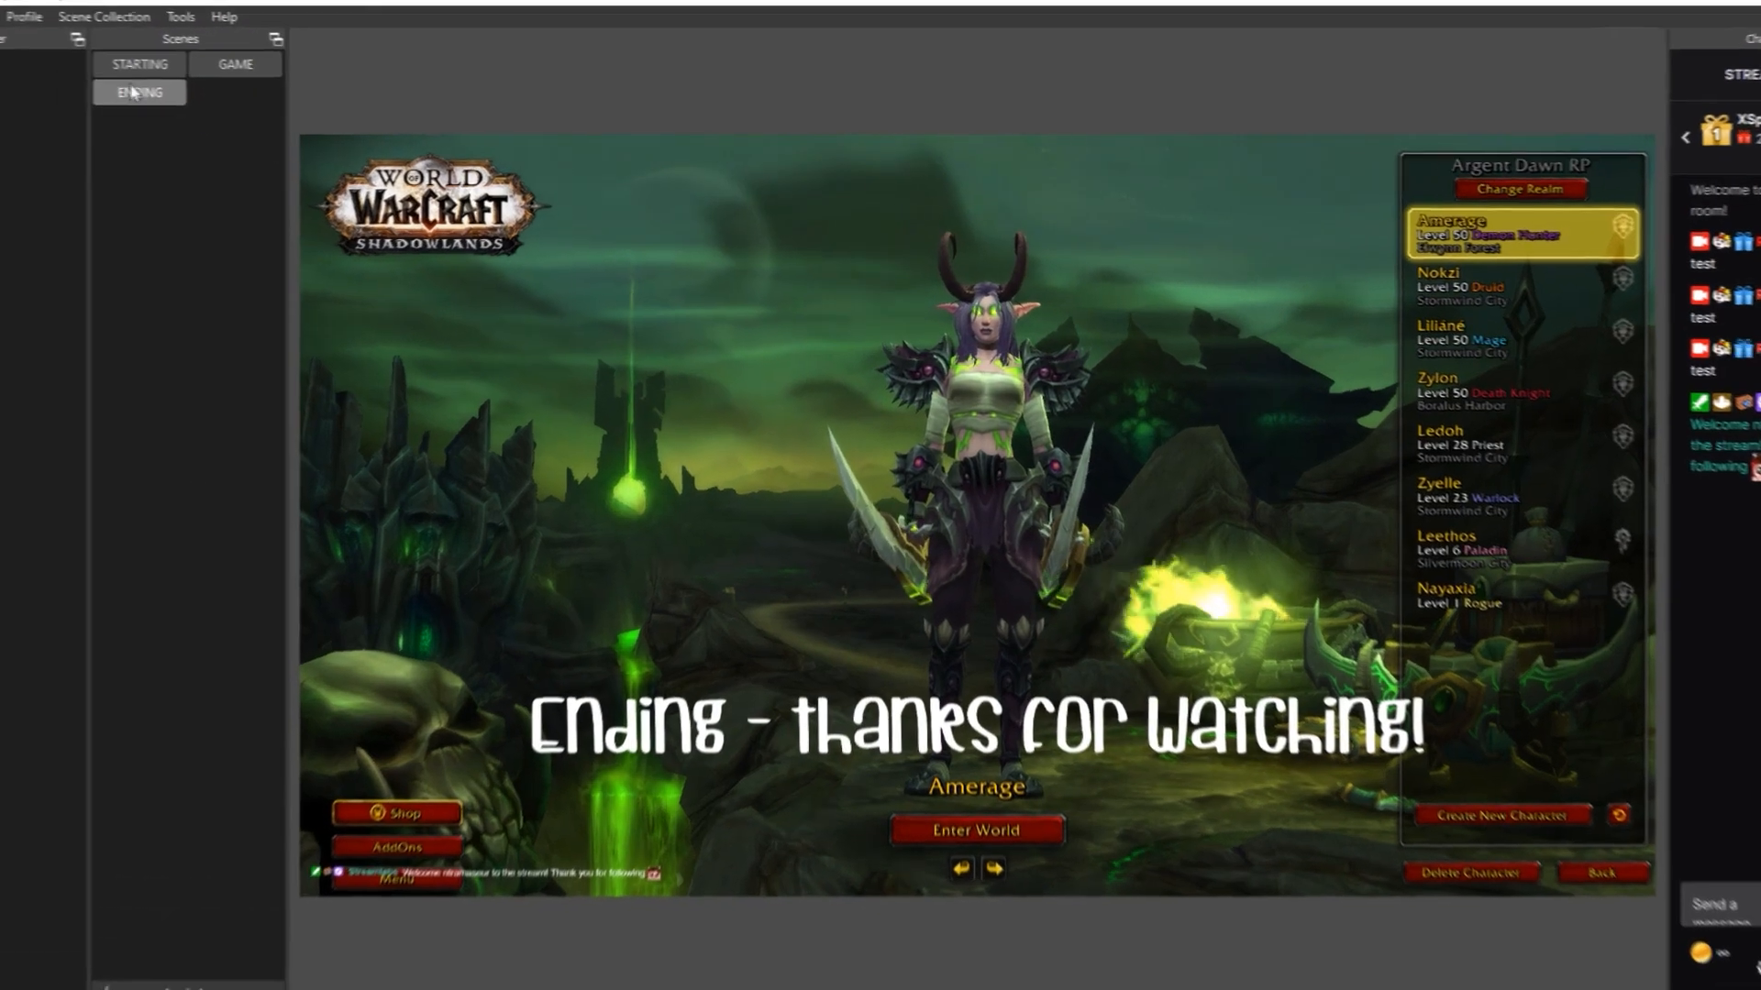
{"action": "right_click", "coordinate": [220, 92]}
{"action": "left_click", "coordinate": [265, 126]}
{"action": "type", "text": "BRB"}
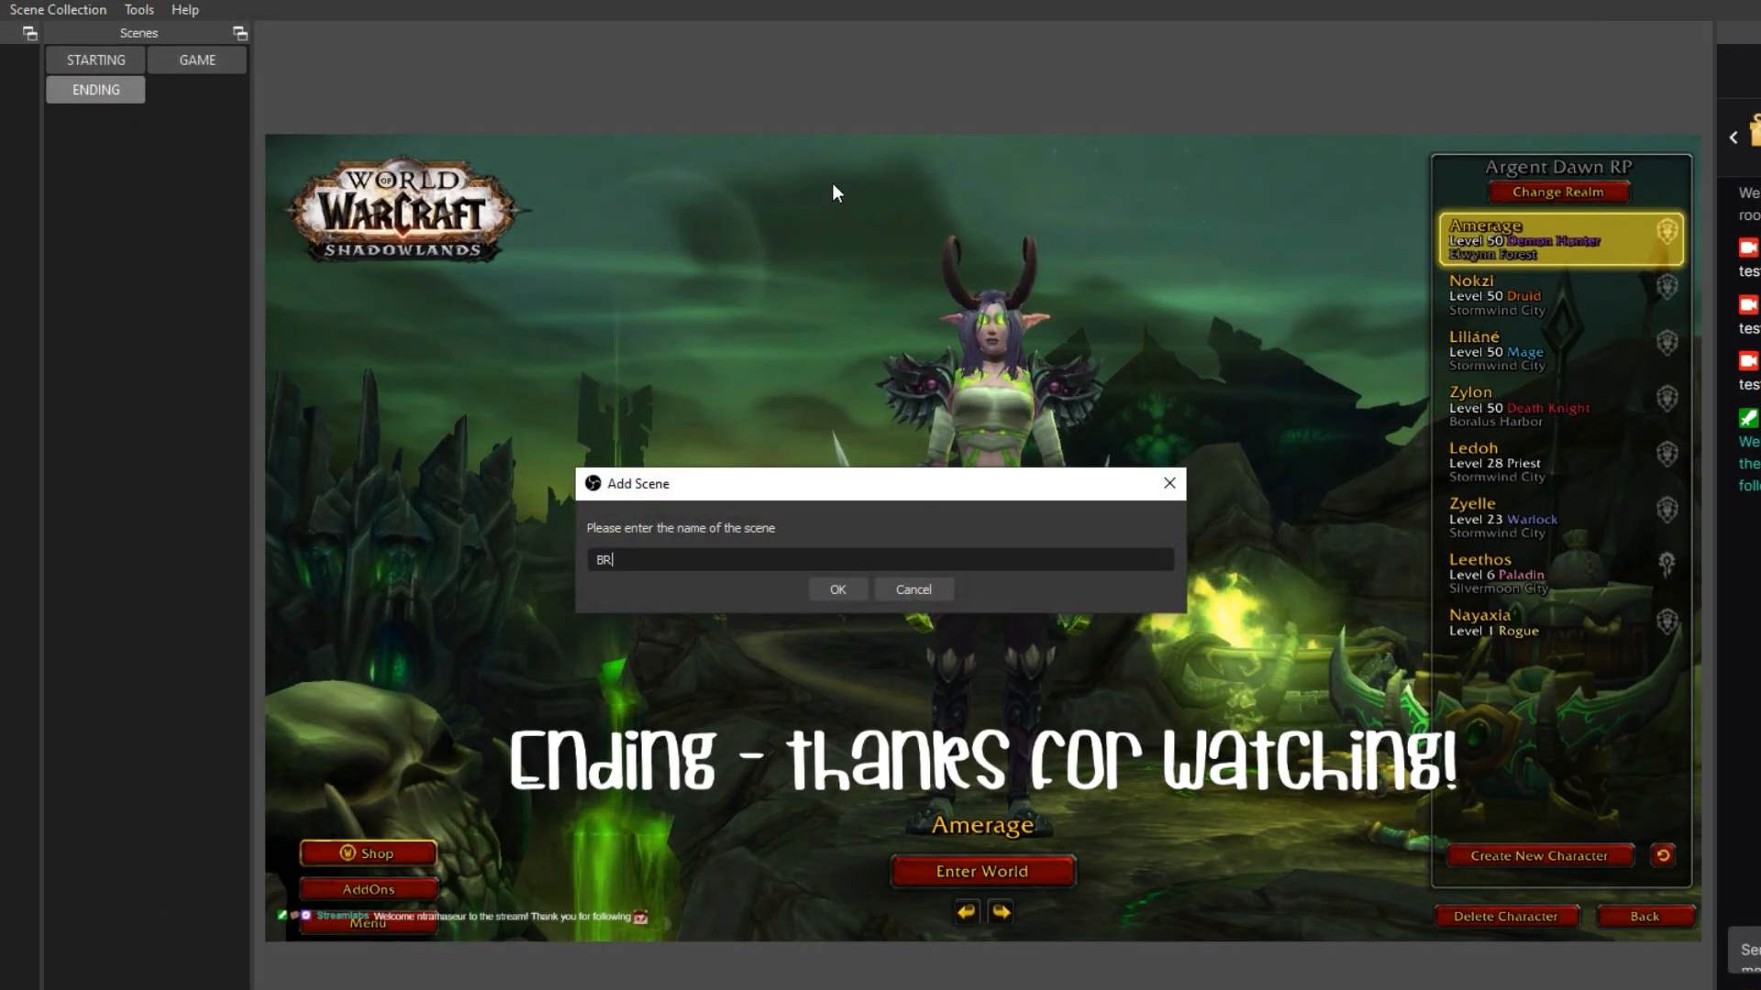
{"action": "key", "text": "Return"}
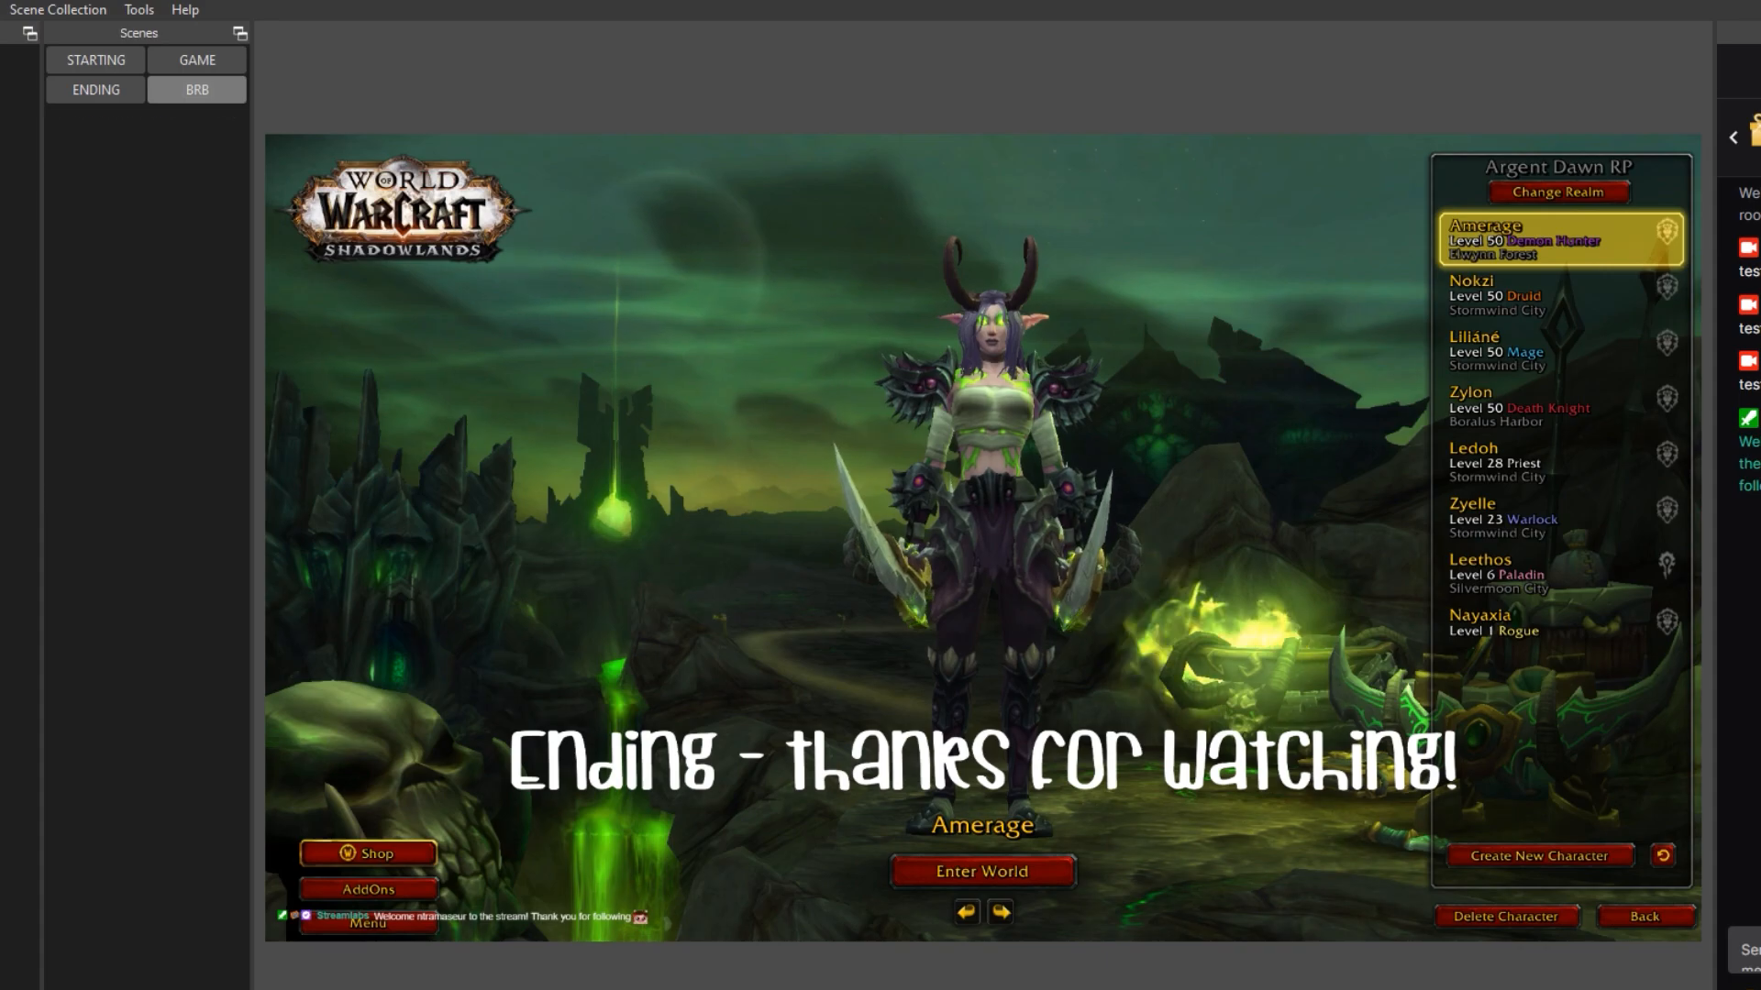
Step: Change the BRB scene's text to "Be Right back!" and centre it horizontally above Enter World
{"action": "left_click", "coordinate": [137, 989]}
{"action": "left_click", "coordinate": [101, 91]}
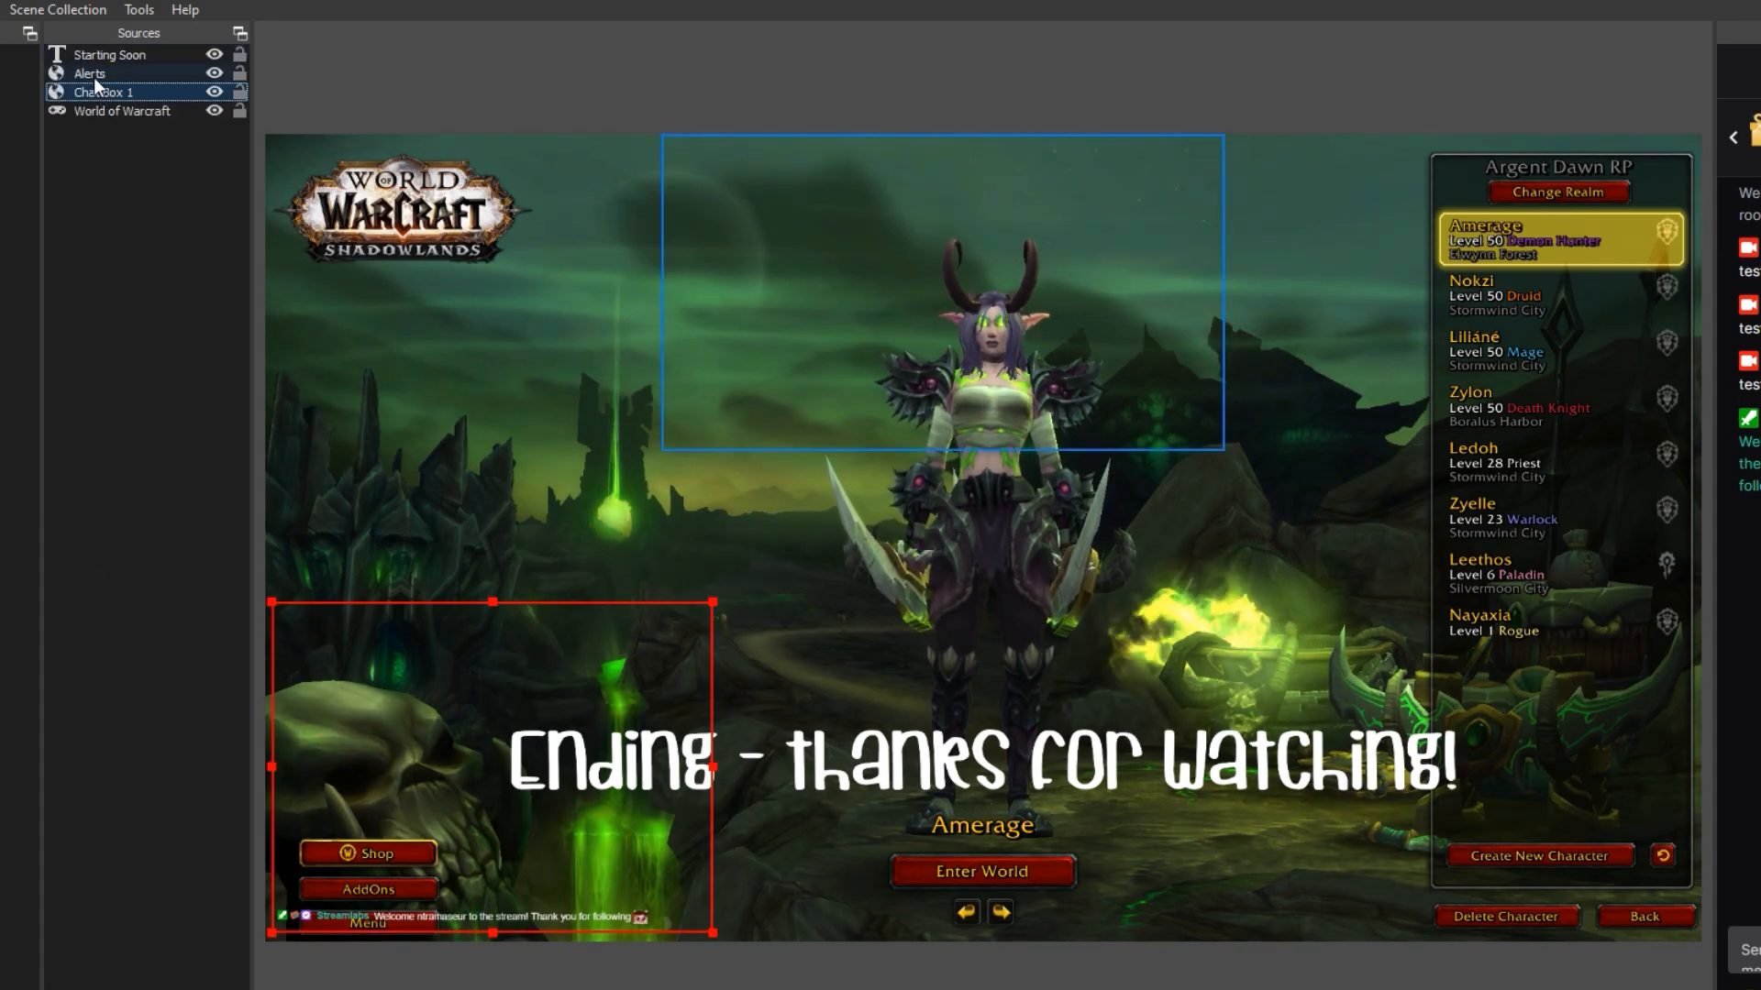
{"action": "right_click", "coordinate": [98, 57]}
{"action": "left_click", "coordinate": [174, 610]}
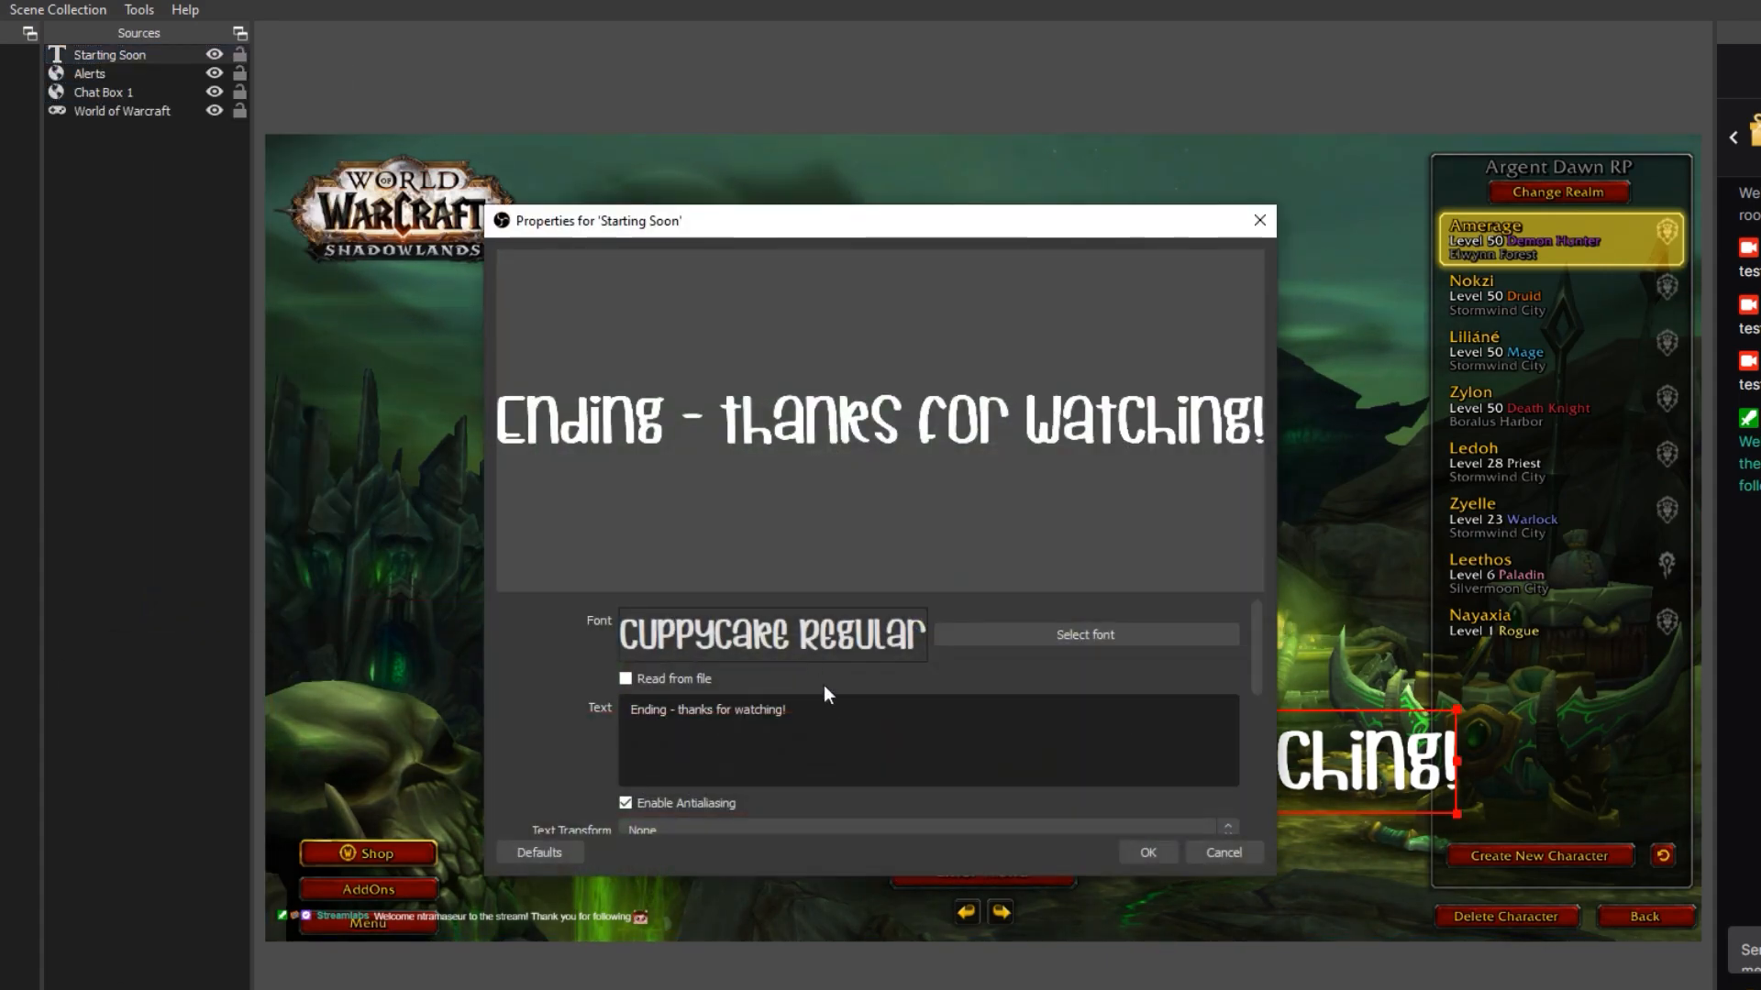
{"action": "left_click", "coordinate": [620, 717]}
{"action": "key", "text": "ctrl+a"}
{"action": "type", "text": "Be Righ"}
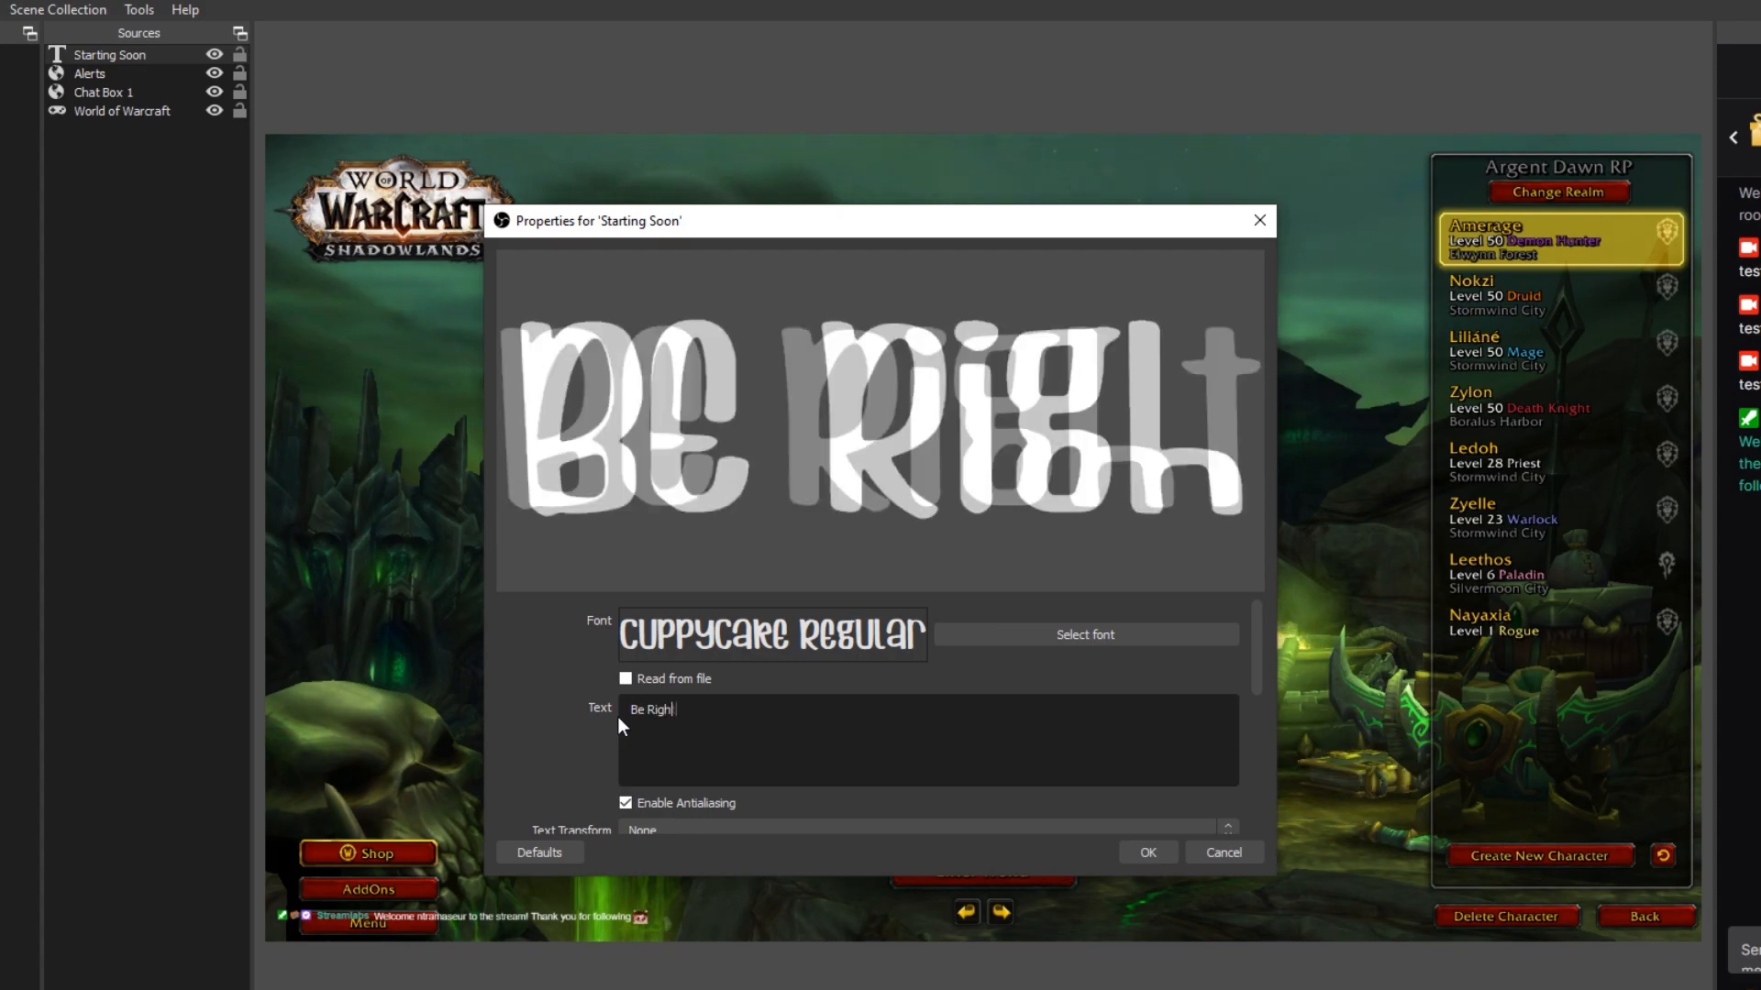
{"action": "type", "text": "t back!"}
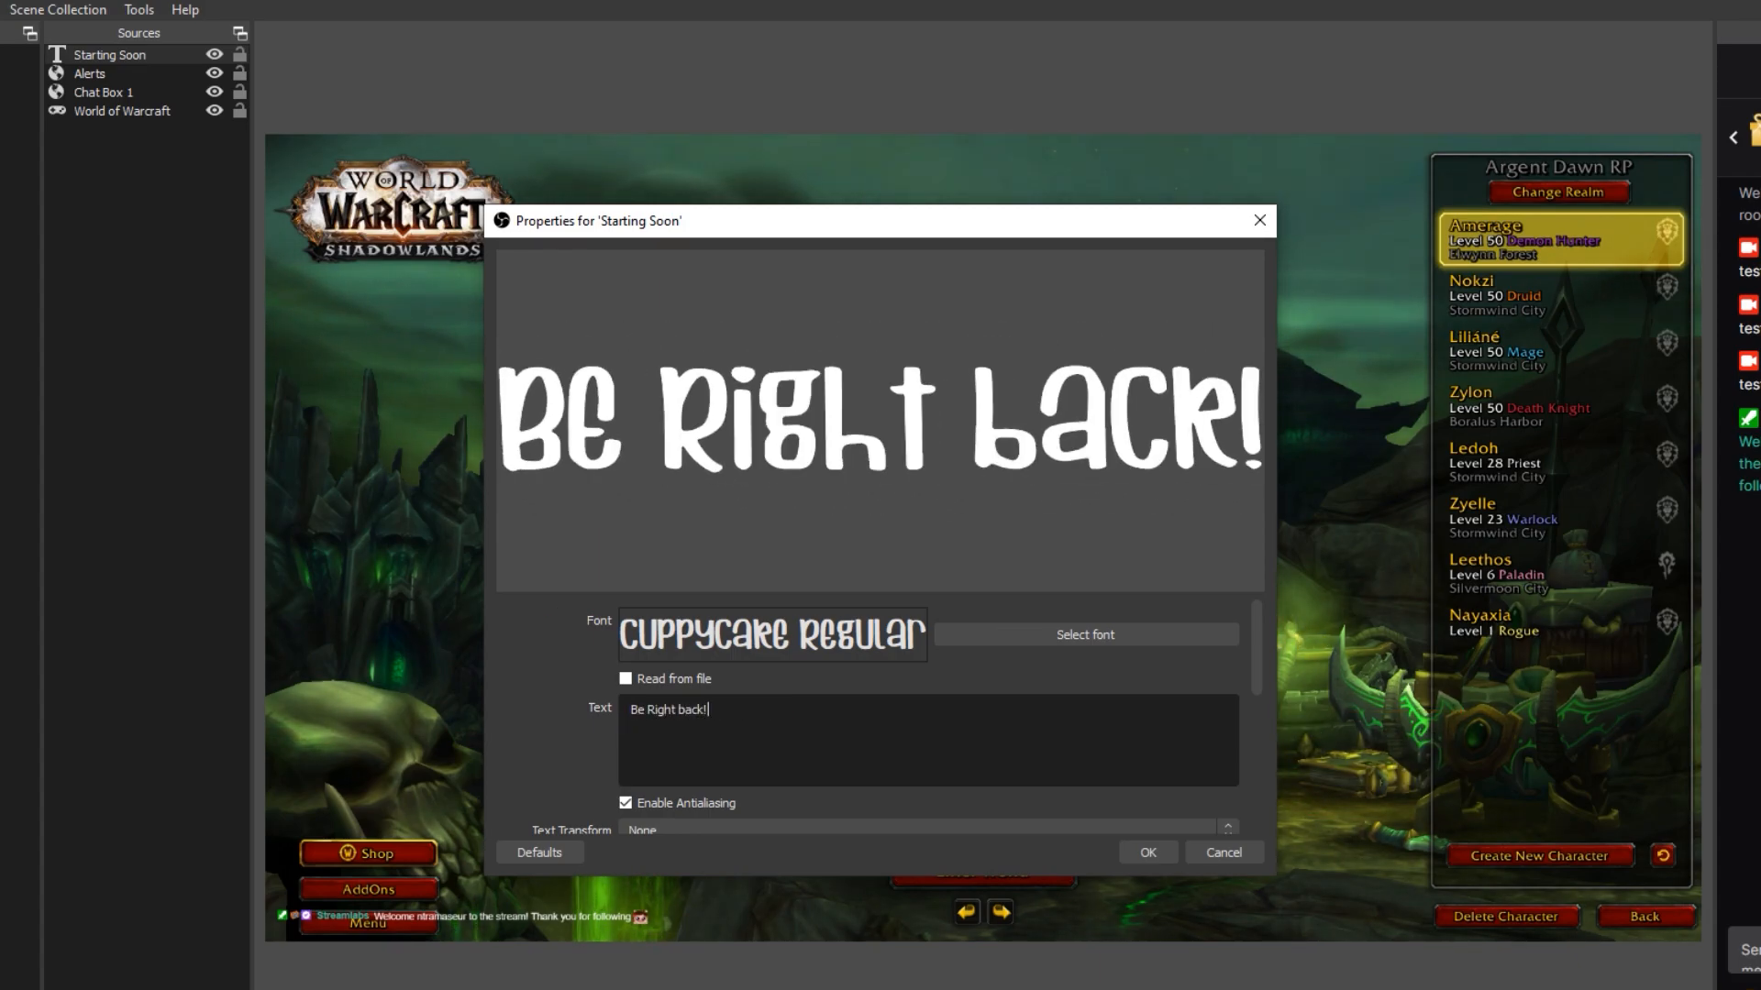
{"action": "left_click", "coordinate": [1148, 853]}
{"action": "left_click_drag", "start_coordinate": [783, 794], "coordinate": [1030, 794]}
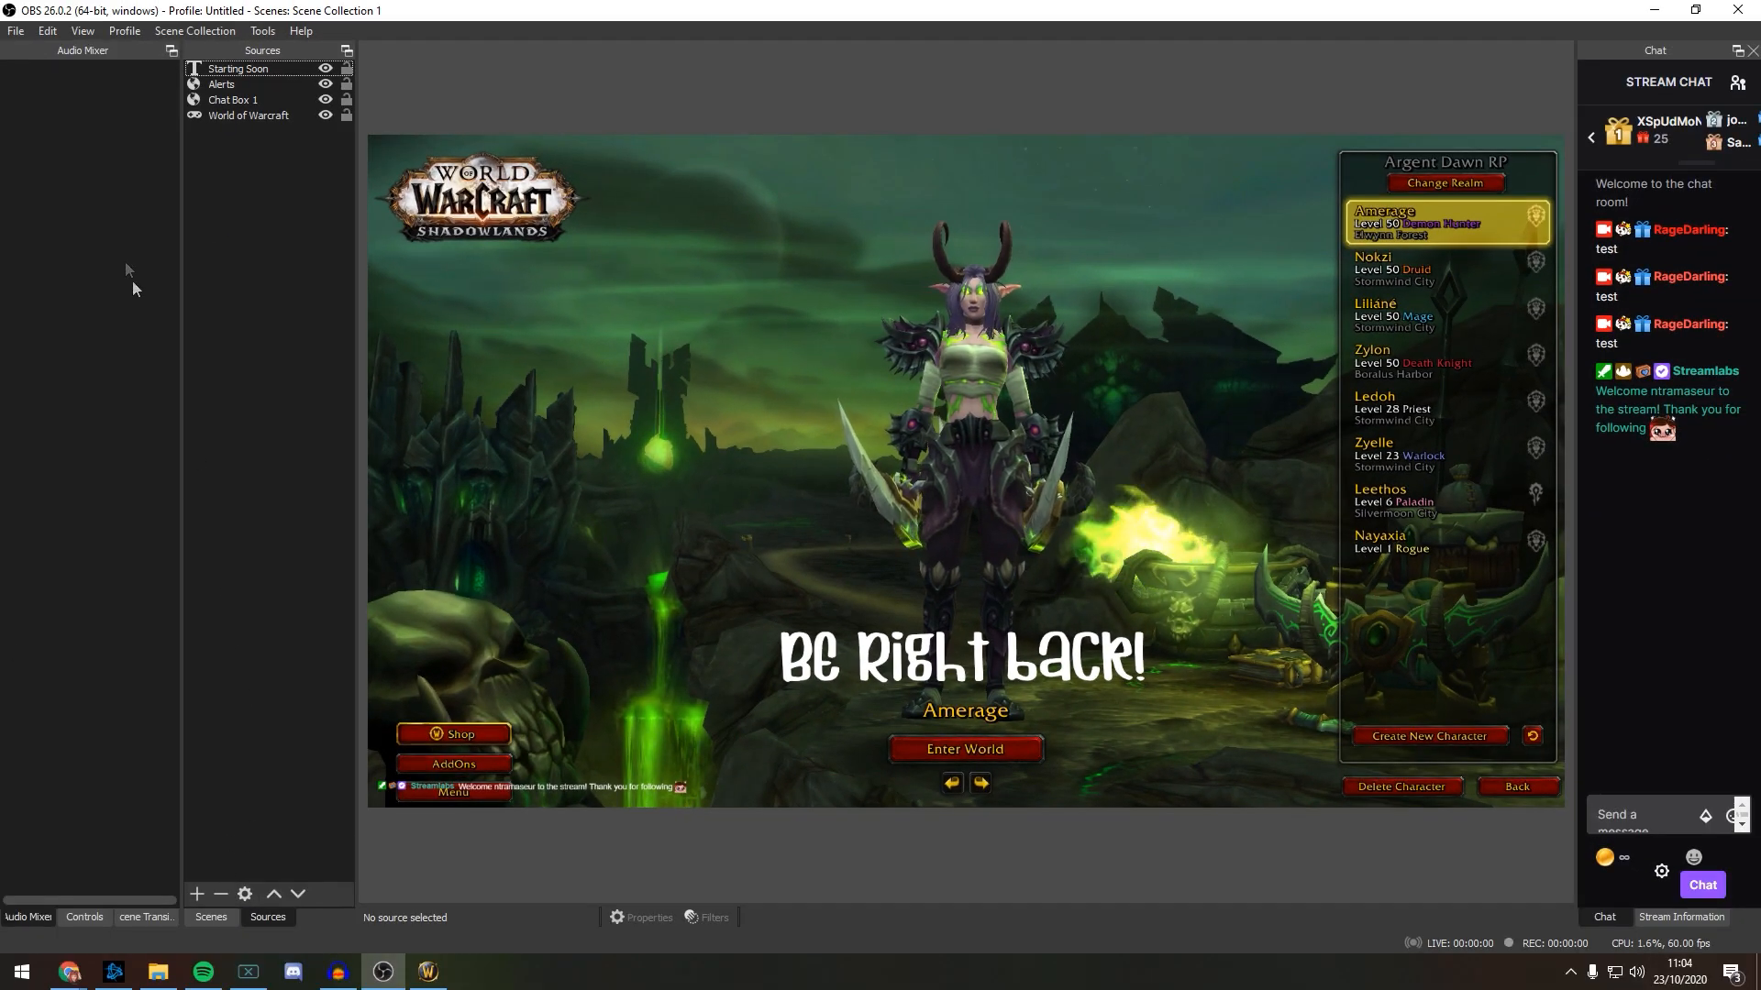
Step: Add a new media source named "Starting Soon Video" to the STARTING scene
{"action": "left_click", "coordinate": [211, 917]}
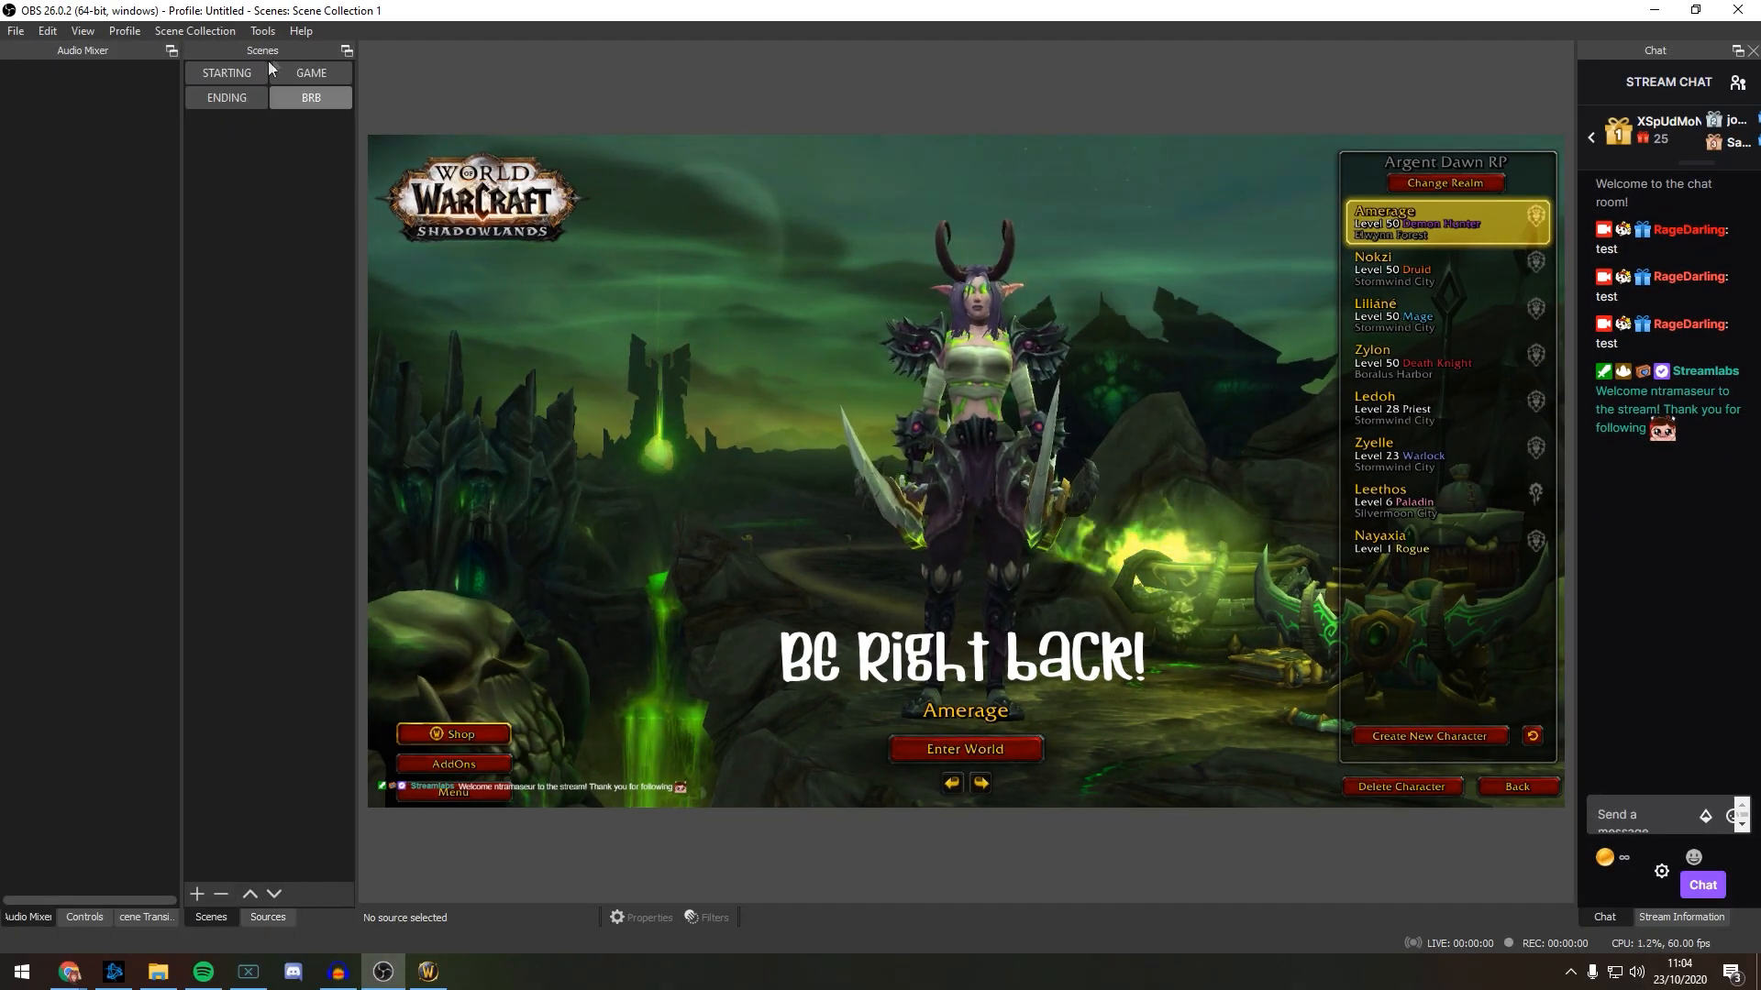
{"action": "left_click", "coordinate": [253, 74]}
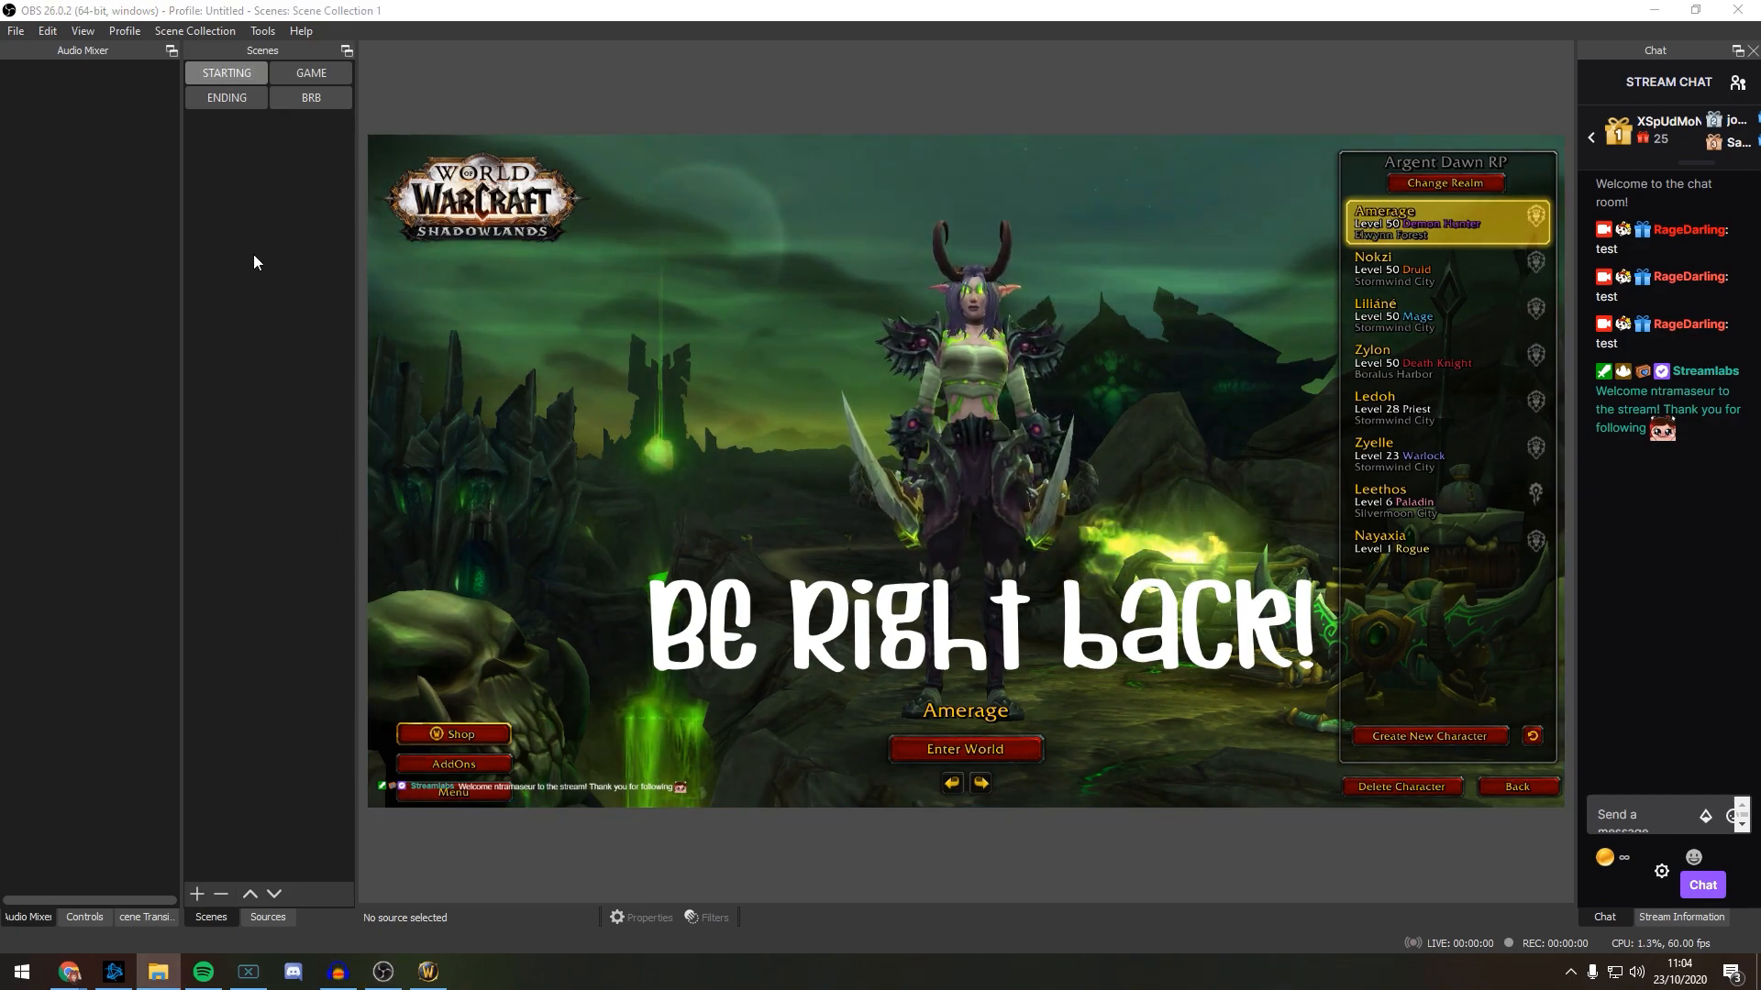
{"action": "left_click", "coordinate": [267, 917]}
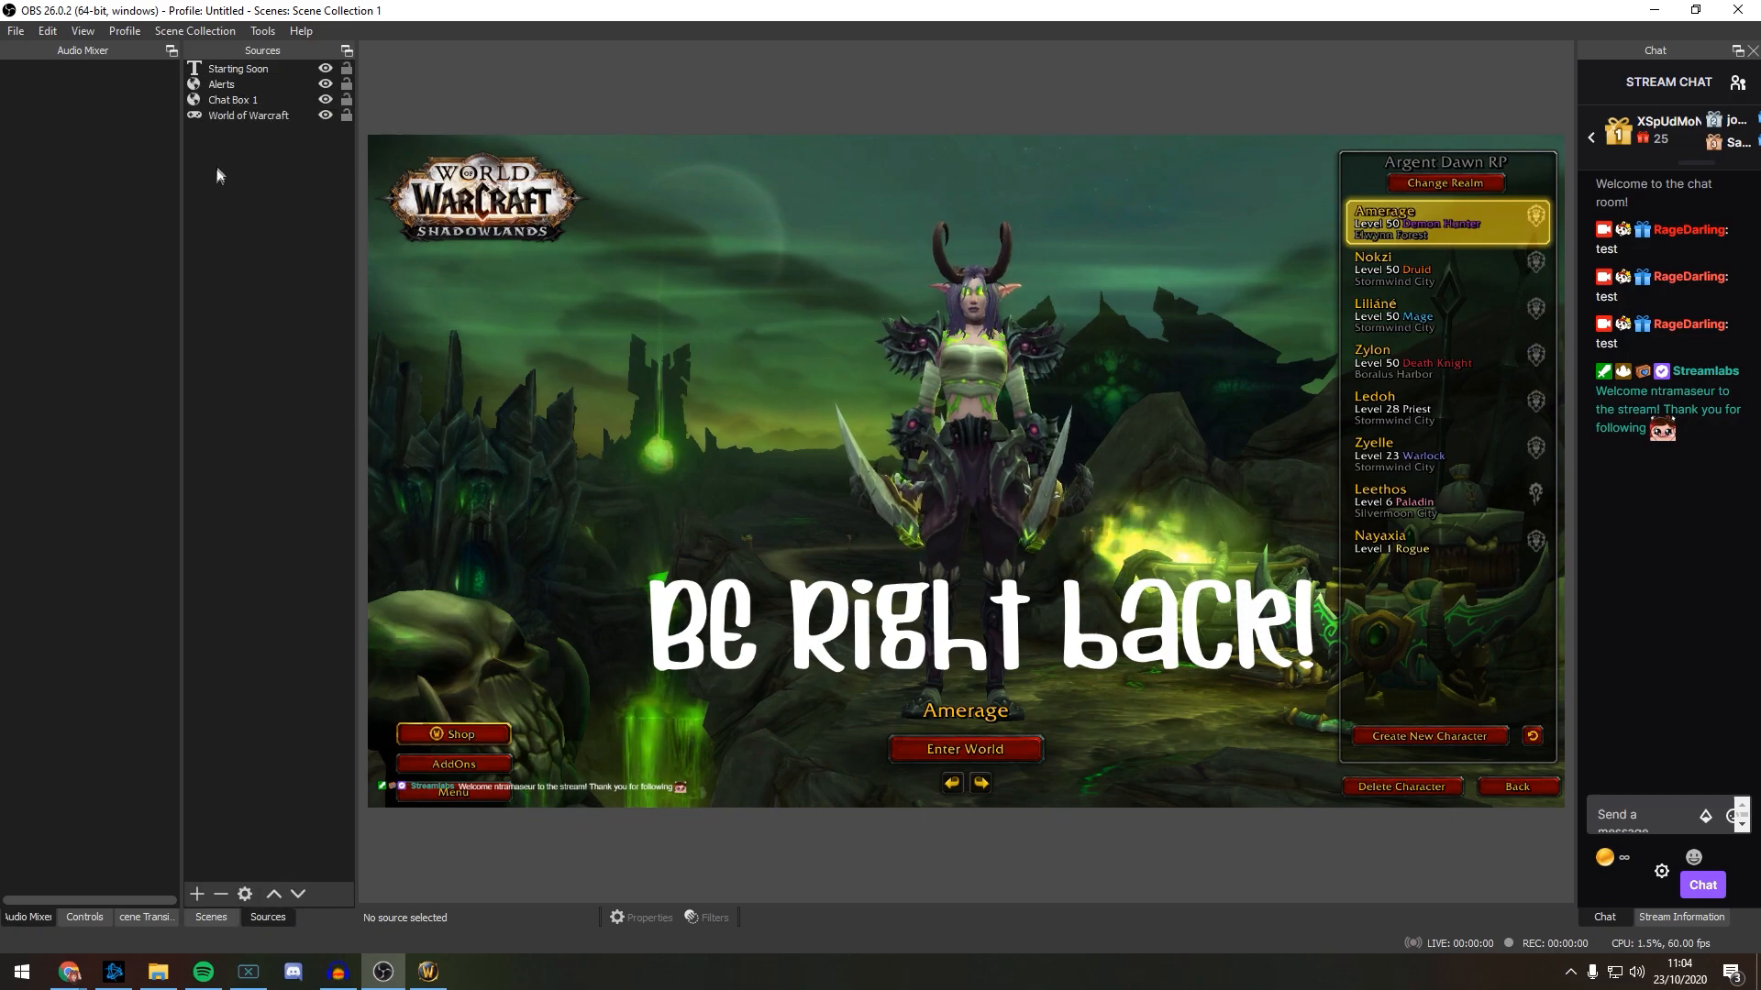
{"action": "right_click", "coordinate": [218, 169]}
{"action": "mouse_move", "coordinate": [253, 175]}
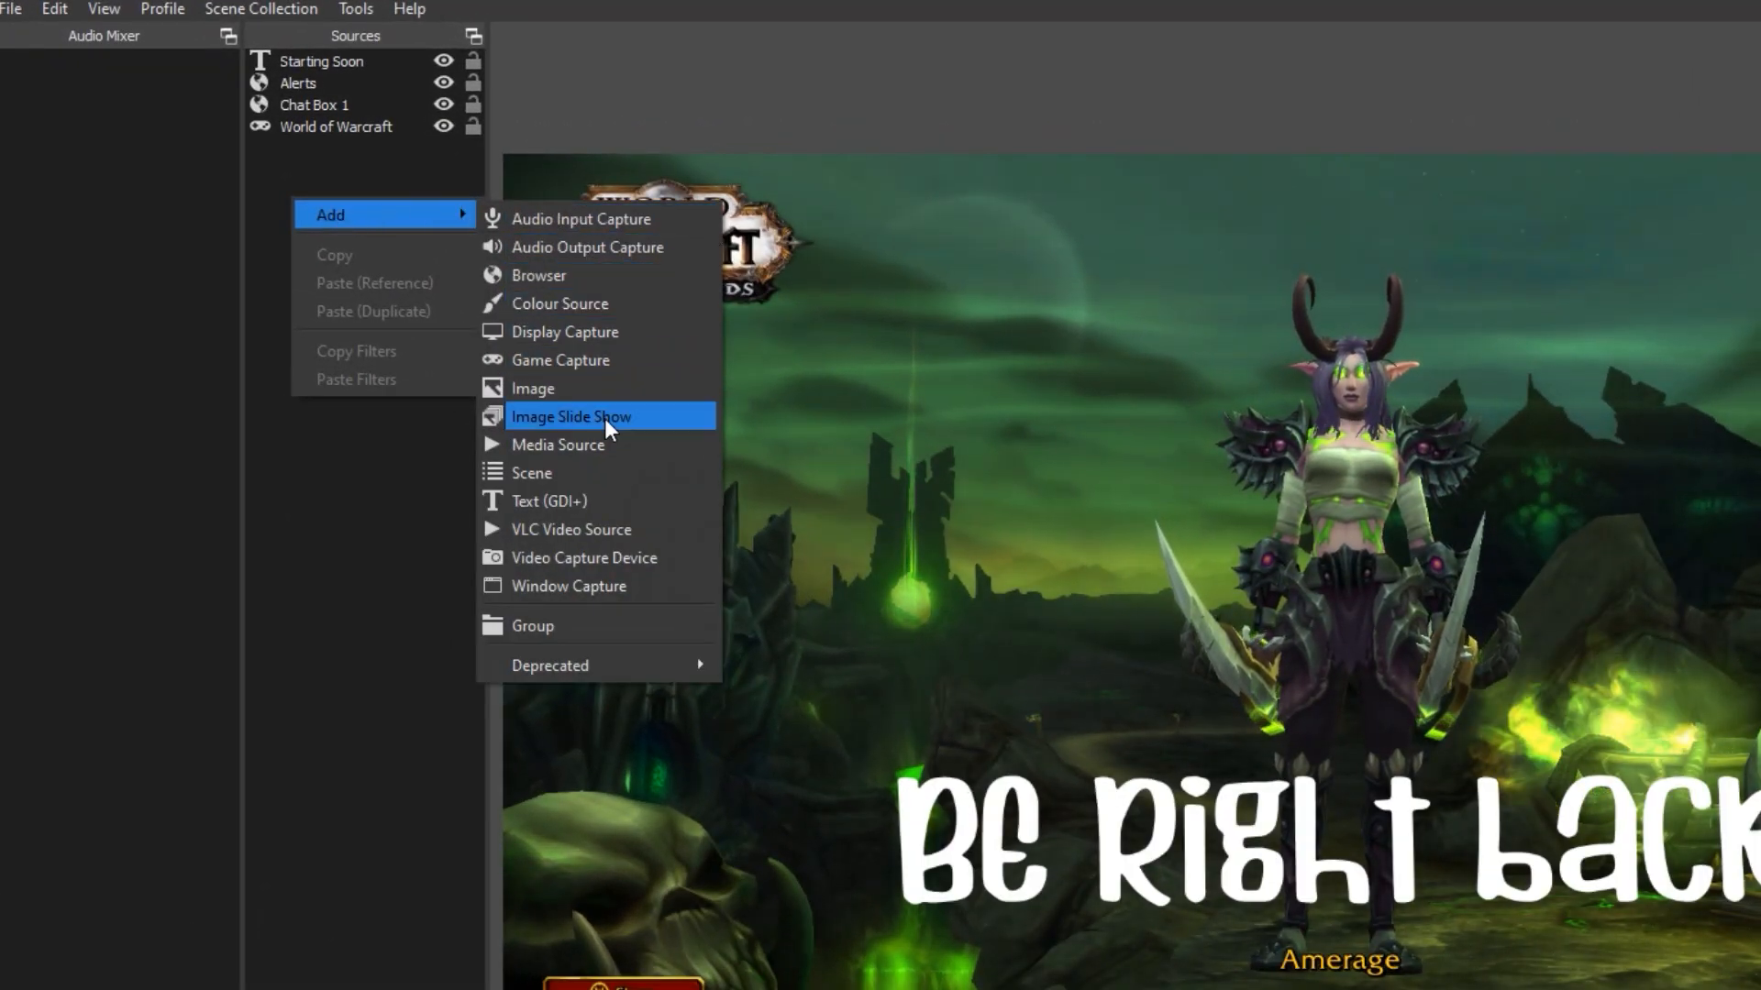
{"action": "left_click", "coordinate": [597, 443]}
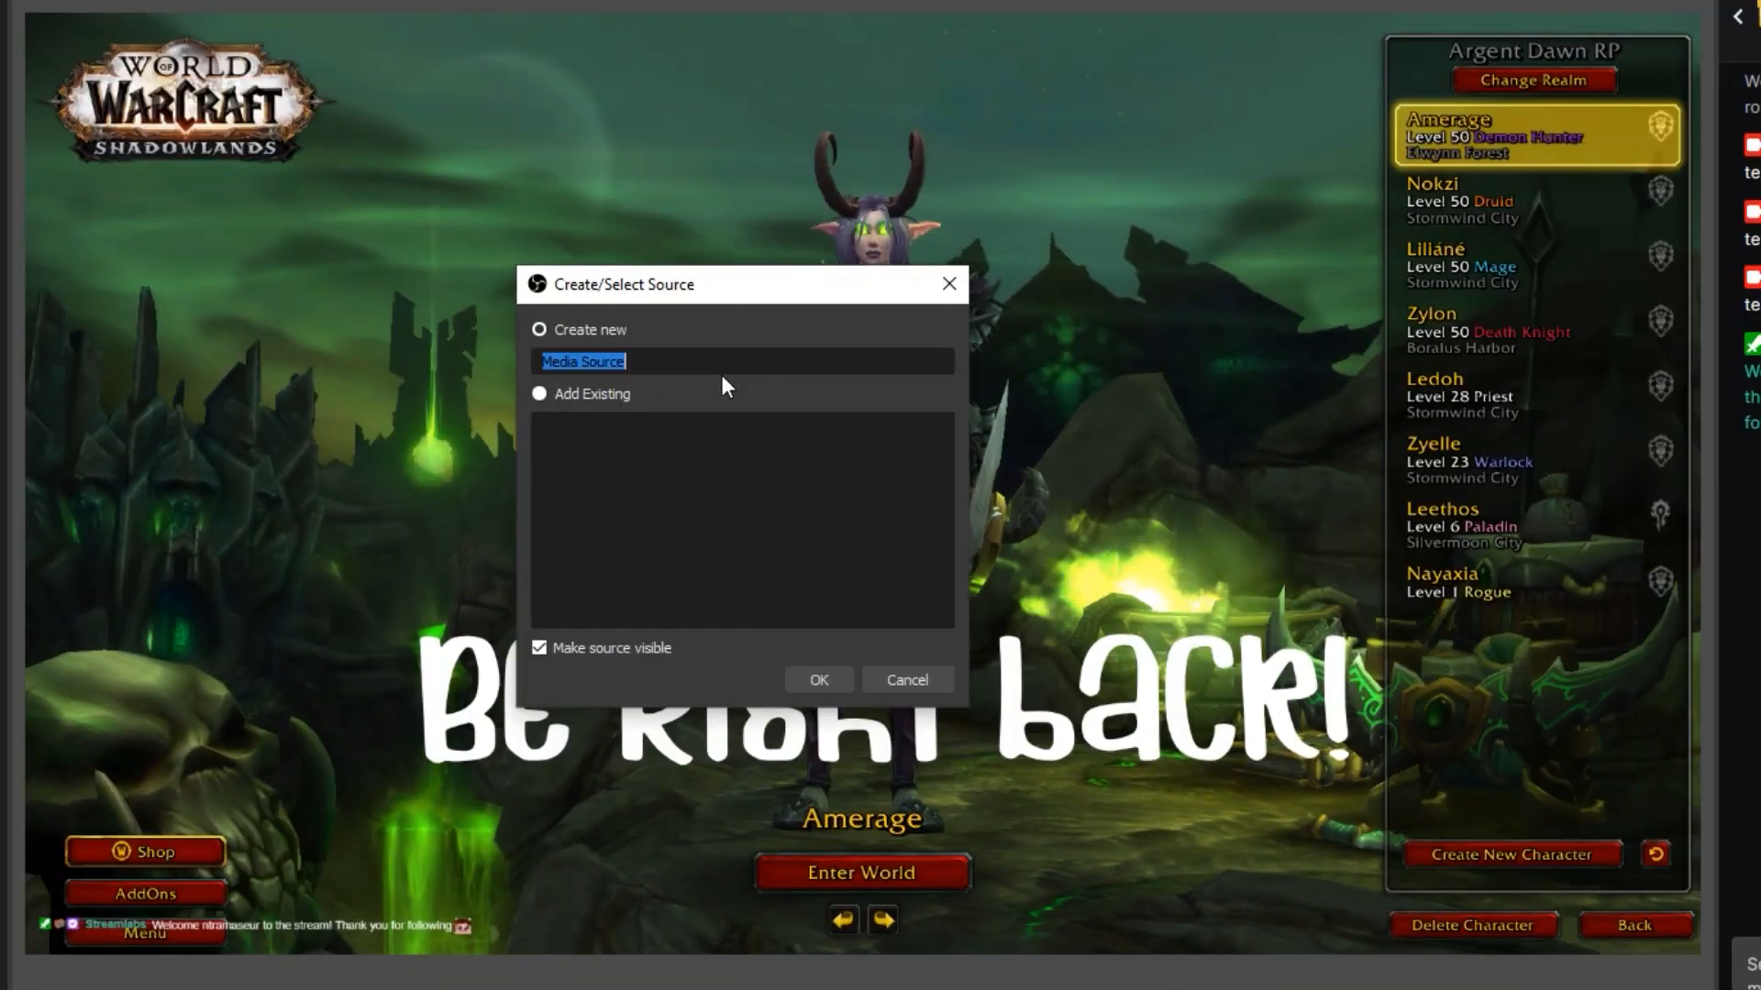
{"action": "type", "text": "Sta"}
{"action": "type", "text": "rting Soon V"}
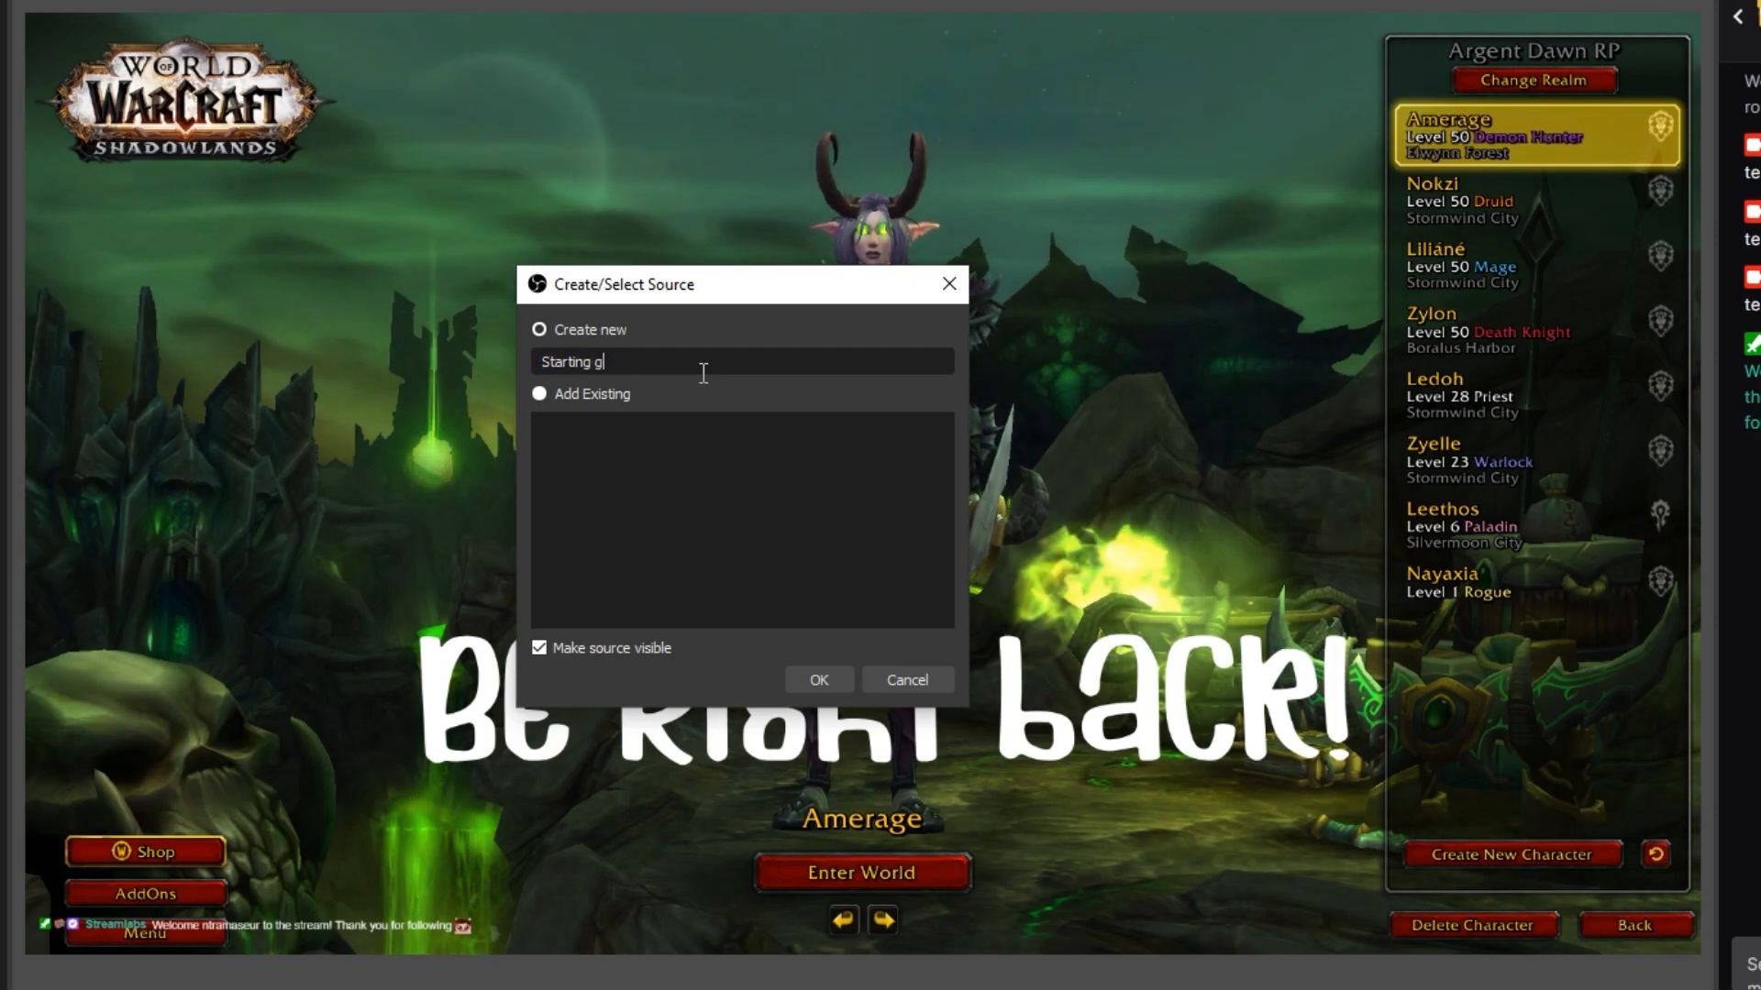
{"action": "type", "text": "ideo"}
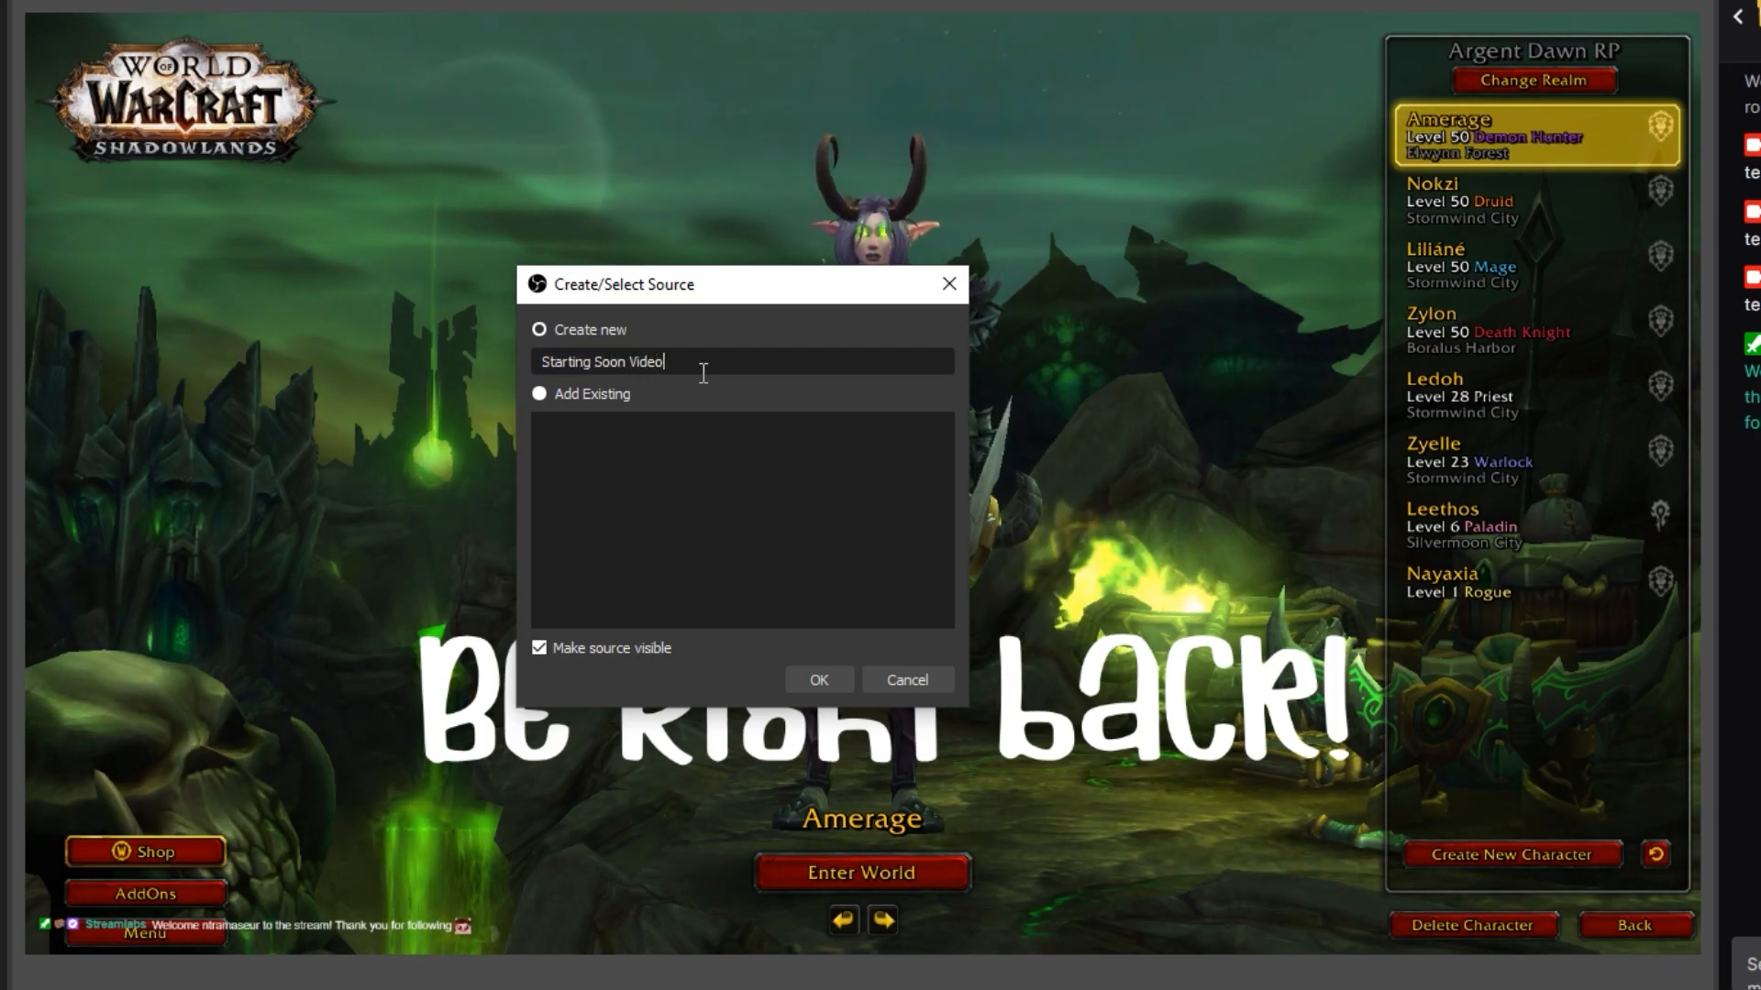
{"action": "key", "text": "Return"}
Step: Load the local file "Starting Soon World of Warcraft.mp4" into the Starting Soon Video source and accept its properties
{"action": "left_click", "coordinate": [1119, 652]}
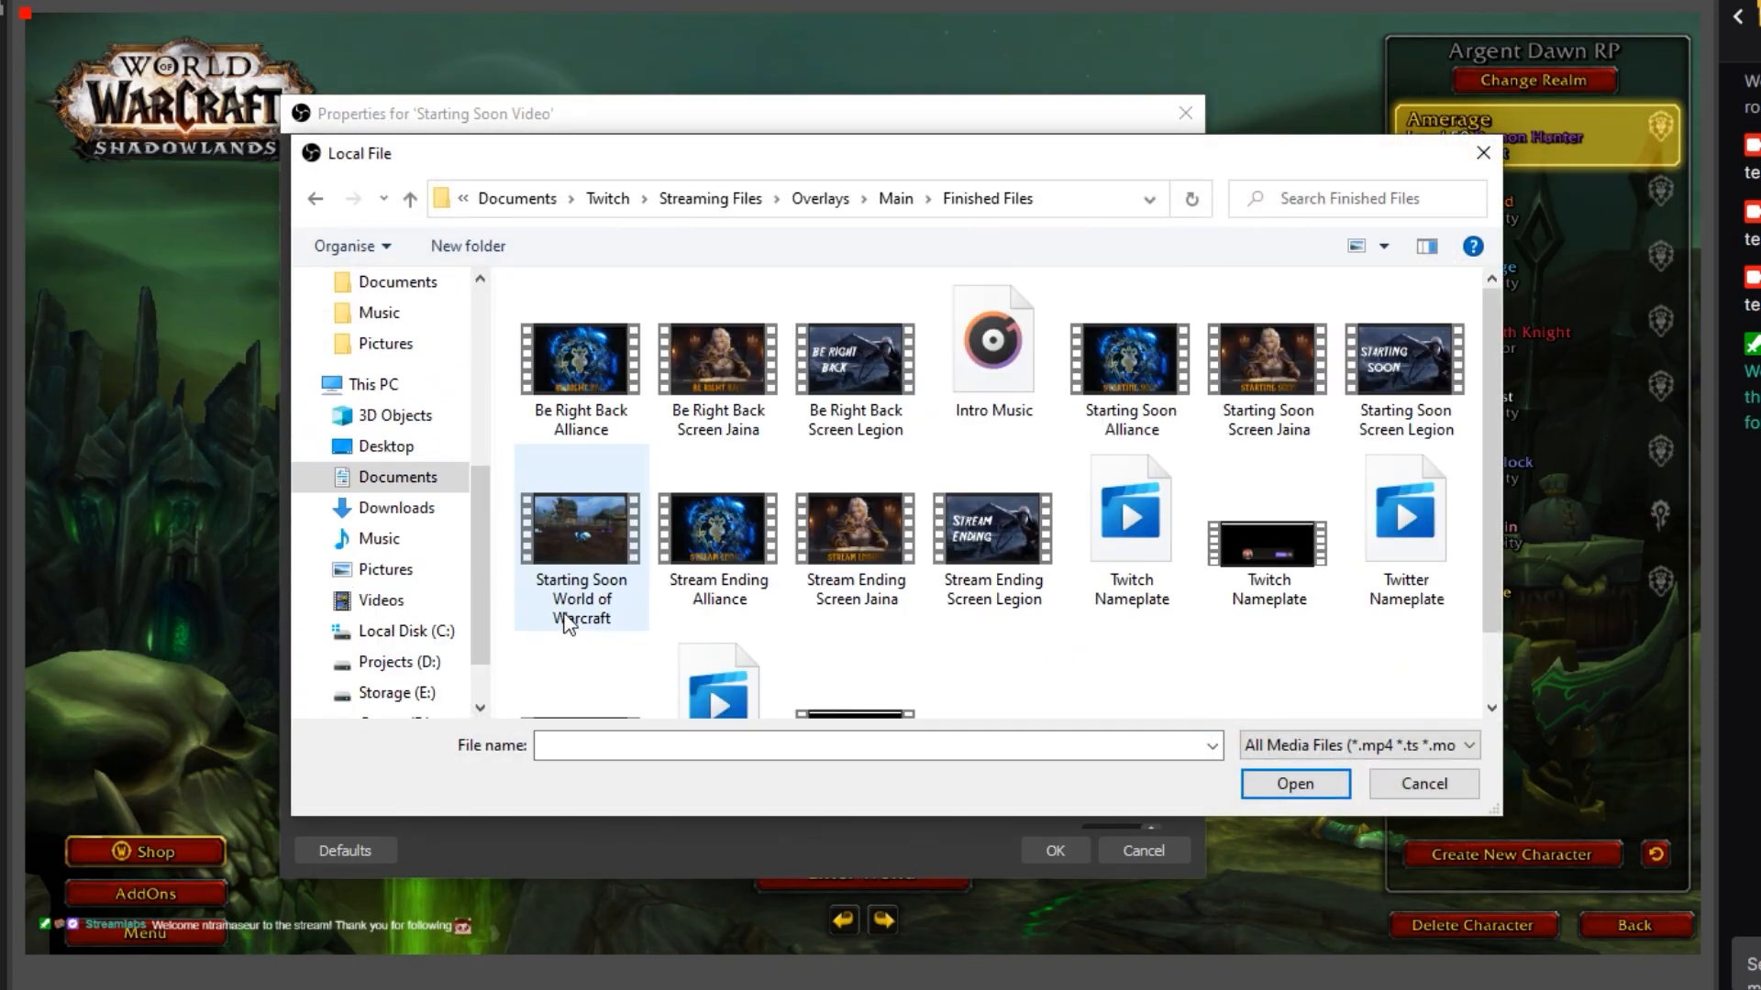
{"action": "left_click", "coordinate": [569, 617]}
{"action": "left_click", "coordinate": [1295, 785]}
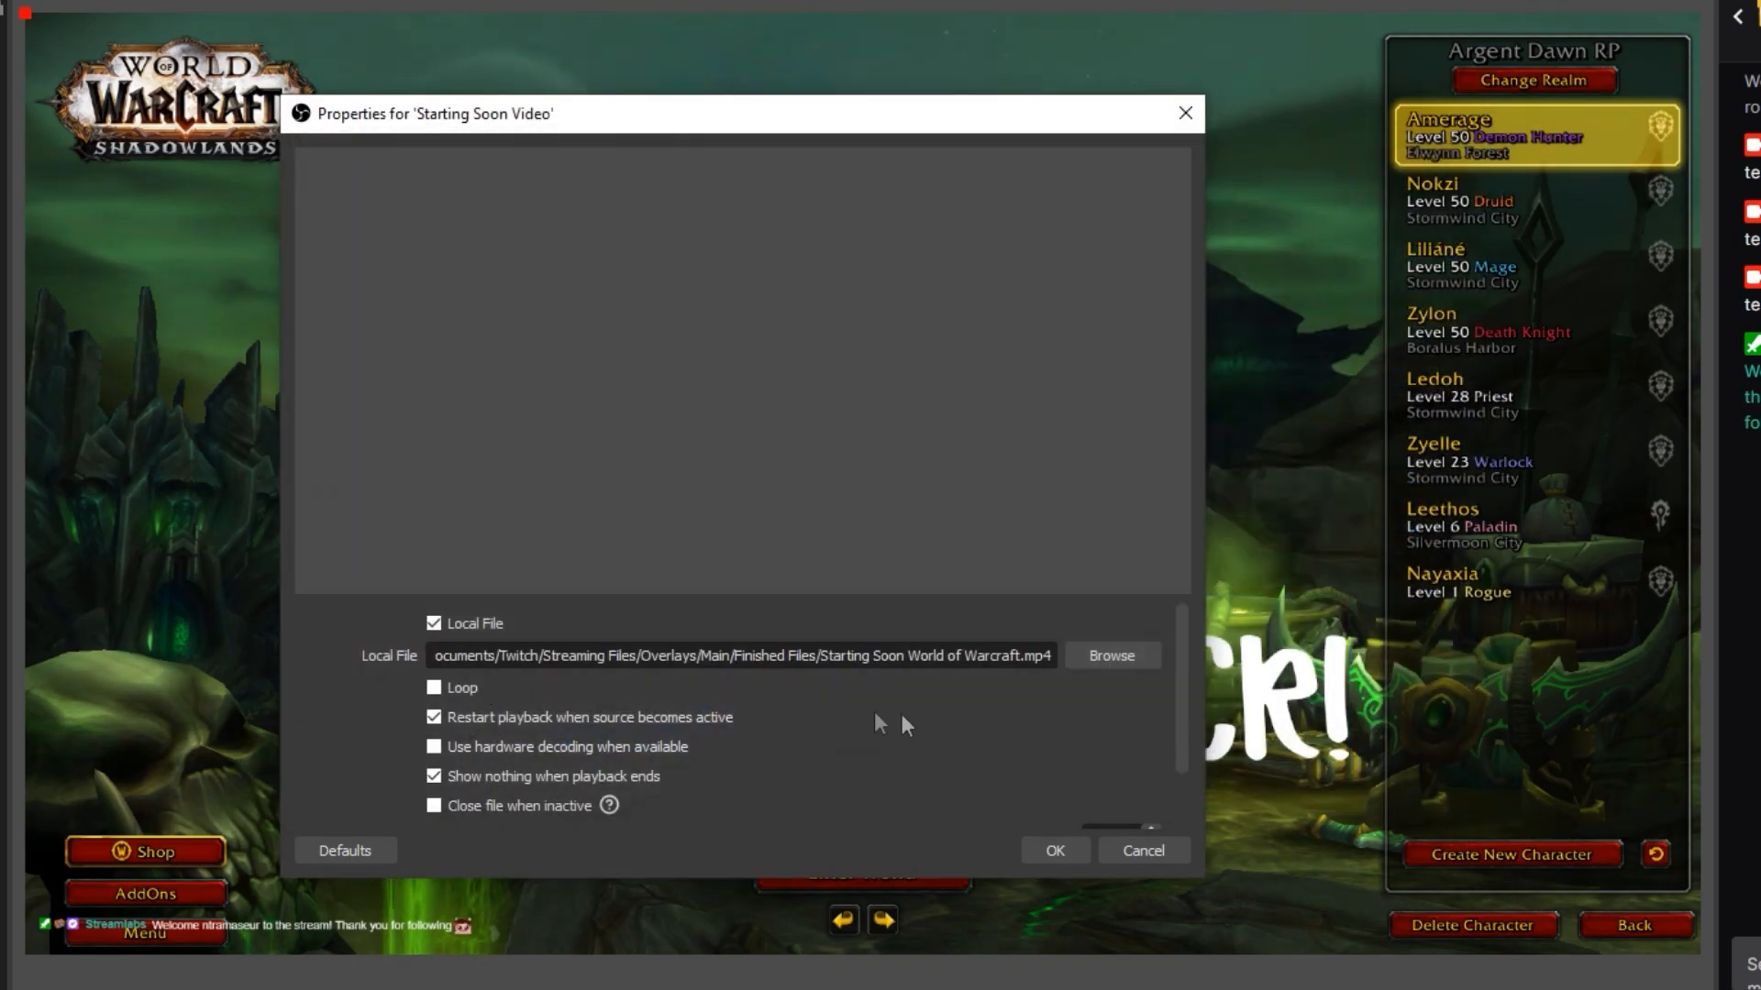
{"action": "left_click", "coordinate": [1055, 850]}
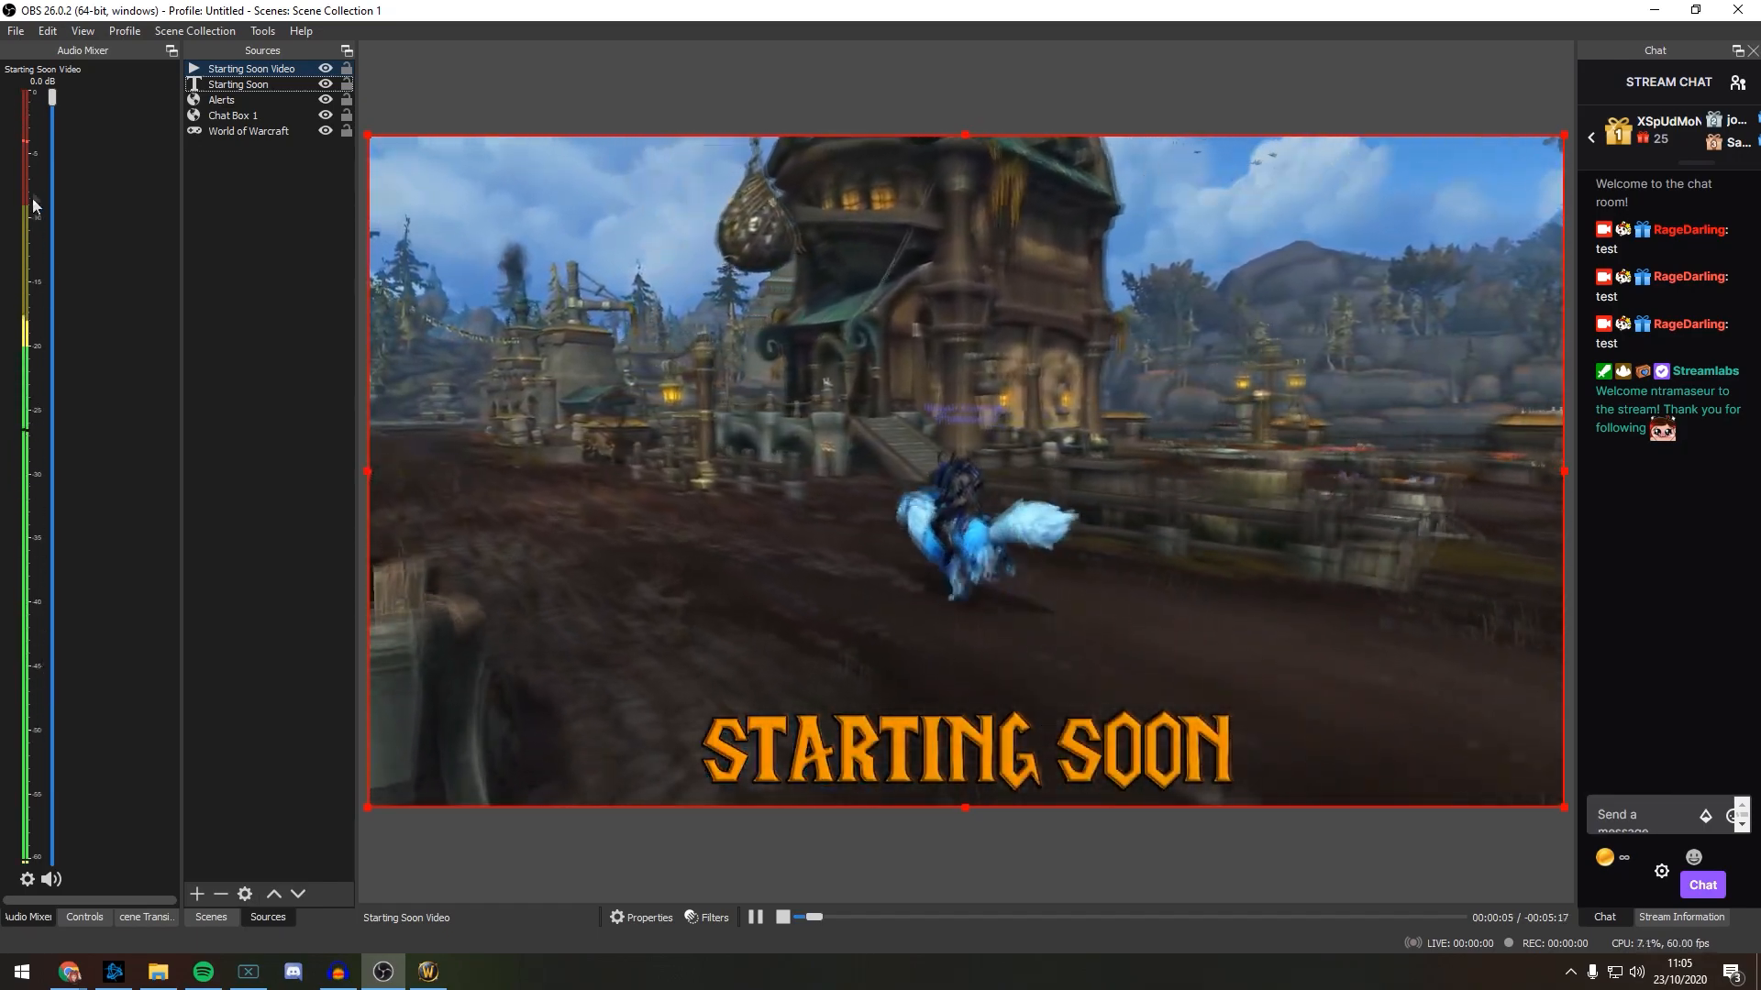
Step: Mute and unmute the Starting Soon Video's audio, and lower its volume to -6.0 dB
{"action": "left_click", "coordinate": [50, 881]}
{"action": "left_click", "coordinate": [27, 879]}
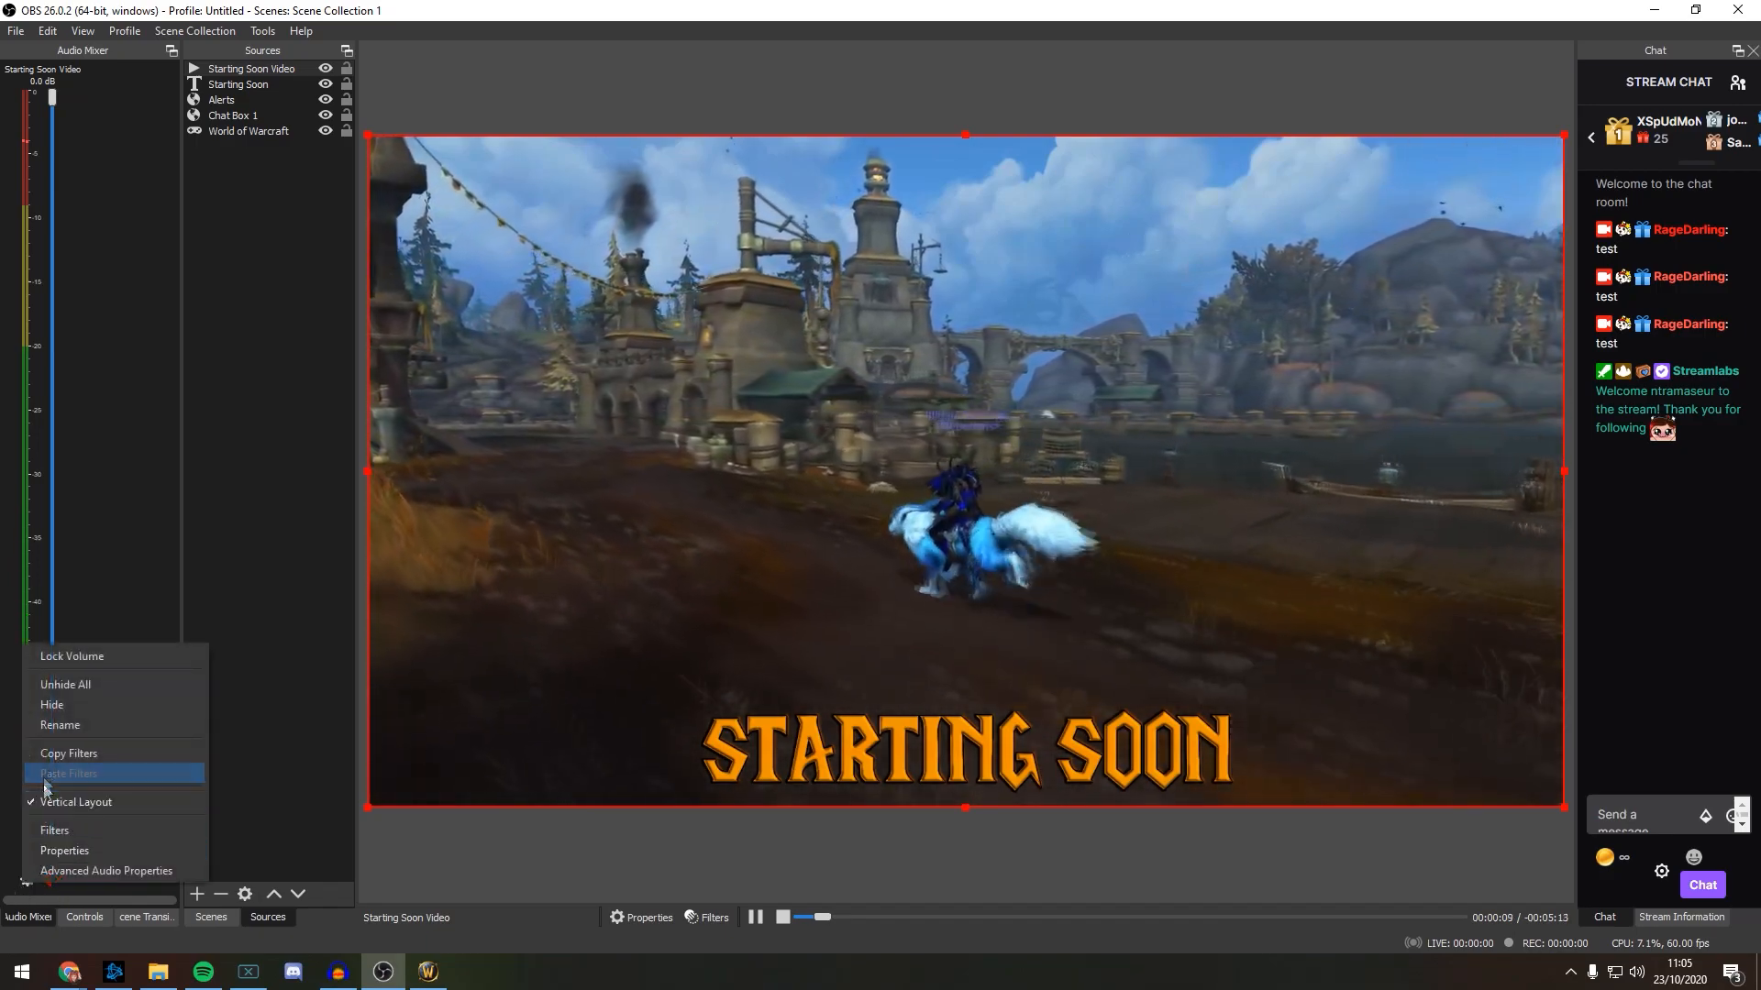
{"action": "left_click", "coordinate": [114, 580]}
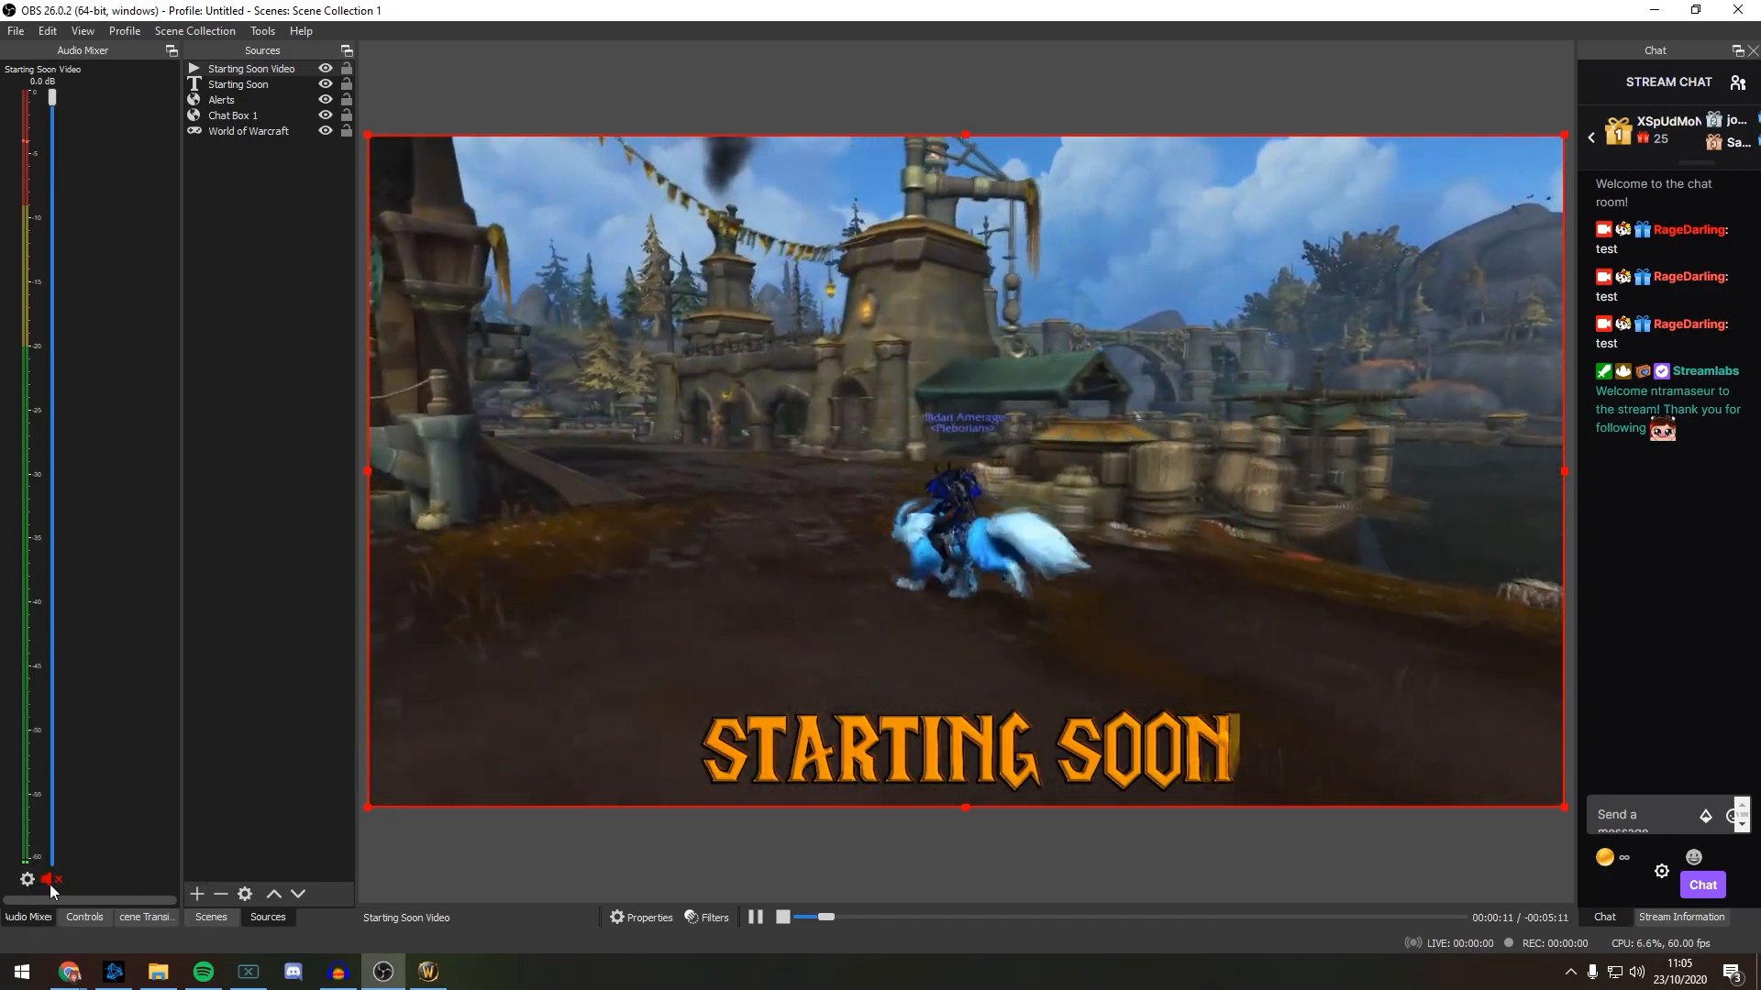
{"action": "left_click", "coordinate": [51, 885]}
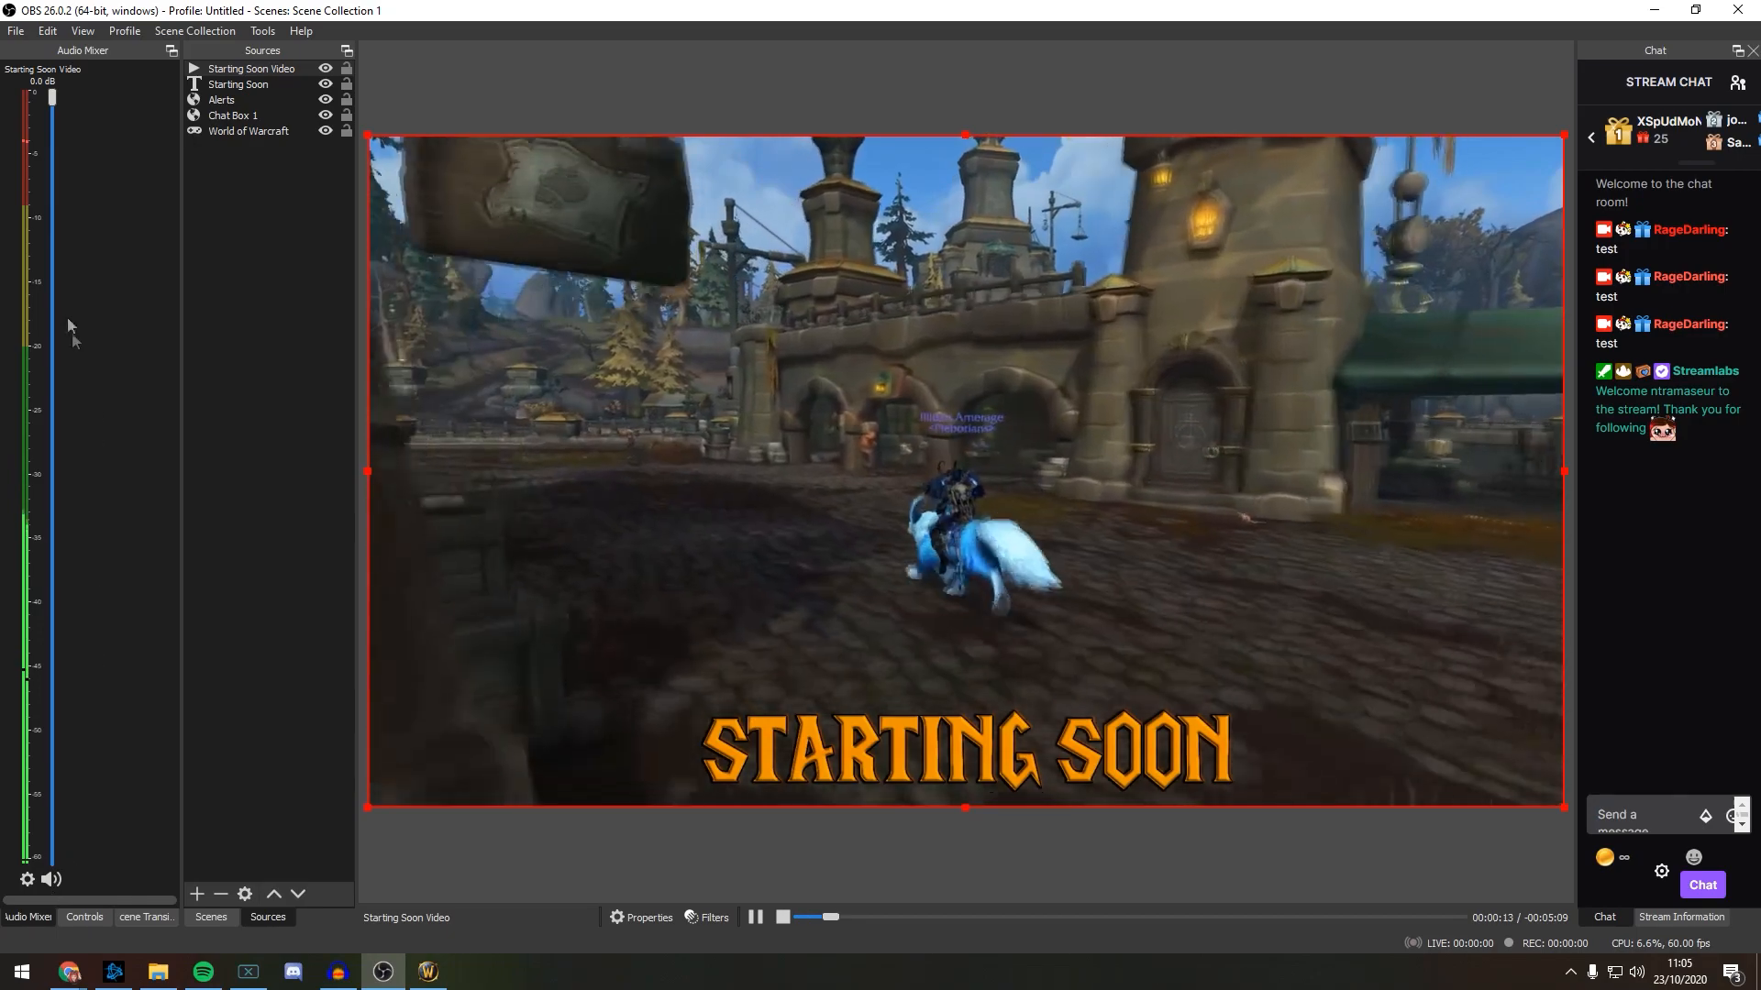
{"action": "left_click_drag", "start_coordinate": [59, 95], "coordinate": [57, 283]}
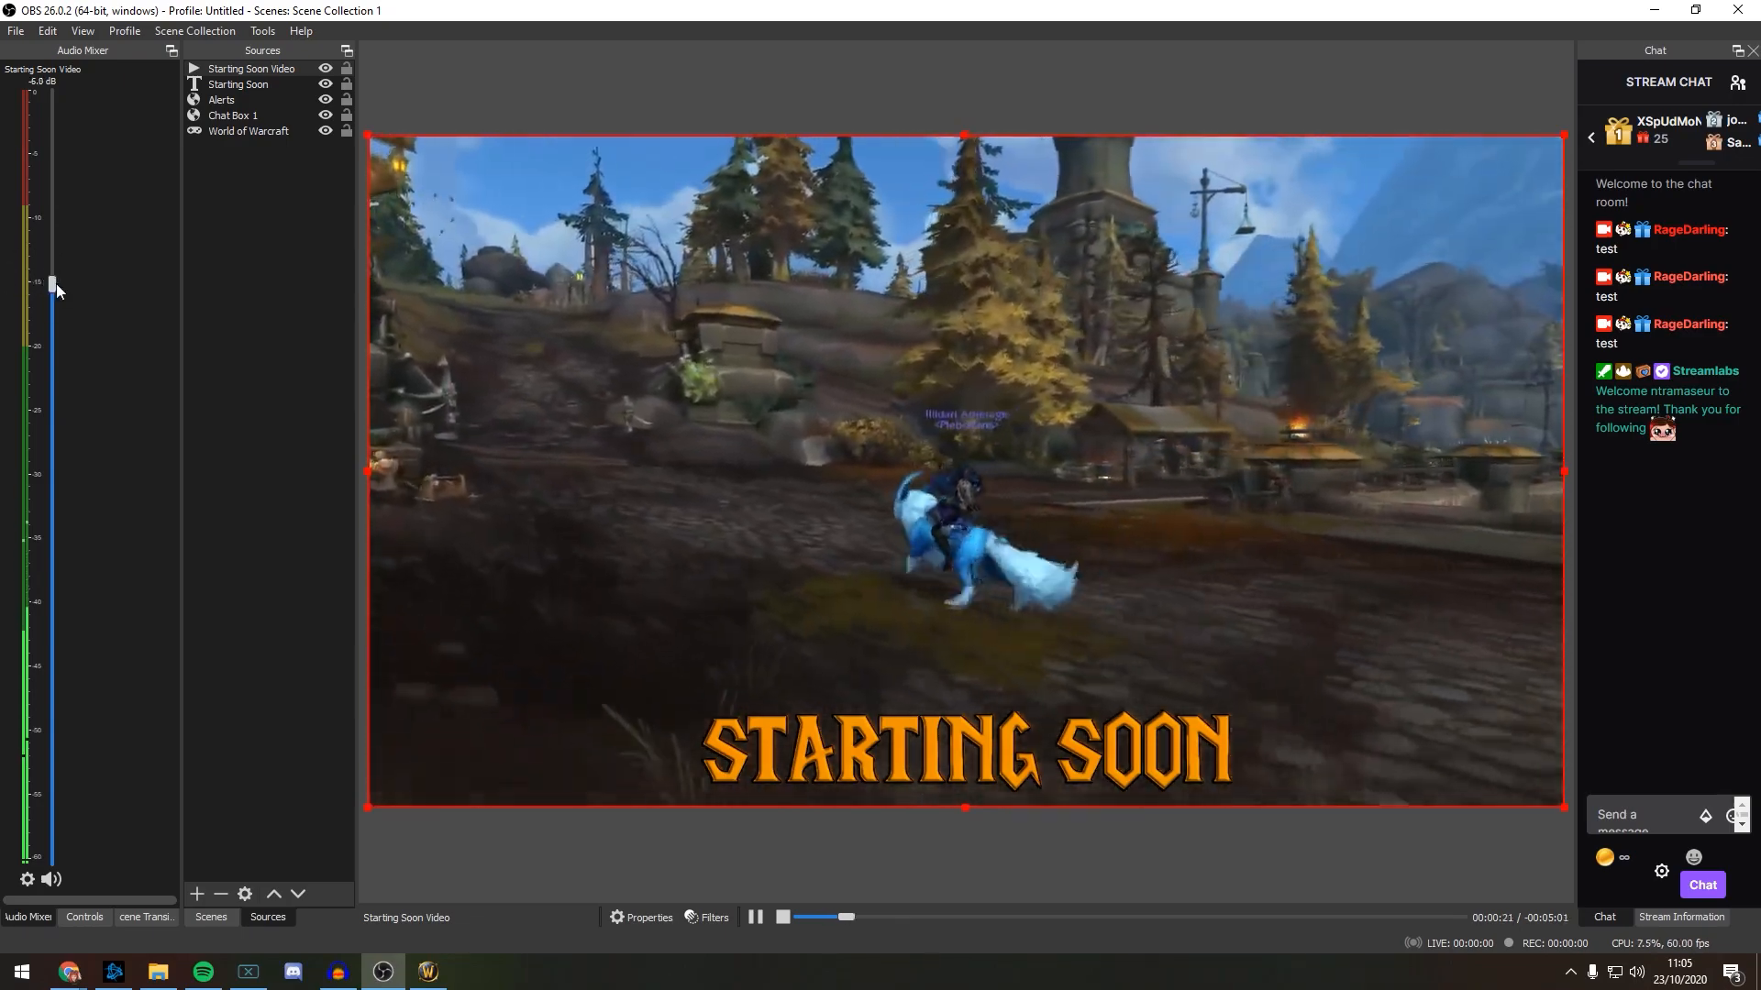
Step: In the Starting Soon Video's properties, try out Loop but leave it off, and disable restarting playback when the source becomes active
{"action": "right_click", "coordinate": [257, 69]}
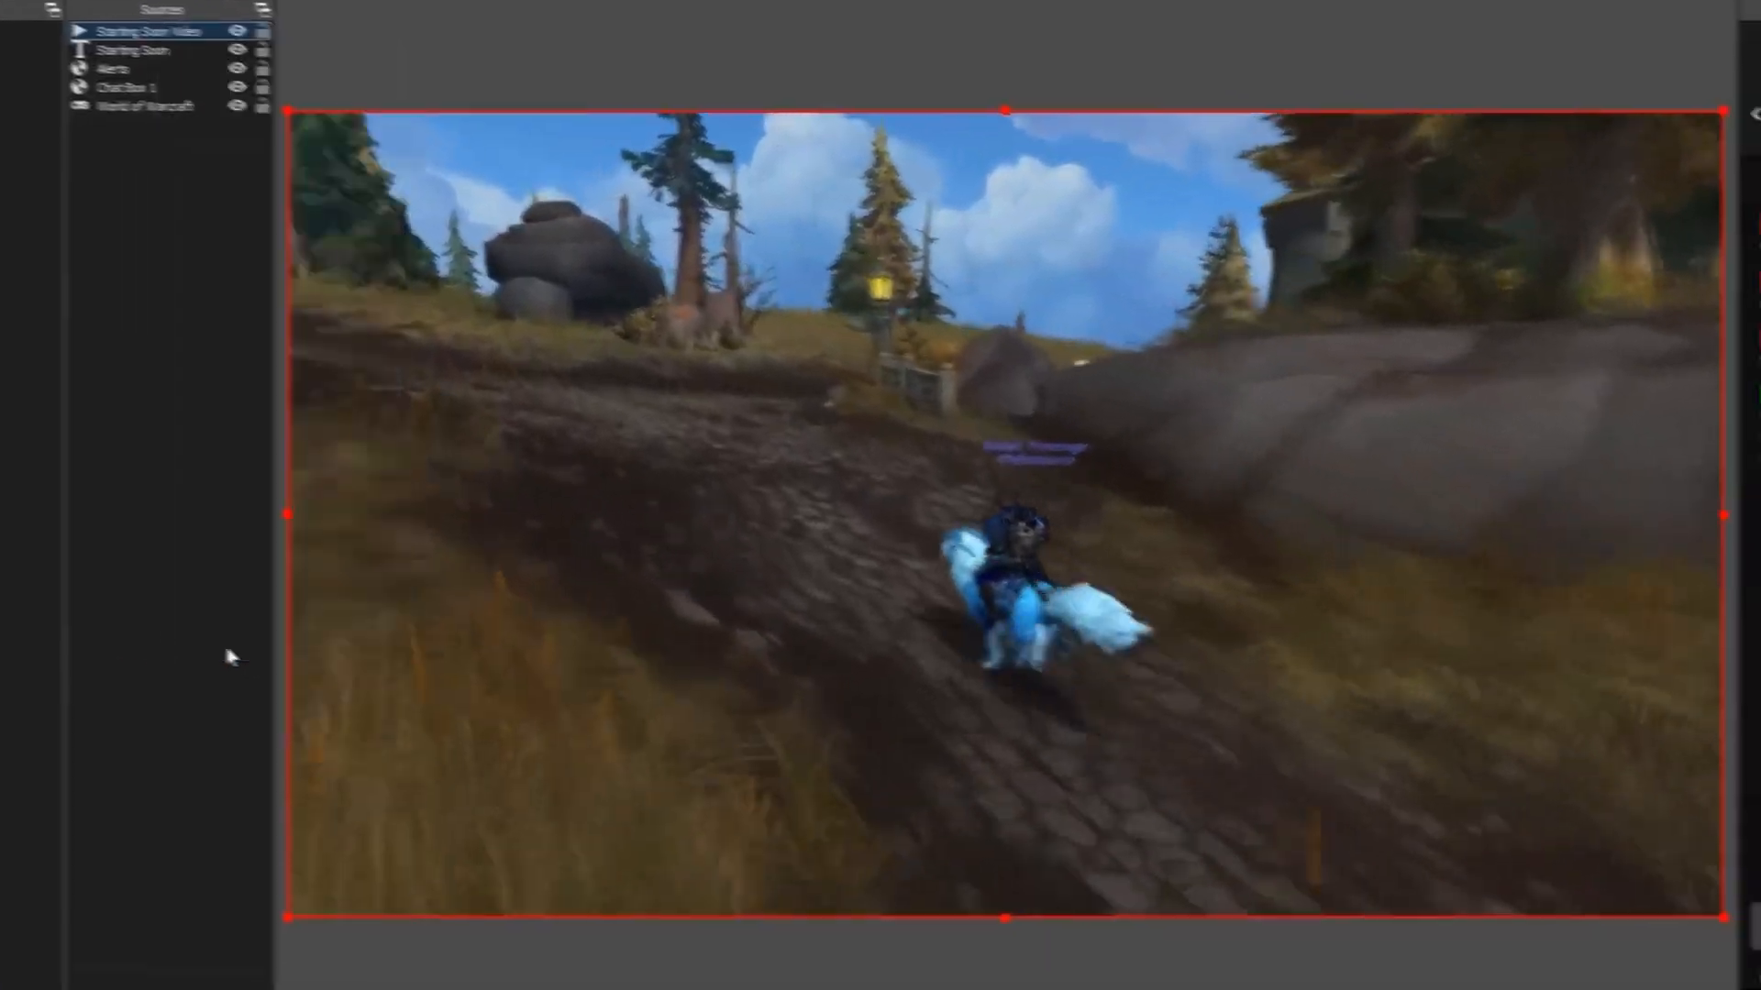
{"action": "left_click", "coordinate": [360, 669]}
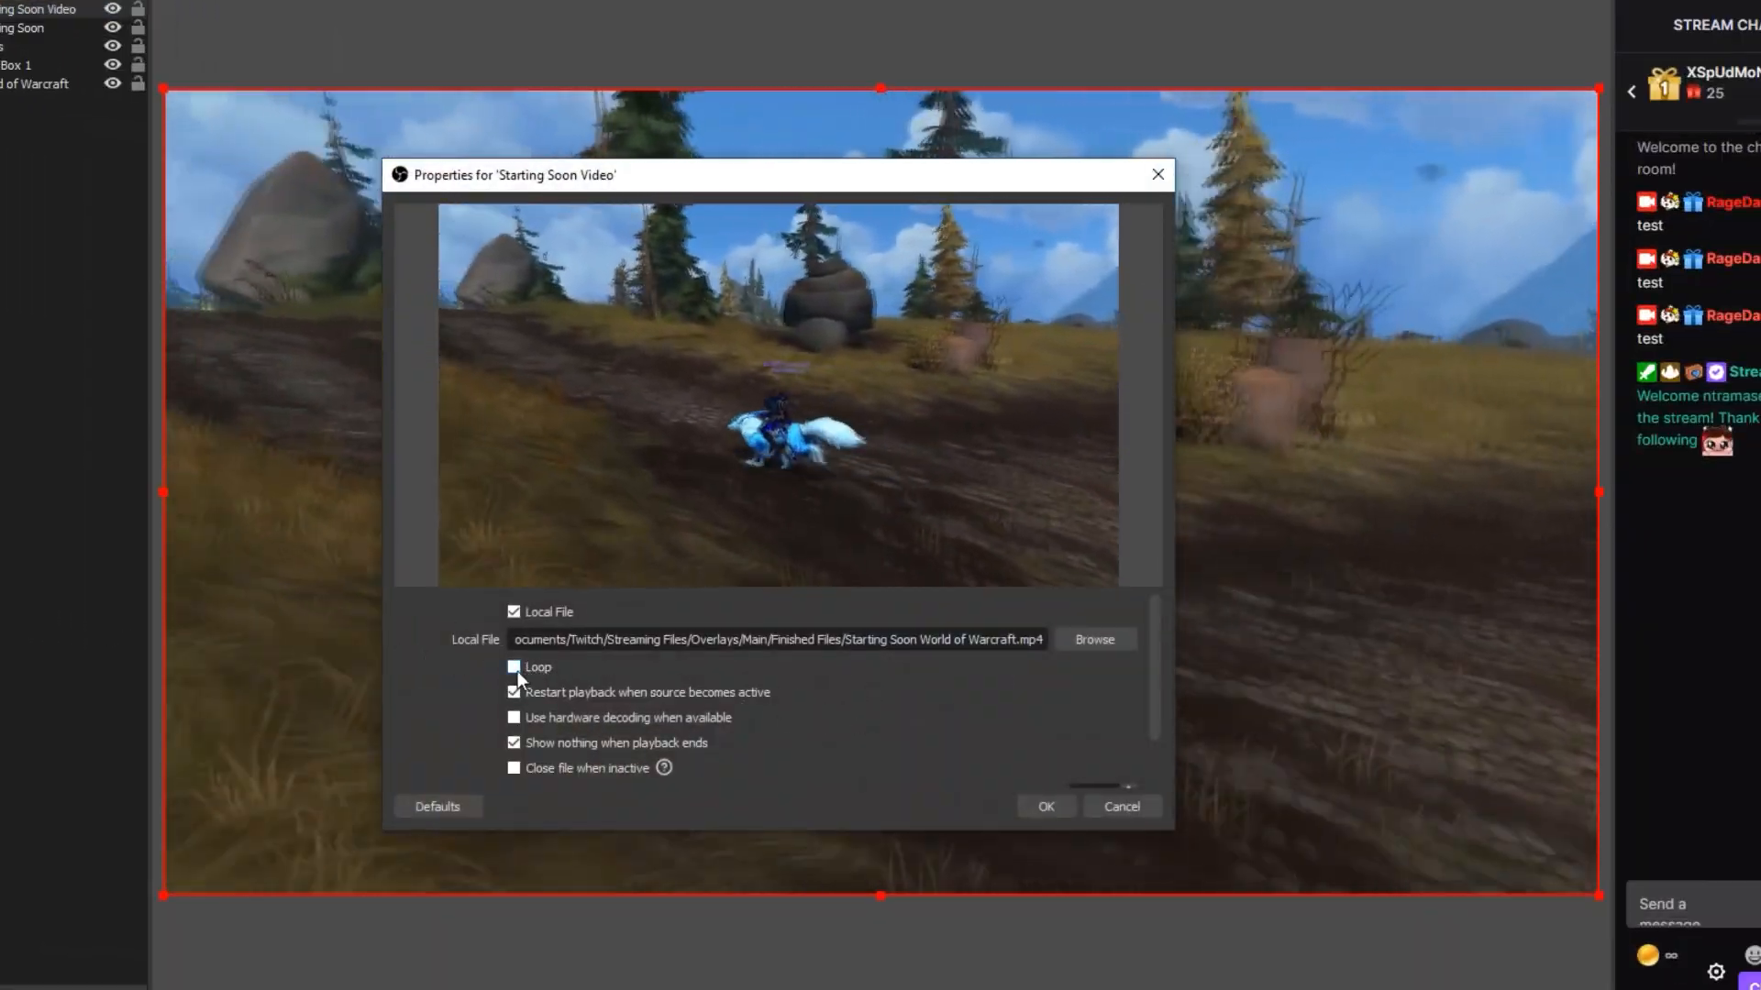
{"action": "left_click", "coordinate": [514, 667]}
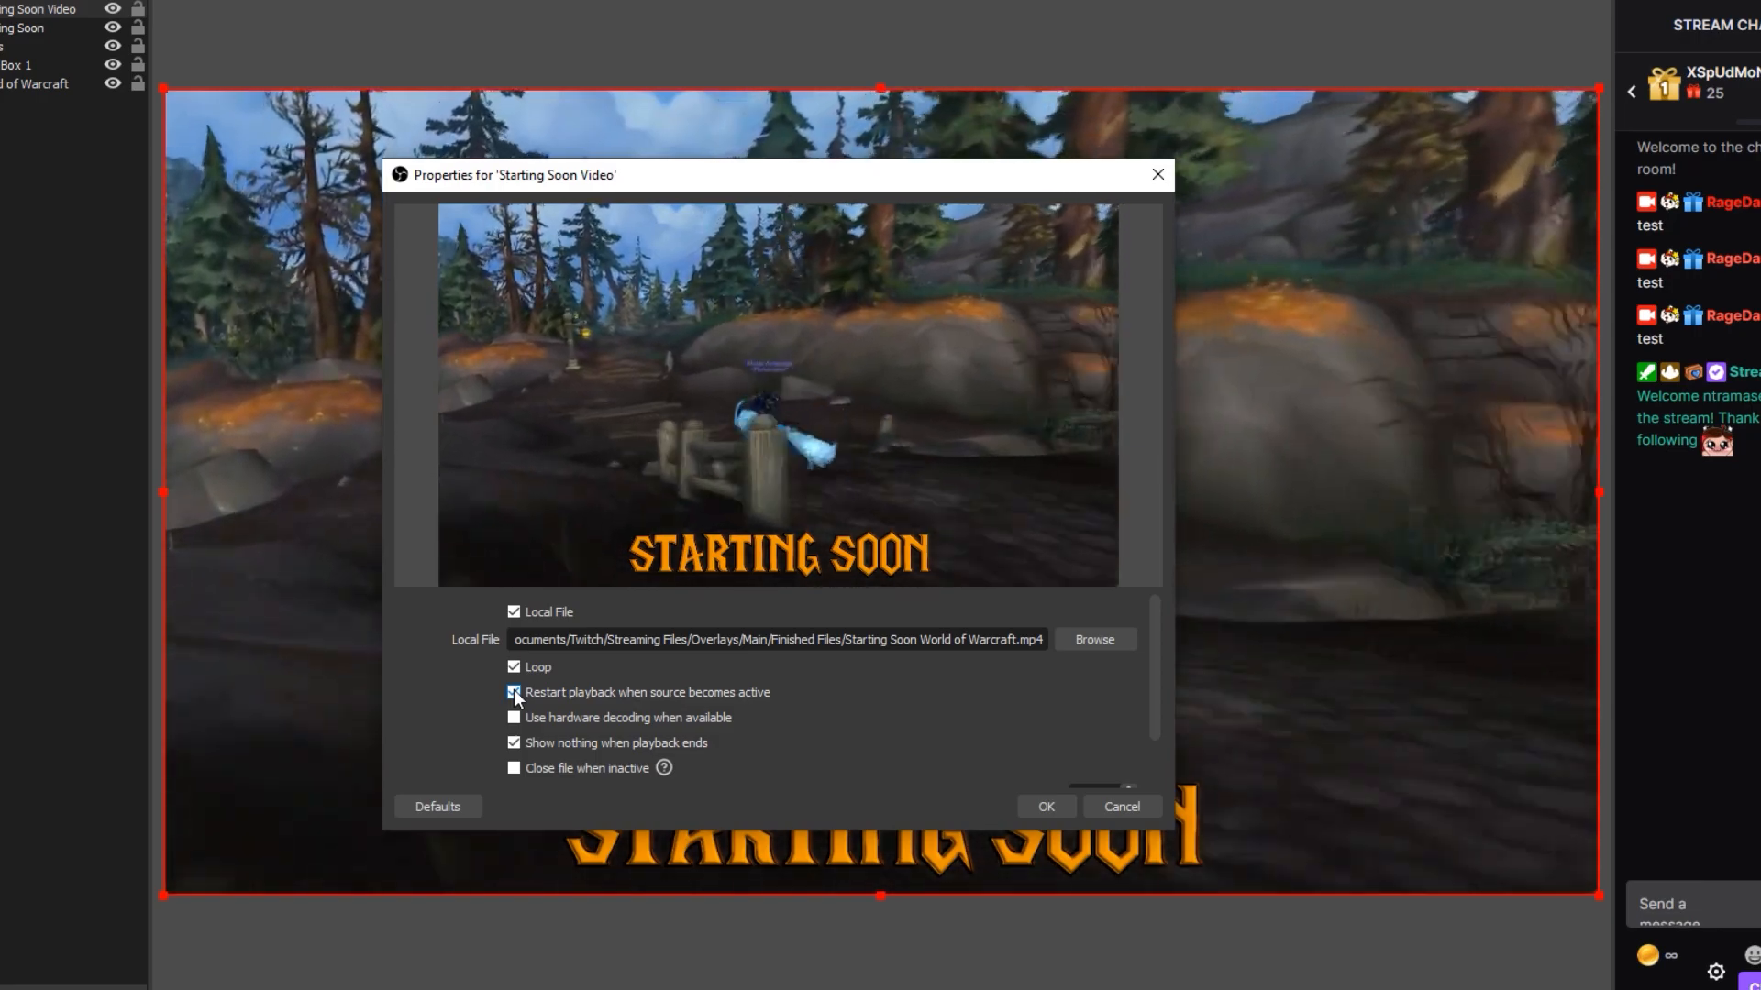
{"action": "left_click", "coordinate": [513, 692]}
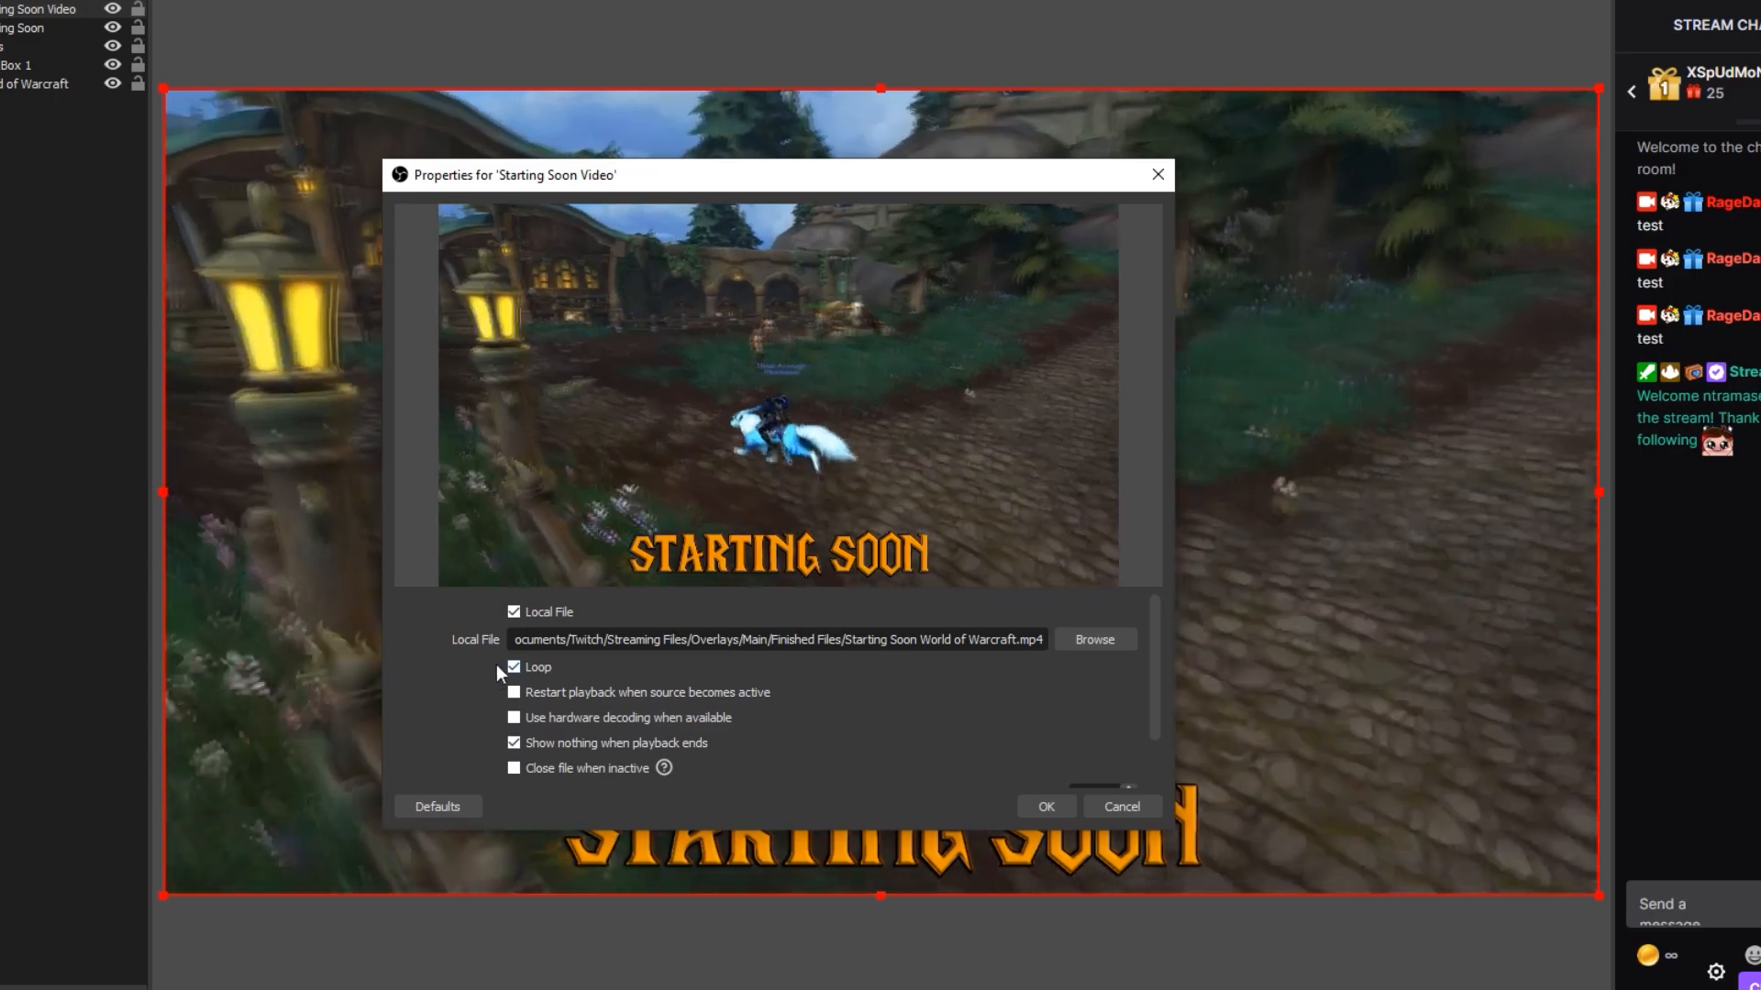
{"action": "left_click", "coordinate": [512, 666]}
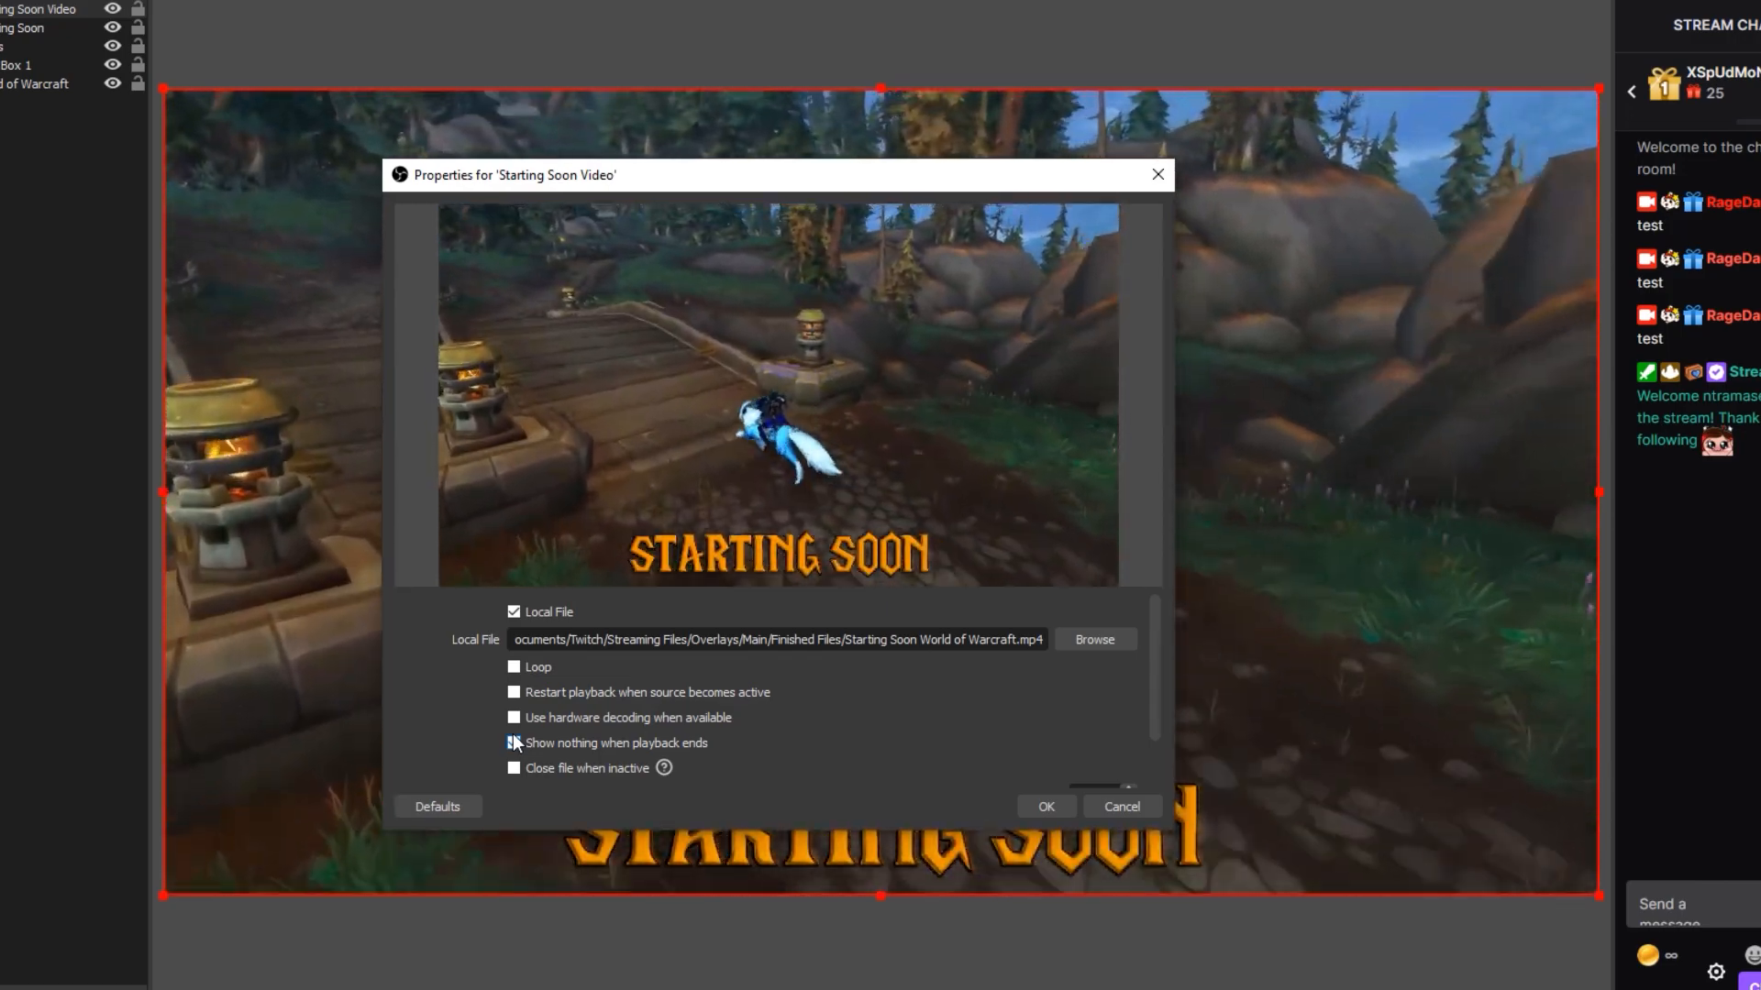
{"action": "left_click", "coordinate": [514, 743]}
{"action": "scroll", "coordinate": [513, 734], "scroll_direction": "down", "scroll_amount": 1}
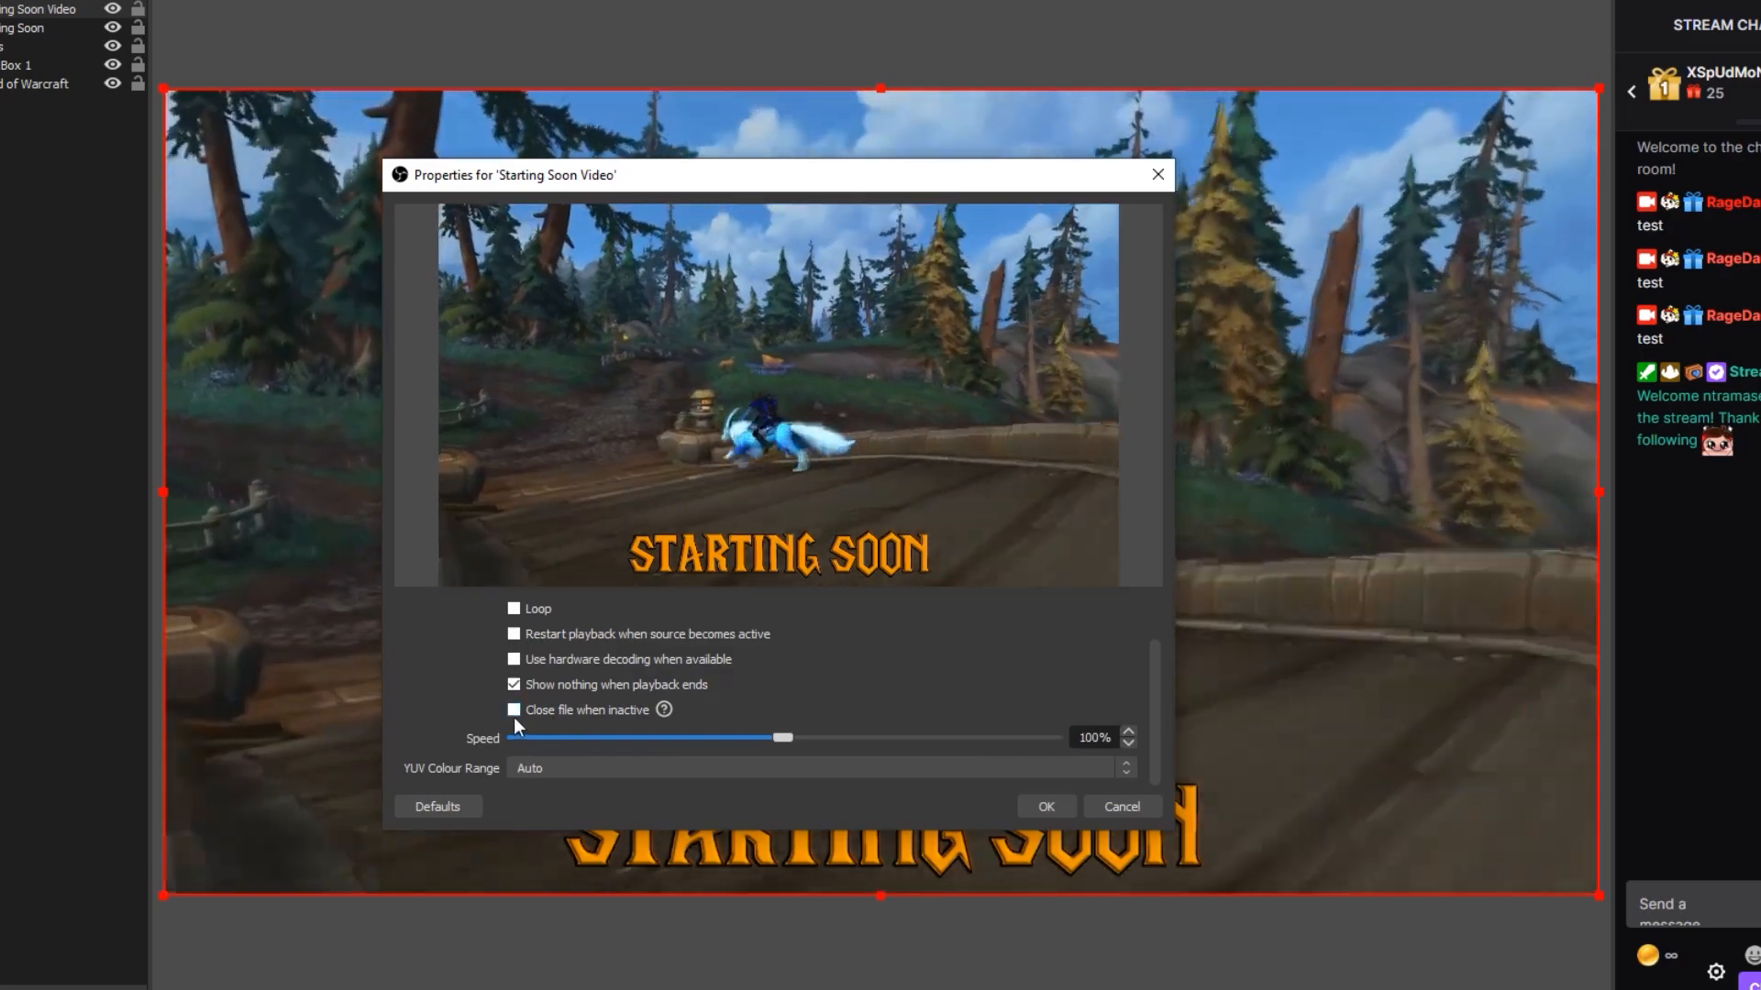
{"action": "mouse_move", "coordinate": [512, 712]}
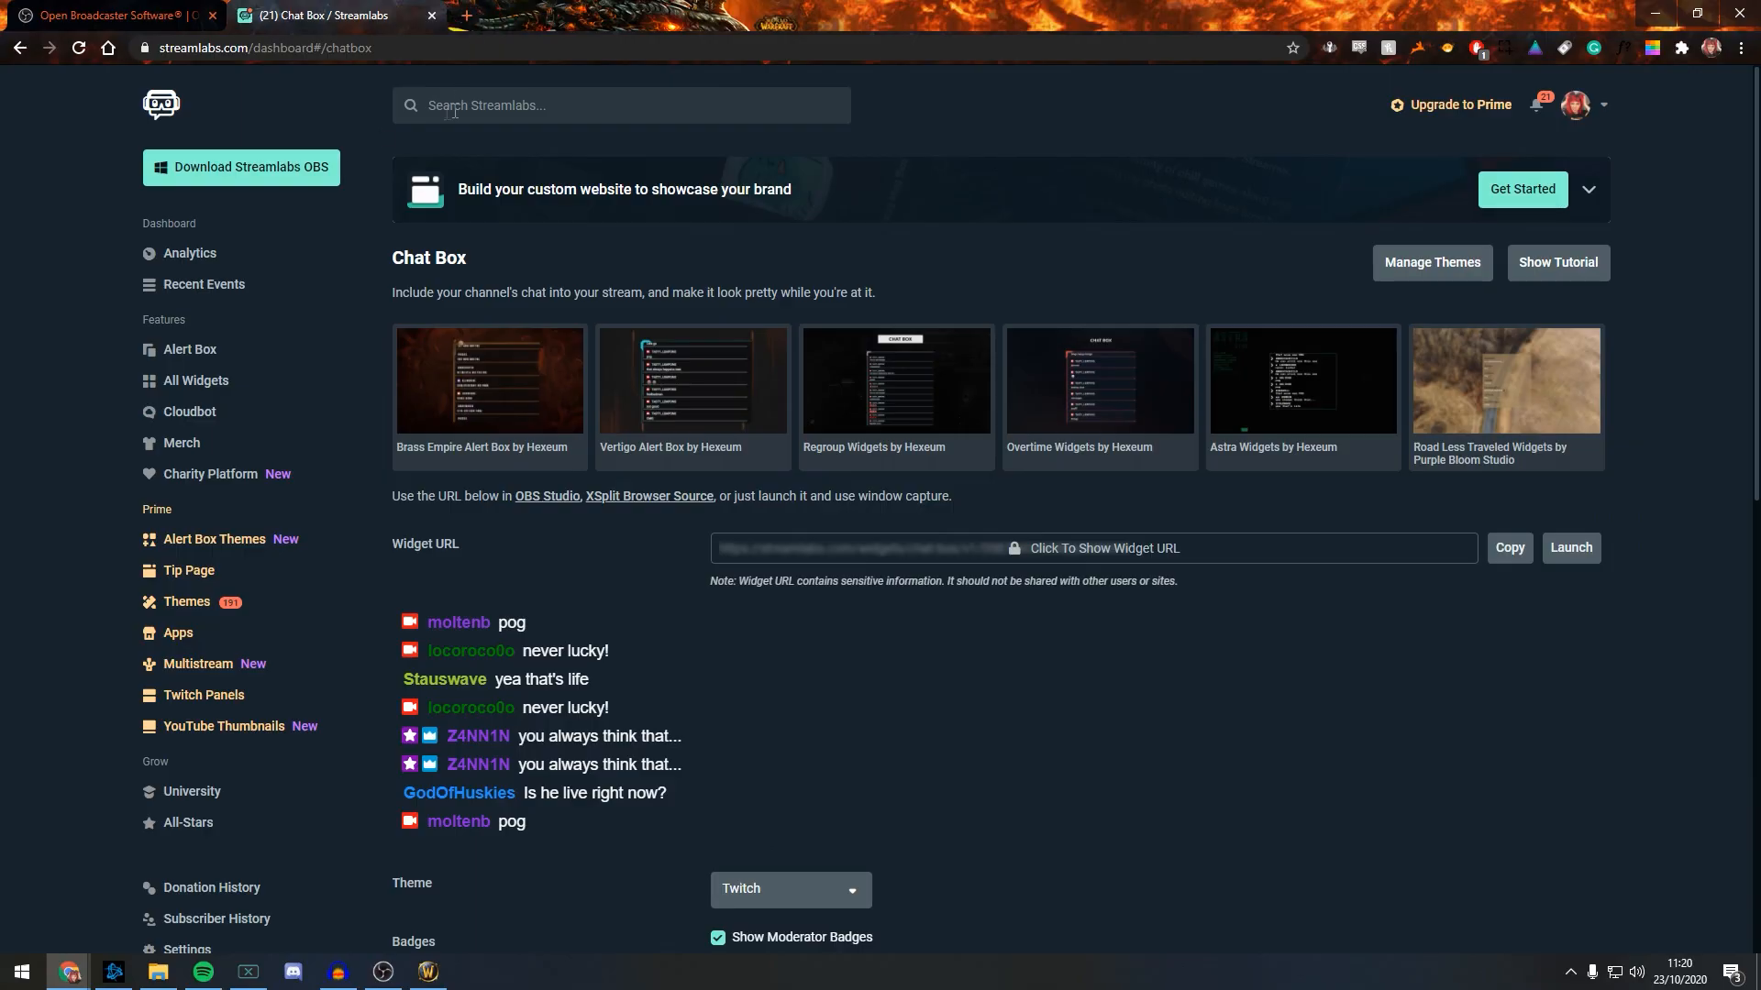
Step: Search the Streamlabs dashboard in the browser for "streamlabel" and open the Stream Labels page
{"action": "scroll", "coordinate": [223, 703], "scroll_direction": "down", "scroll_amount": 5}
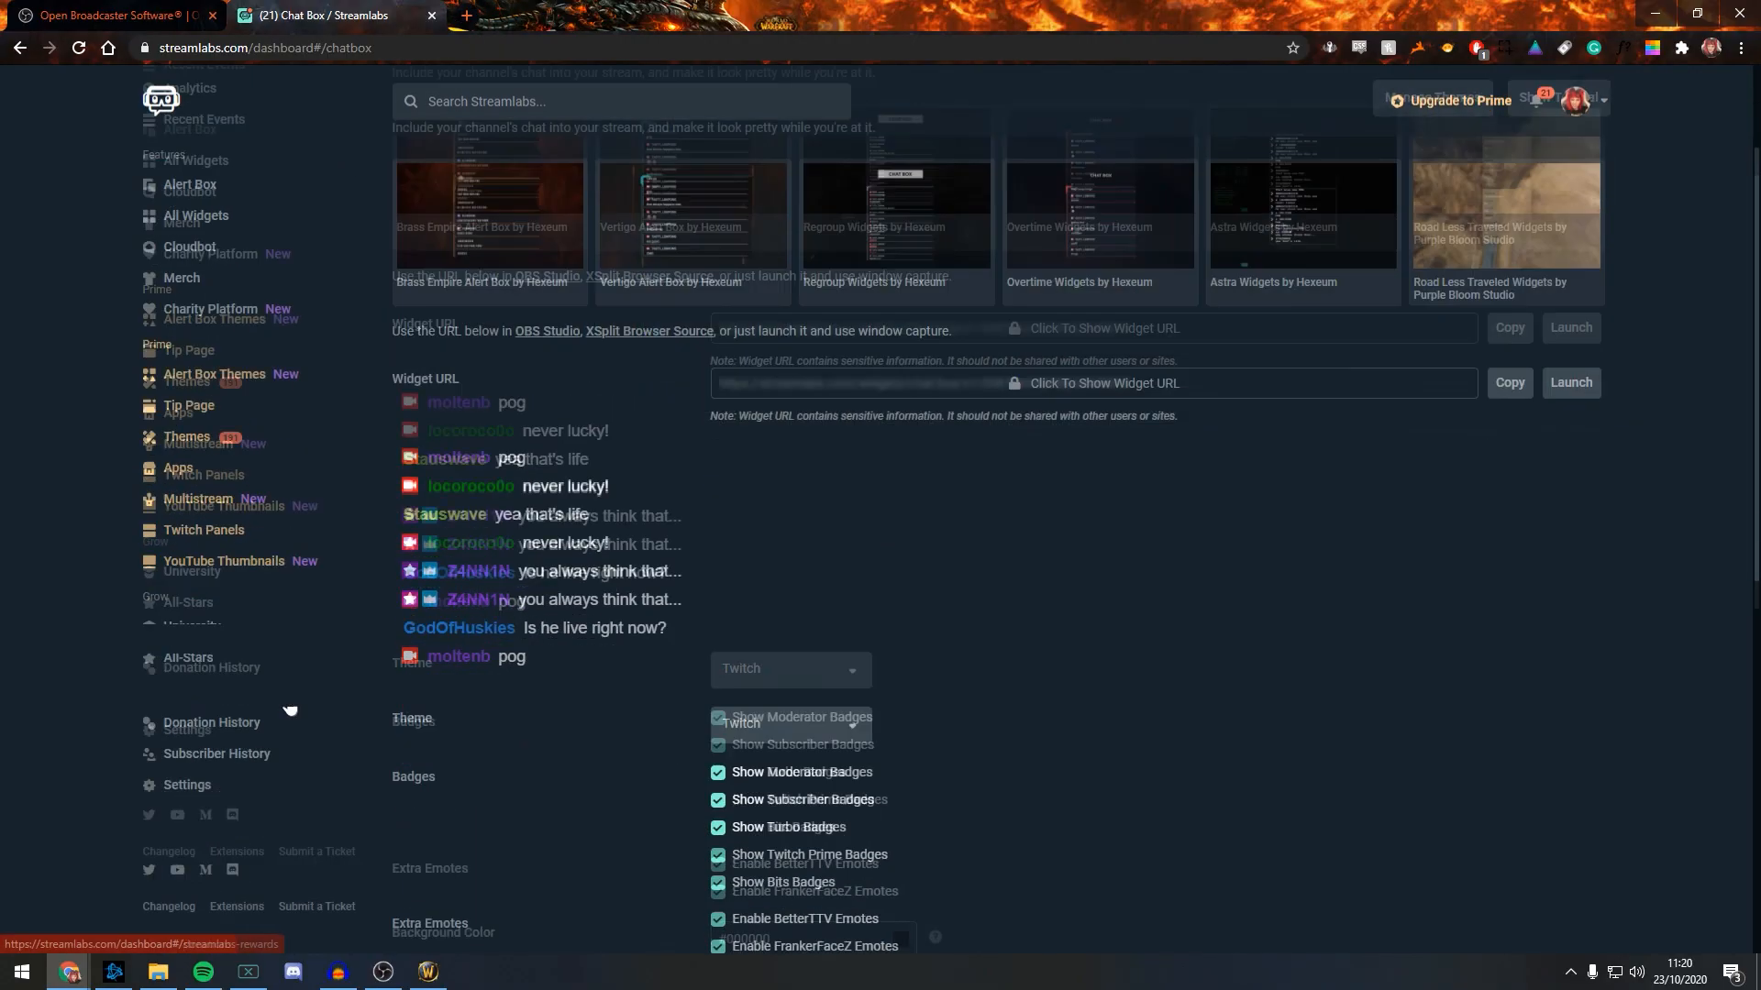
{"action": "scroll", "coordinate": [223, 703], "scroll_direction": "up", "scroll_amount": 5}
{"action": "left_click", "coordinate": [541, 103]}
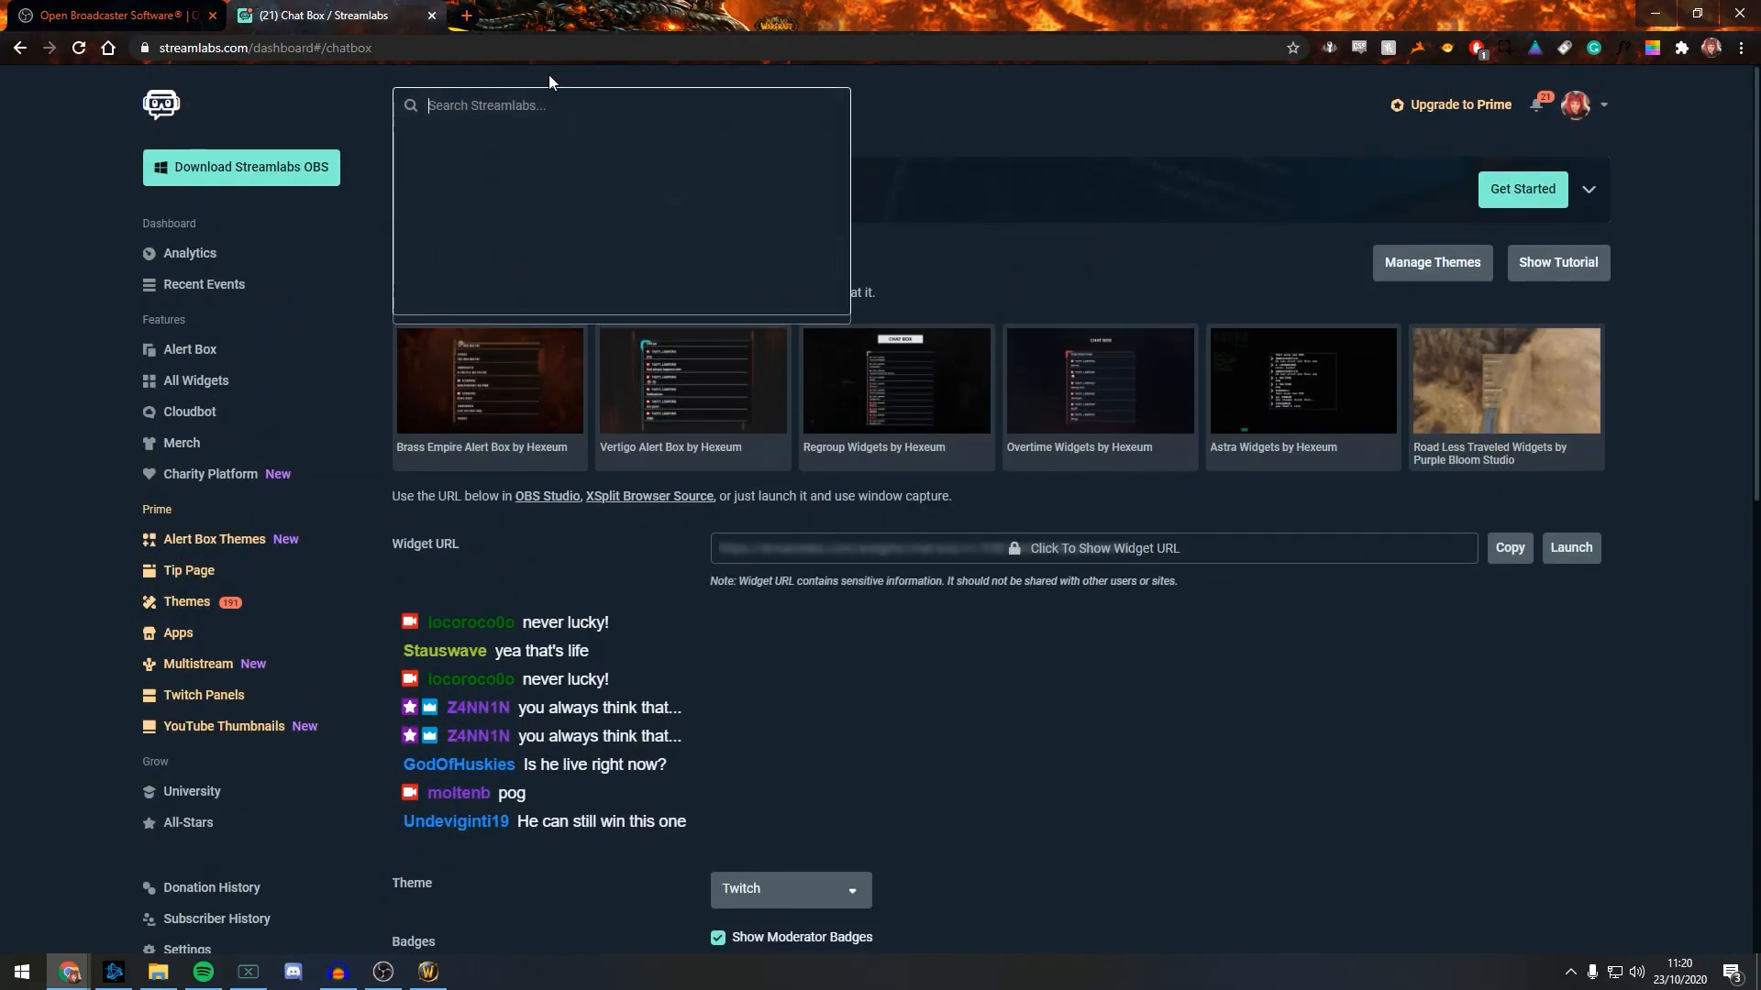
{"action": "type", "text": "streaml"}
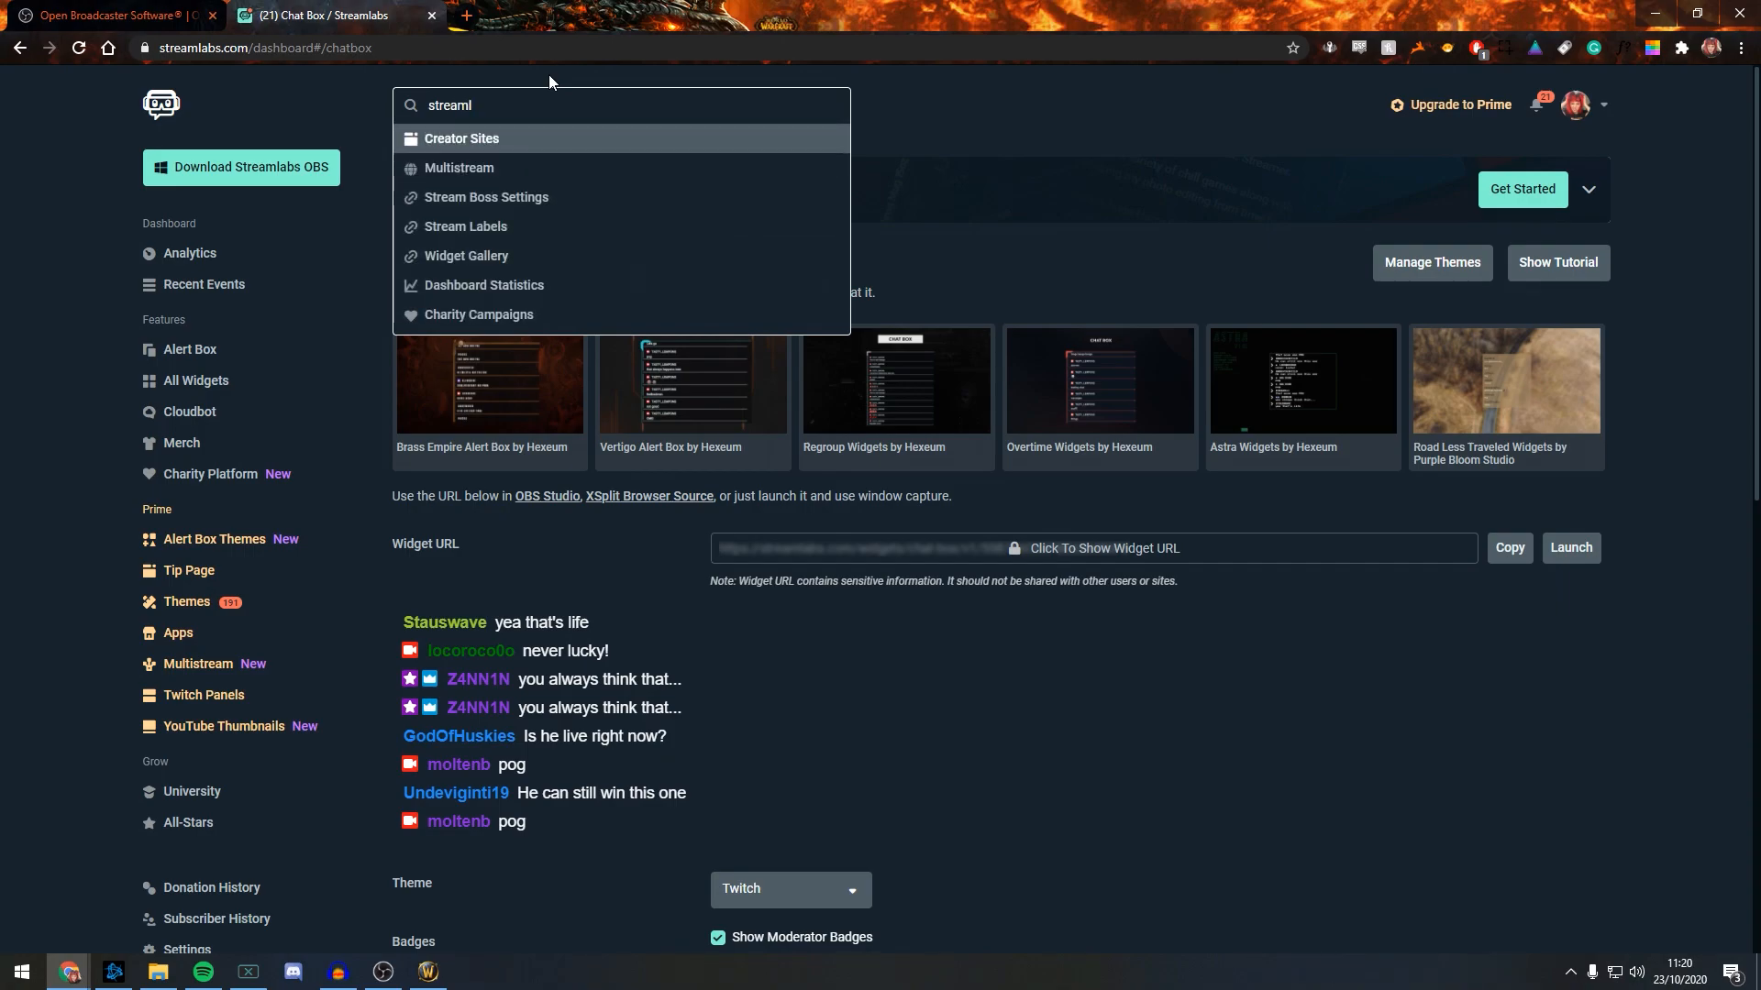
{"action": "type", "text": "ael"}
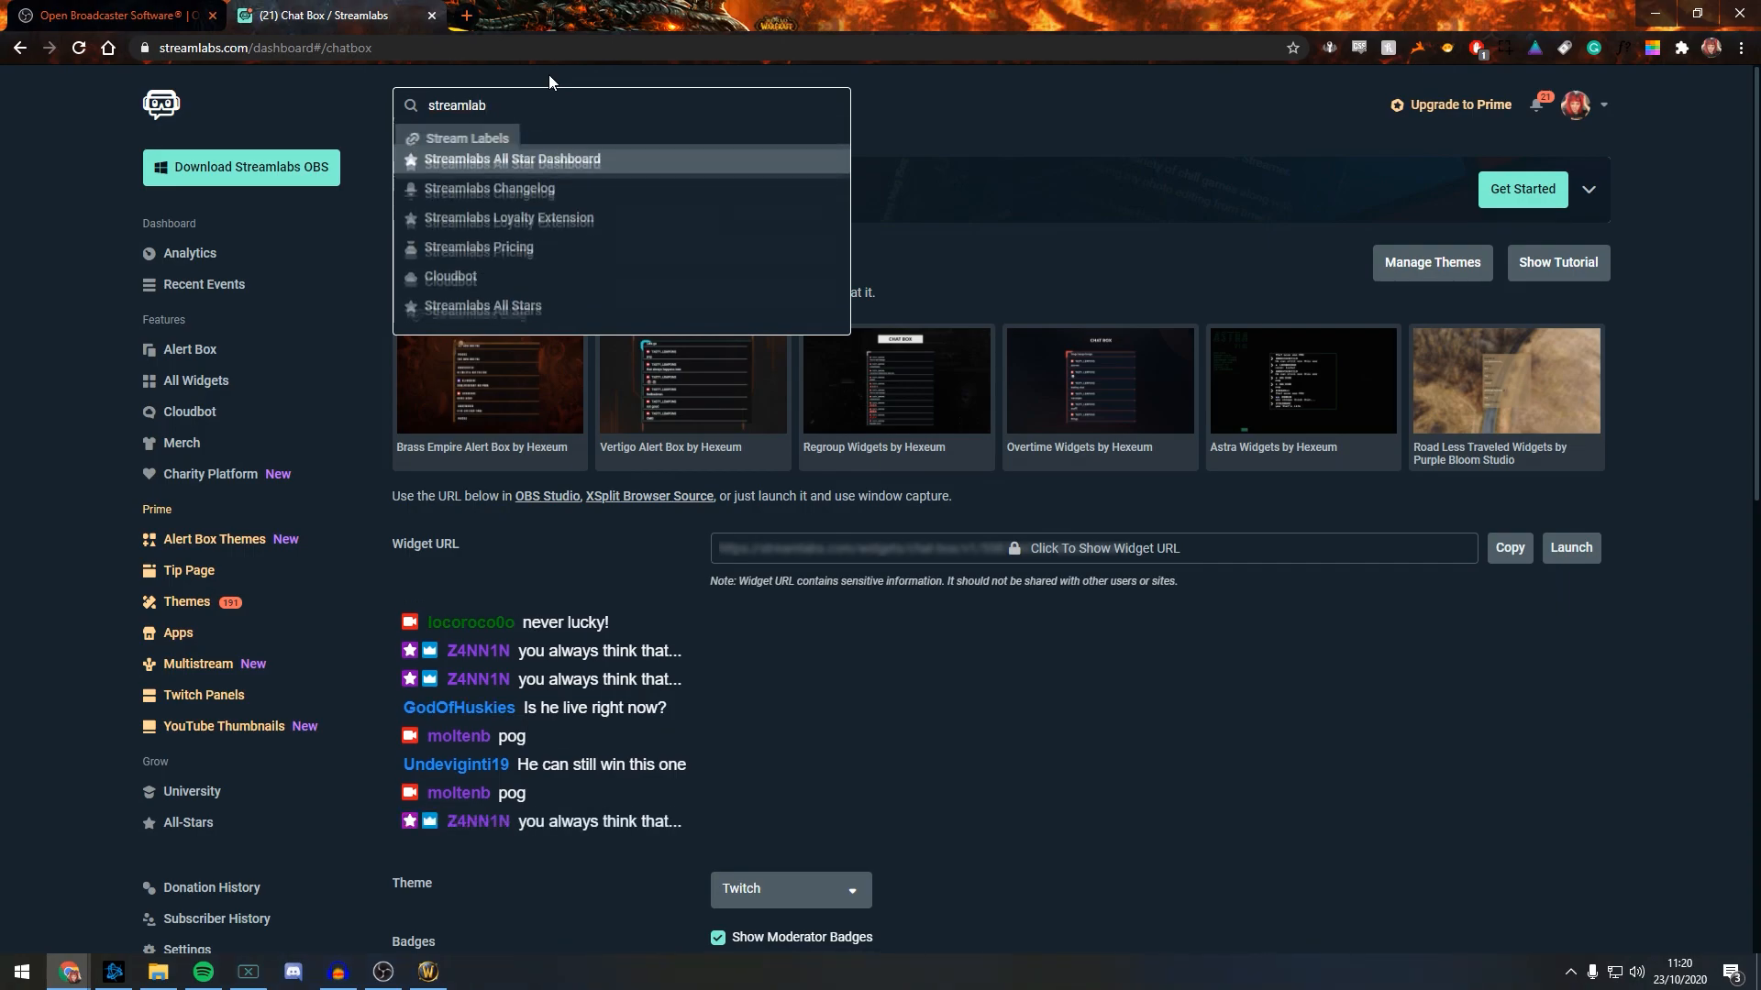
{"action": "key", "text": "BackSpace"}
{"action": "key", "text": "BackSpace"}
{"action": "type", "text": "bel"}
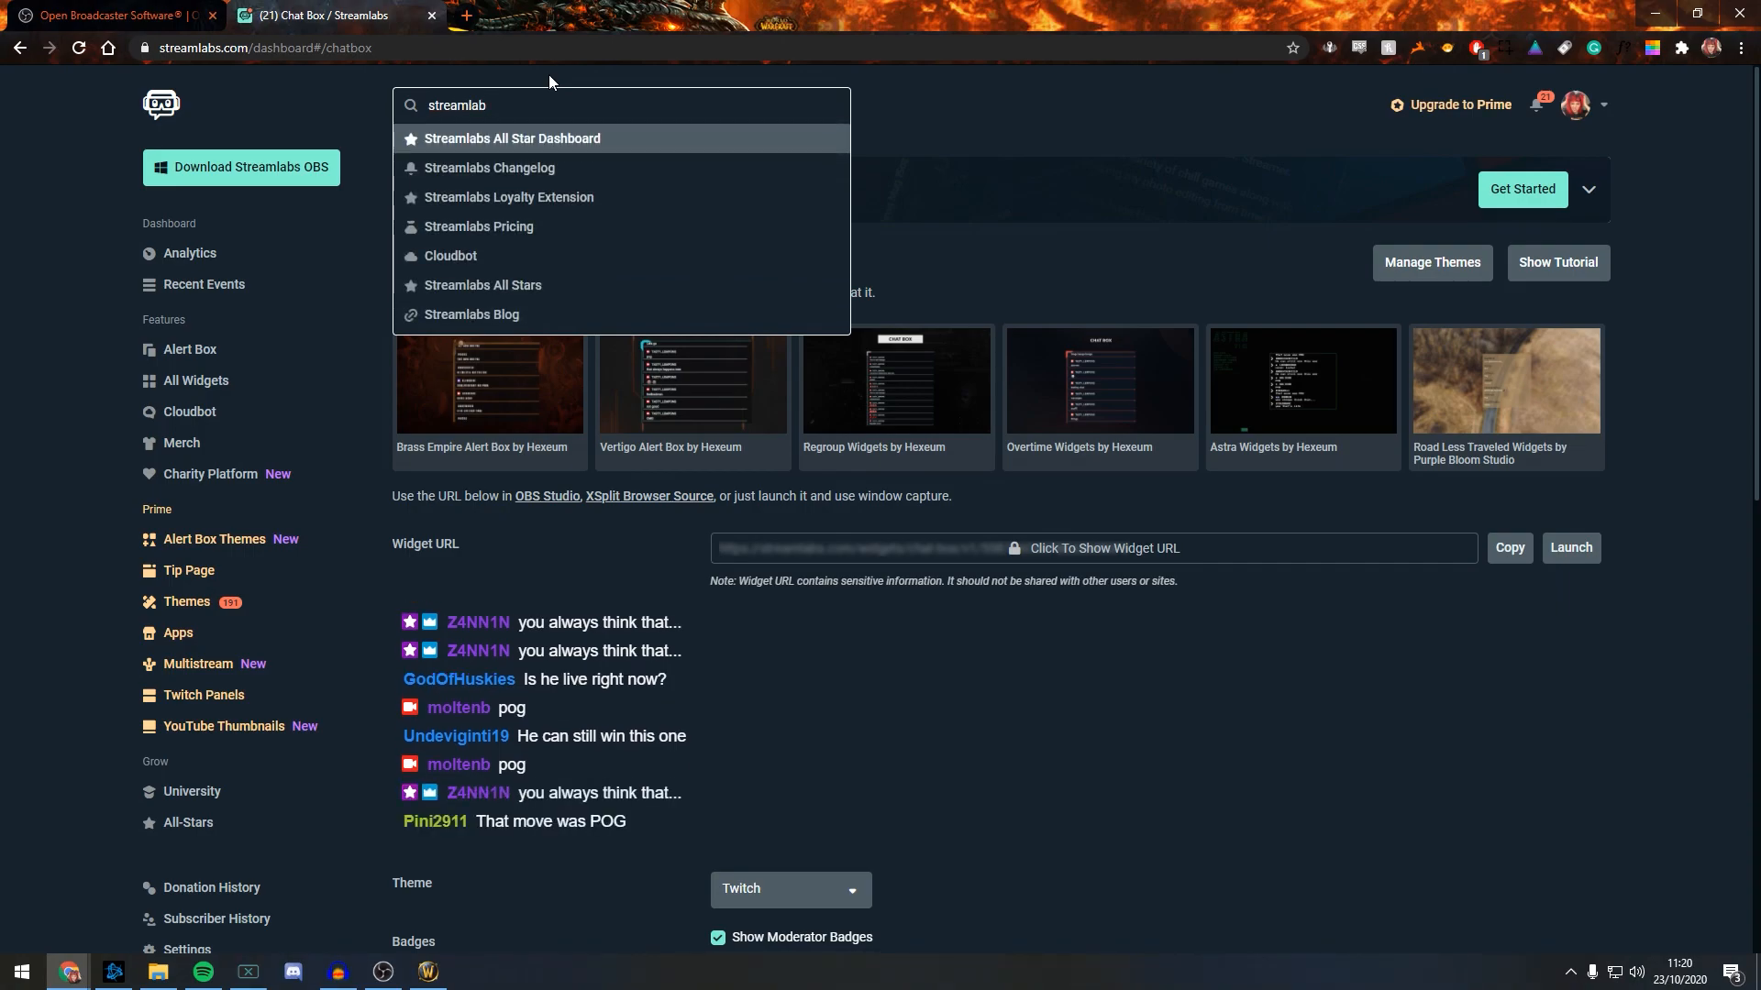
{"action": "key", "text": "Return"}
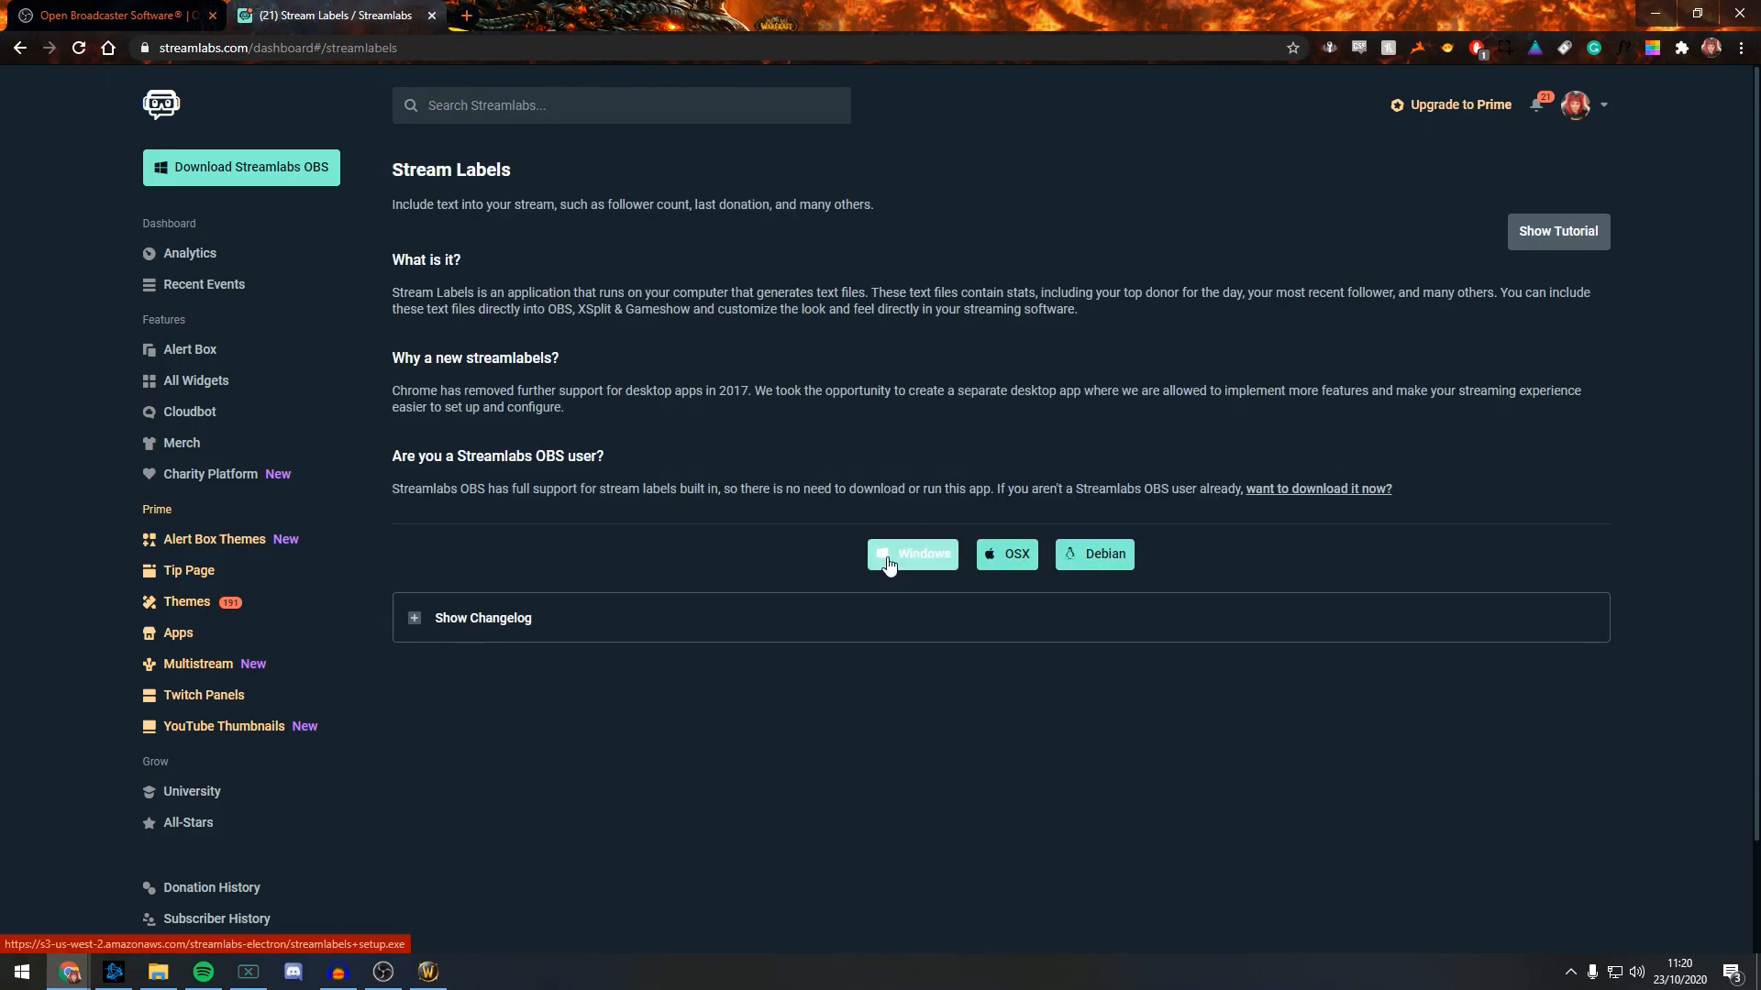
Step: Switch to OBS Studio, launch the Streamlabs stream labels app, and return to the GAME scene
{"action": "left_click", "coordinate": [384, 977]}
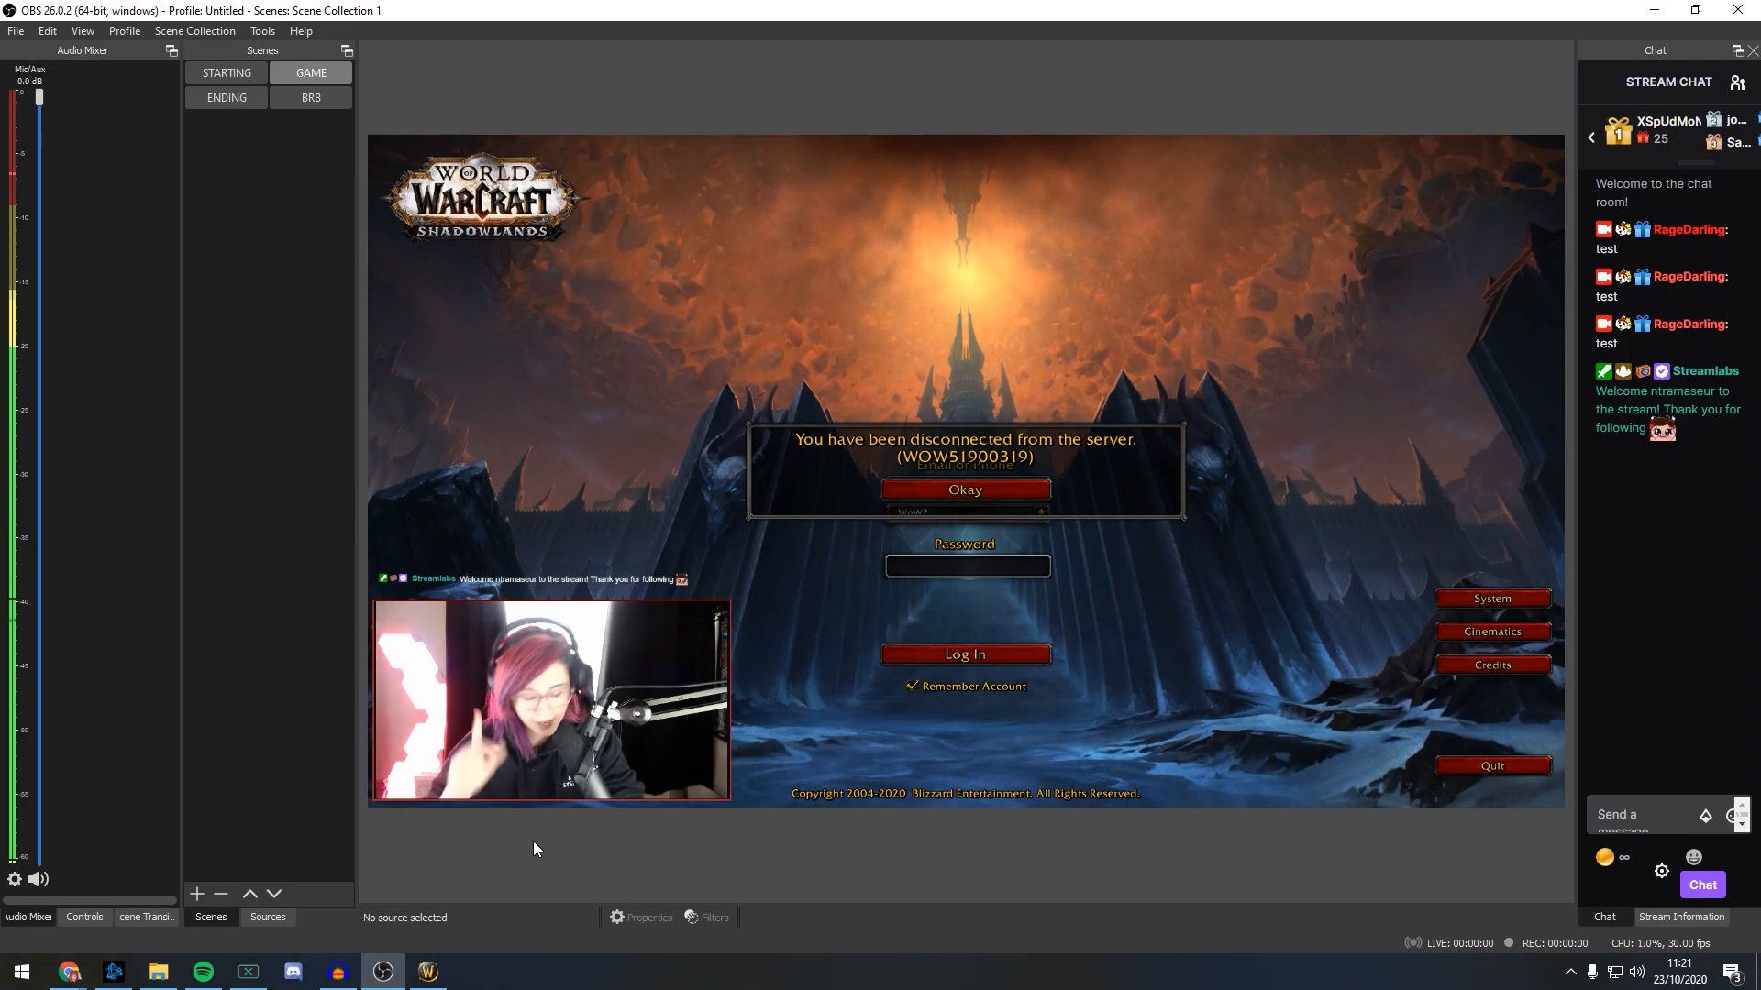
{"action": "key", "text": "super"}
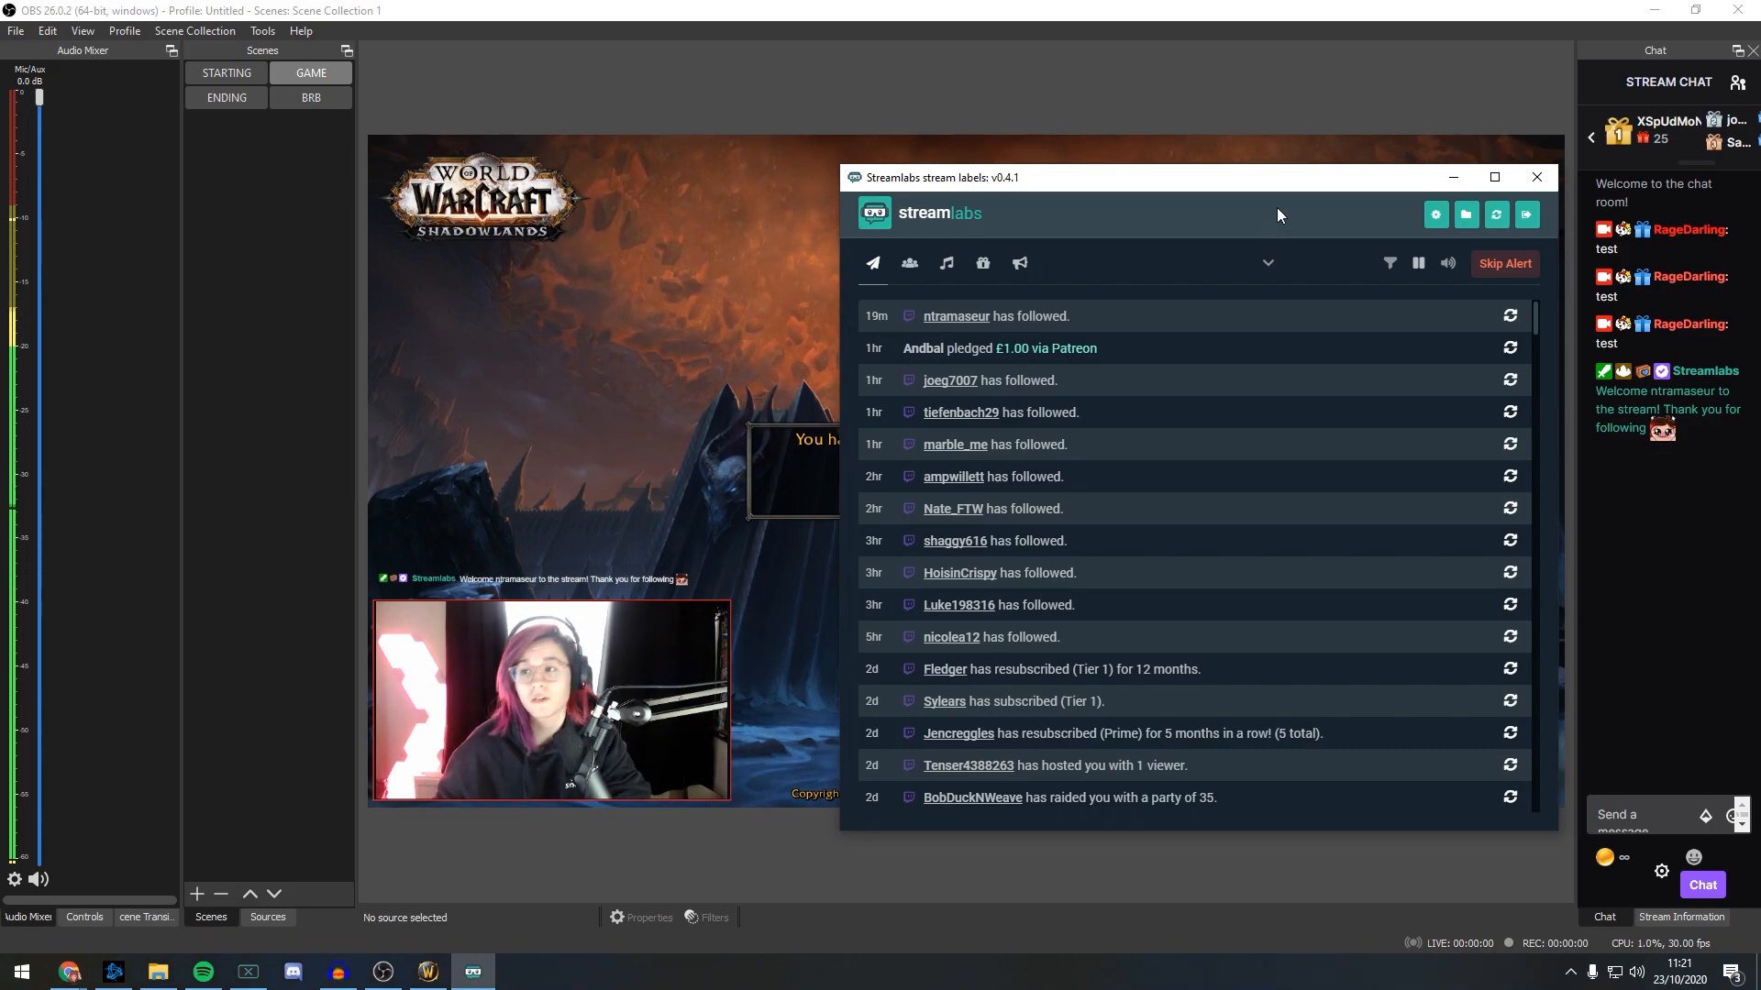
{"action": "left_click", "coordinate": [248, 173]}
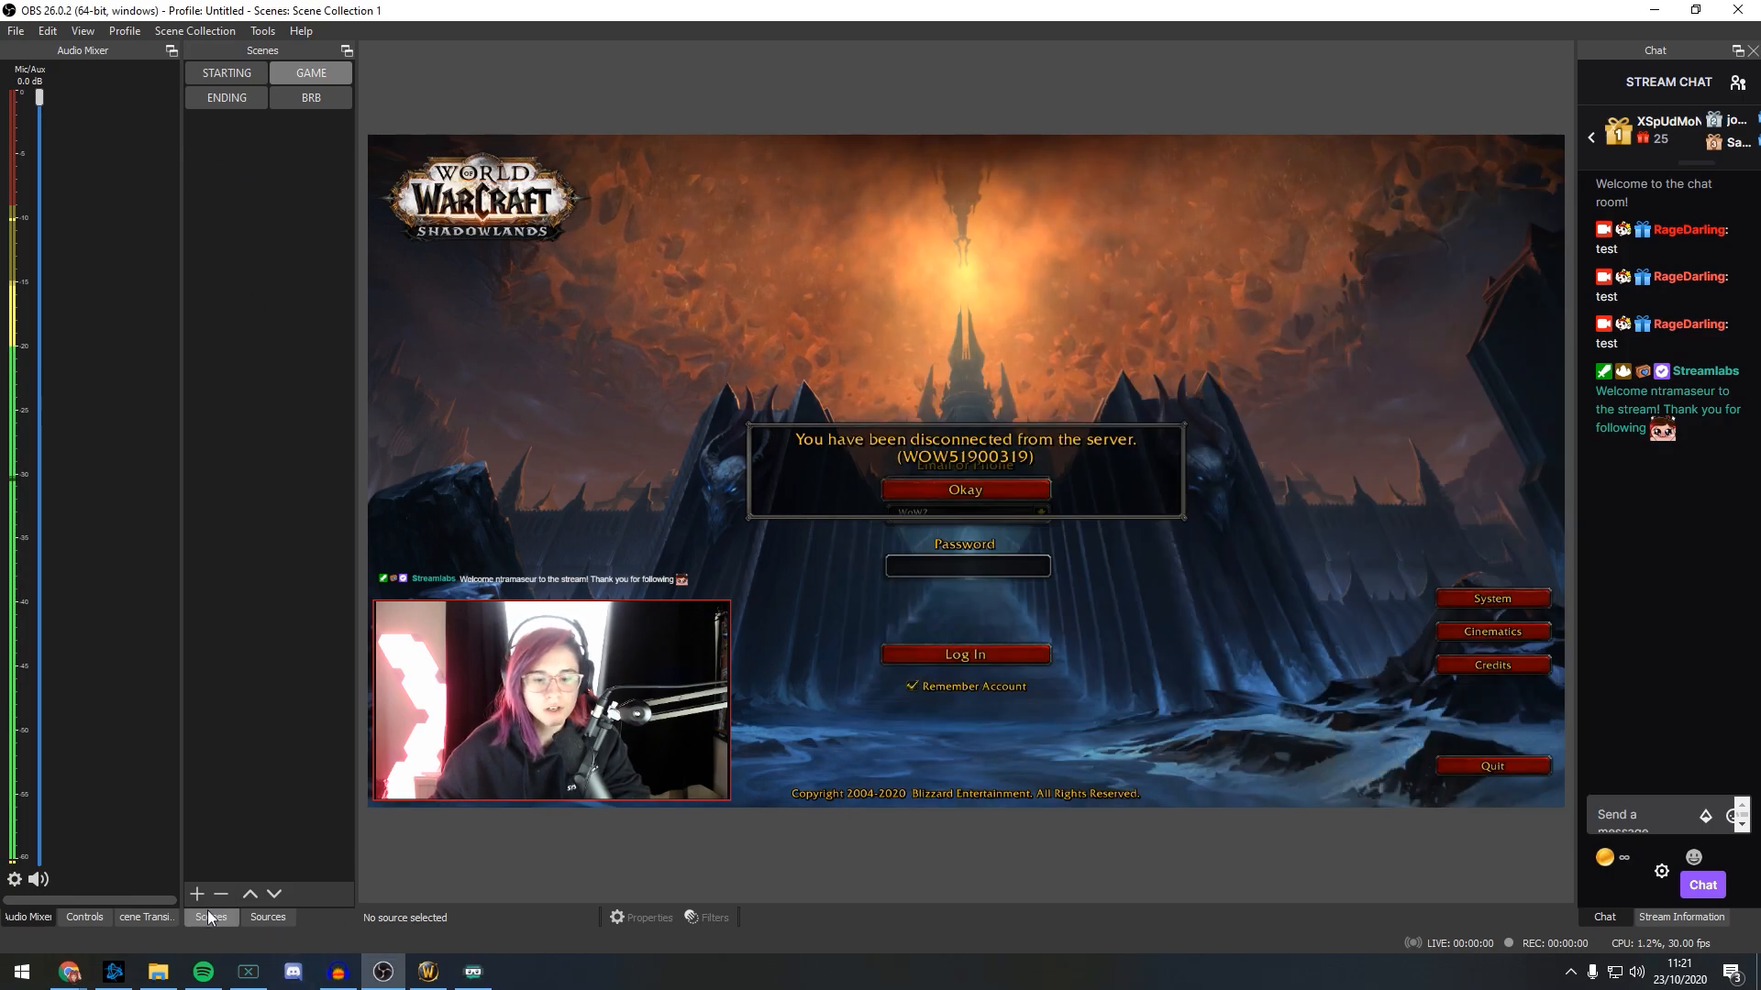
Step: Add a new Text (GDI+) source named "Rcent Follower" to the GAME scene
{"action": "left_click", "coordinate": [264, 919]}
{"action": "right_click", "coordinate": [244, 216]}
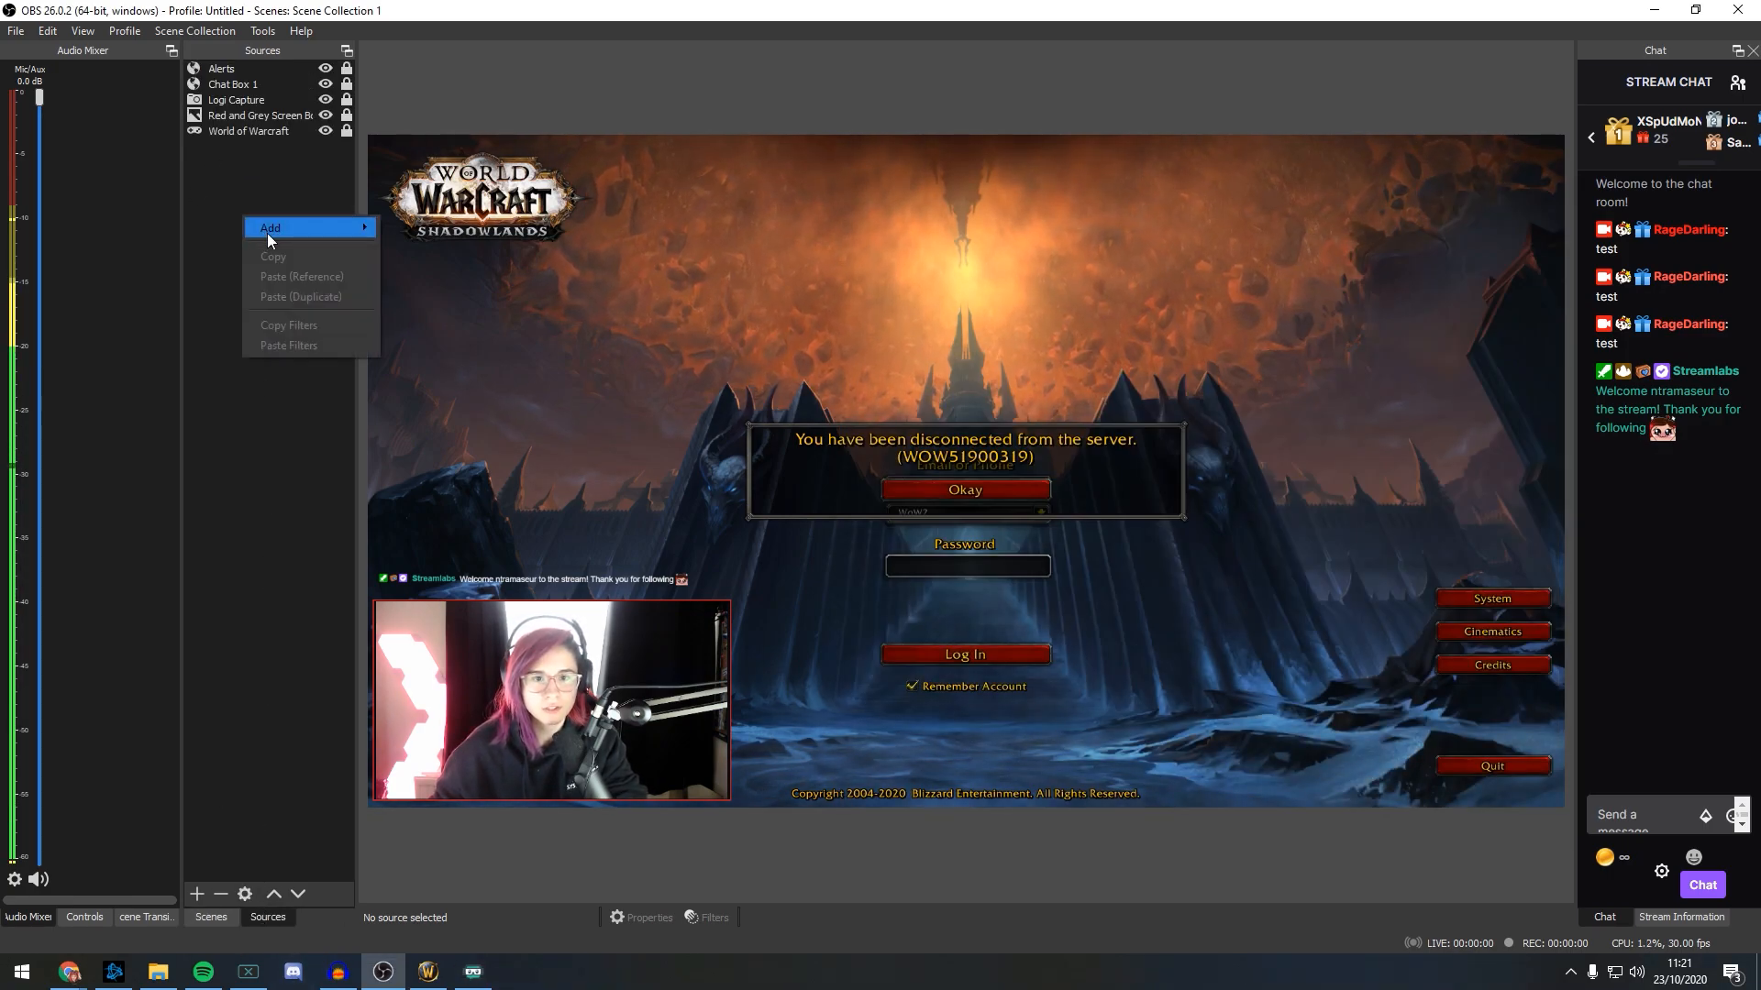
{"action": "mouse_move", "coordinate": [269, 227]}
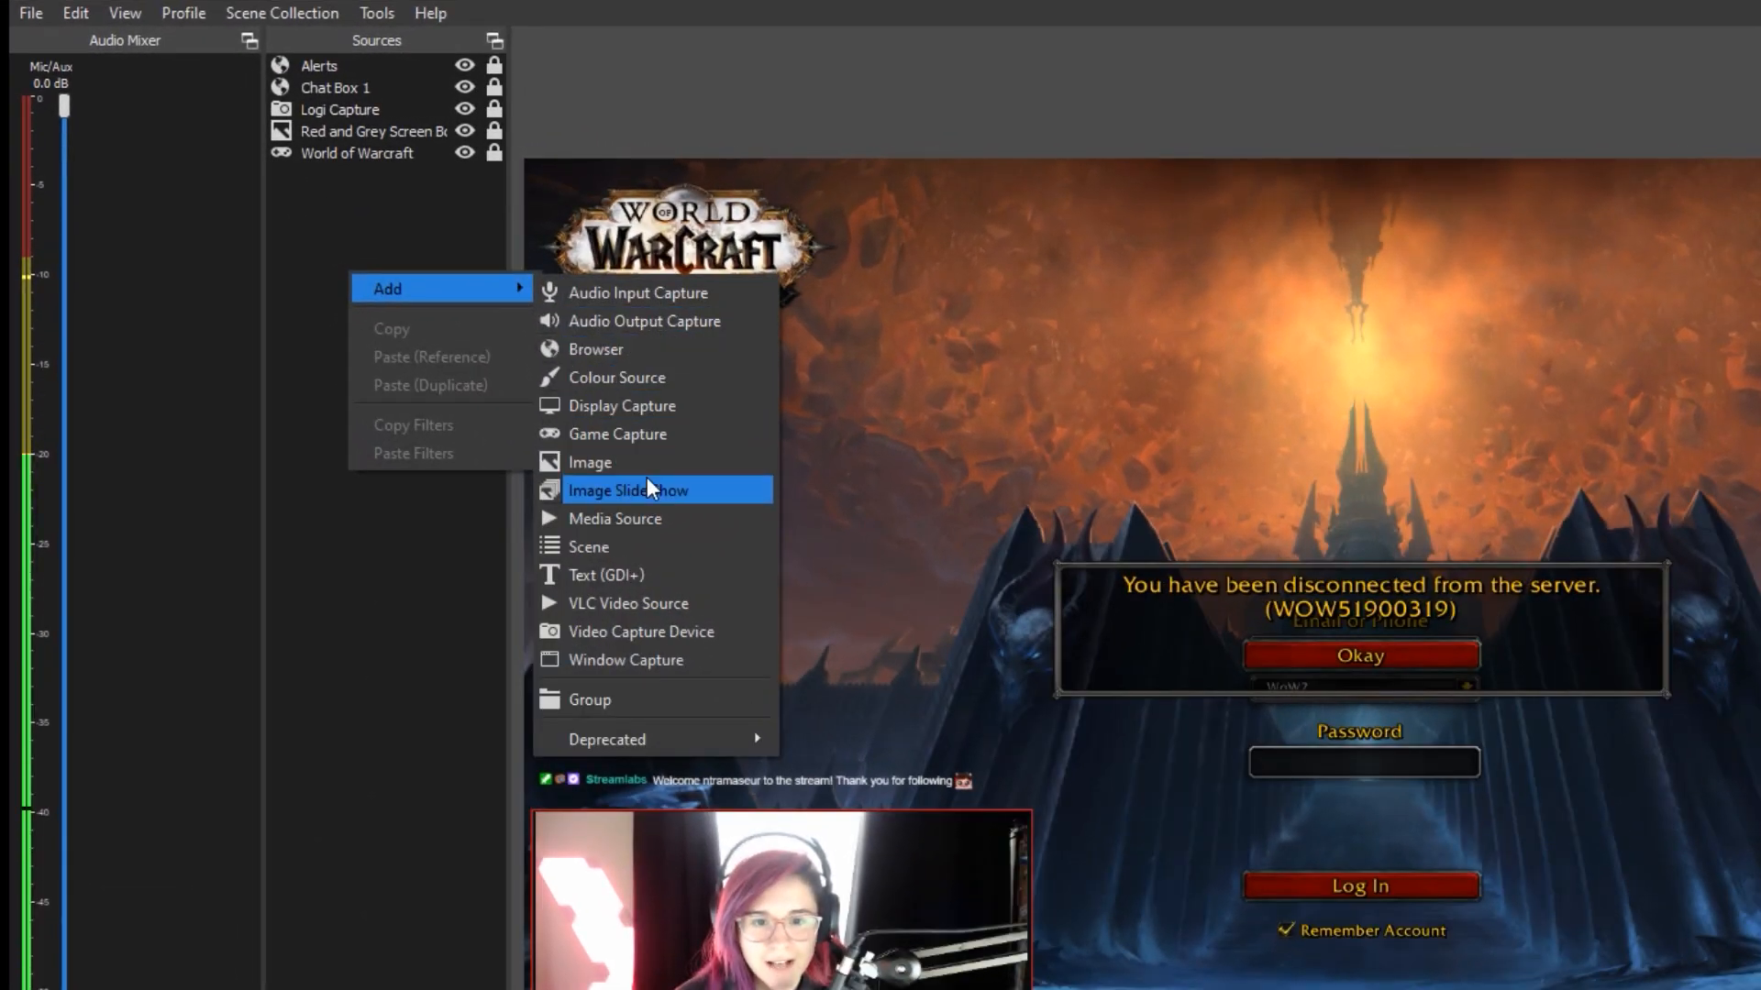
{"action": "left_click", "coordinate": [622, 575]}
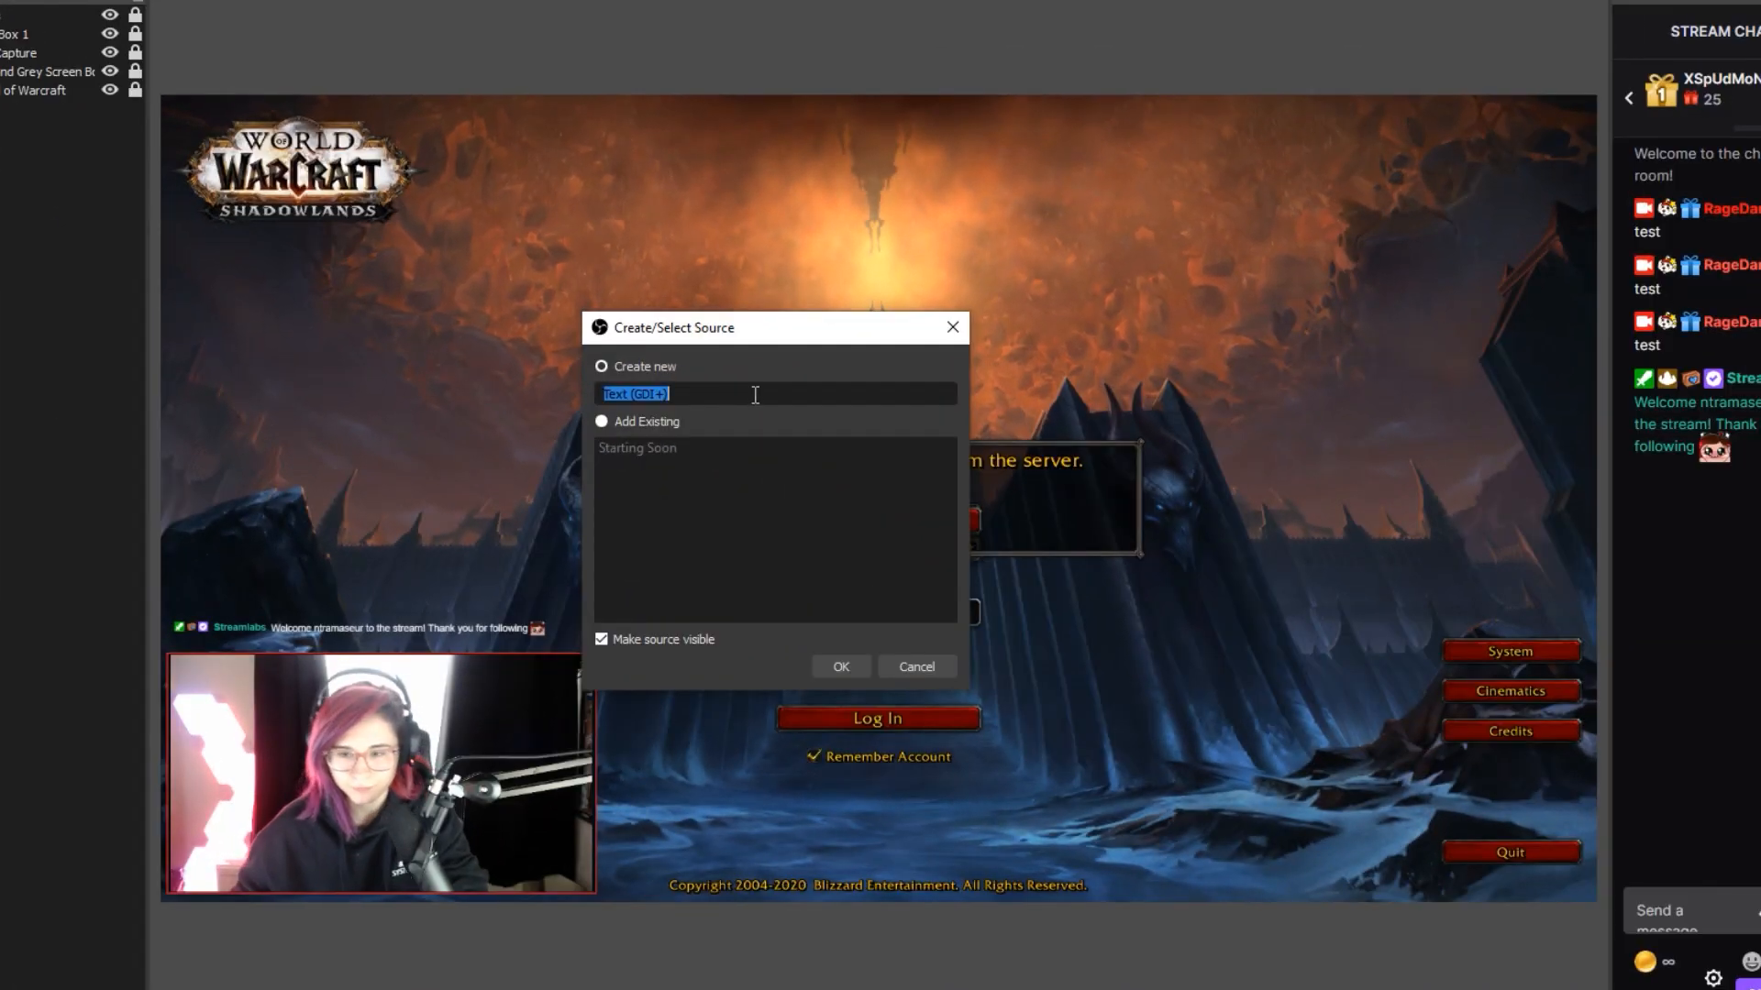
{"action": "type", "text": "Followe"}
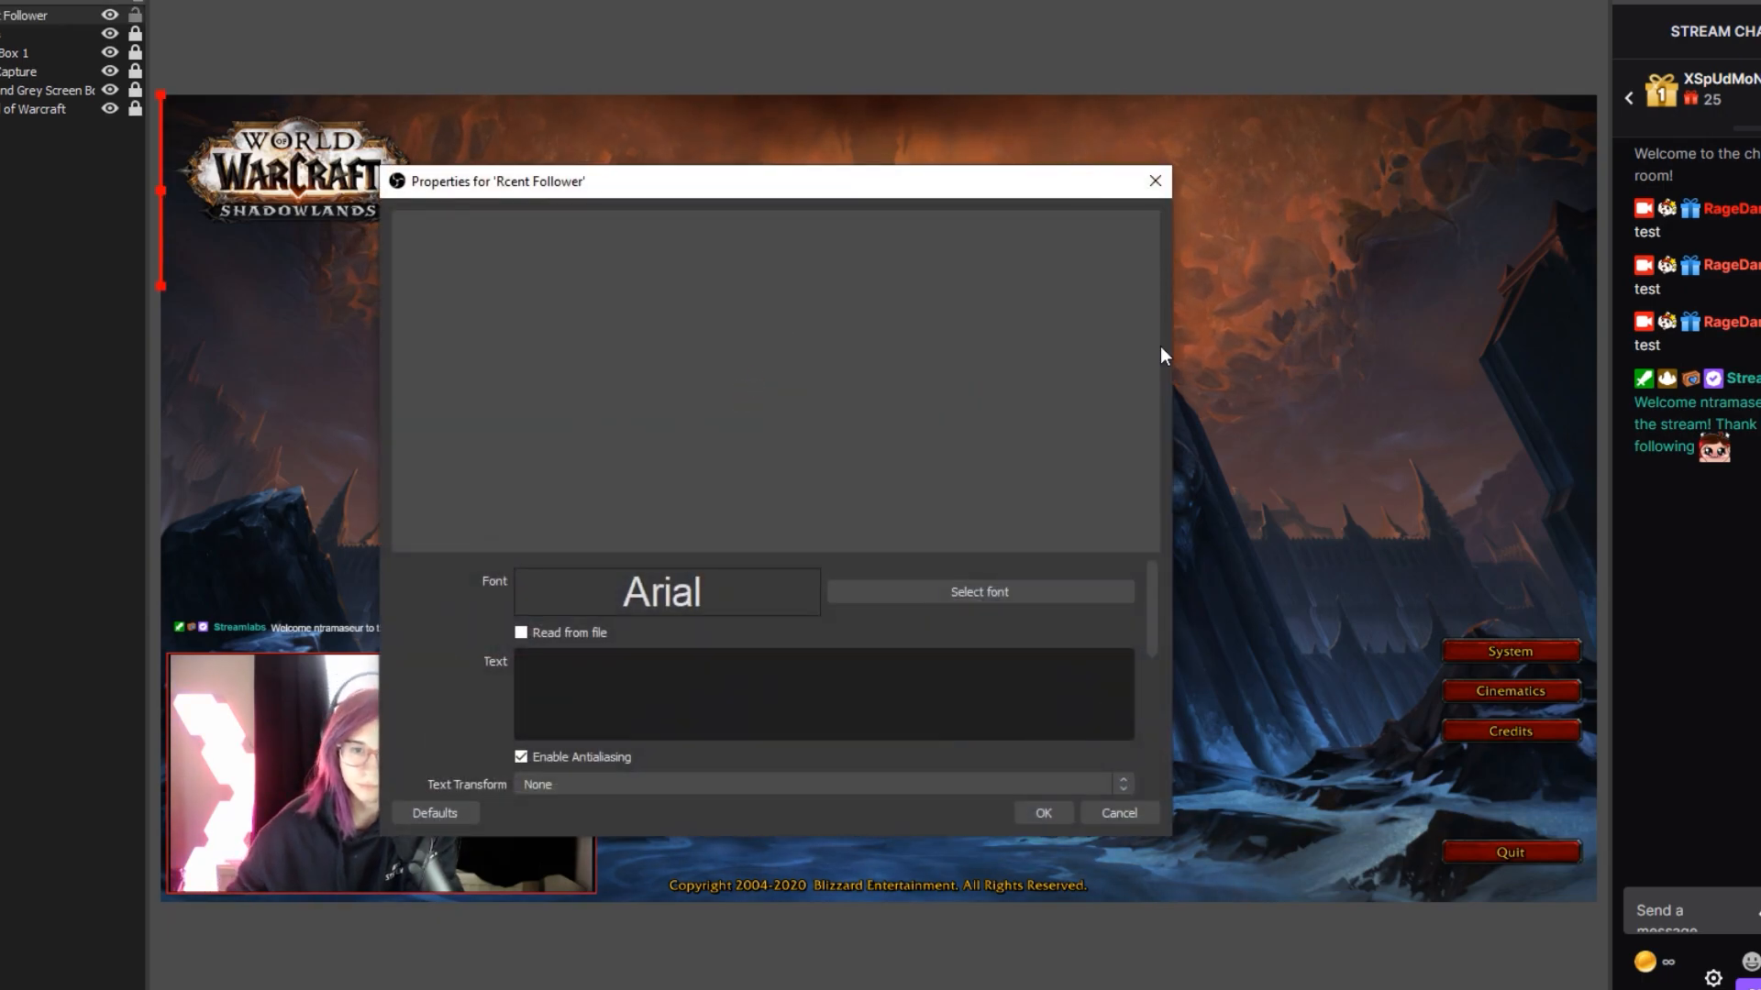
Step: Set the font of the "Rcent Follower" text source to Are You Kitten Me, Regular
{"action": "left_click", "coordinate": [992, 591]}
{"action": "left_click", "coordinate": [591, 492]}
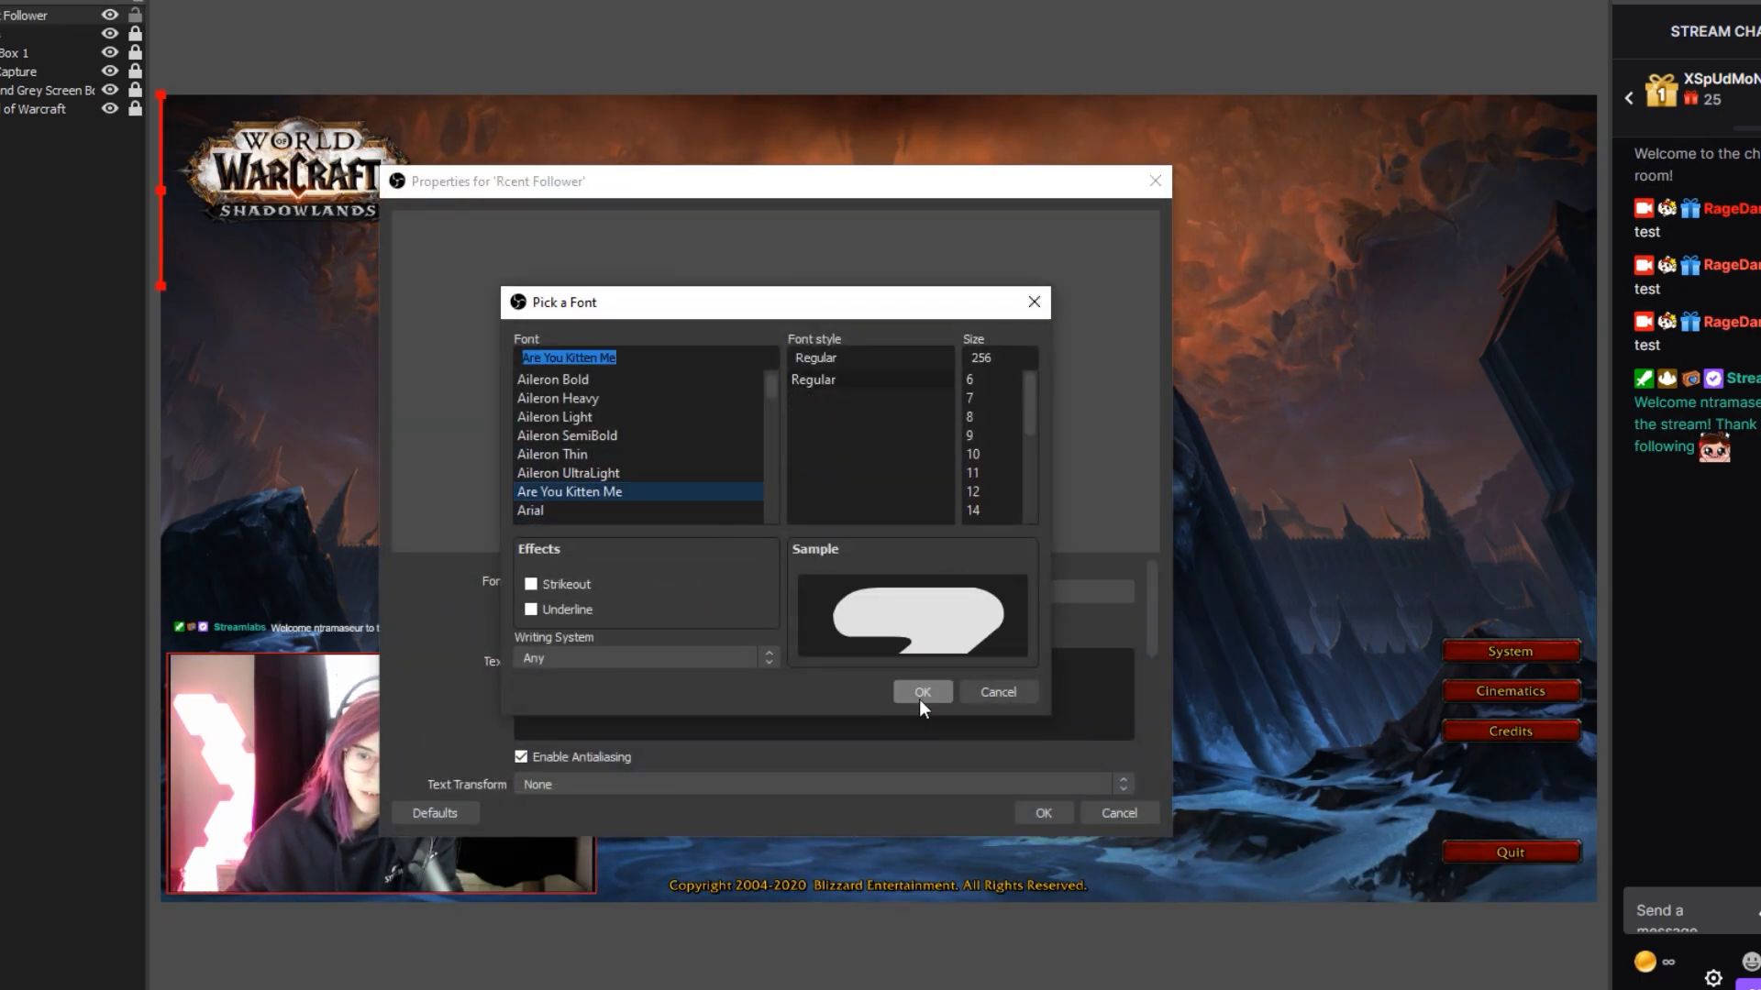
{"action": "left_click", "coordinate": [921, 692]}
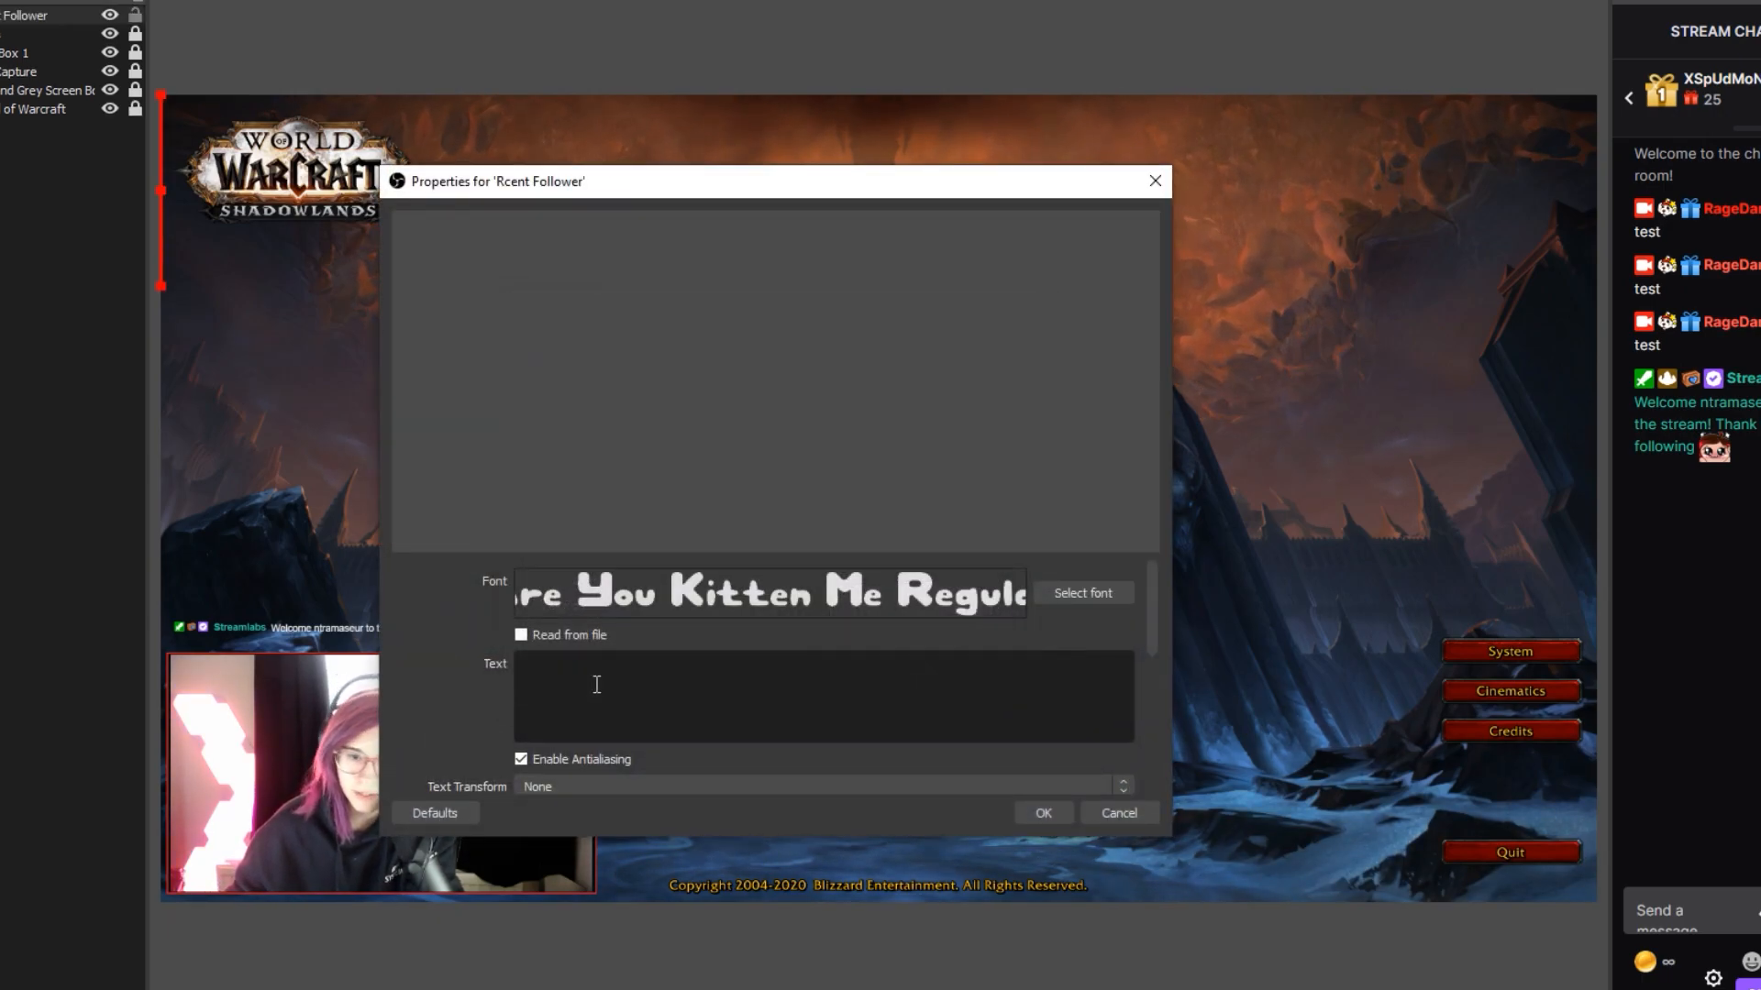
Step: Have the follower text read from most_recent_follower.txt in Twitch/SLOBS Bot/Labels, and move the label below the World of Warcraft logo
{"action": "left_click", "coordinate": [522, 636]}
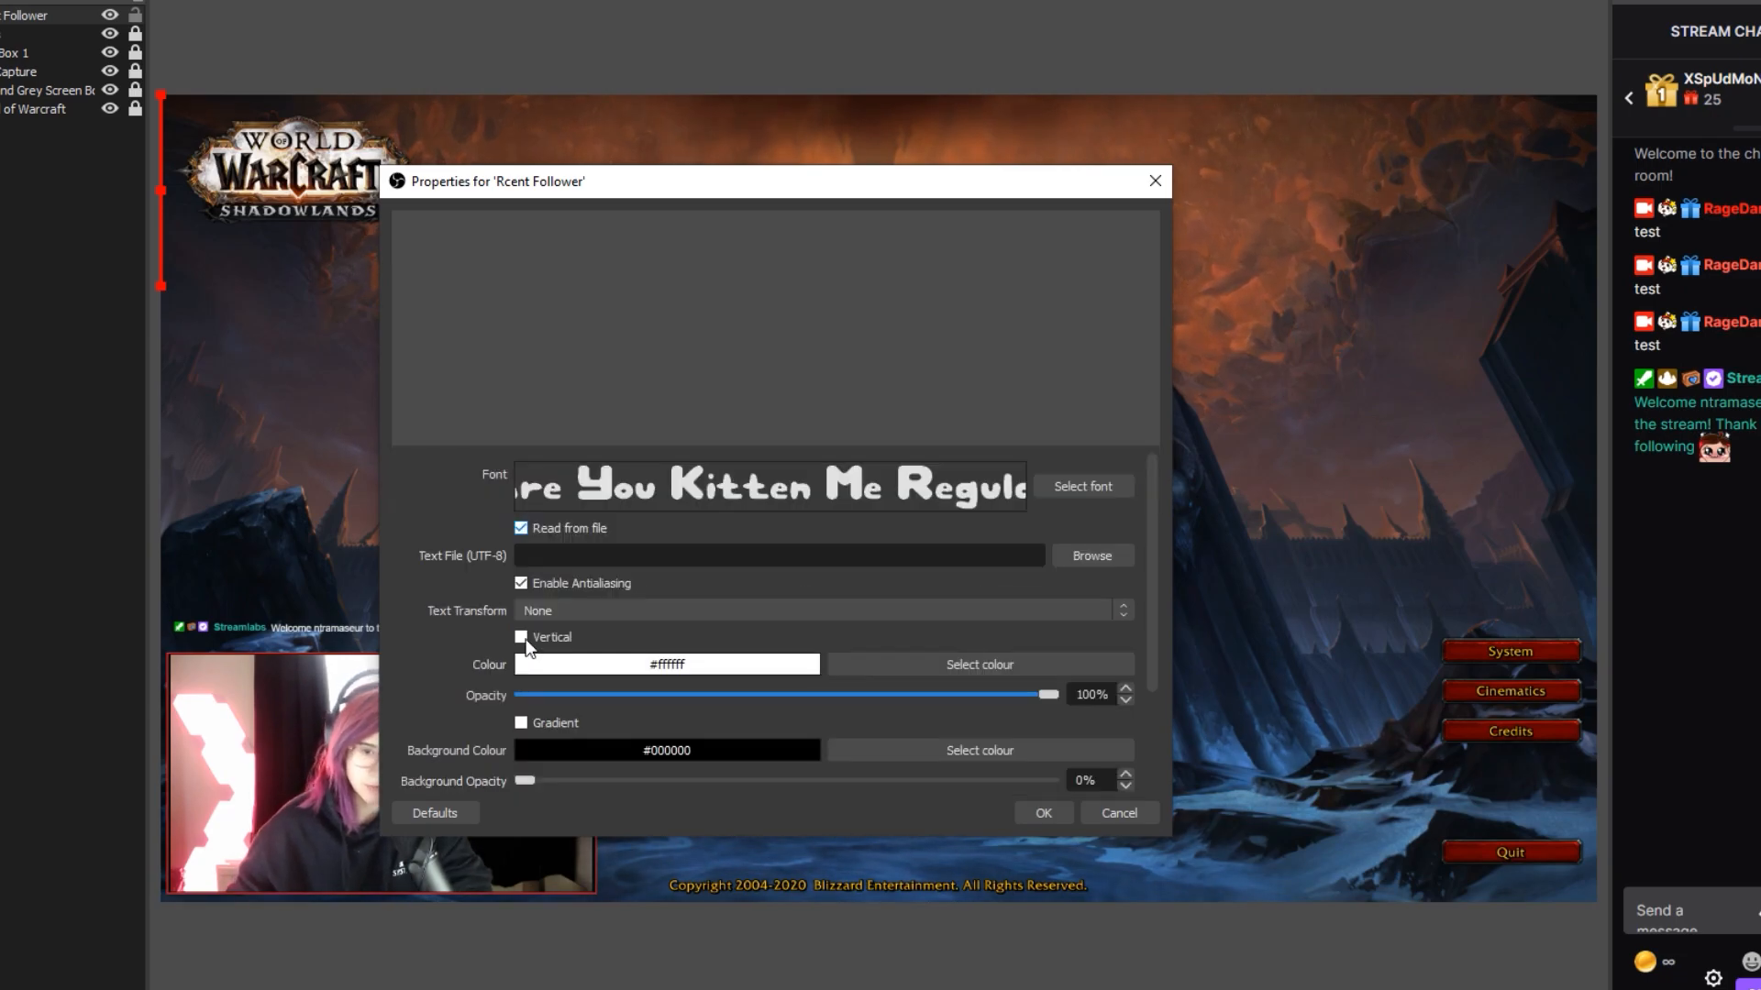
{"action": "left_click", "coordinate": [1093, 556]}
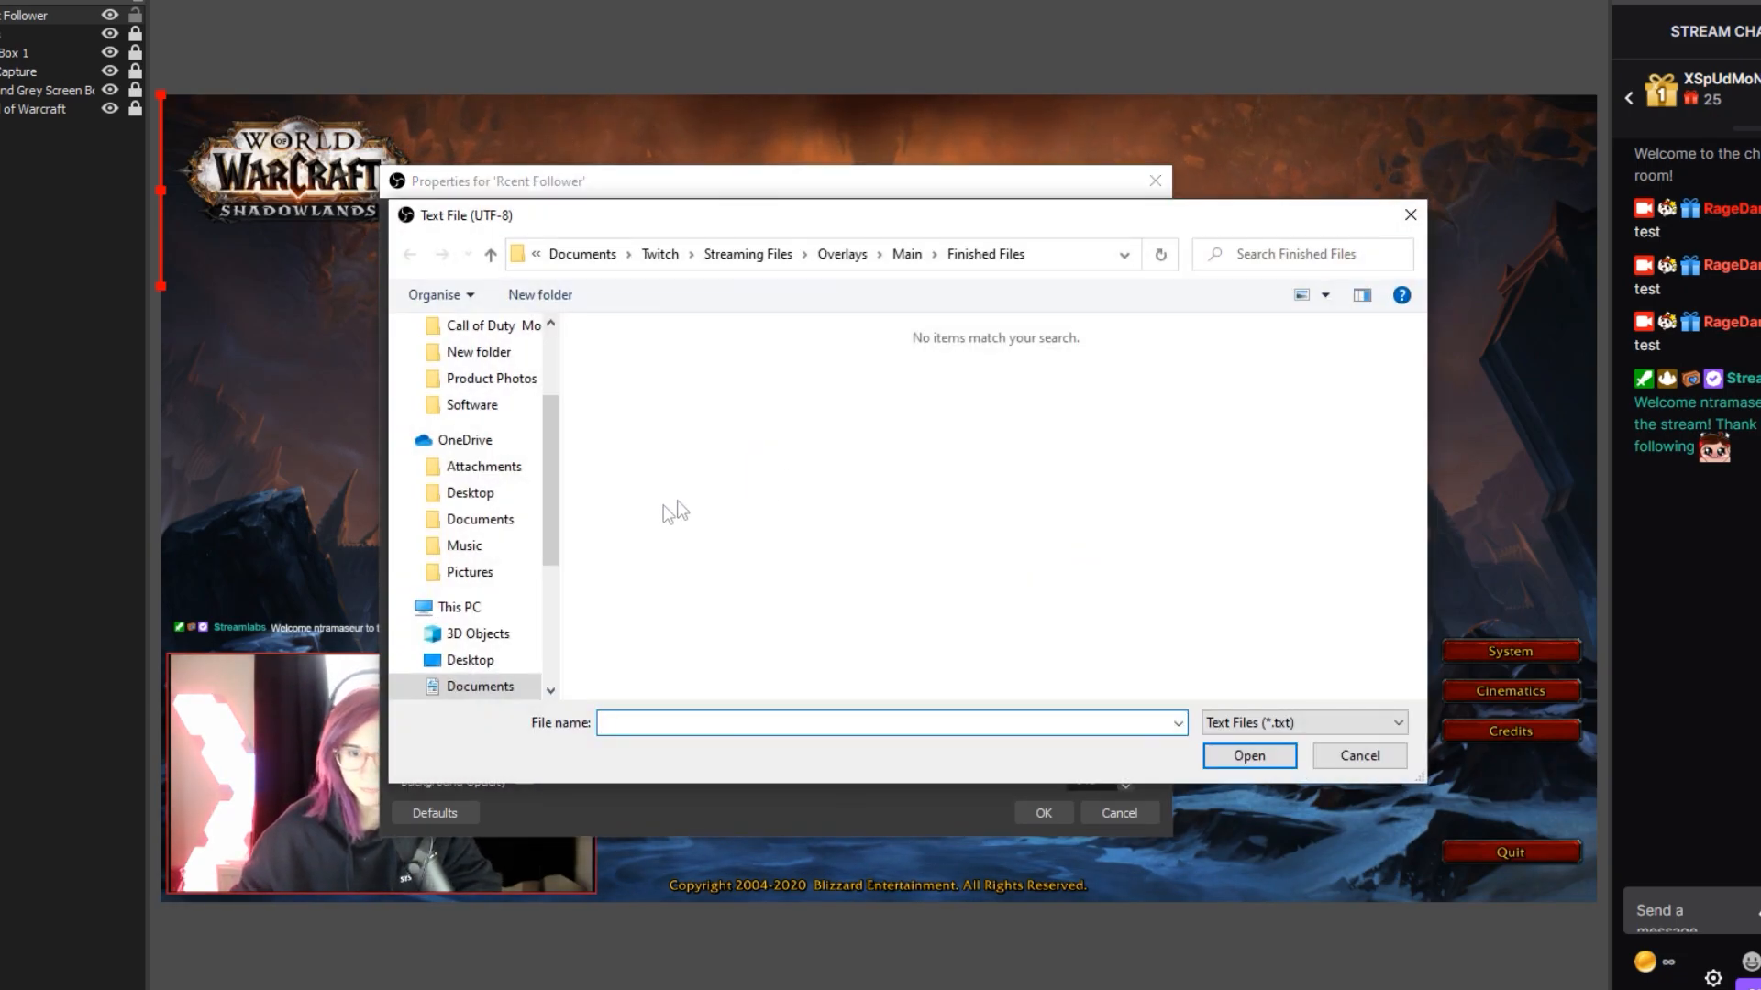
{"action": "scroll", "coordinate": [491, 501], "scroll_direction": "up", "scroll_amount": 2}
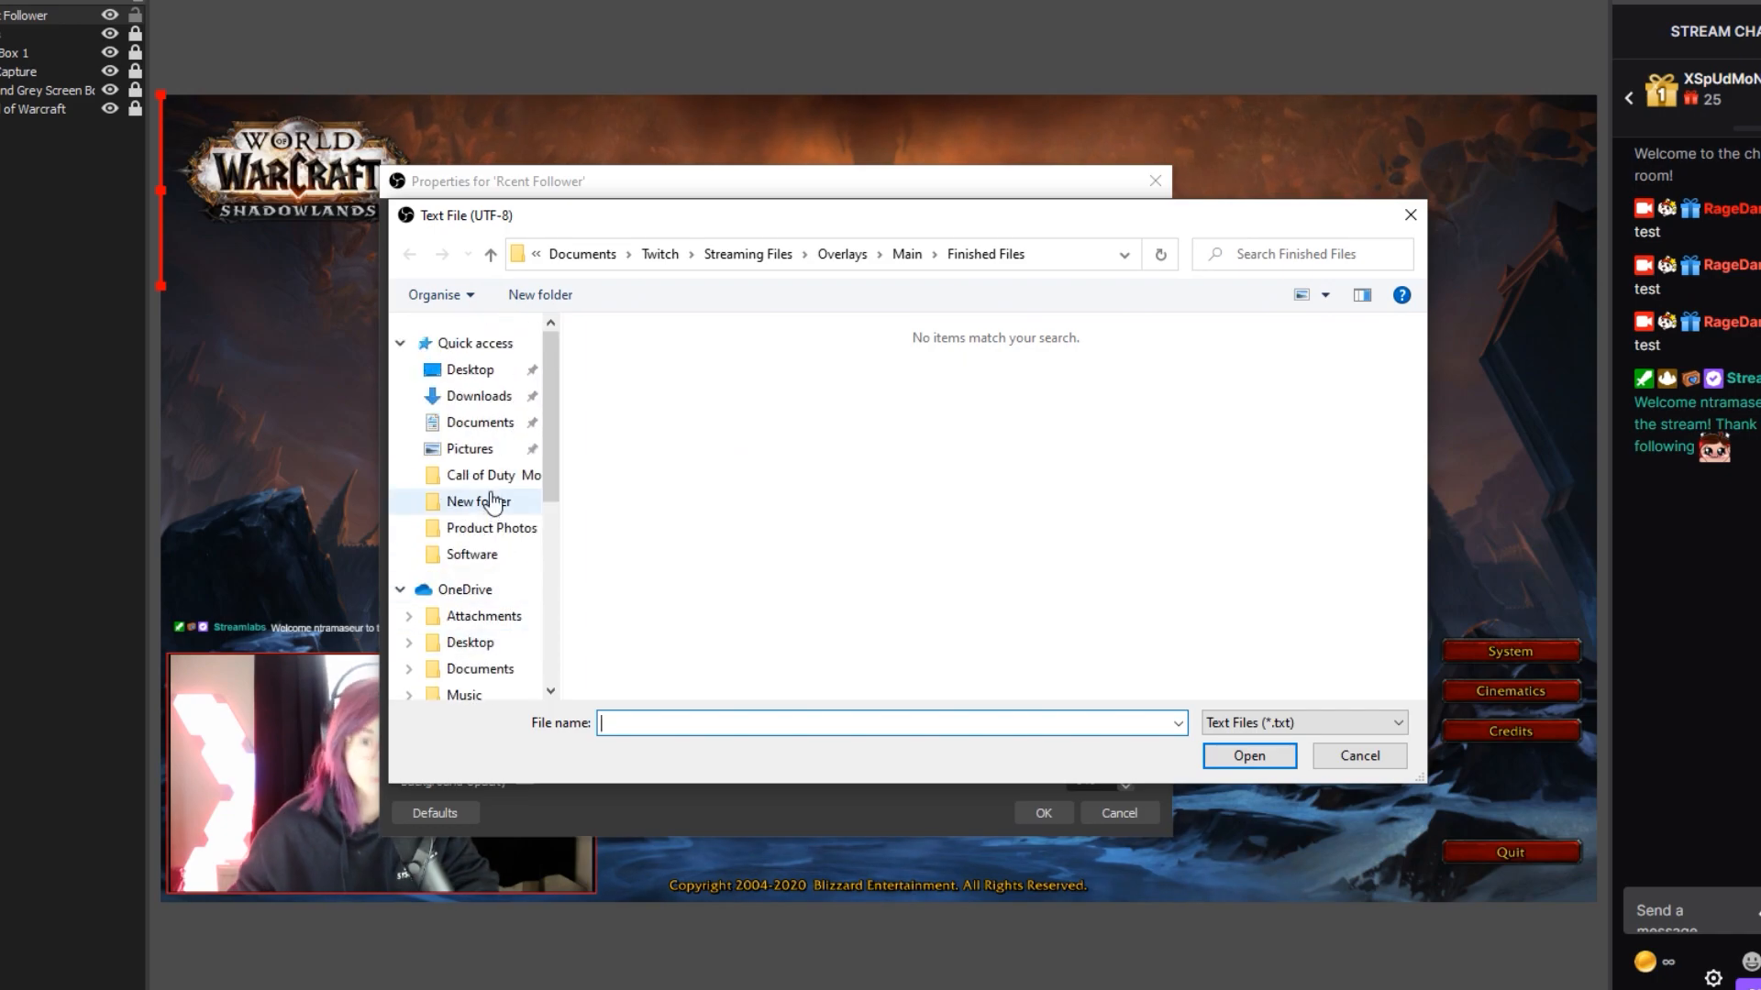
{"action": "left_click", "coordinate": [496, 428]}
{"action": "scroll", "coordinate": [642, 623], "scroll_direction": "down", "scroll_amount": 1}
{"action": "double_click", "coordinate": [644, 616]}
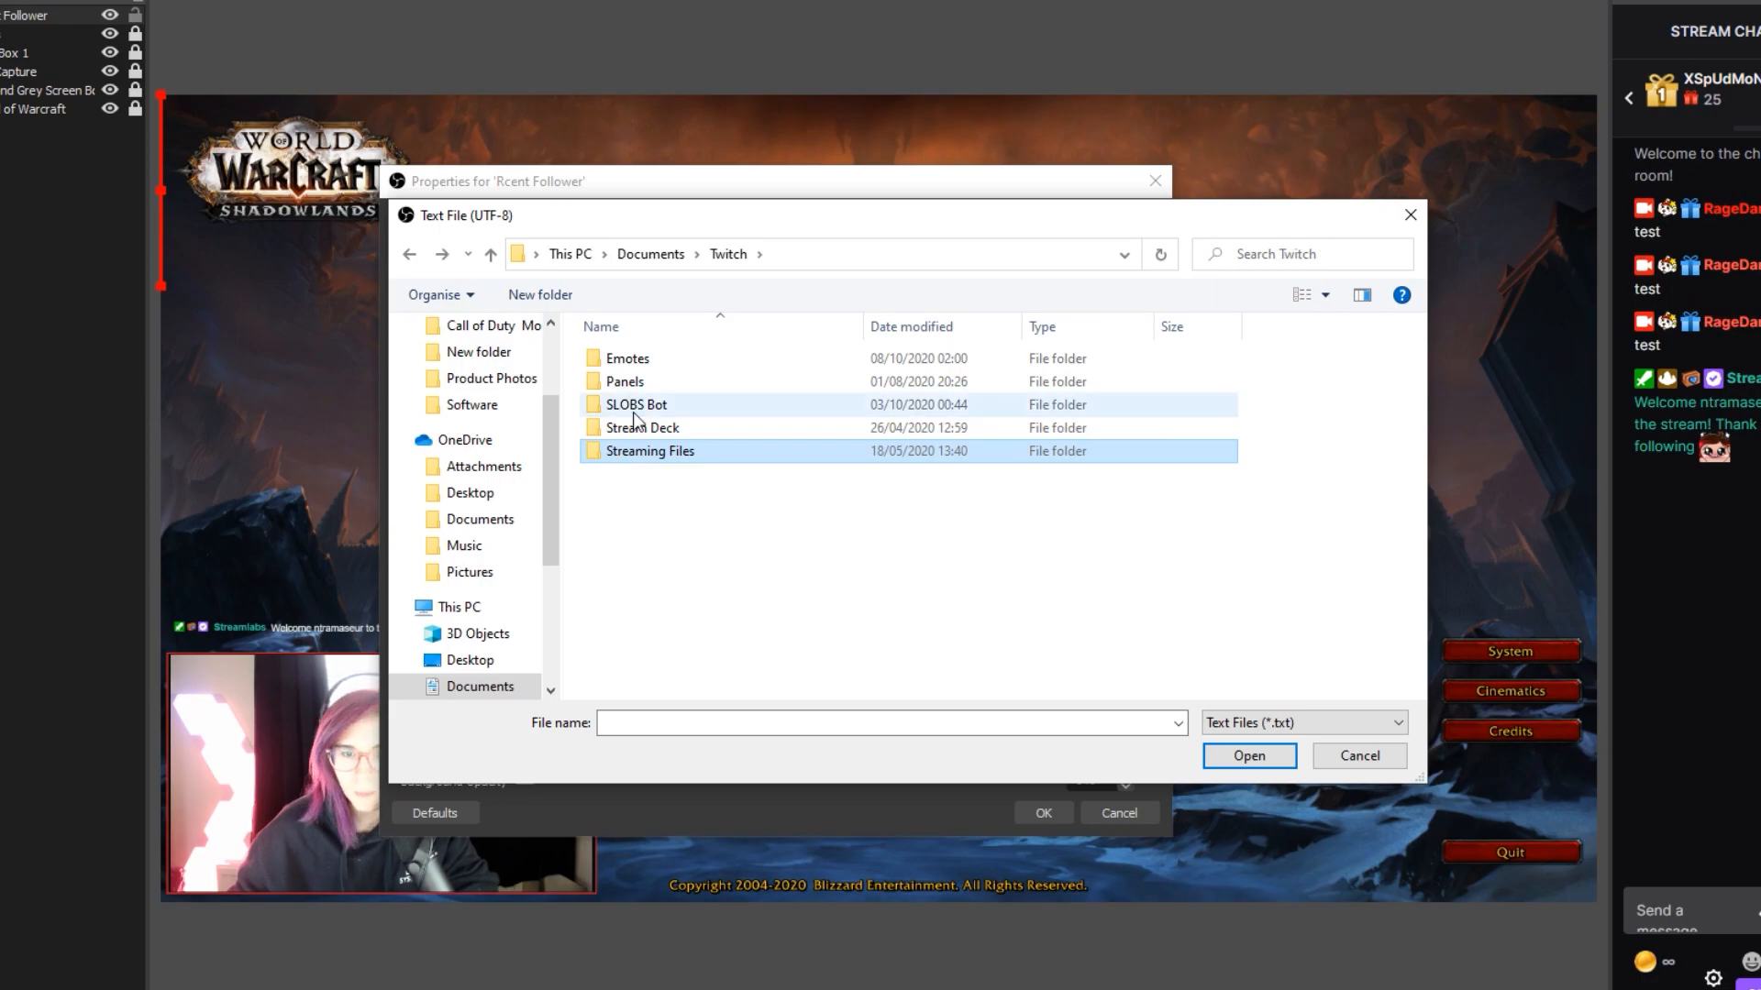
{"action": "double_click", "coordinate": [637, 404]}
{"action": "double_click", "coordinate": [625, 405]}
{"action": "left_click_drag", "start_coordinate": [1418, 349], "coordinate": [1420, 498]}
{"action": "left_click", "coordinate": [804, 500]}
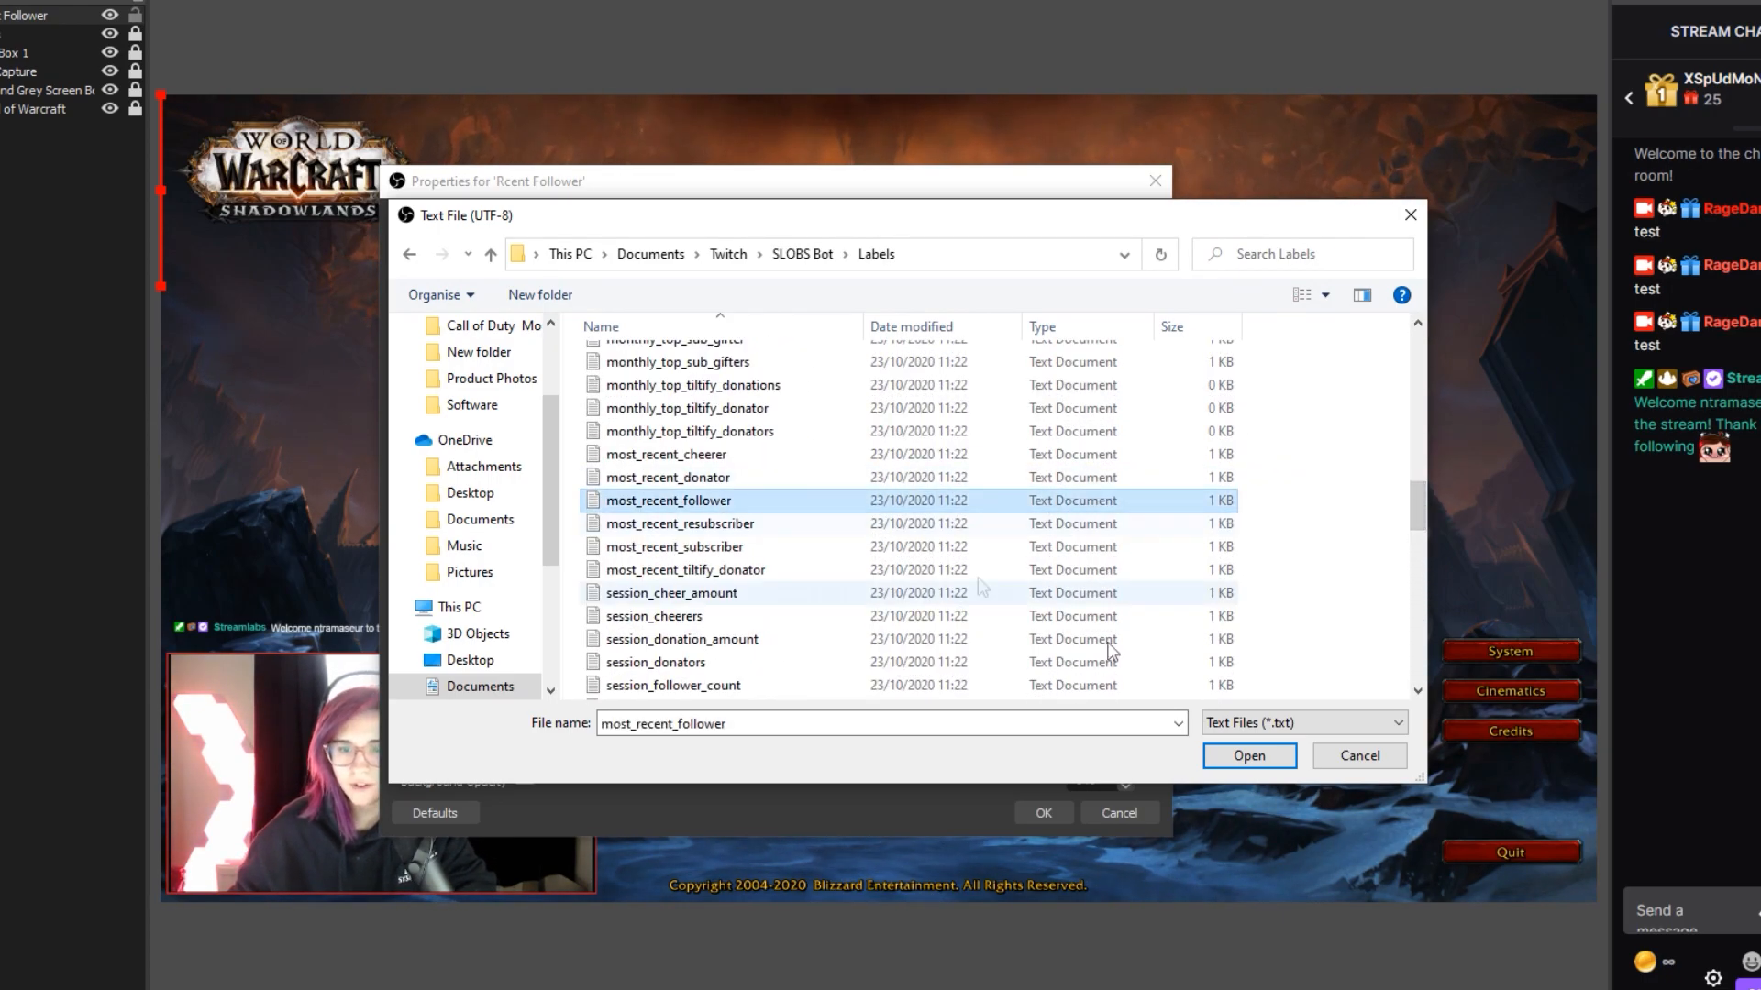
{"action": "left_click", "coordinate": [1261, 760]}
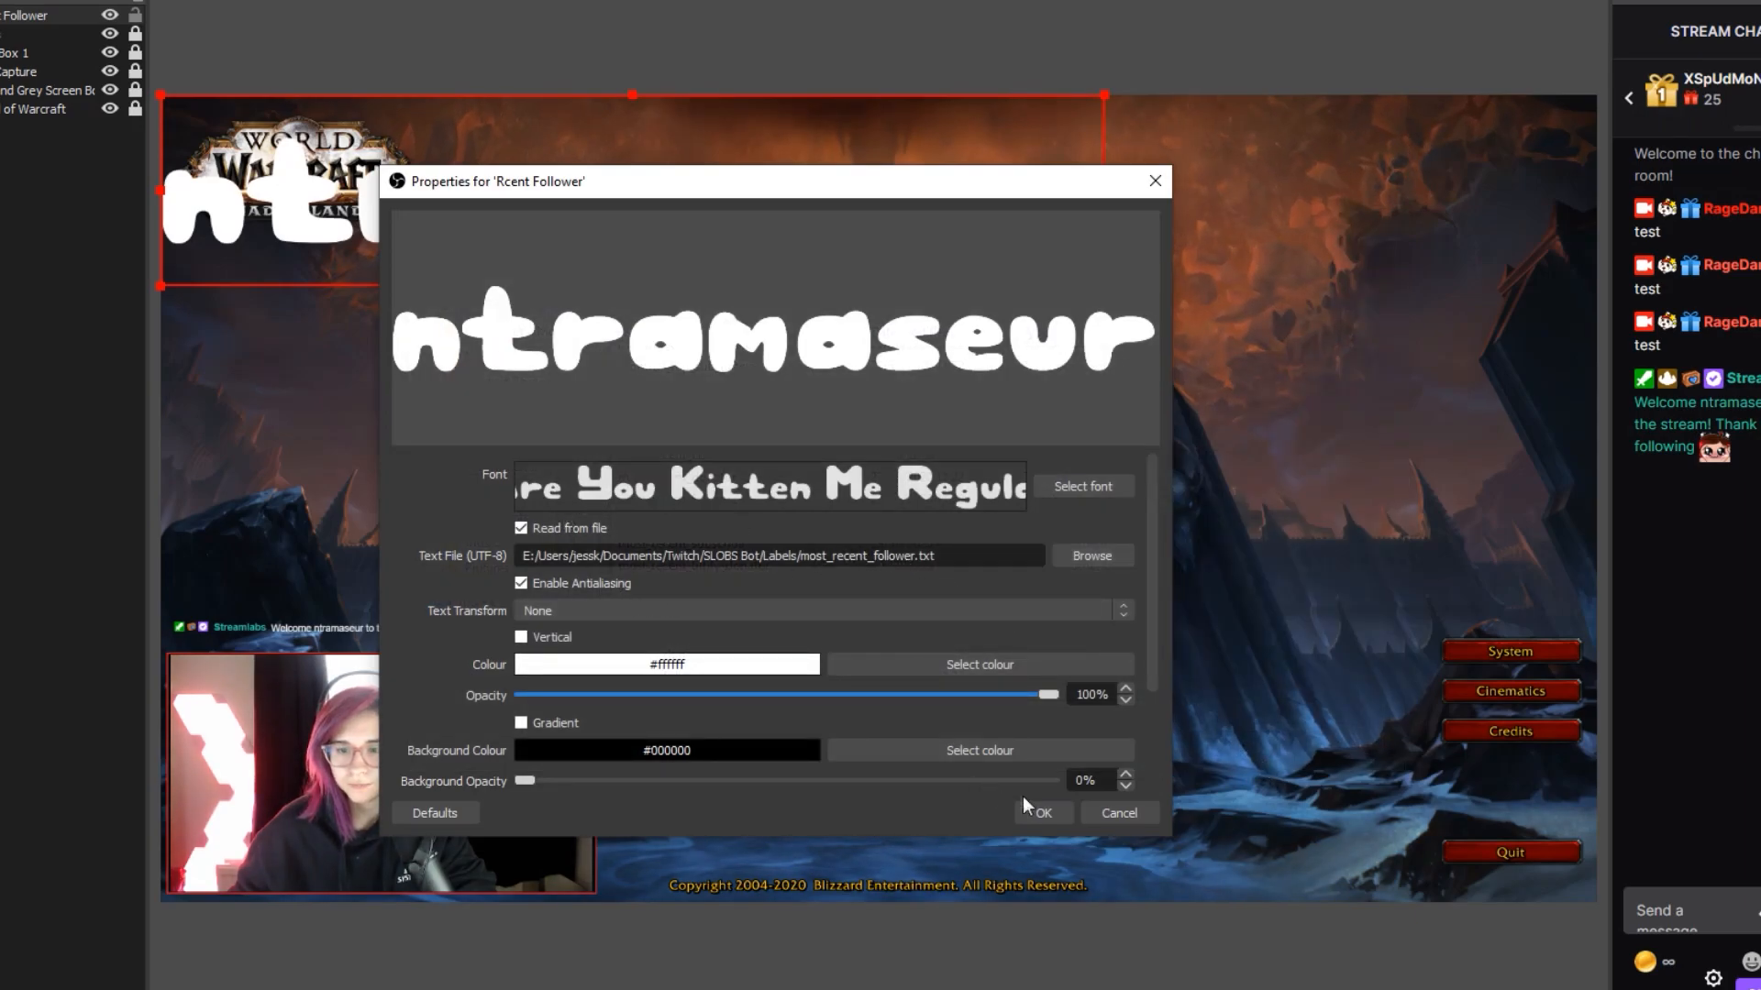
{"action": "left_click", "coordinate": [1044, 812]}
{"action": "left_click_drag", "start_coordinate": [785, 229], "coordinate": [823, 360]}
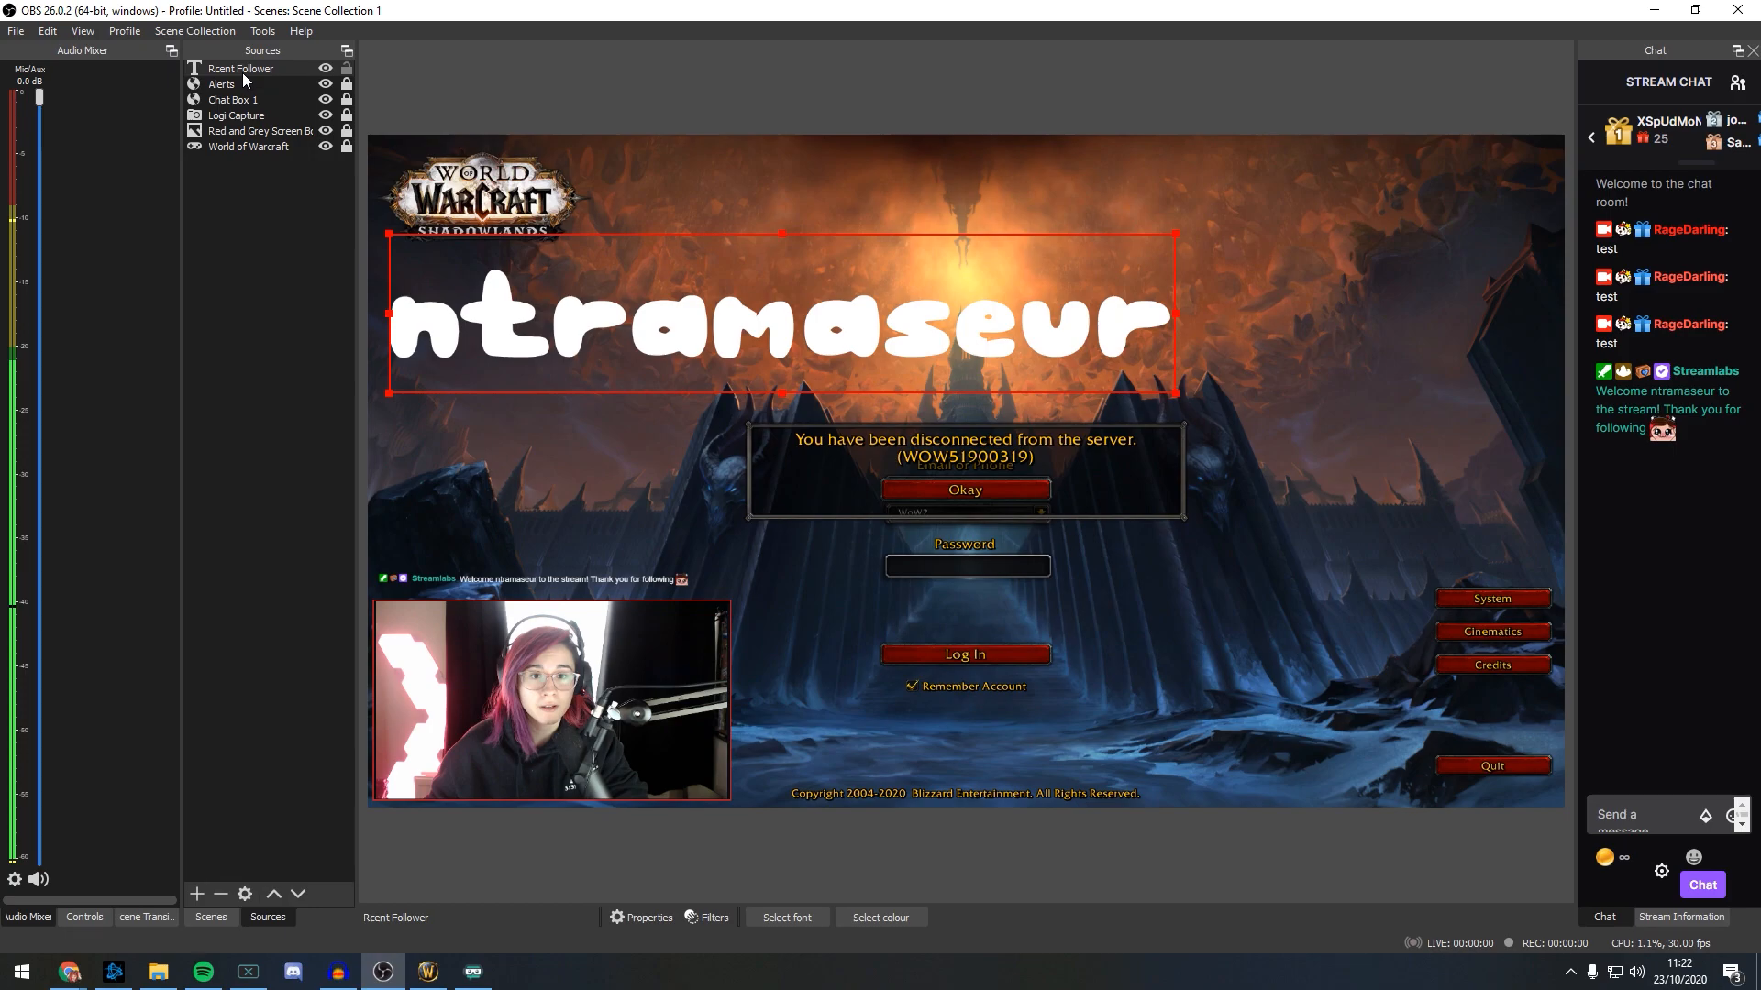
Step: Give the "Rcent Follower" text a black (#000000) outline of size 5 and deselect the source
{"action": "right_click", "coordinate": [242, 74]}
{"action": "left_click", "coordinate": [275, 440]}
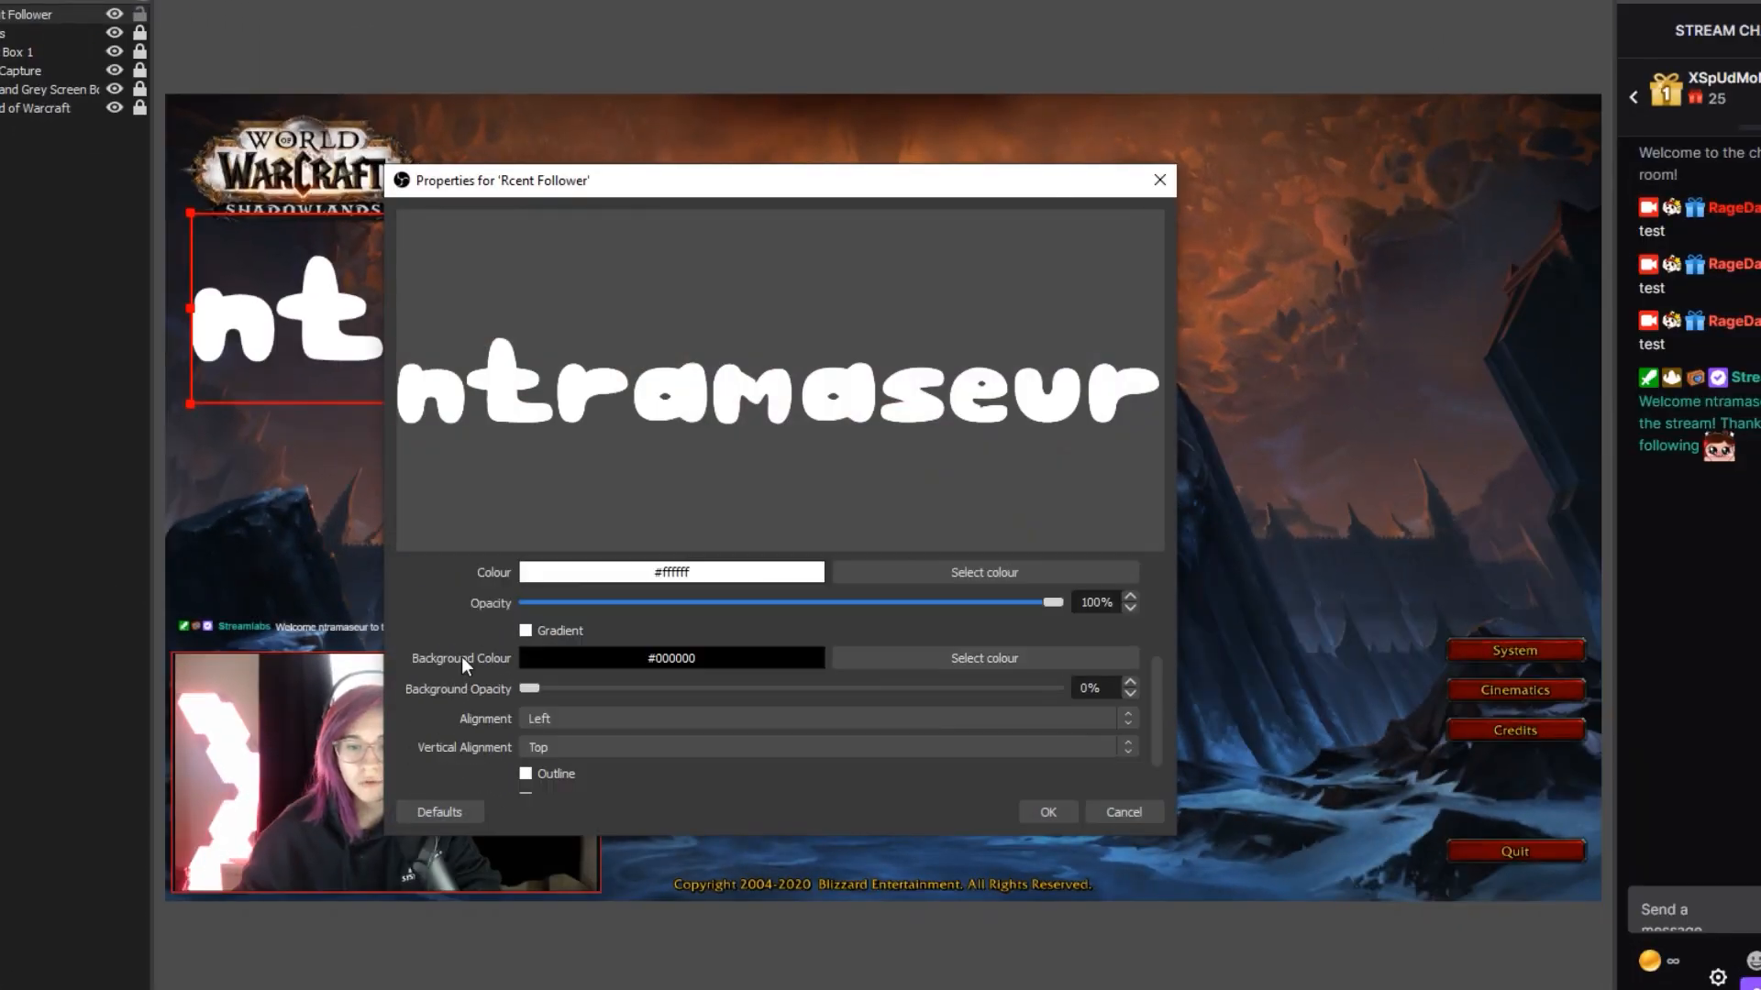
{"action": "scroll", "coordinate": [461, 657], "scroll_direction": "down", "scroll_amount": 1}
{"action": "left_click", "coordinate": [525, 724]}
{"action": "scroll", "coordinate": [513, 720], "scroll_direction": "down", "scroll_amount": 2}
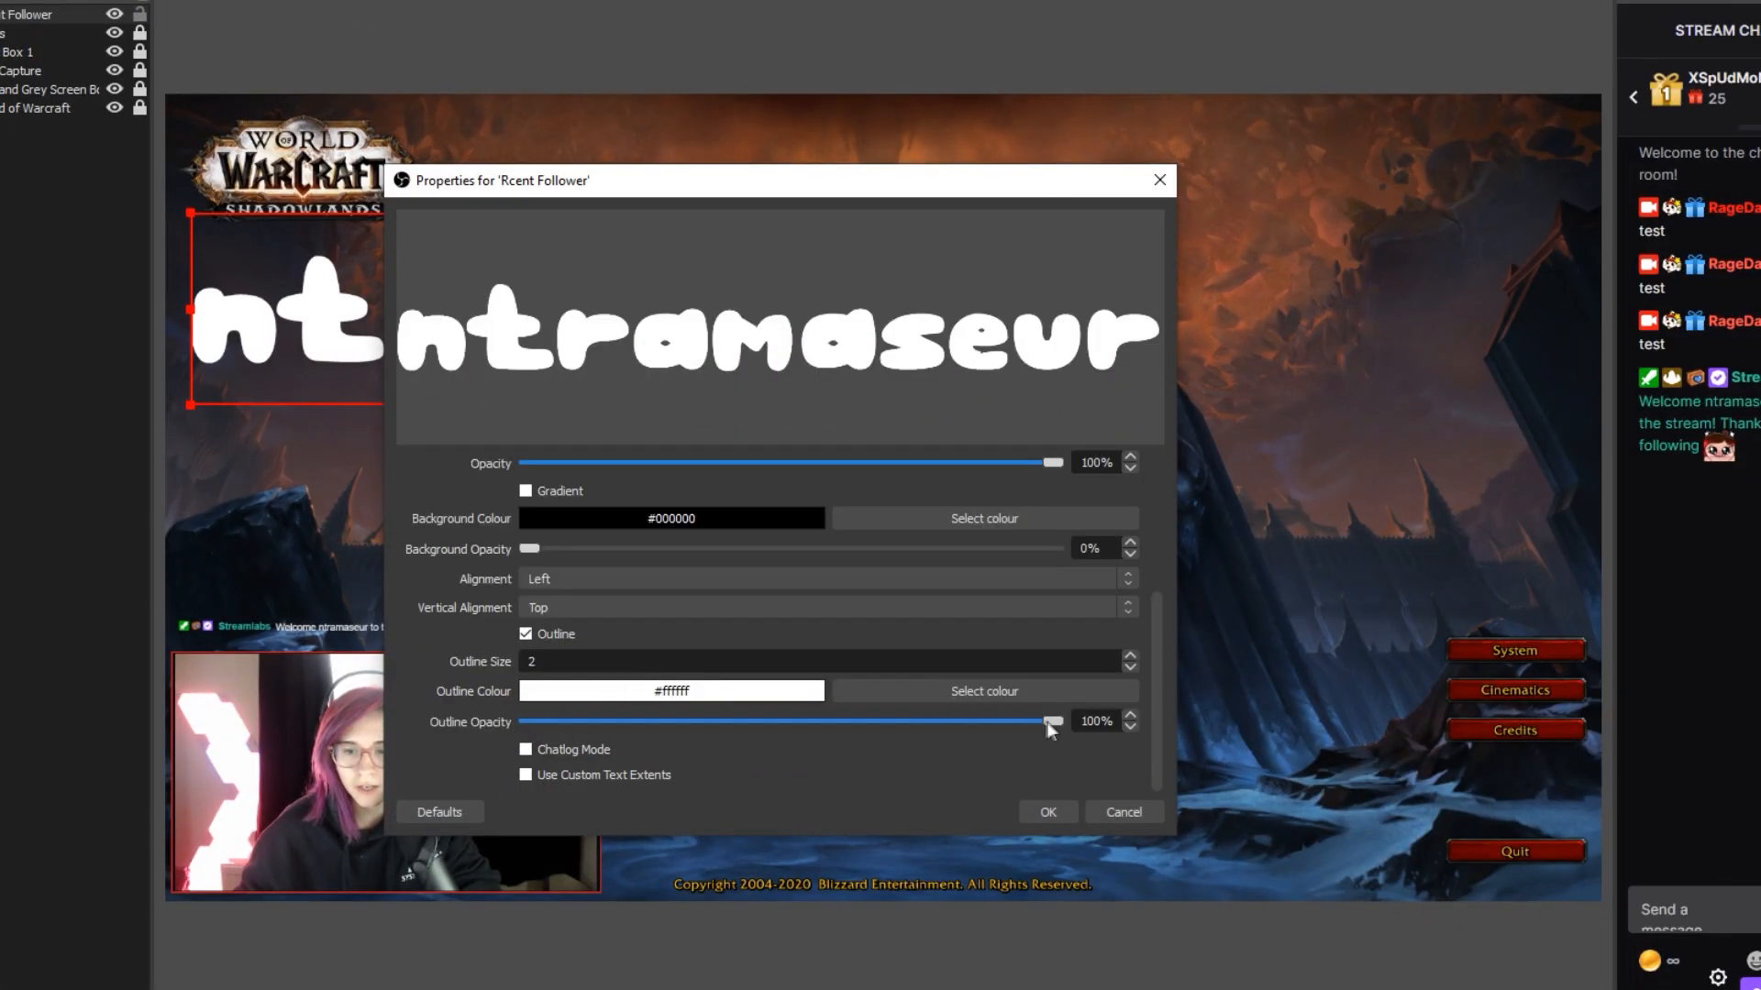
{"action": "left_click", "coordinate": [1018, 691]}
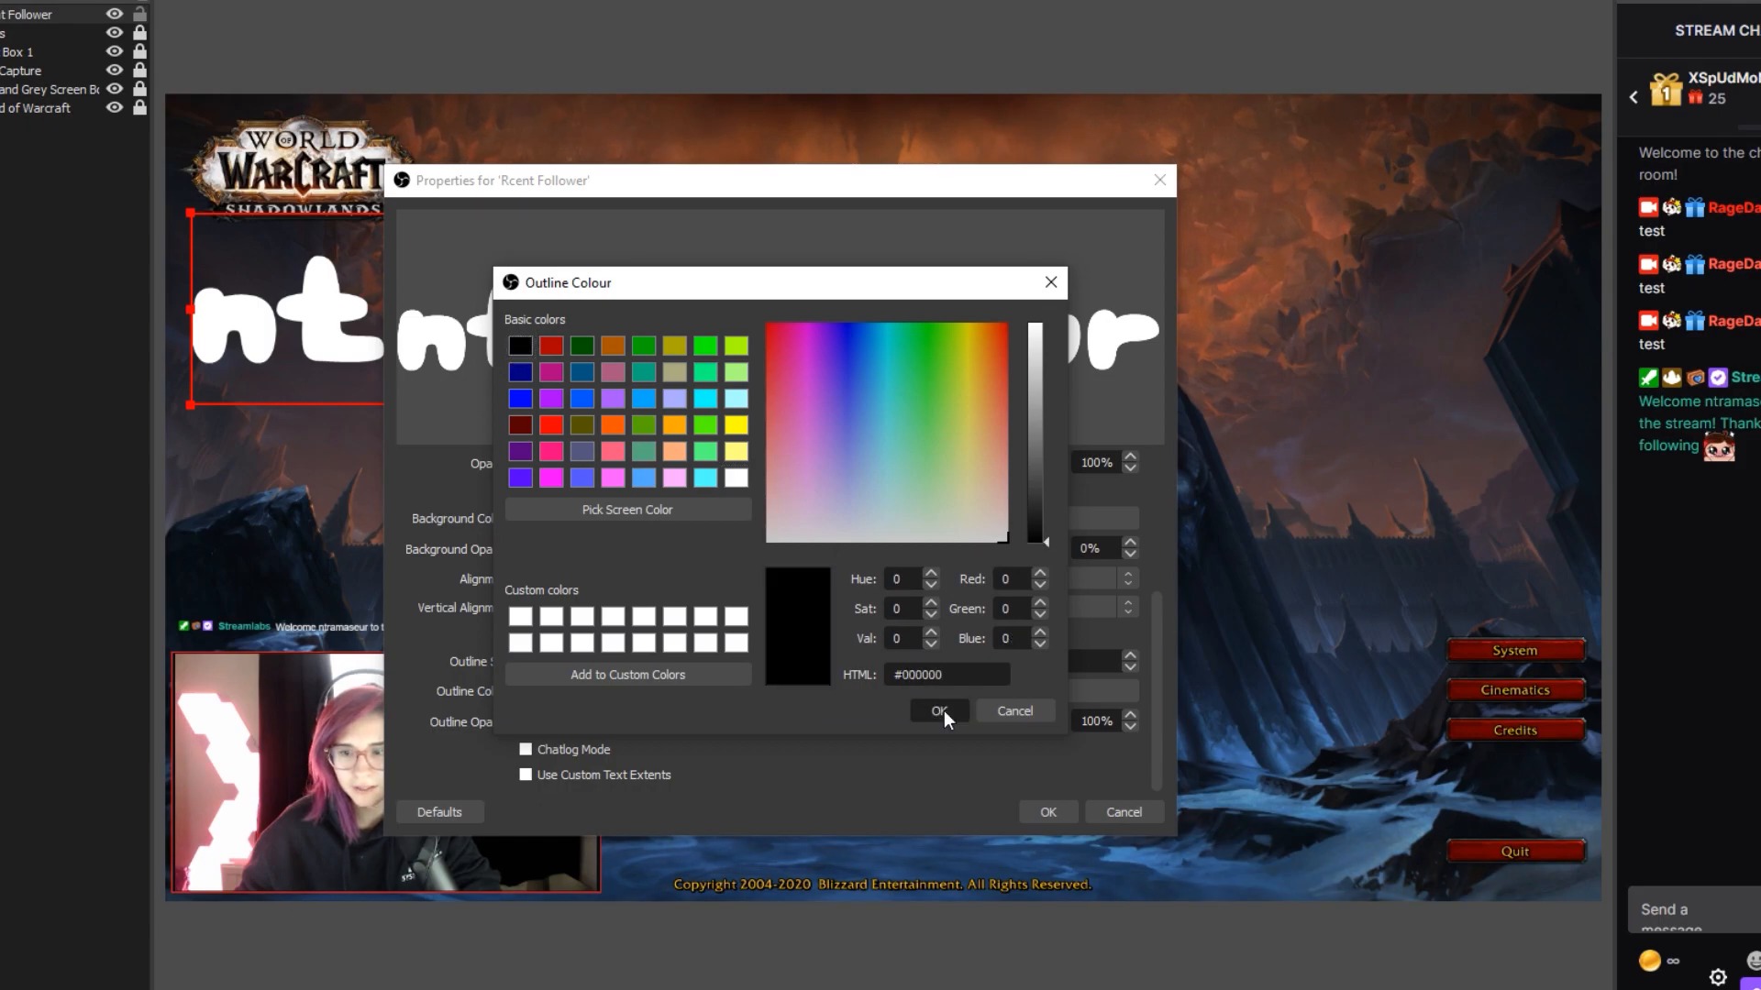
{"action": "left_click", "coordinate": [940, 712]}
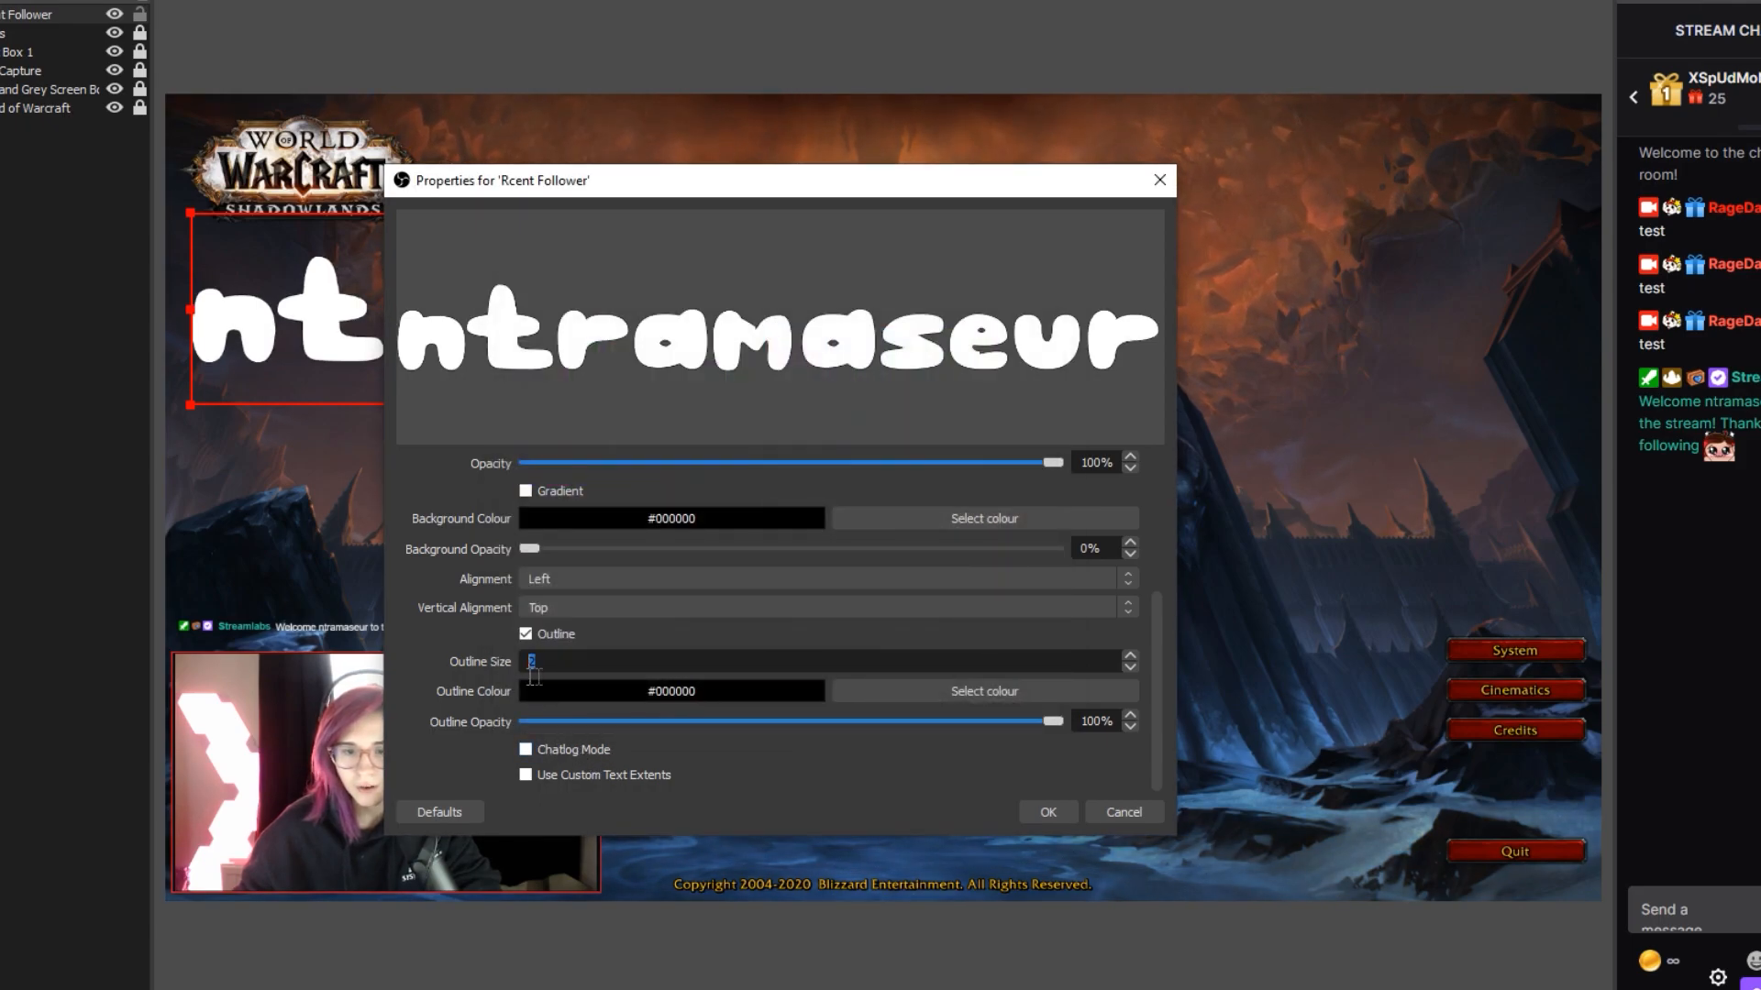
{"action": "type", "text": "5"}
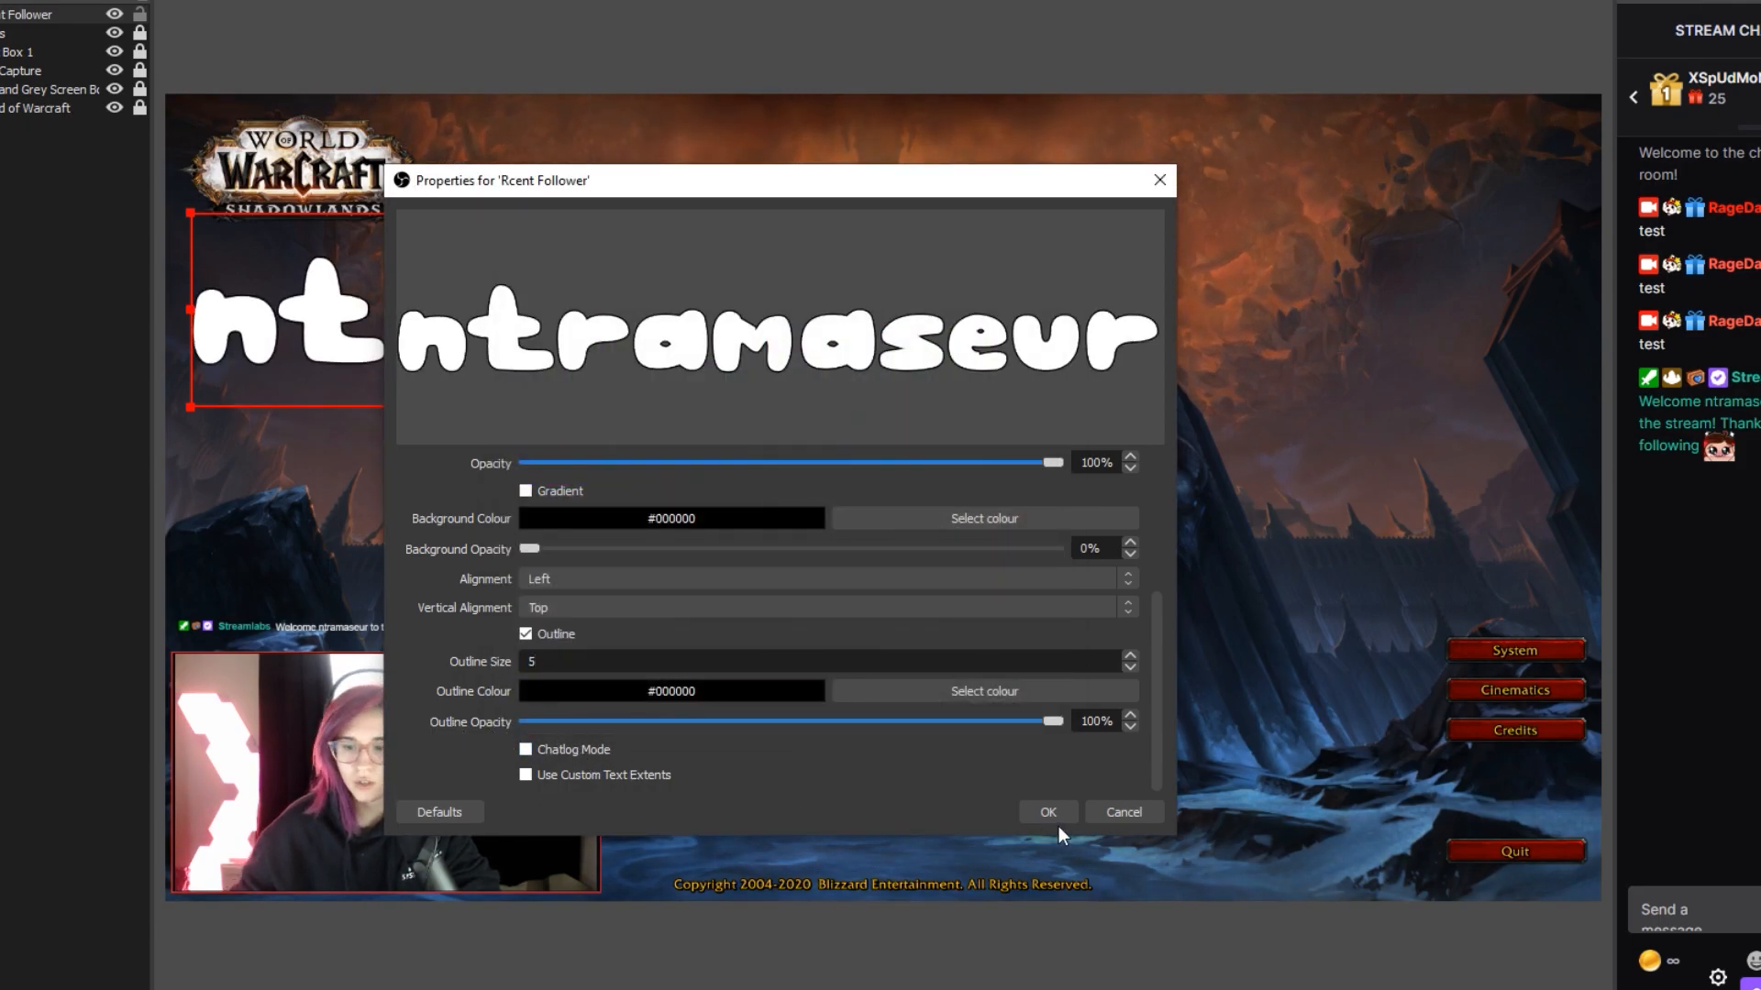
{"action": "left_click", "coordinate": [1034, 809]}
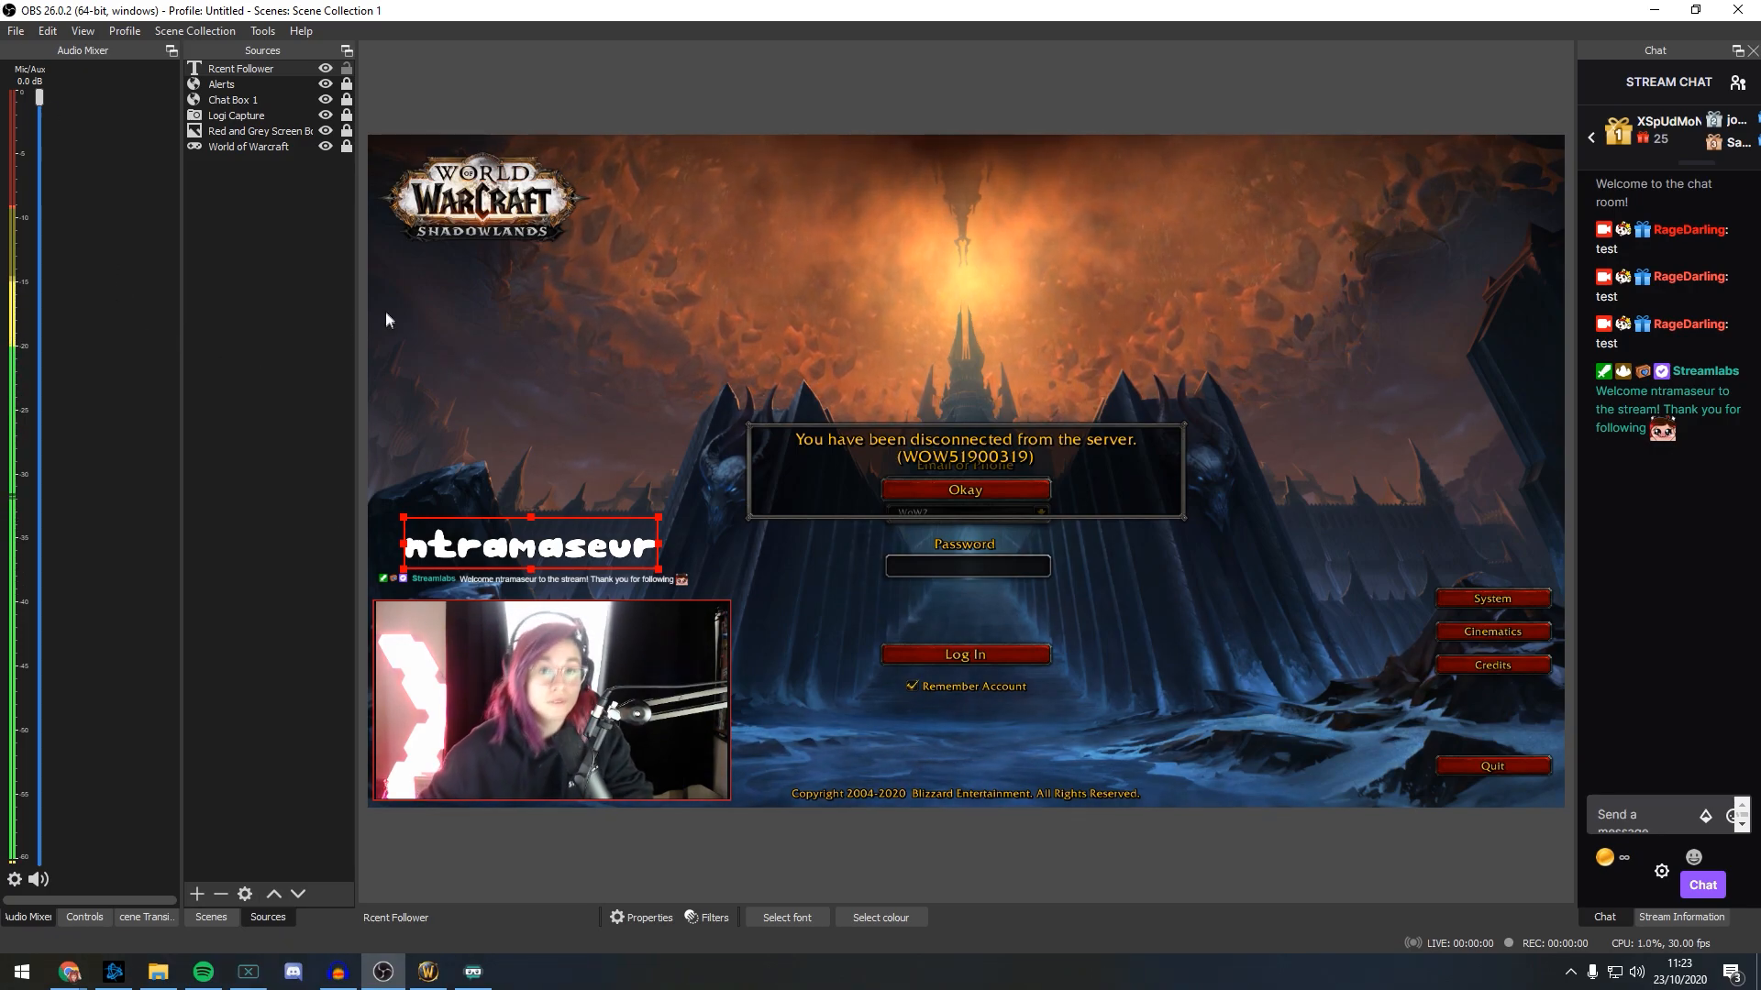
{"action": "left_click", "coordinate": [288, 212]}
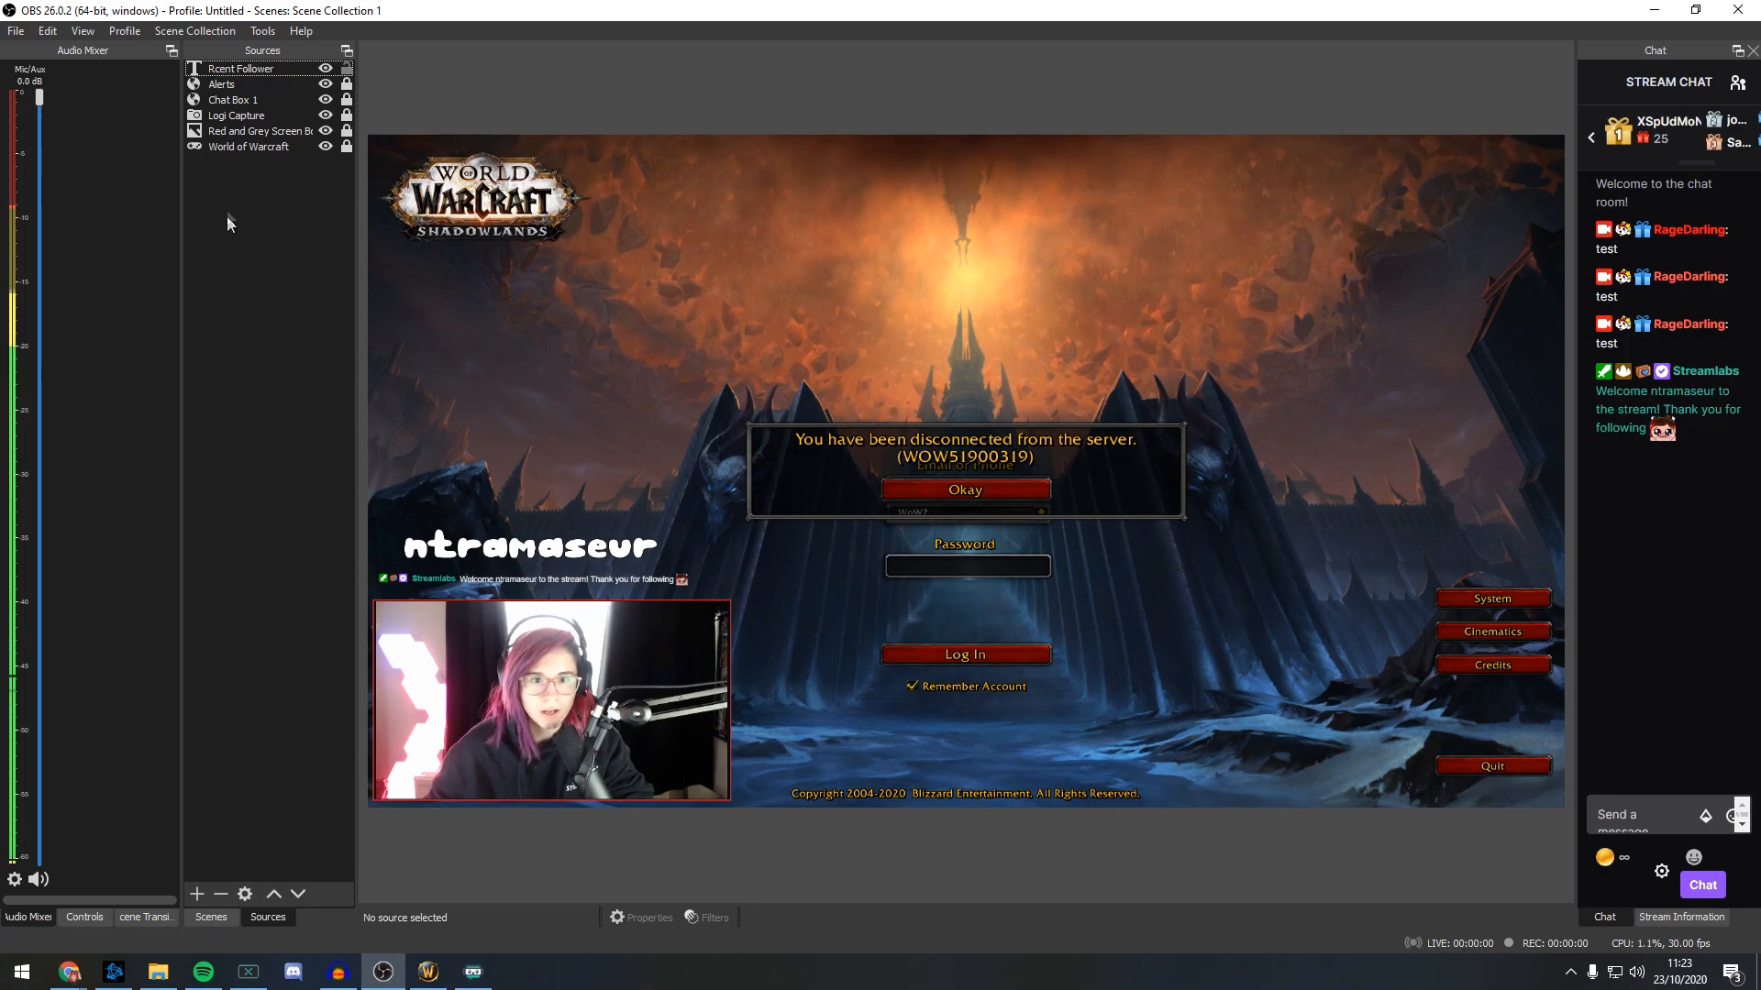
Step: In the Streamlabs stream labels app, set the Session Subscriber Count message template to "{count}/5" and save it
{"action": "left_click", "coordinate": [473, 971]}
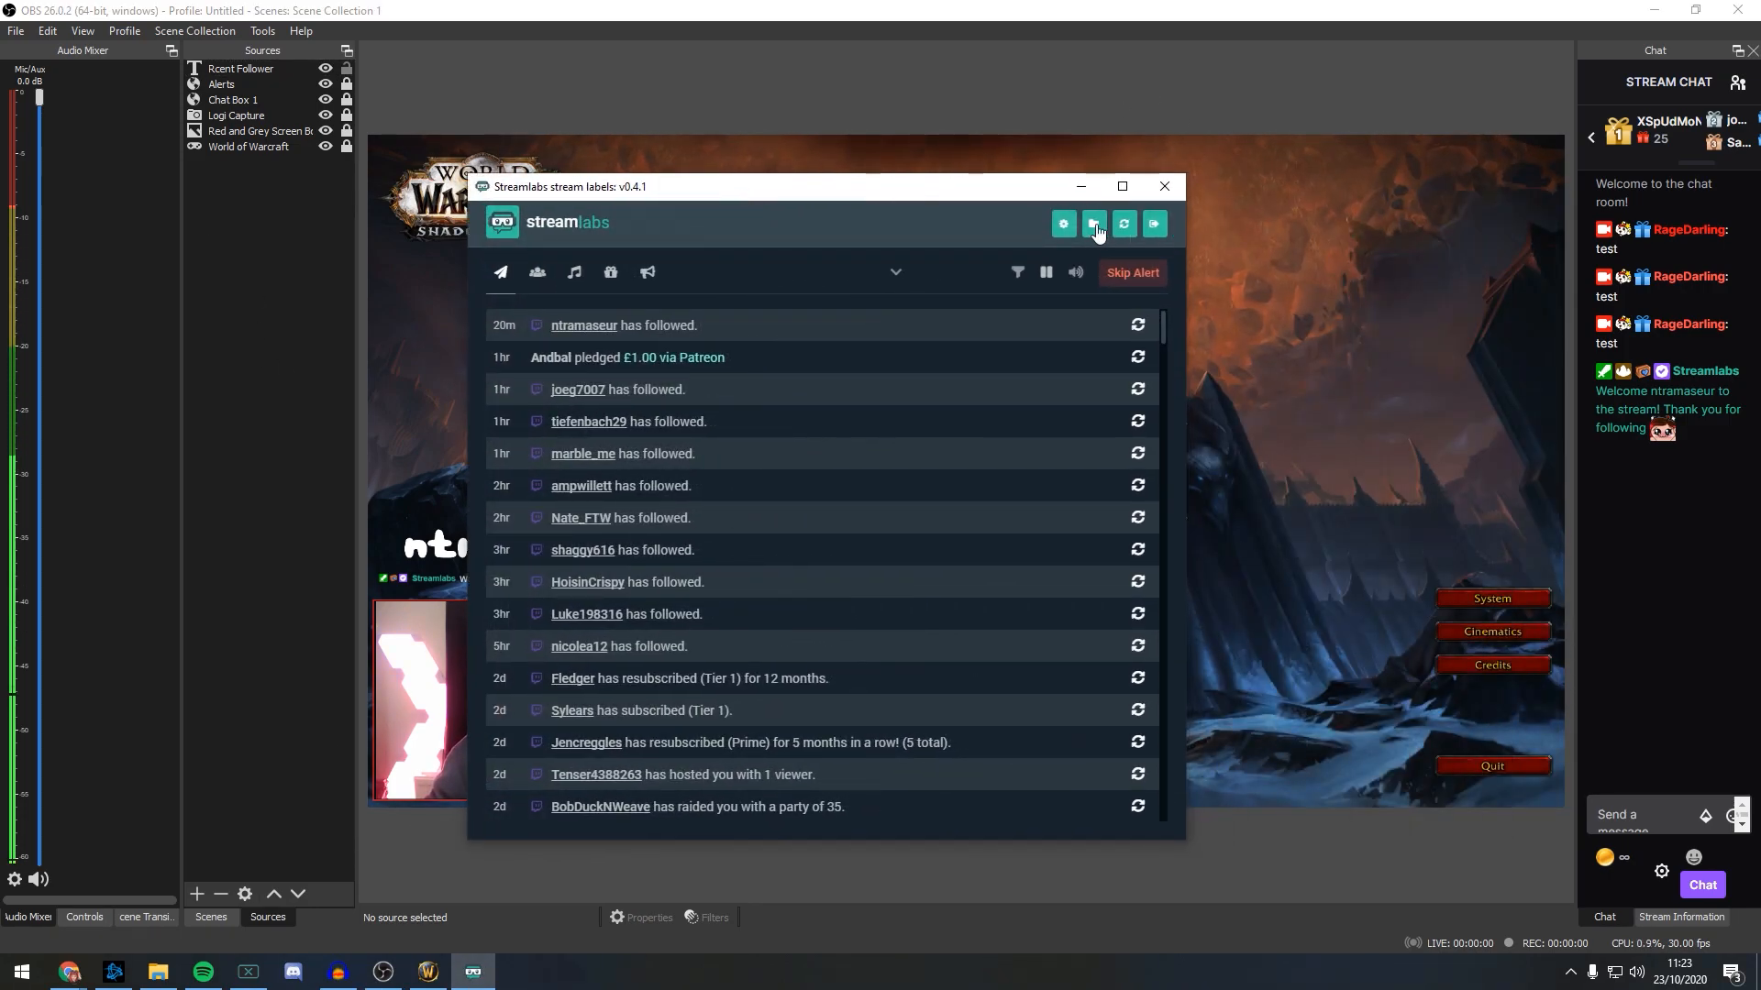
{"action": "left_click", "coordinate": [1064, 226]}
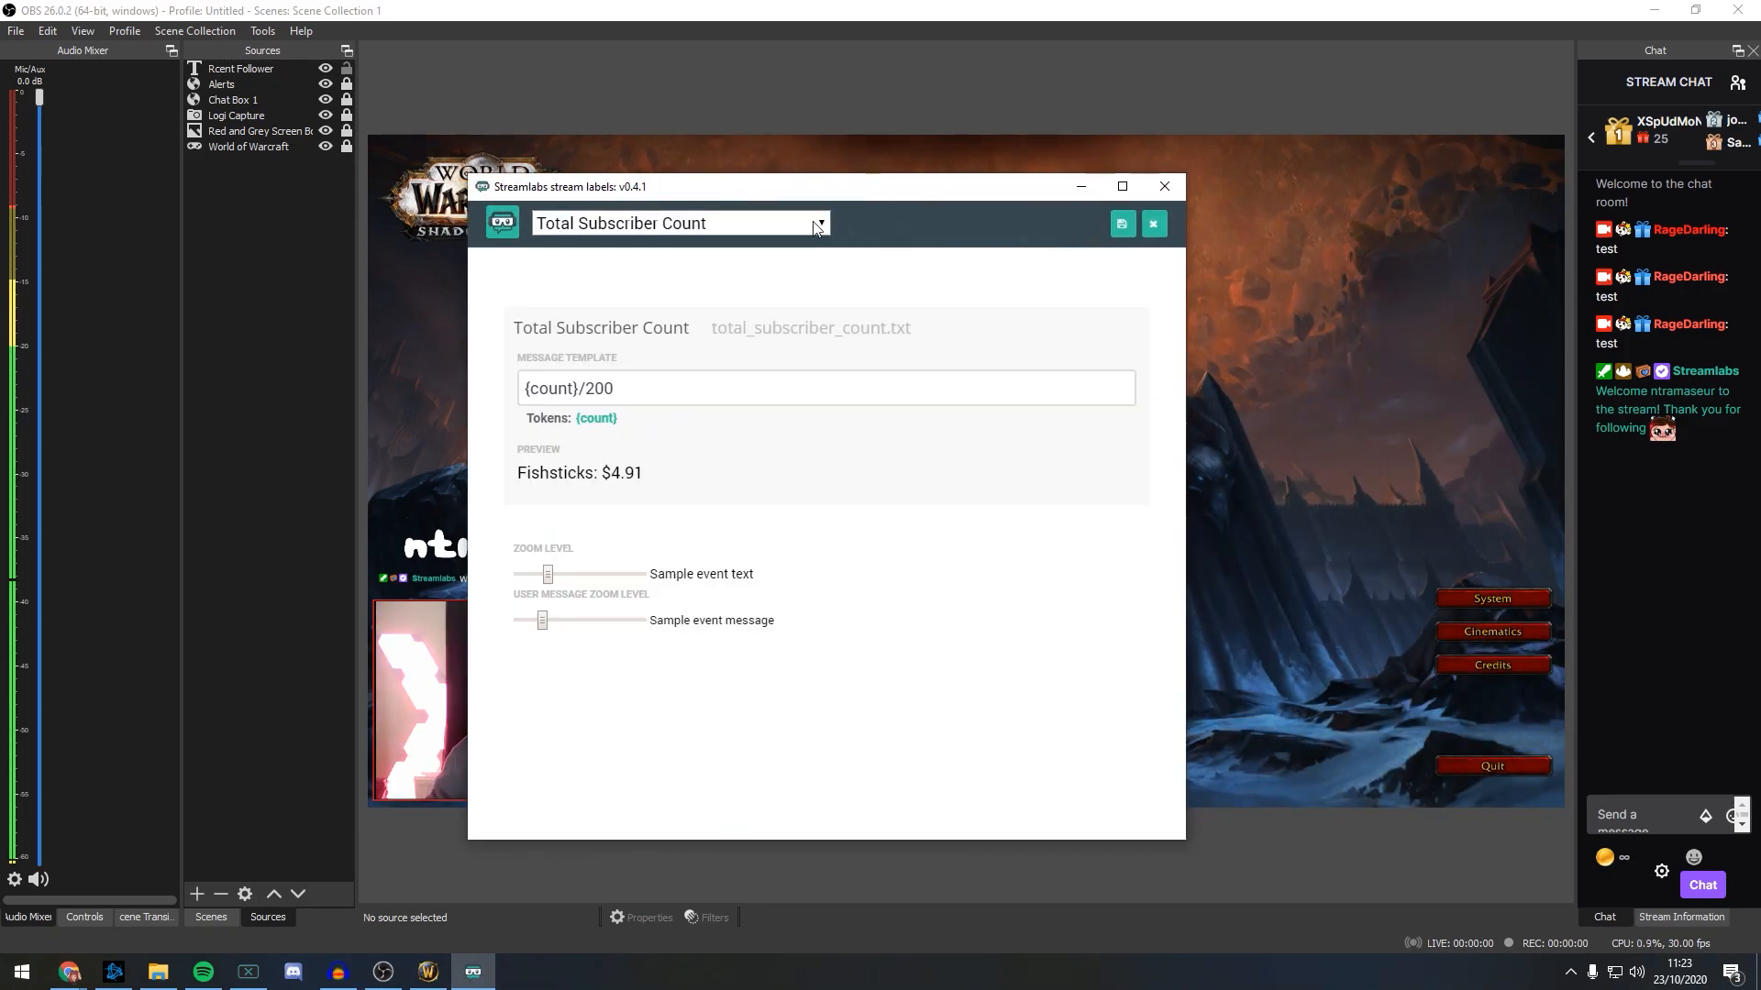
{"action": "left_click", "coordinate": [660, 226]}
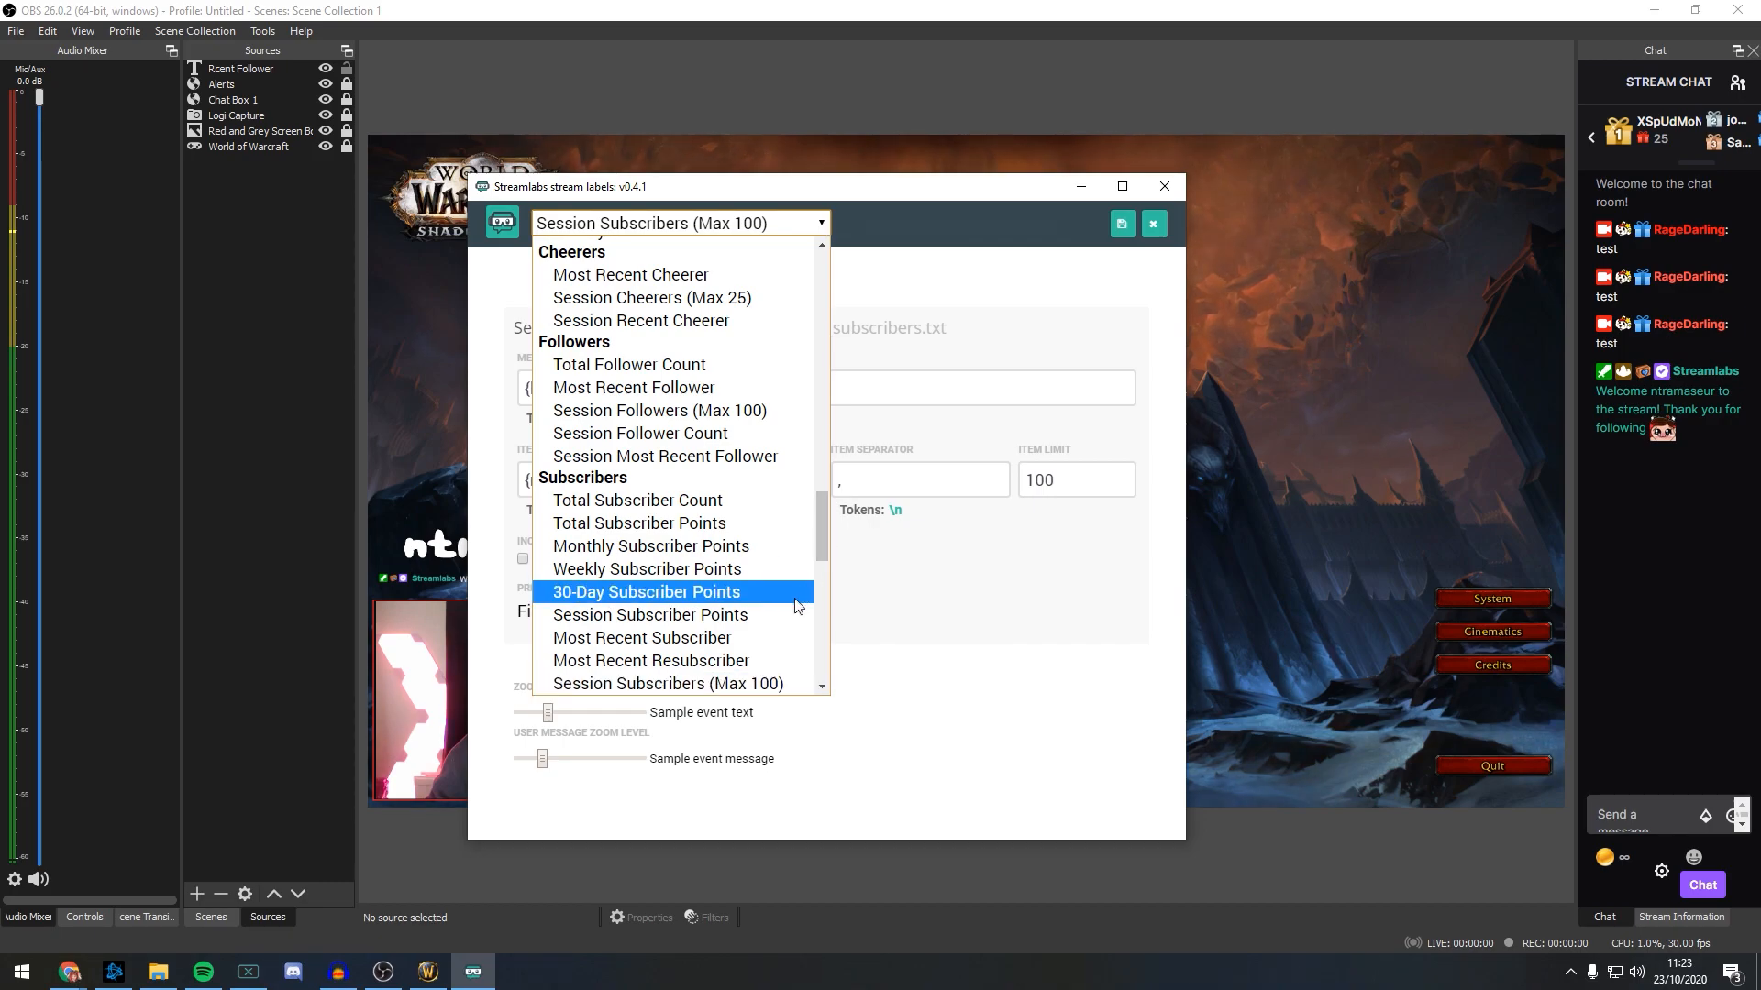
{"action": "left_click_drag", "start_coordinate": [822, 515], "coordinate": [822, 542]}
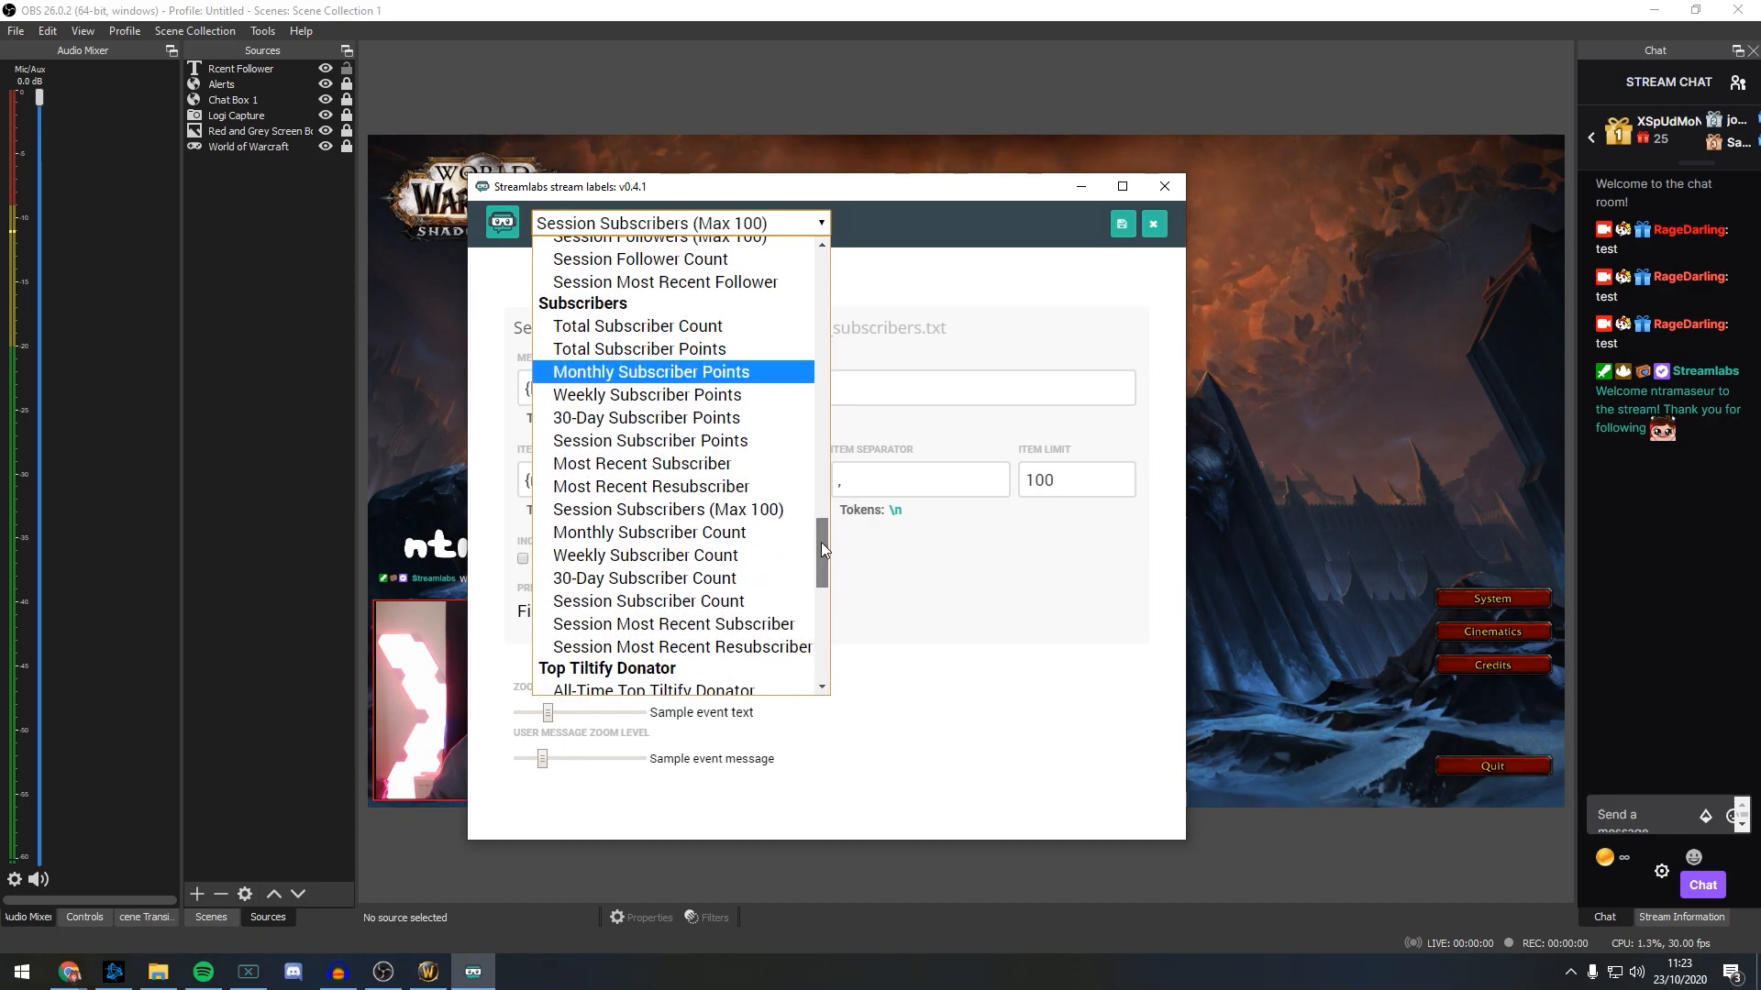
{"action": "left_click", "coordinate": [778, 604]}
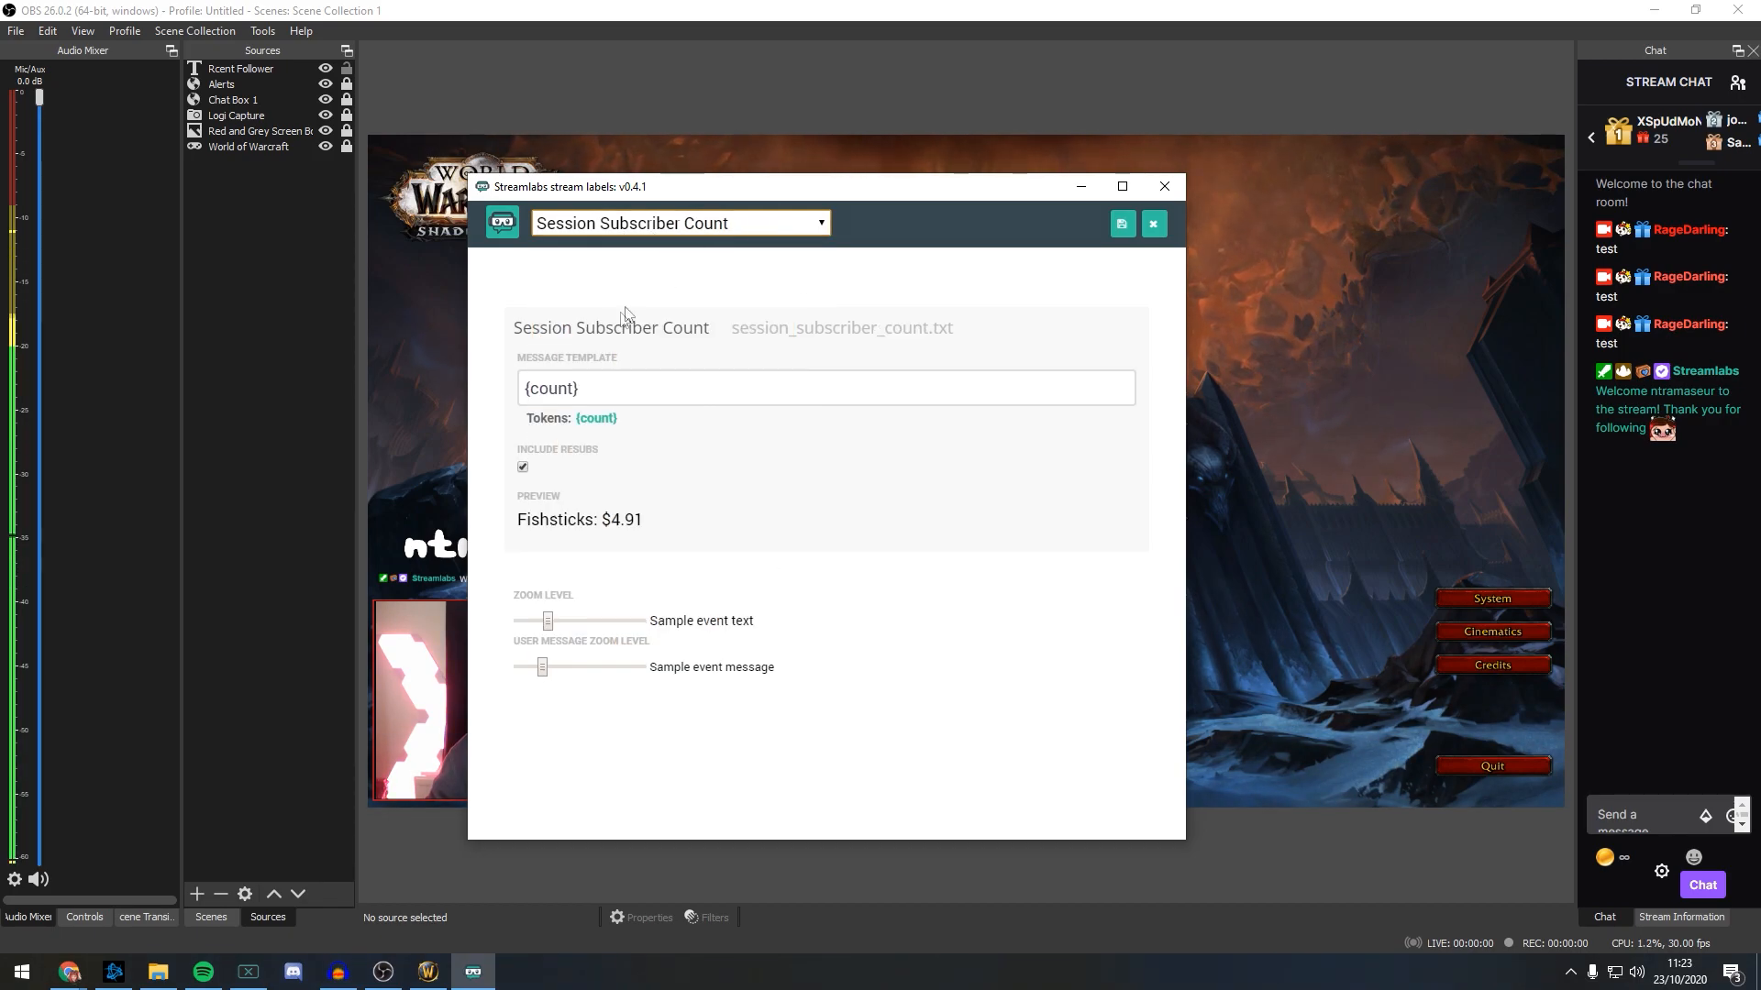
{"action": "left_click_drag", "start_coordinate": [645, 400], "coordinate": [480, 407]}
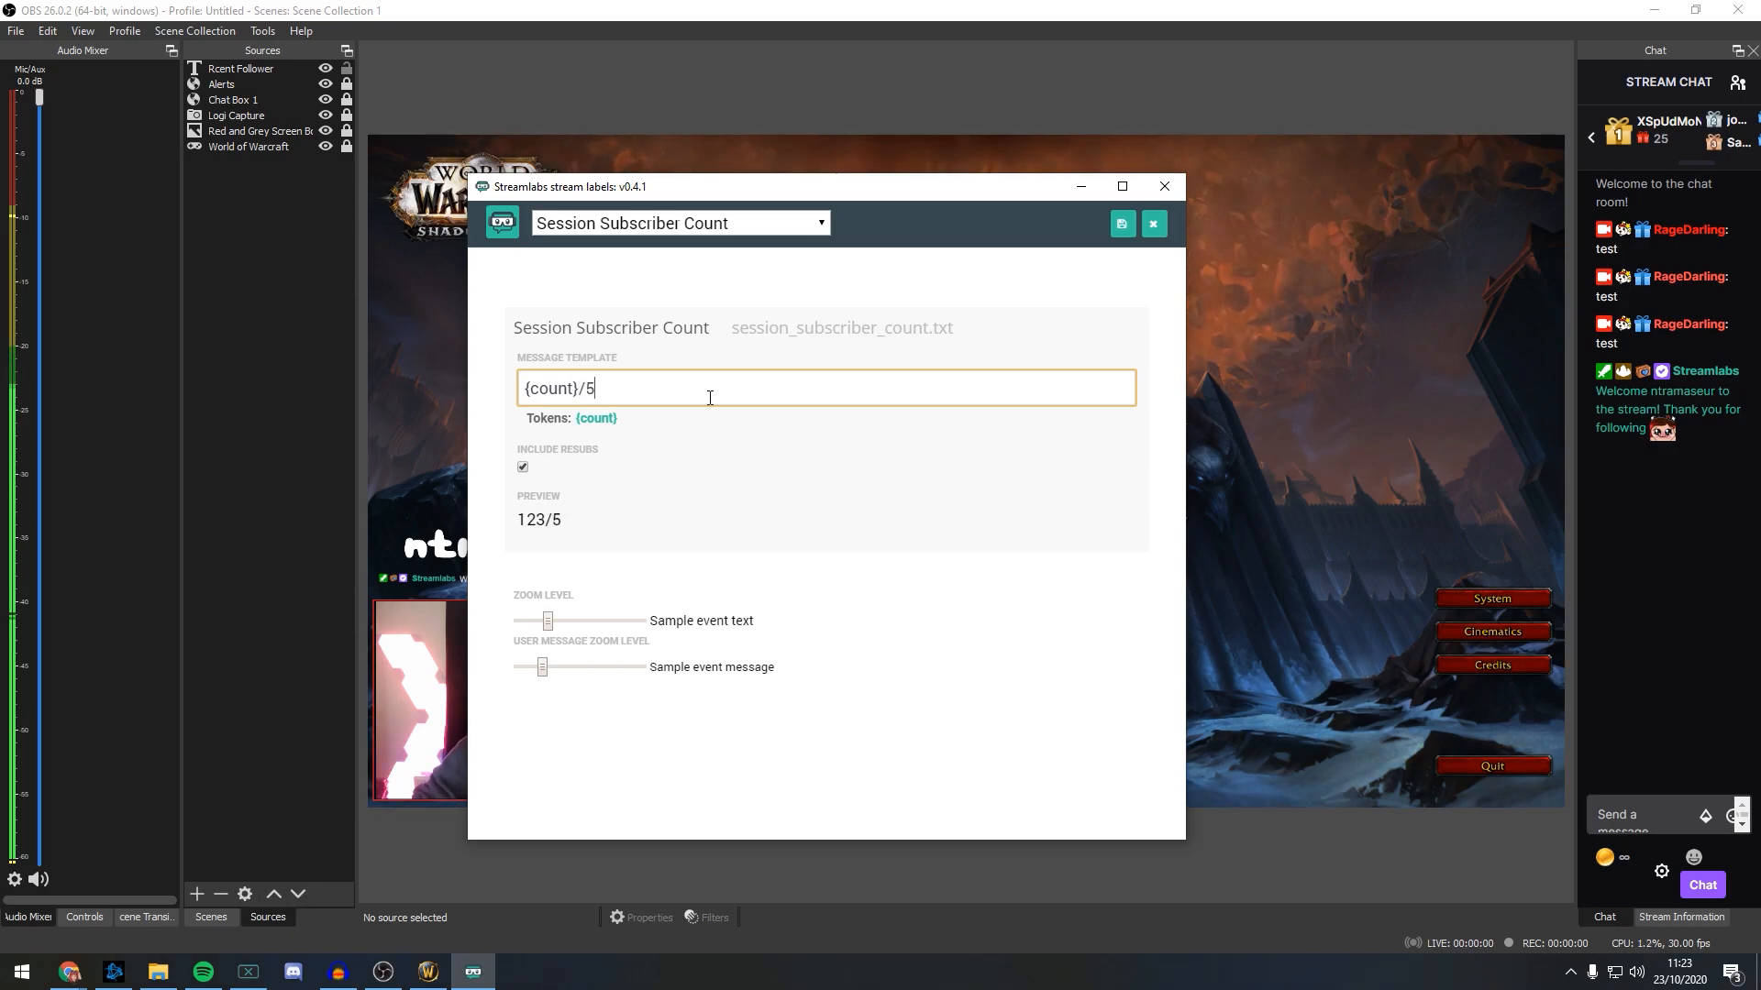
{"action": "left_click", "coordinate": [1122, 226]}
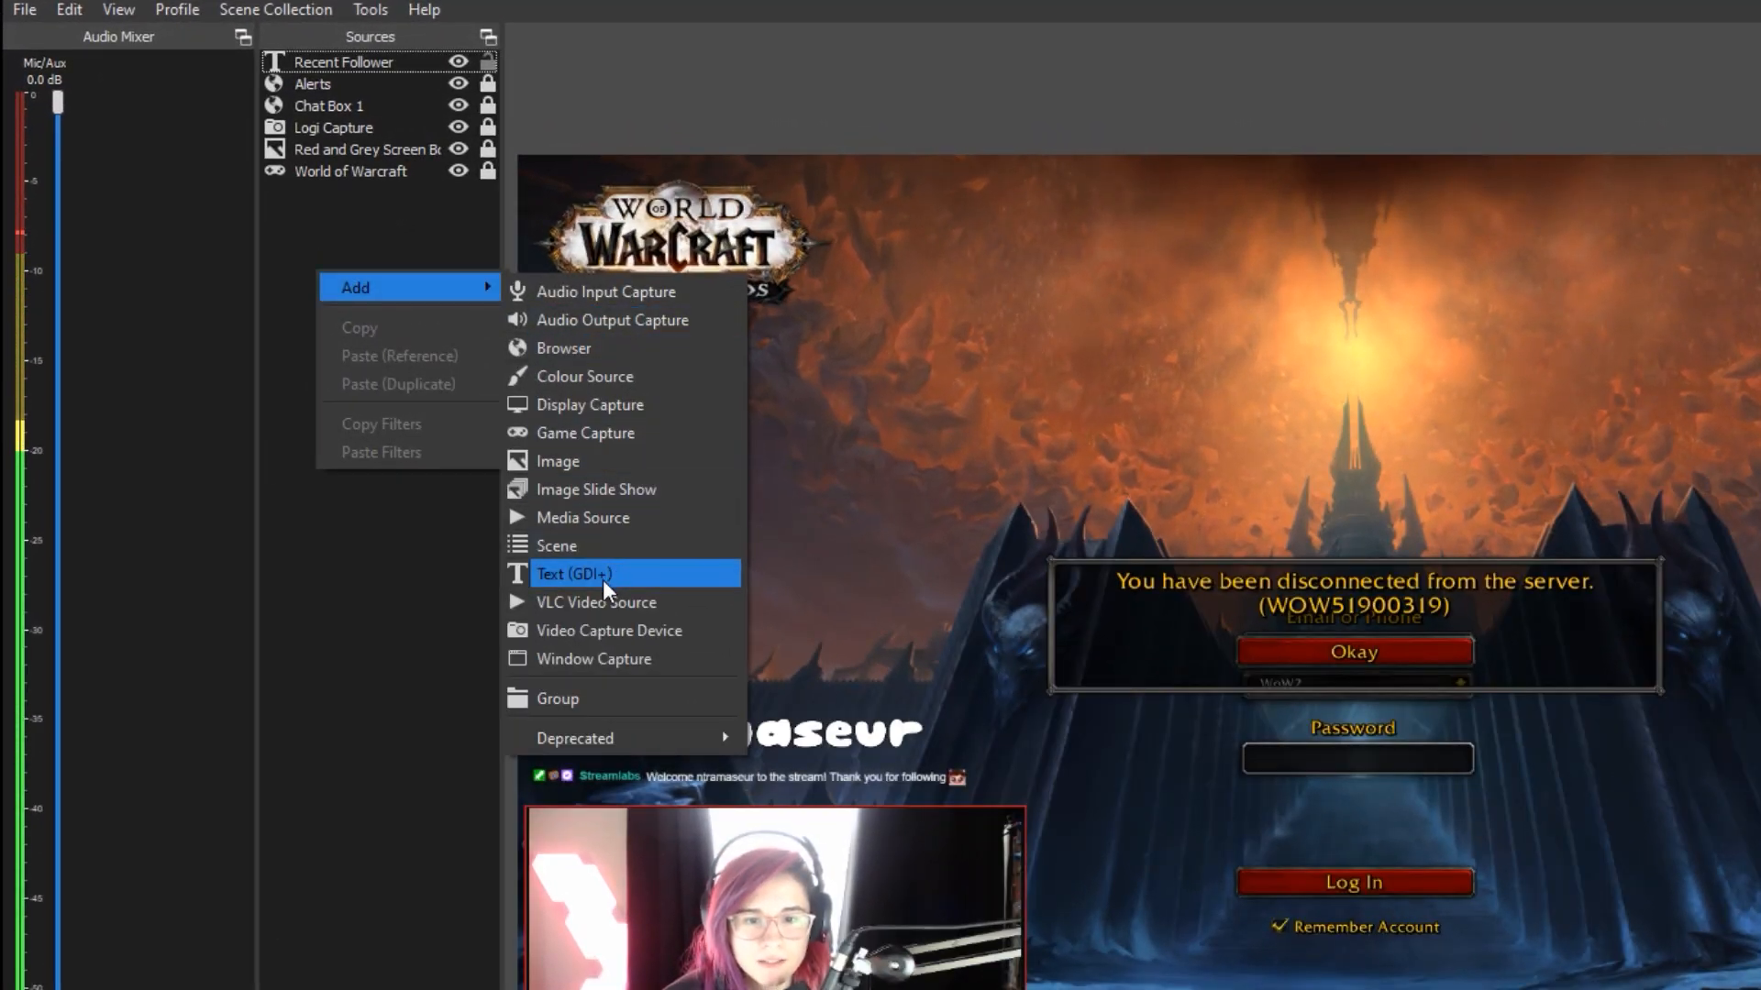
Step: Add a new Text (GDI+) source named "Session Subs" in OBS Studio and set its font to Are You Kitten Me
{"action": "left_click", "coordinate": [596, 566]}
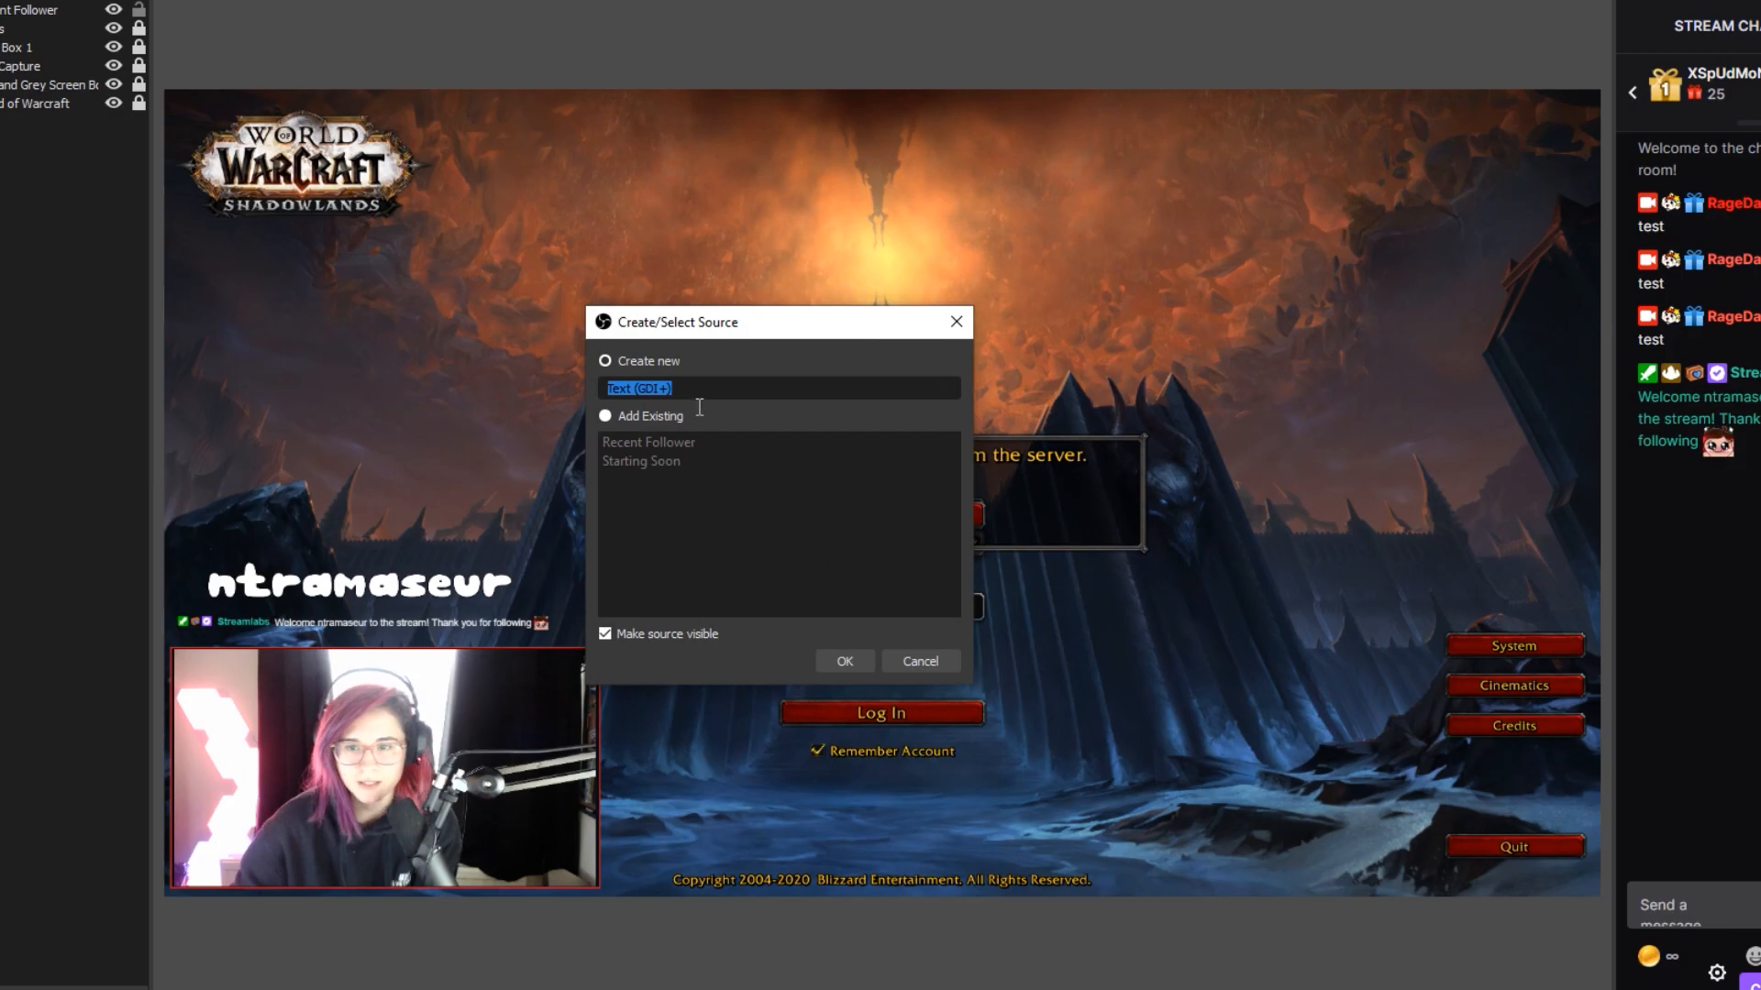
{"action": "type", "text": "Sessionb"}
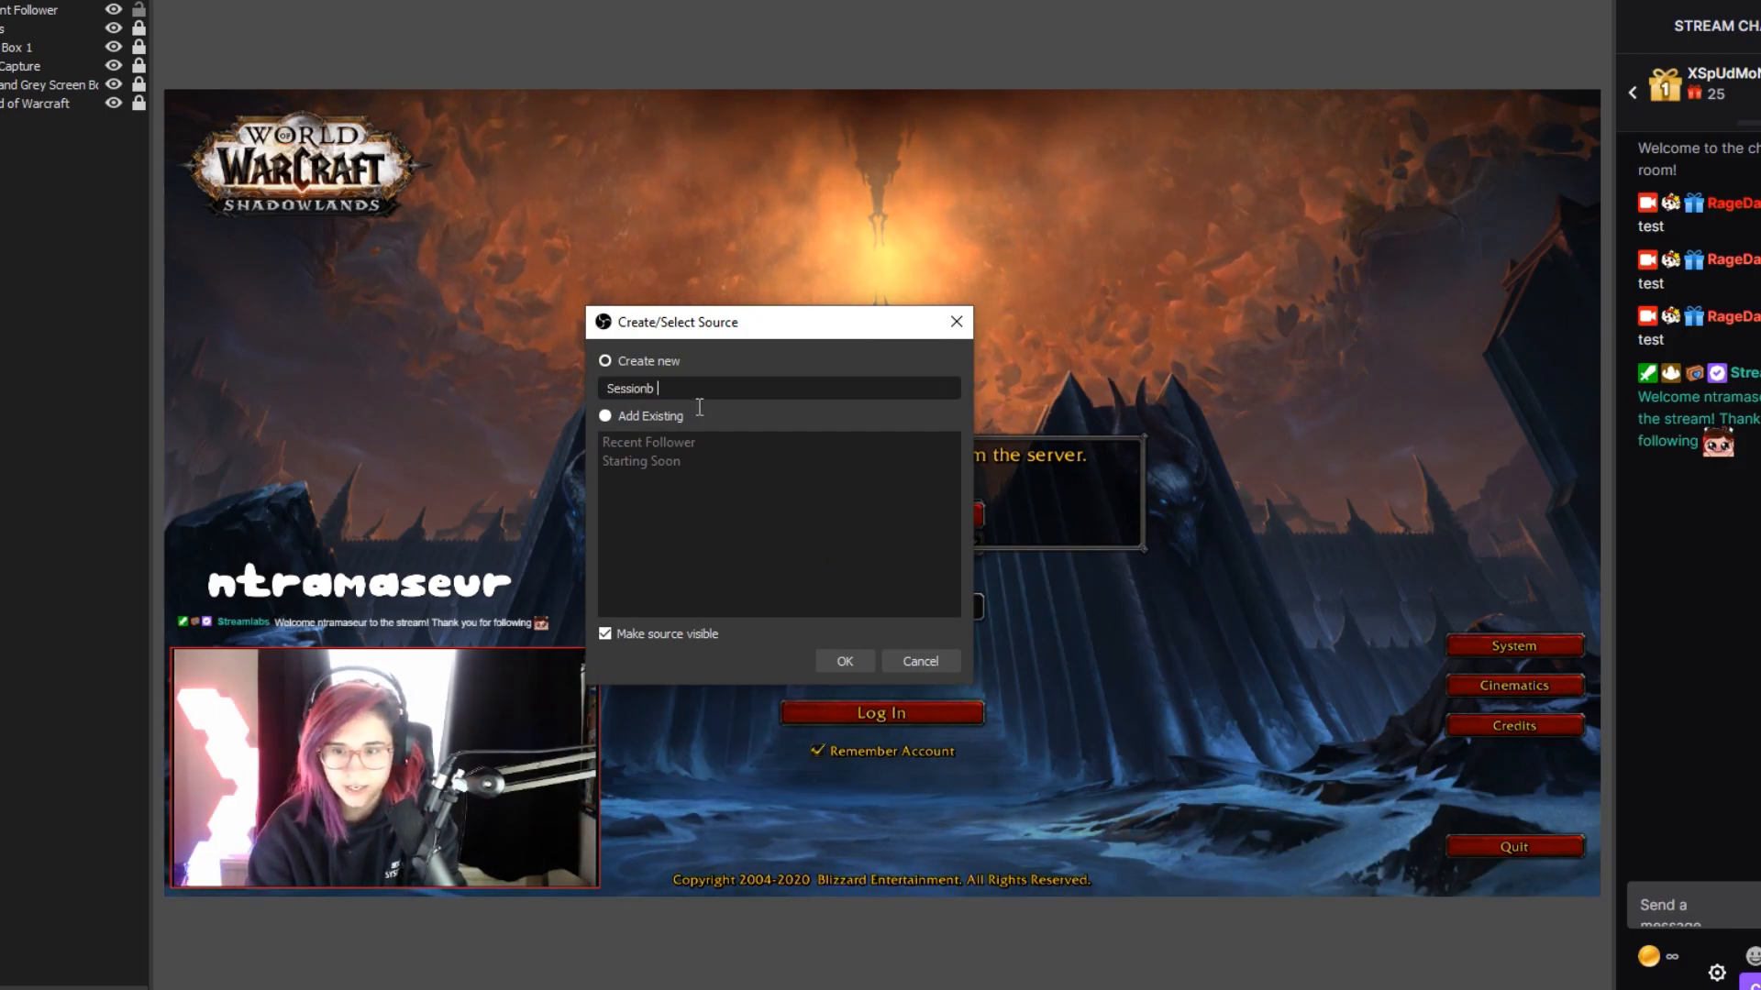
{"action": "key", "text": "Return"}
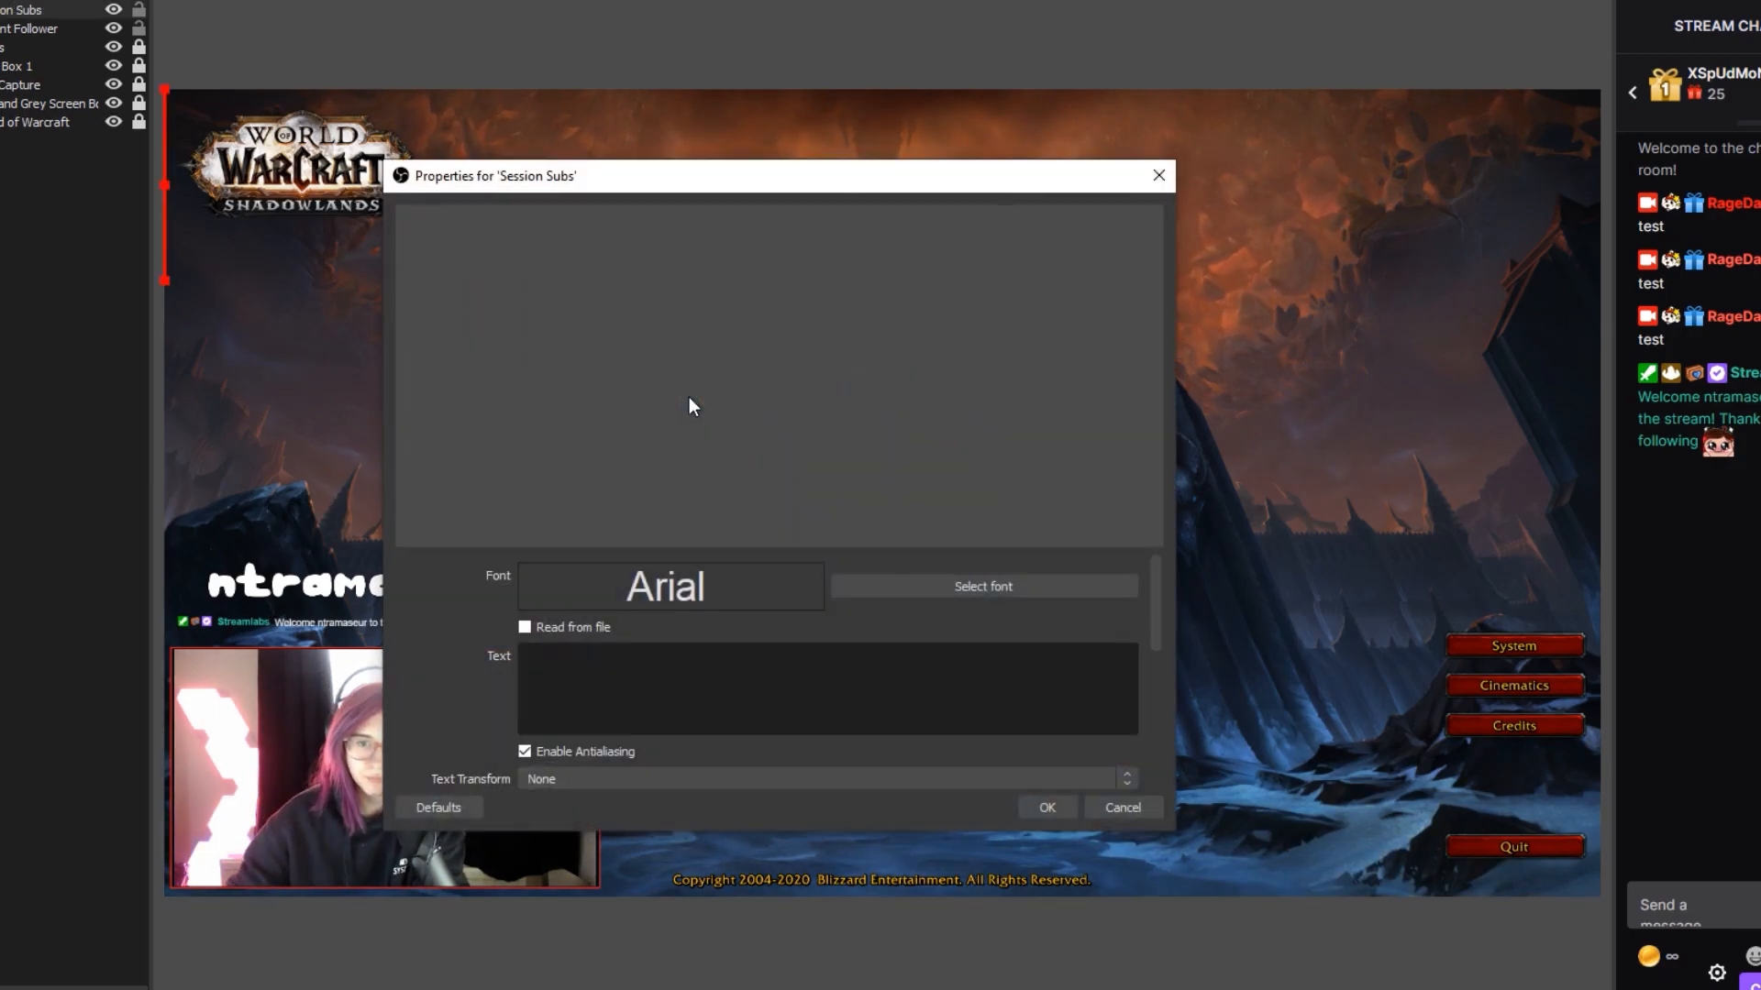
{"action": "left_click", "coordinate": [1068, 592]}
{"action": "left_click", "coordinate": [636, 488]}
{"action": "left_click", "coordinate": [924, 686]}
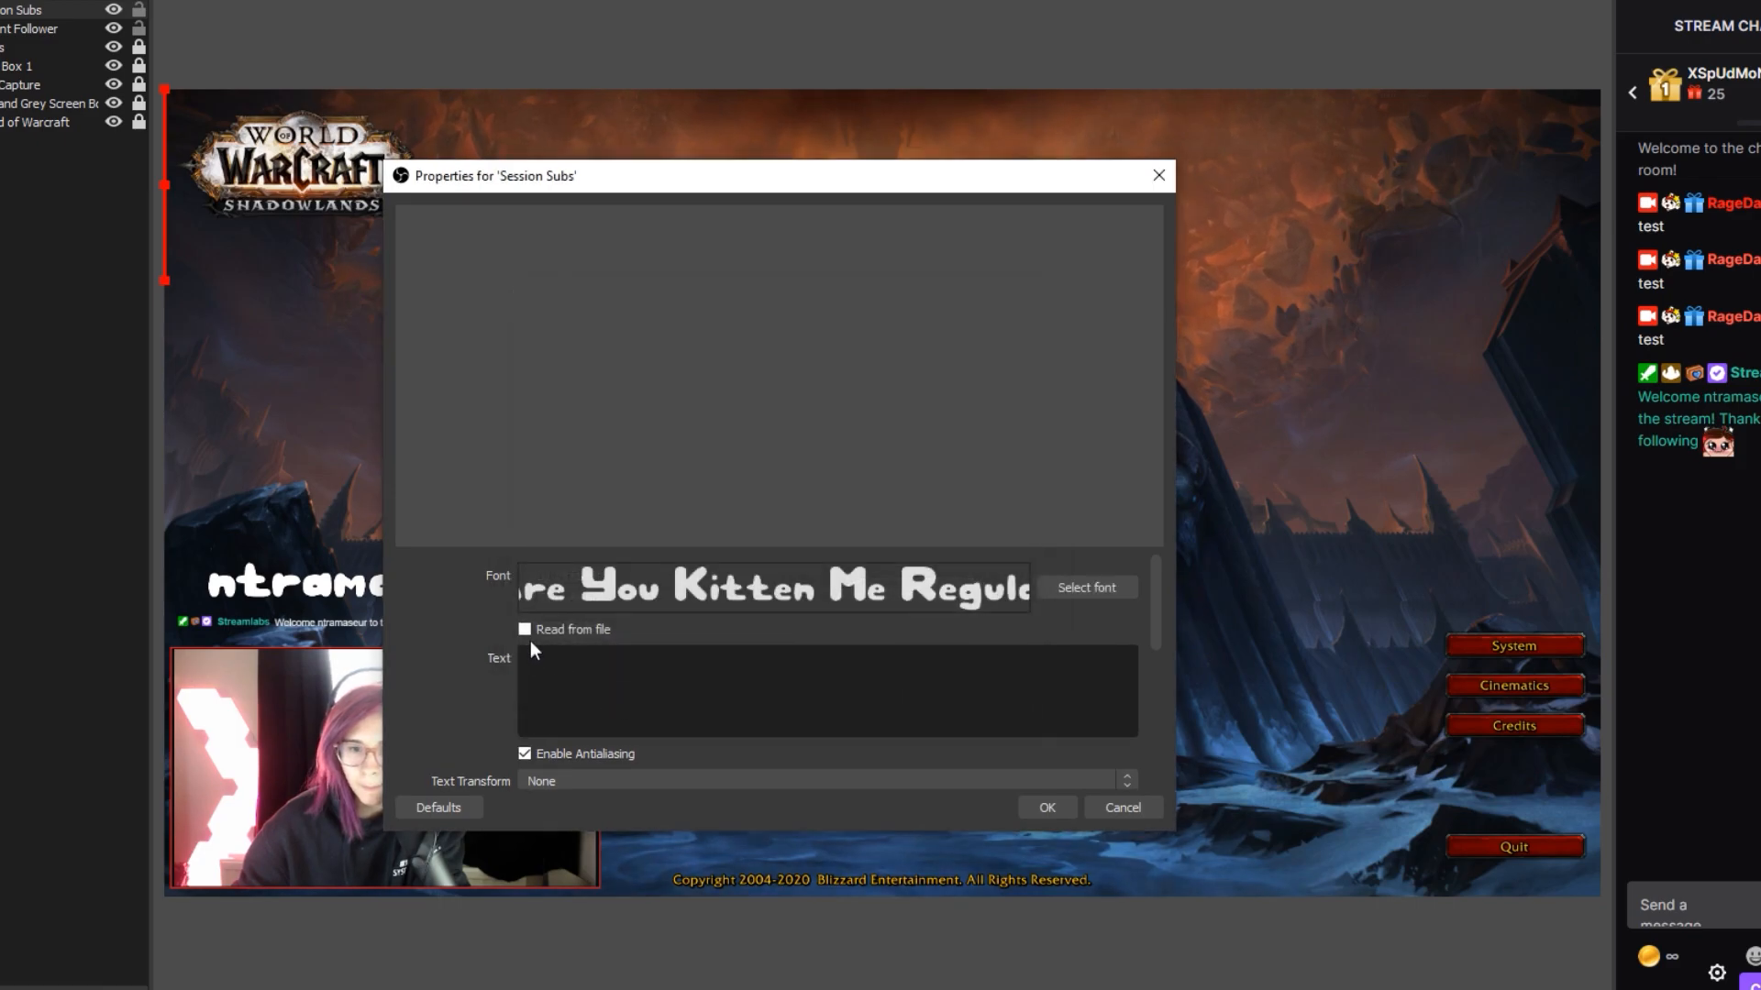
Step: Have the Session Subs text read from session_subscriber_count.txt in the Labels folder, and move it to the upper middle of the scene
{"action": "left_click", "coordinate": [530, 632]}
{"action": "left_click", "coordinate": [1105, 552]}
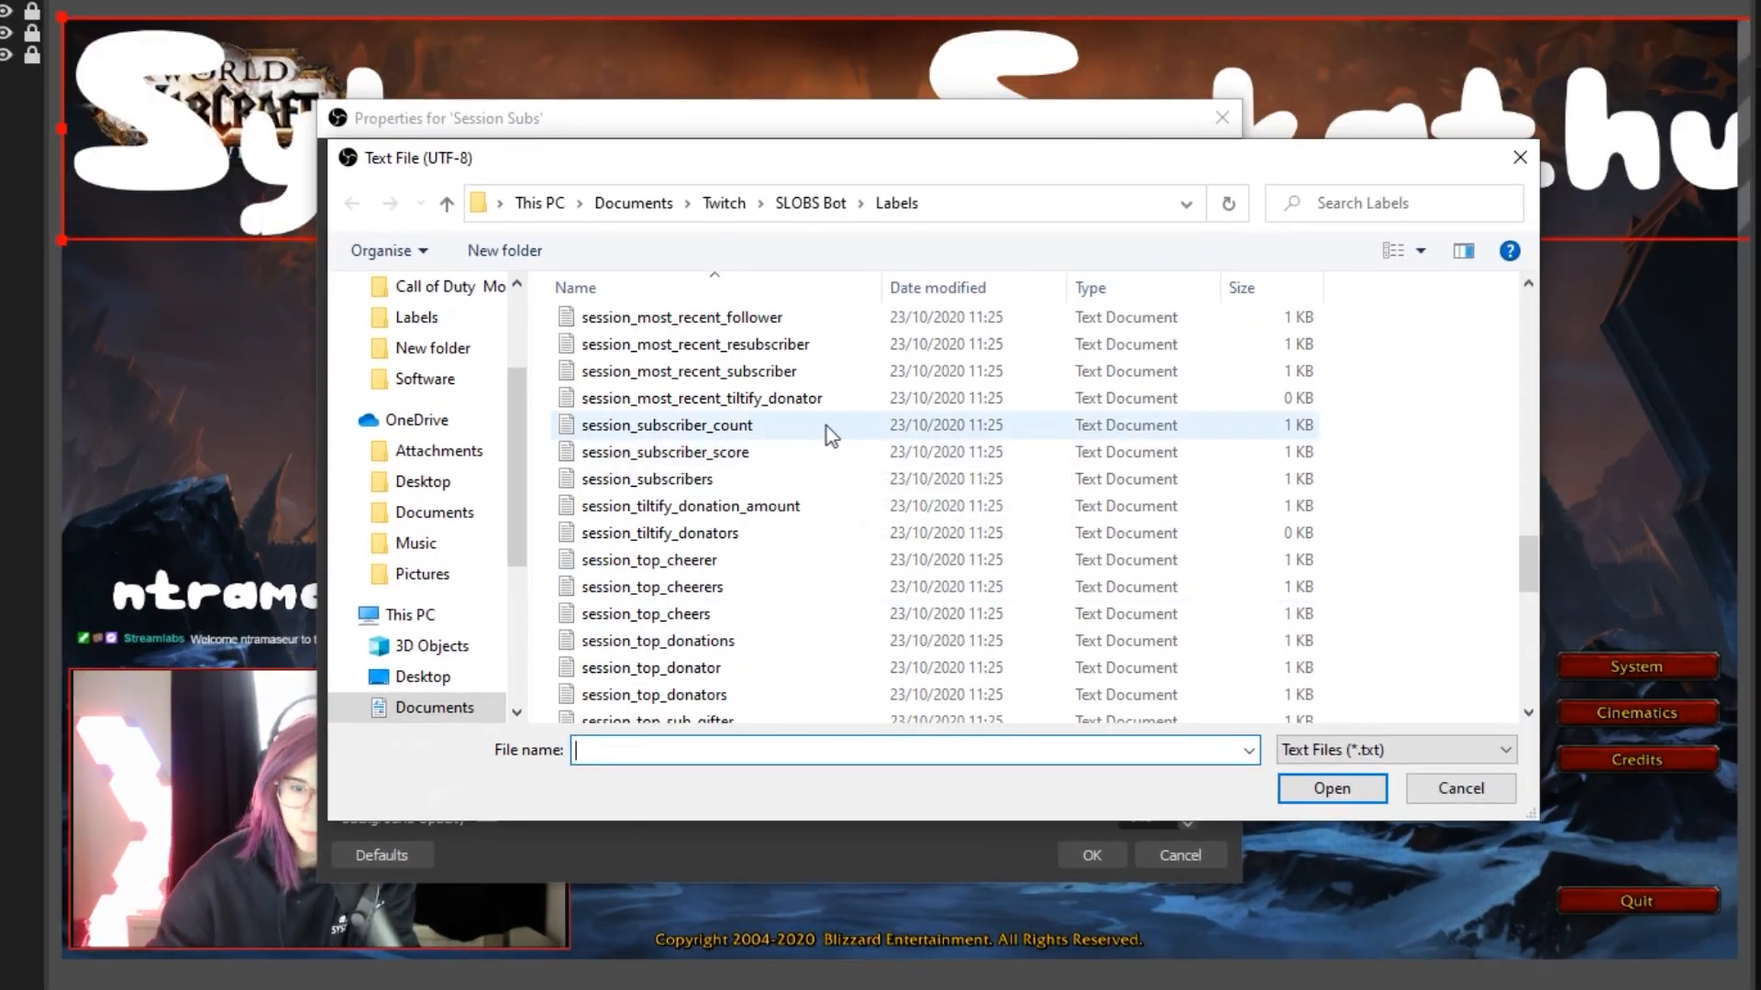
{"action": "left_click", "coordinate": [697, 425]}
{"action": "left_click", "coordinate": [1345, 786]}
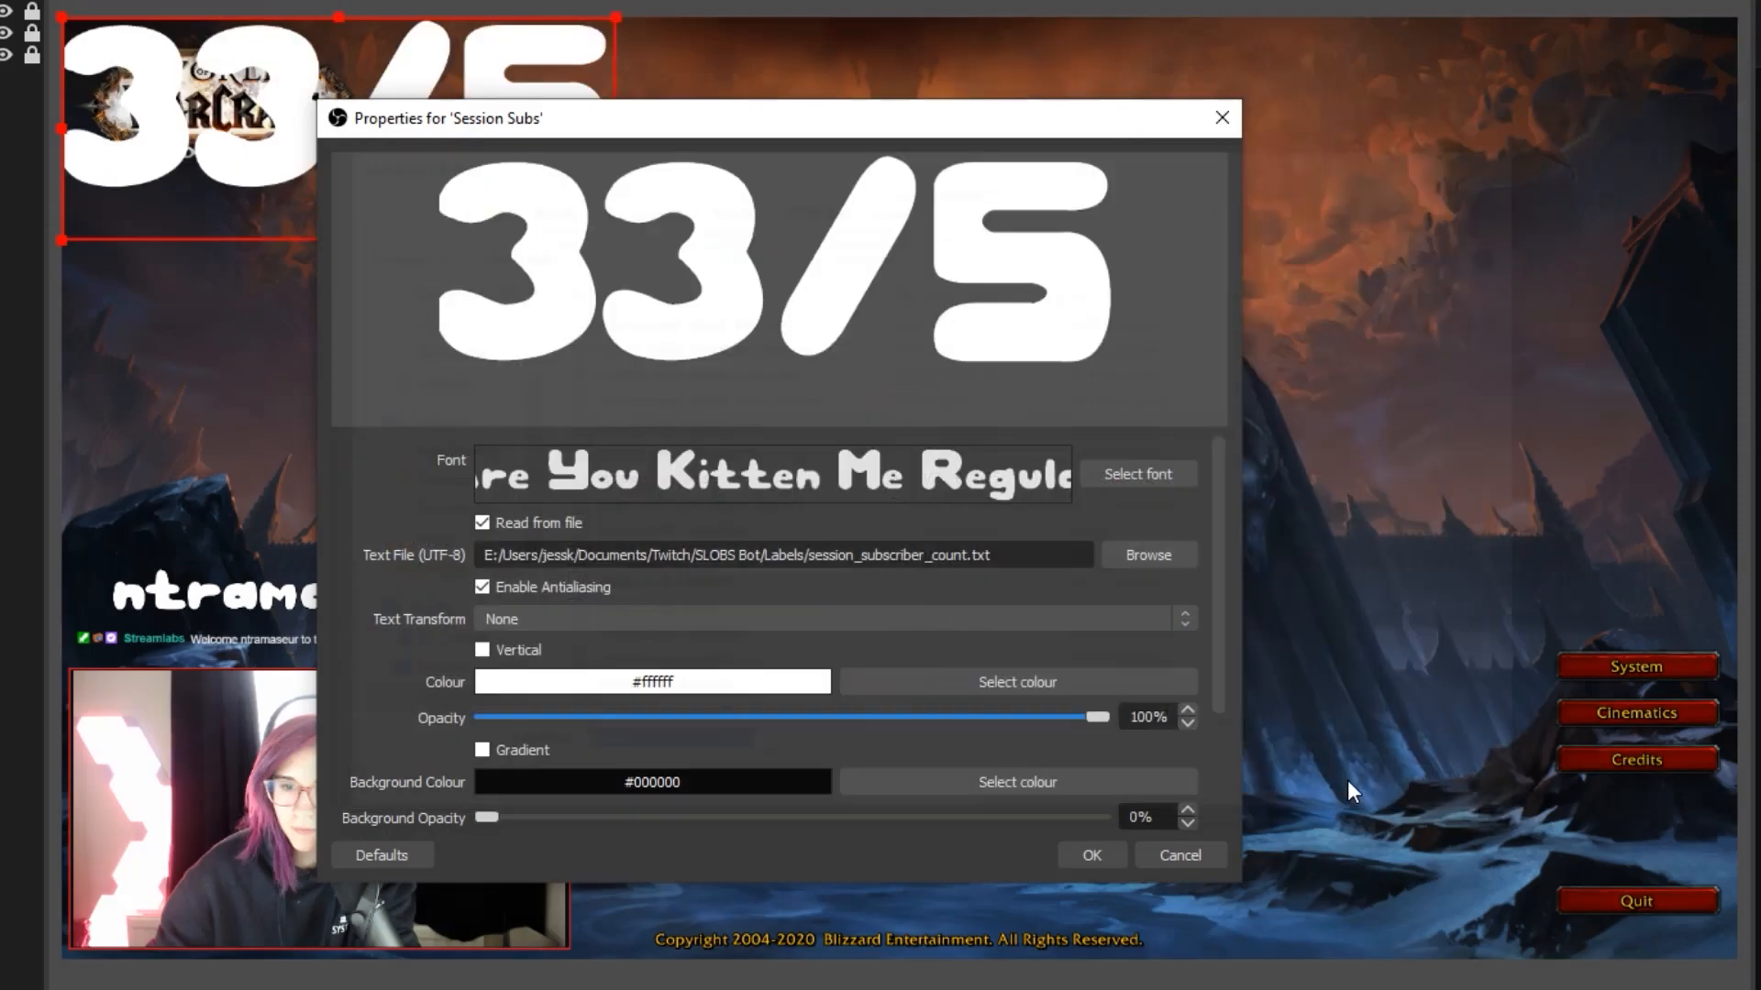
{"action": "left_click", "coordinate": [1093, 856]}
{"action": "left_click_drag", "start_coordinate": [455, 142], "coordinate": [1009, 318]}
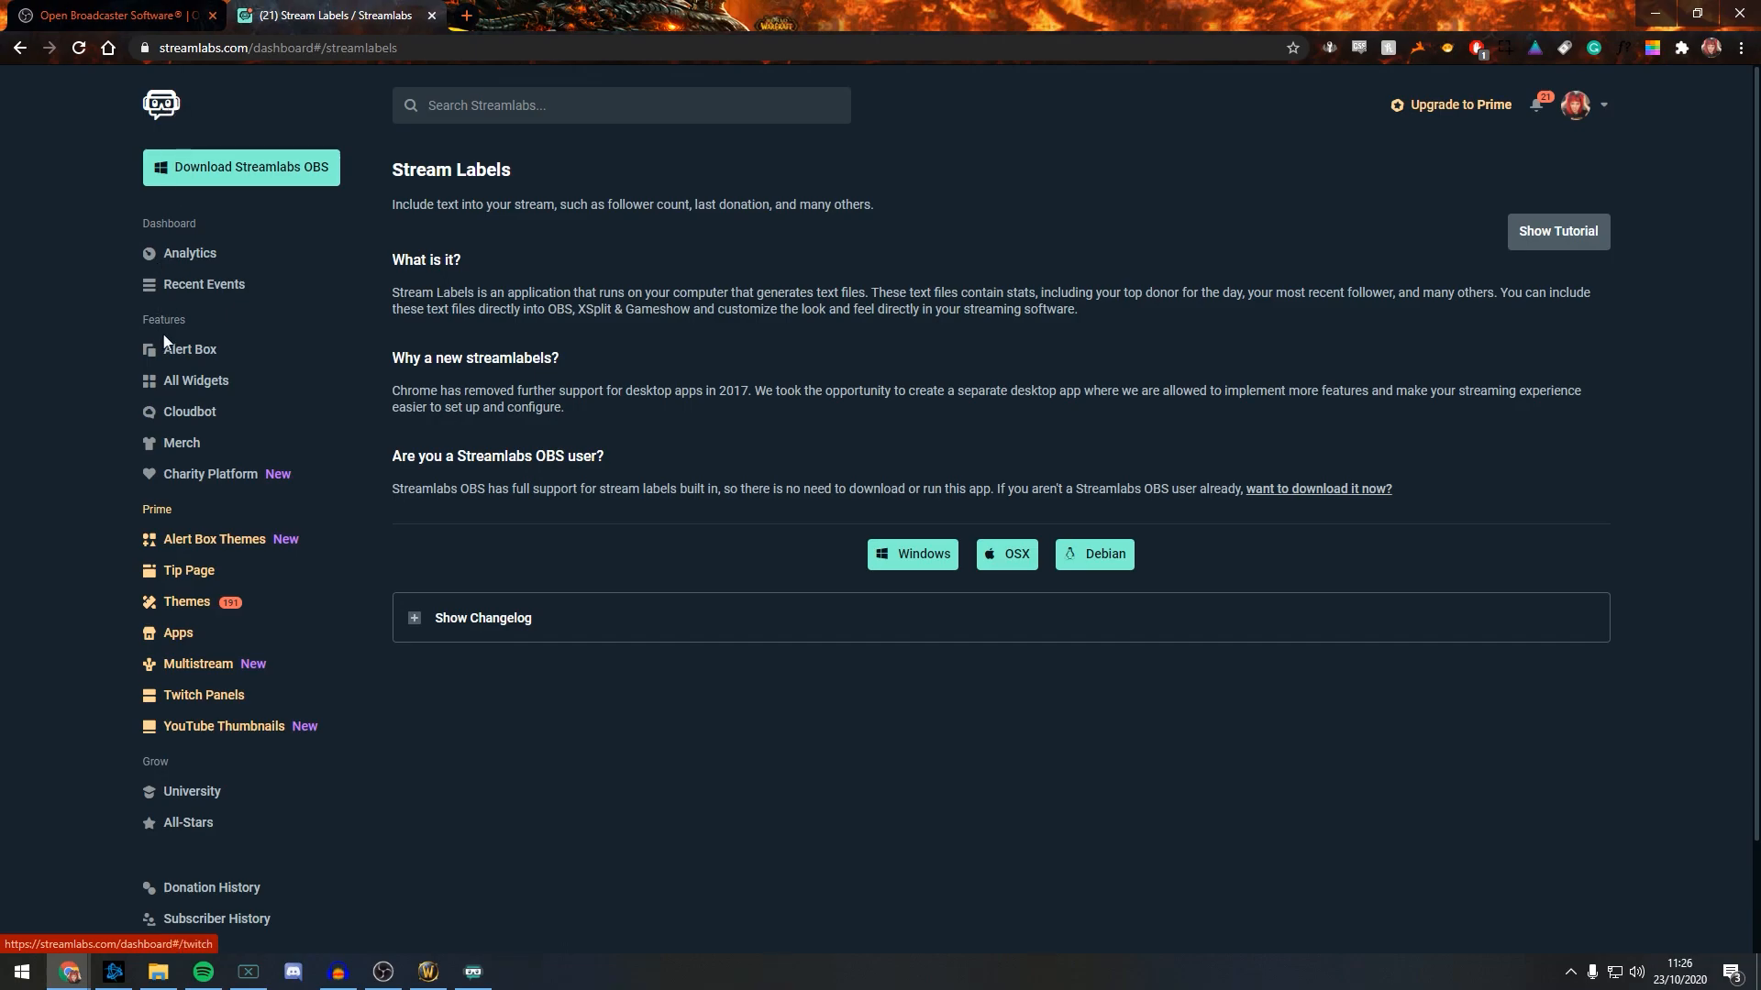
Step: Open Recent Events on the Streamlabs dashboard in the browser and reset the current session's counts
{"action": "left_click", "coordinate": [191, 294]}
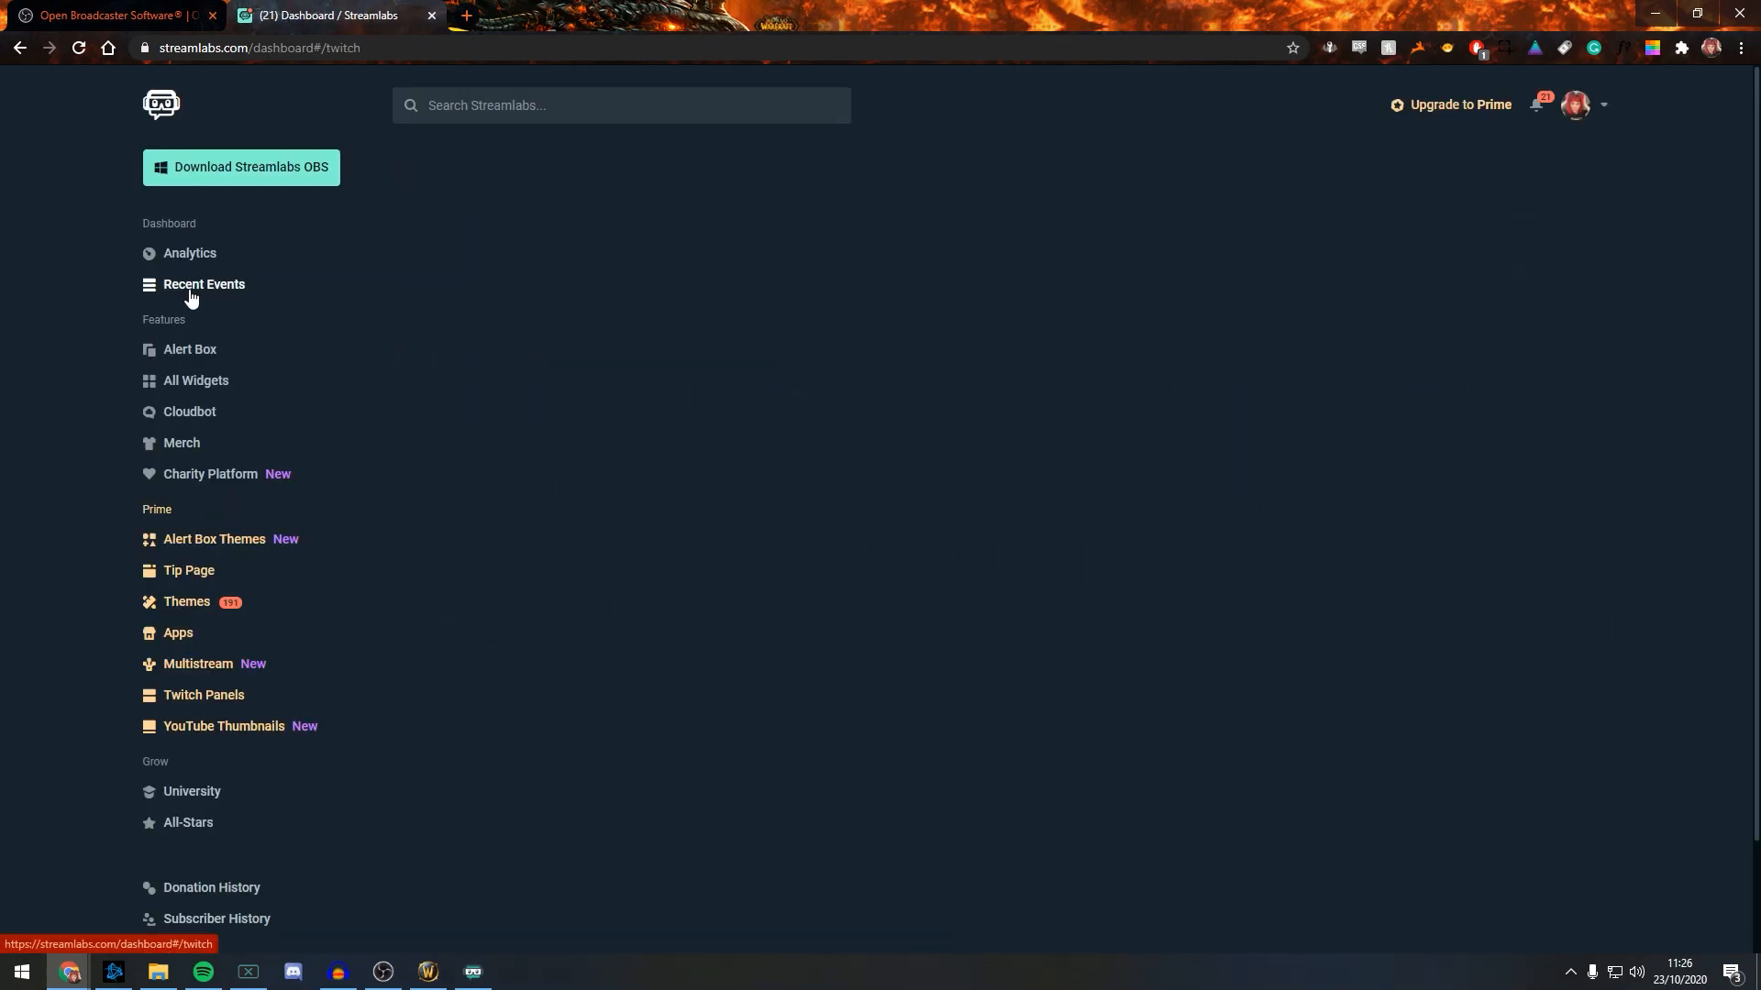
{"action": "left_click", "coordinate": [789, 177]}
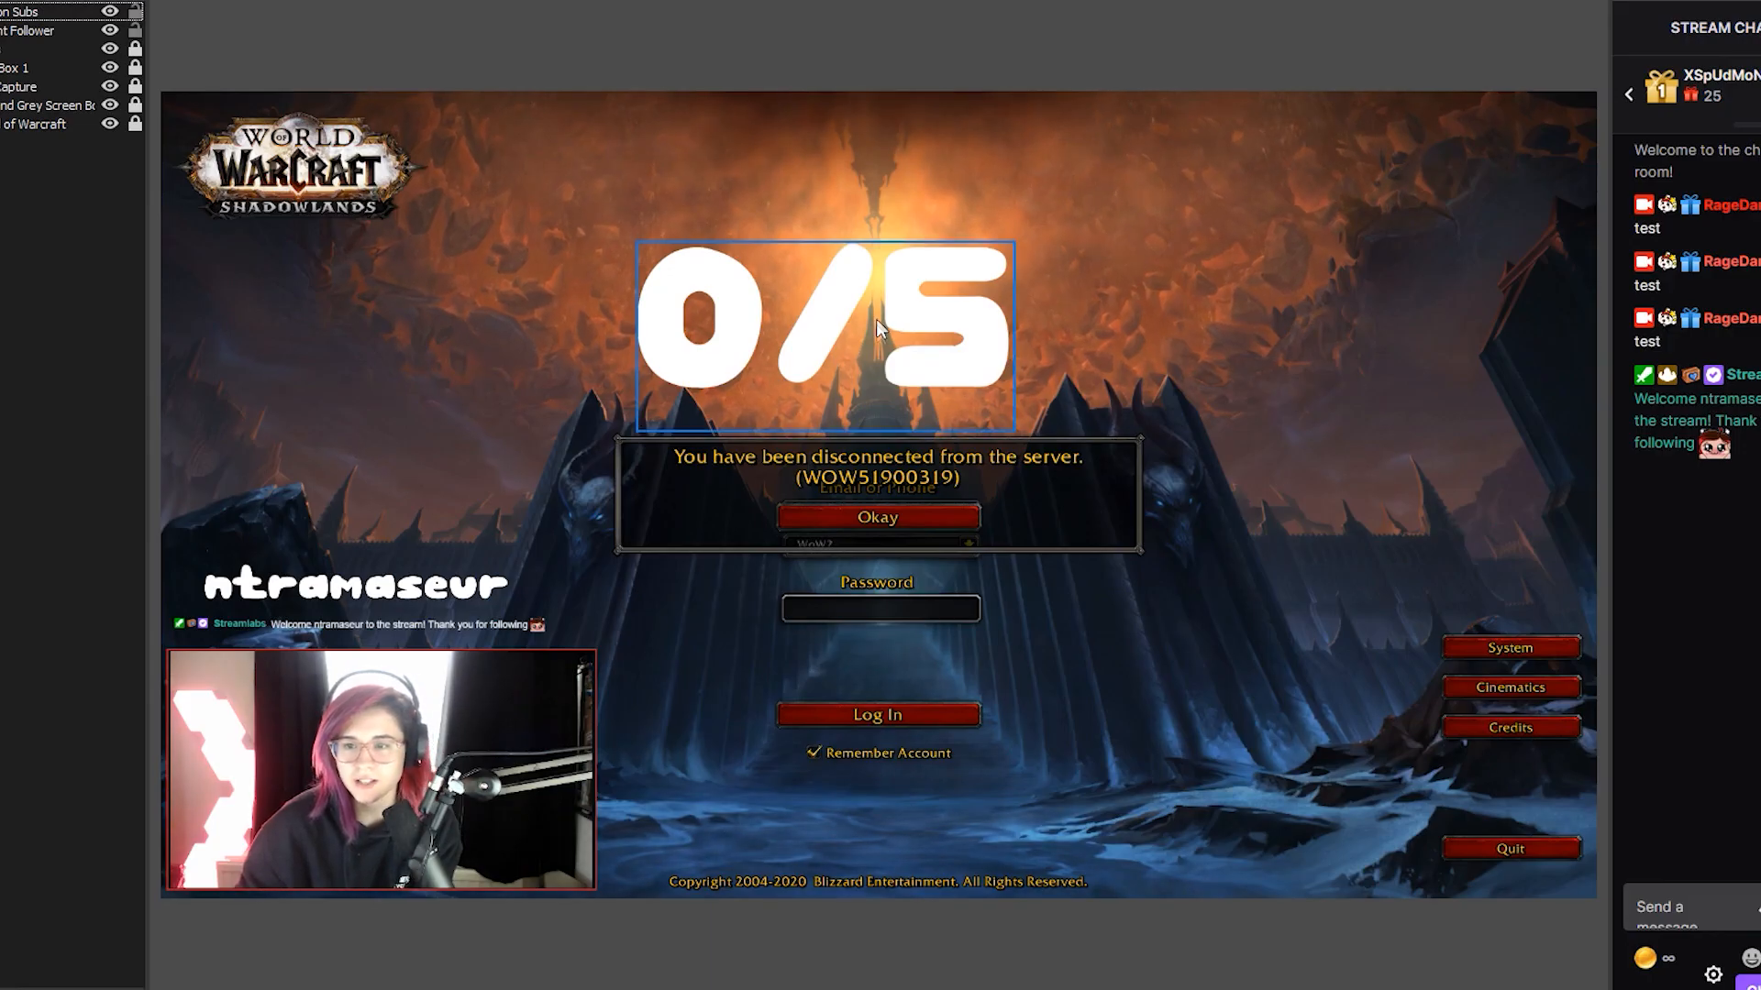
Step: Move the Session Subs text slightly to the right above the game's login area, and switch to the Streamlabs stream labels app
{"action": "left_click", "coordinate": [795, 329]}
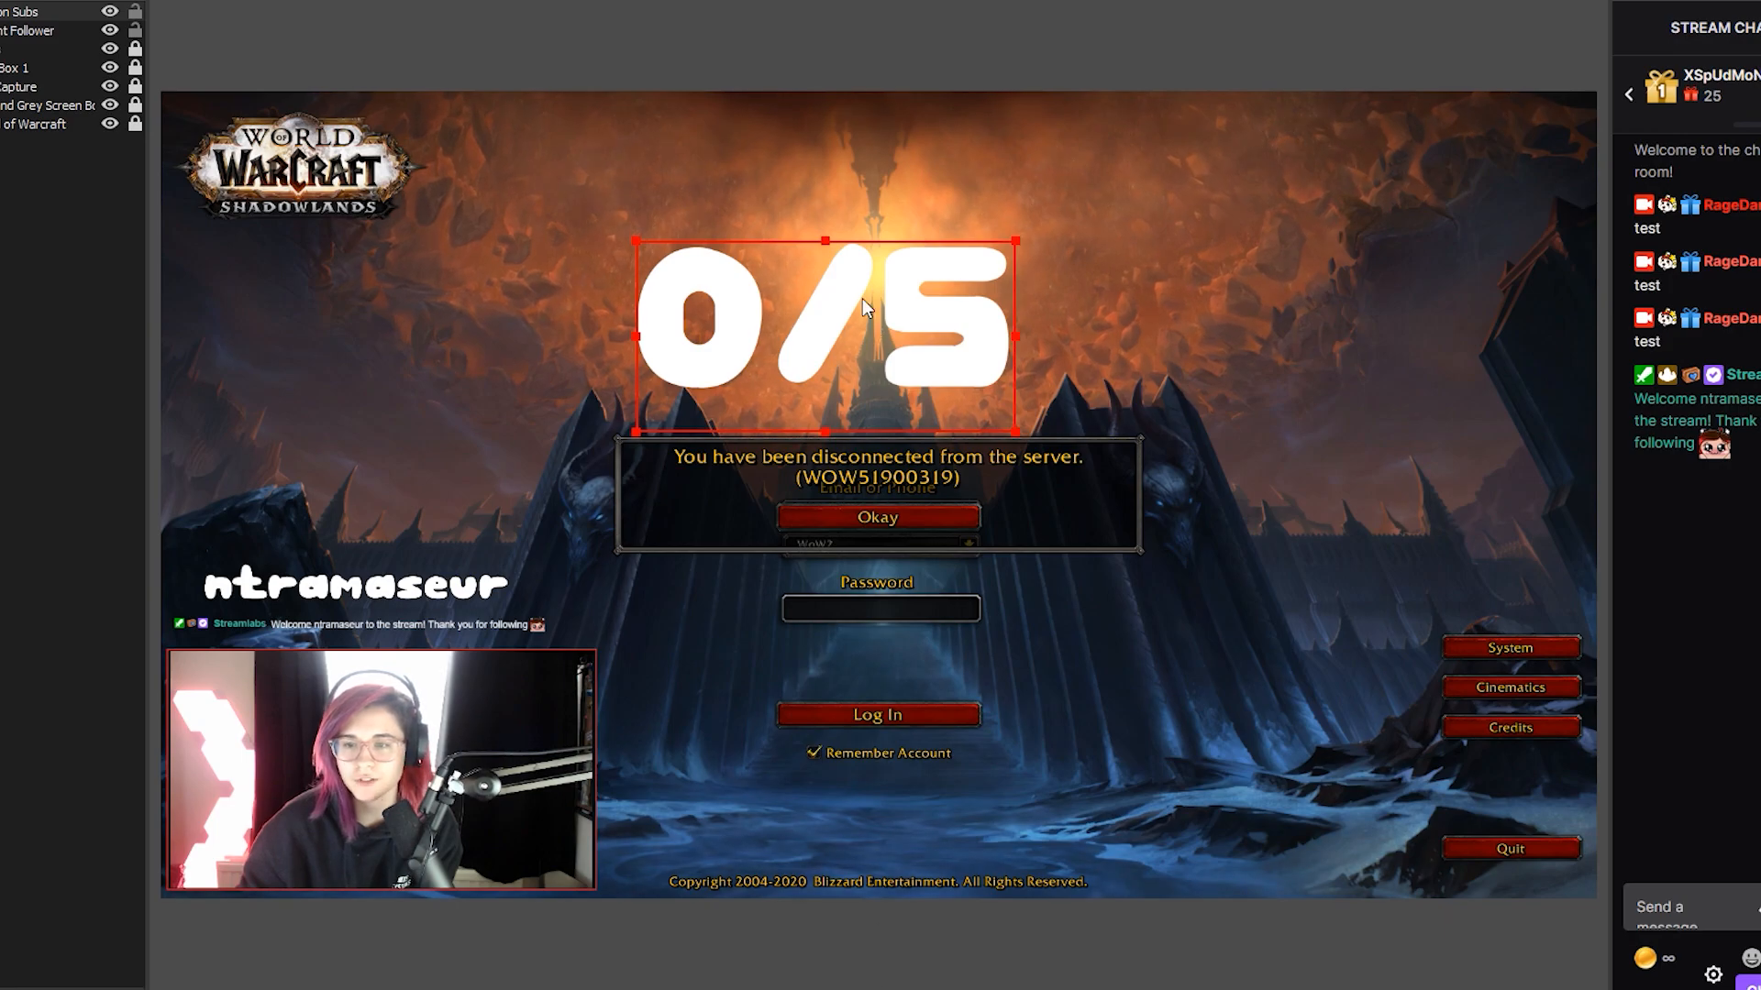
{"action": "left_click_drag", "start_coordinate": [871, 371], "coordinate": [913, 372]}
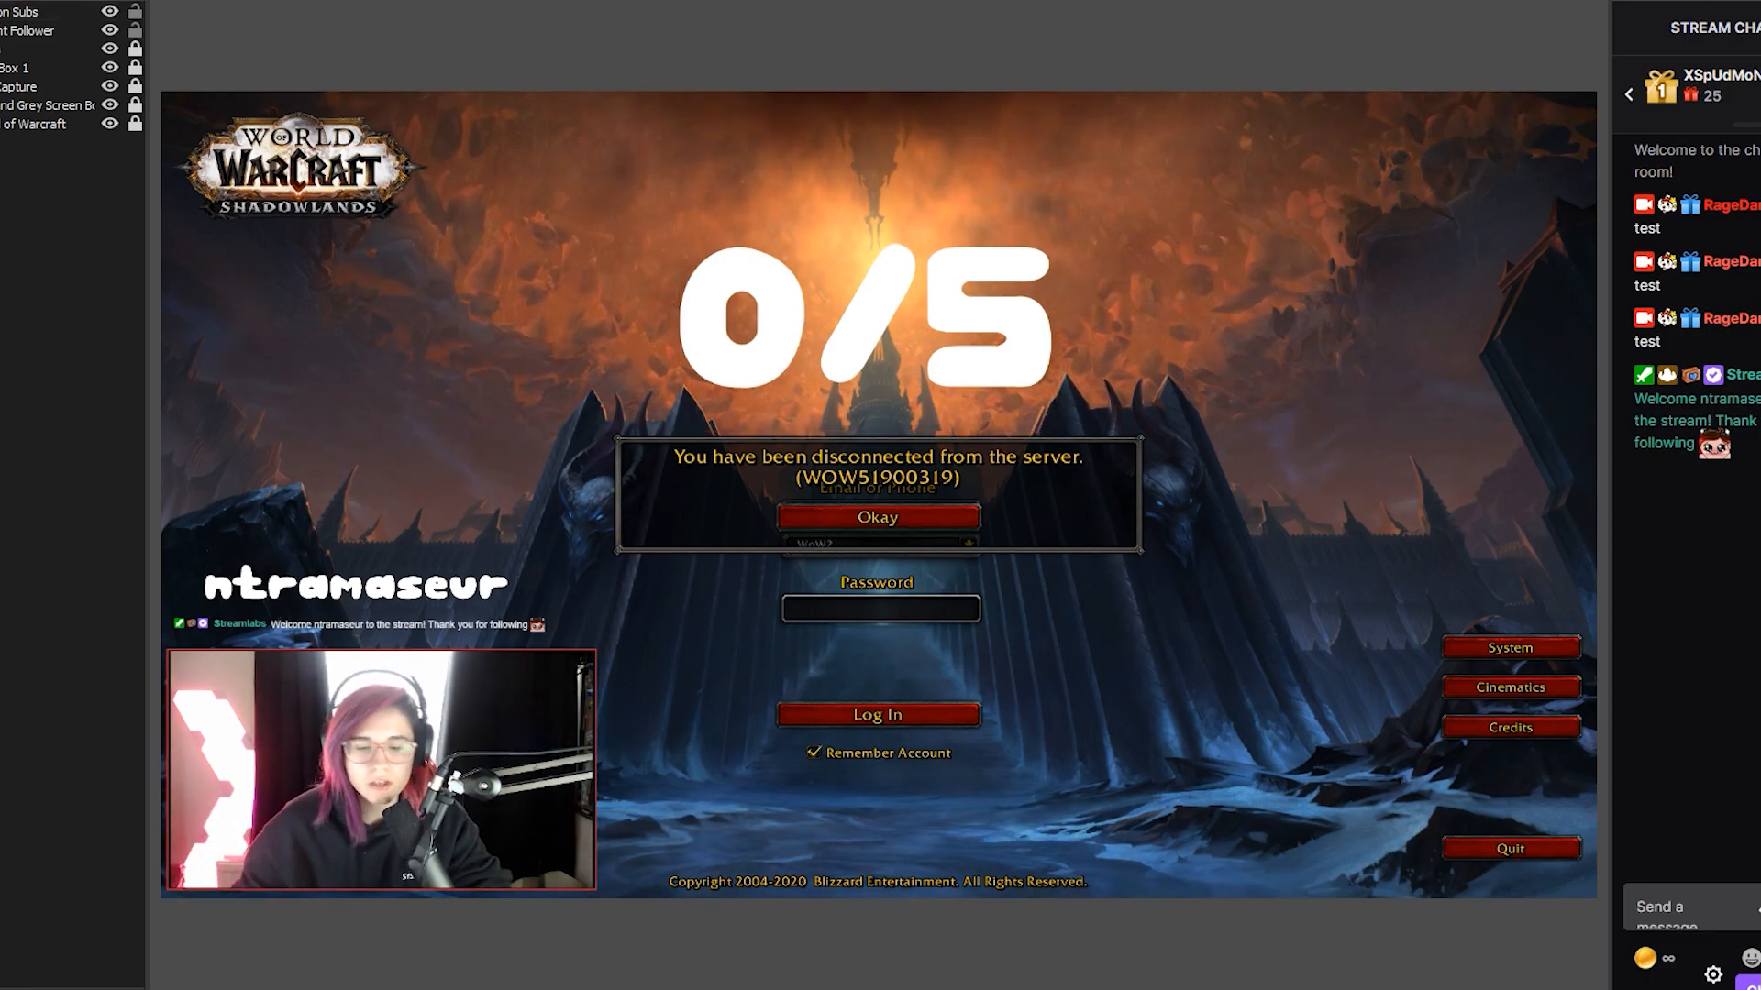
{"action": "key", "text": "alt+Tab"}
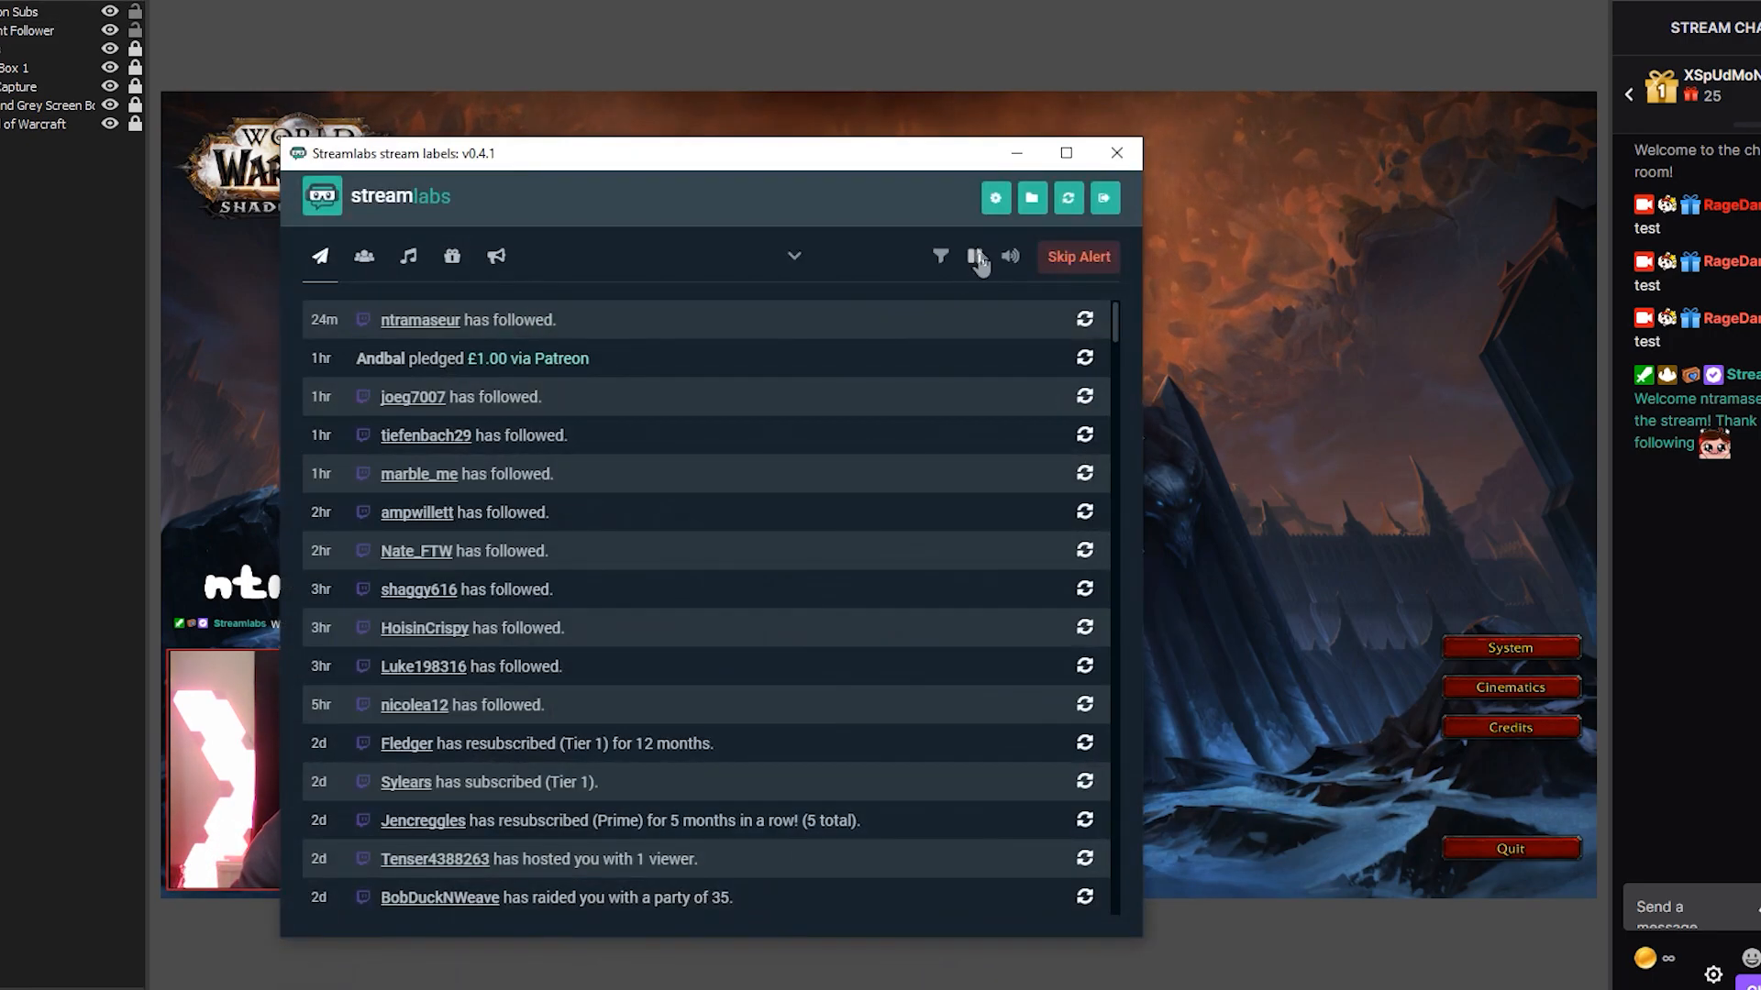
Step: Set the Session Subscriber Count label's message template to {count}/10 in the stream labels settings and save it
{"action": "left_click", "coordinate": [998, 196]}
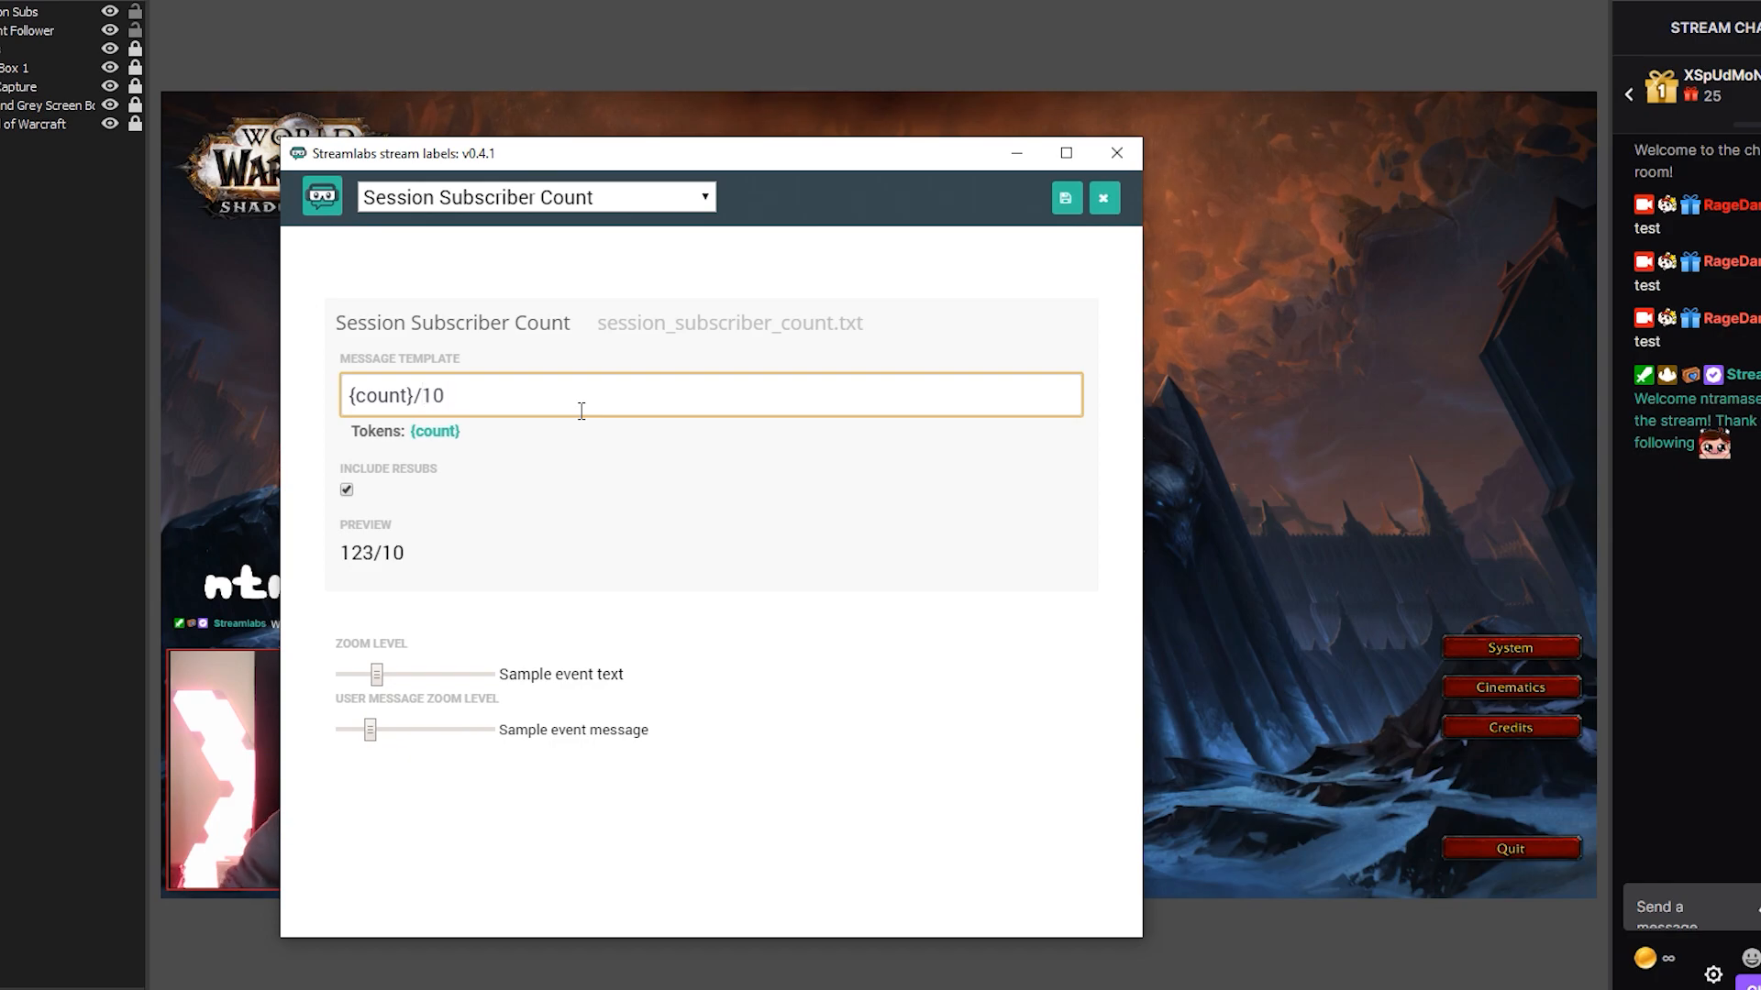
{"action": "left_click", "coordinate": [1064, 204]}
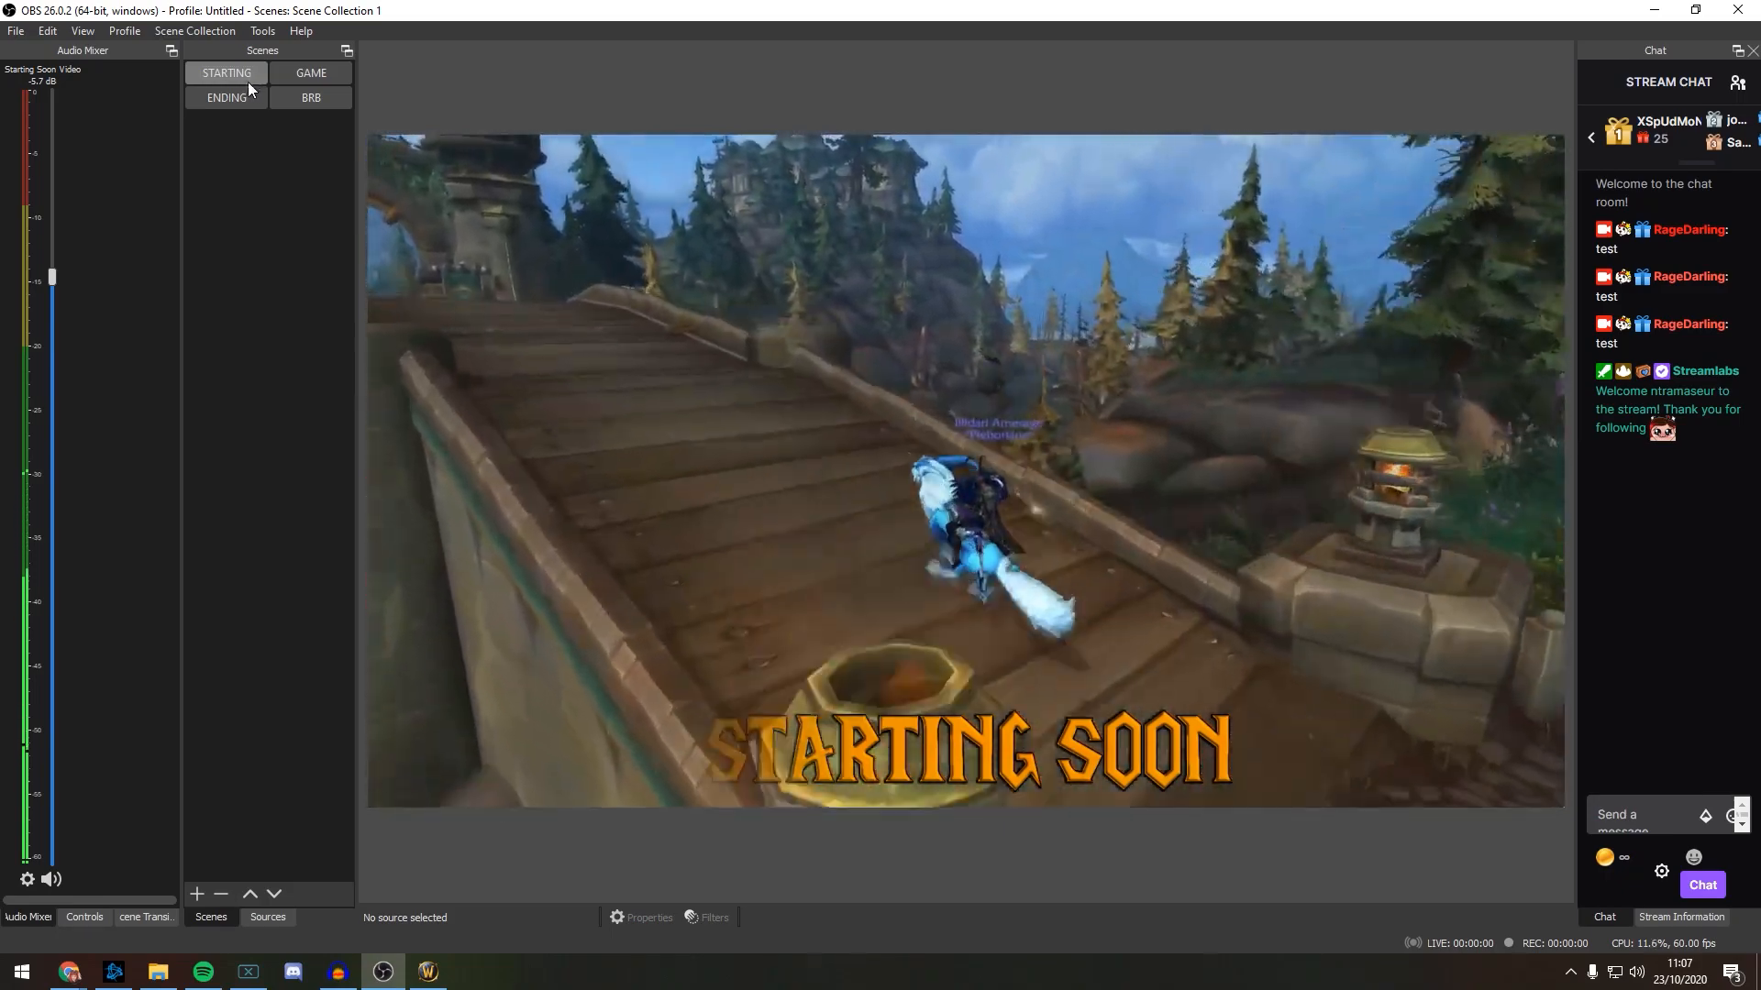
Step: Preview the current scene transition in OBS Studio by switching among the Starting, Game, BRB and Ending scenes
{"action": "left_click", "coordinate": [310, 77]}
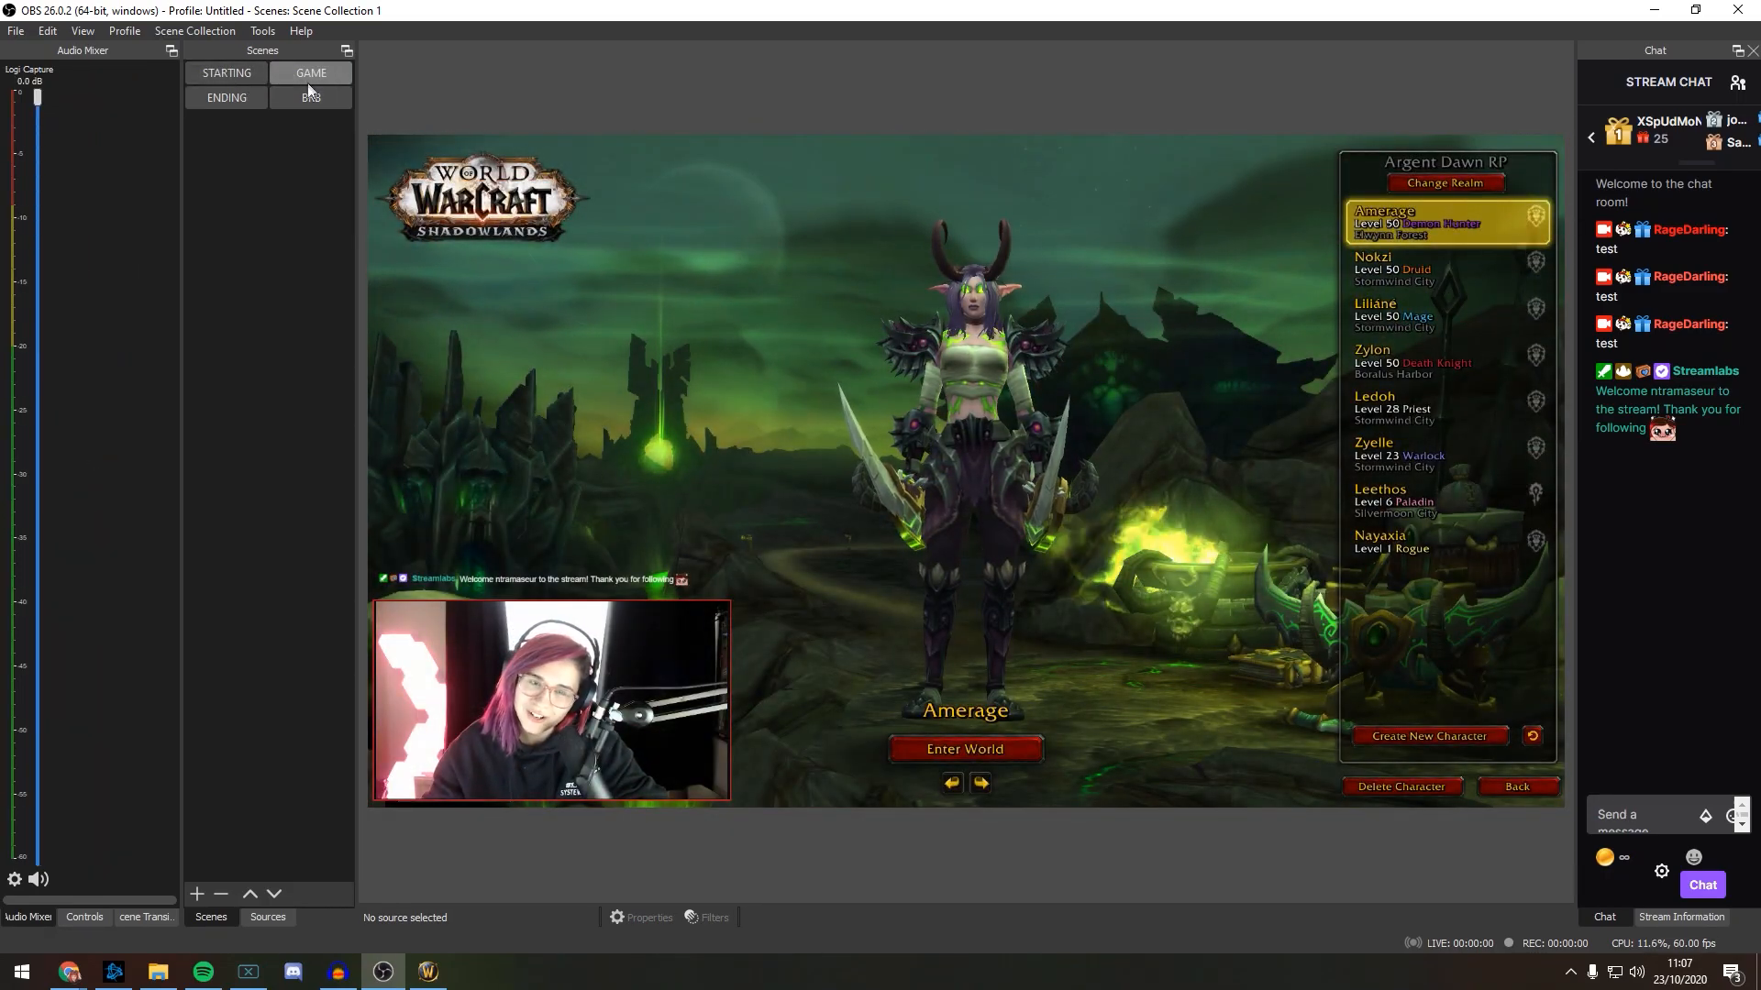
{"action": "left_click", "coordinate": [306, 97]}
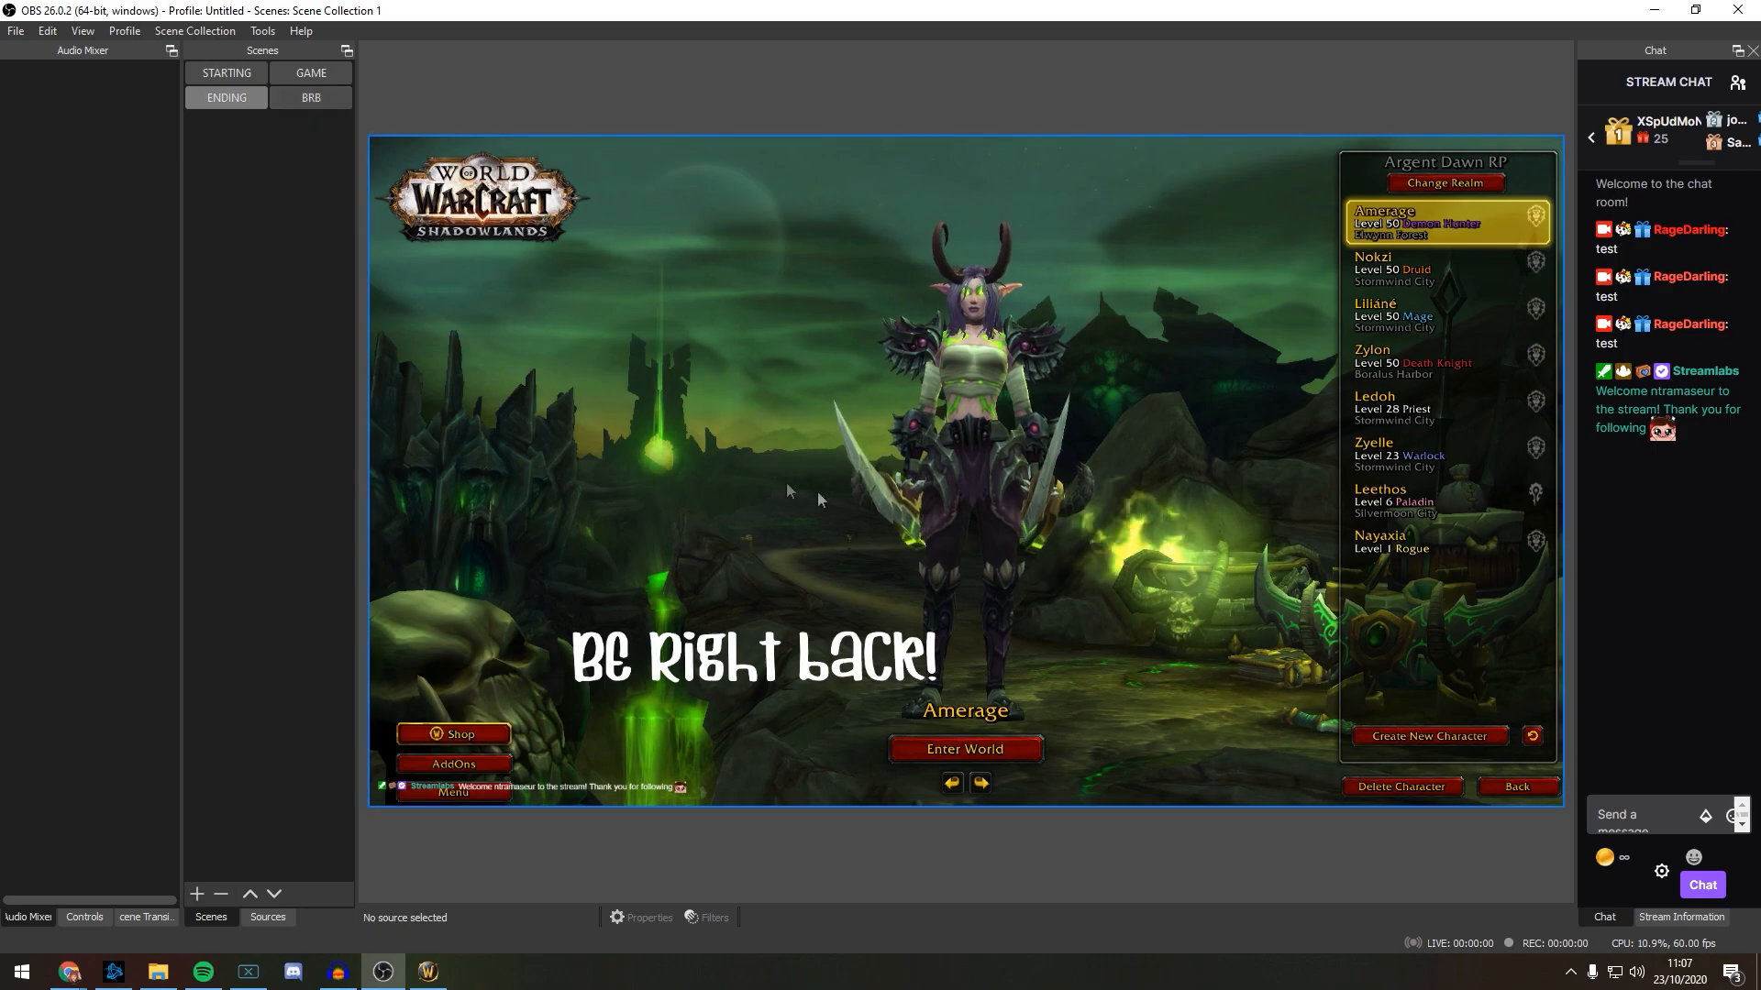
{"action": "left_click", "coordinate": [306, 71]}
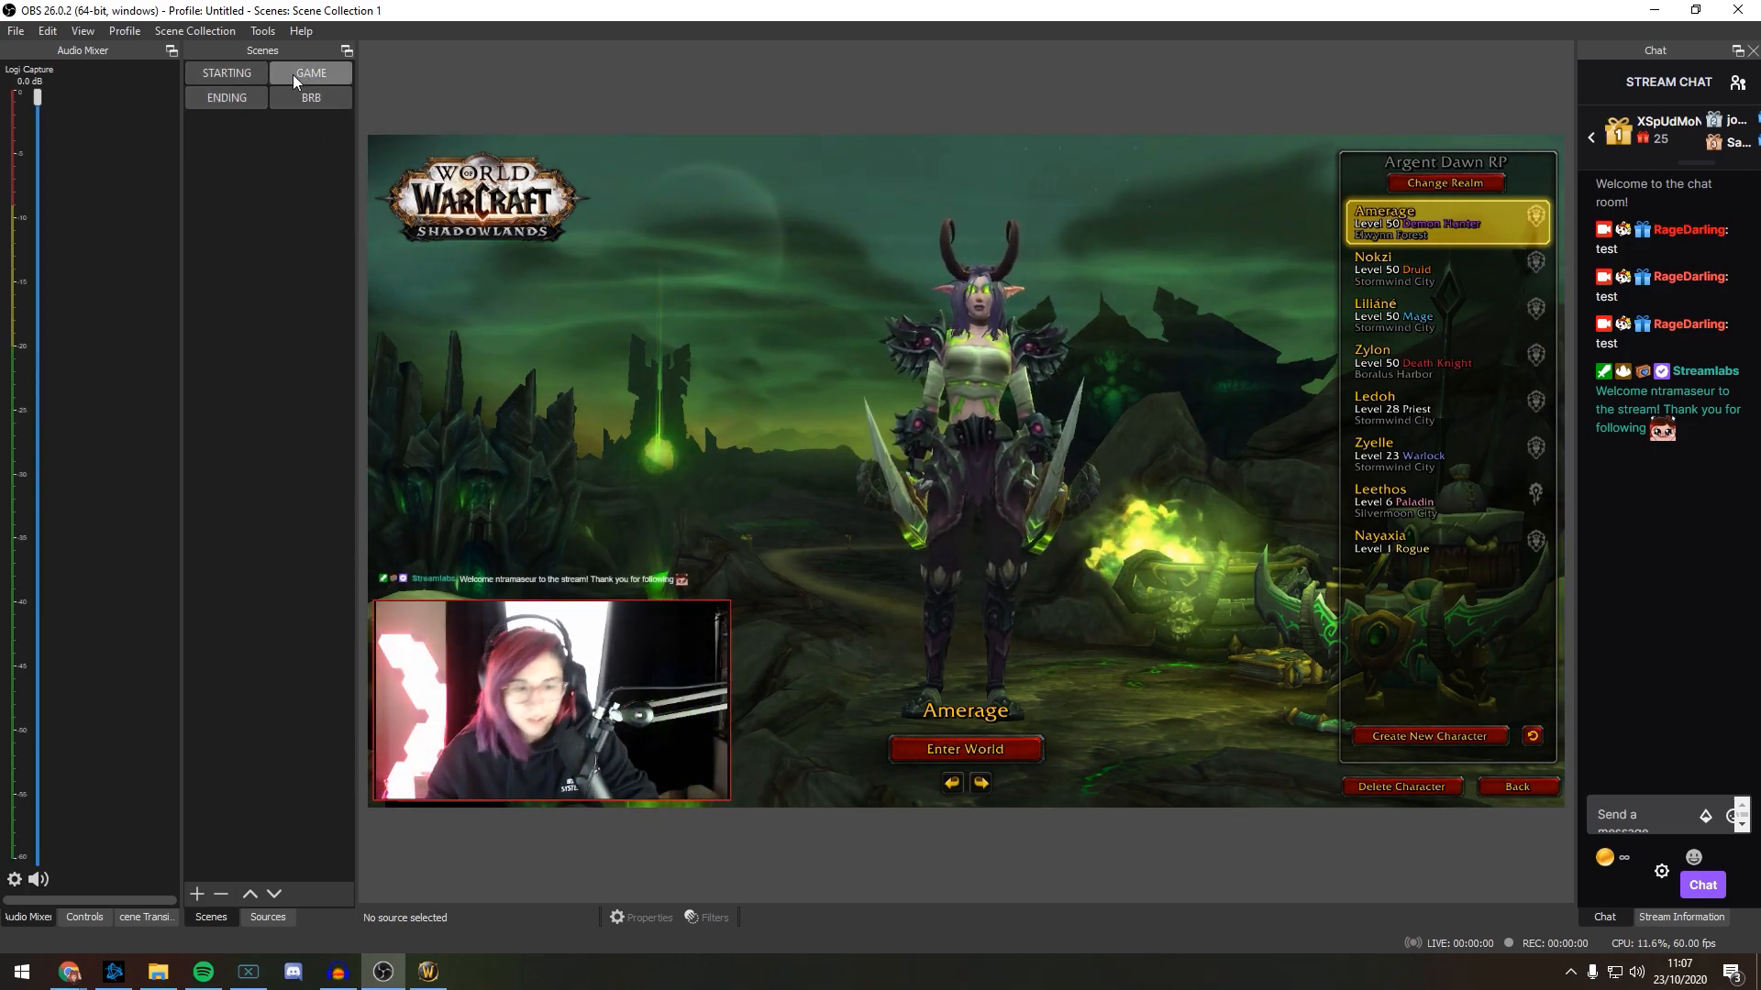
{"action": "left_click", "coordinate": [308, 99]}
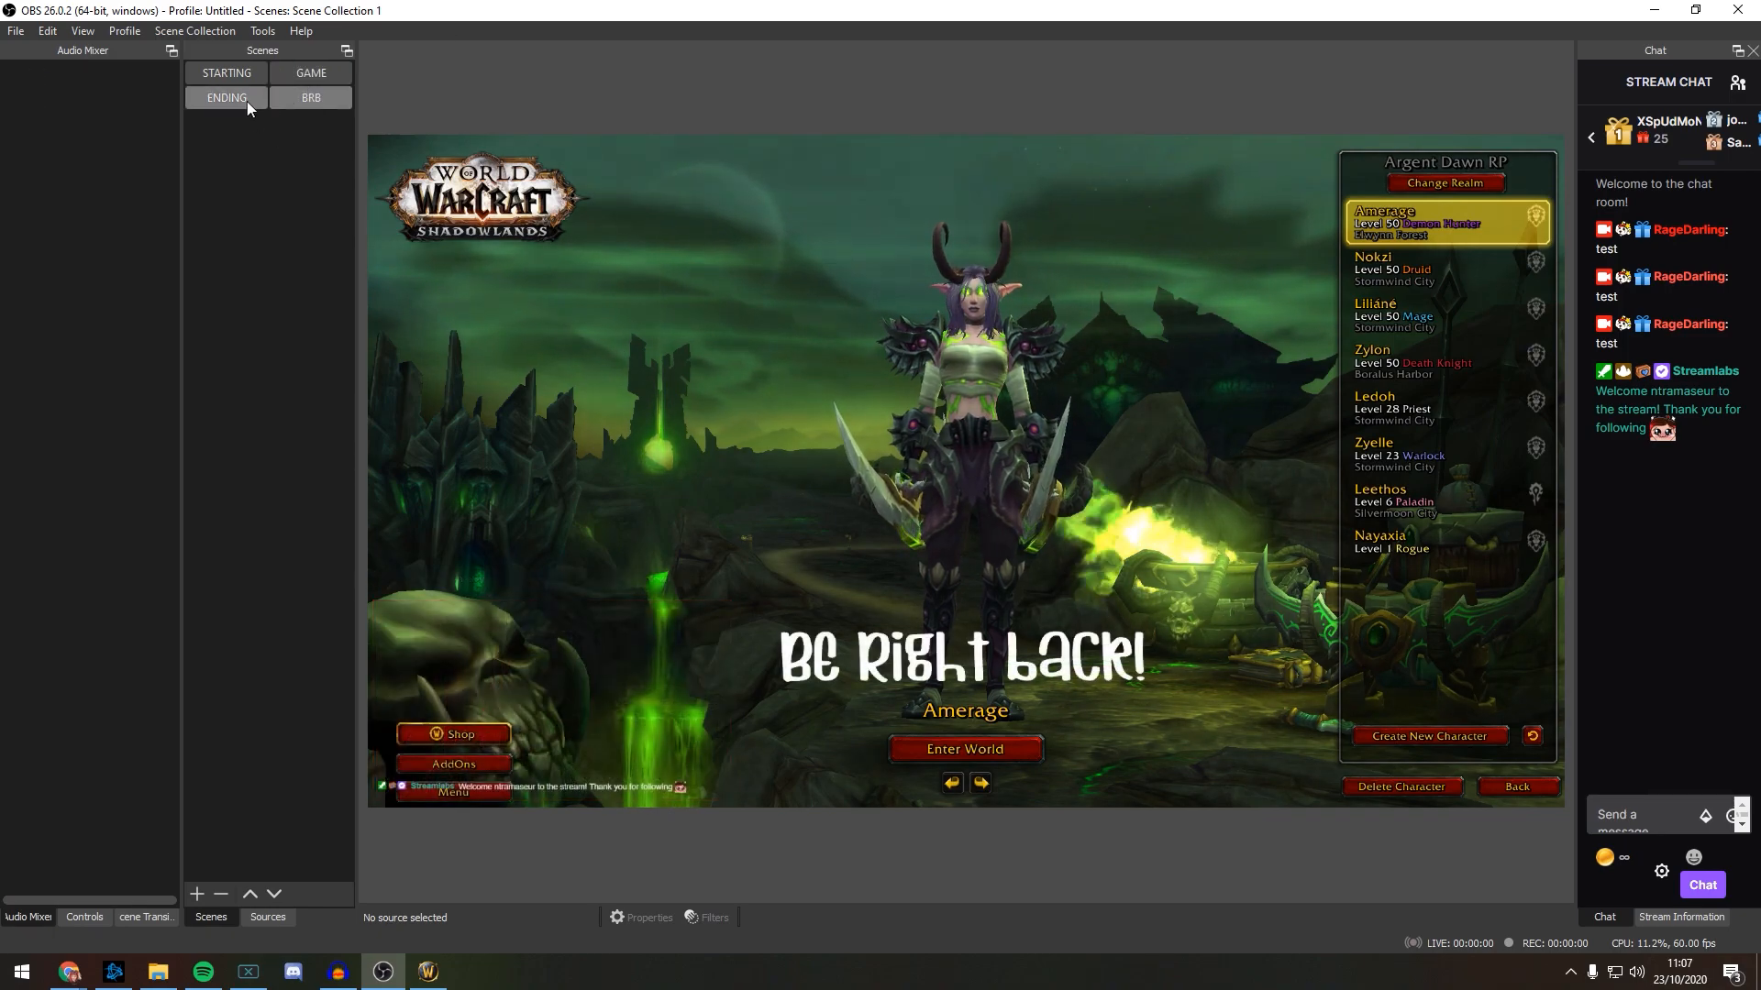
{"action": "left_click", "coordinate": [239, 74]}
{"action": "left_click", "coordinate": [331, 77]}
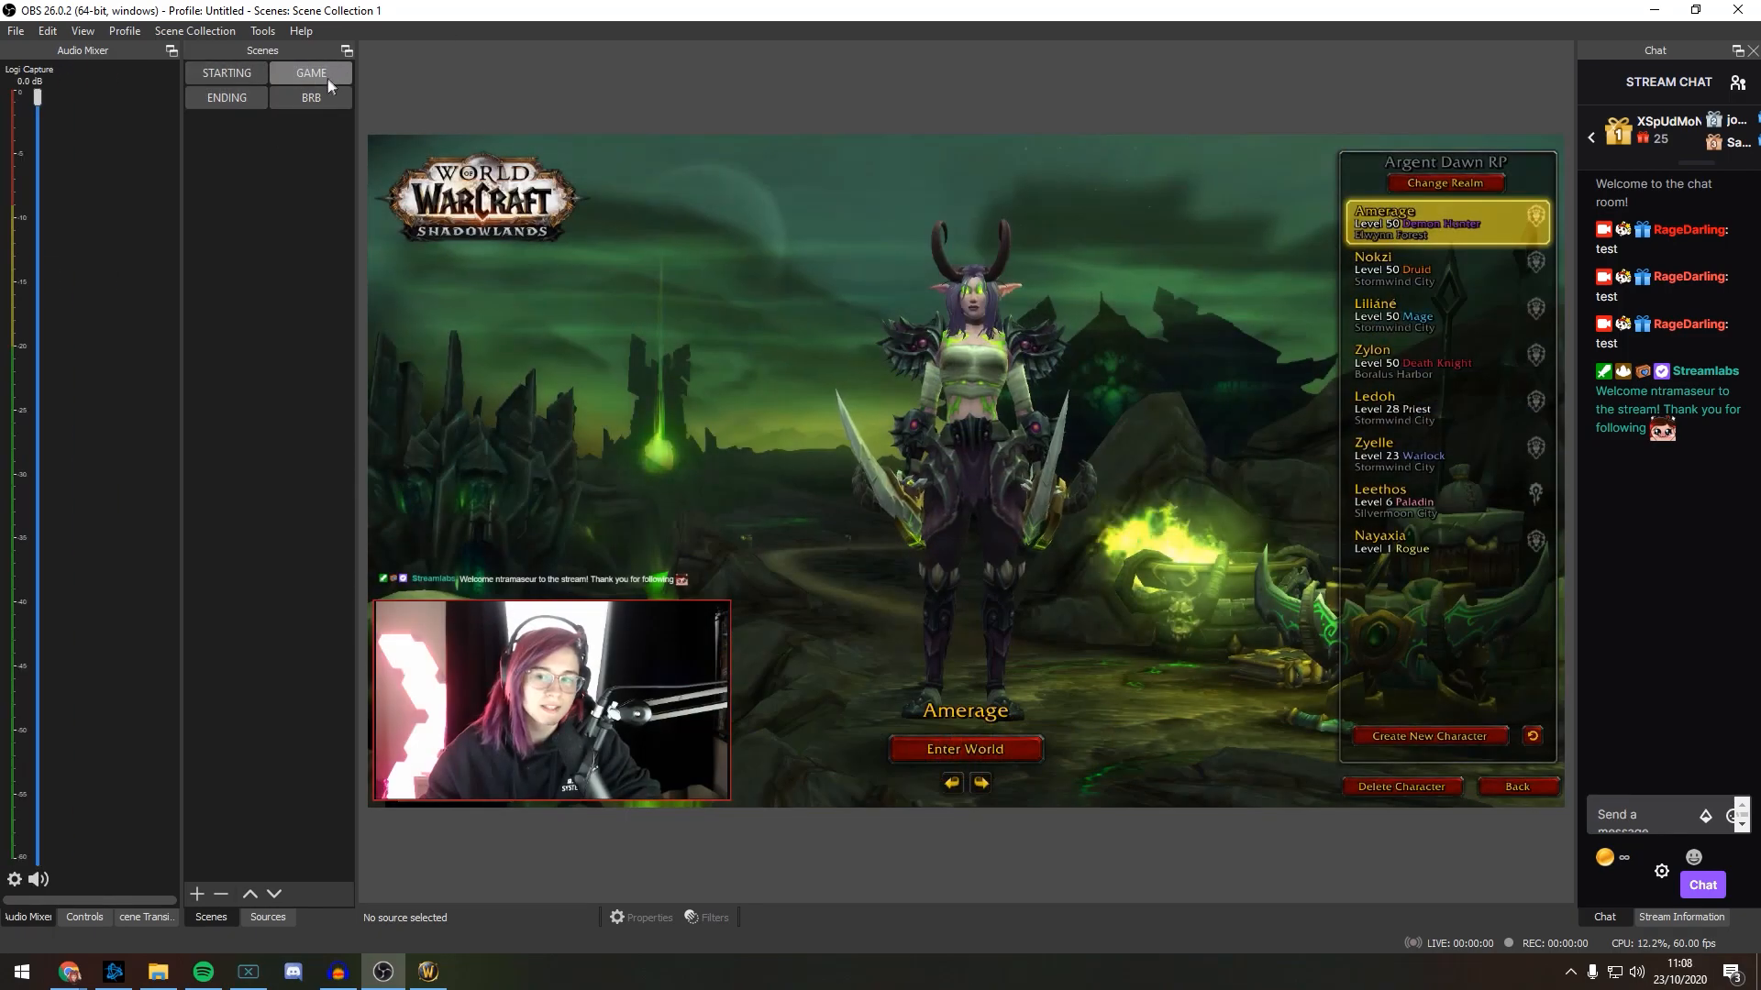
{"action": "left_click", "coordinate": [318, 96]}
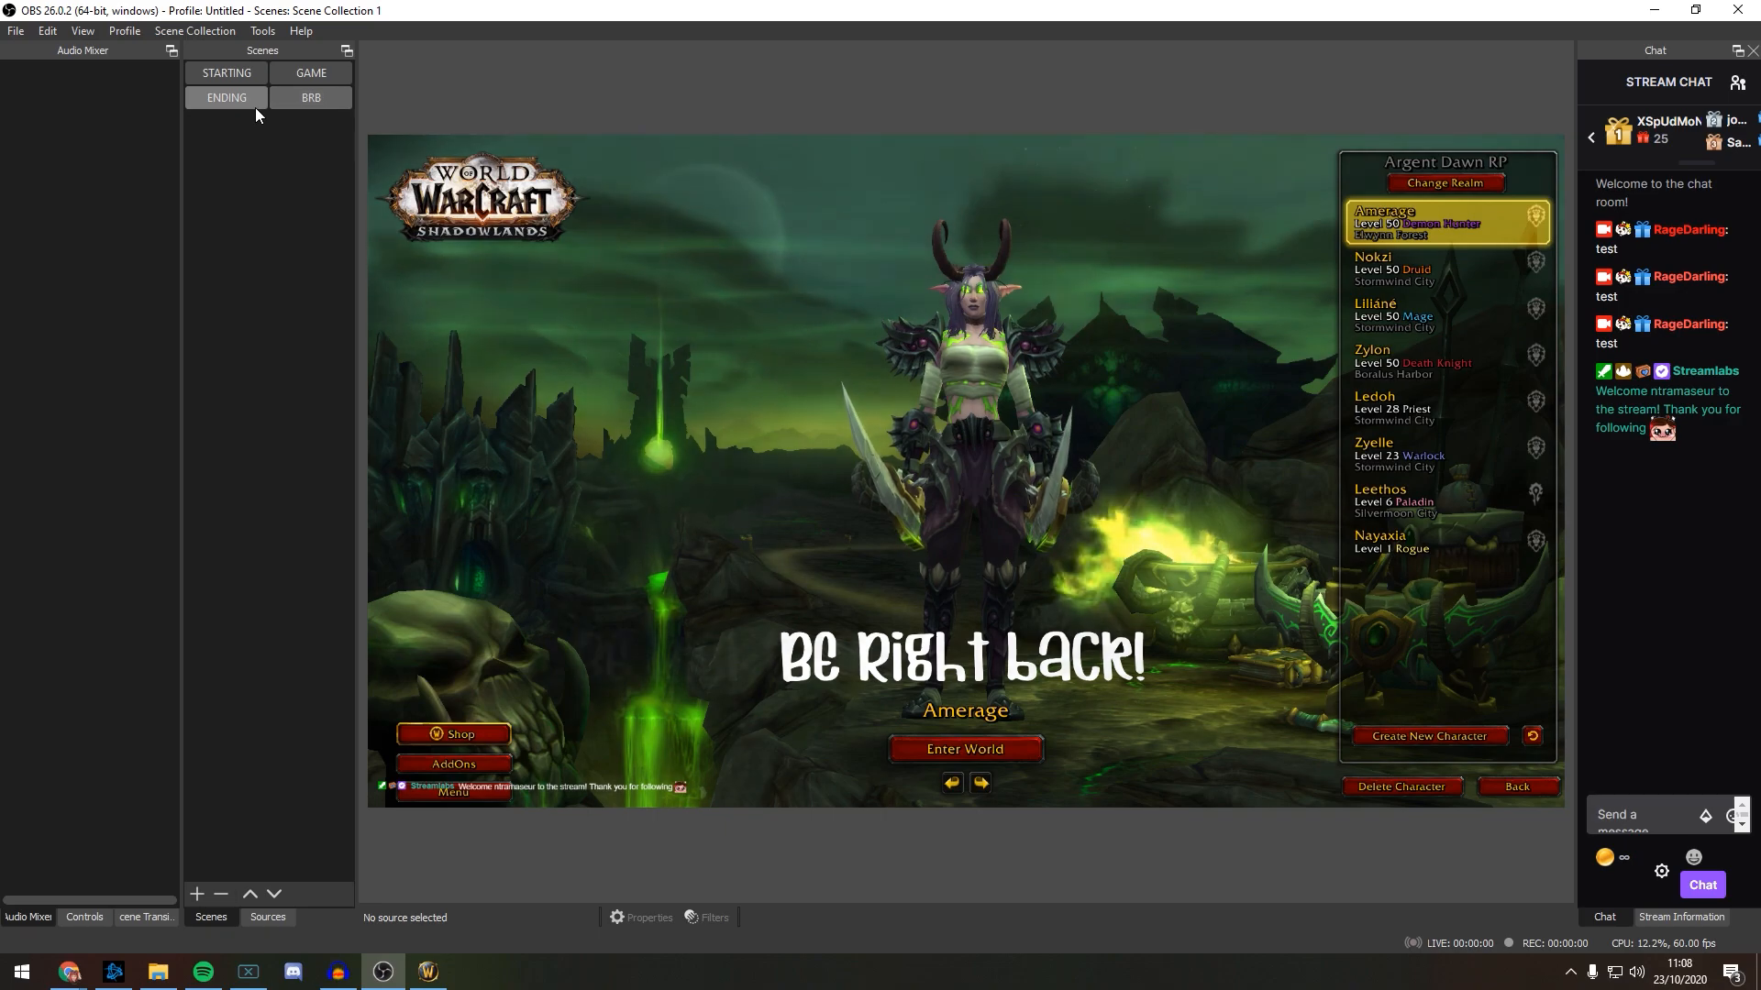
{"action": "left_click", "coordinate": [307, 75]}
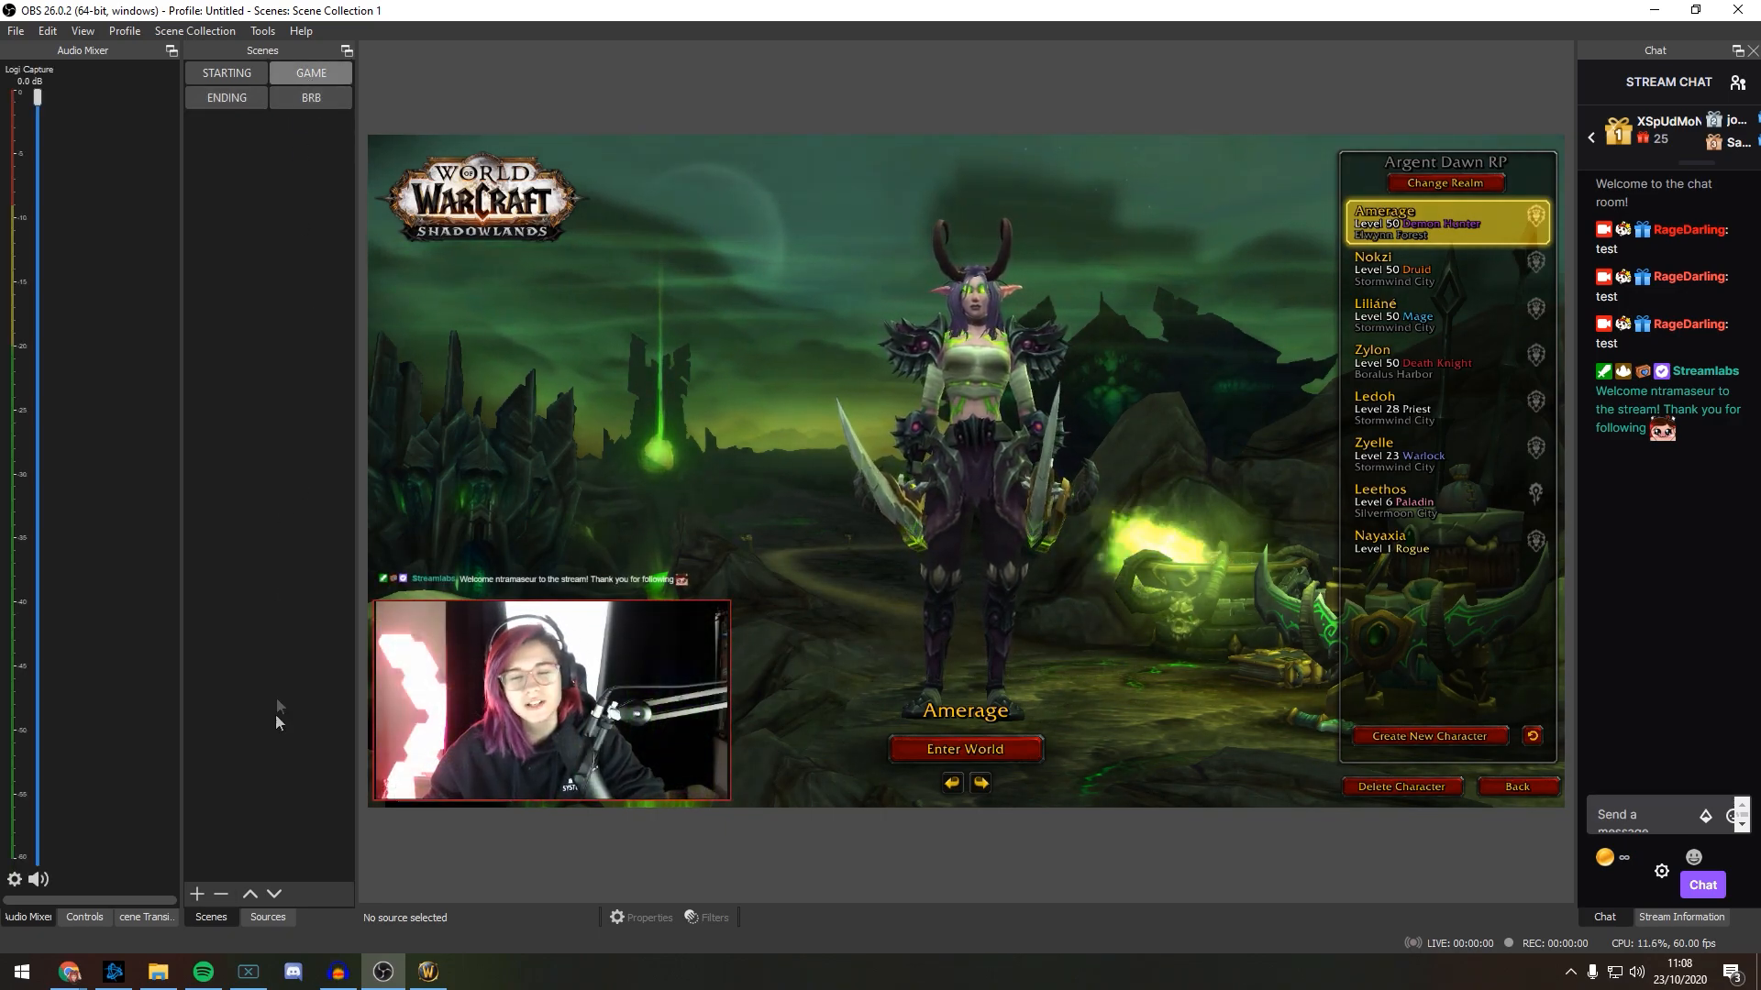
Step: Add a Swipe scene transition with its default name and test it on the Ending, Game and BRB scenes
{"action": "left_click", "coordinate": [144, 917]}
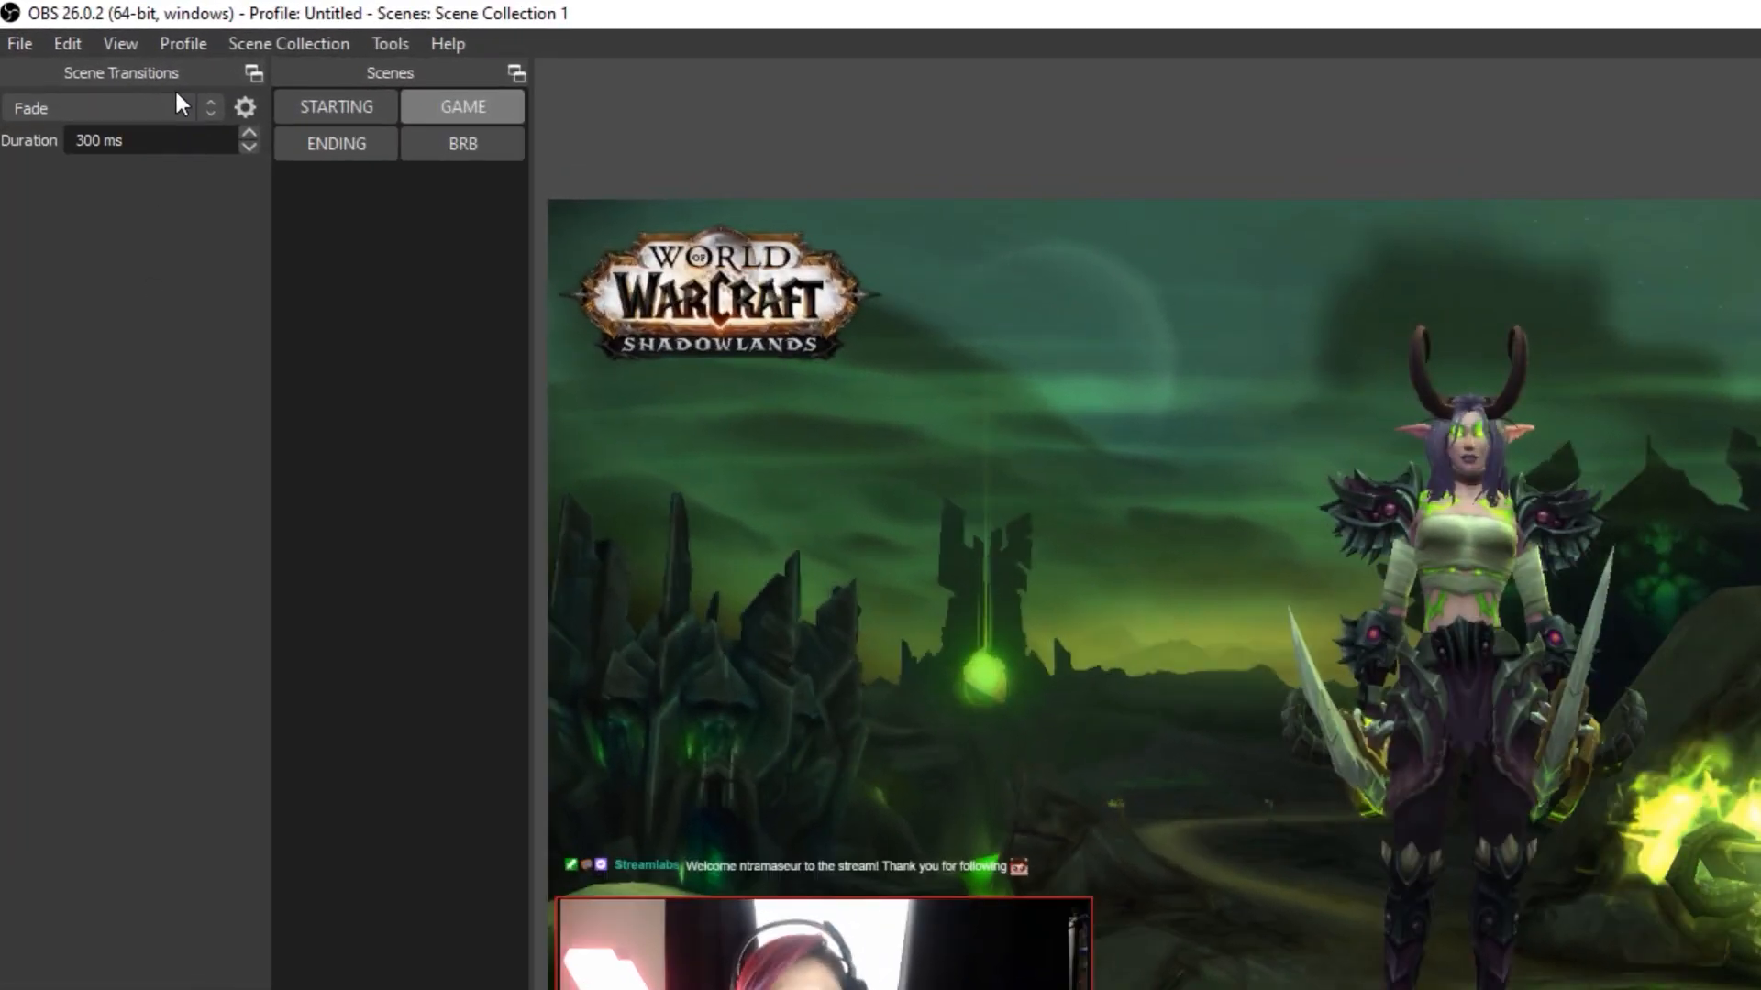
{"action": "left_click", "coordinate": [193, 108]}
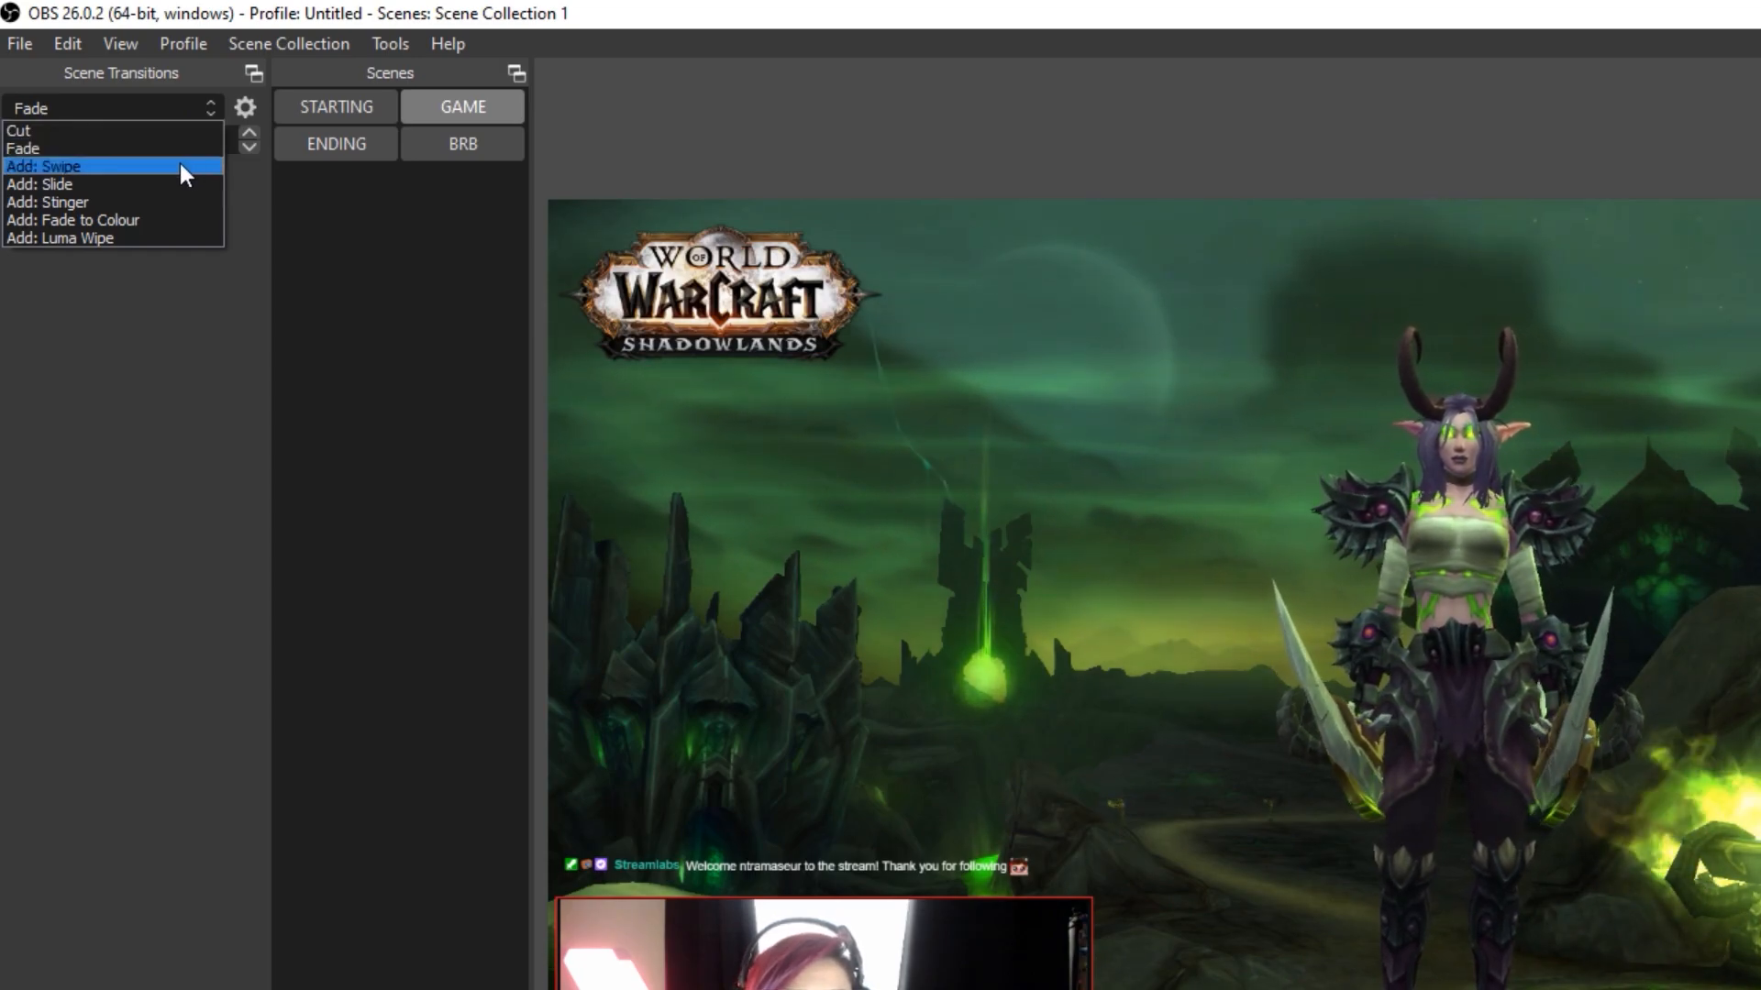
{"action": "left_click", "coordinate": [167, 163]}
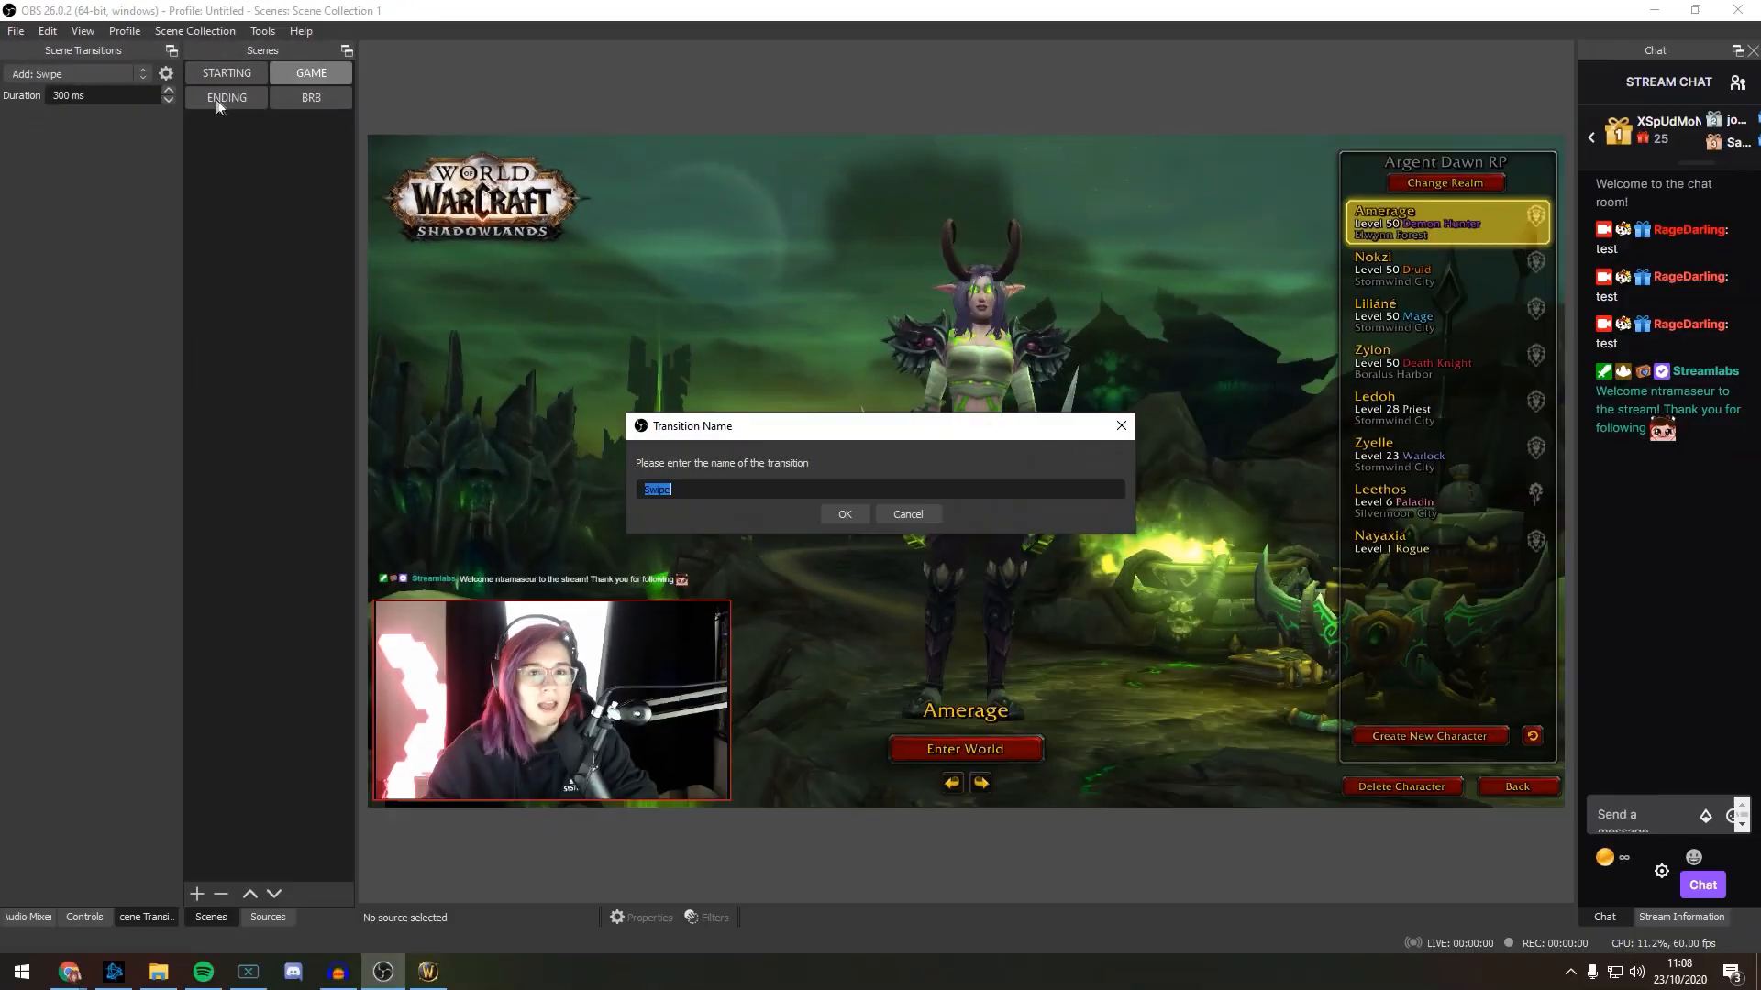
{"action": "left_click", "coordinate": [845, 513]}
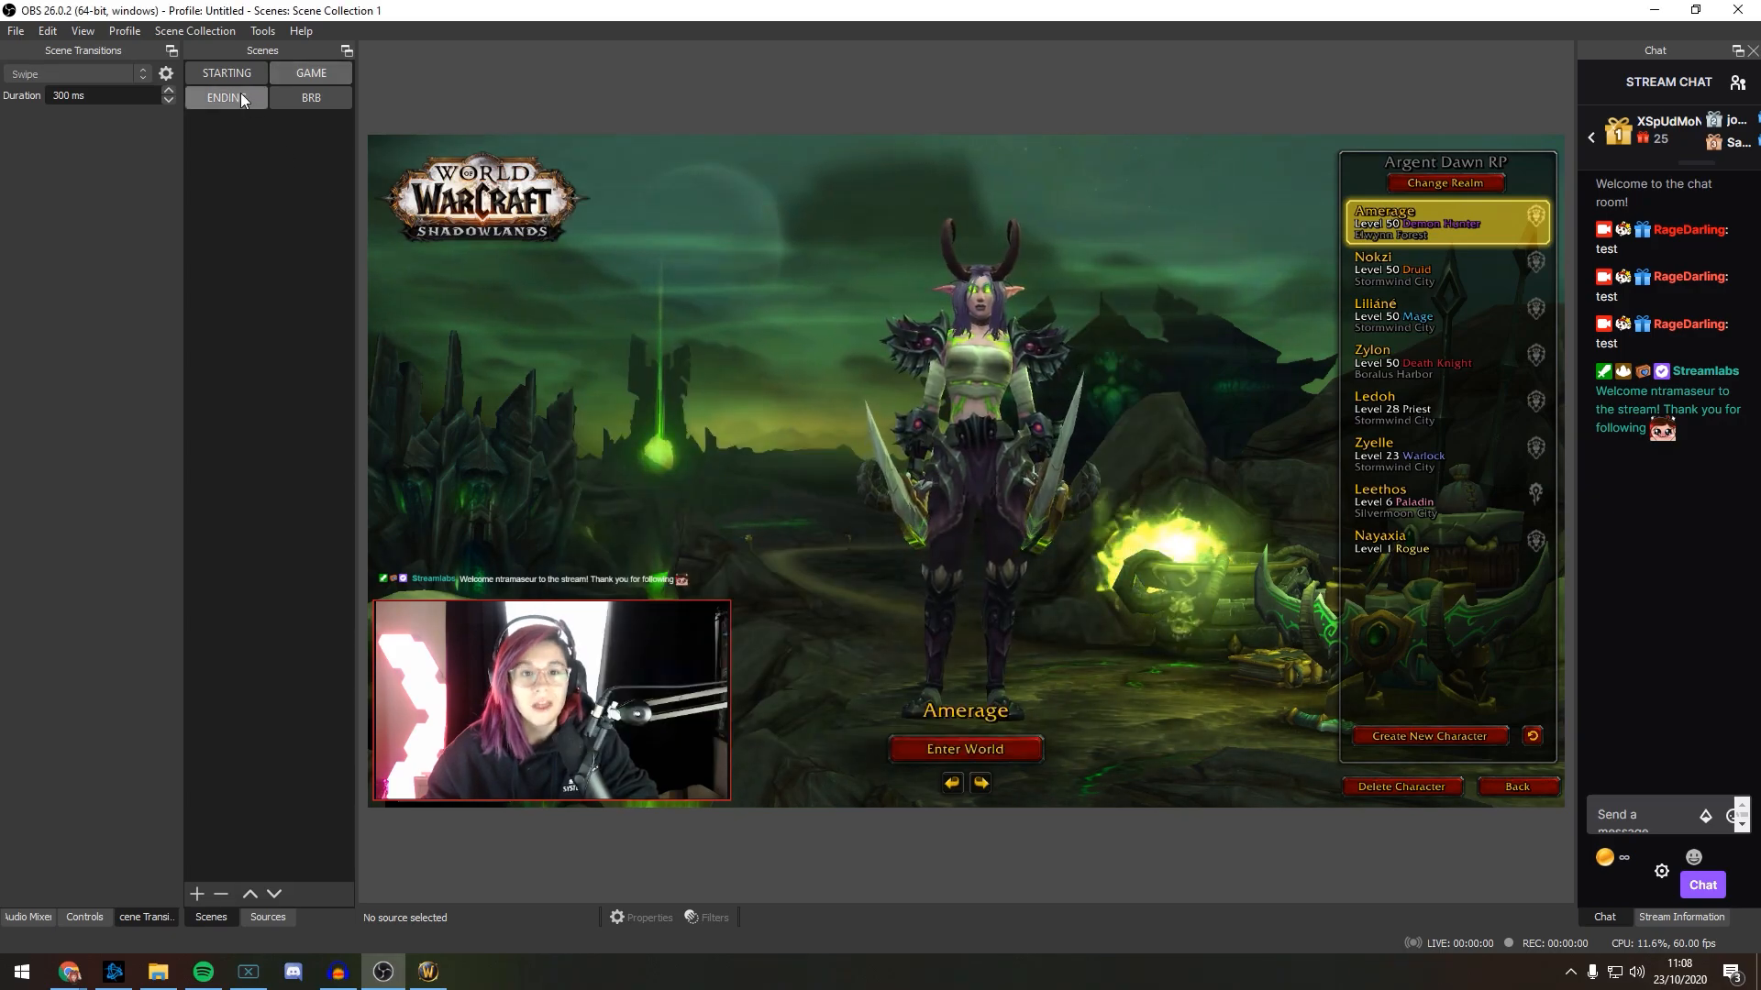
{"action": "left_click", "coordinate": [241, 94]}
{"action": "left_click", "coordinate": [294, 73]}
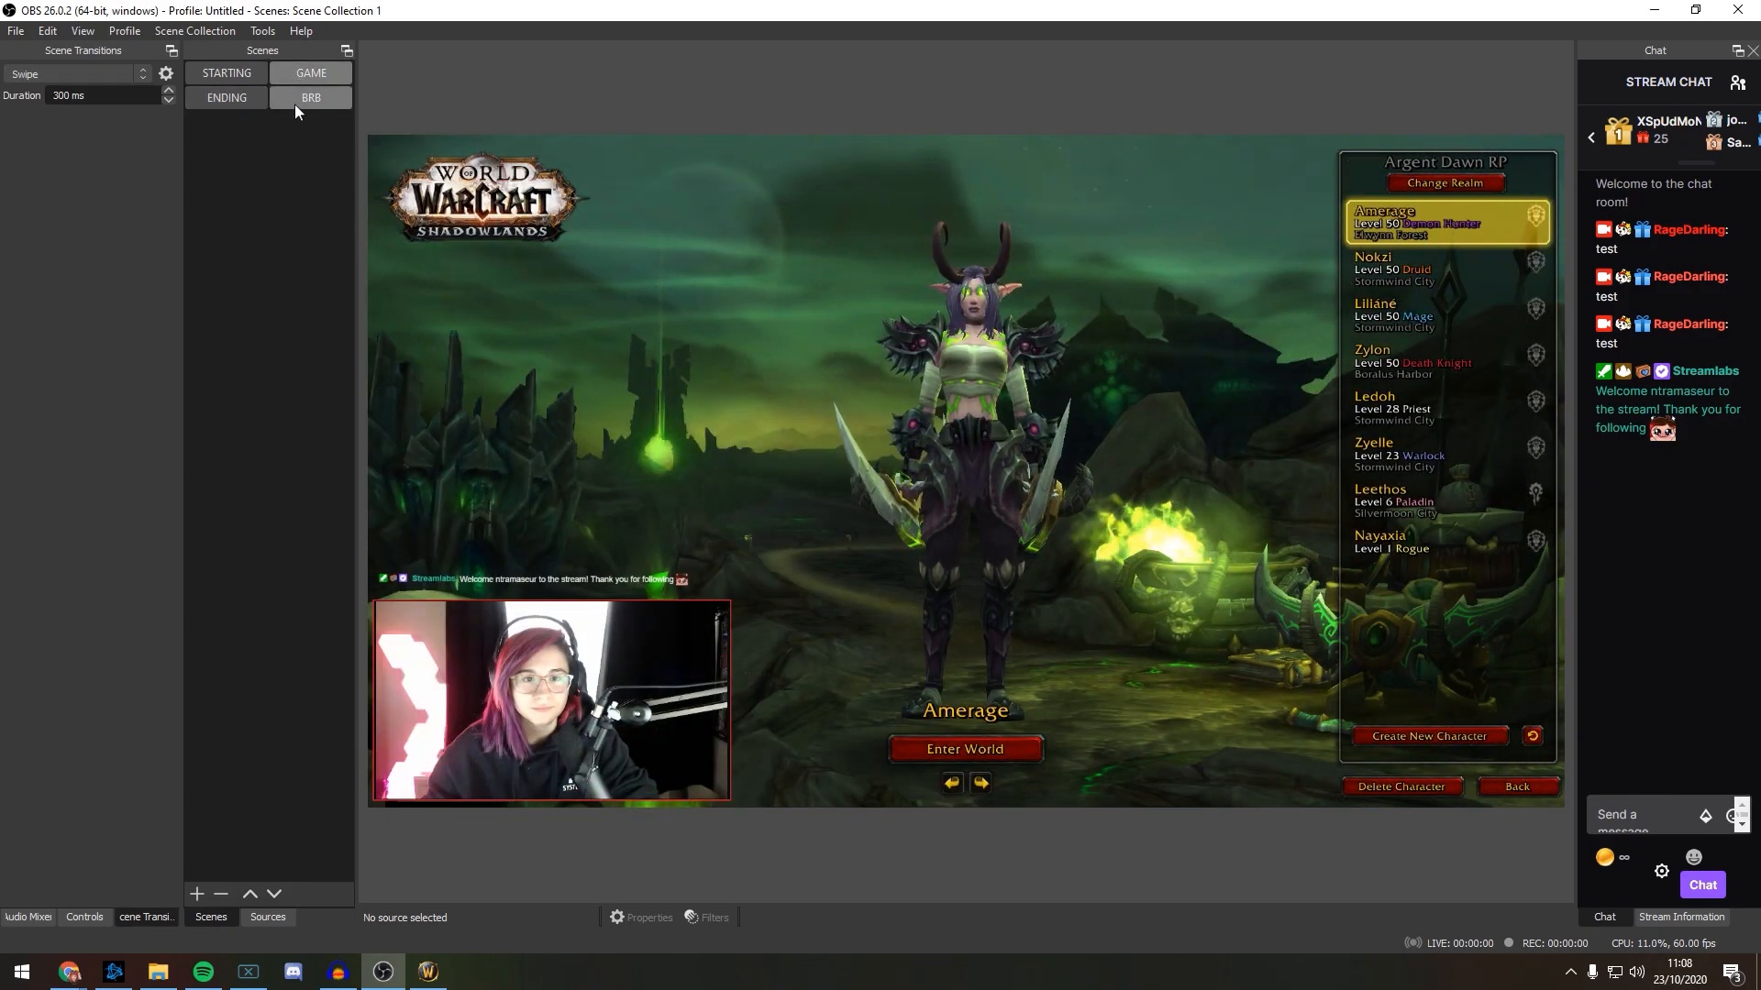
{"action": "left_click", "coordinate": [294, 103]}
Step: Add a Slide scene transition with default properties and test it on the Starting, Game and BRB scenes
{"action": "left_click", "coordinate": [96, 76]}
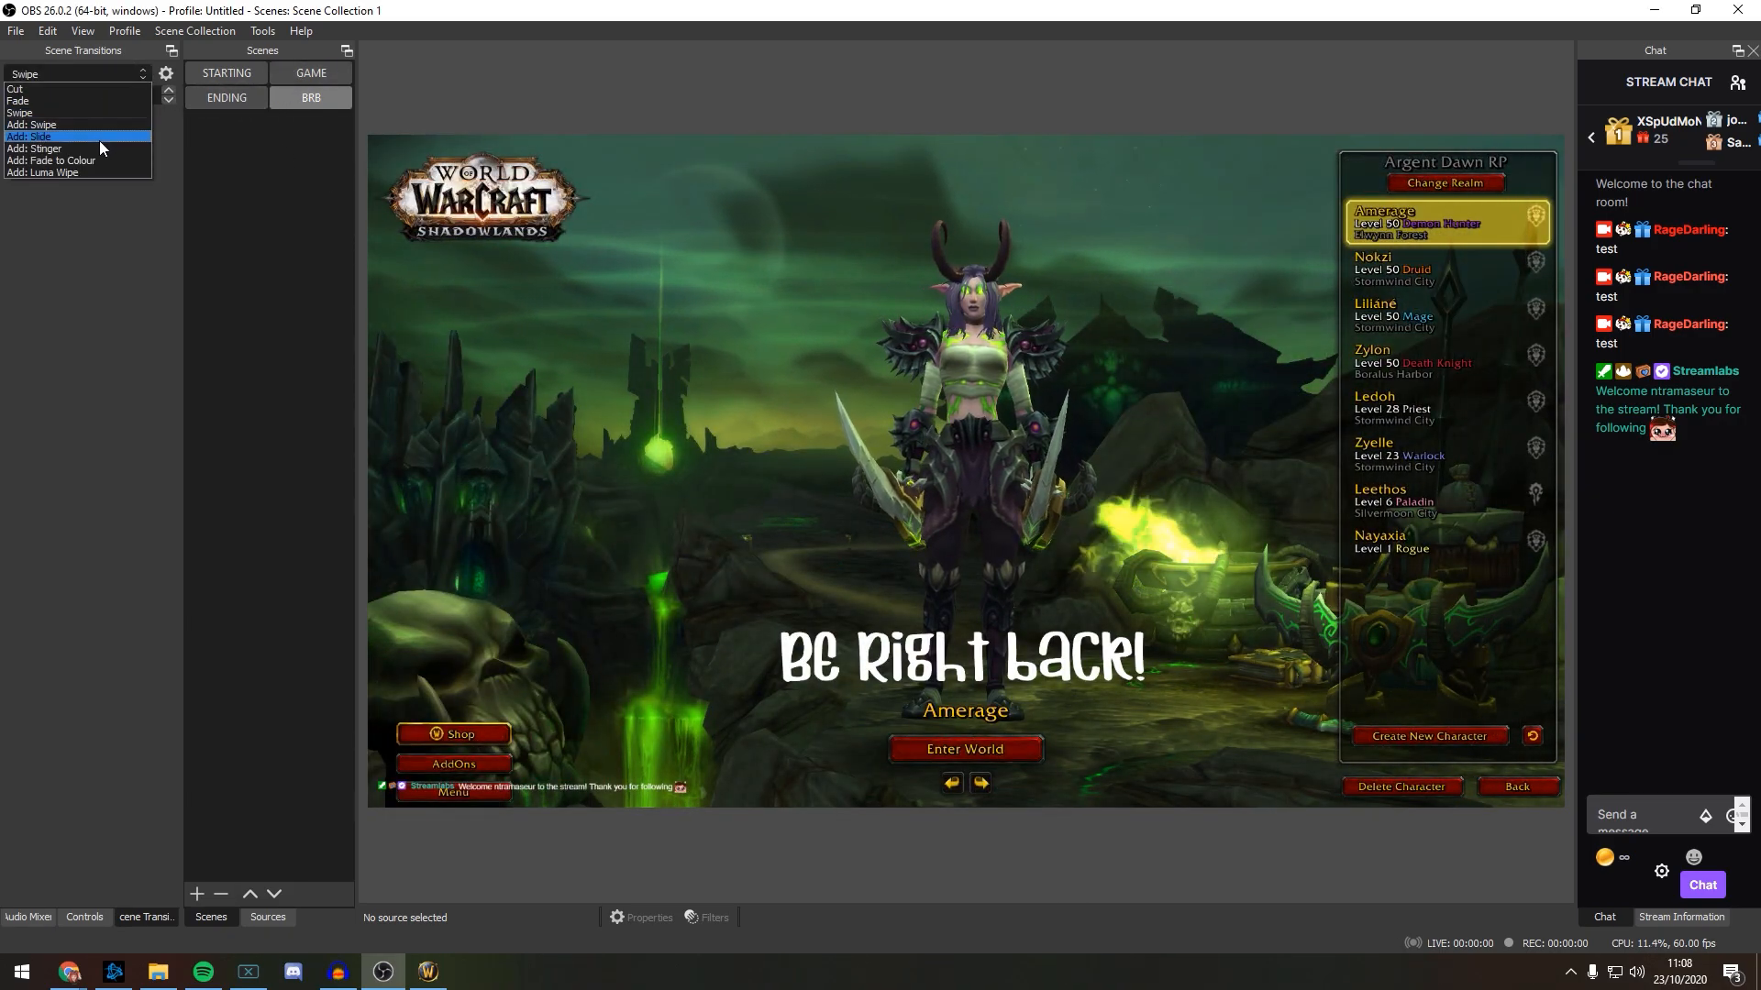
{"action": "left_click", "coordinate": [99, 138]}
{"action": "left_click", "coordinate": [845, 514]}
{"action": "left_click", "coordinate": [1104, 734]}
{"action": "left_click", "coordinate": [233, 74]}
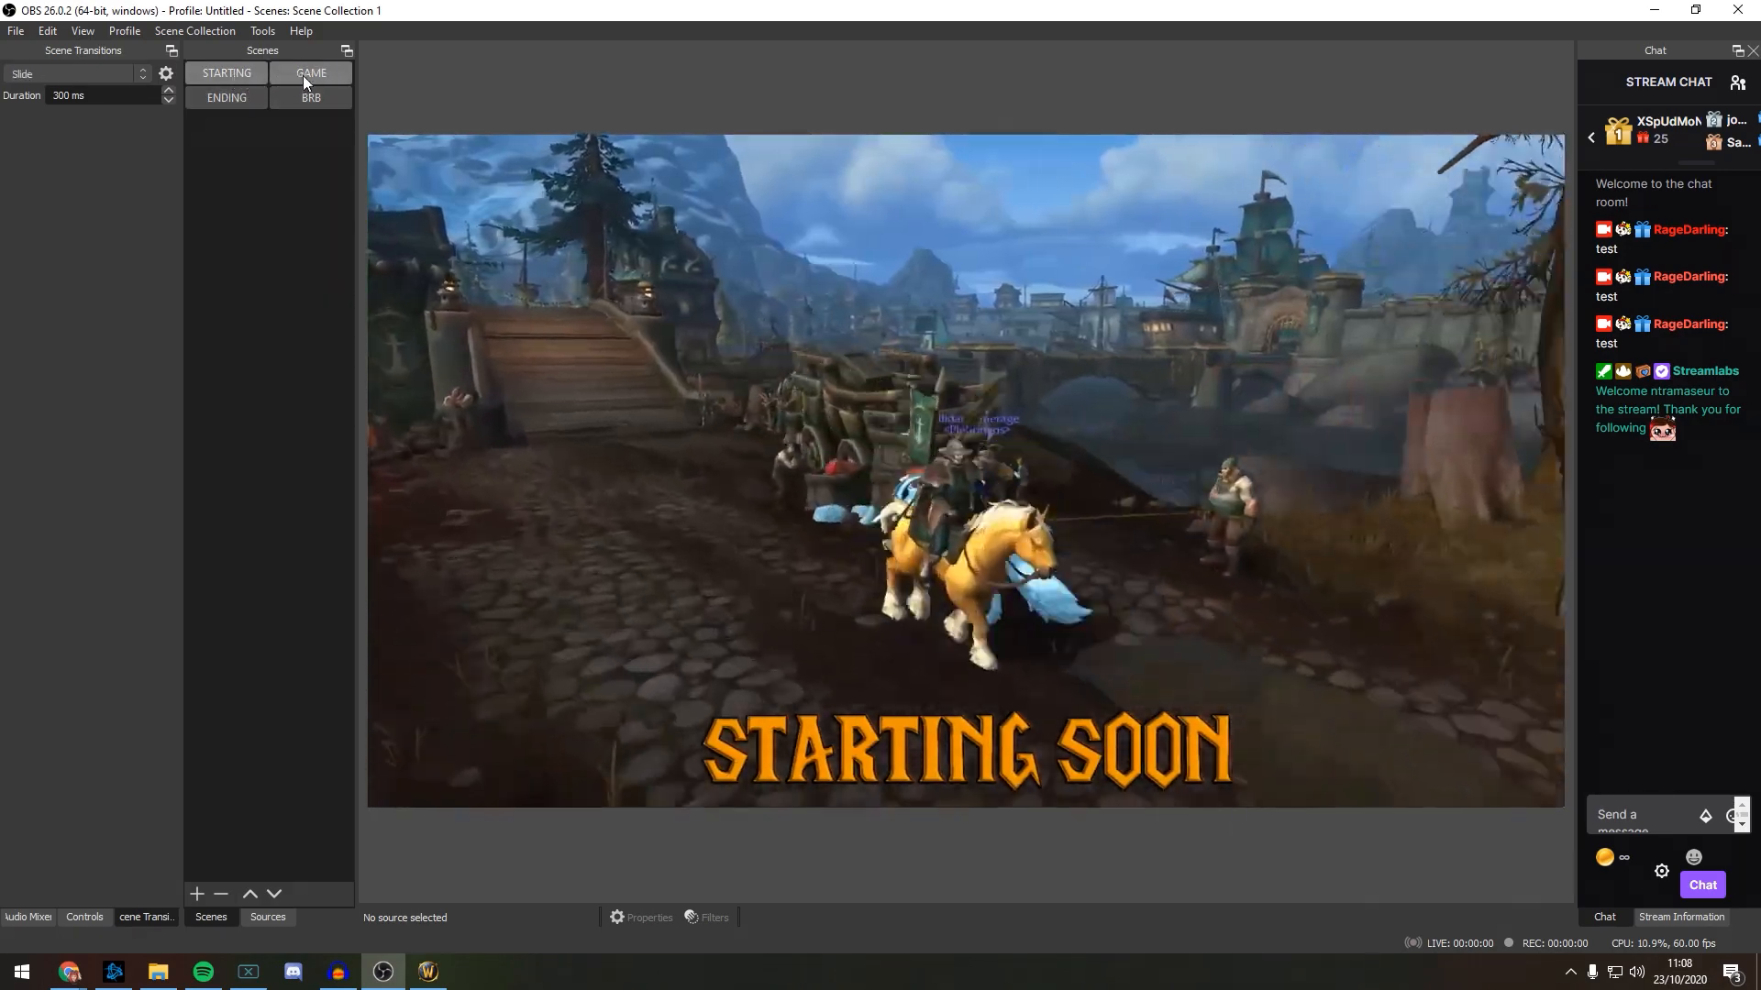
{"action": "left_click", "coordinate": [303, 75]}
{"action": "left_click", "coordinate": [309, 100]}
Step: Add a Fade to Colour transition using orange, and test it by switching among the scenes
{"action": "left_click", "coordinate": [96, 75]}
{"action": "left_click", "coordinate": [92, 172]}
{"action": "left_click", "coordinate": [848, 516]}
{"action": "left_click", "coordinate": [1151, 598]}
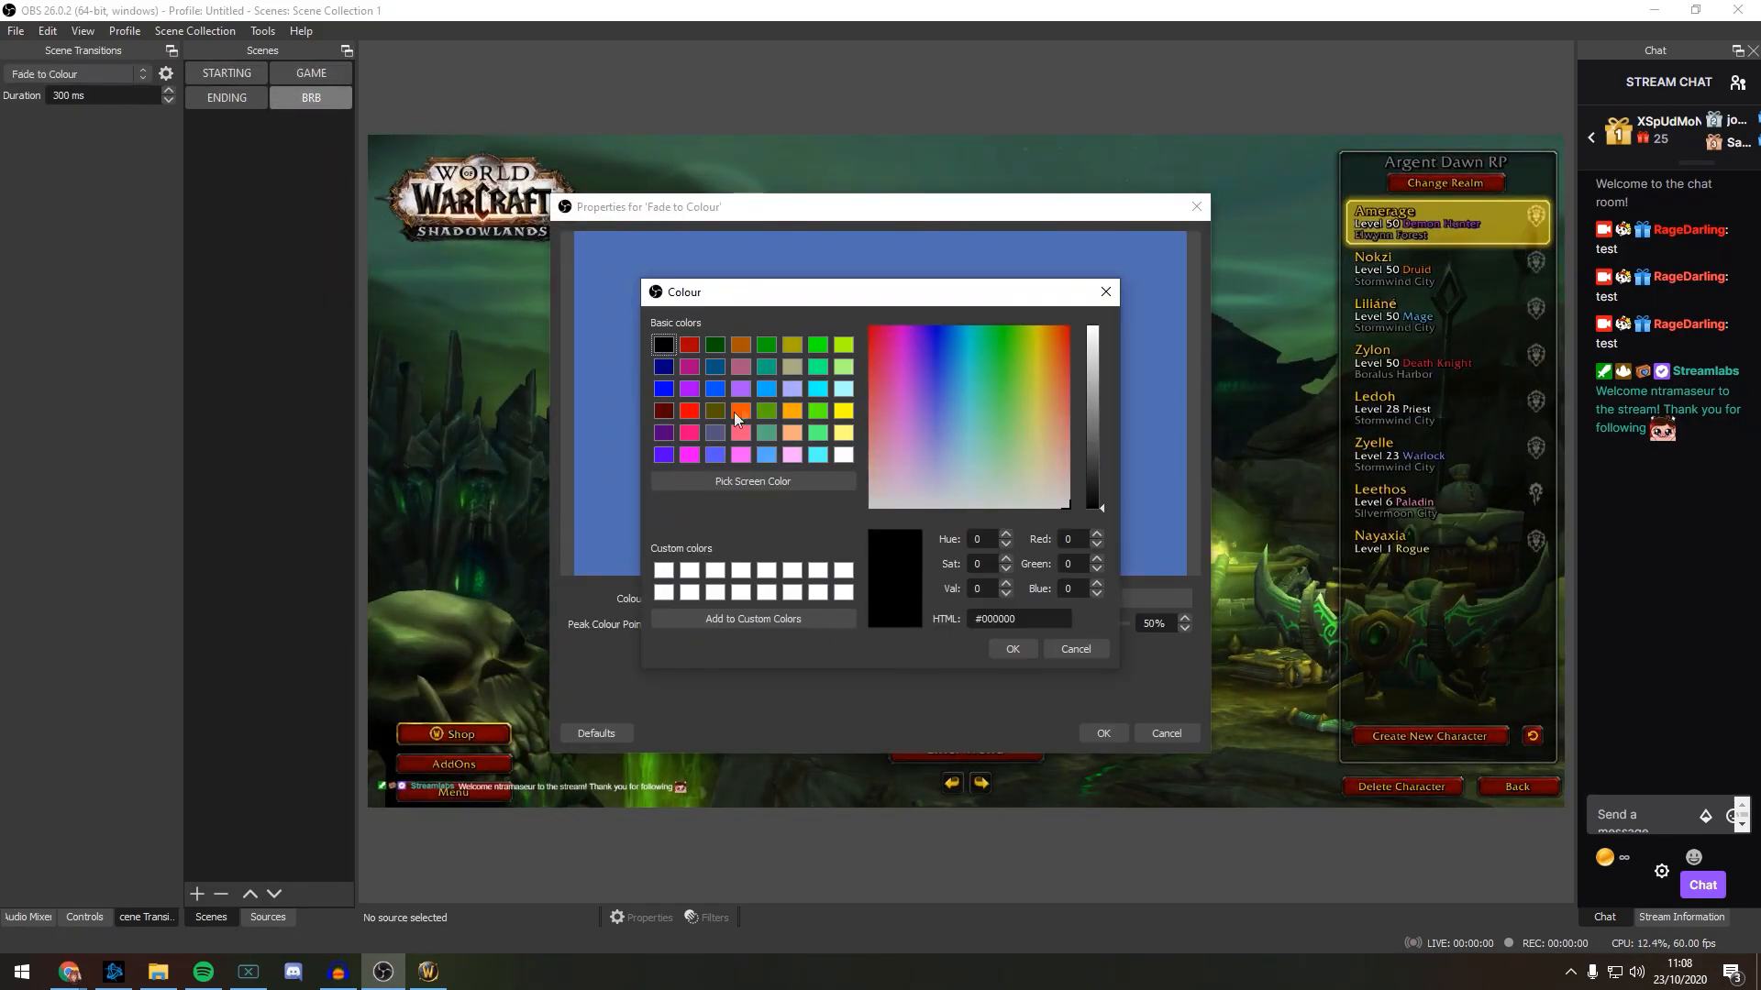
{"action": "left_click", "coordinate": [734, 411]}
{"action": "left_click", "coordinate": [1011, 650]}
{"action": "left_click", "coordinate": [1103, 733]}
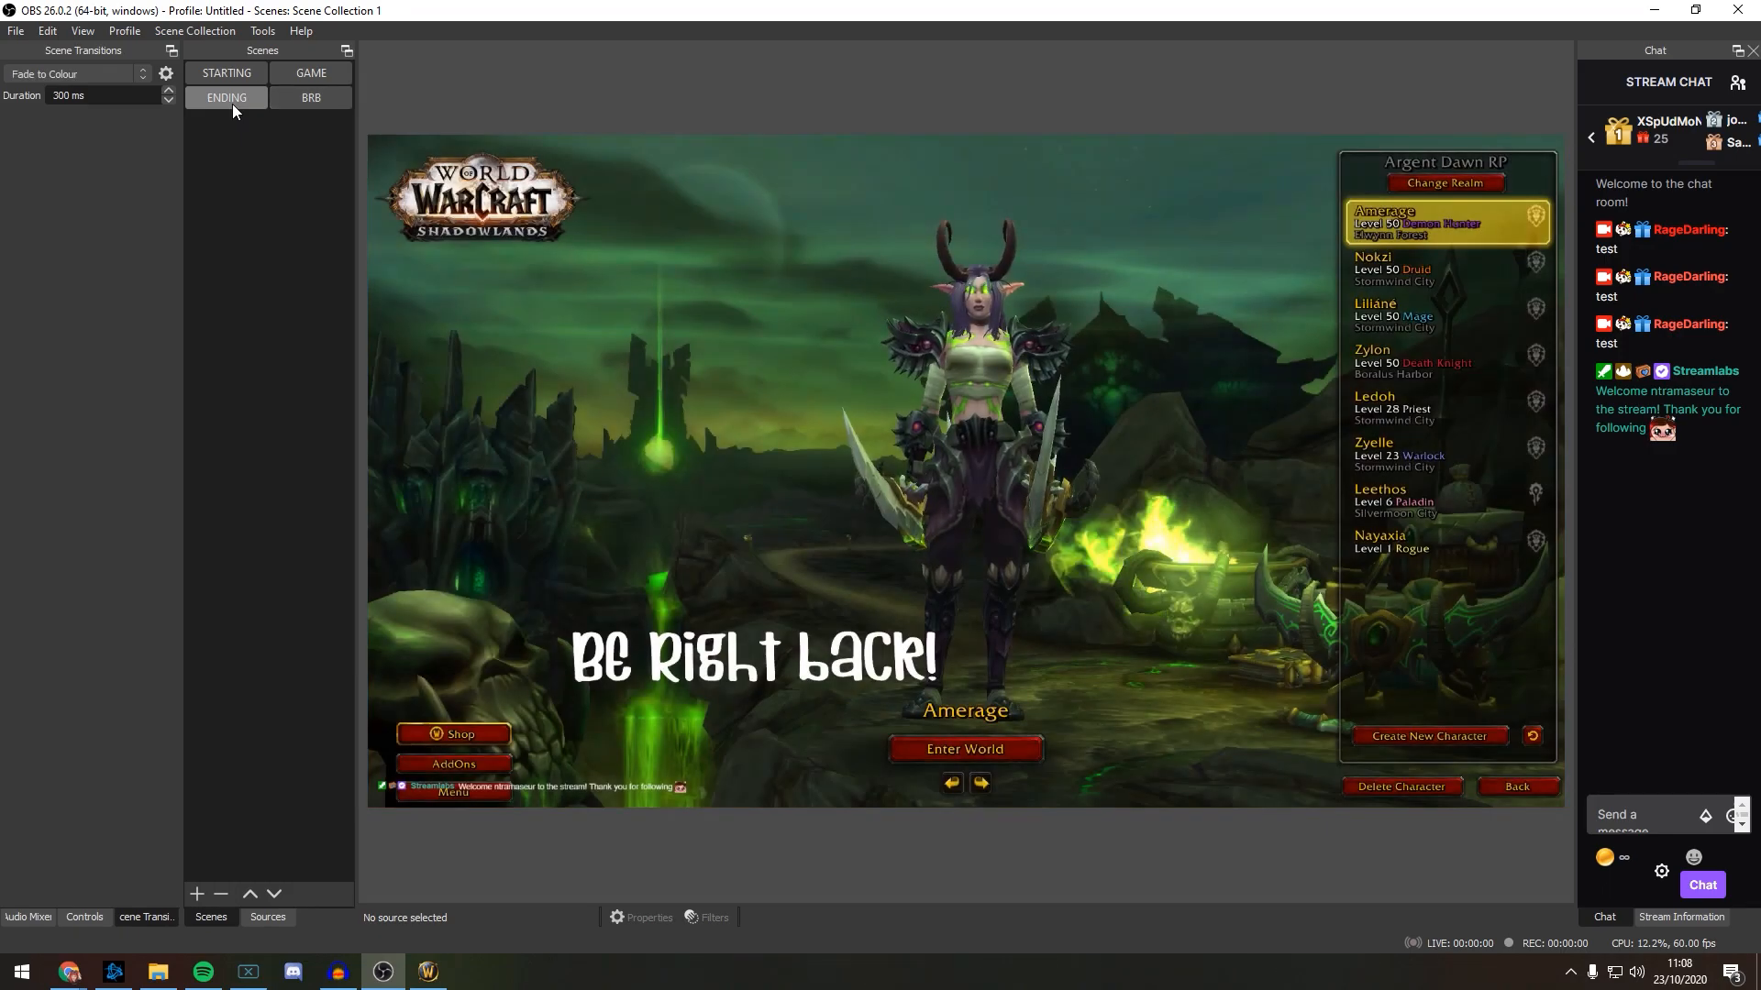
{"action": "left_click", "coordinate": [288, 103]}
{"action": "left_click", "coordinate": [307, 68]}
{"action": "left_click", "coordinate": [247, 72]}
Step: Add another Stinger transition, leaving its video file empty and its properties at their defaults
{"action": "left_click", "coordinate": [73, 73]}
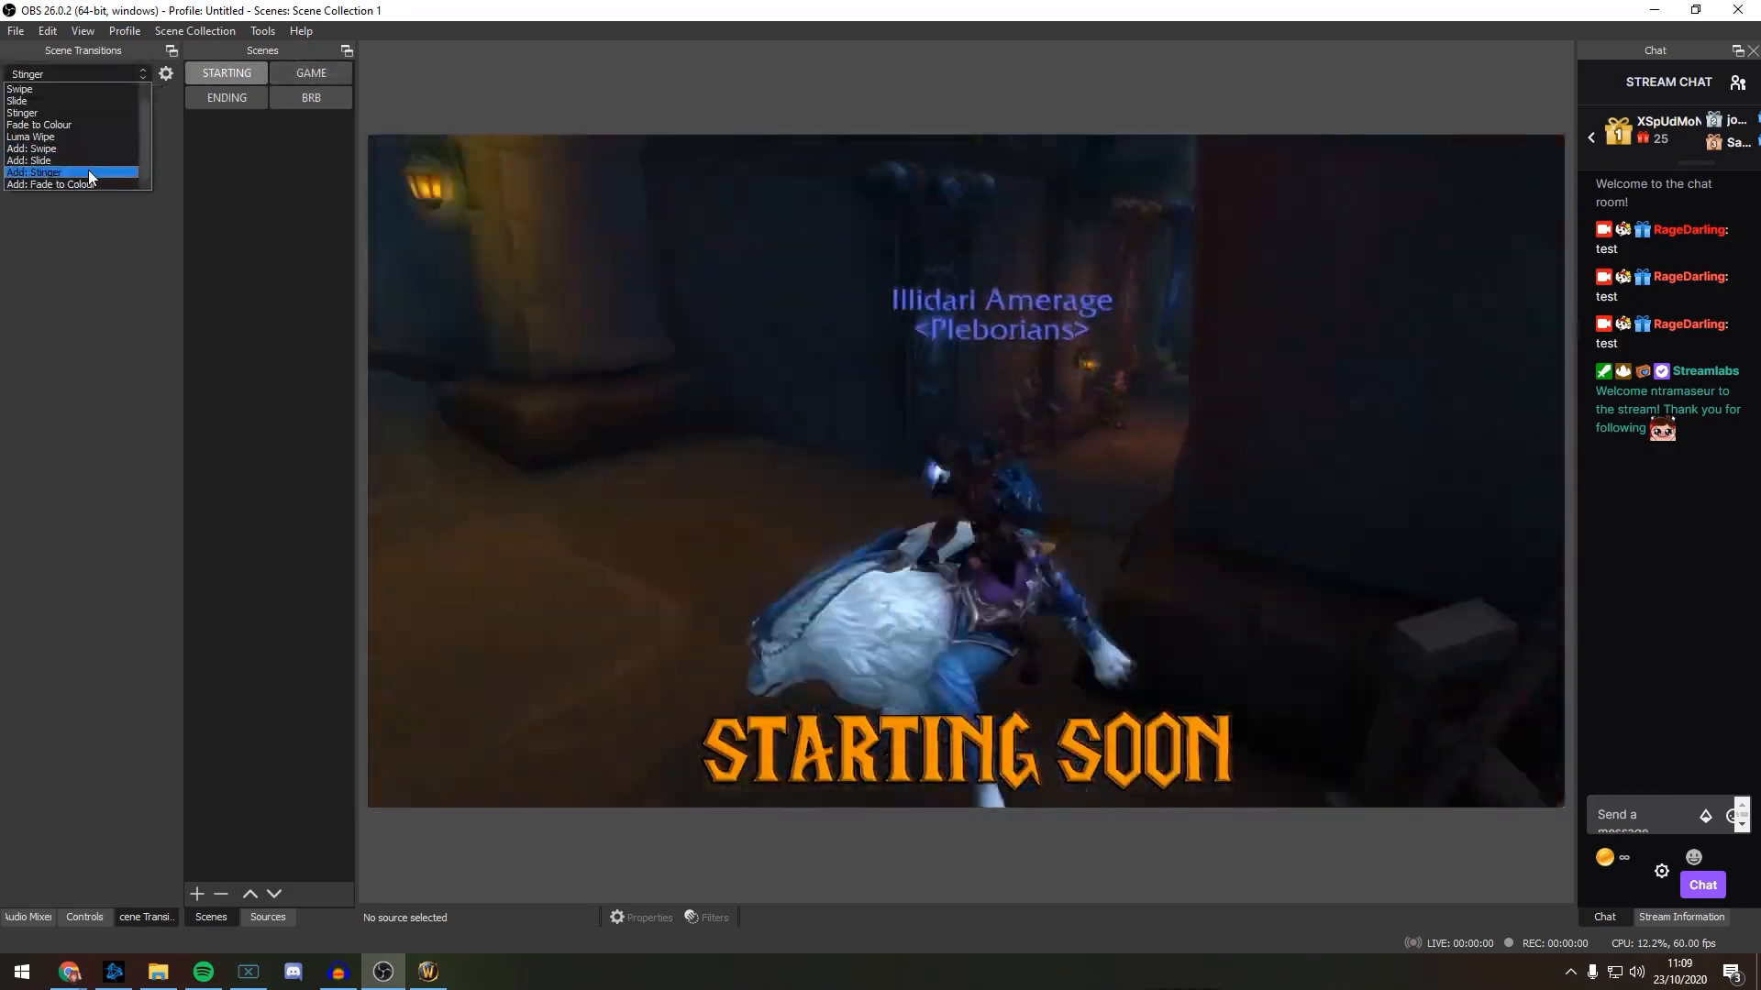
{"action": "left_click", "coordinate": [88, 169]}
{"action": "left_click", "coordinate": [845, 514]}
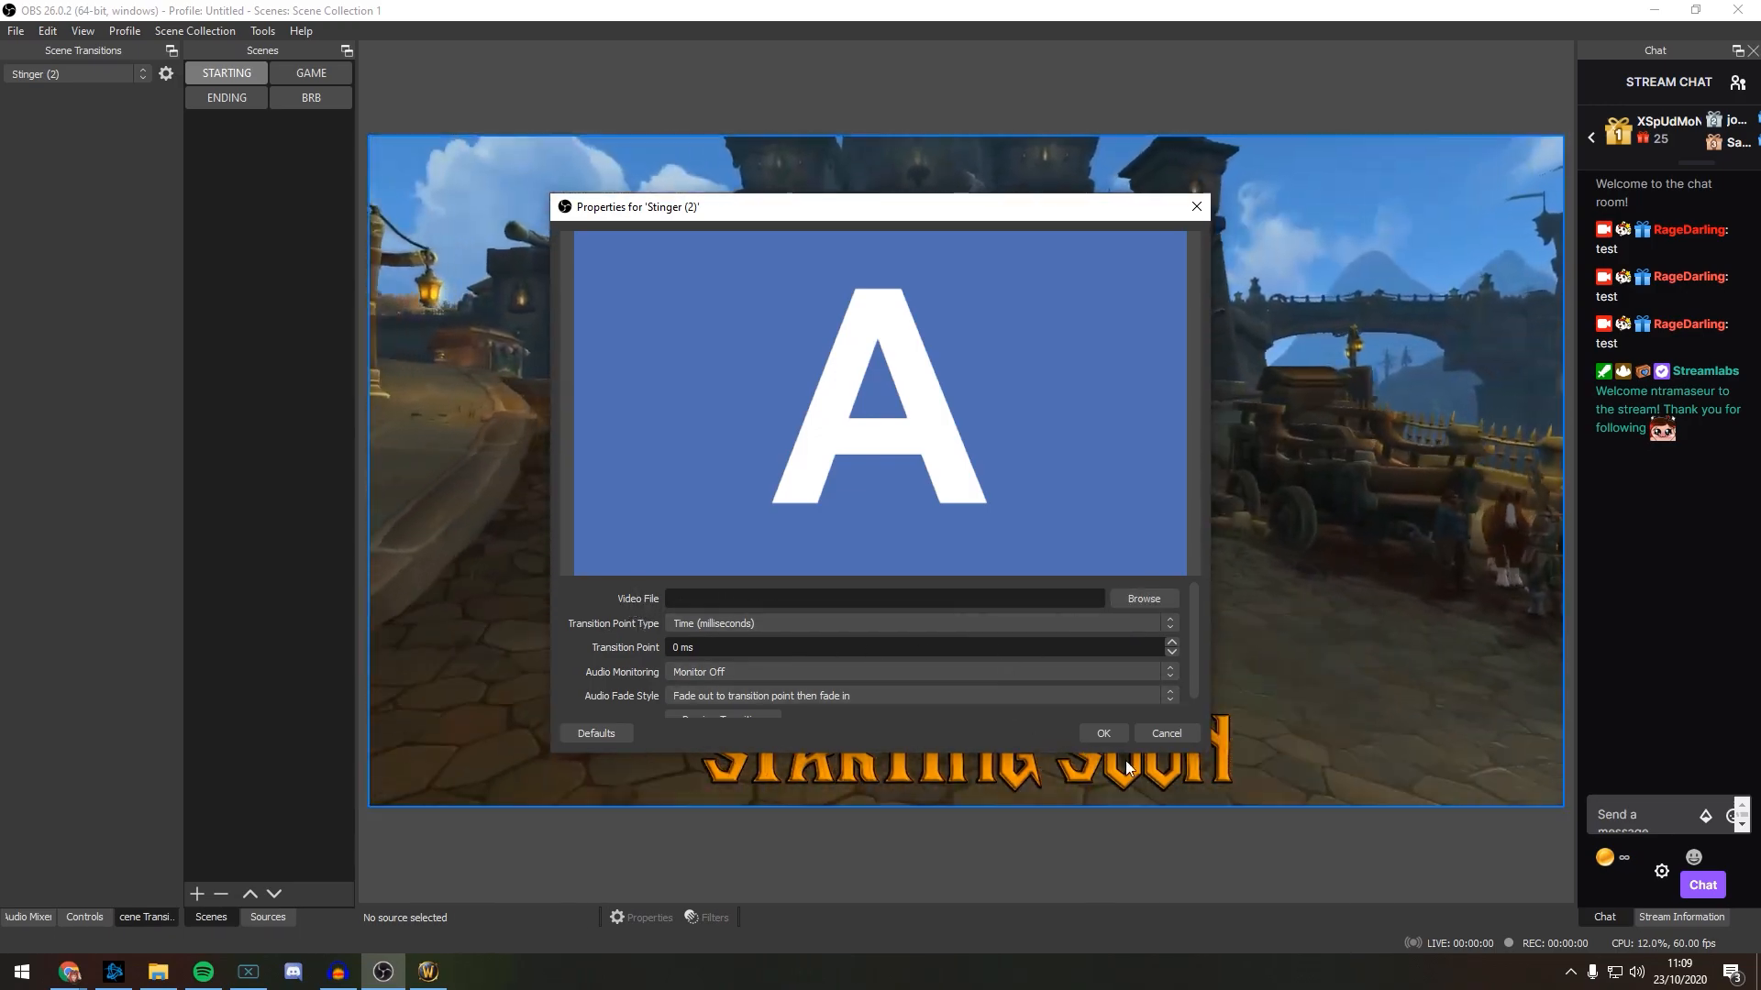
{"action": "left_click", "coordinate": [1115, 737]}
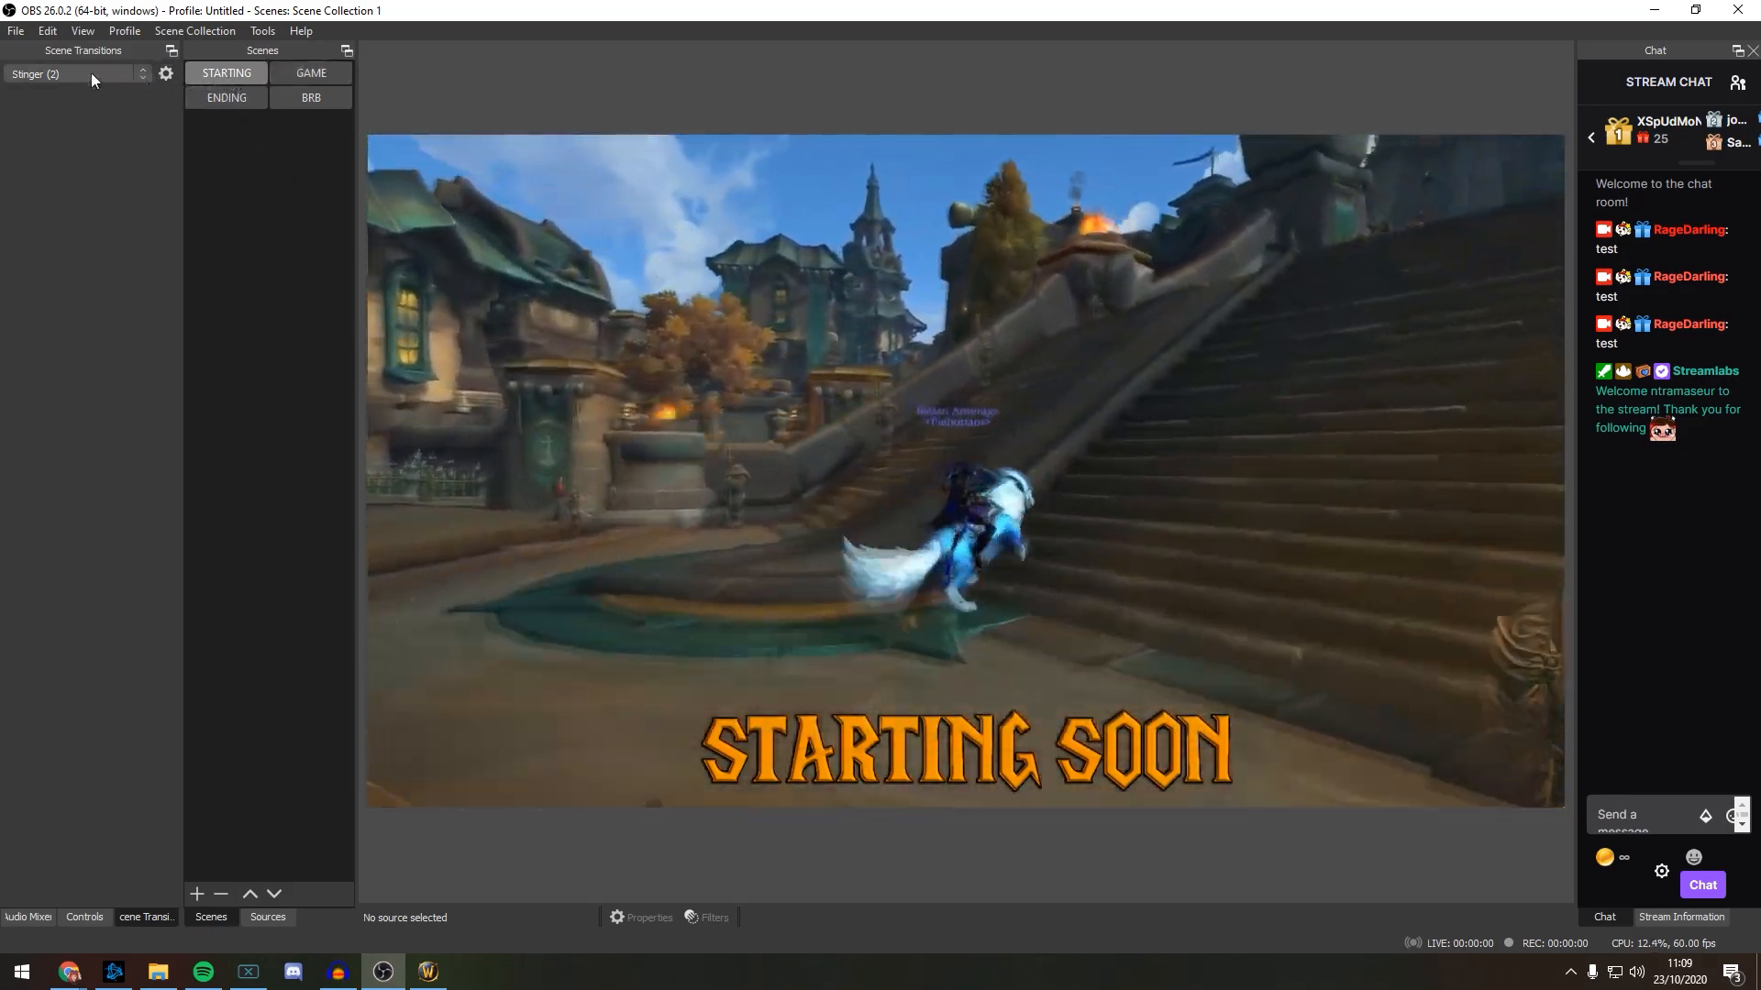
Step: Set the active scene transition to Fade and test it by switching scenes, ending on the Game scene
{"action": "left_click", "coordinate": [90, 73]}
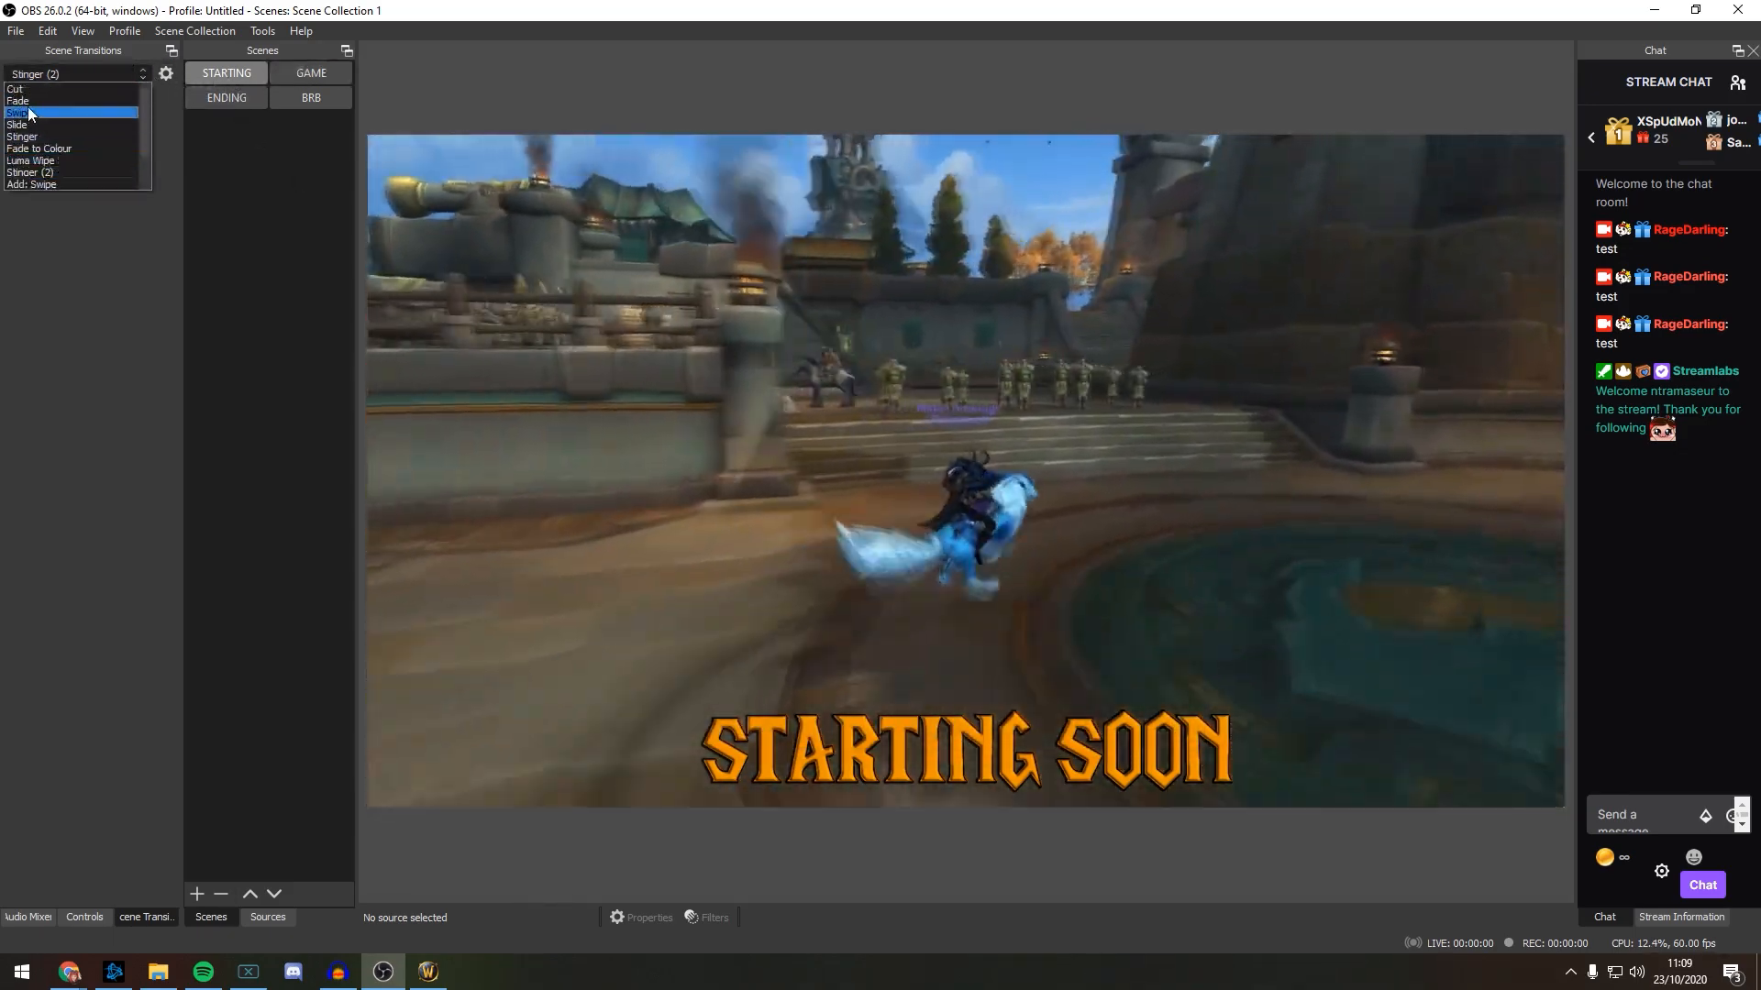
{"action": "left_click", "coordinate": [57, 138]}
{"action": "left_click", "coordinate": [73, 73]}
{"action": "left_click", "coordinate": [46, 101]}
{"action": "left_click", "coordinate": [311, 97]}
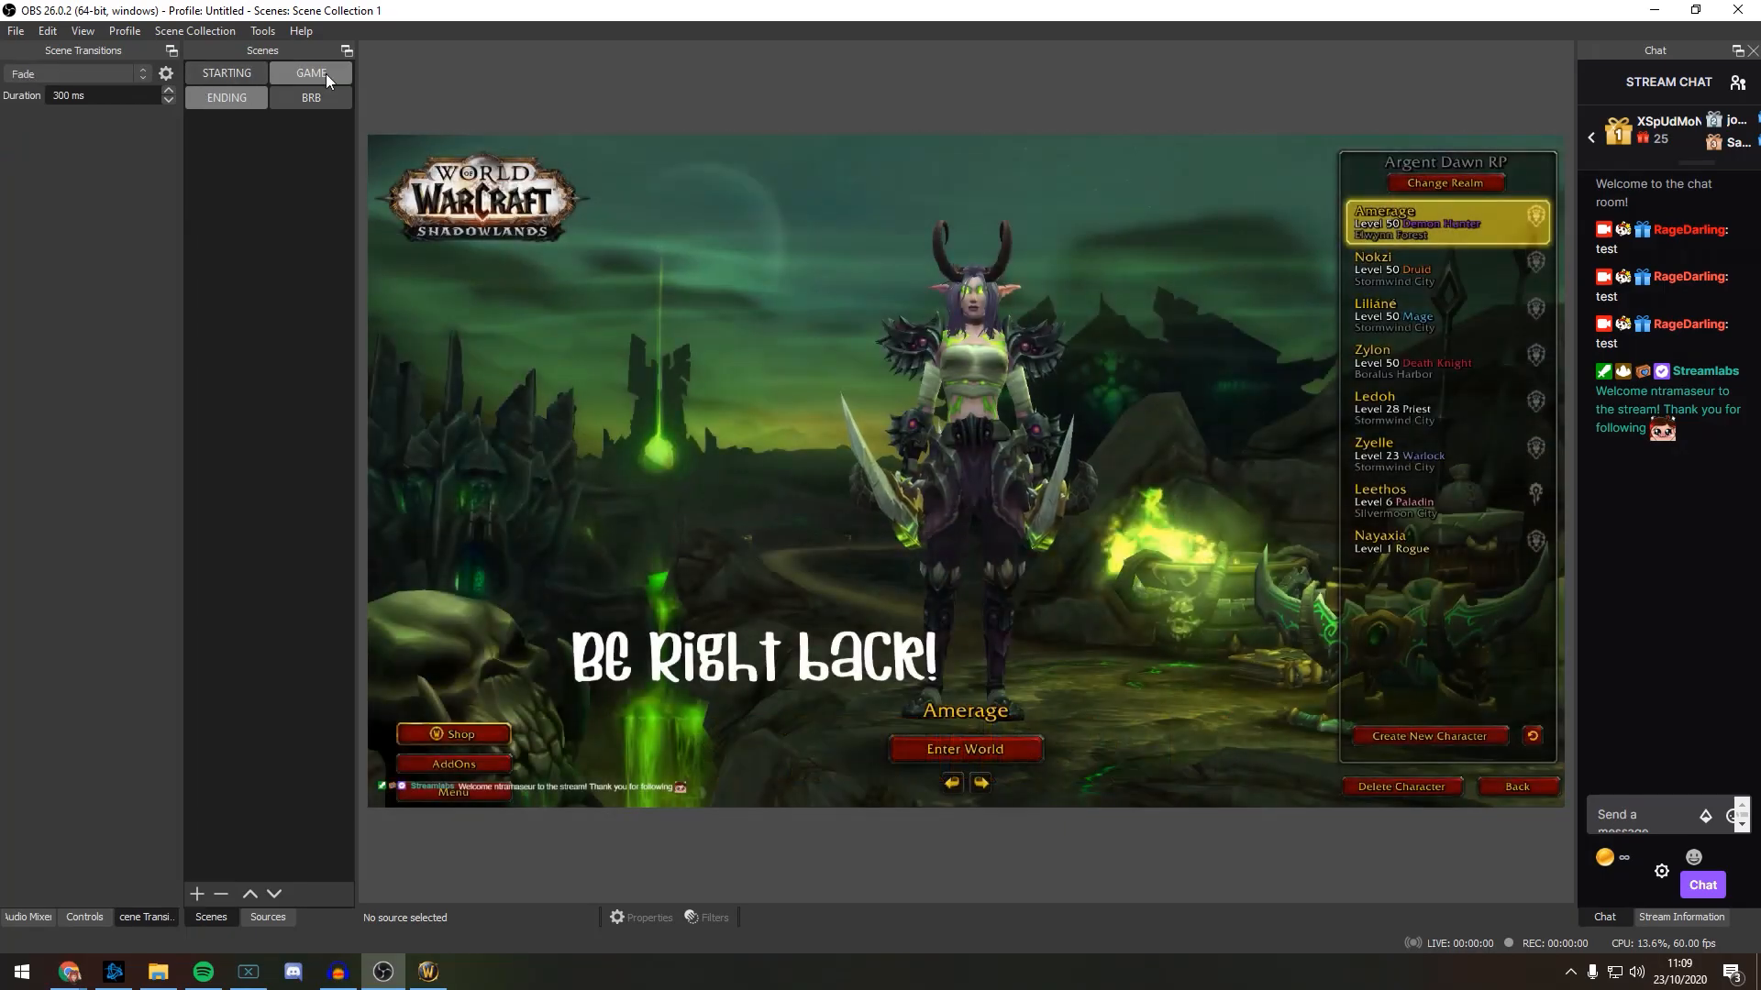
{"action": "left_click", "coordinate": [327, 73]}
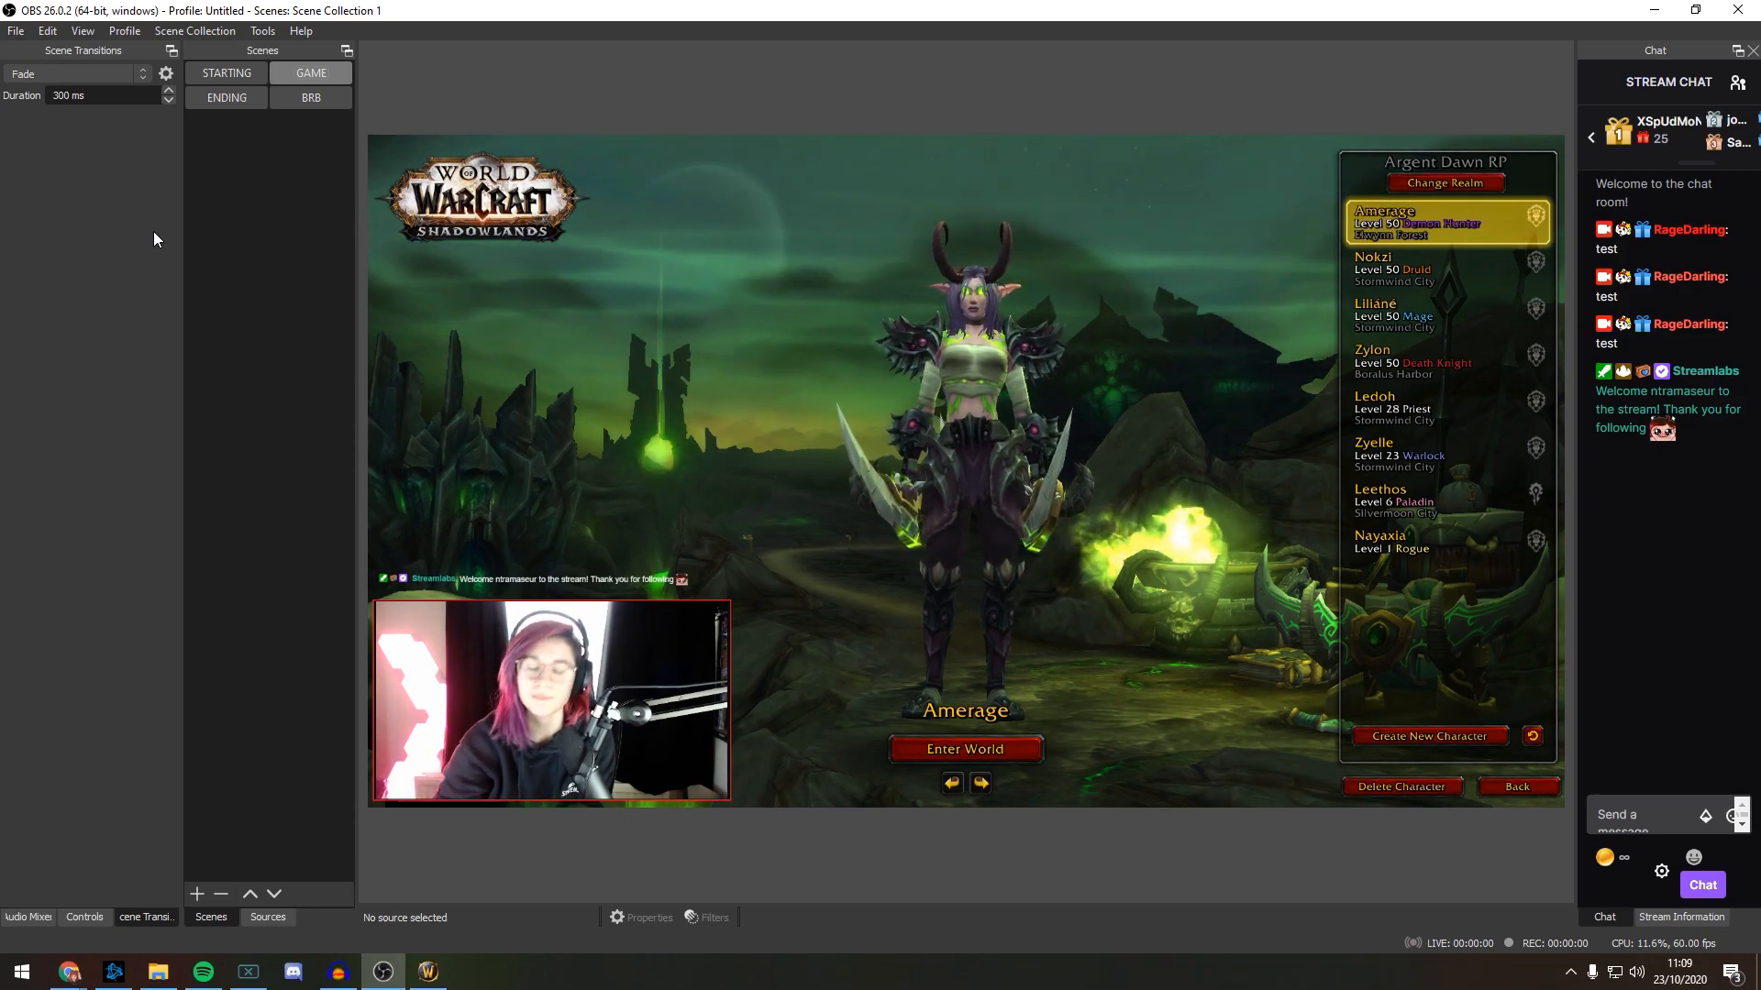
Step: Open the General settings at the Source Alignment Snapping options
{"action": "left_click", "coordinate": [16, 30]}
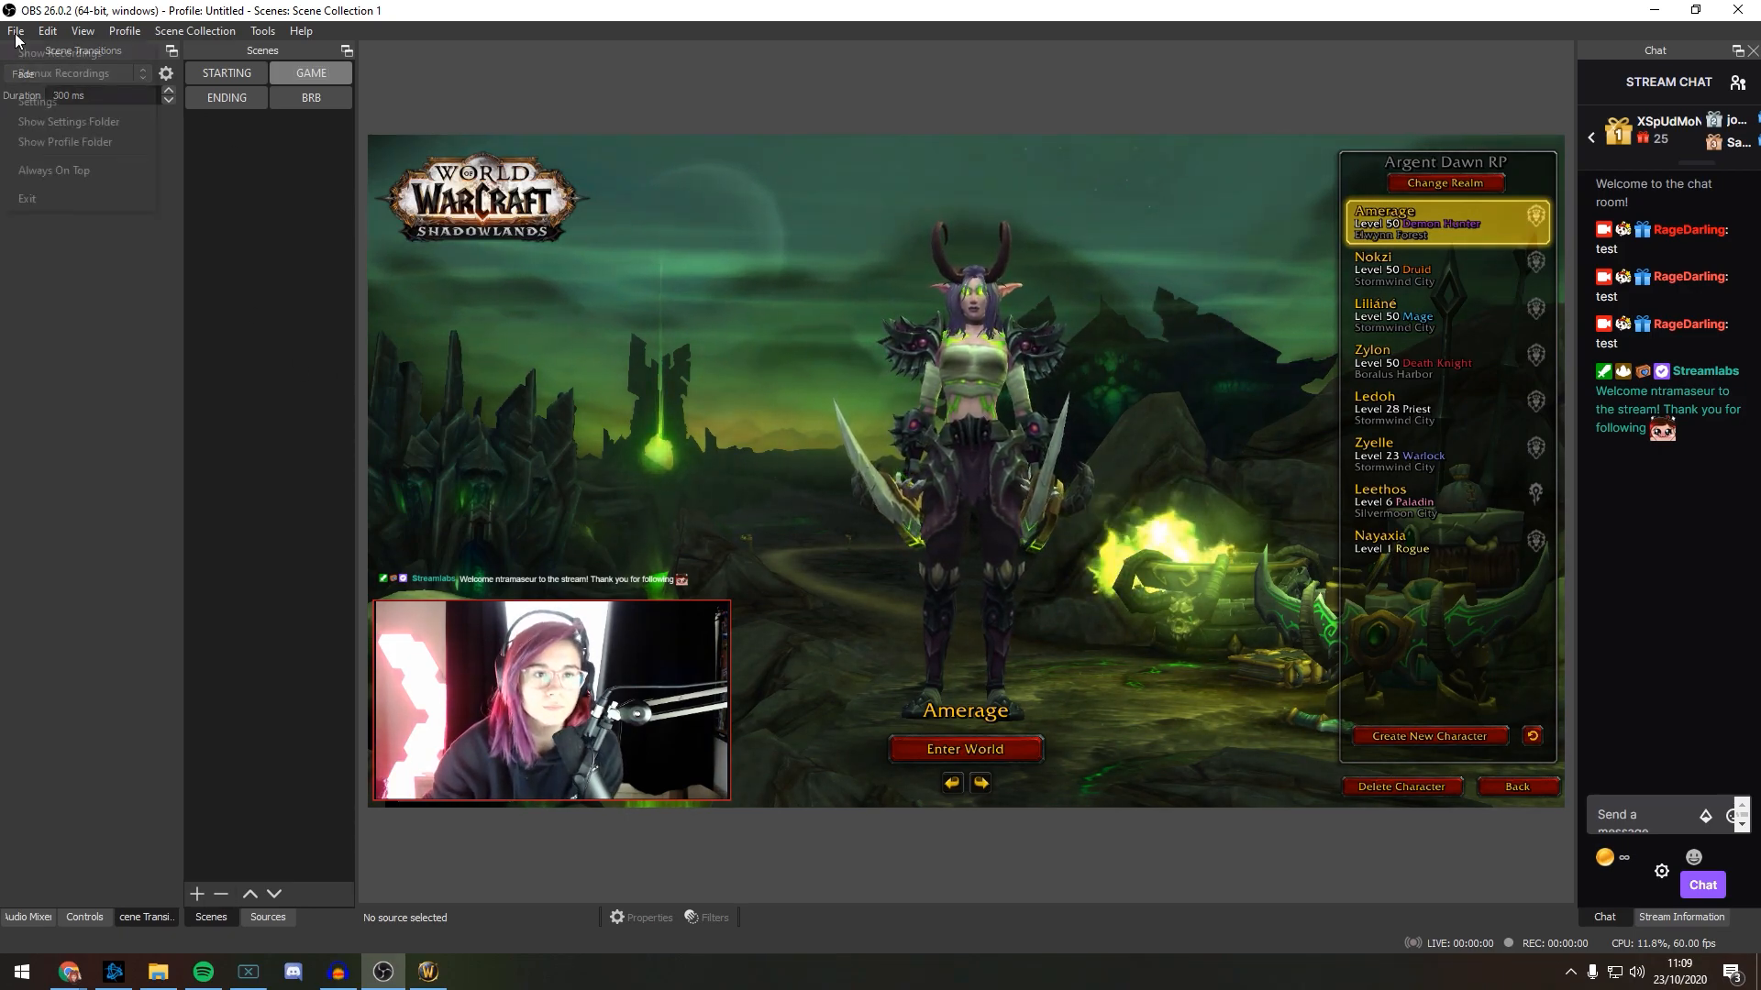
{"action": "left_click", "coordinate": [36, 96]}
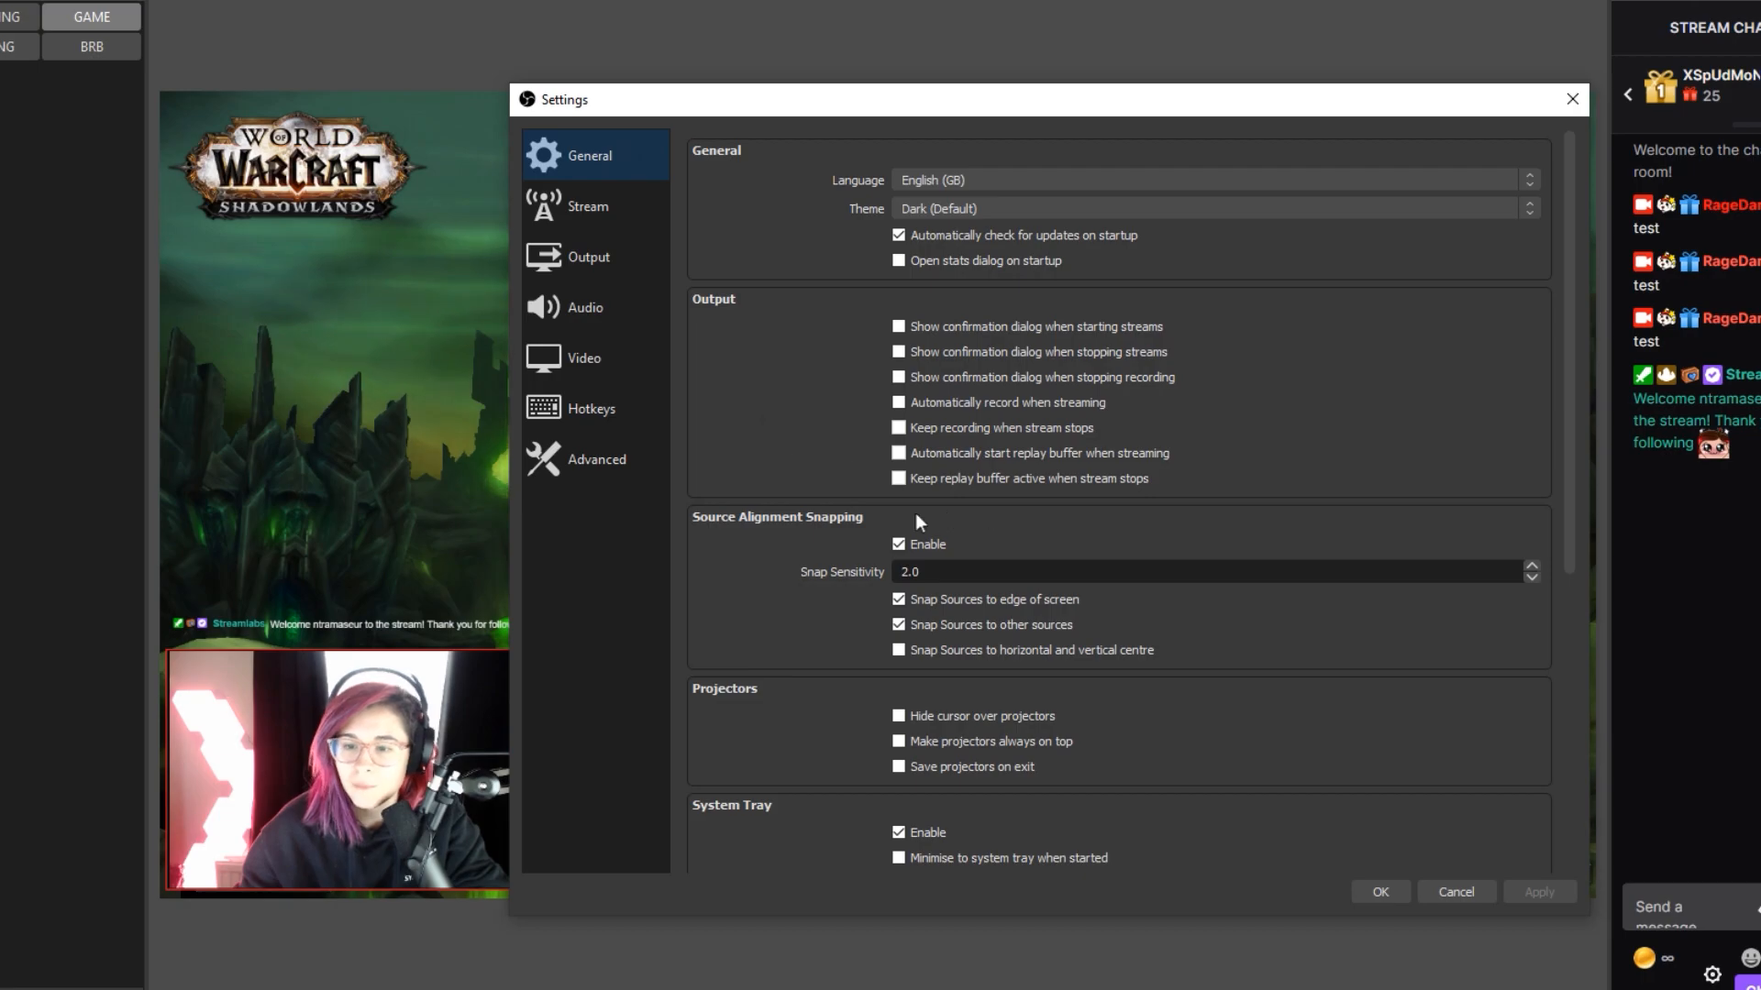
{"action": "scroll", "coordinate": [916, 514], "scroll_direction": "down", "scroll_amount": 1}
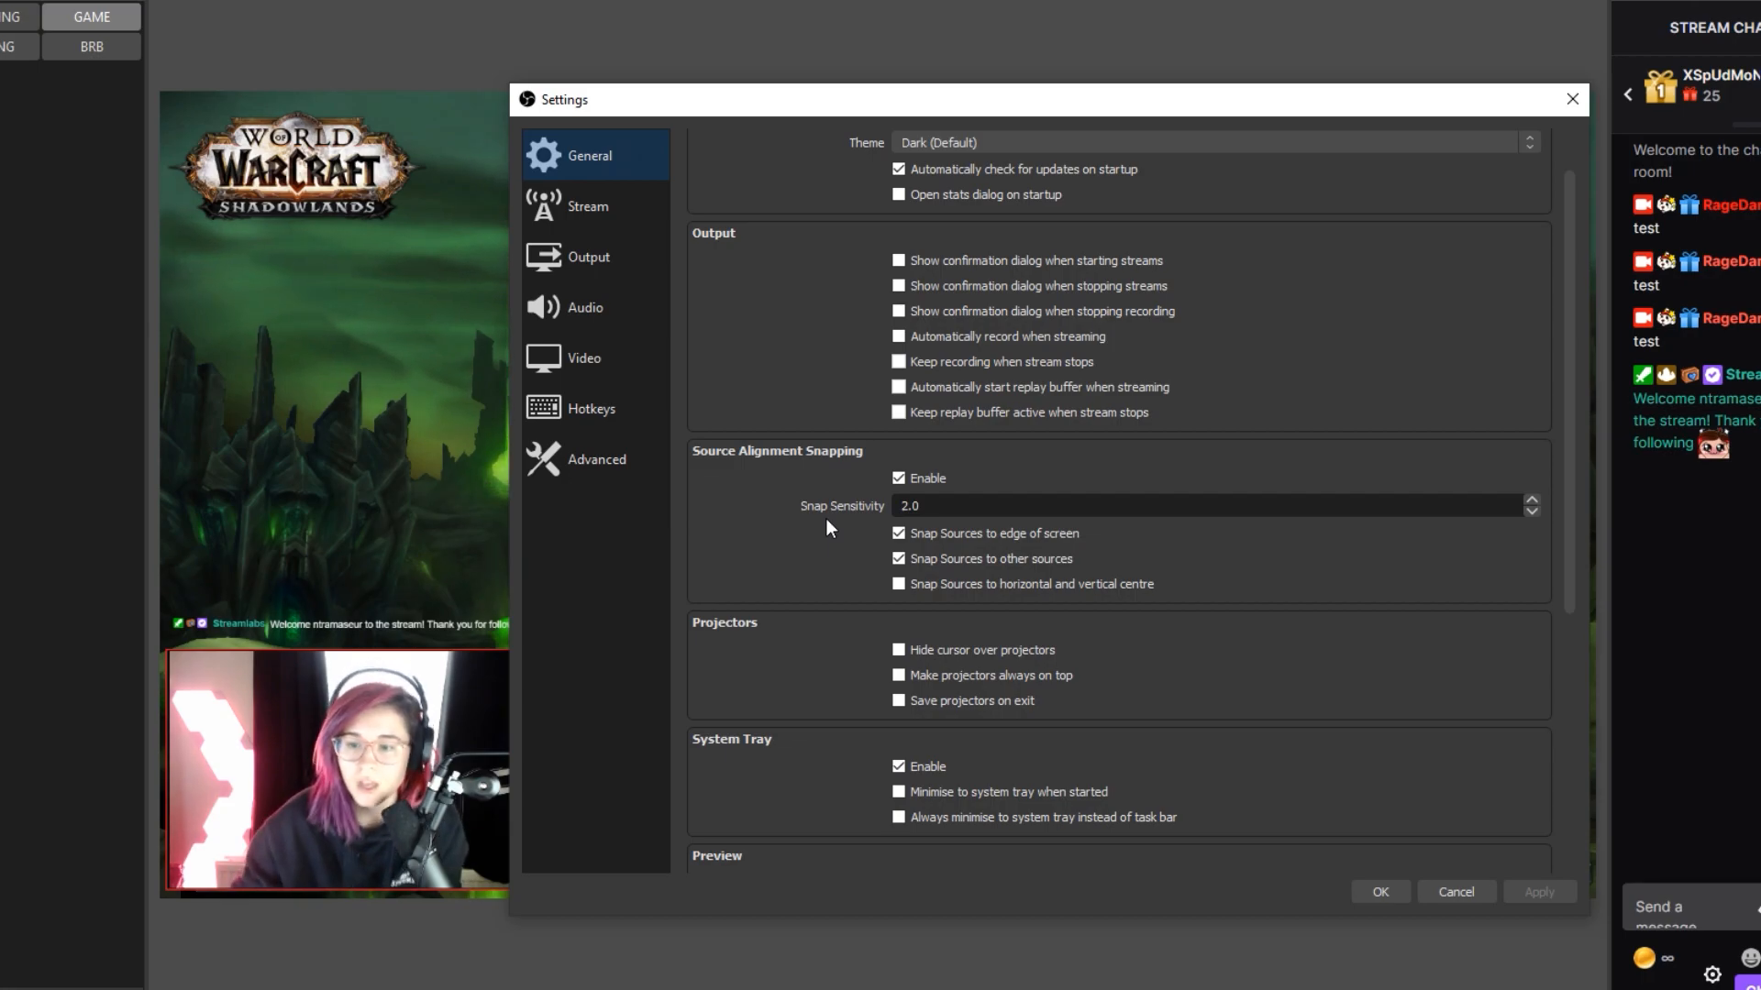
Step: Try a Snap Sensitivity of 10 for source alignment, and set it back to 2
{"action": "left_click", "coordinate": [976, 519]}
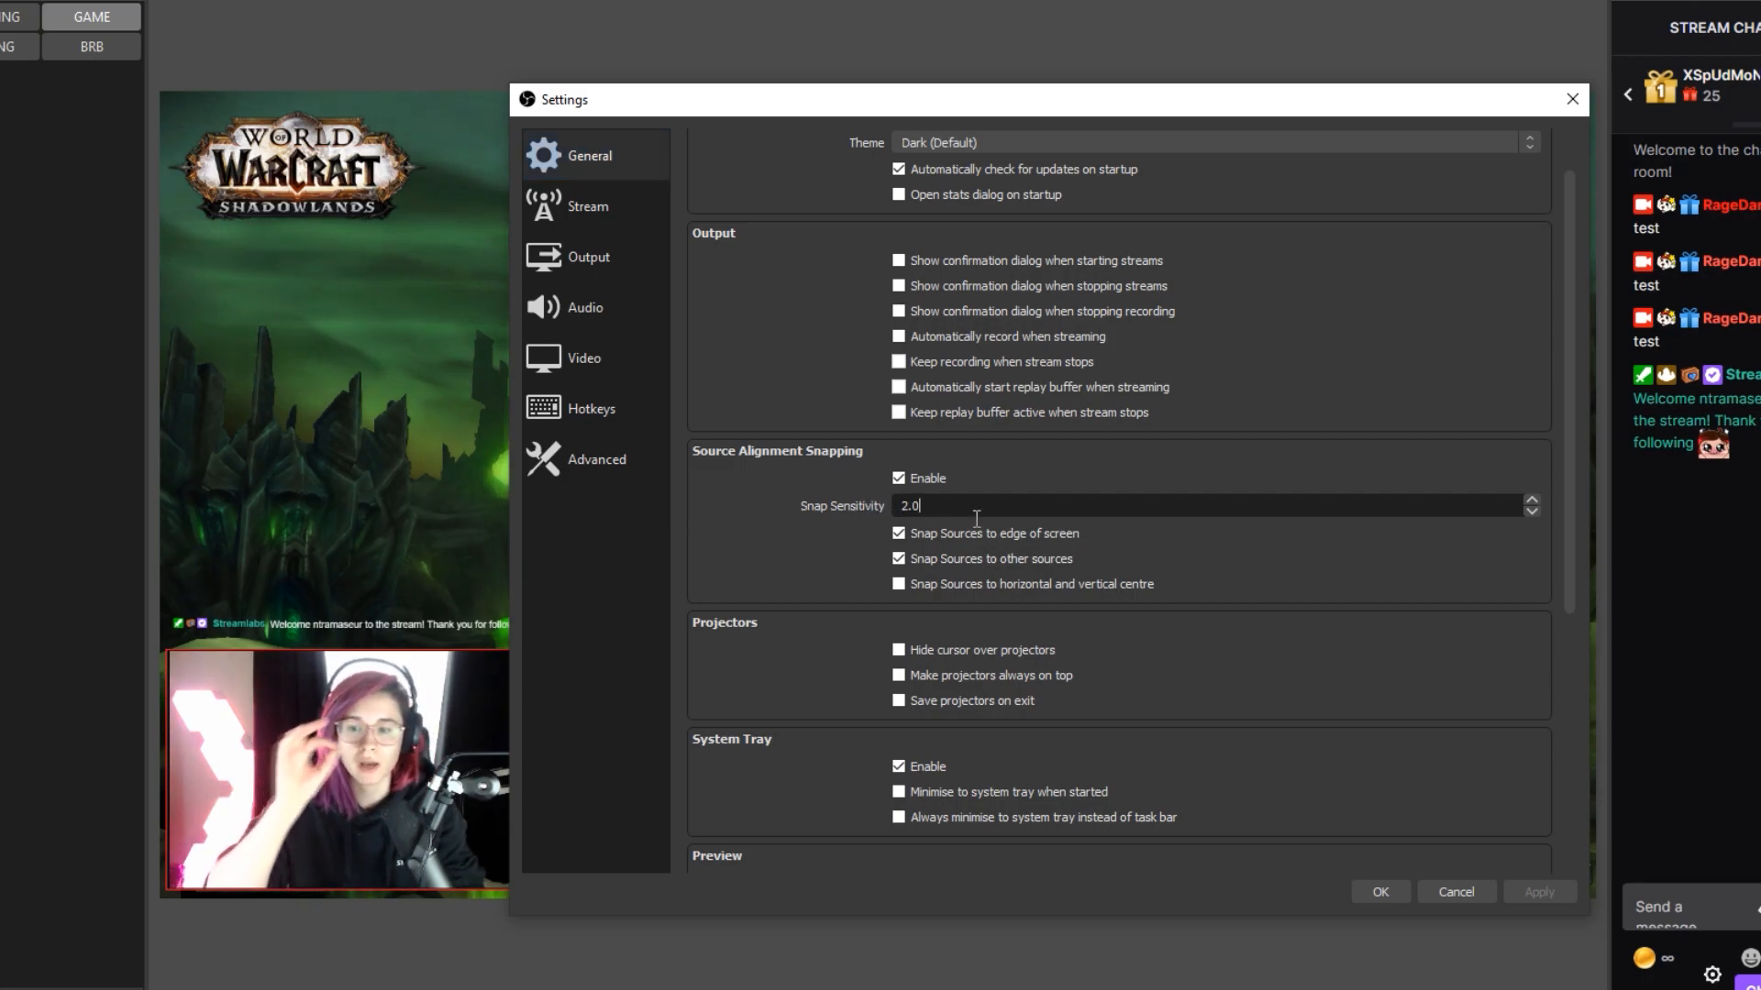
{"action": "key", "text": "BackSpace"}
{"action": "key", "text": "BackSpace"}
{"action": "key", "text": "BackSpace"}
{"action": "type", "text": "10"}
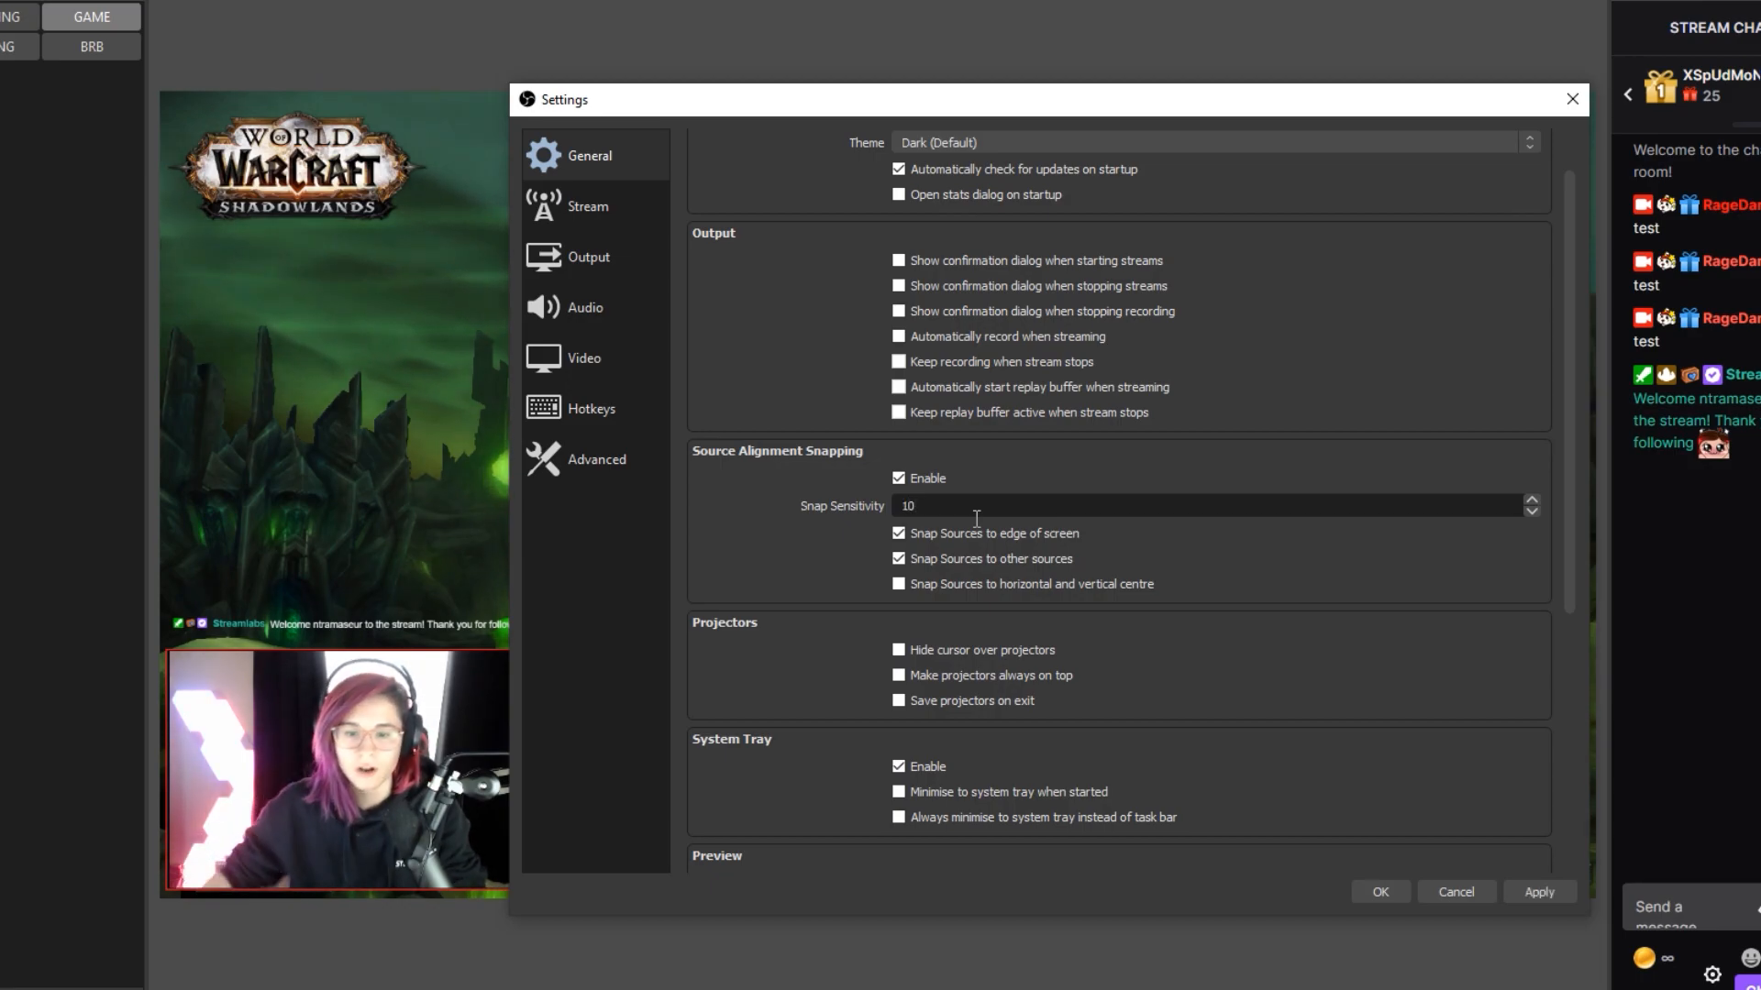
{"action": "key", "text": "BackSpace"}
{"action": "key", "text": "BackSpace"}
{"action": "type", "text": "2"}
Step: Disable source alignment snapping in the General settings
{"action": "left_click", "coordinate": [908, 479]}
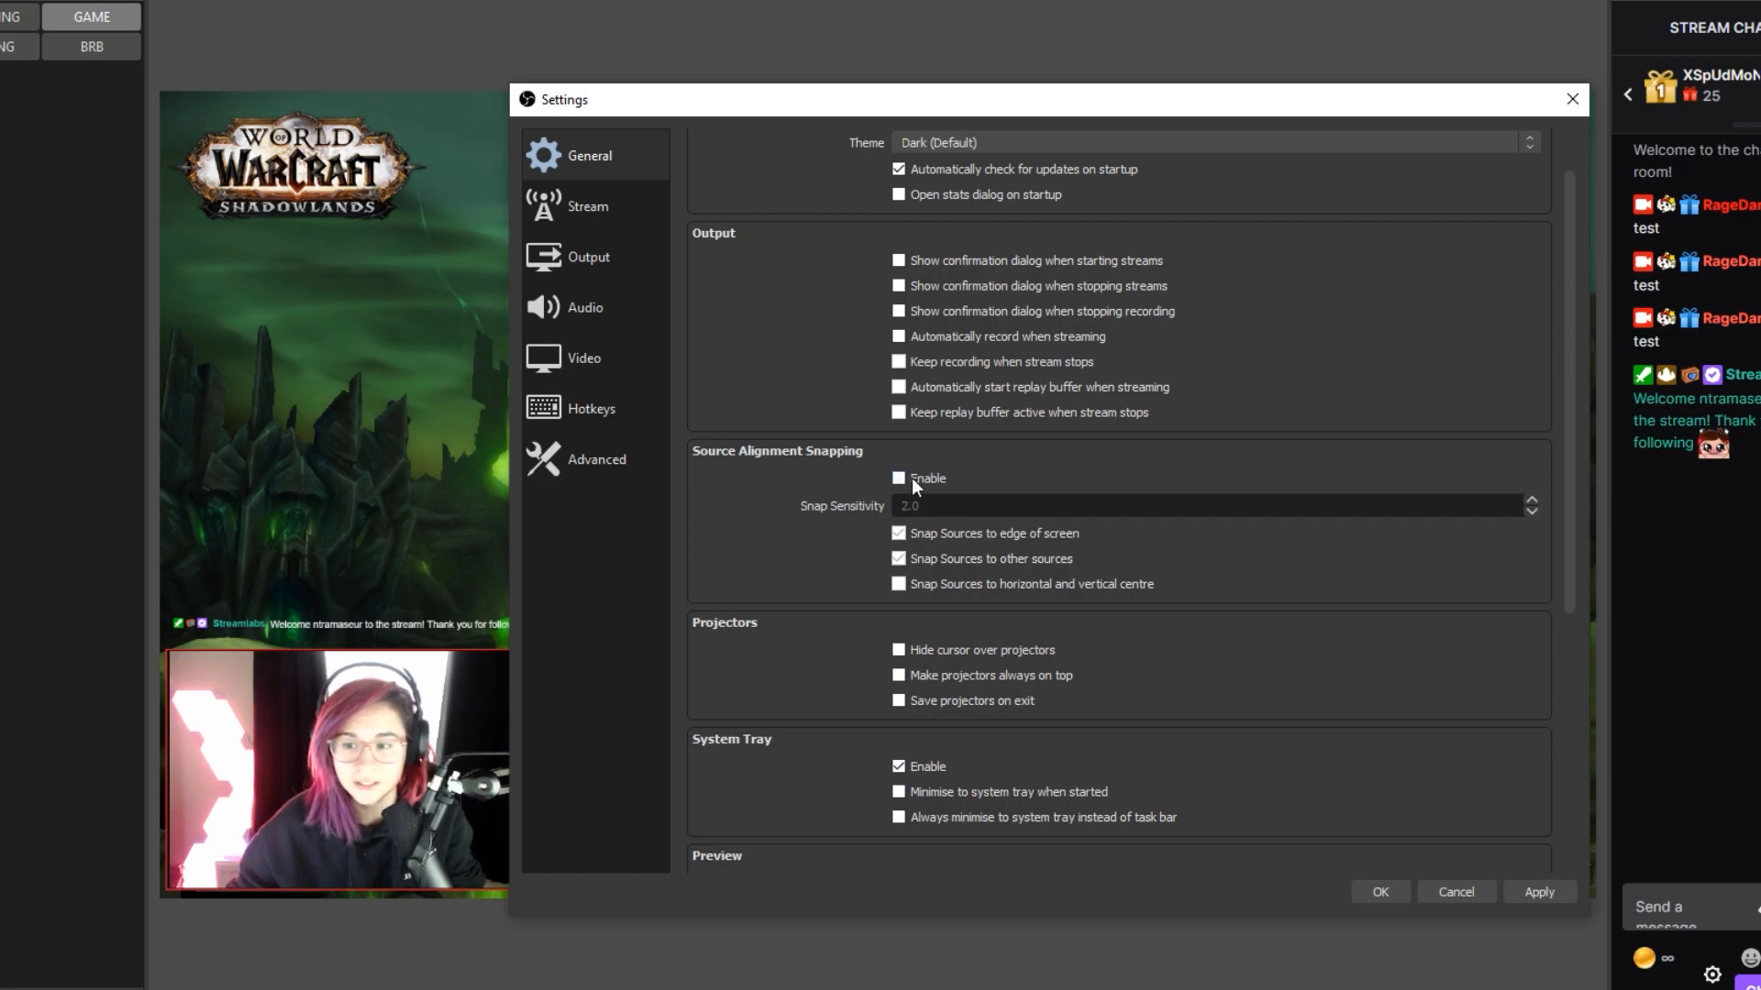
{"action": "scroll", "coordinate": [951, 475], "scroll_direction": "up", "scroll_amount": 2}
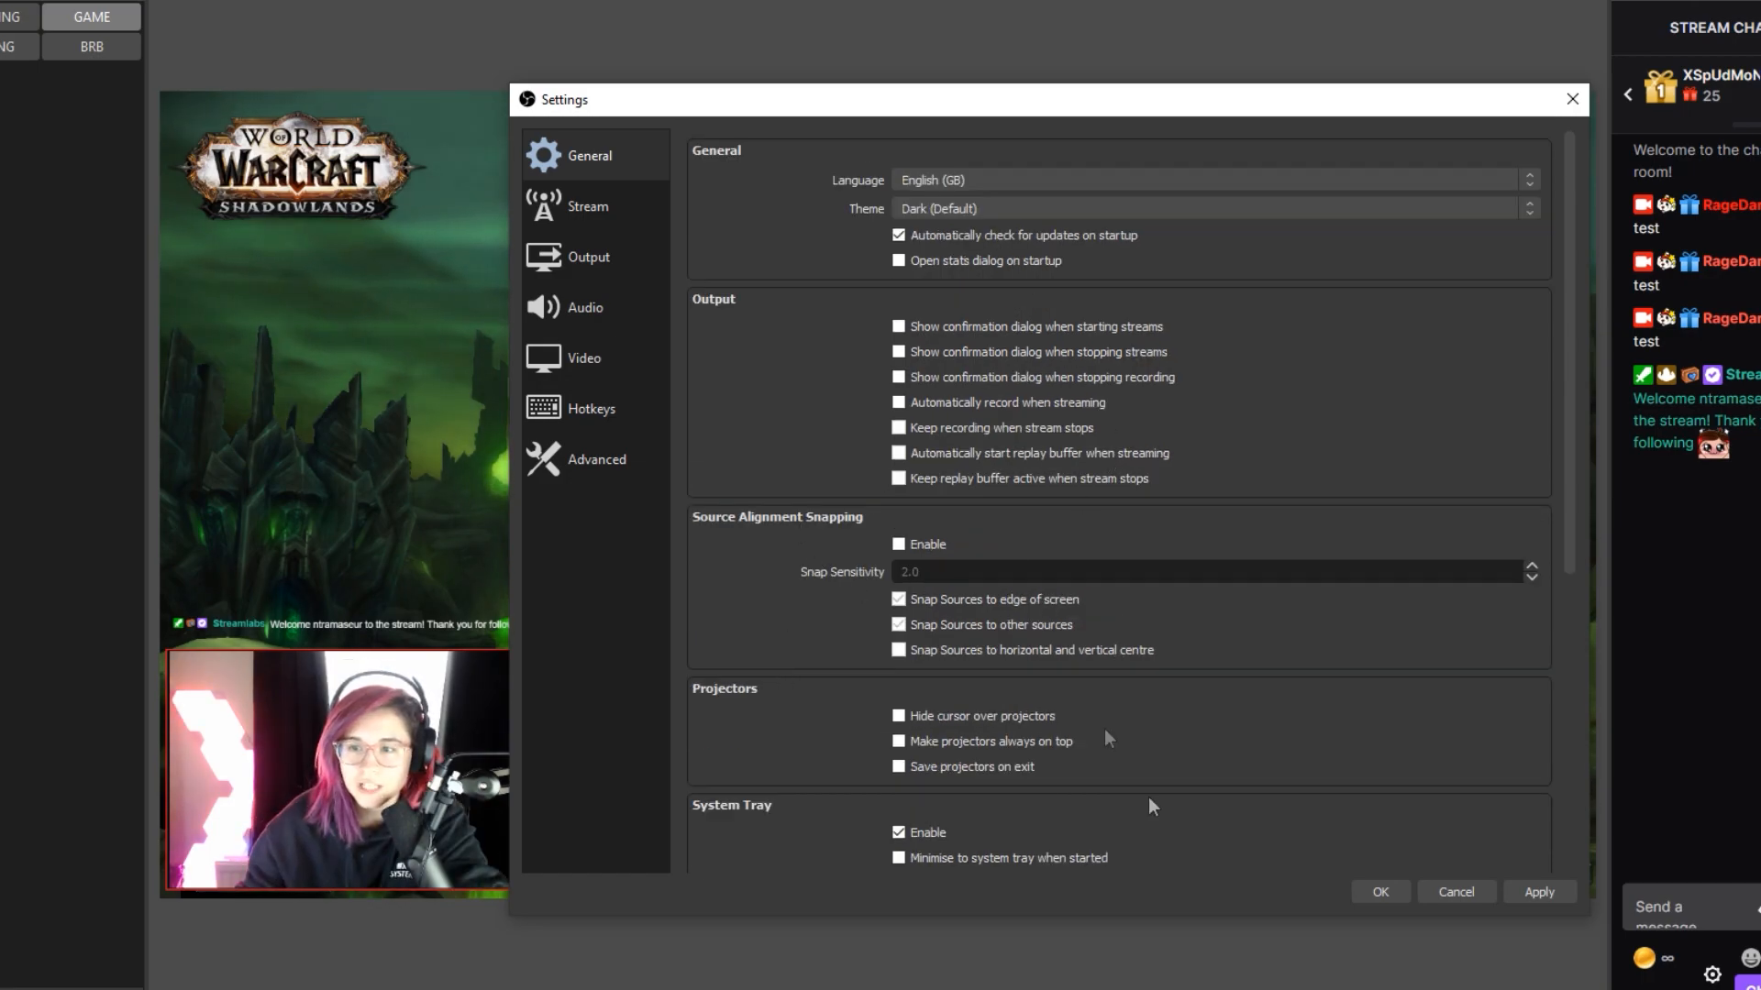
Step: Look through the available interface themes without changing the selection, and open the Stream settings
{"action": "left_click", "coordinate": [921, 209]}
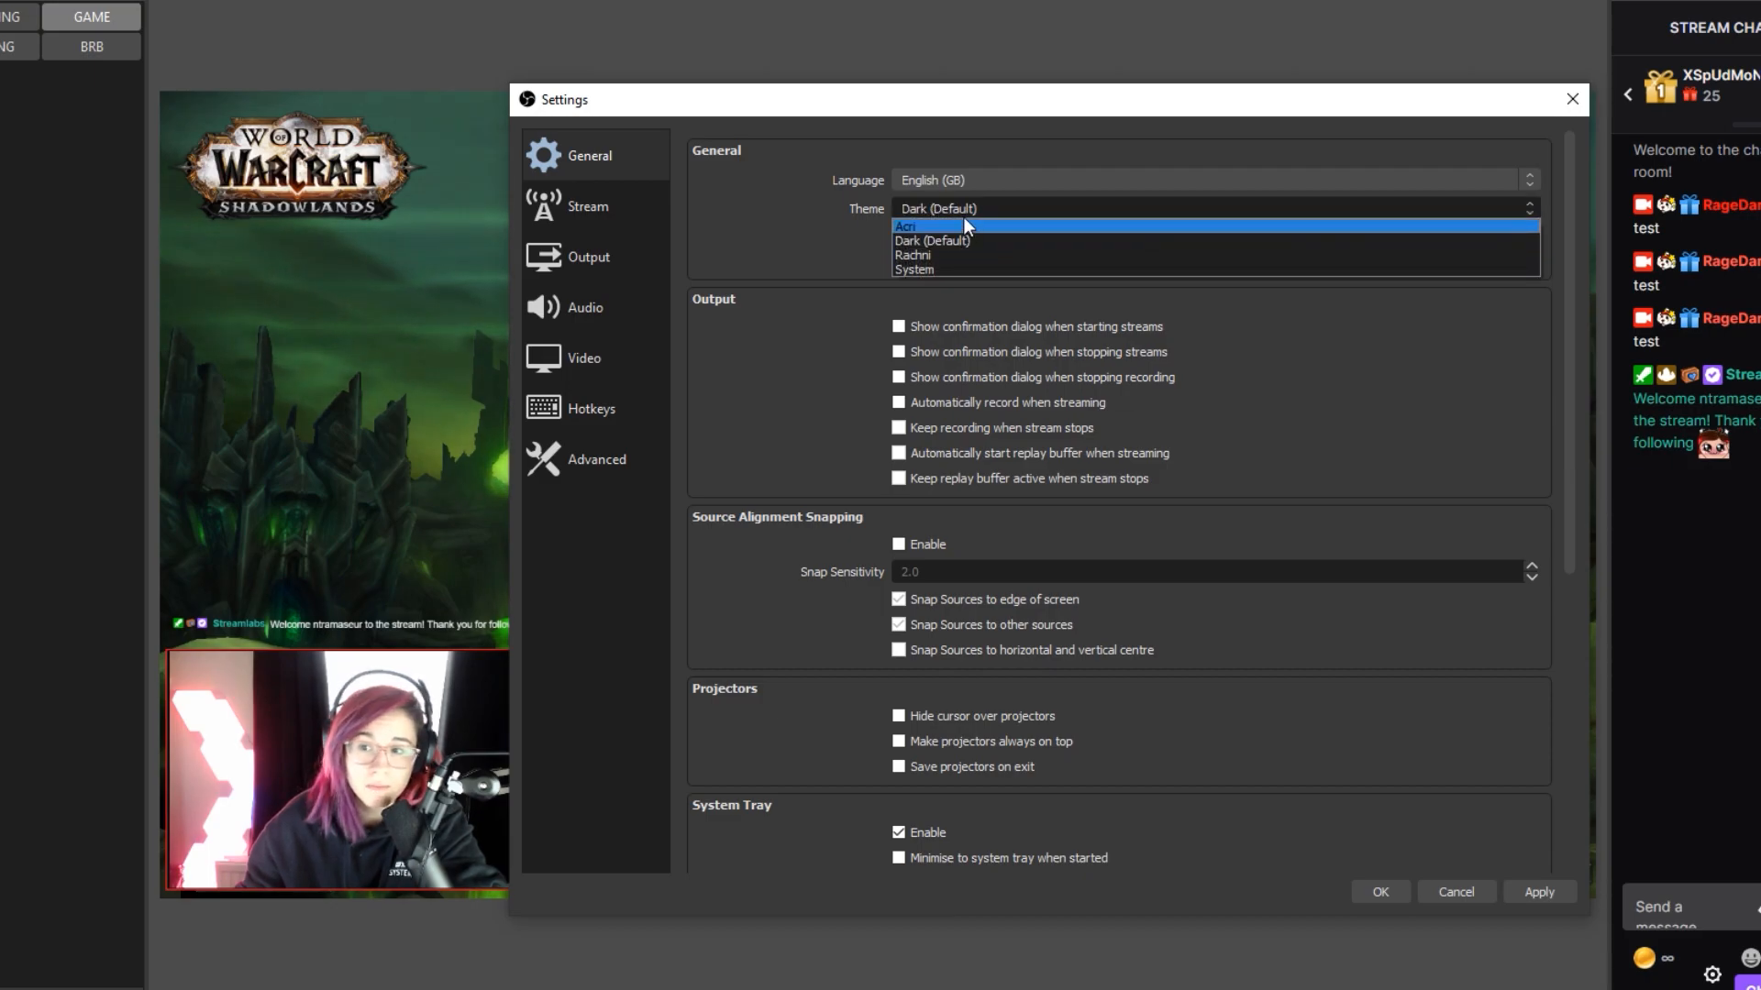
{"action": "left_click", "coordinate": [941, 210]}
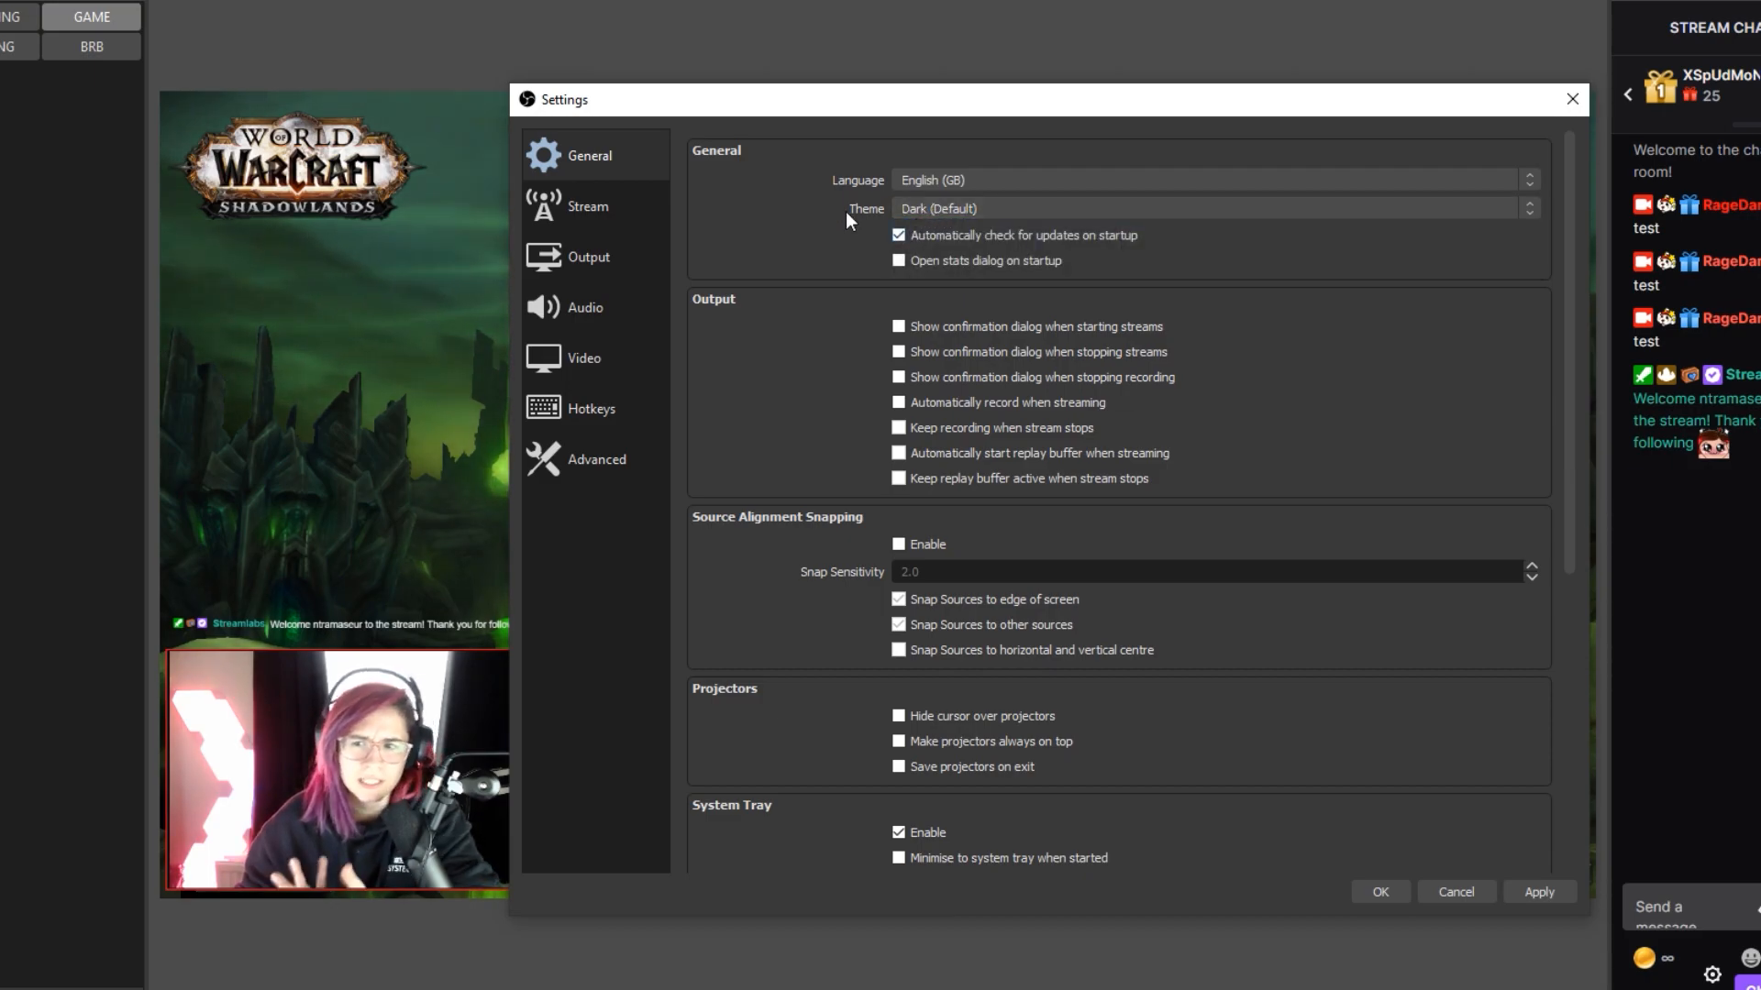
{"action": "left_click", "coordinate": [927, 213]}
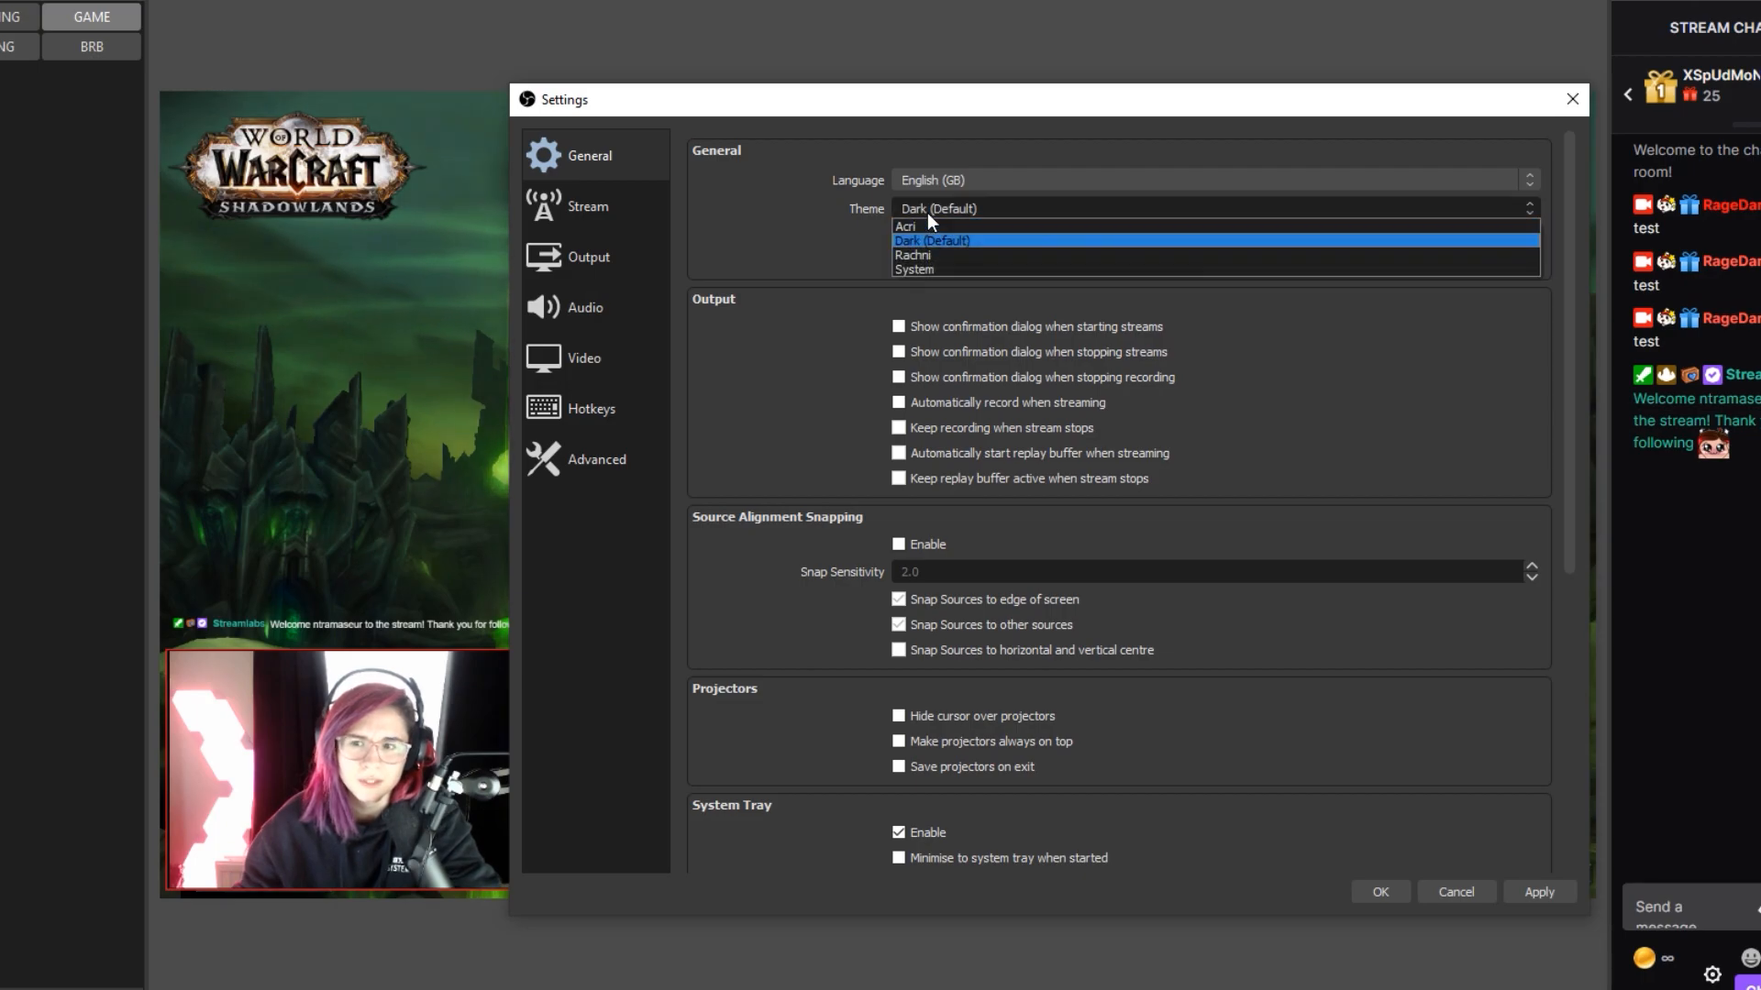
{"action": "left_click", "coordinate": [924, 202]}
{"action": "left_click", "coordinate": [605, 209]}
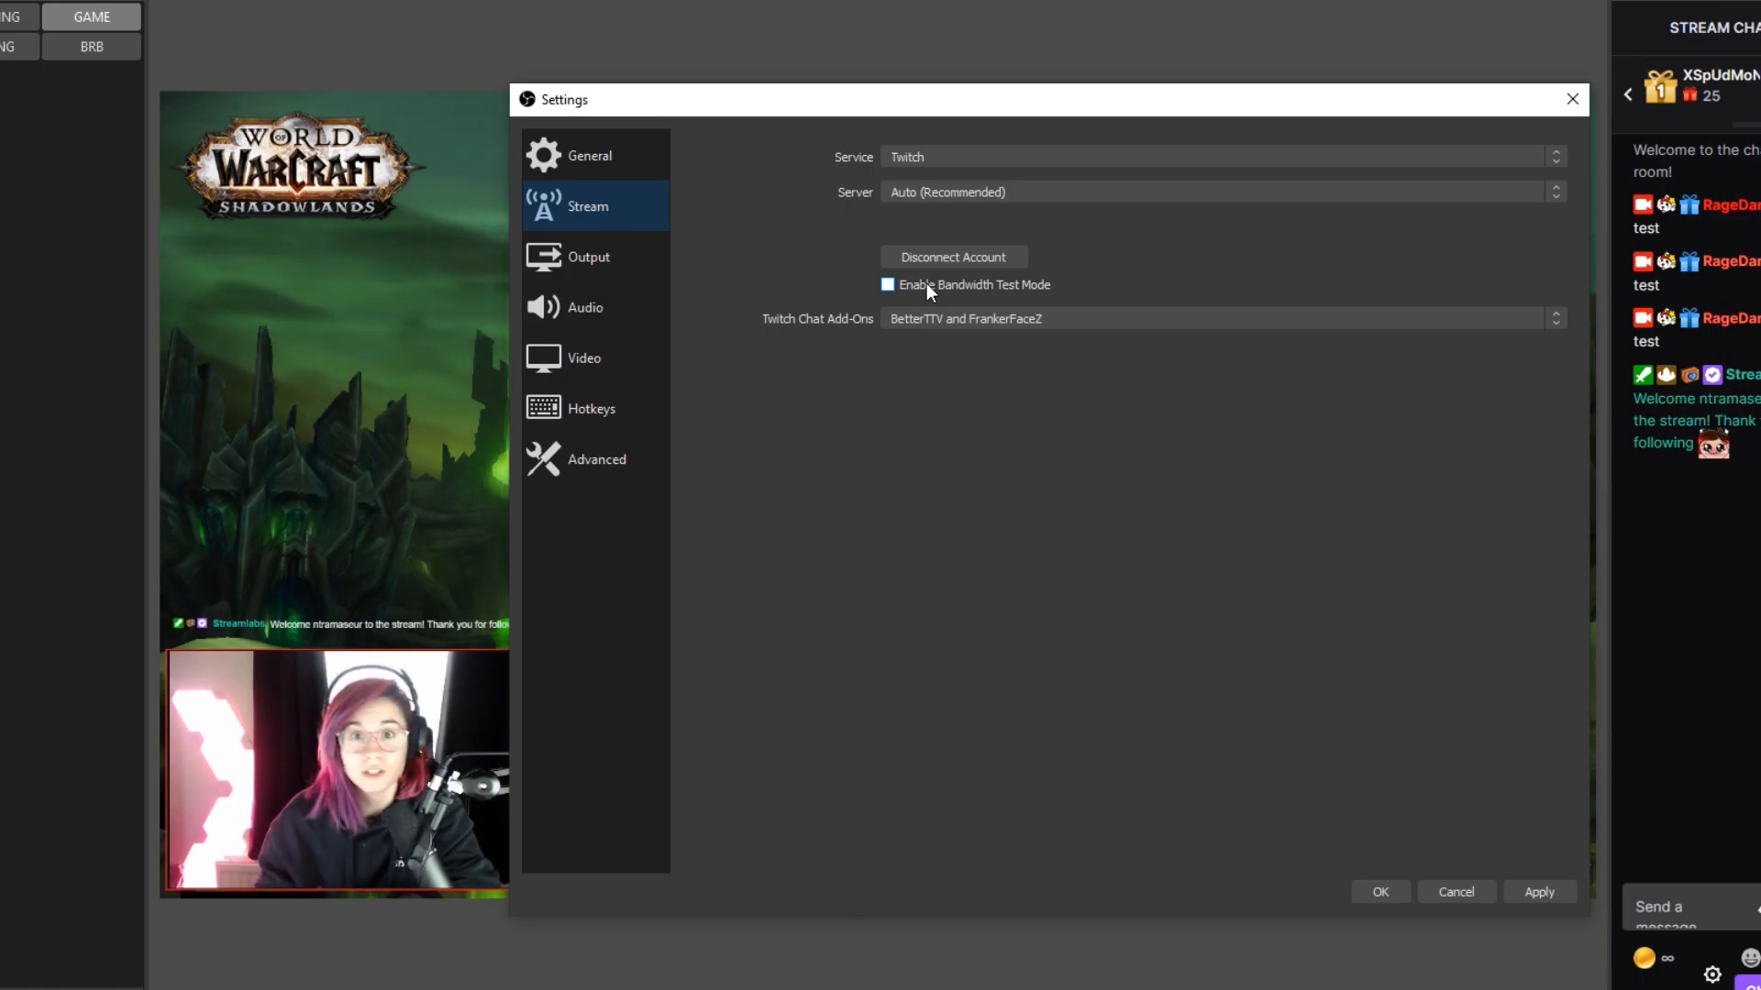
Step: Review the Simple output mode in the Output settings, and set the output mode back to Advanced
{"action": "left_click", "coordinate": [607, 256]}
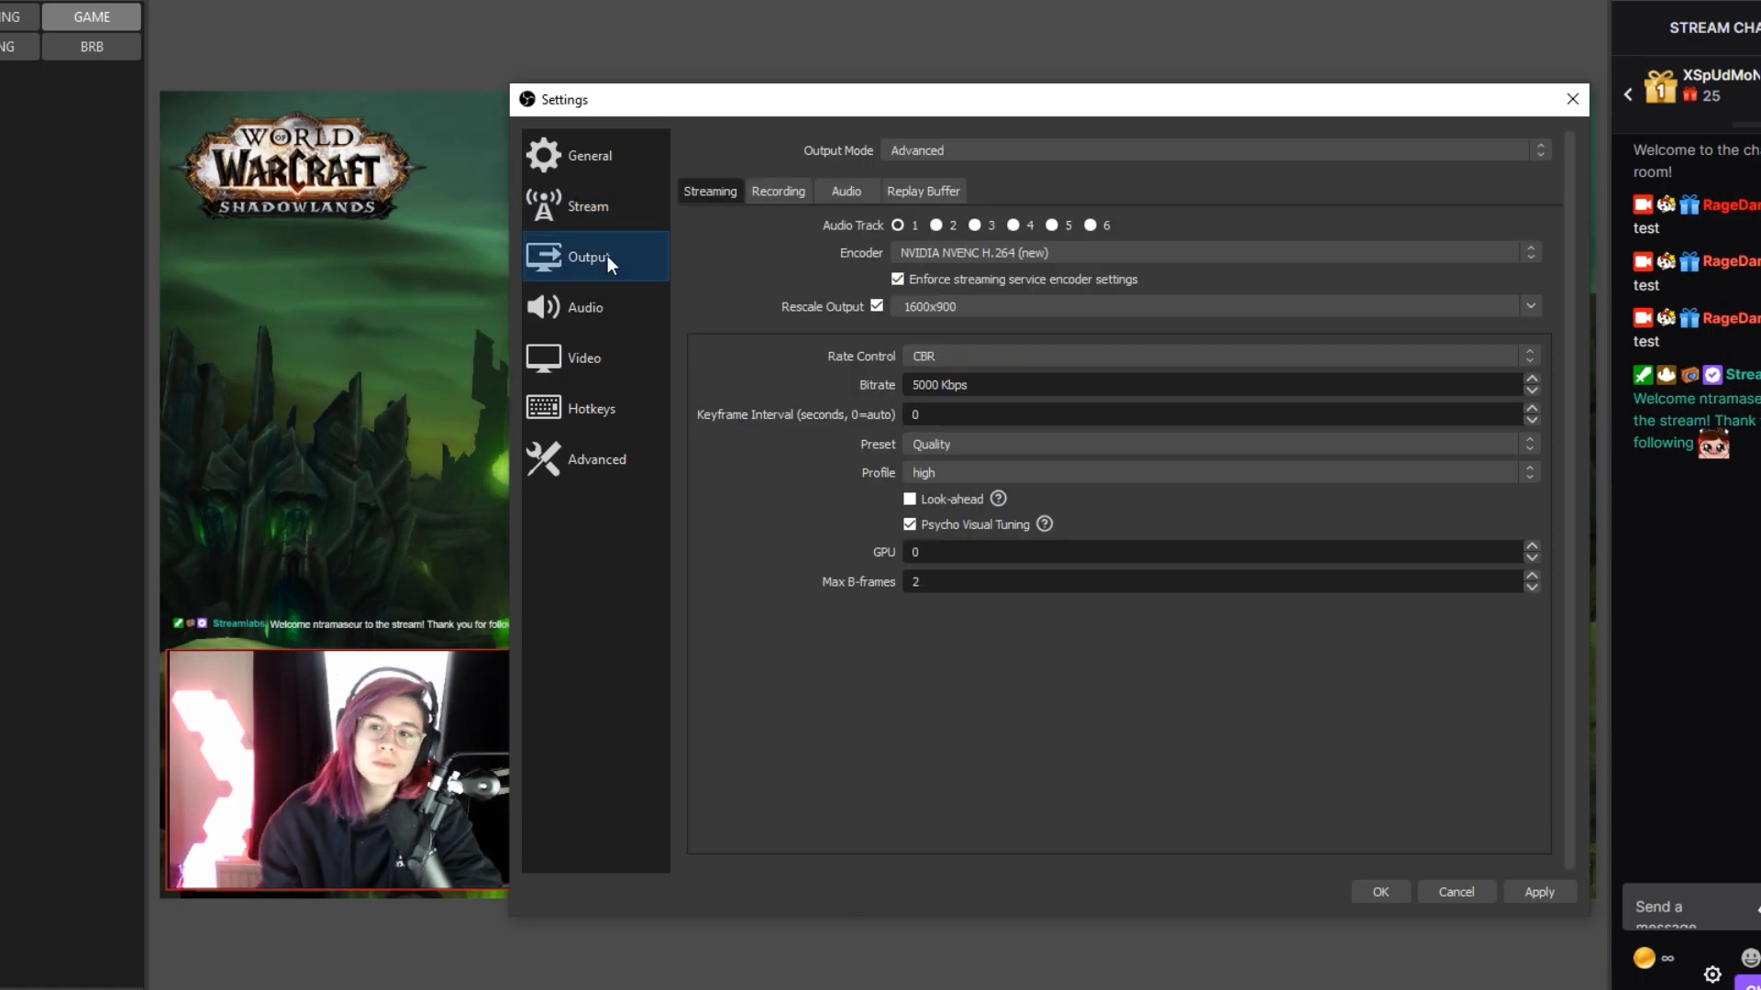
{"action": "left_click", "coordinate": [944, 149]}
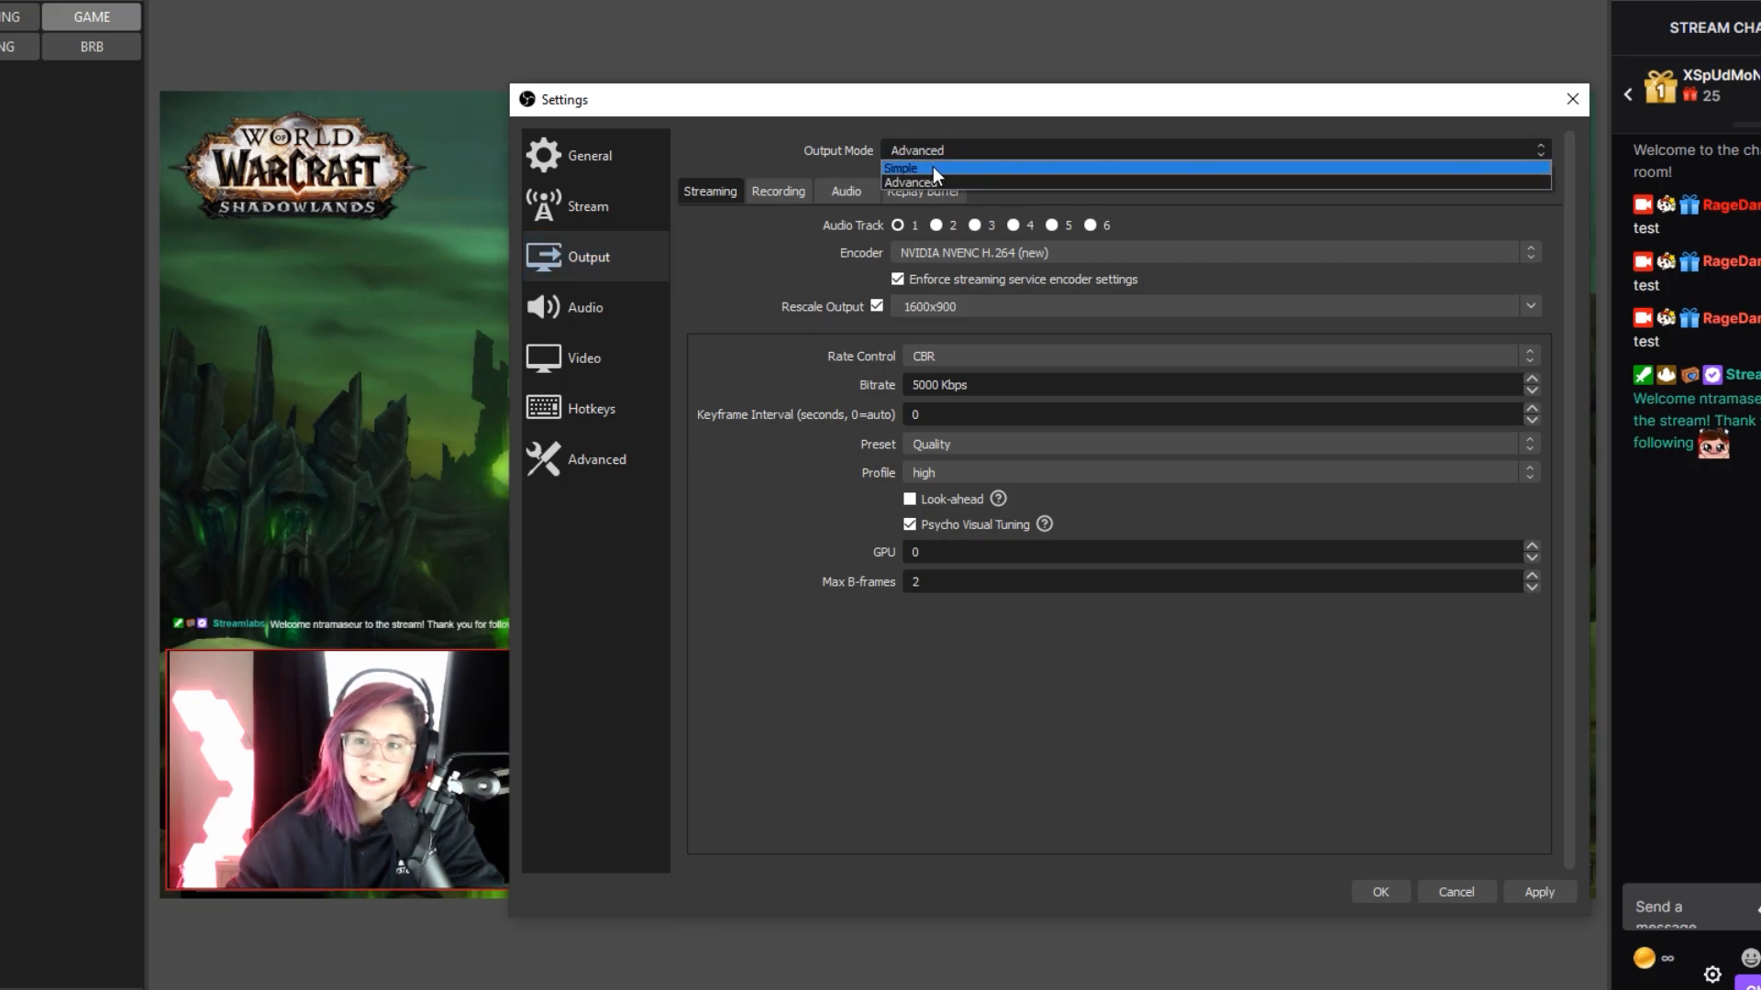
{"action": "left_click", "coordinate": [932, 169]}
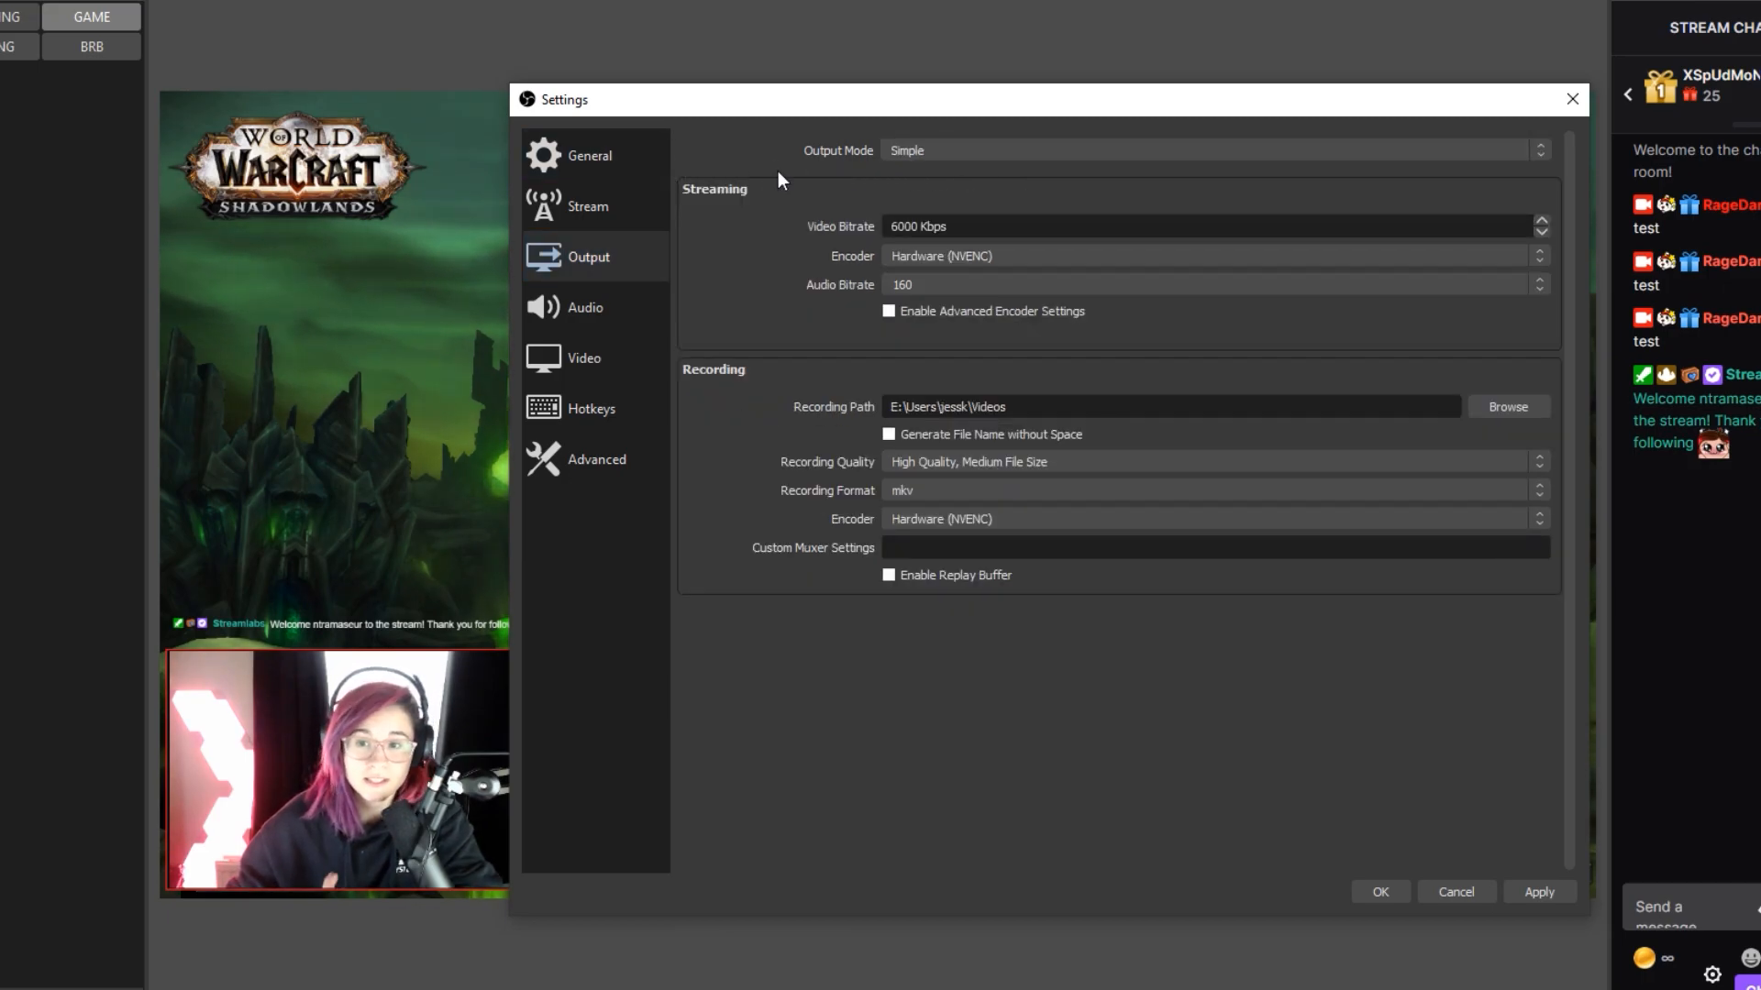
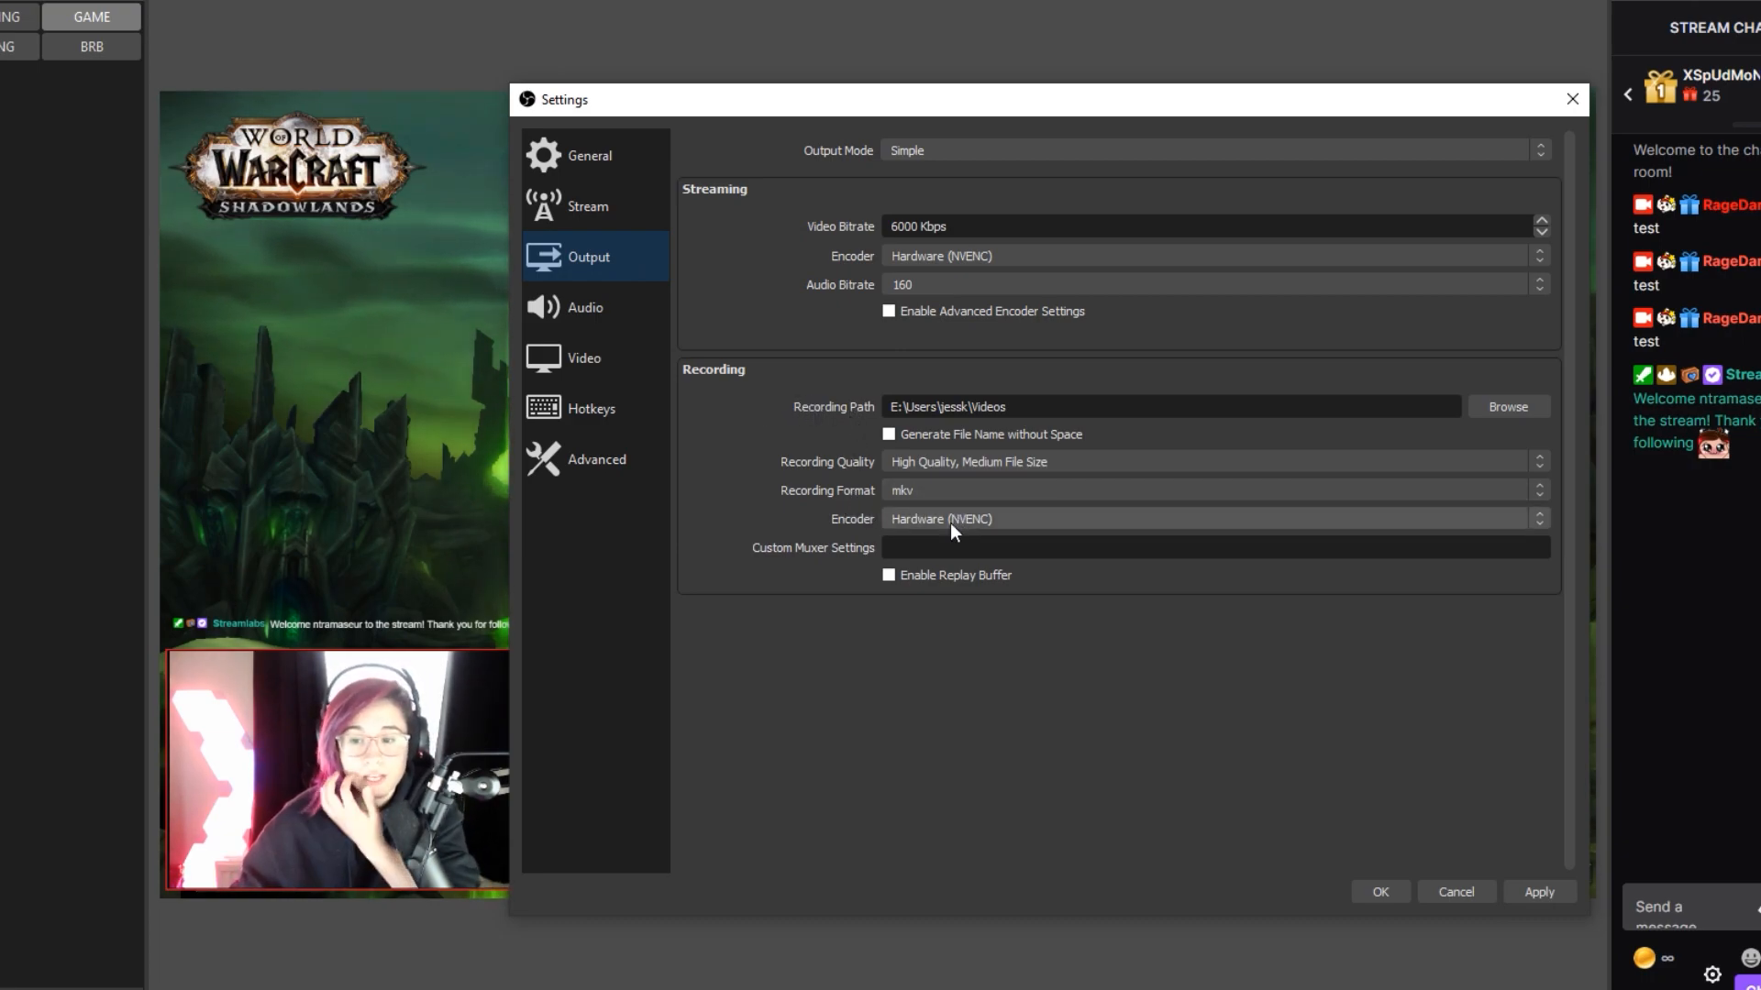
{"action": "left_click", "coordinate": [970, 152]}
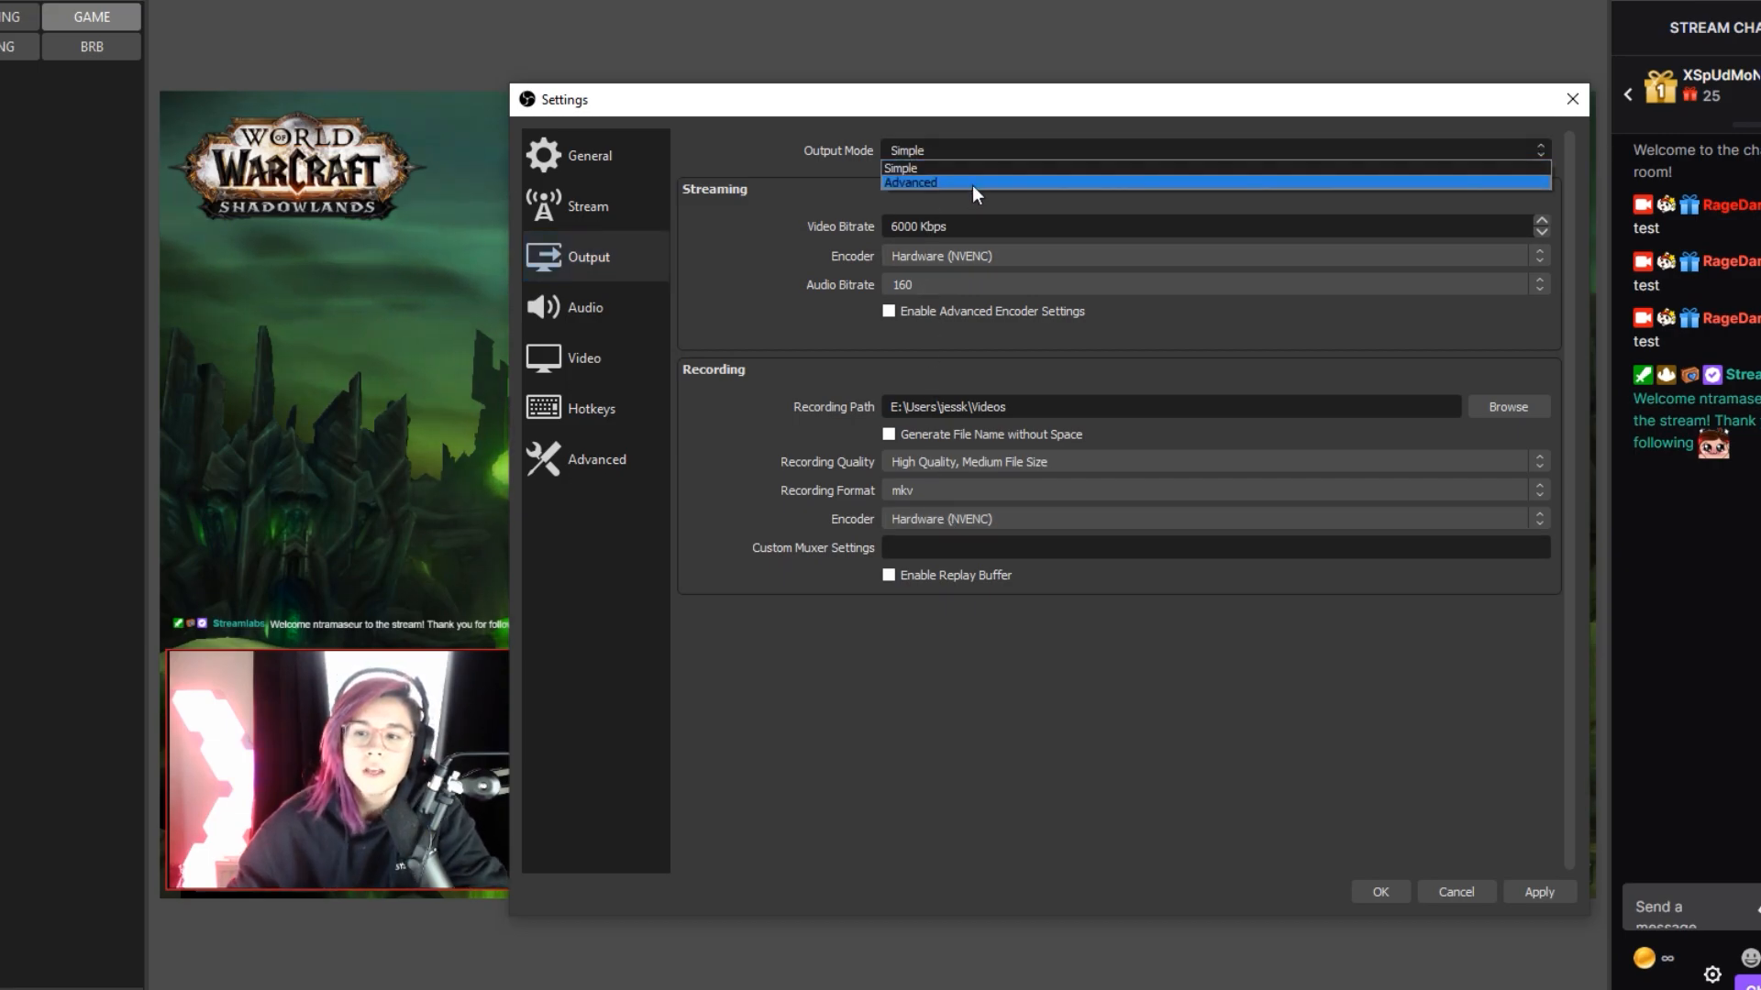
{"action": "left_click", "coordinate": [972, 184]}
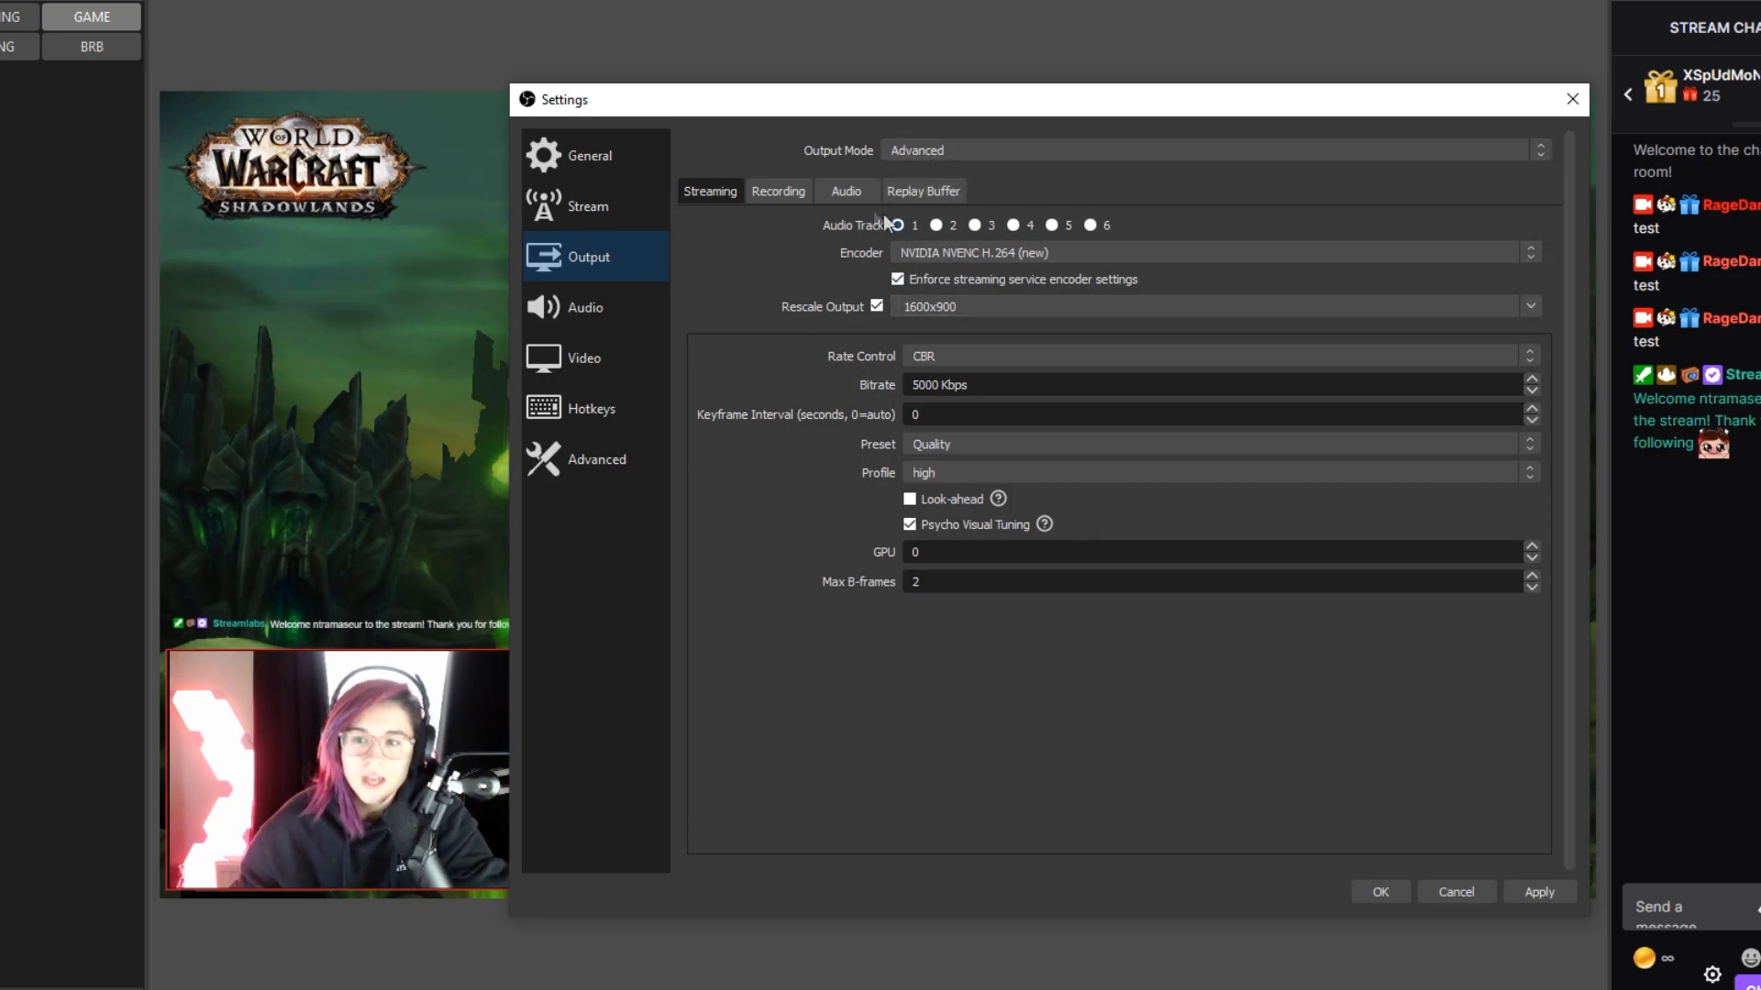
Step: Try turning off audio track 2 for recordings, and discard the settings changes
{"action": "left_click", "coordinate": [788, 193]}
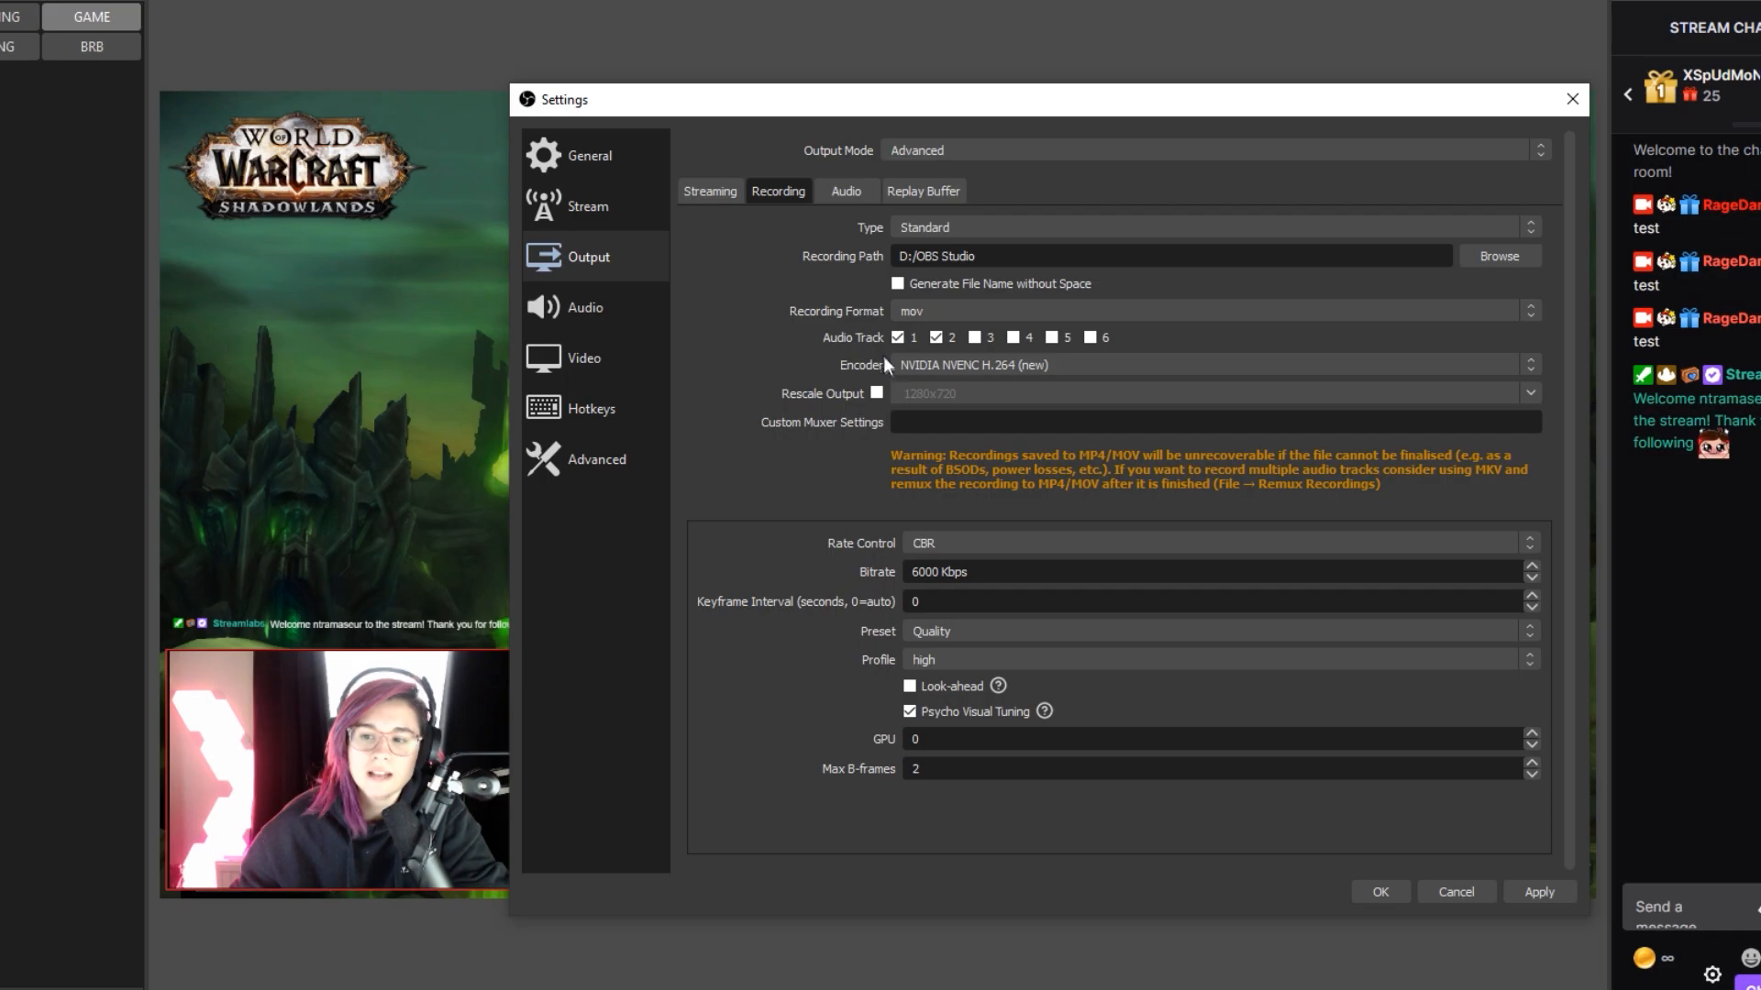
{"action": "left_click", "coordinate": [936, 336]}
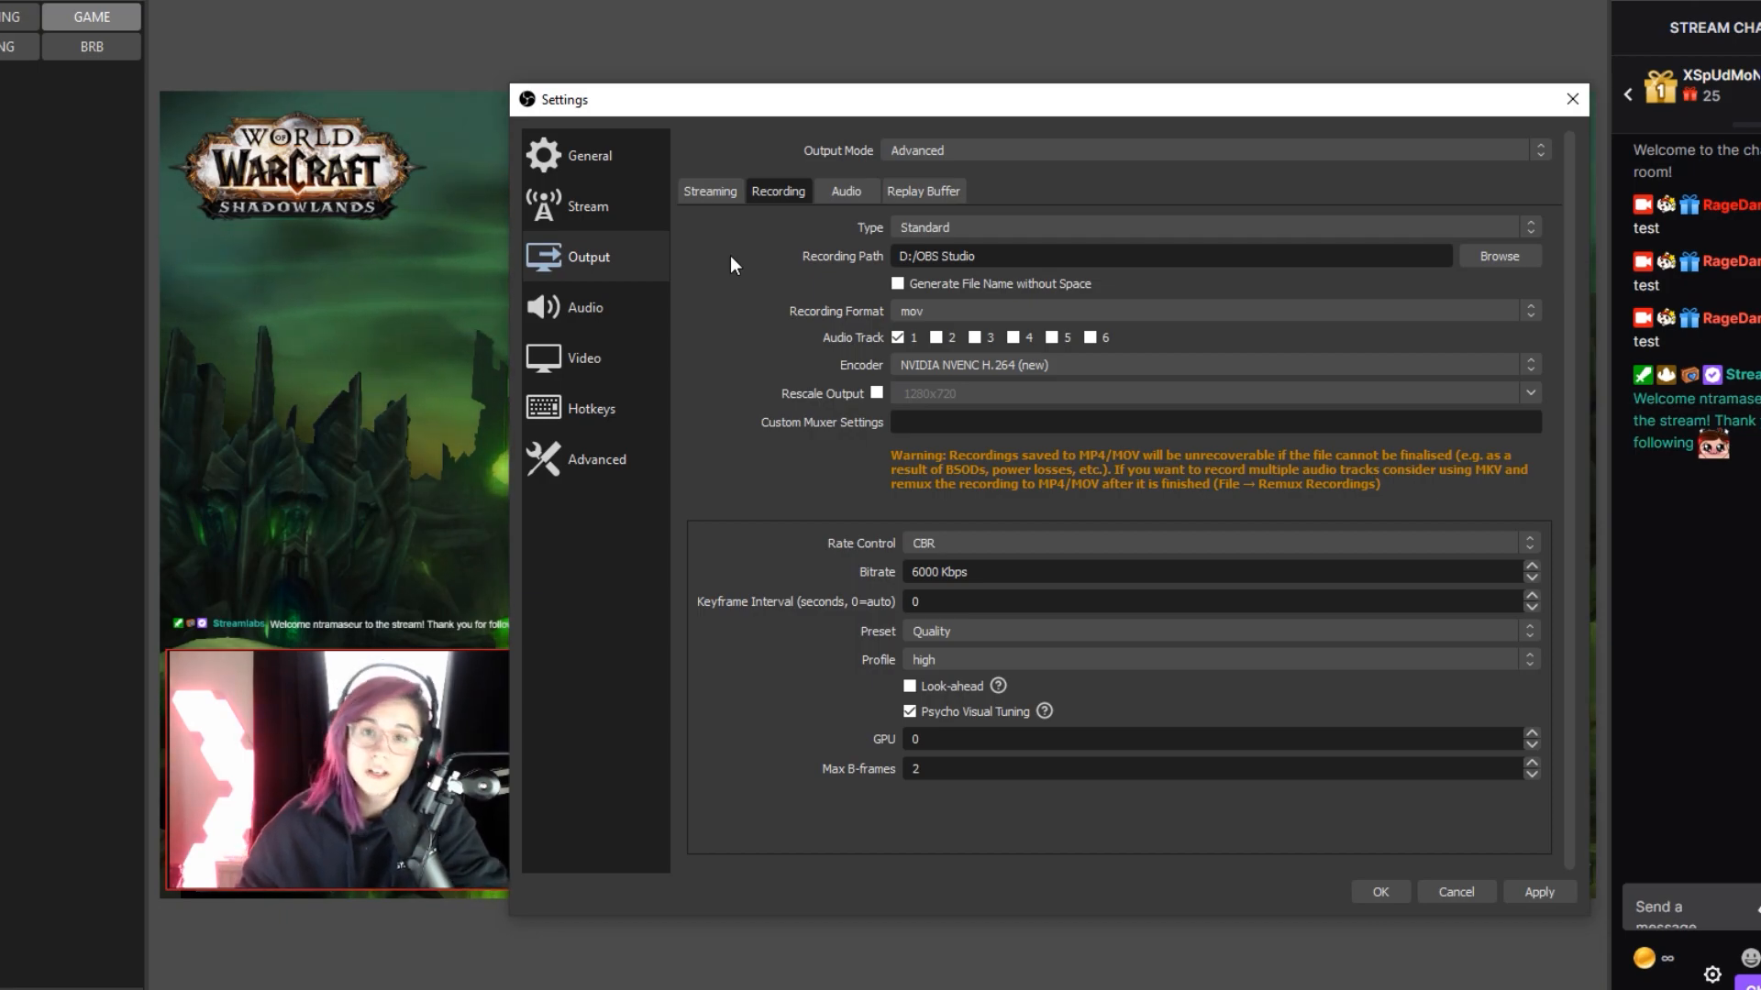
{"action": "left_click", "coordinate": [610, 323]}
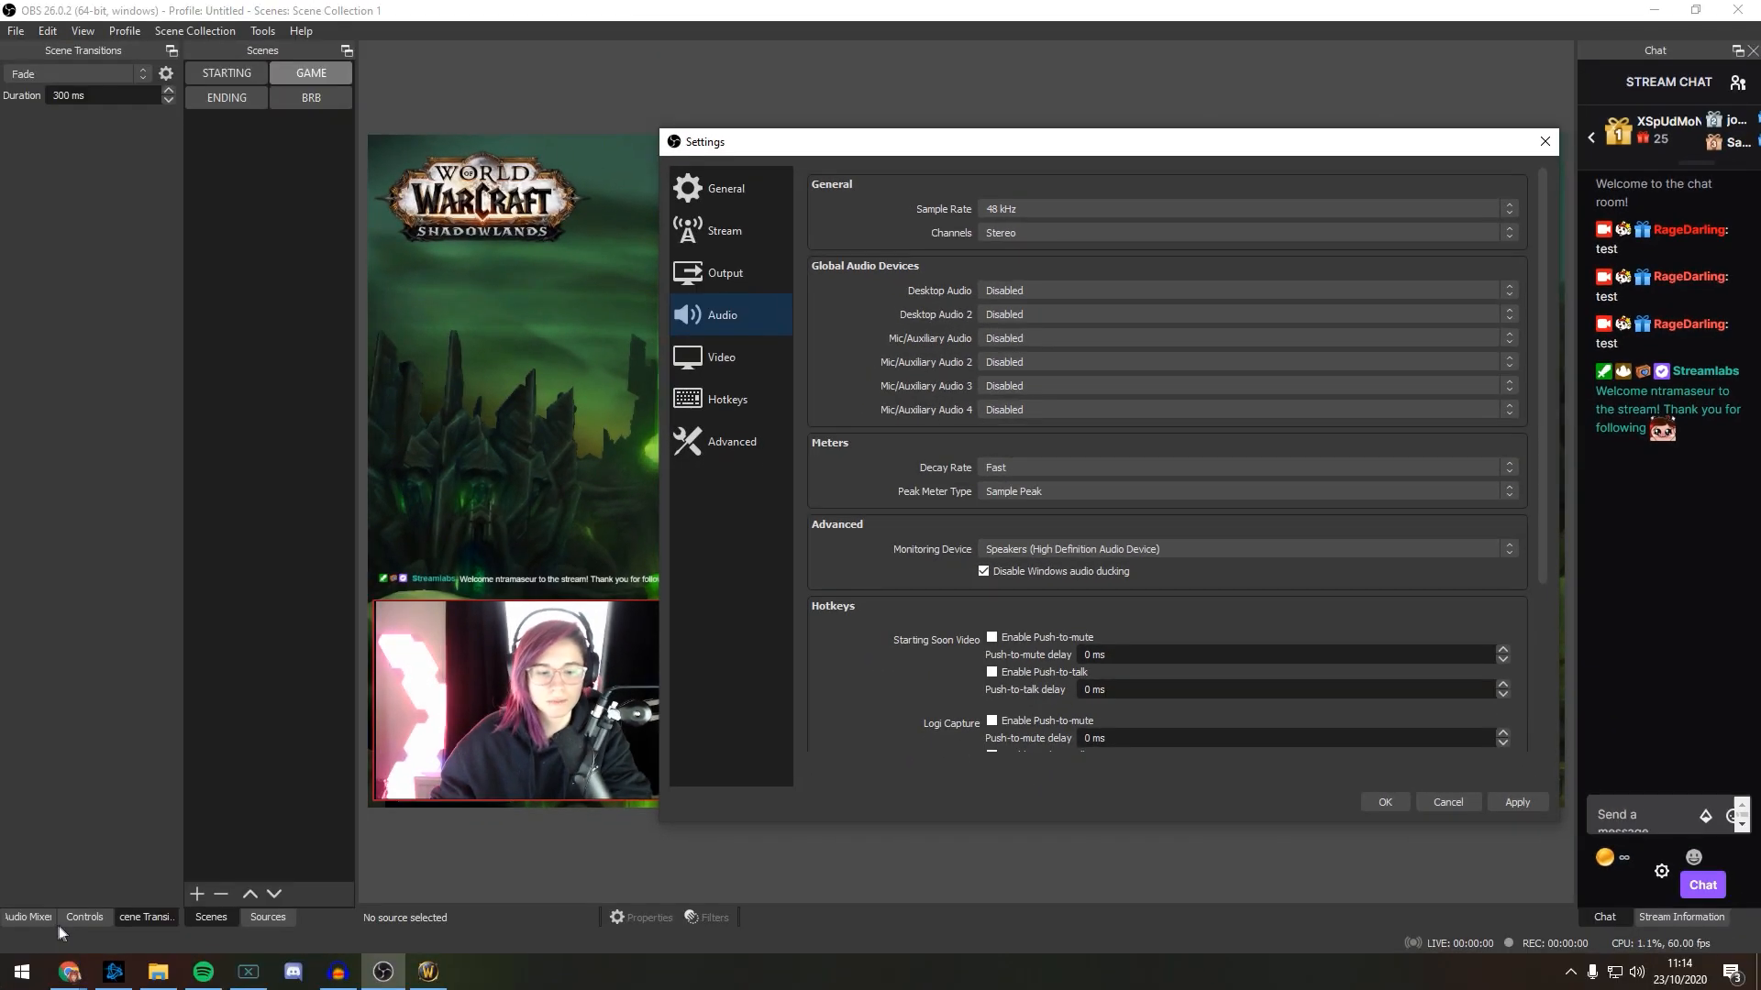
{"action": "left_click", "coordinate": [1447, 803]}
Step: Hide the Logi Capture source in the Audio Mixer
{"action": "left_click", "coordinate": [28, 917]}
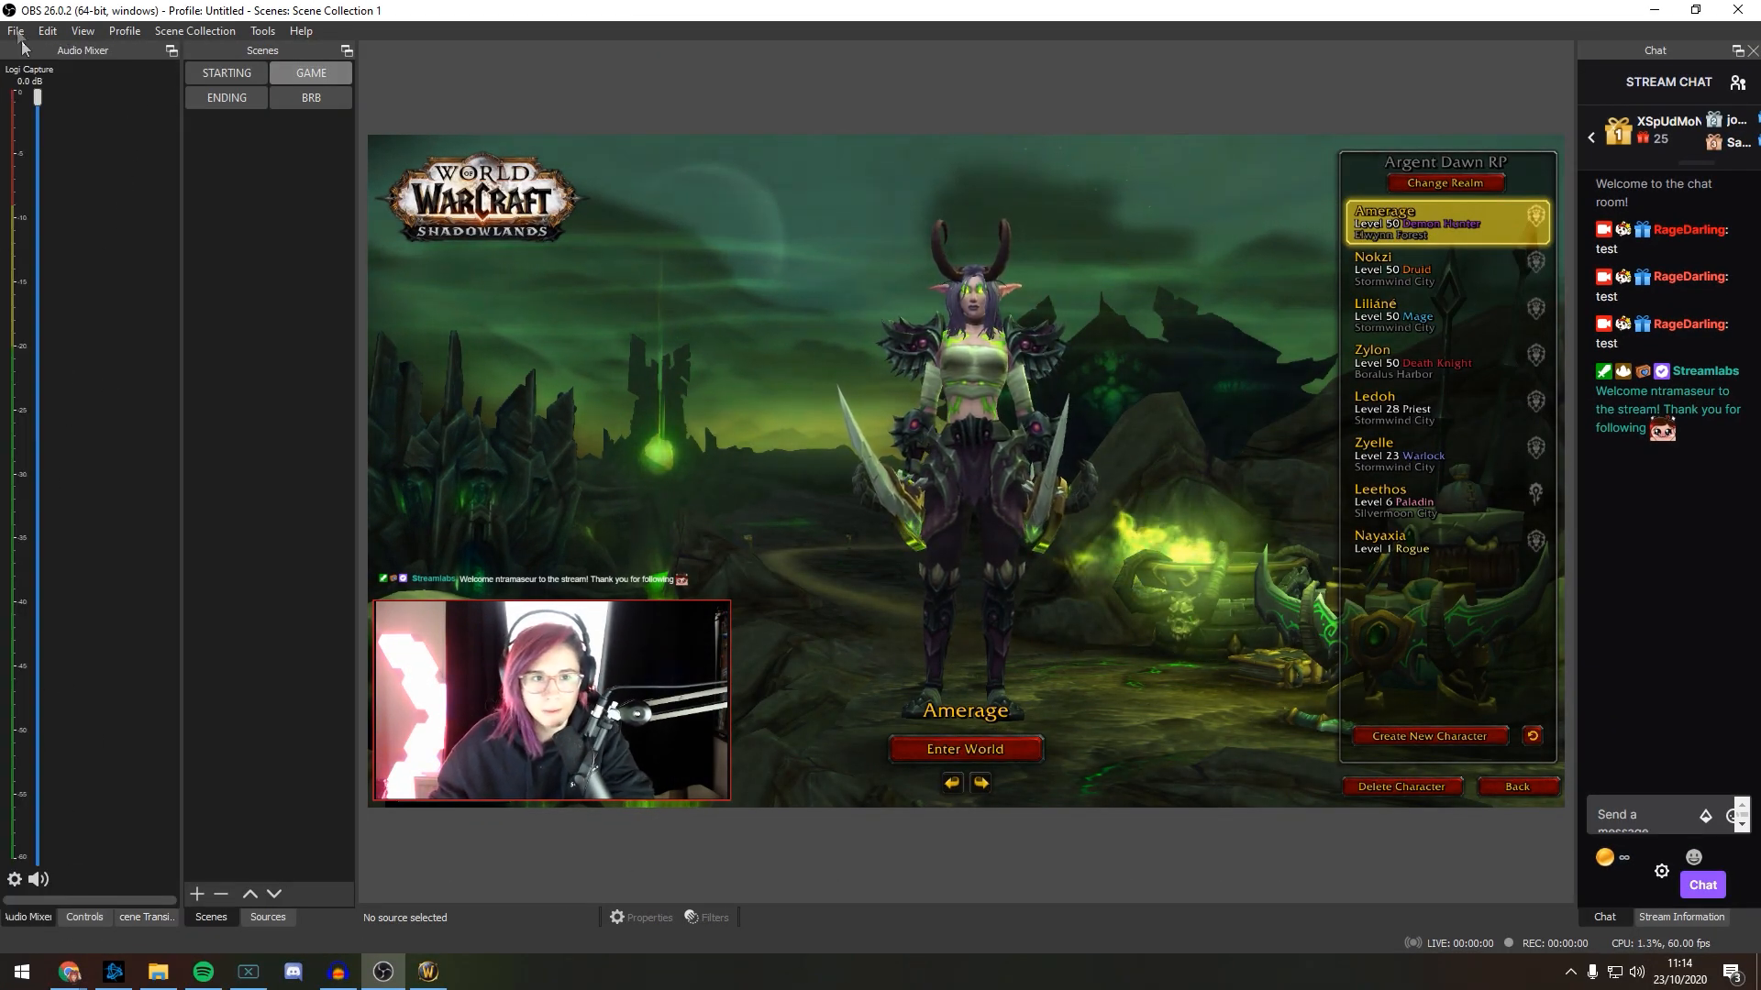
{"action": "left_click", "coordinate": [14, 881]}
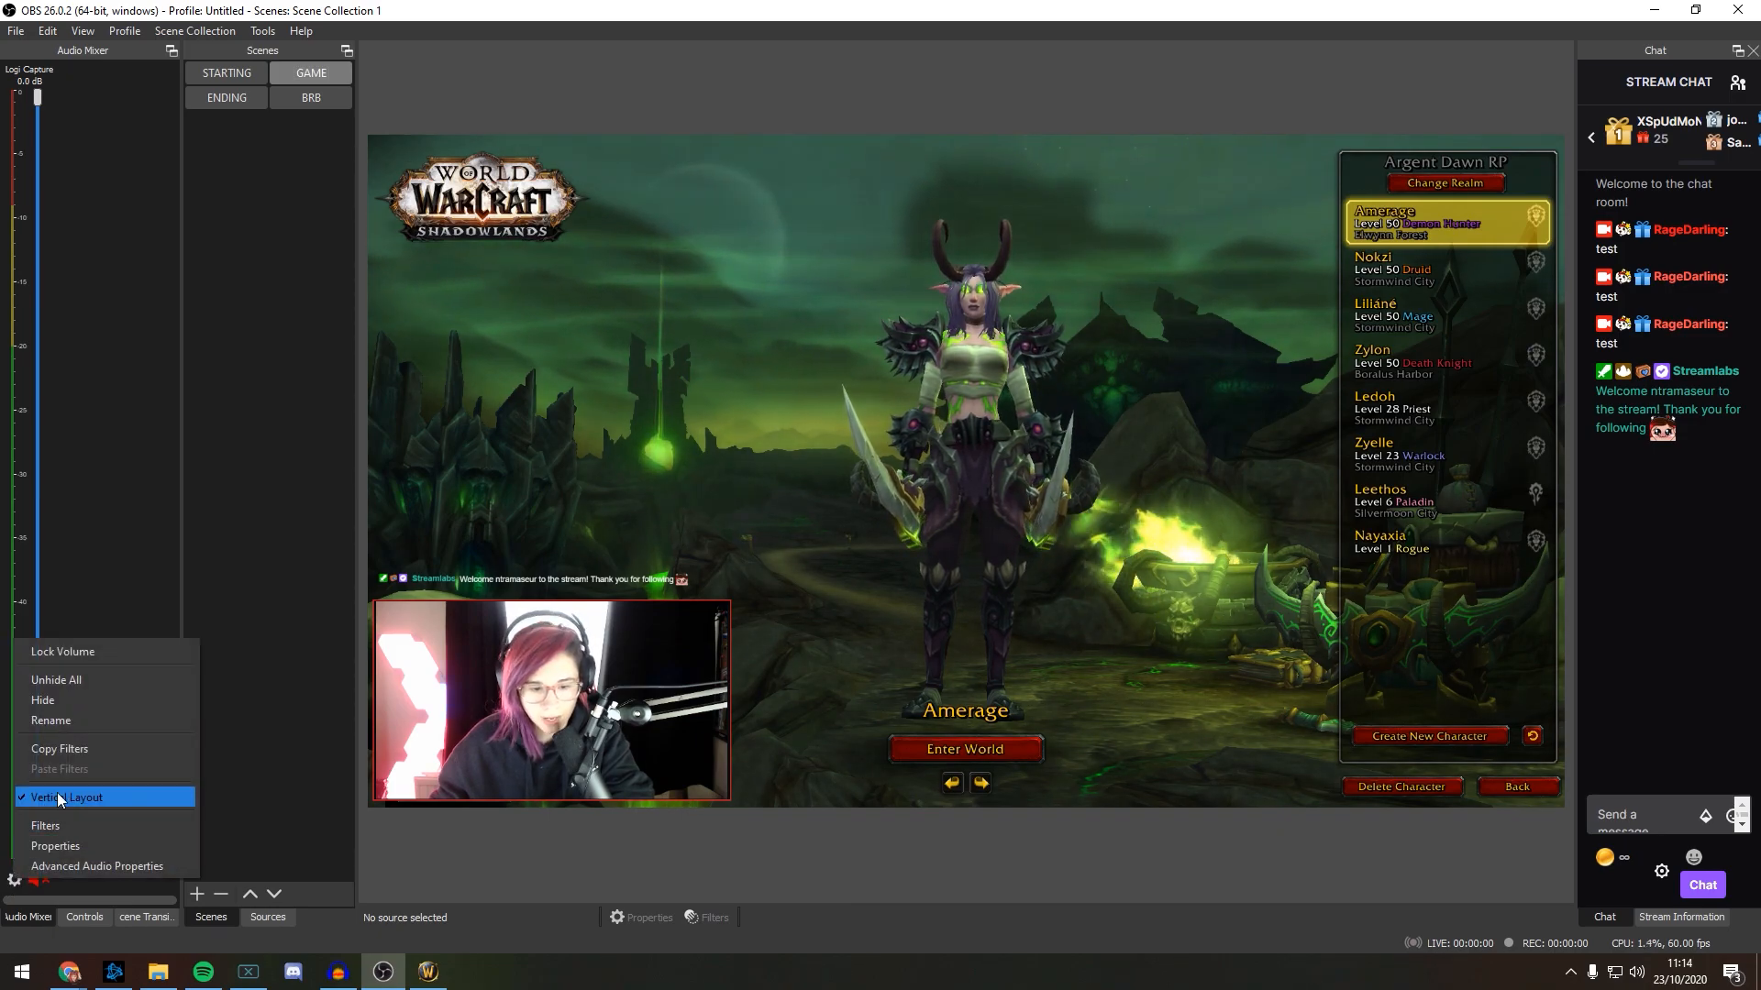
{"action": "left_click", "coordinate": [53, 701]}
Step: In the Audio settings, set Mic/Auxiliary Audio to Broadcast Stream Mix (TC-Helicon GoXLR) and apply it
{"action": "left_click", "coordinate": [15, 31]}
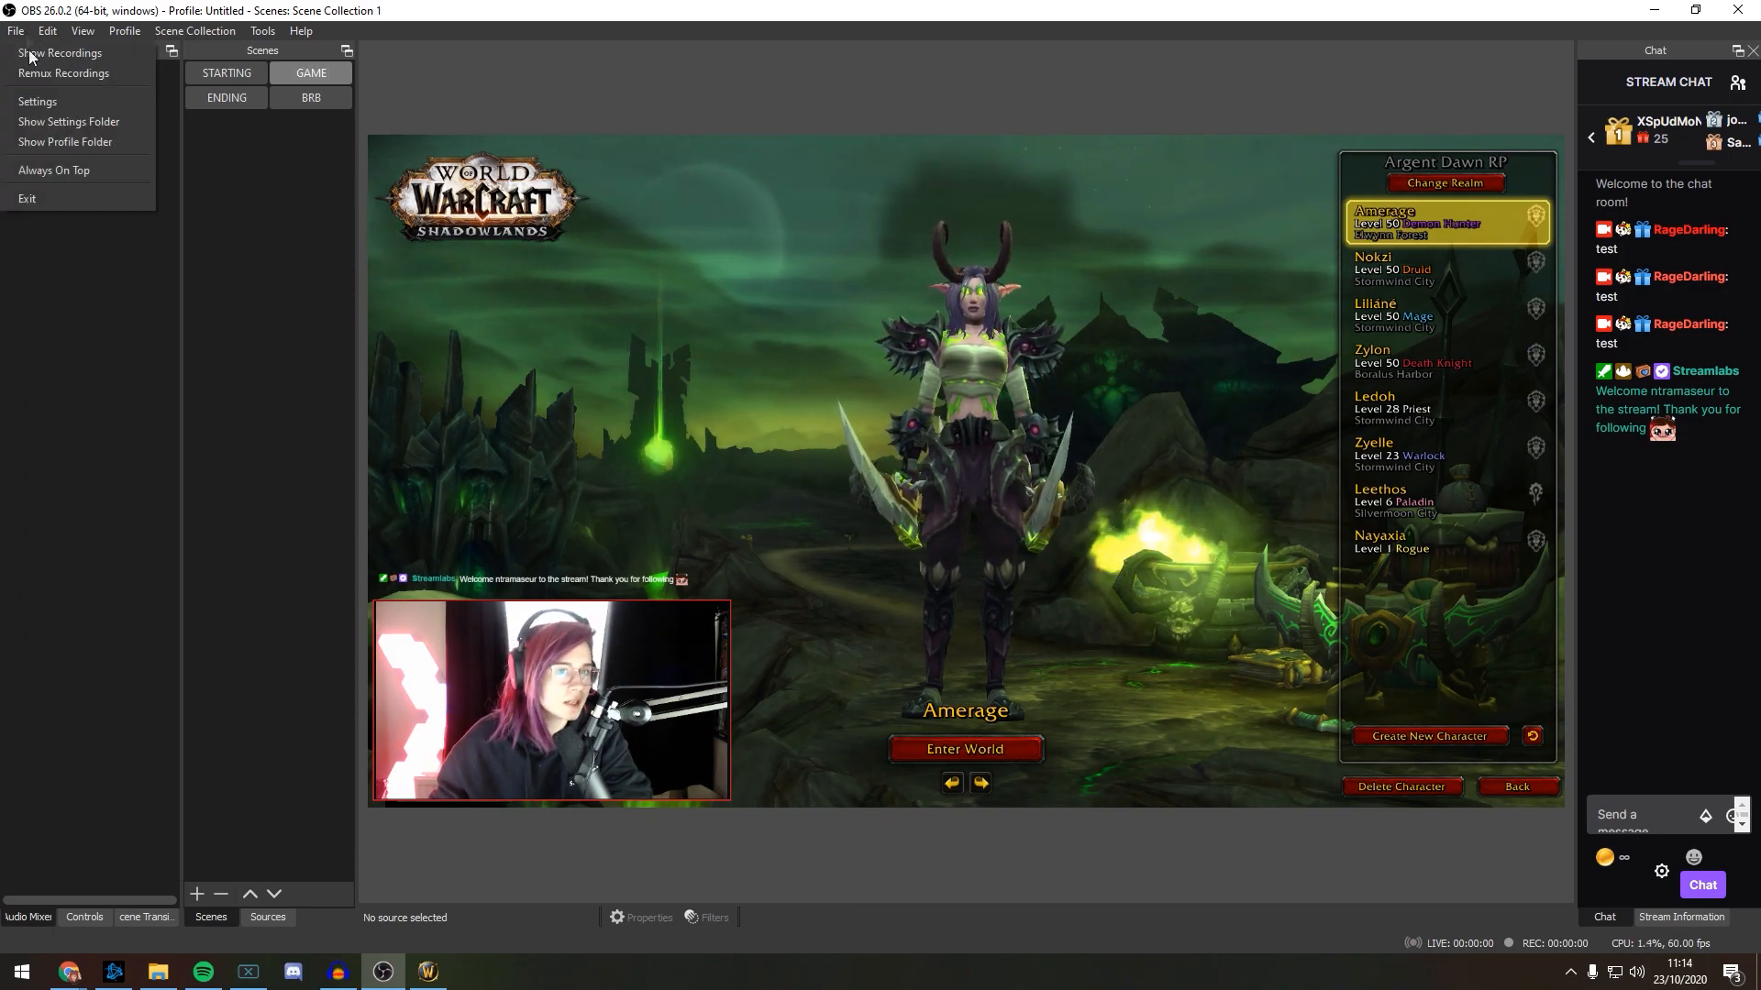
{"action": "left_click", "coordinate": [41, 97]}
{"action": "left_click", "coordinate": [490, 314]}
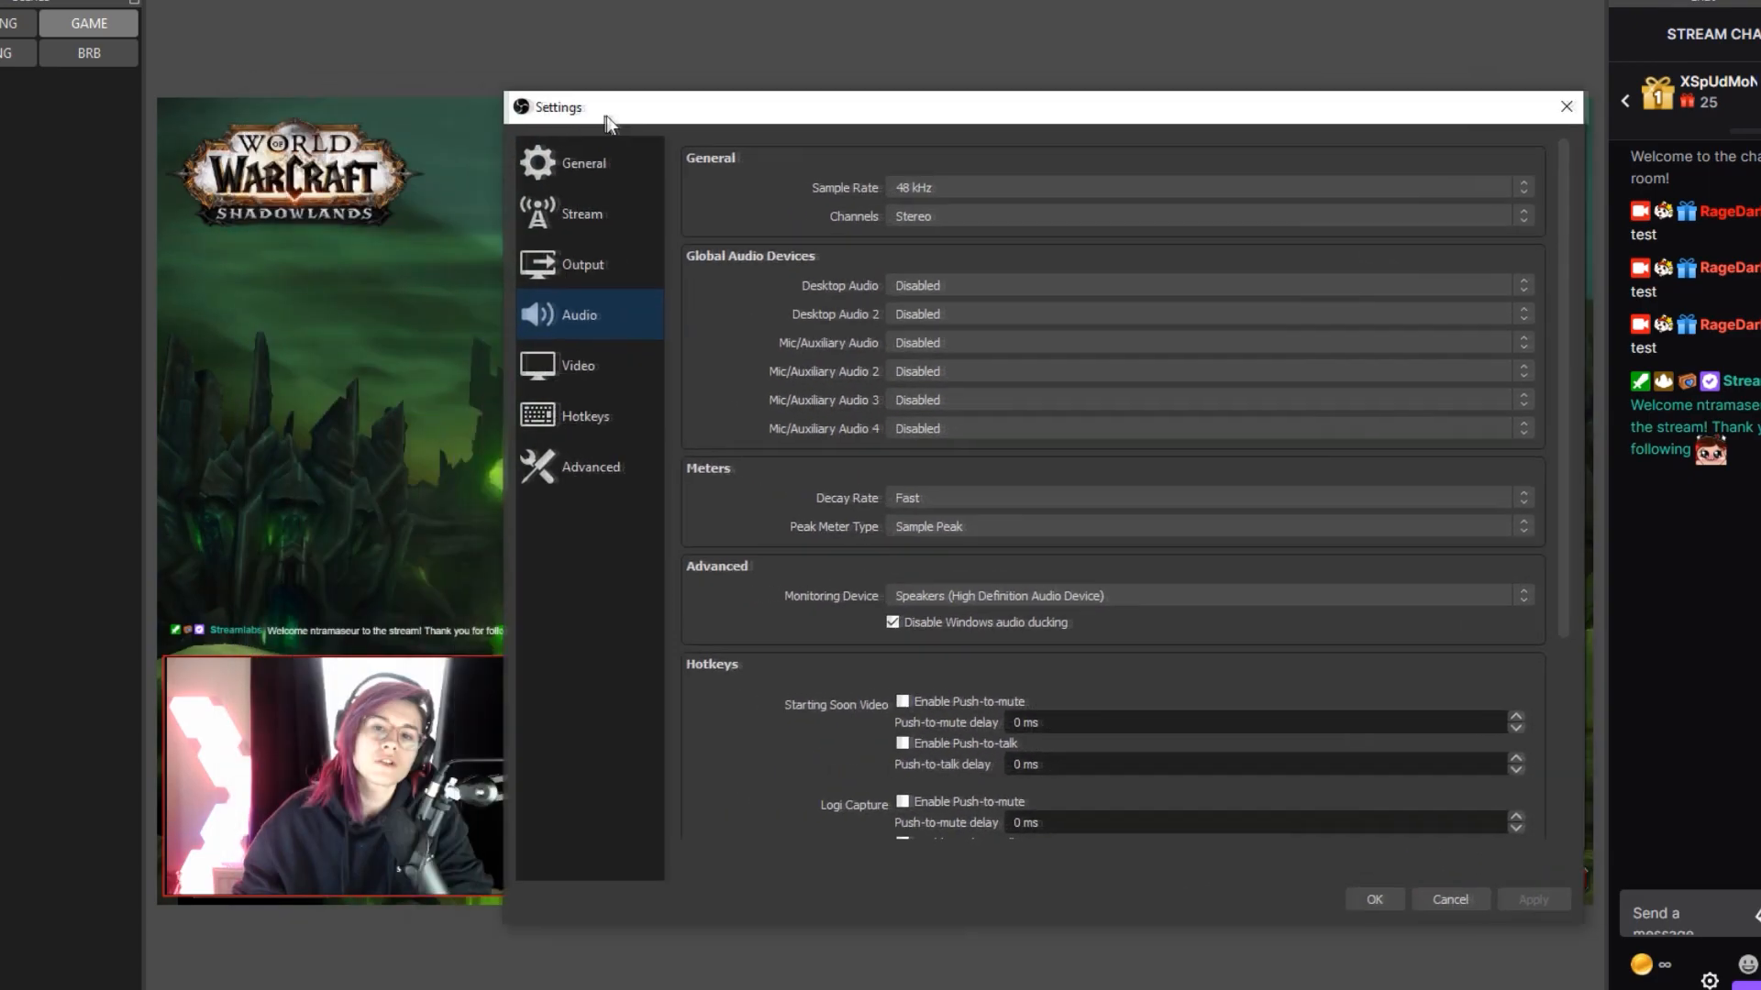
{"action": "left_click_drag", "start_coordinate": [607, 116], "coordinate": [693, 124]}
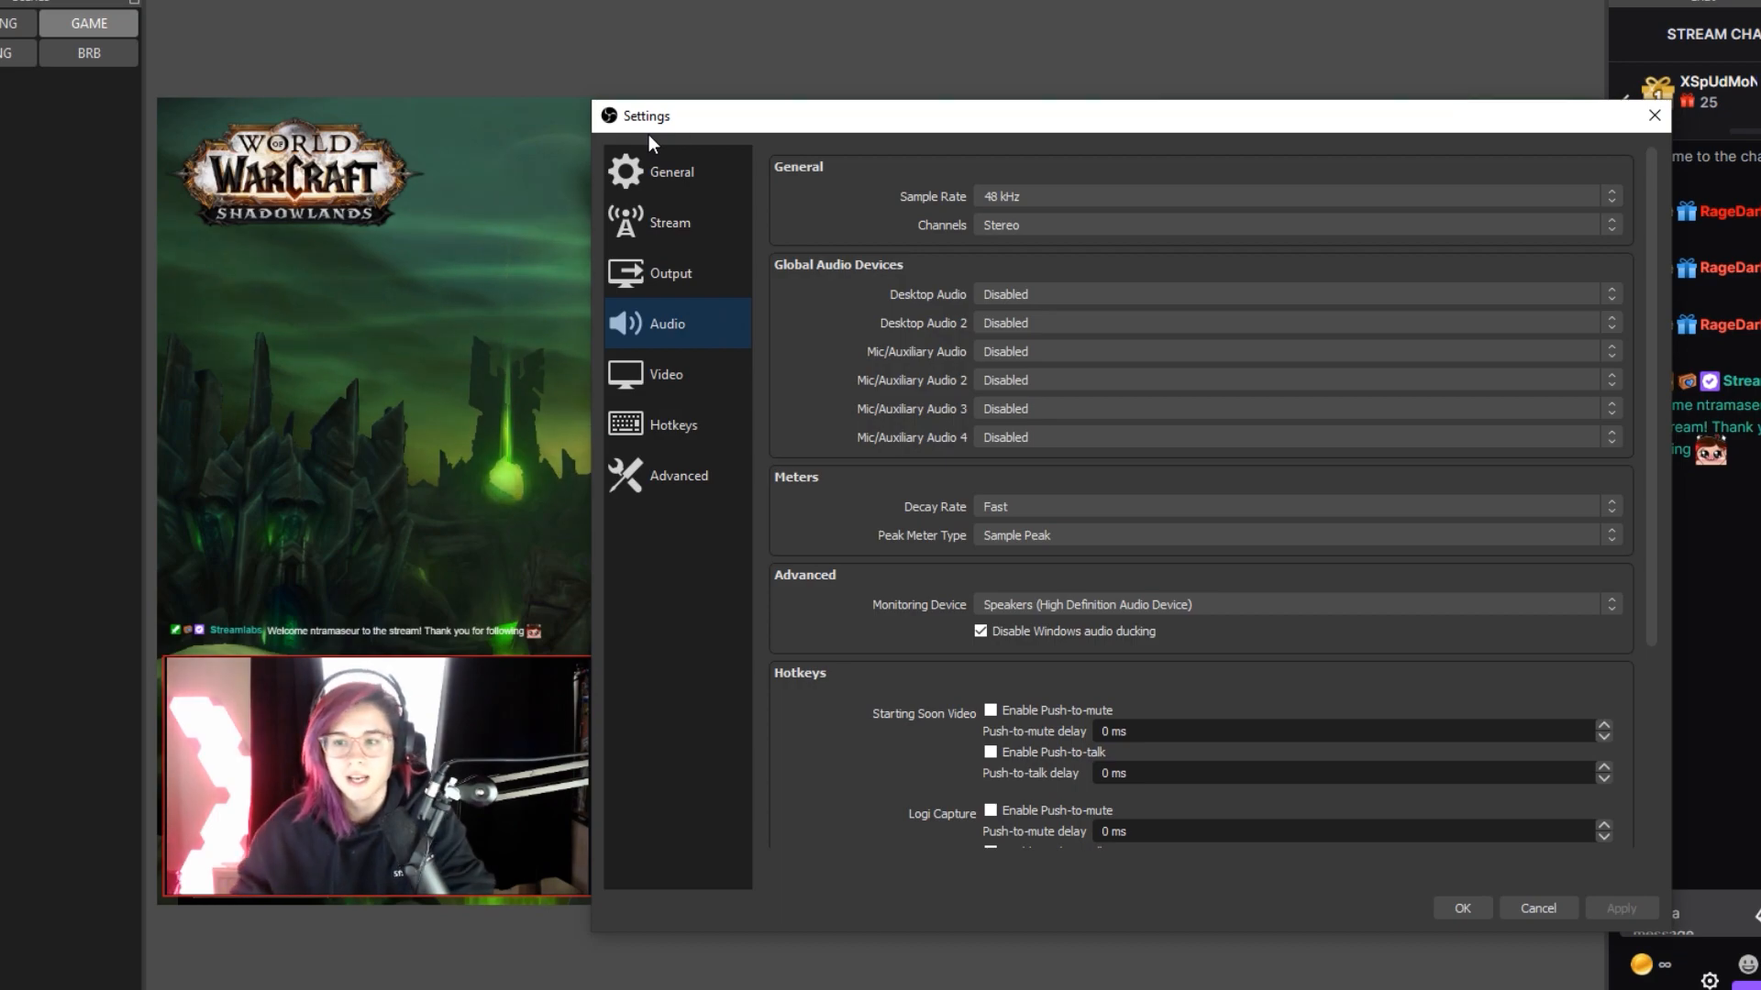
{"action": "left_click", "coordinate": [1024, 352]}
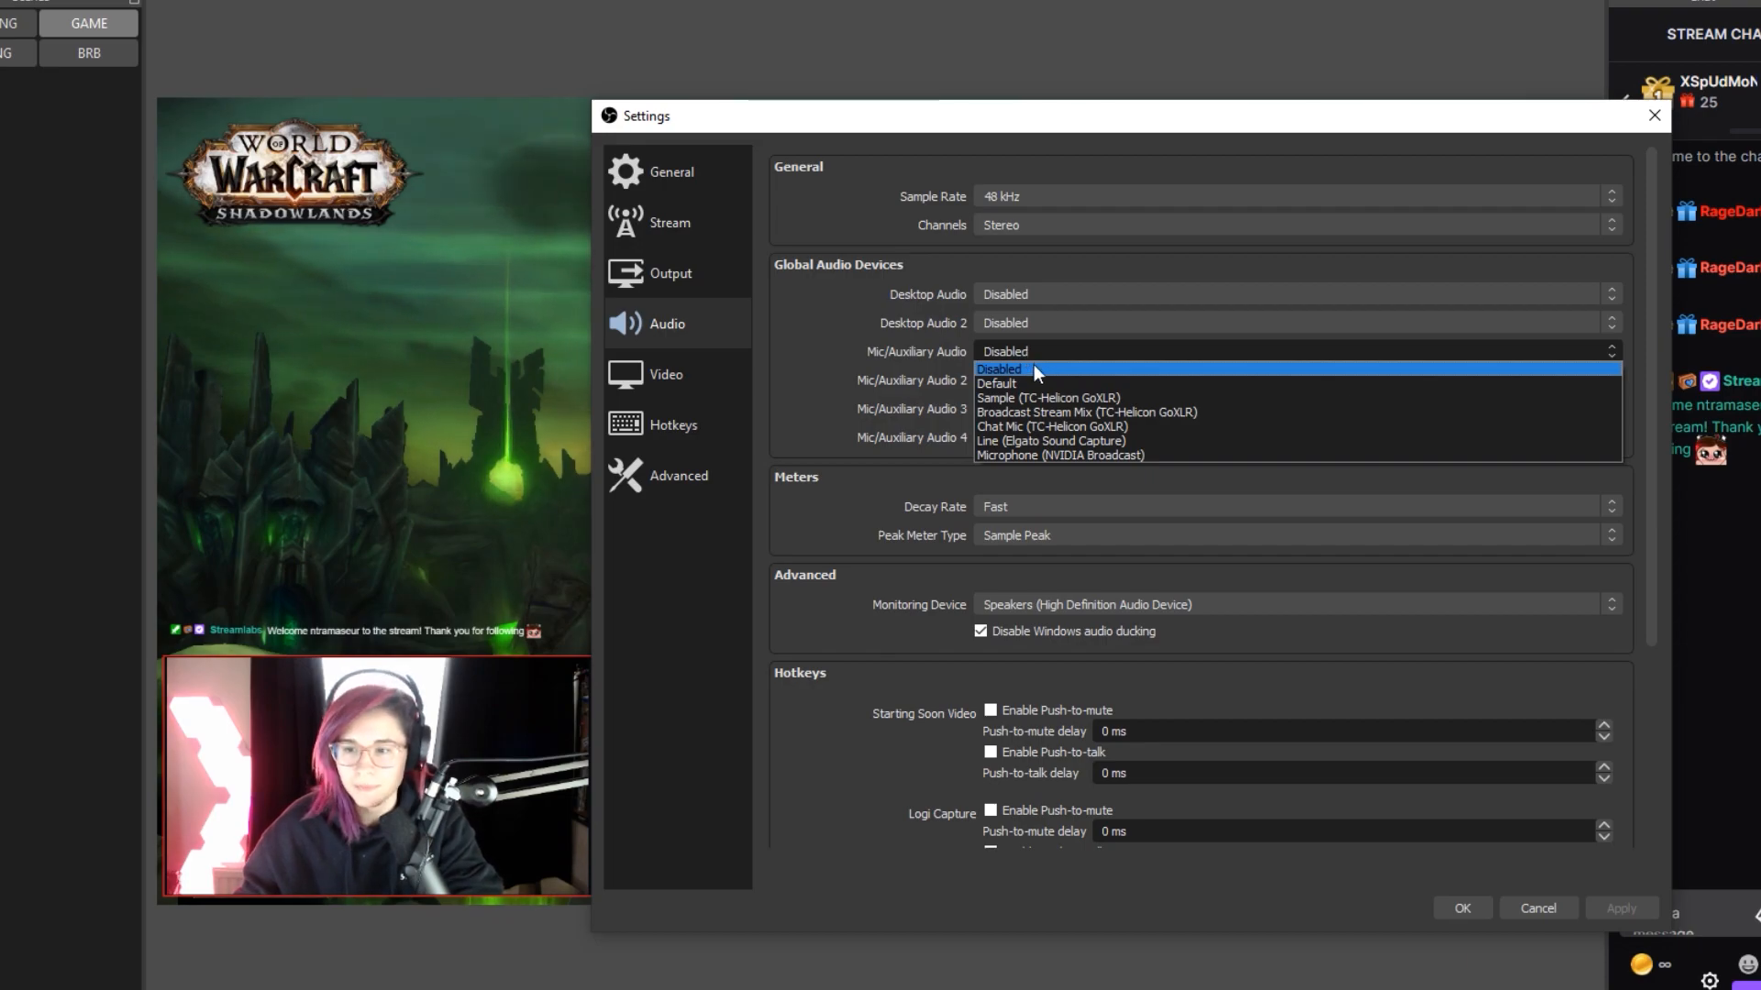
{"action": "left_click", "coordinate": [1037, 413]}
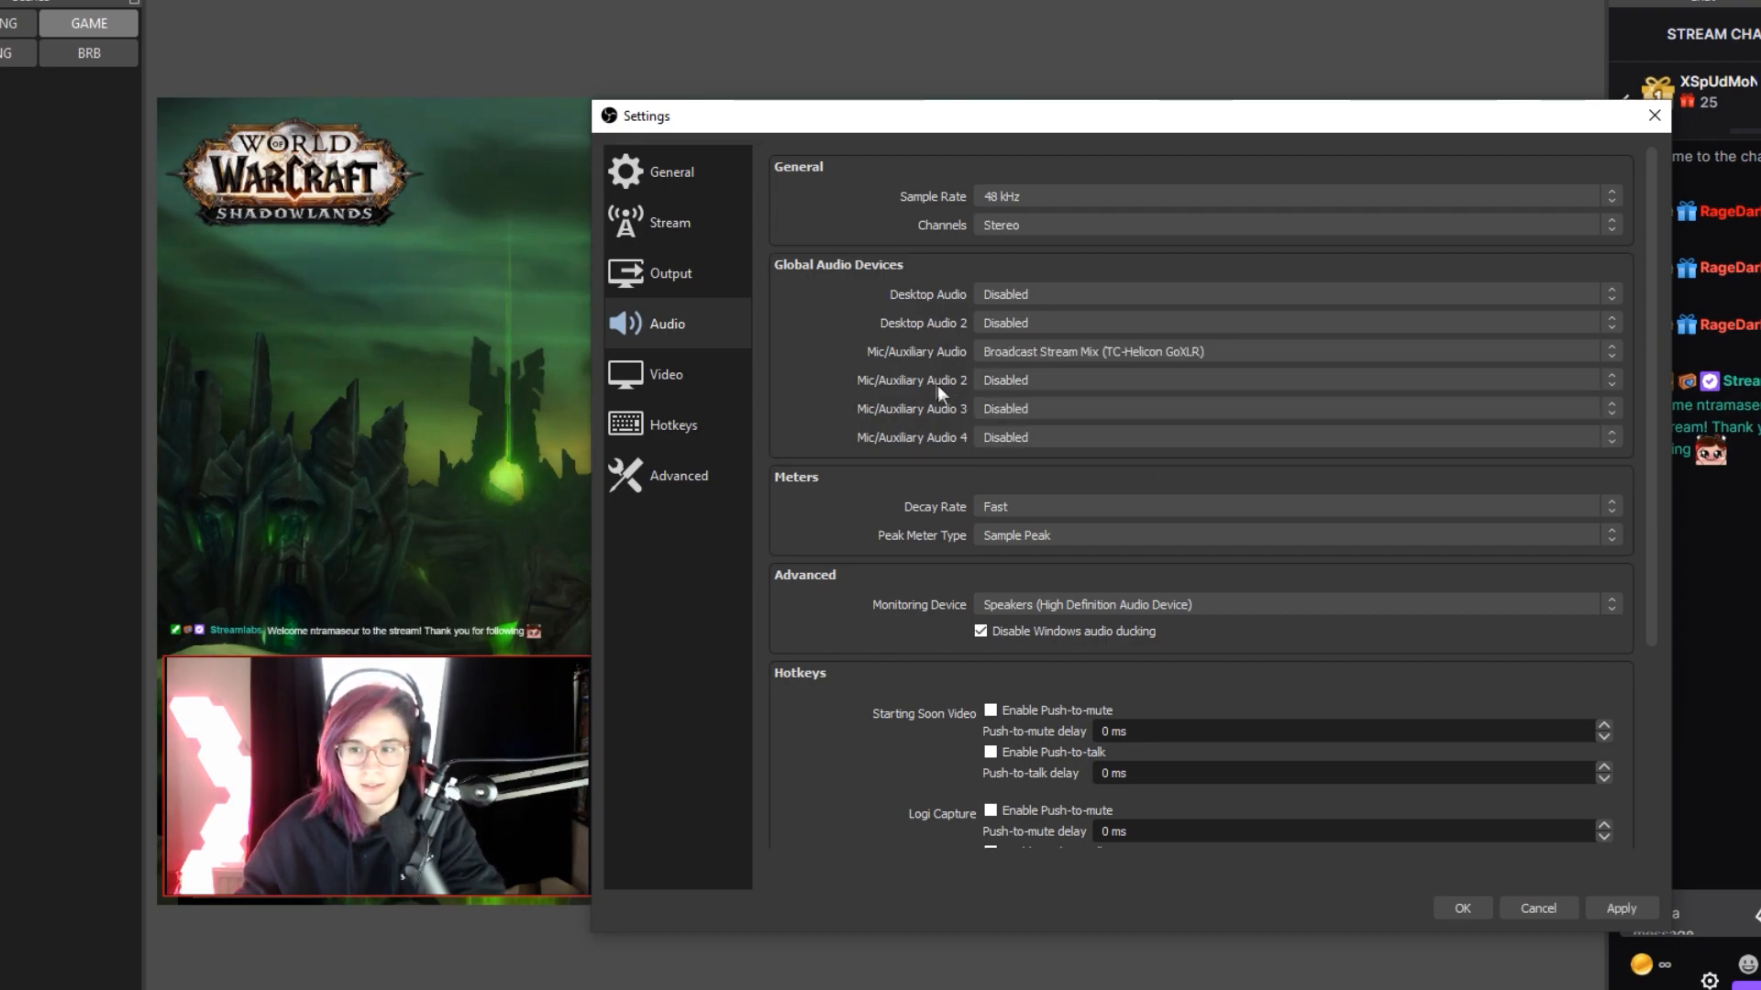
{"action": "left_click", "coordinate": [1619, 909]}
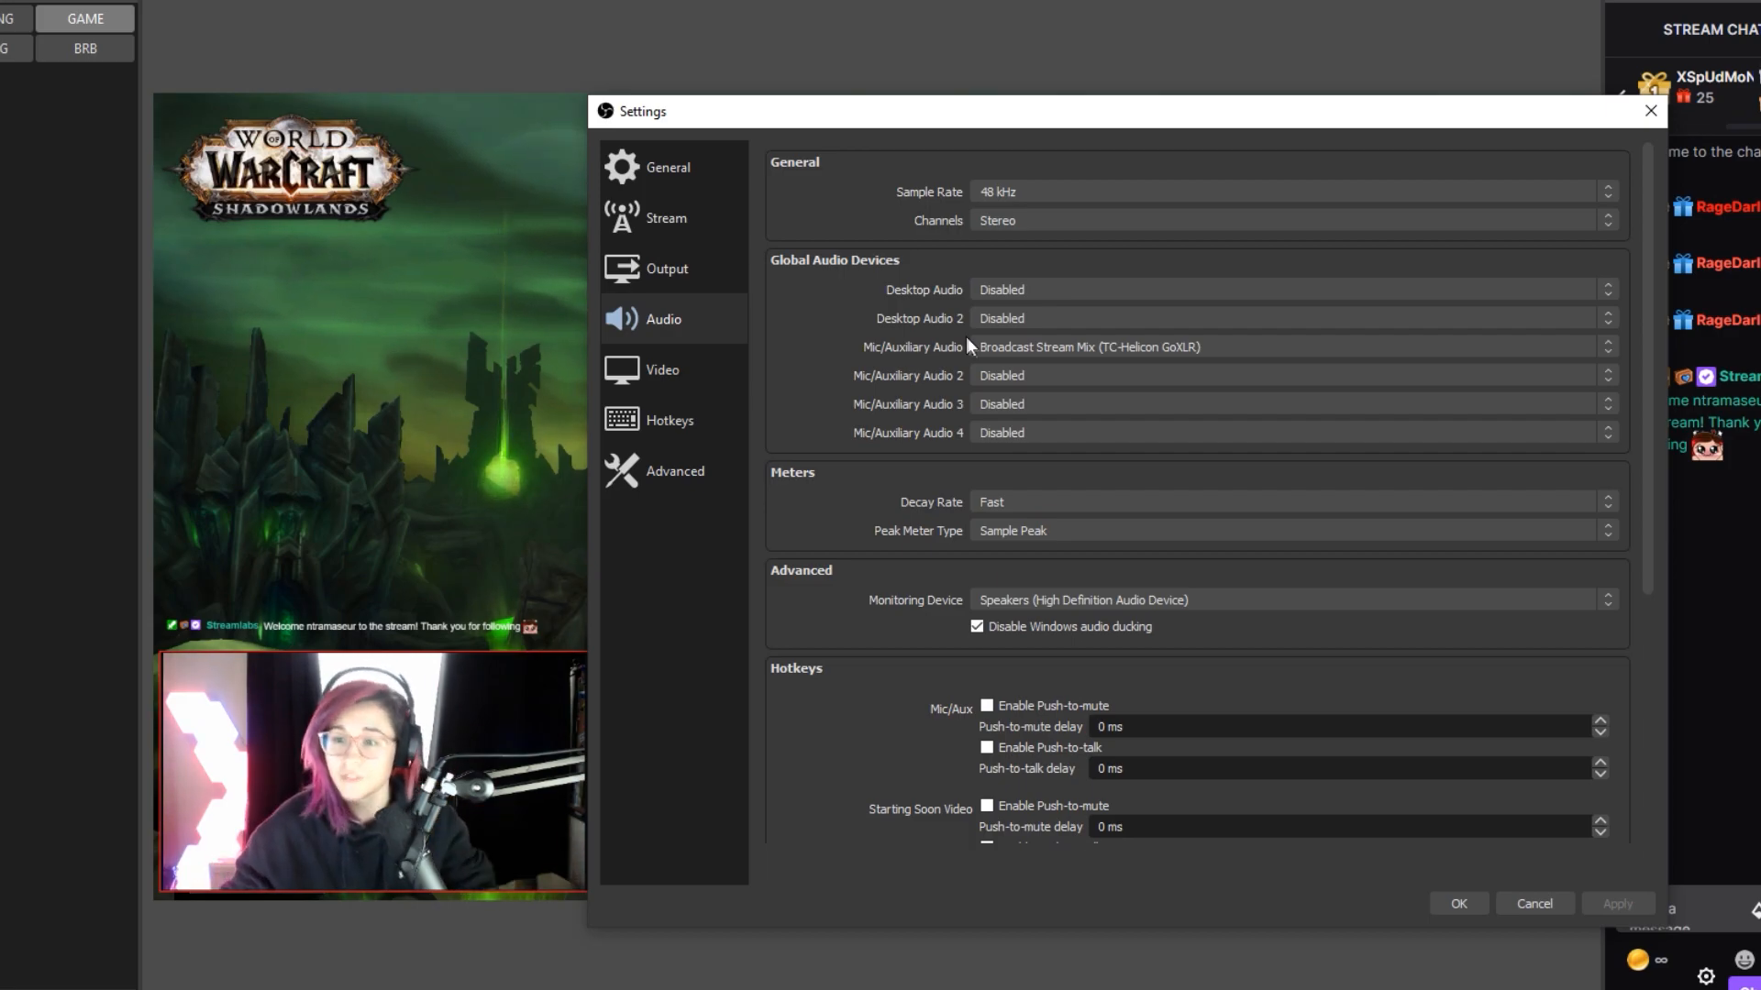
Step: Set Desktop Audio to Headphones (2- Arctis 7 Game), and look through the device options for Mic/Auxiliary Audio 2
{"action": "left_click", "coordinate": [1027, 291]}
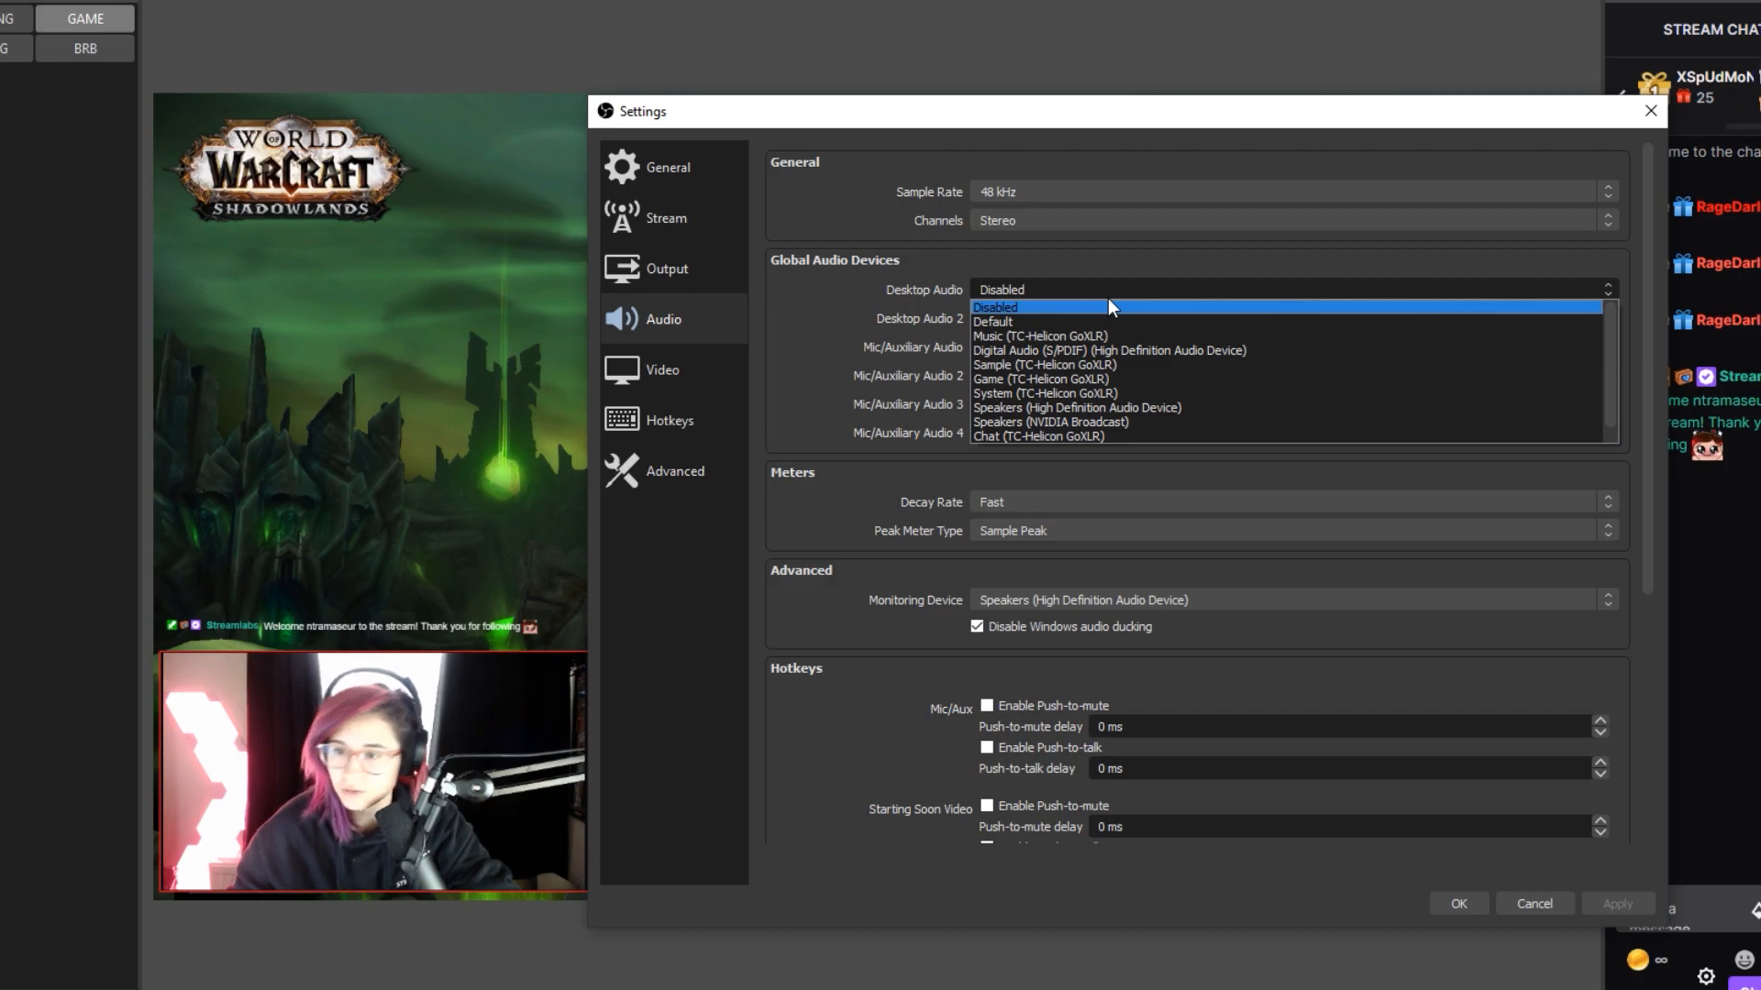
{"action": "scroll", "coordinate": [1124, 374], "scroll_direction": "down", "scroll_amount": 1}
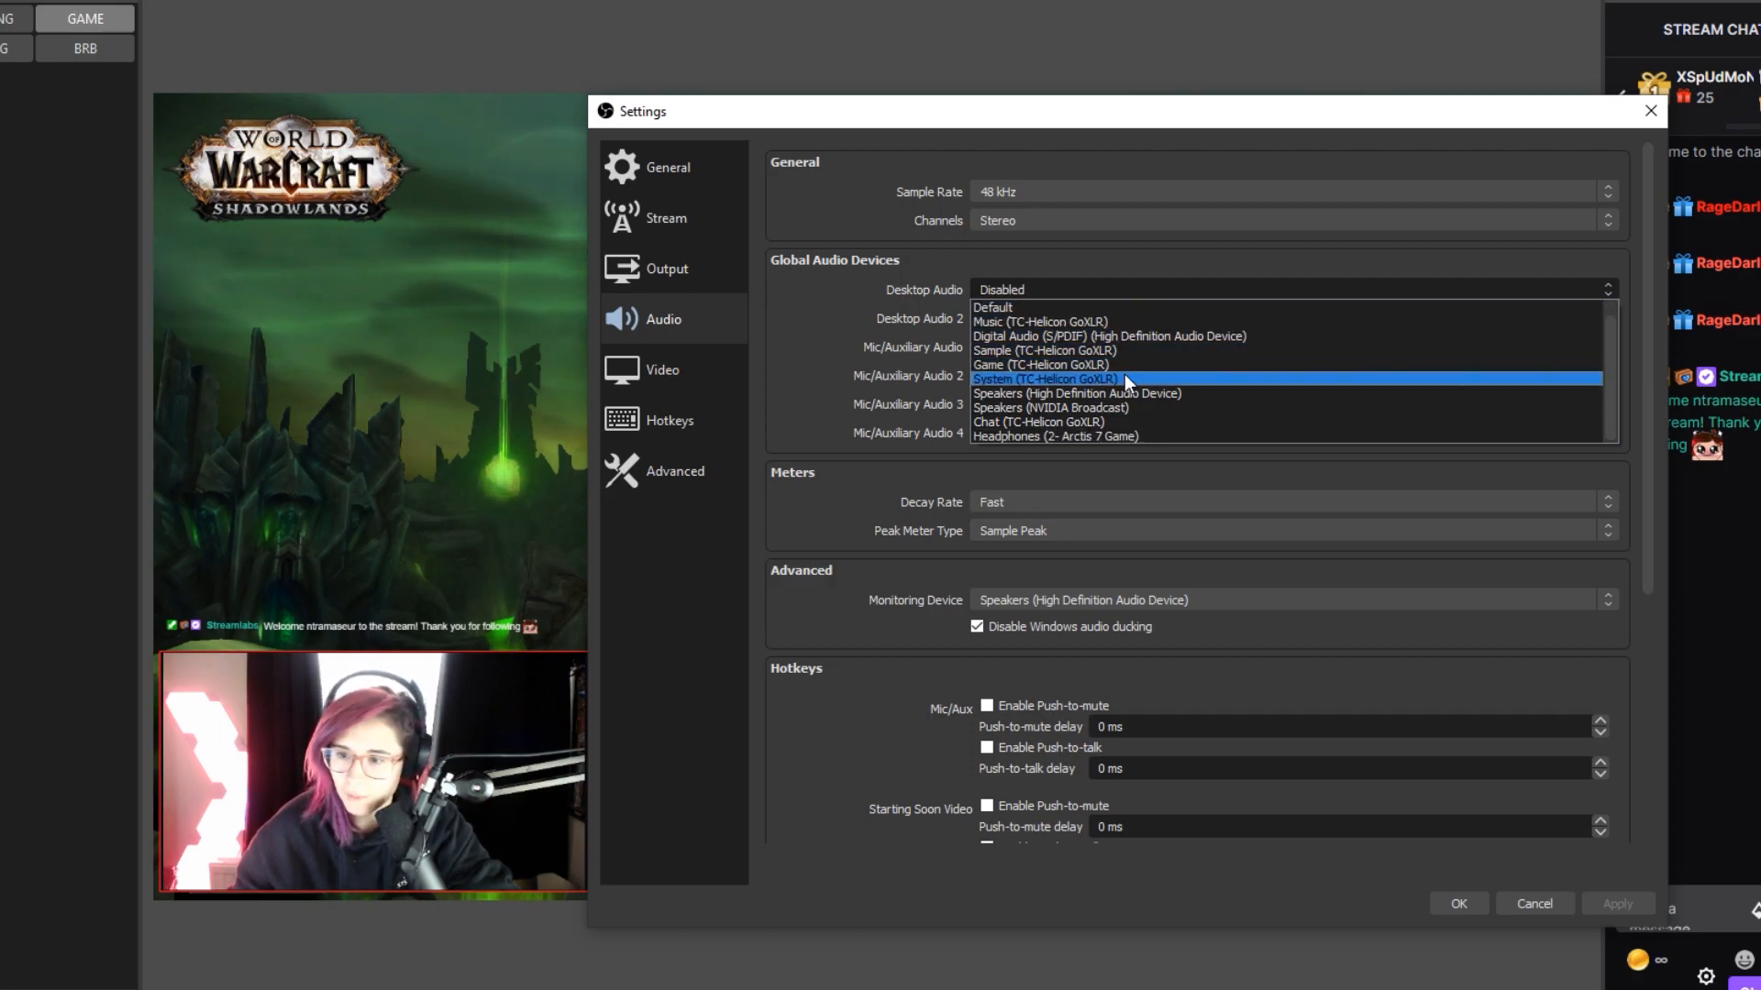
{"action": "left_click", "coordinate": [1120, 436]}
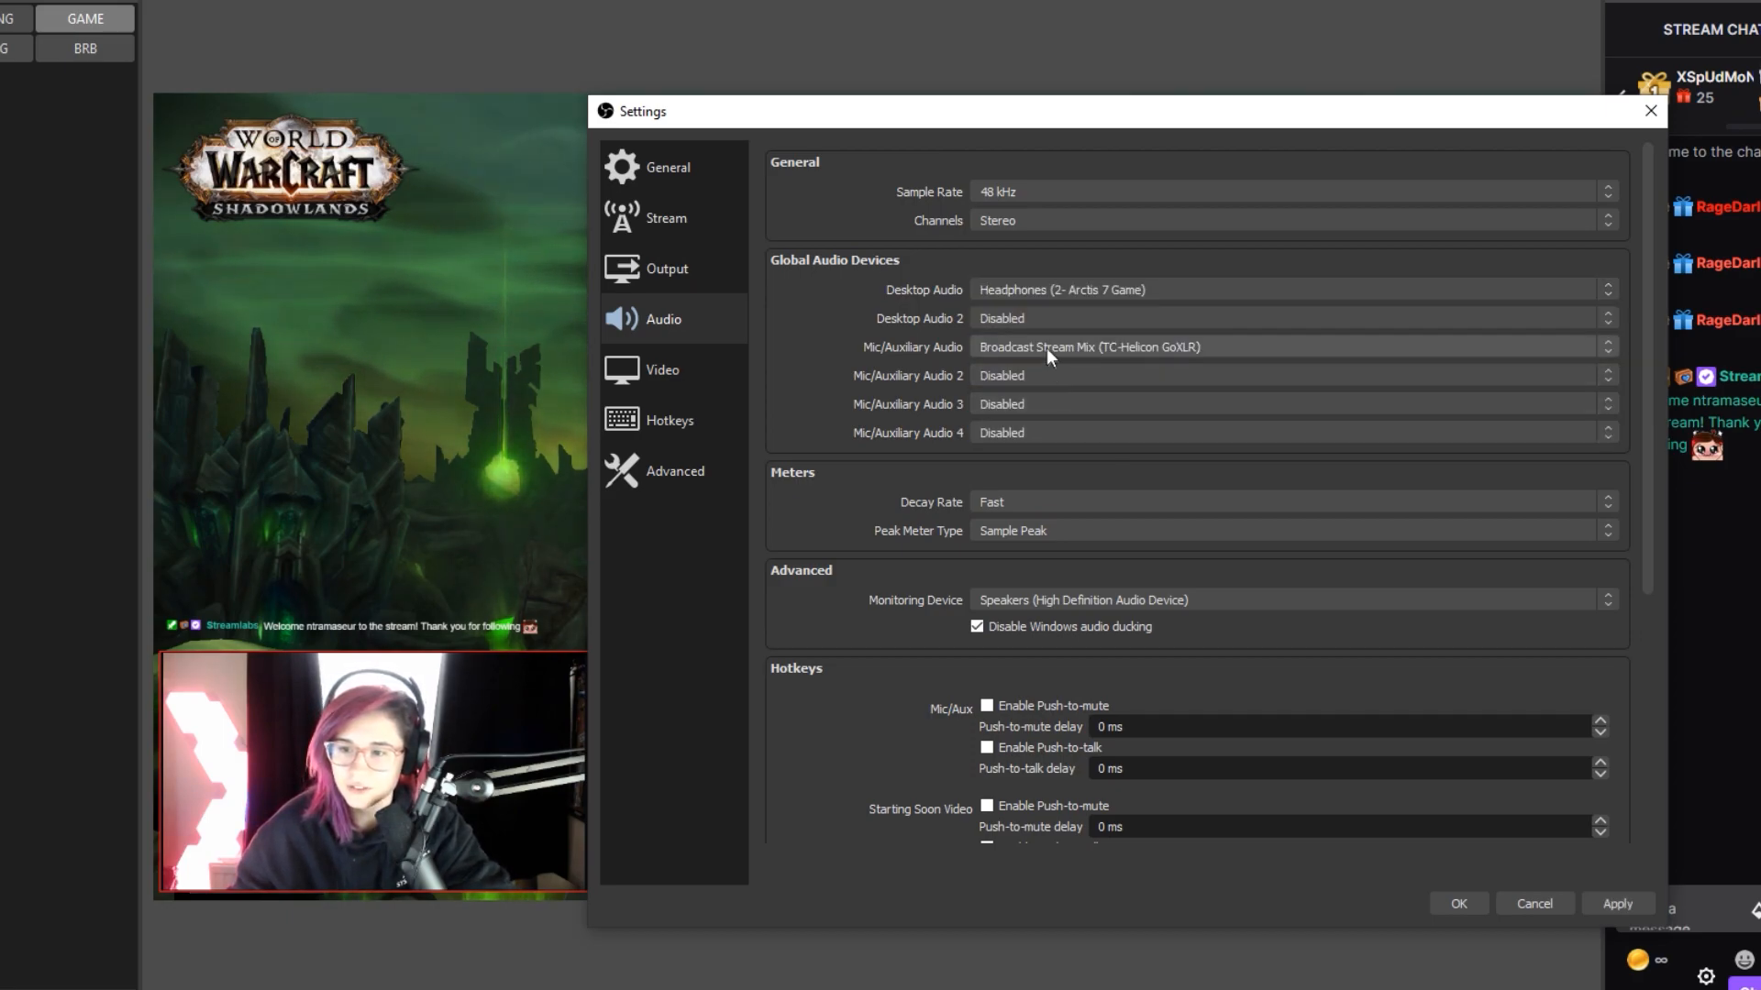
{"action": "left_click", "coordinate": [1031, 376]}
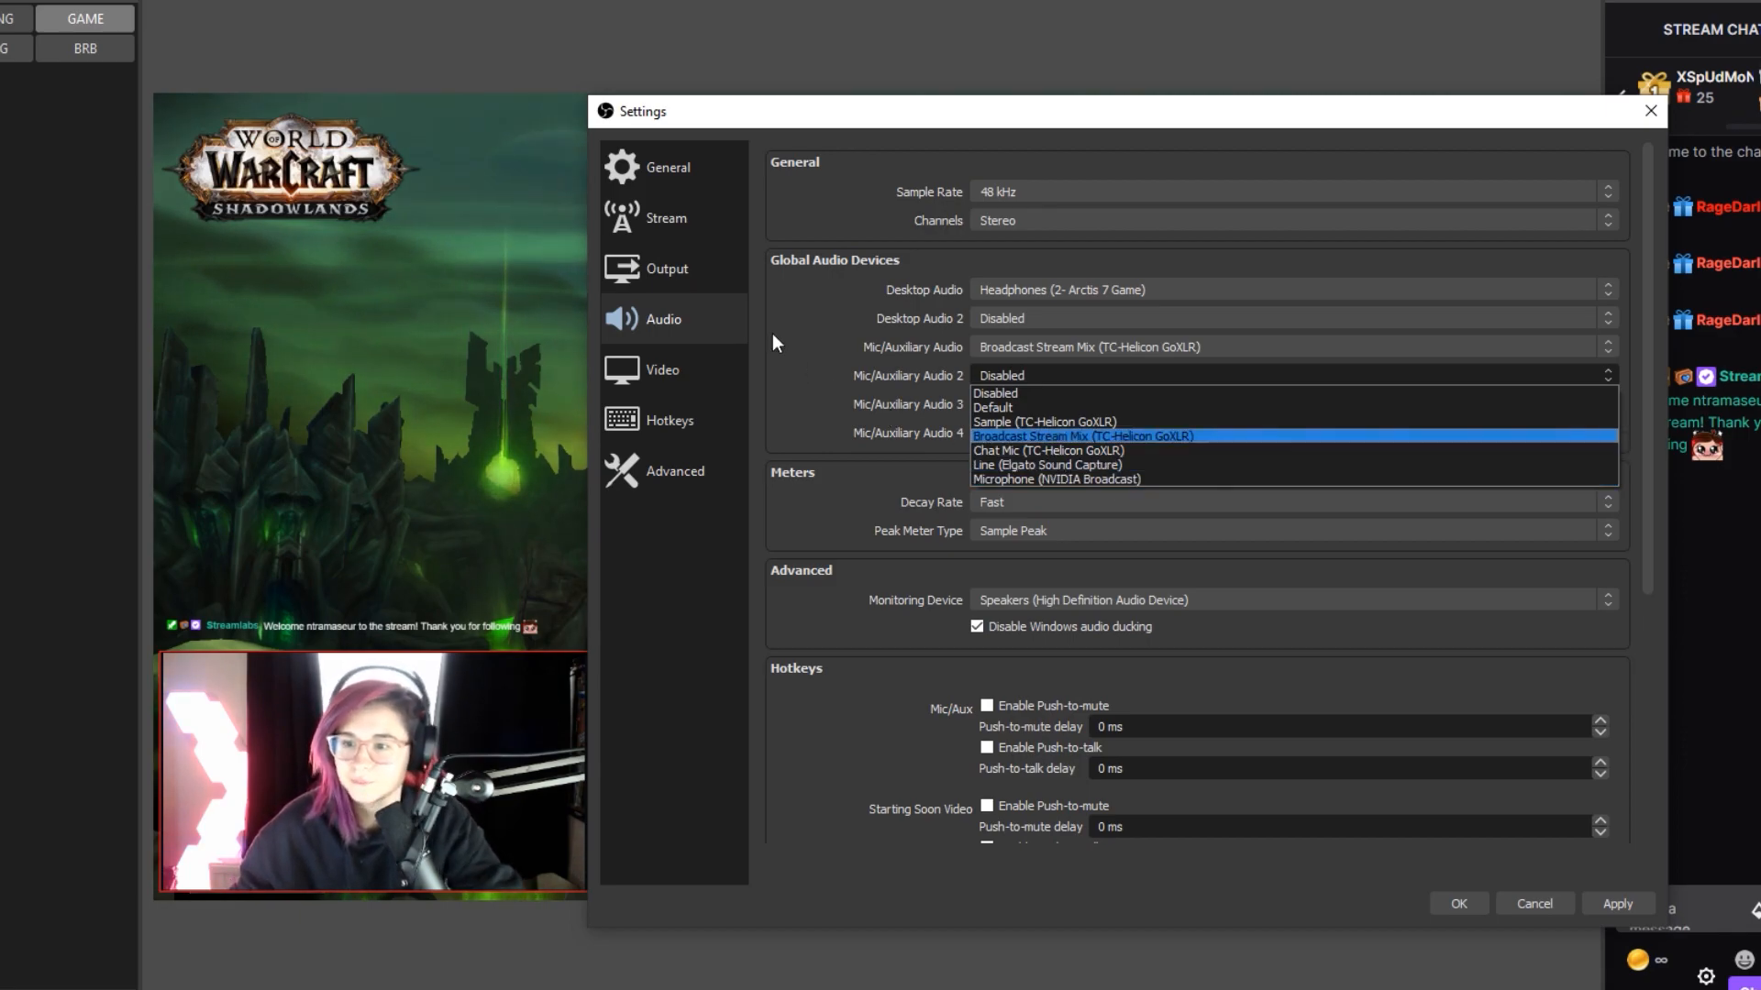
Step: In the Video settings, set the output resolution to 1600x900 and the frame rate to 30 FPS, and apply the changes
{"action": "left_click", "coordinate": [734, 369]}
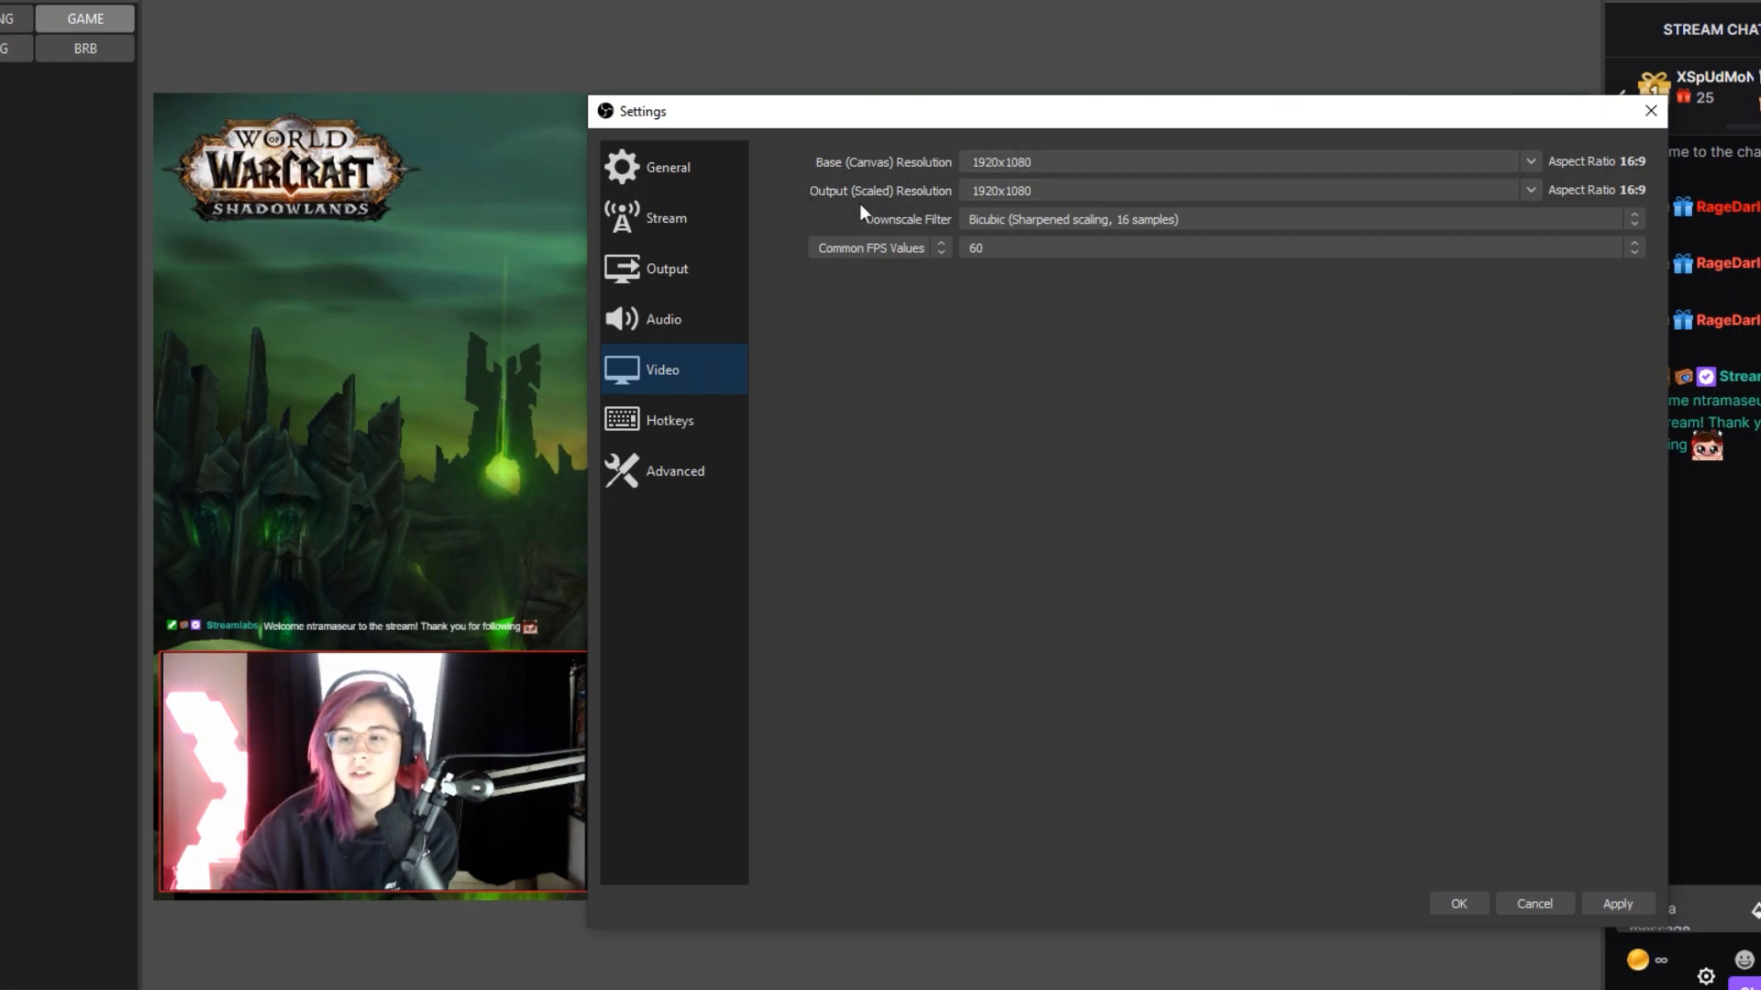
{"action": "left_click", "coordinate": [1528, 191]}
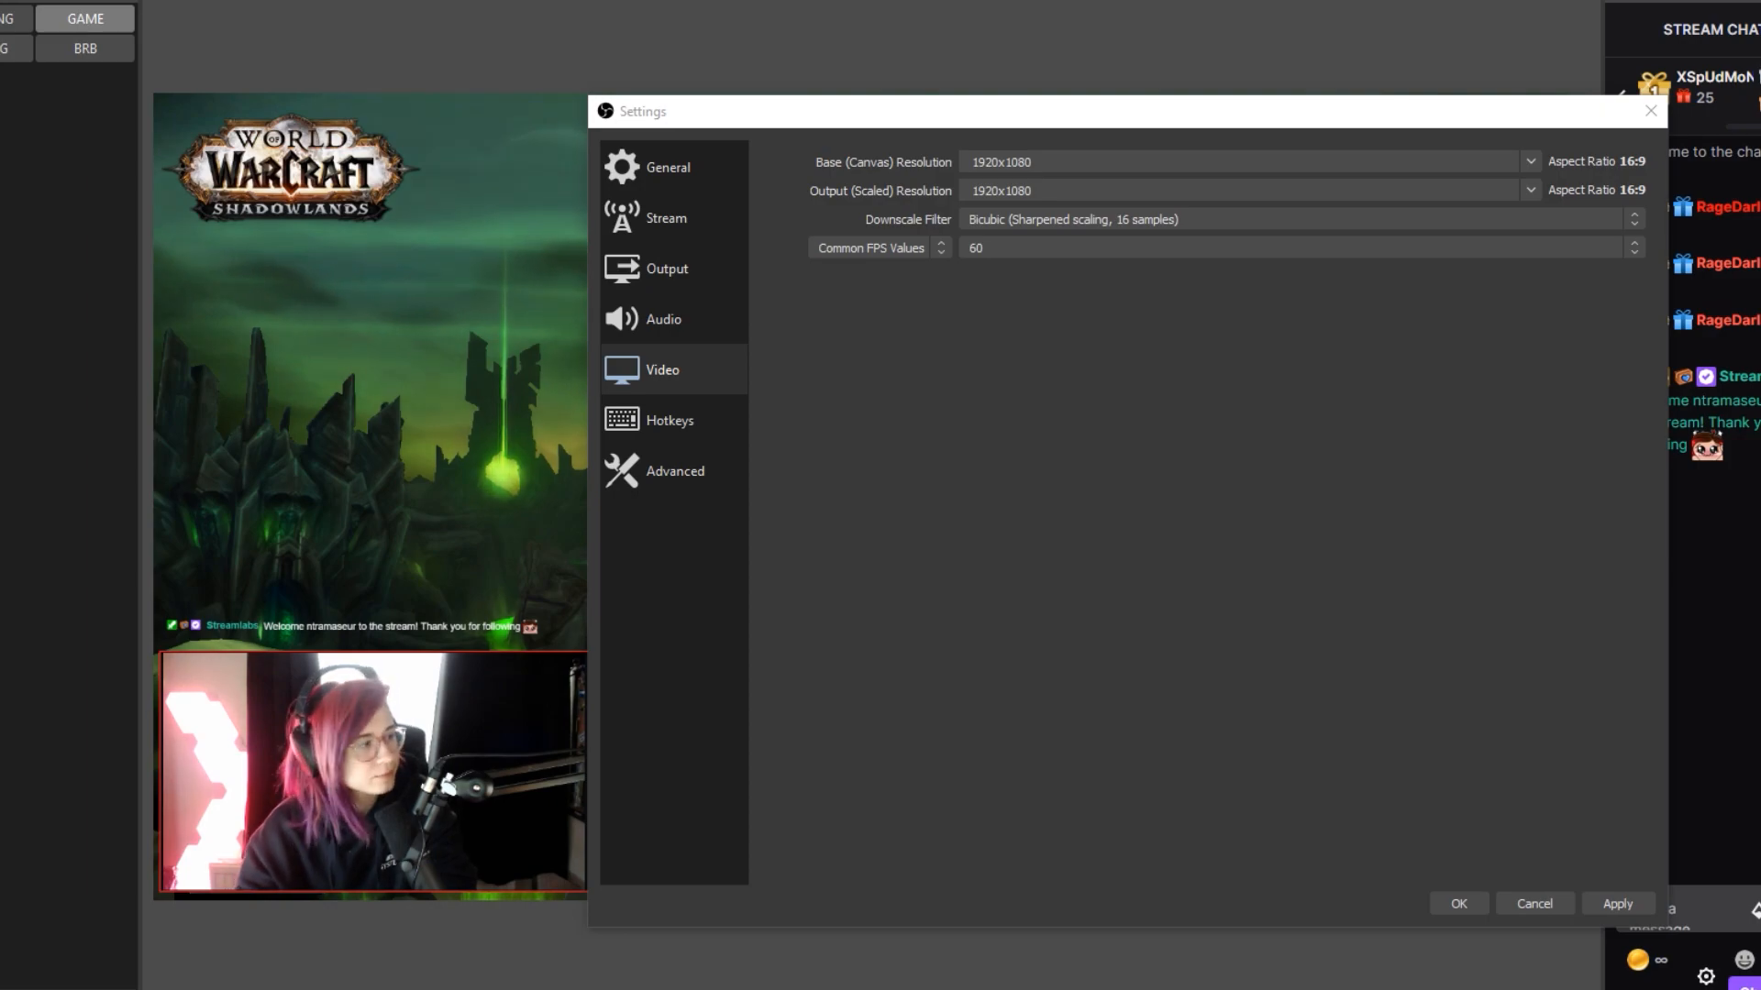
{"action": "type", "text": "1600x9"}
{"action": "type", "text": "00"}
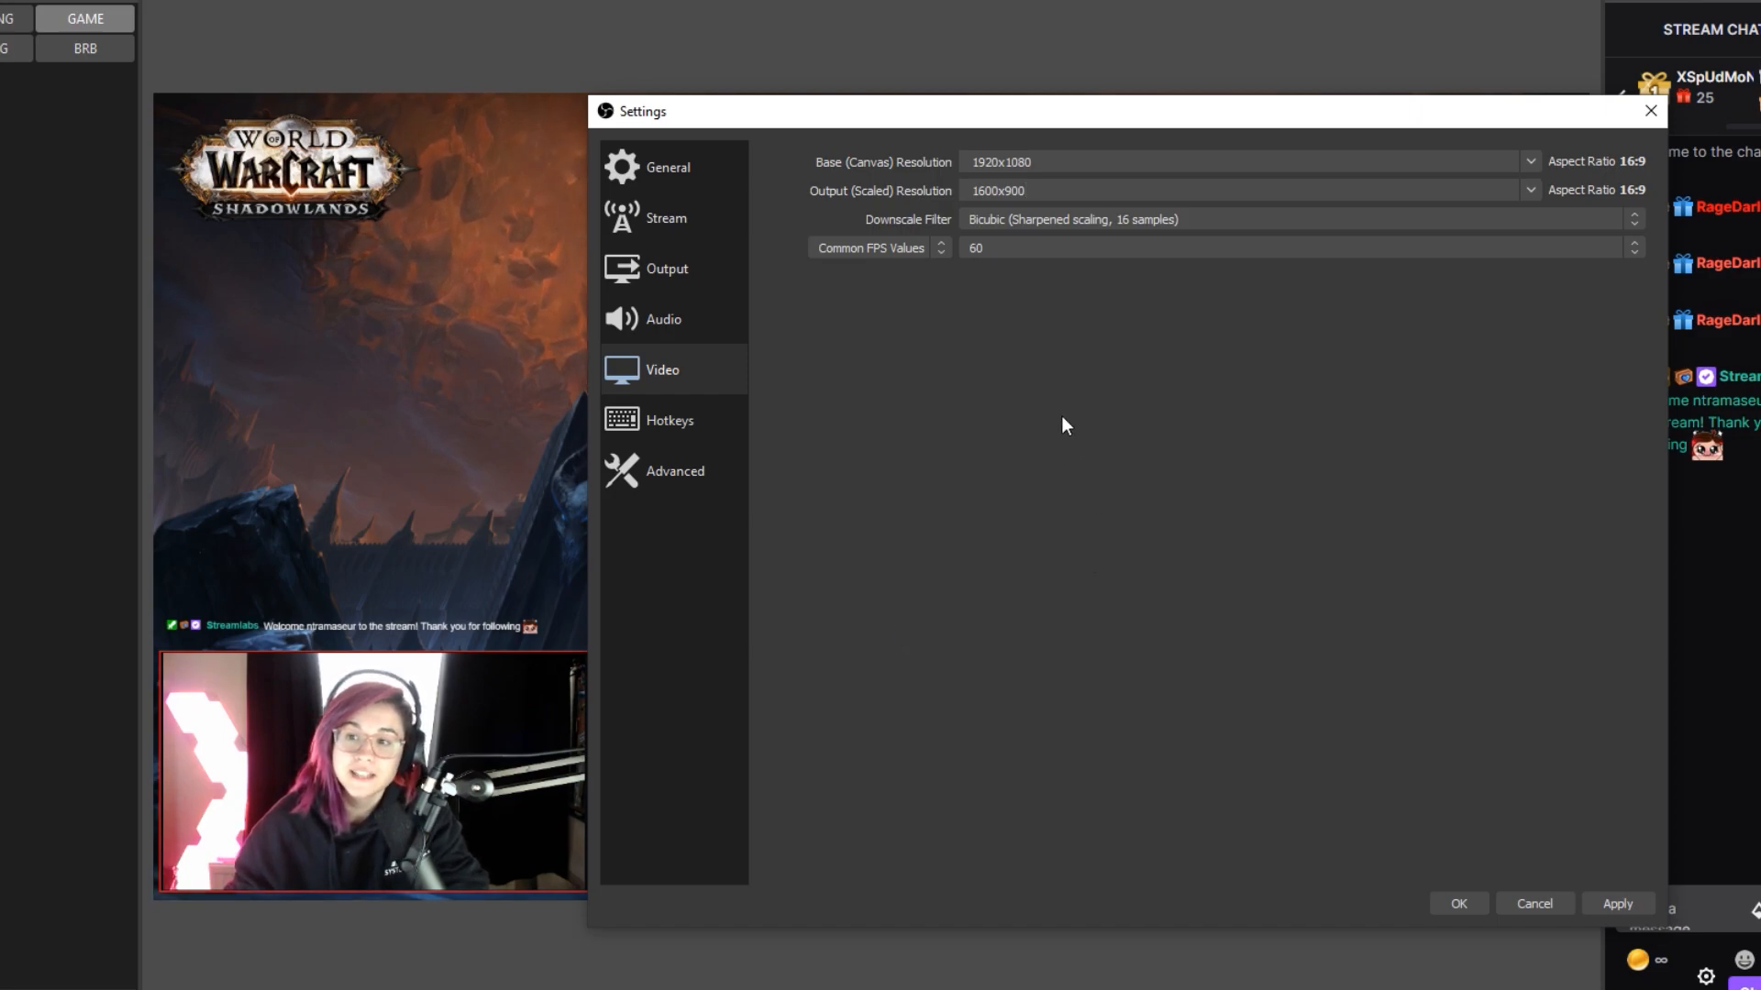
{"action": "left_click", "coordinate": [1015, 255]}
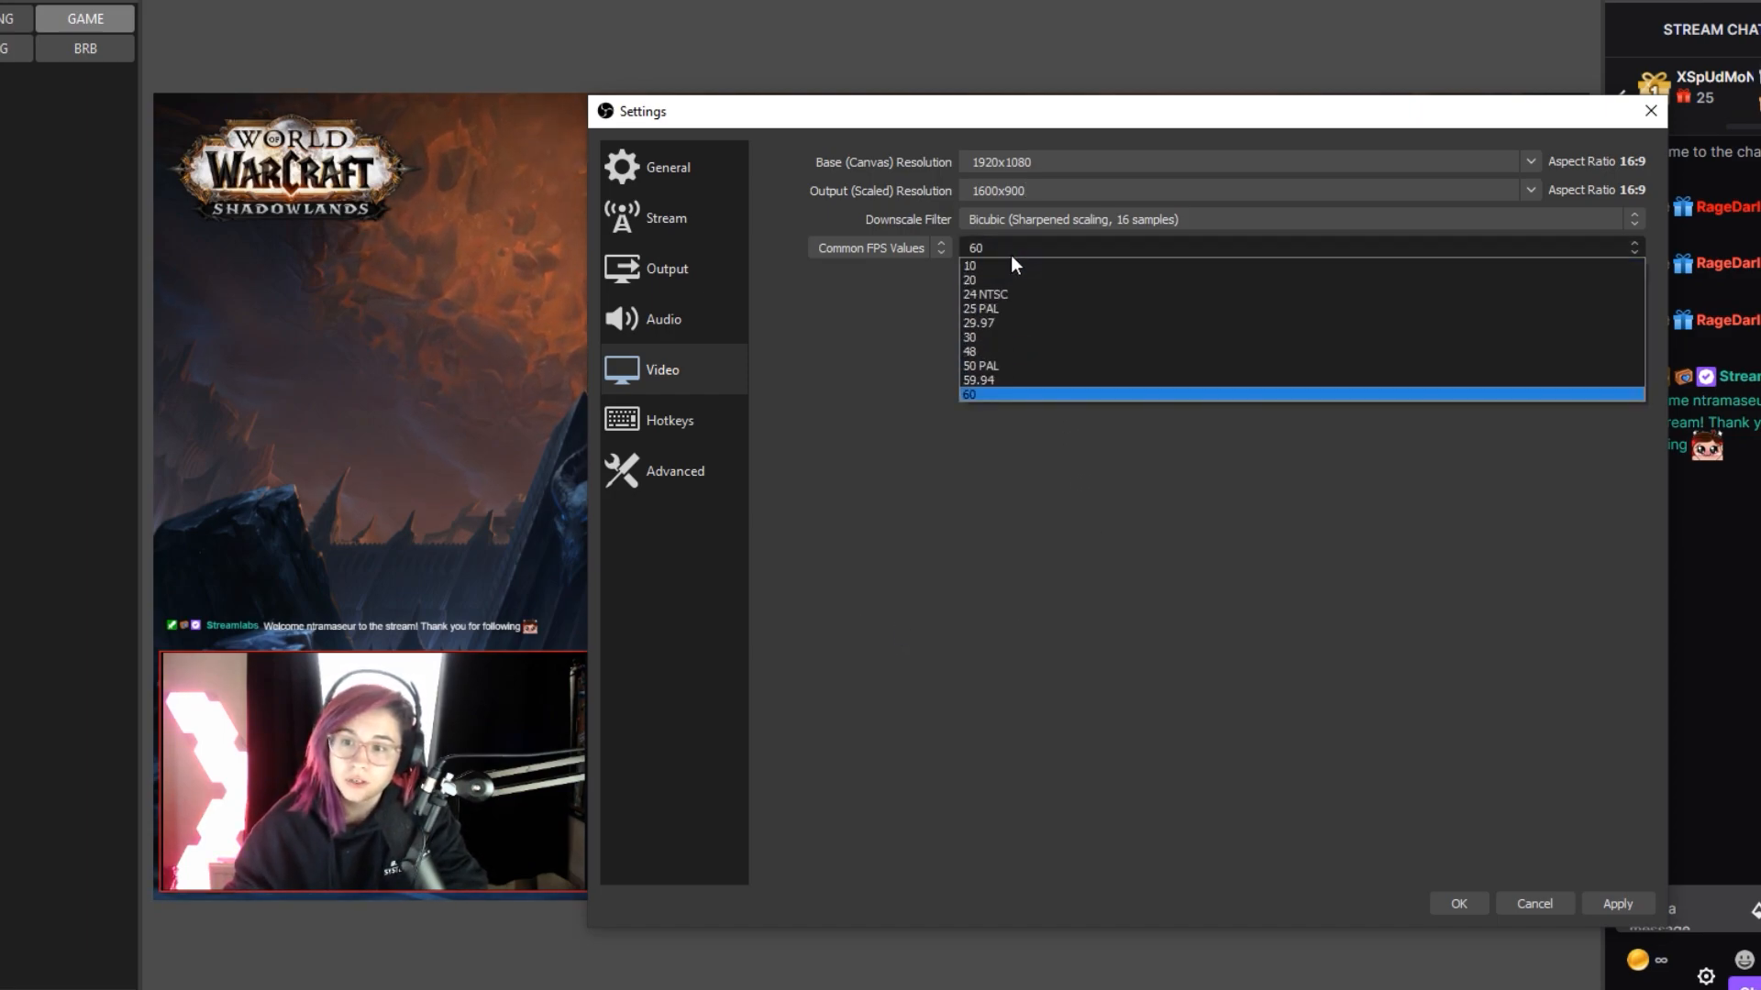
{"action": "left_click", "coordinate": [1011, 333]}
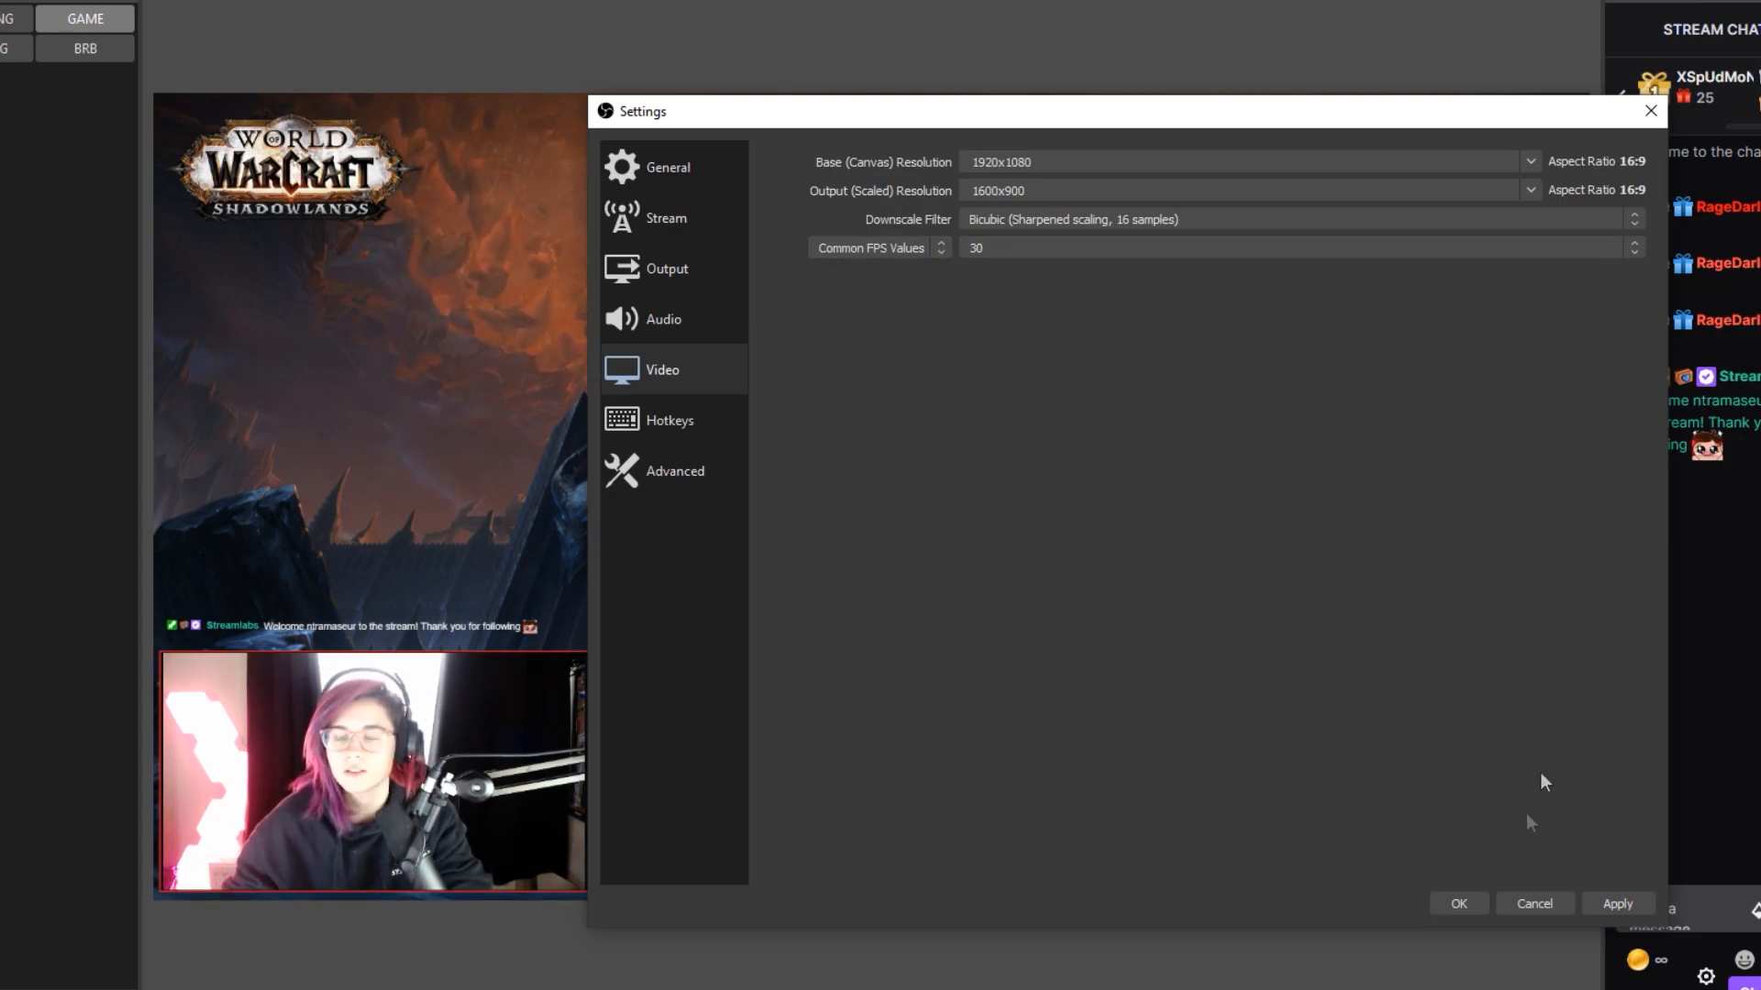
{"action": "left_click", "coordinate": [1629, 906]}
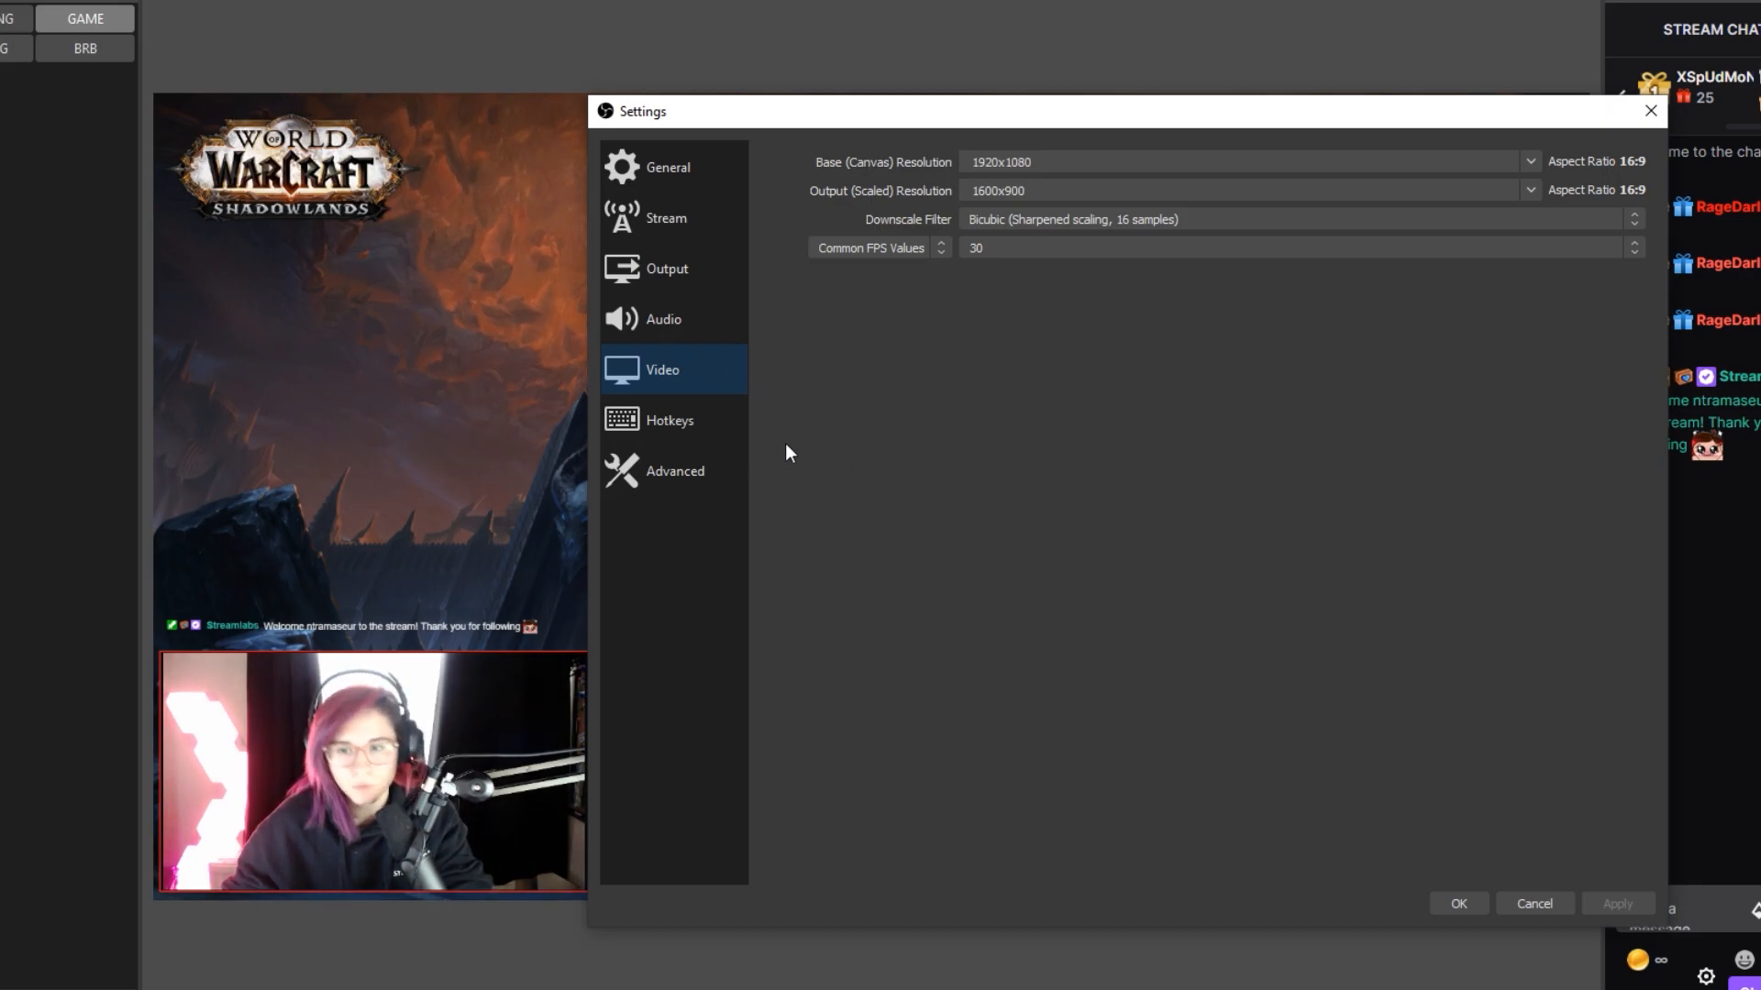
Step: Assign Shift+B as the hotkey for switching to the BRB scene, save the settings, and test the hotkey
{"action": "left_click", "coordinate": [721, 429]}
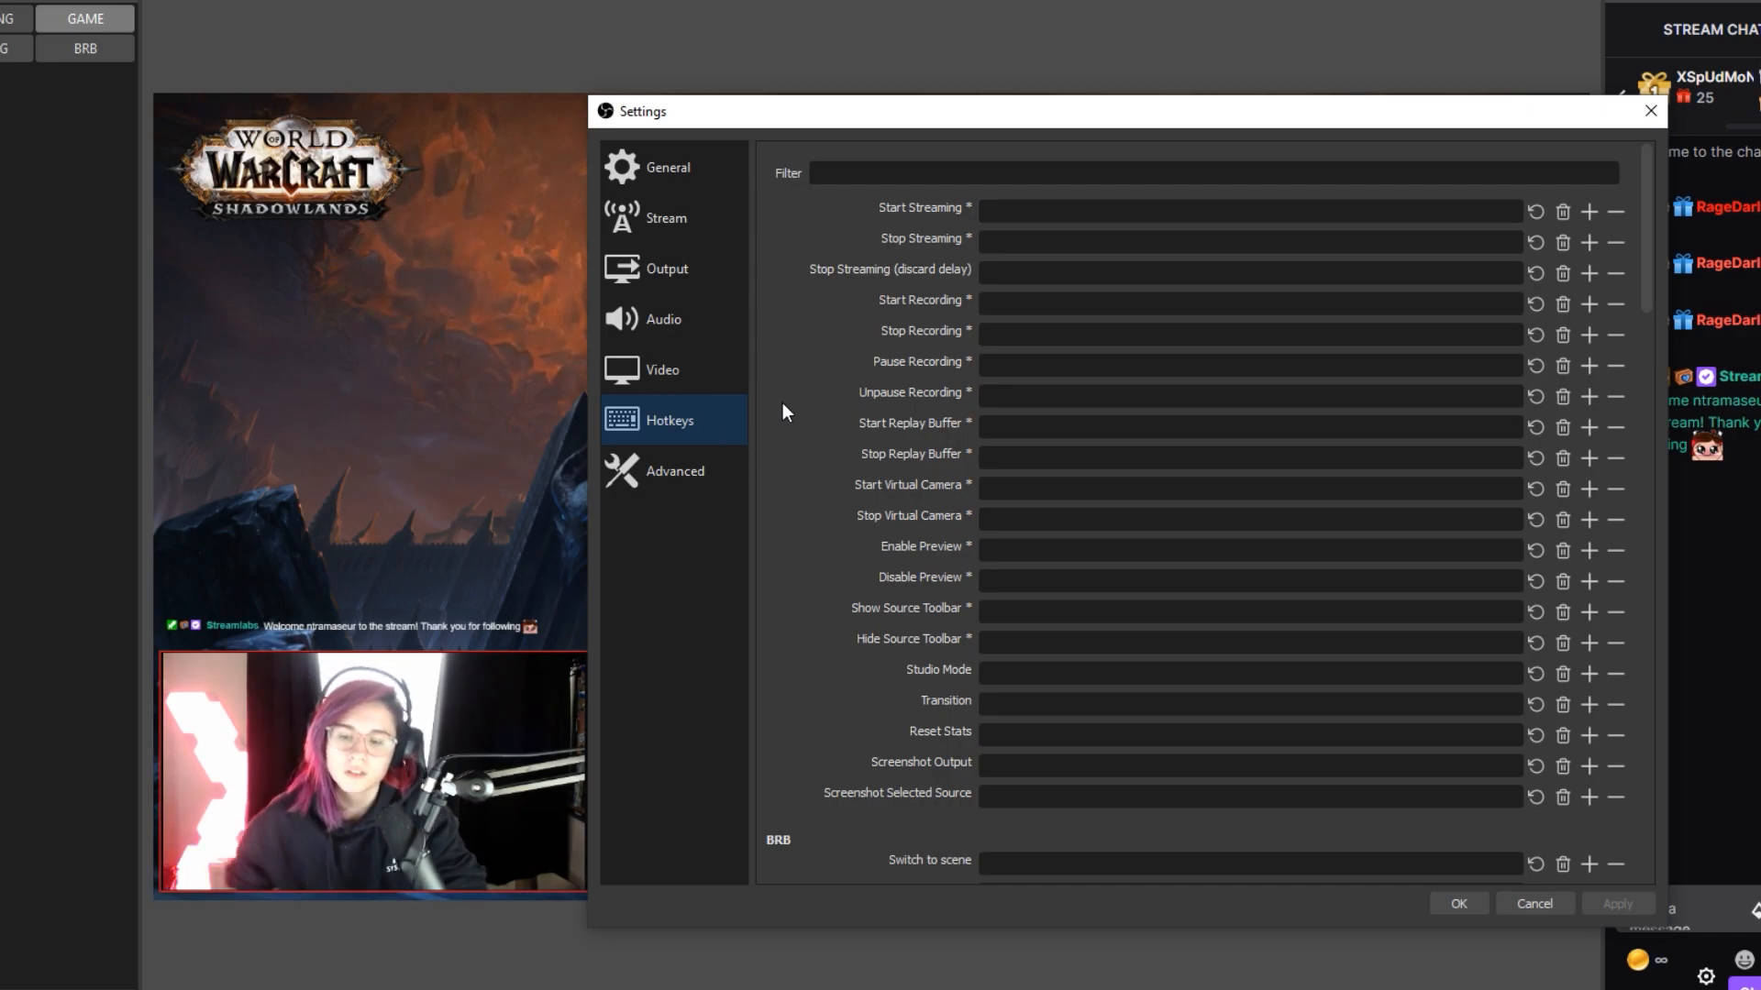
{"action": "scroll", "coordinate": [839, 642], "scroll_direction": "down", "scroll_amount": 4}
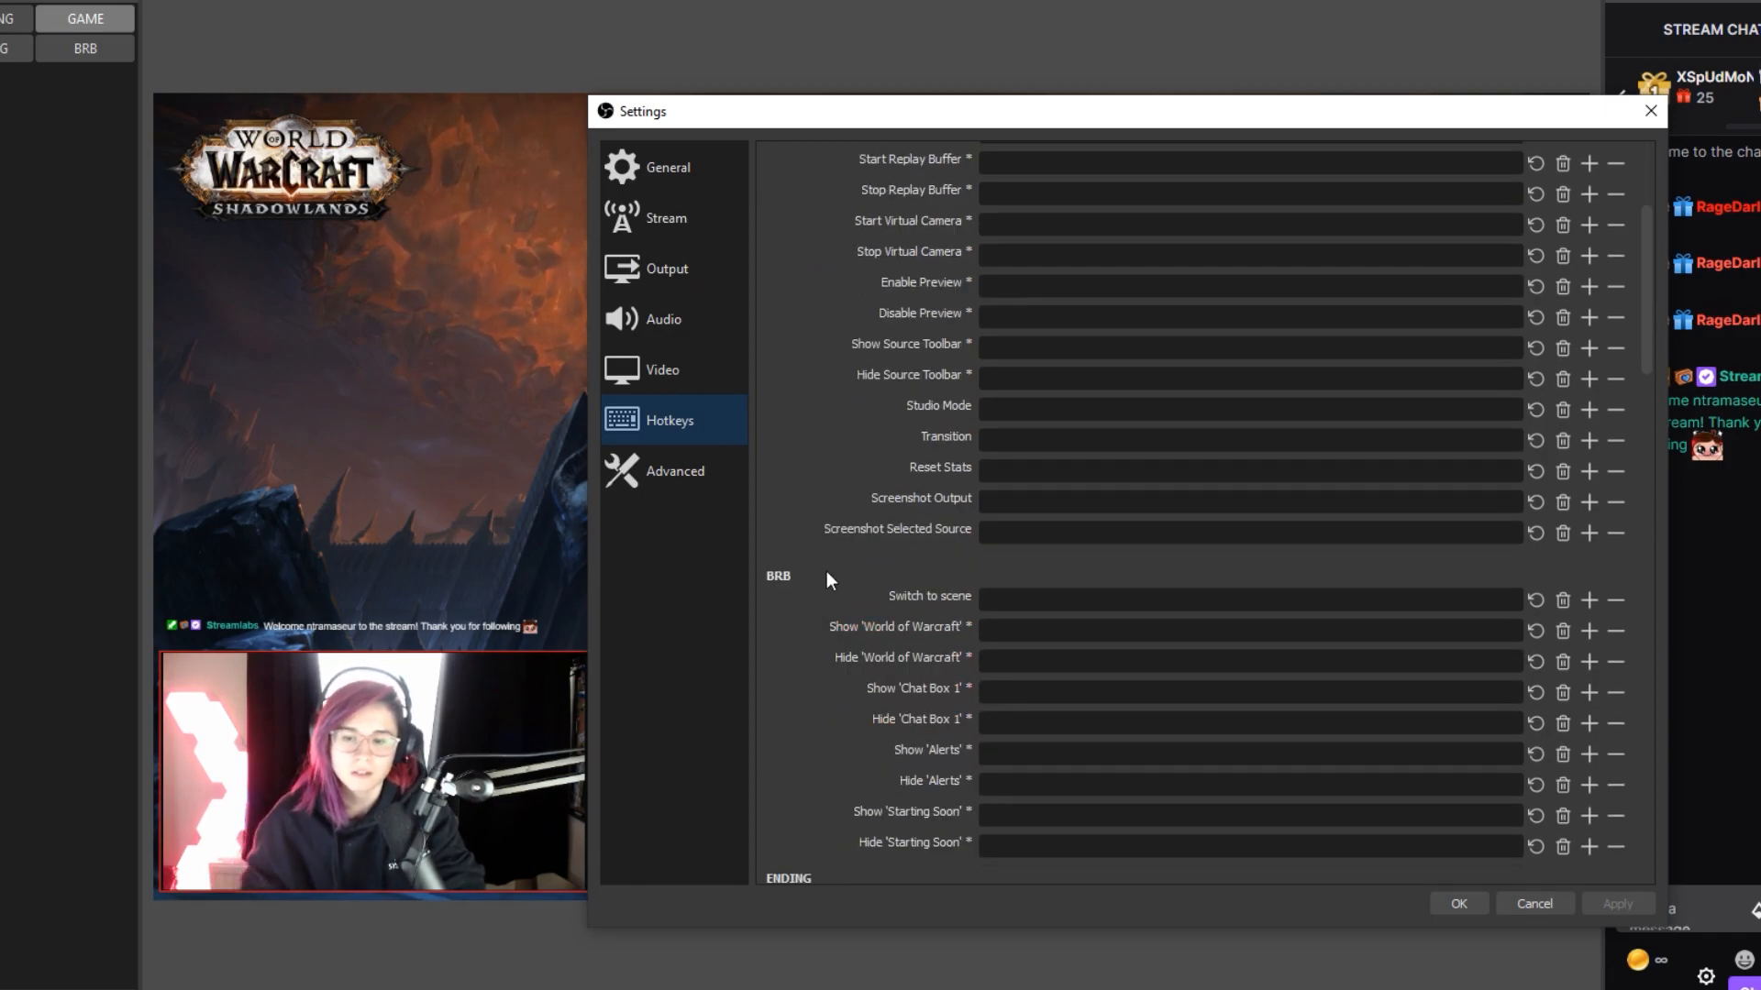
{"action": "left_click", "coordinate": [1136, 604]}
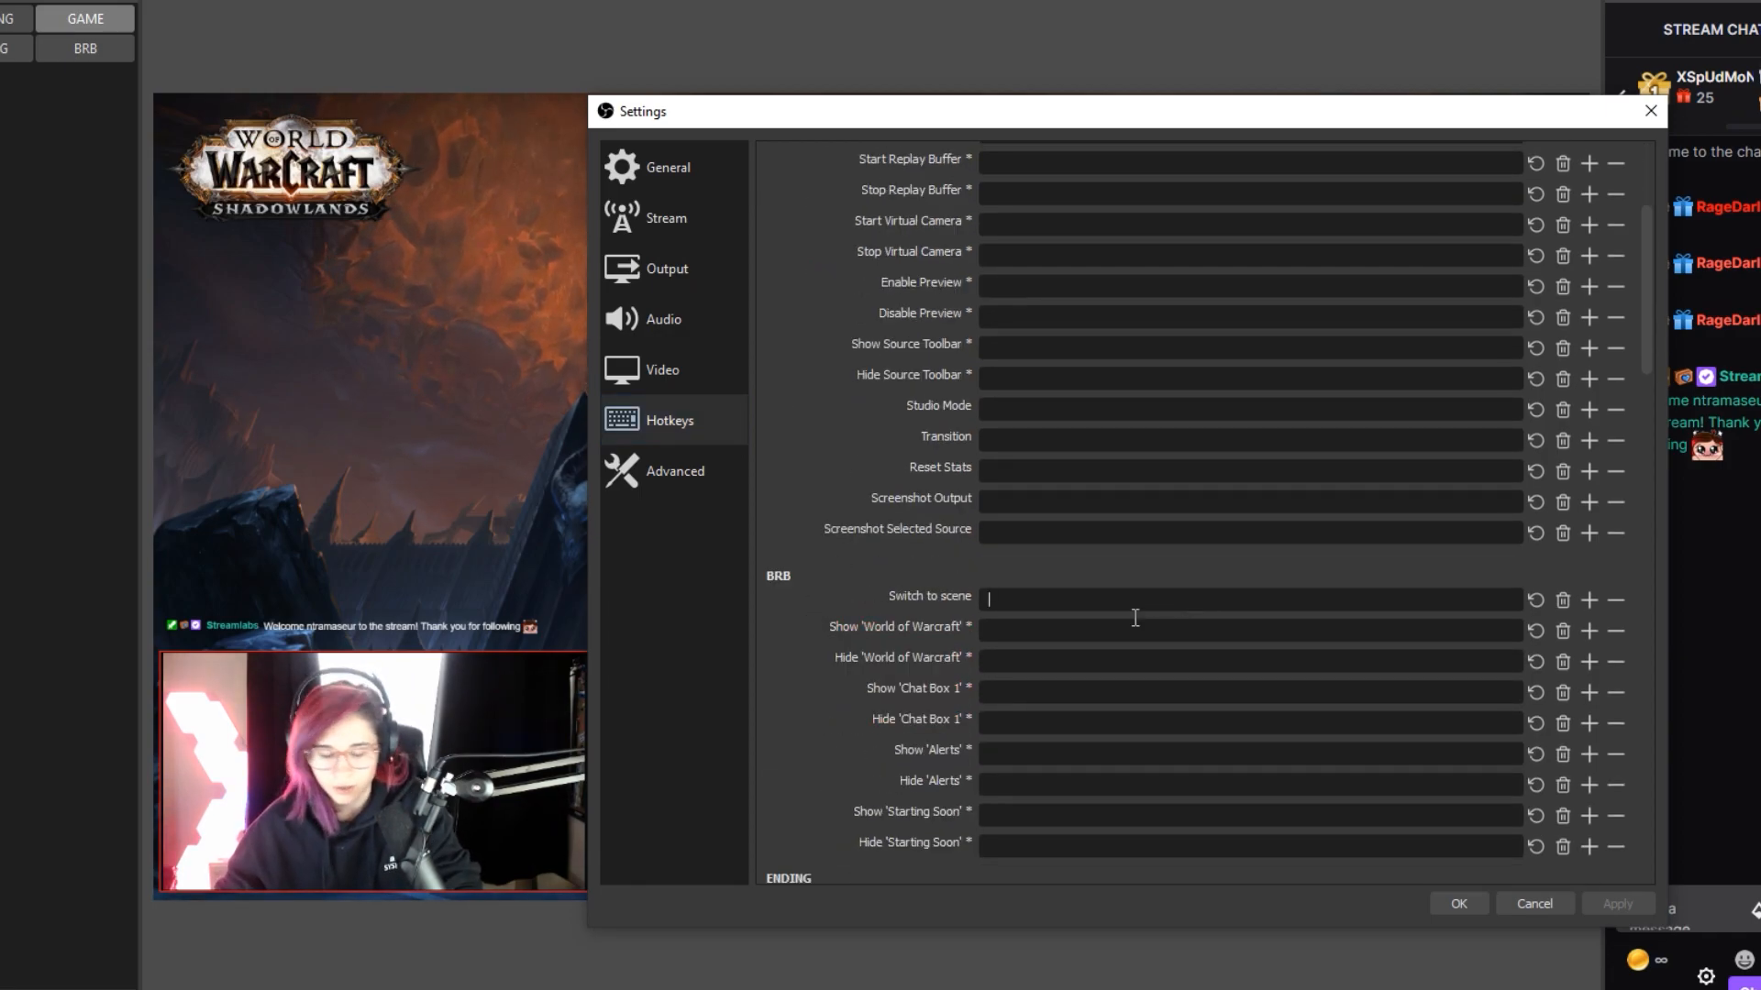
{"action": "key", "text": "shift+b"}
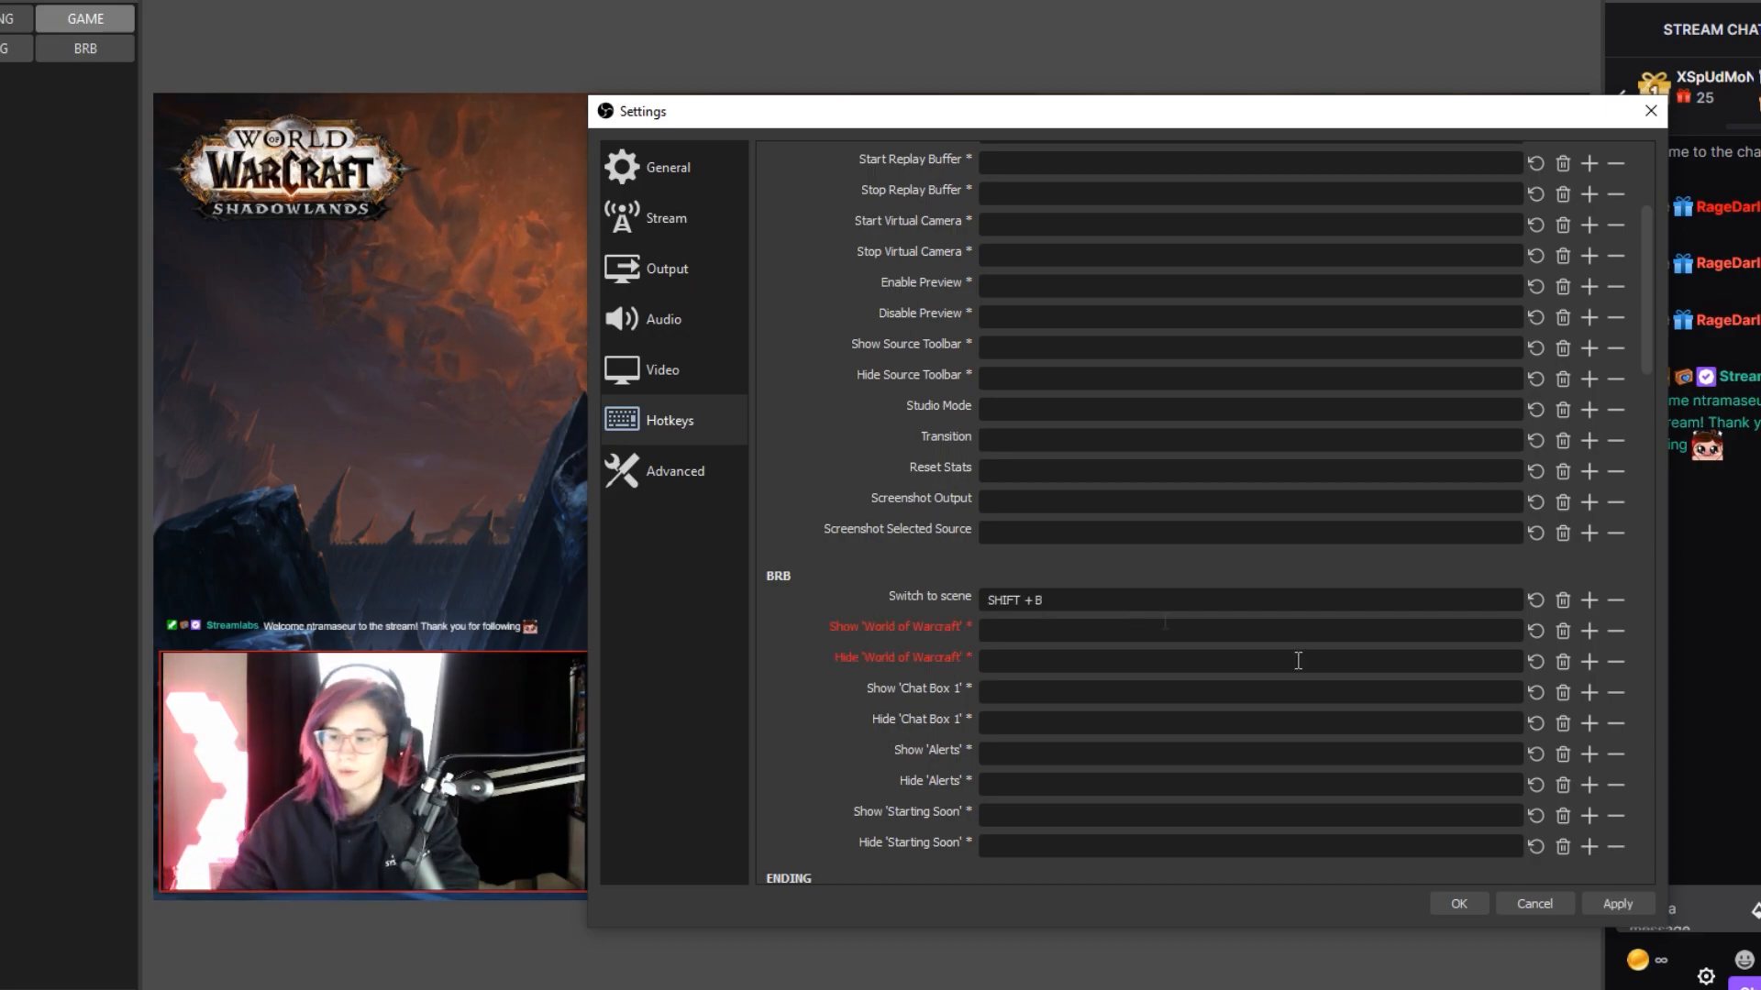
{"action": "left_click", "coordinate": [1456, 904]}
{"action": "key", "text": "shift+b"}
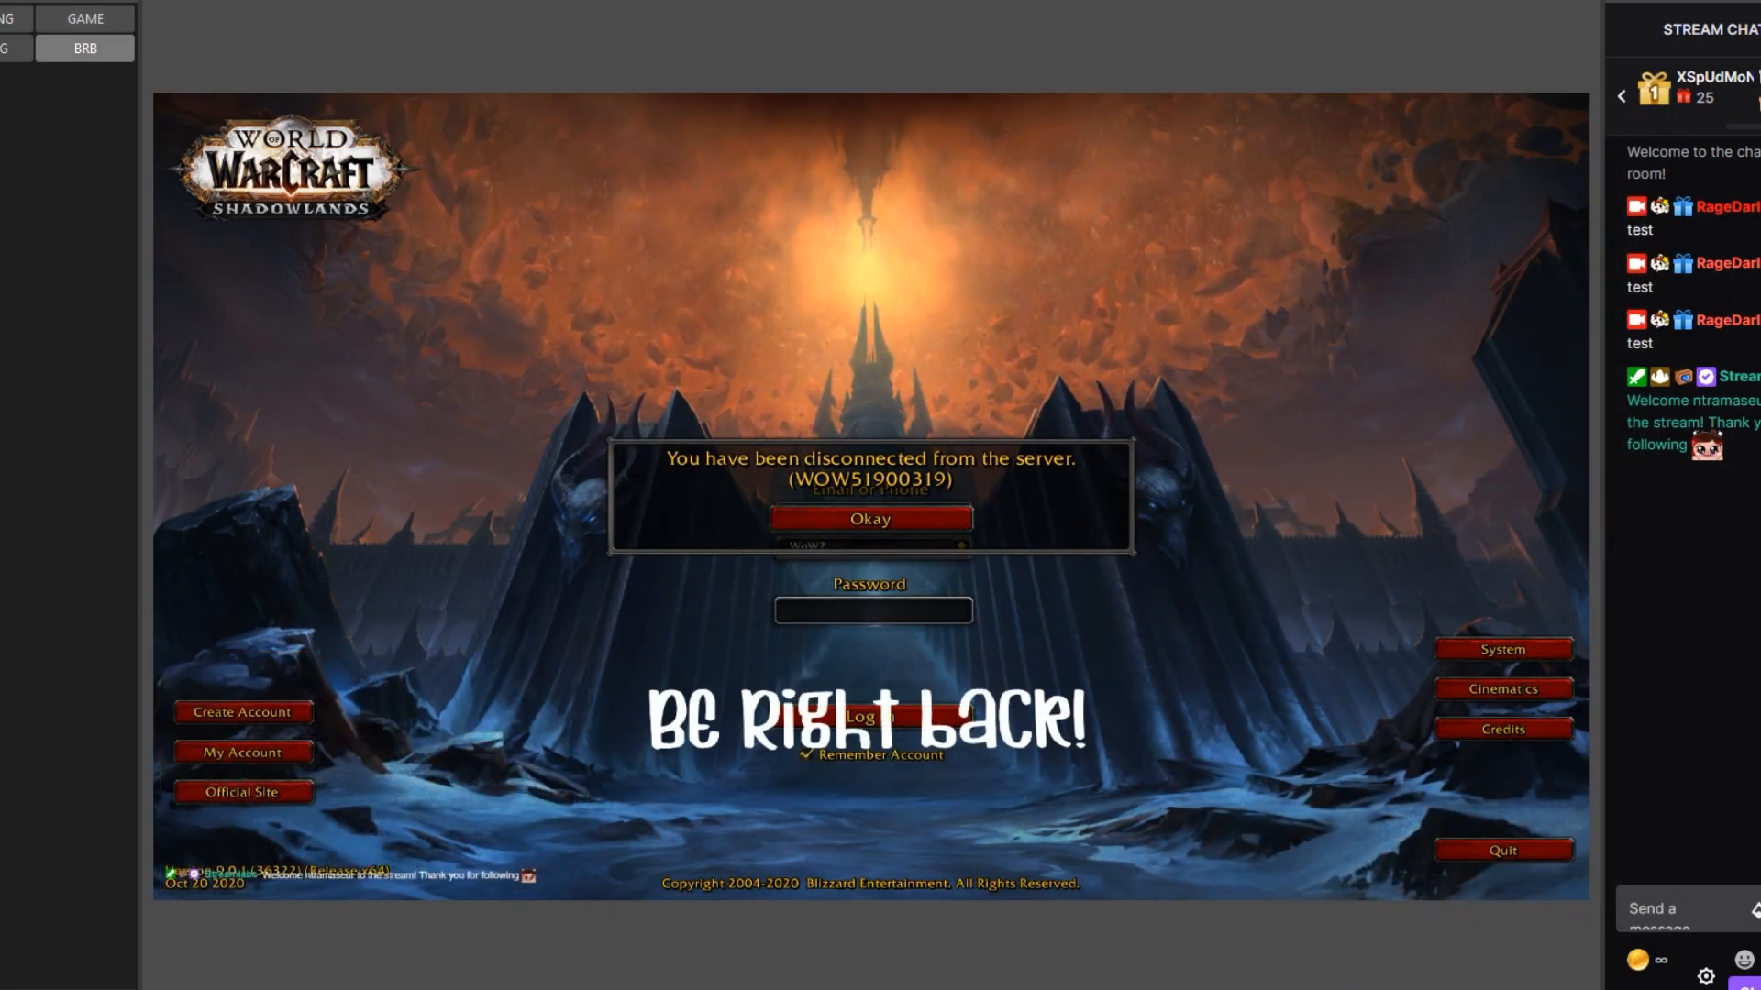
Step: Return to the GAME scene and clear the BRB scene's Switch to scene hotkey in the Hotkeys settings
{"action": "left_click", "coordinate": [95, 17]}
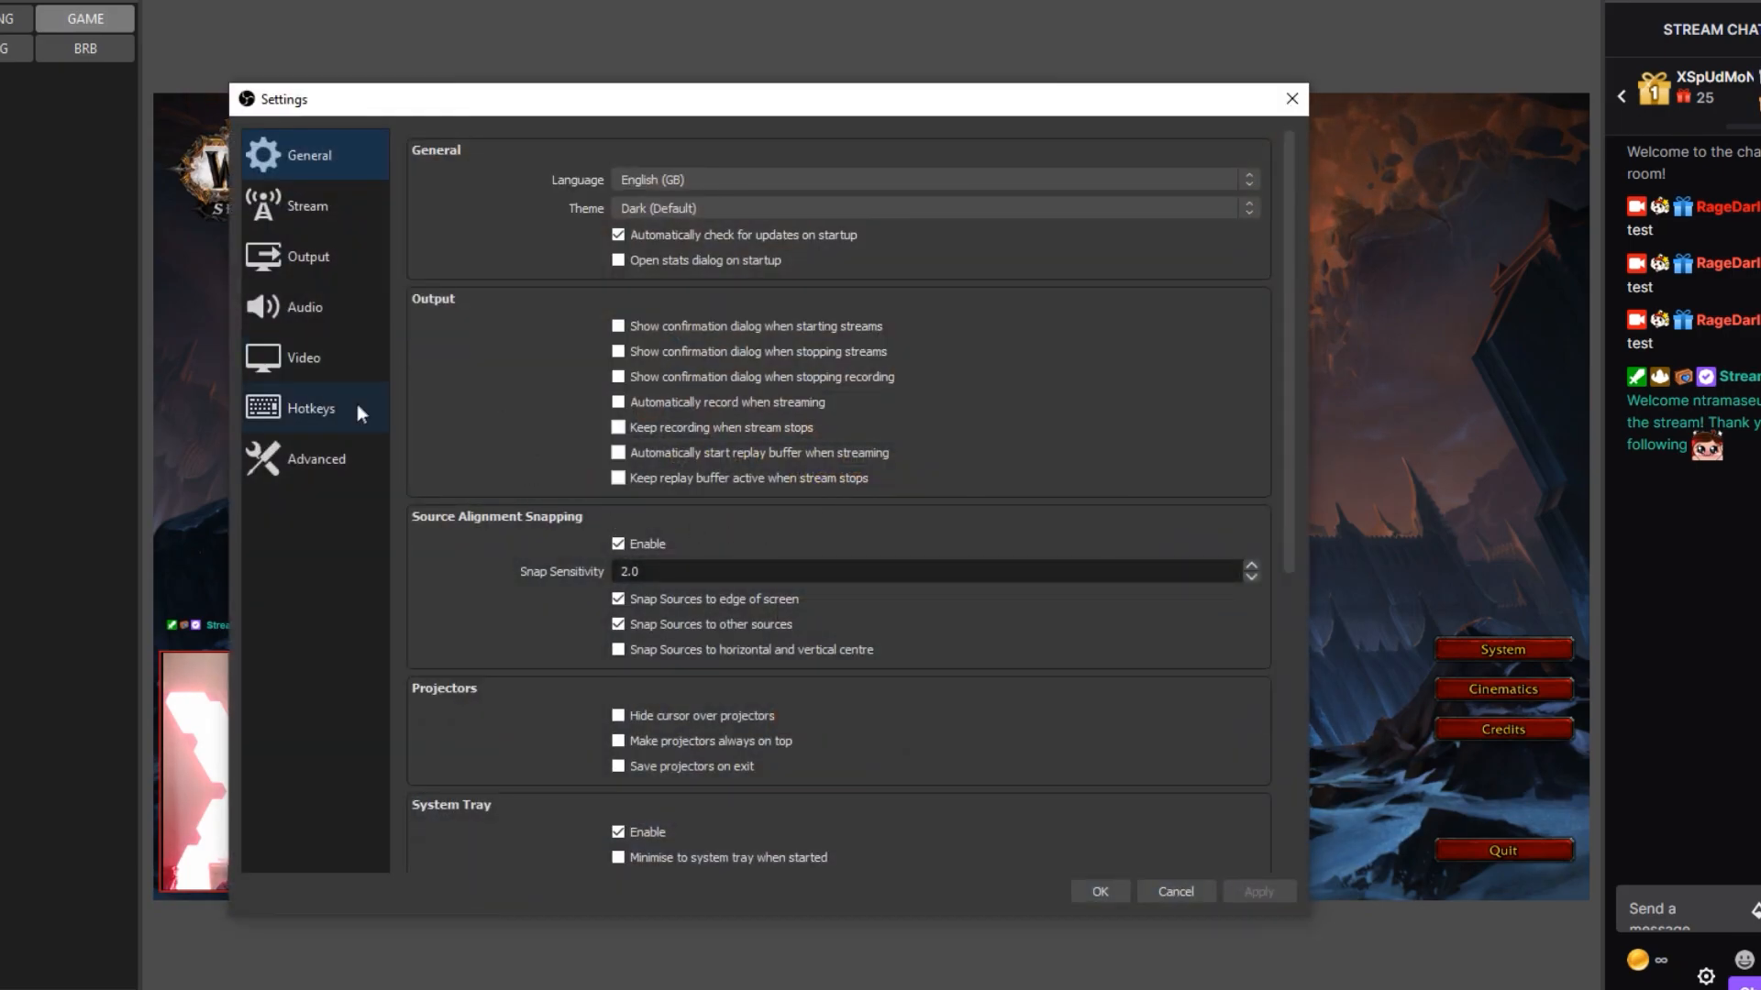
{"action": "left_click", "coordinate": [358, 409]}
{"action": "left_click_drag", "start_coordinate": [642, 99], "coordinate": [1040, 70]}
{"action": "scroll", "coordinate": [963, 367], "scroll_direction": "down", "scroll_amount": 10}
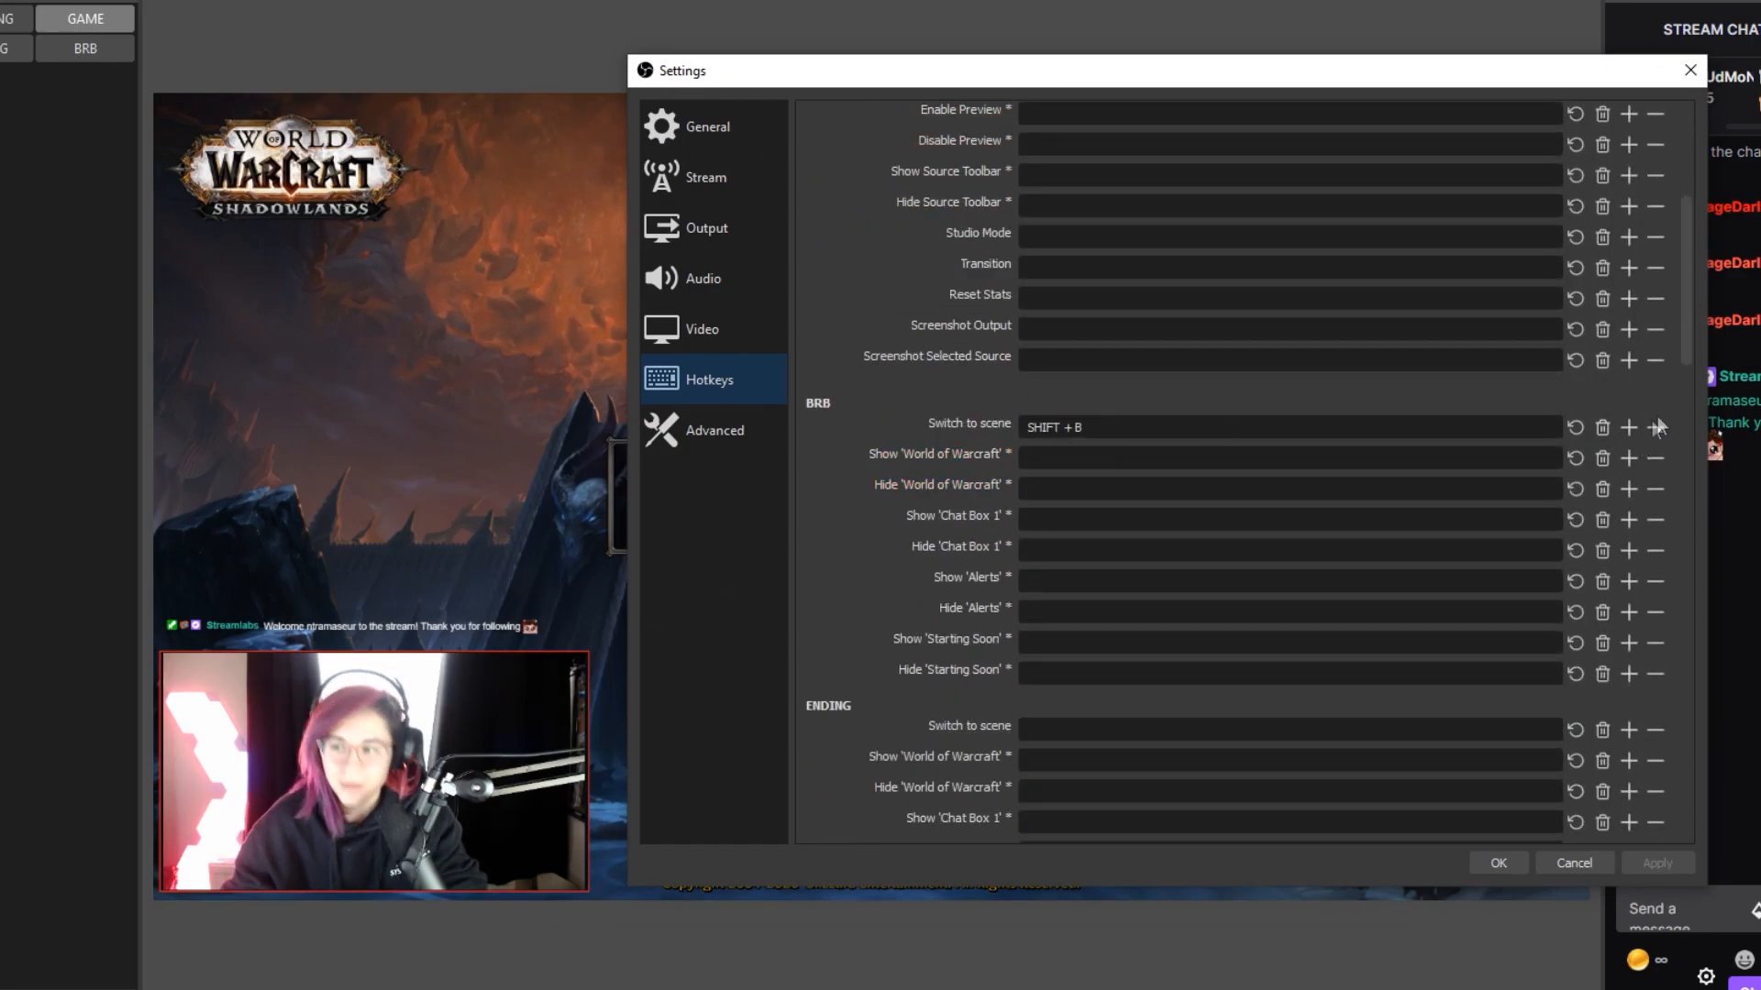
{"action": "left_click", "coordinate": [1602, 428]}
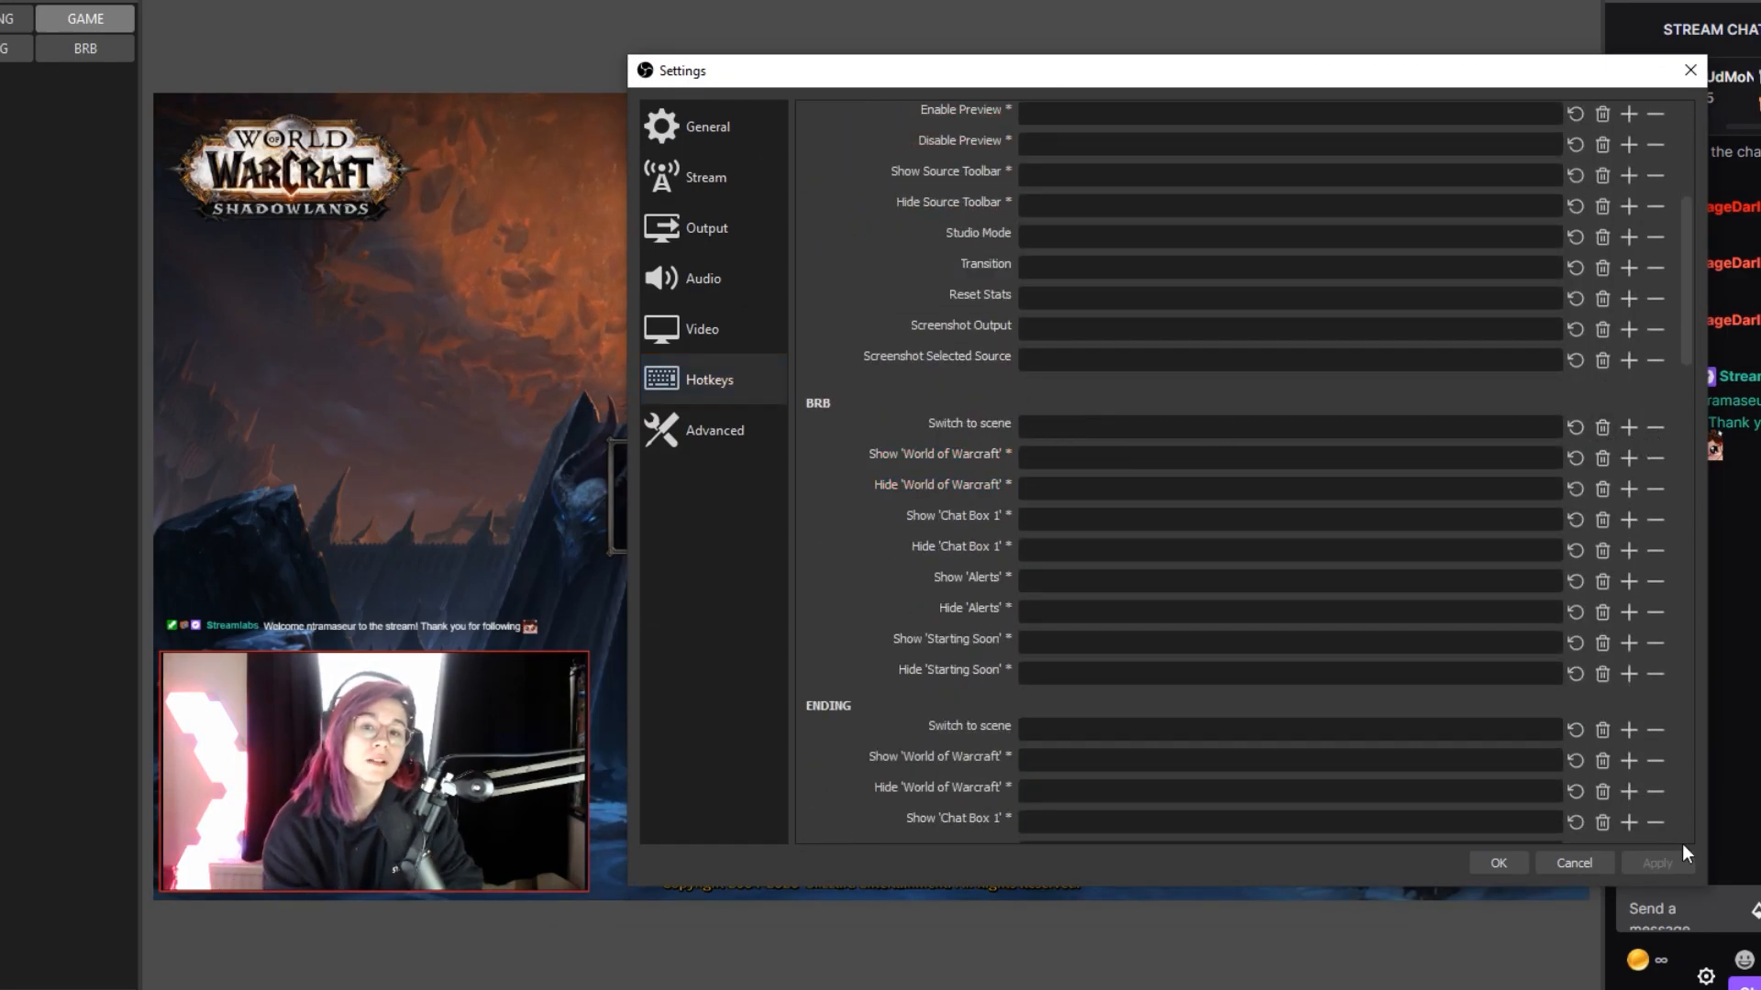